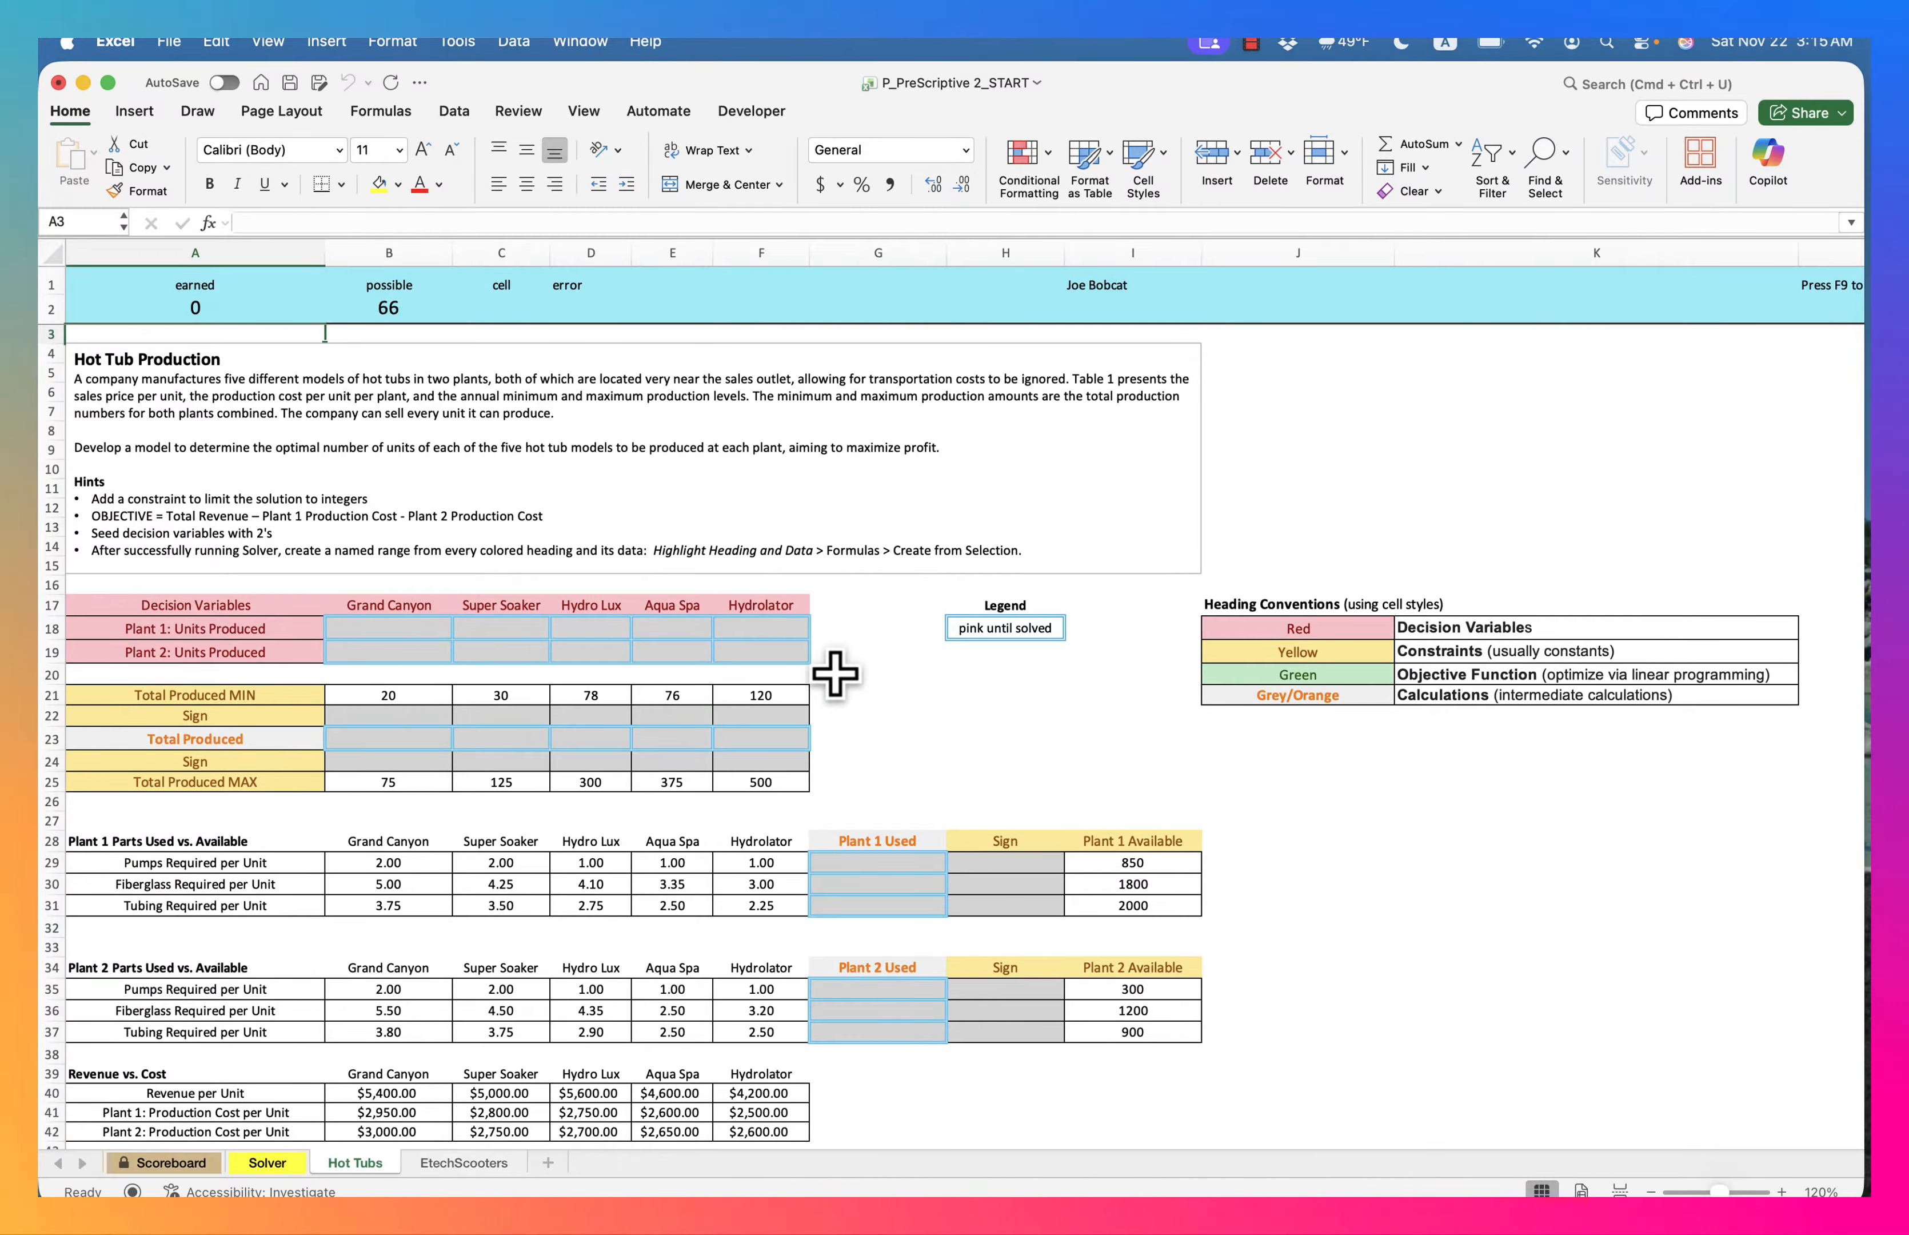
# Review the hot tub problem's hints, decision variables, constraints, parts tables, profit calculations and heading conventions
pyautogui.scroll(-3, 894, 741)
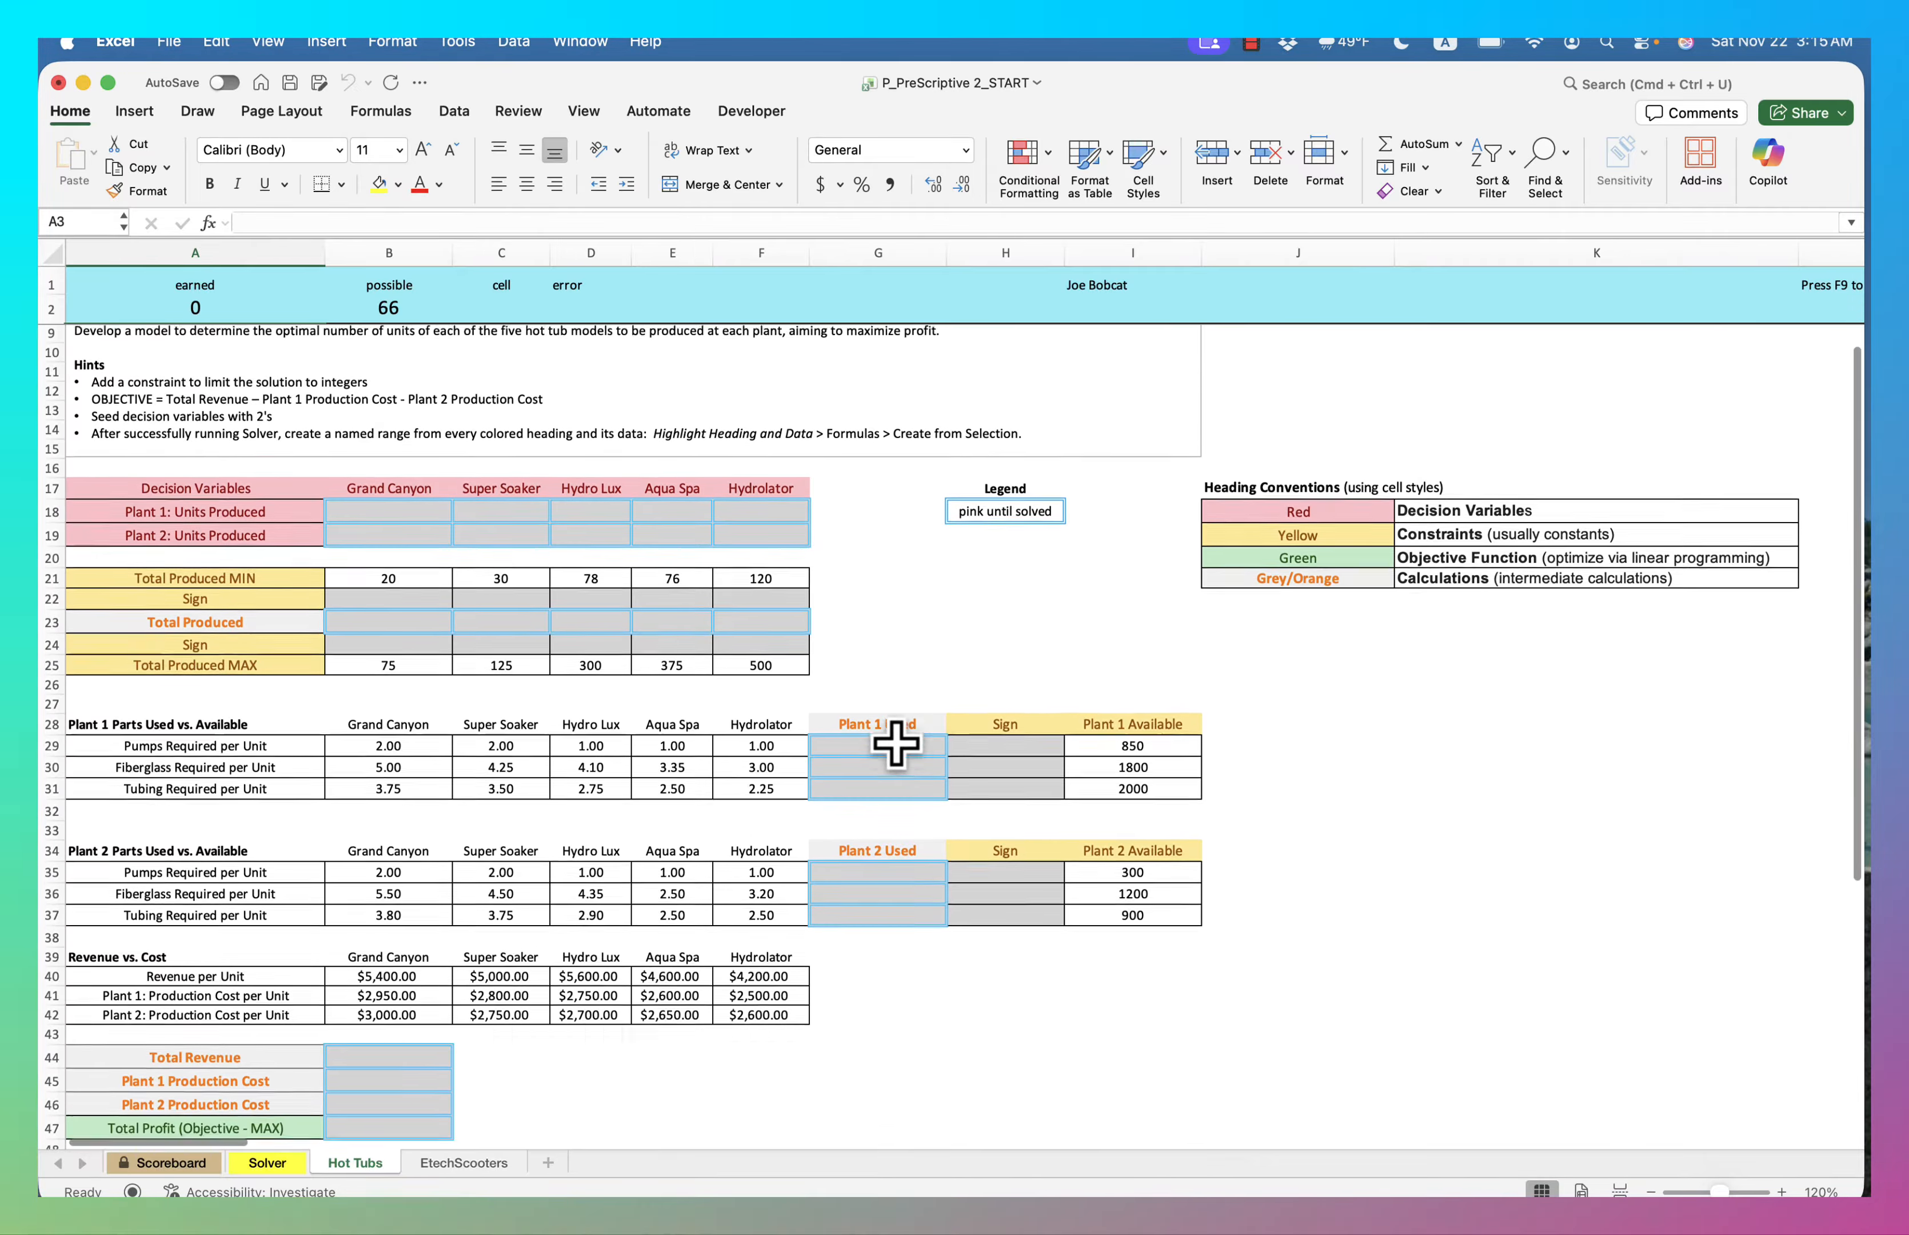
pyautogui.scroll(-2, 896, 745)
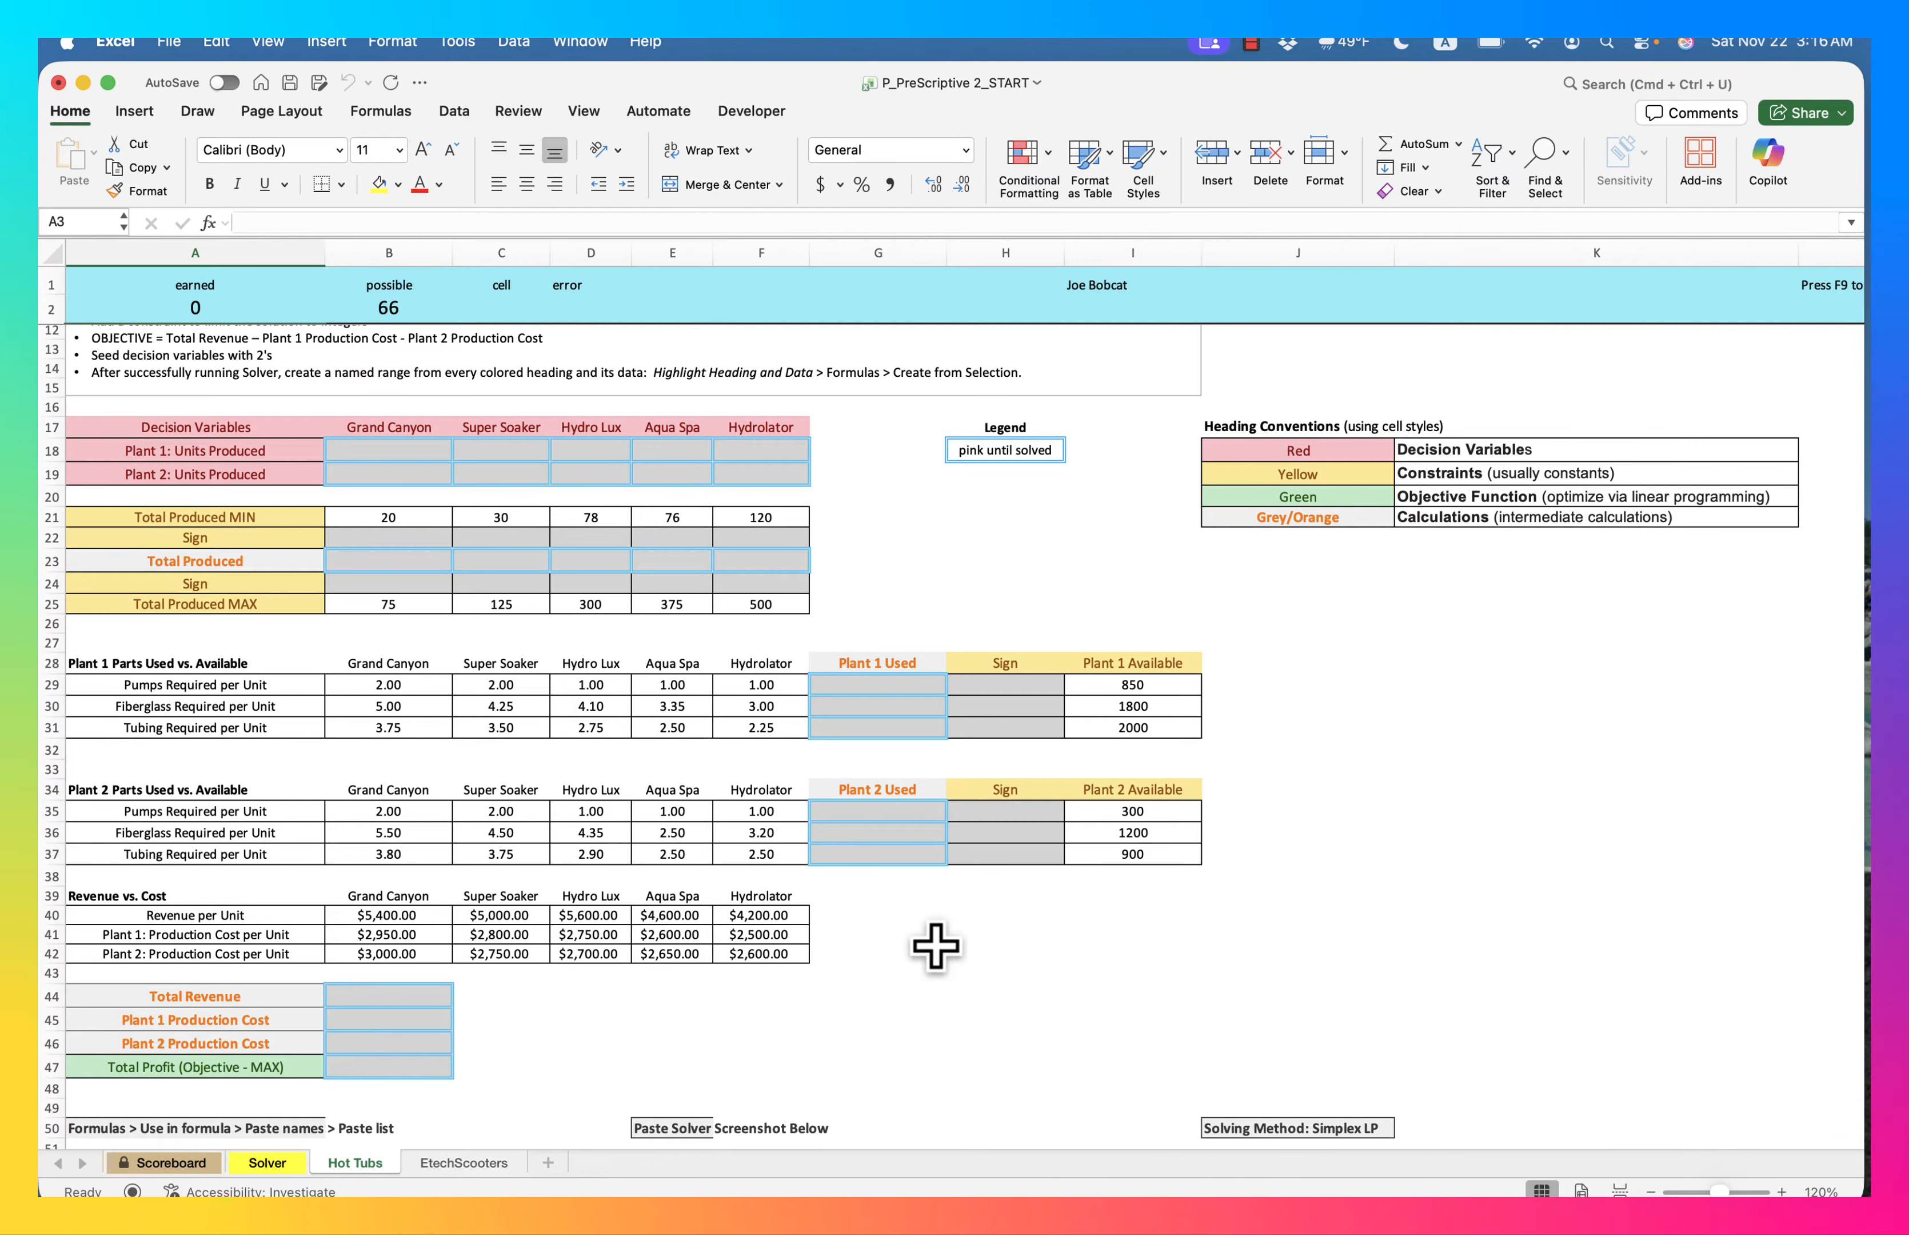
pyautogui.scroll(1, 931, 946)
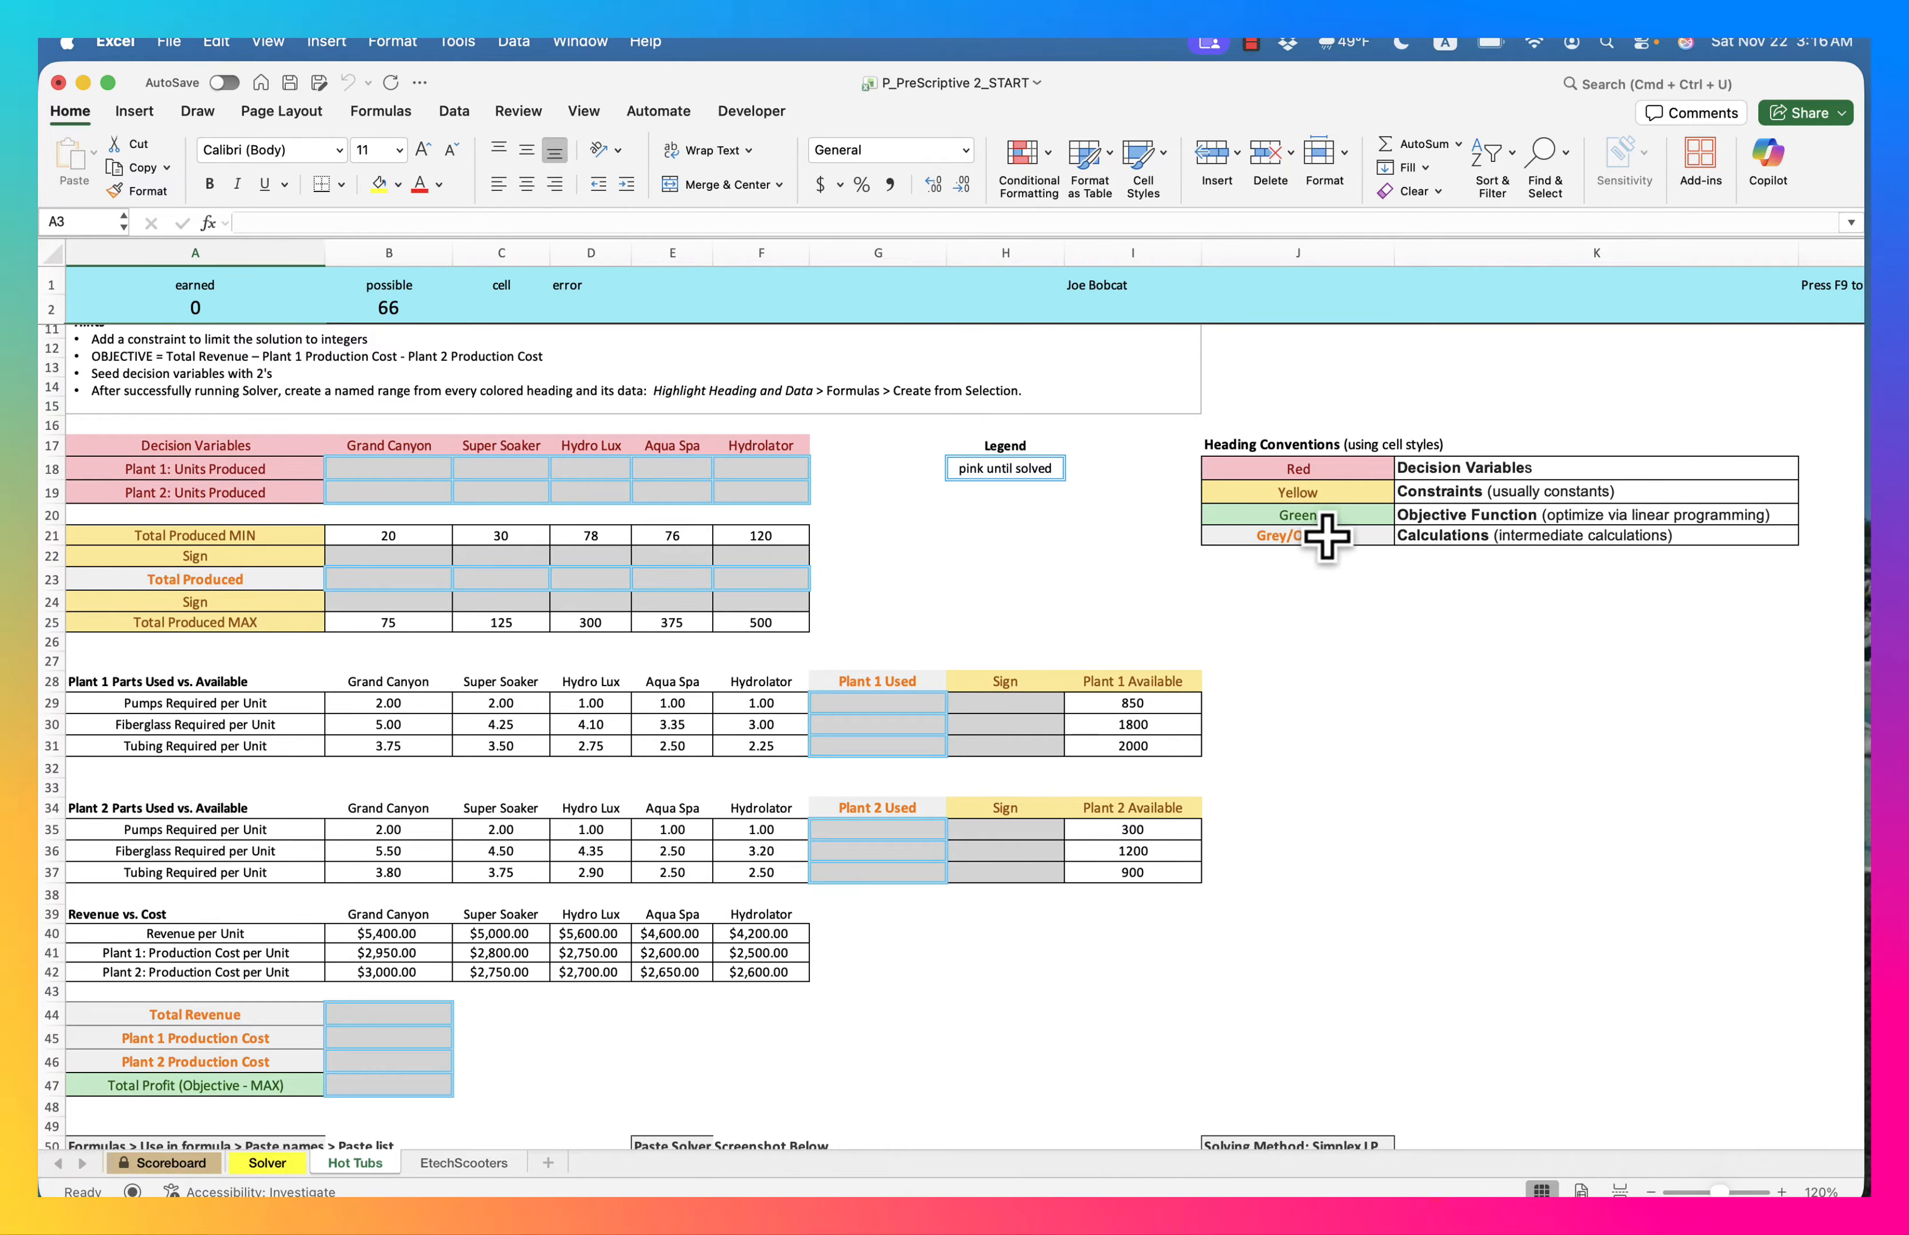
pyautogui.scroll(2, 1203, 578)
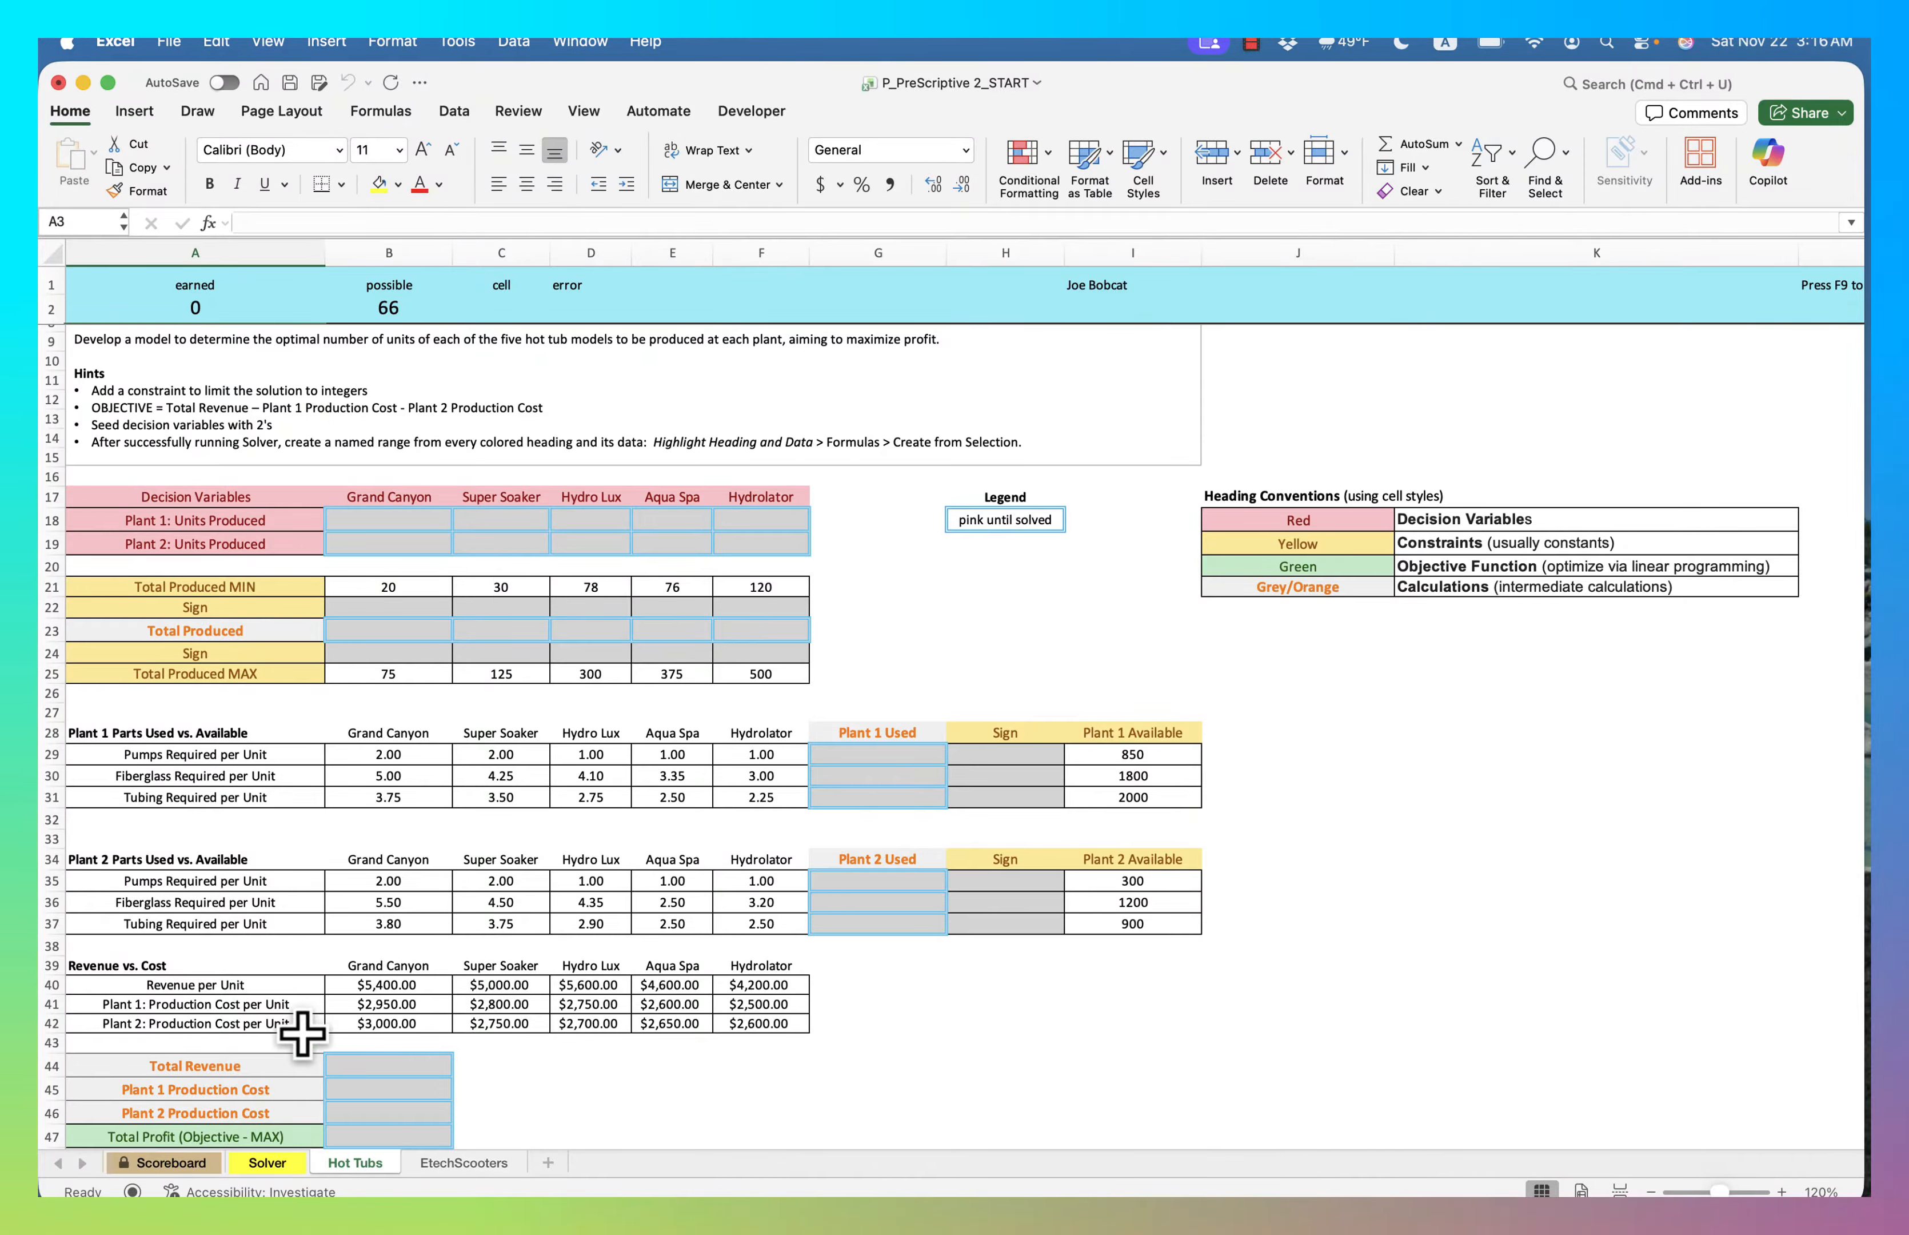
pyautogui.scroll(-3, 312, 1070)
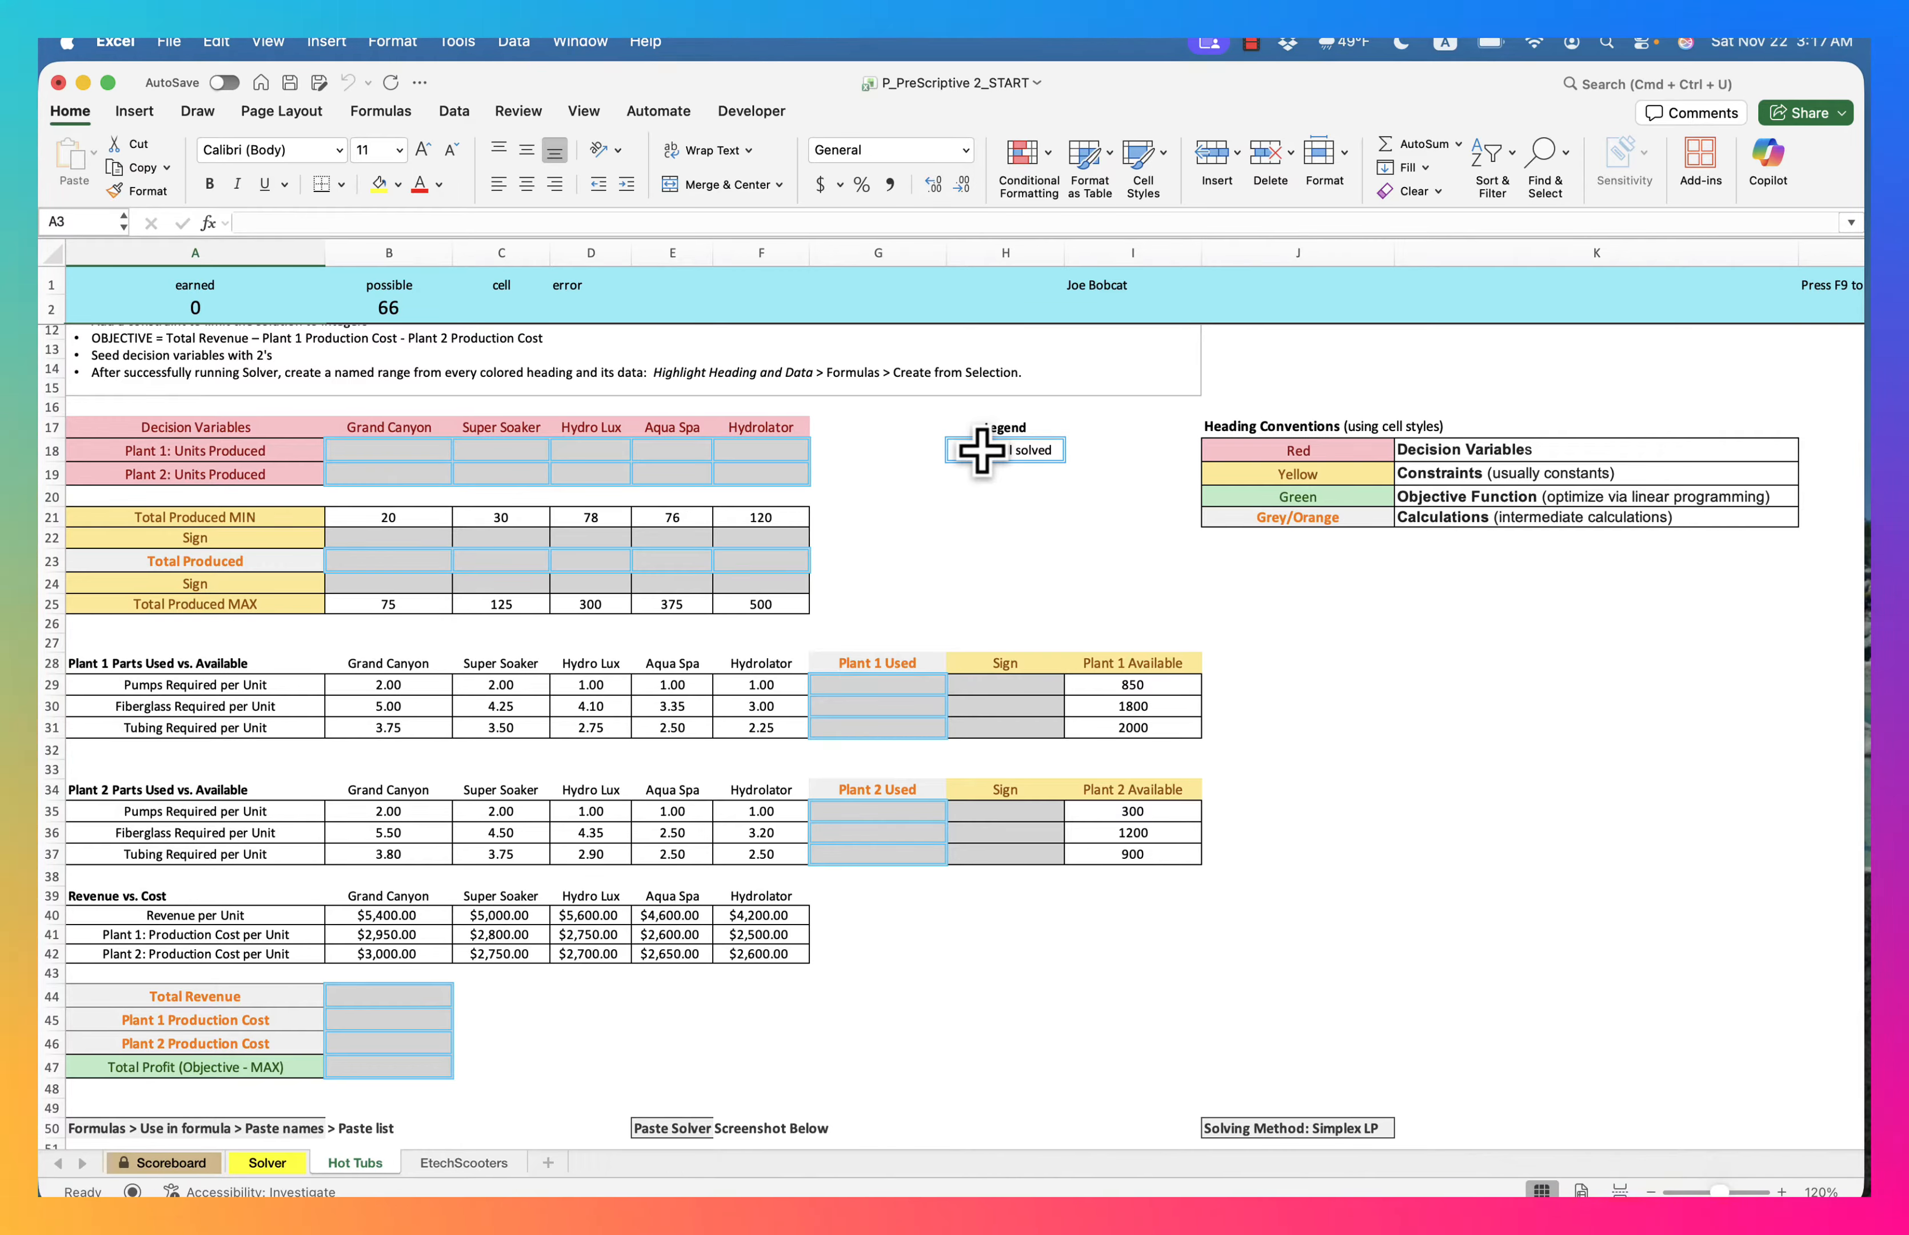
# Seed the Plant 1 units produced for all five hot tub models (B18:F18) with 2
pyautogui.click(421, 449)
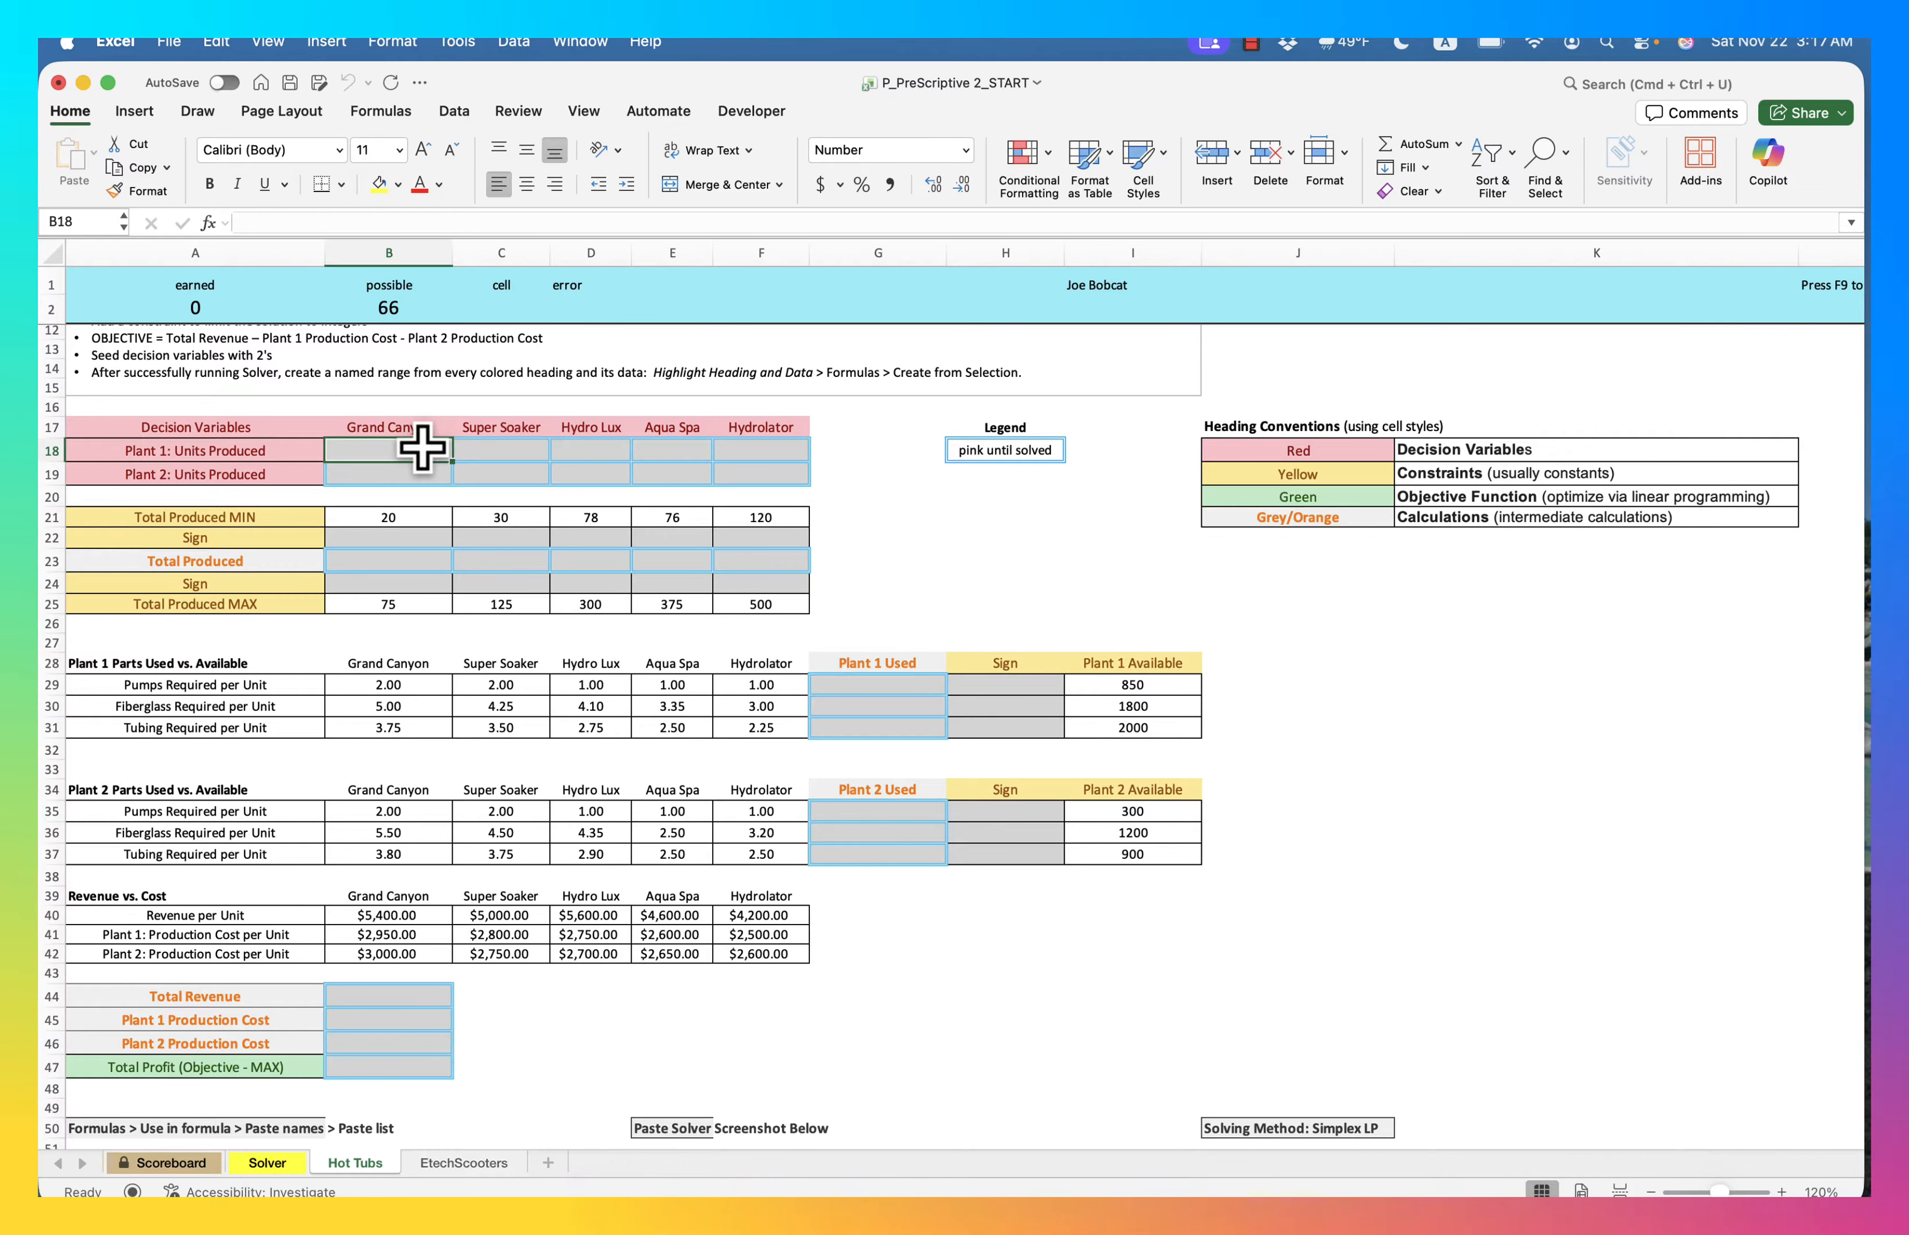
pyautogui.write('2.0')
pyautogui.press('Tab')
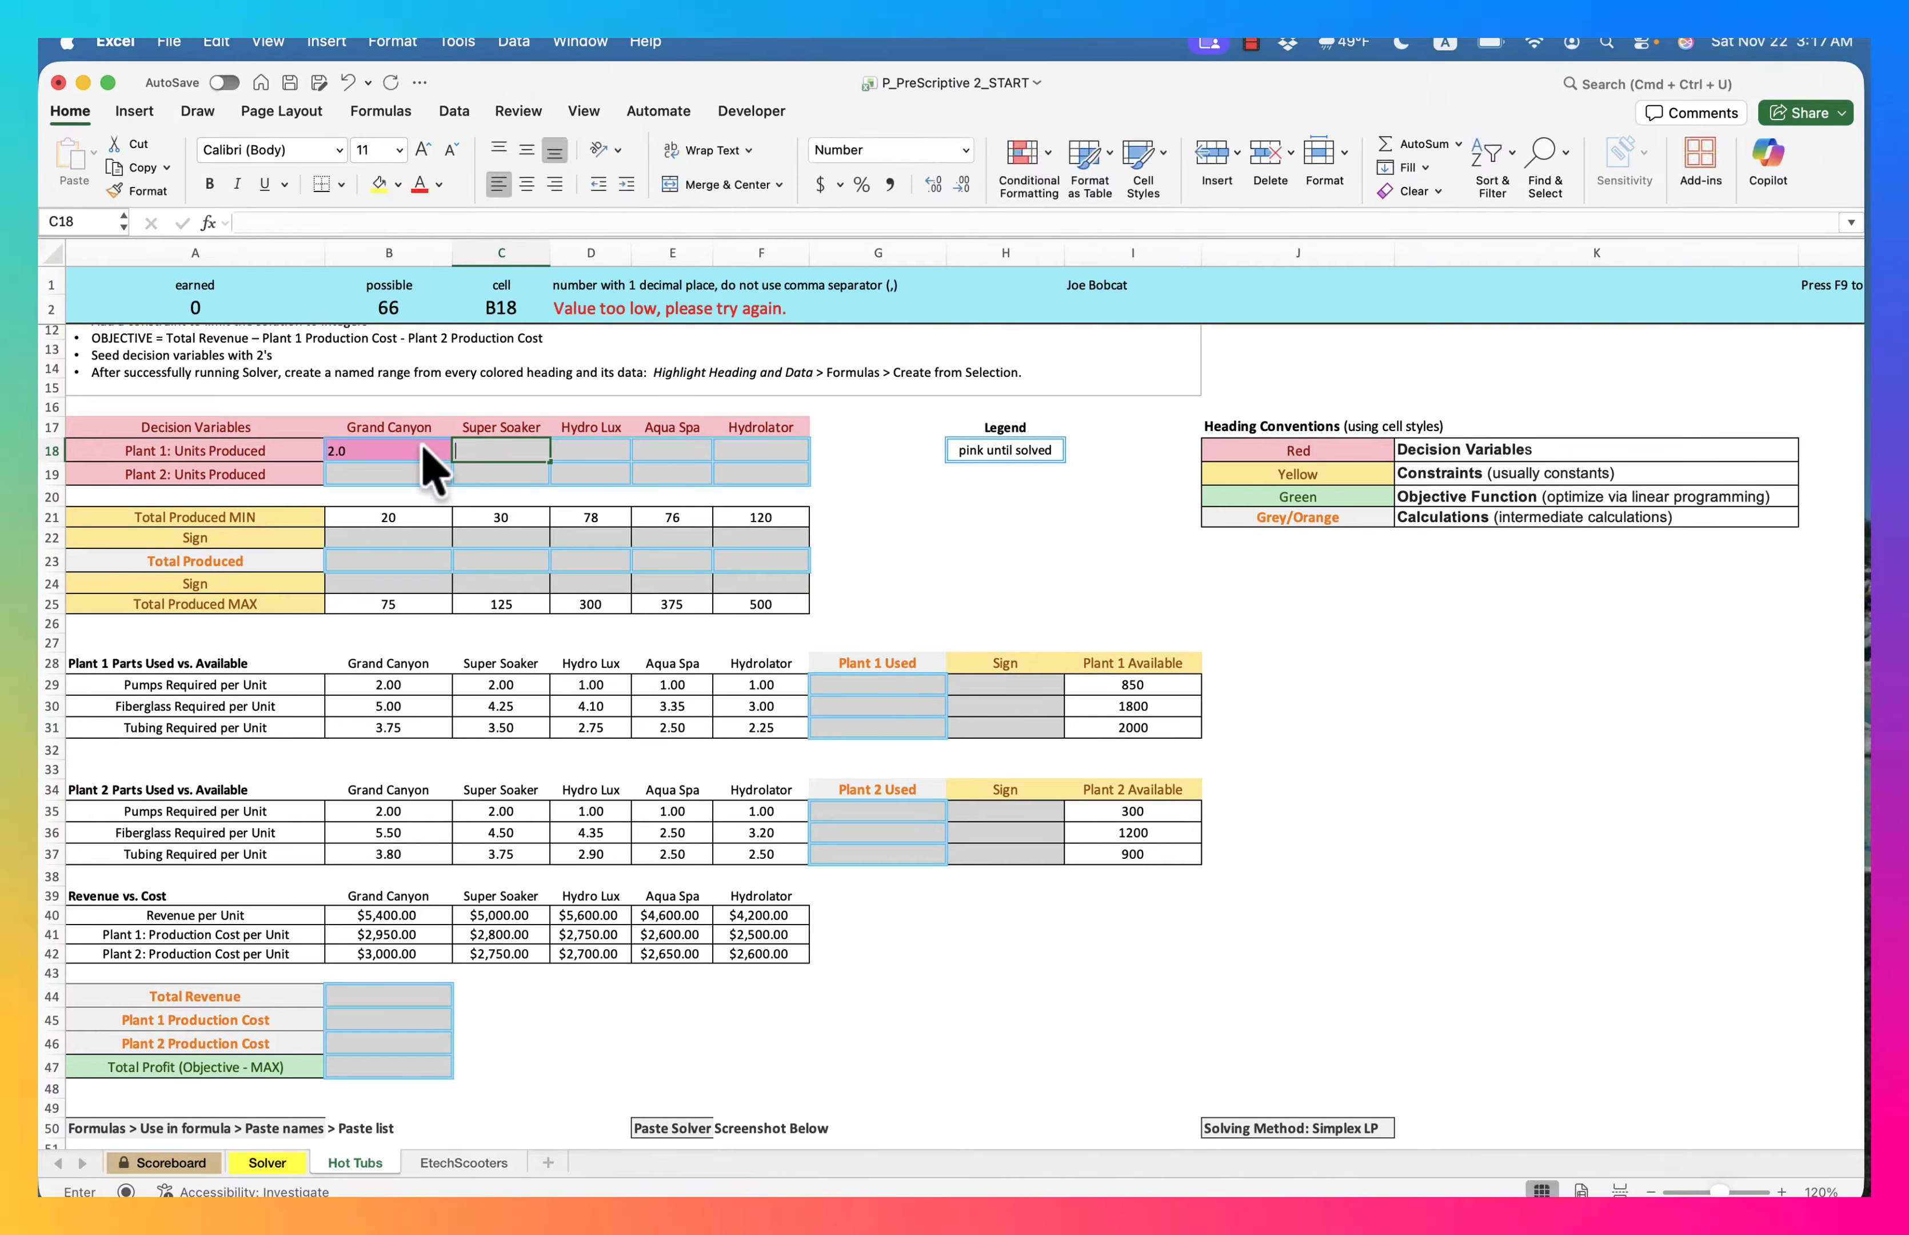
pyautogui.write('2.0')
pyautogui.press('Tab')
pyautogui.write('2.0')
pyautogui.press('Tab')
pyautogui.write('2.0')
pyautogui.press('Tab')
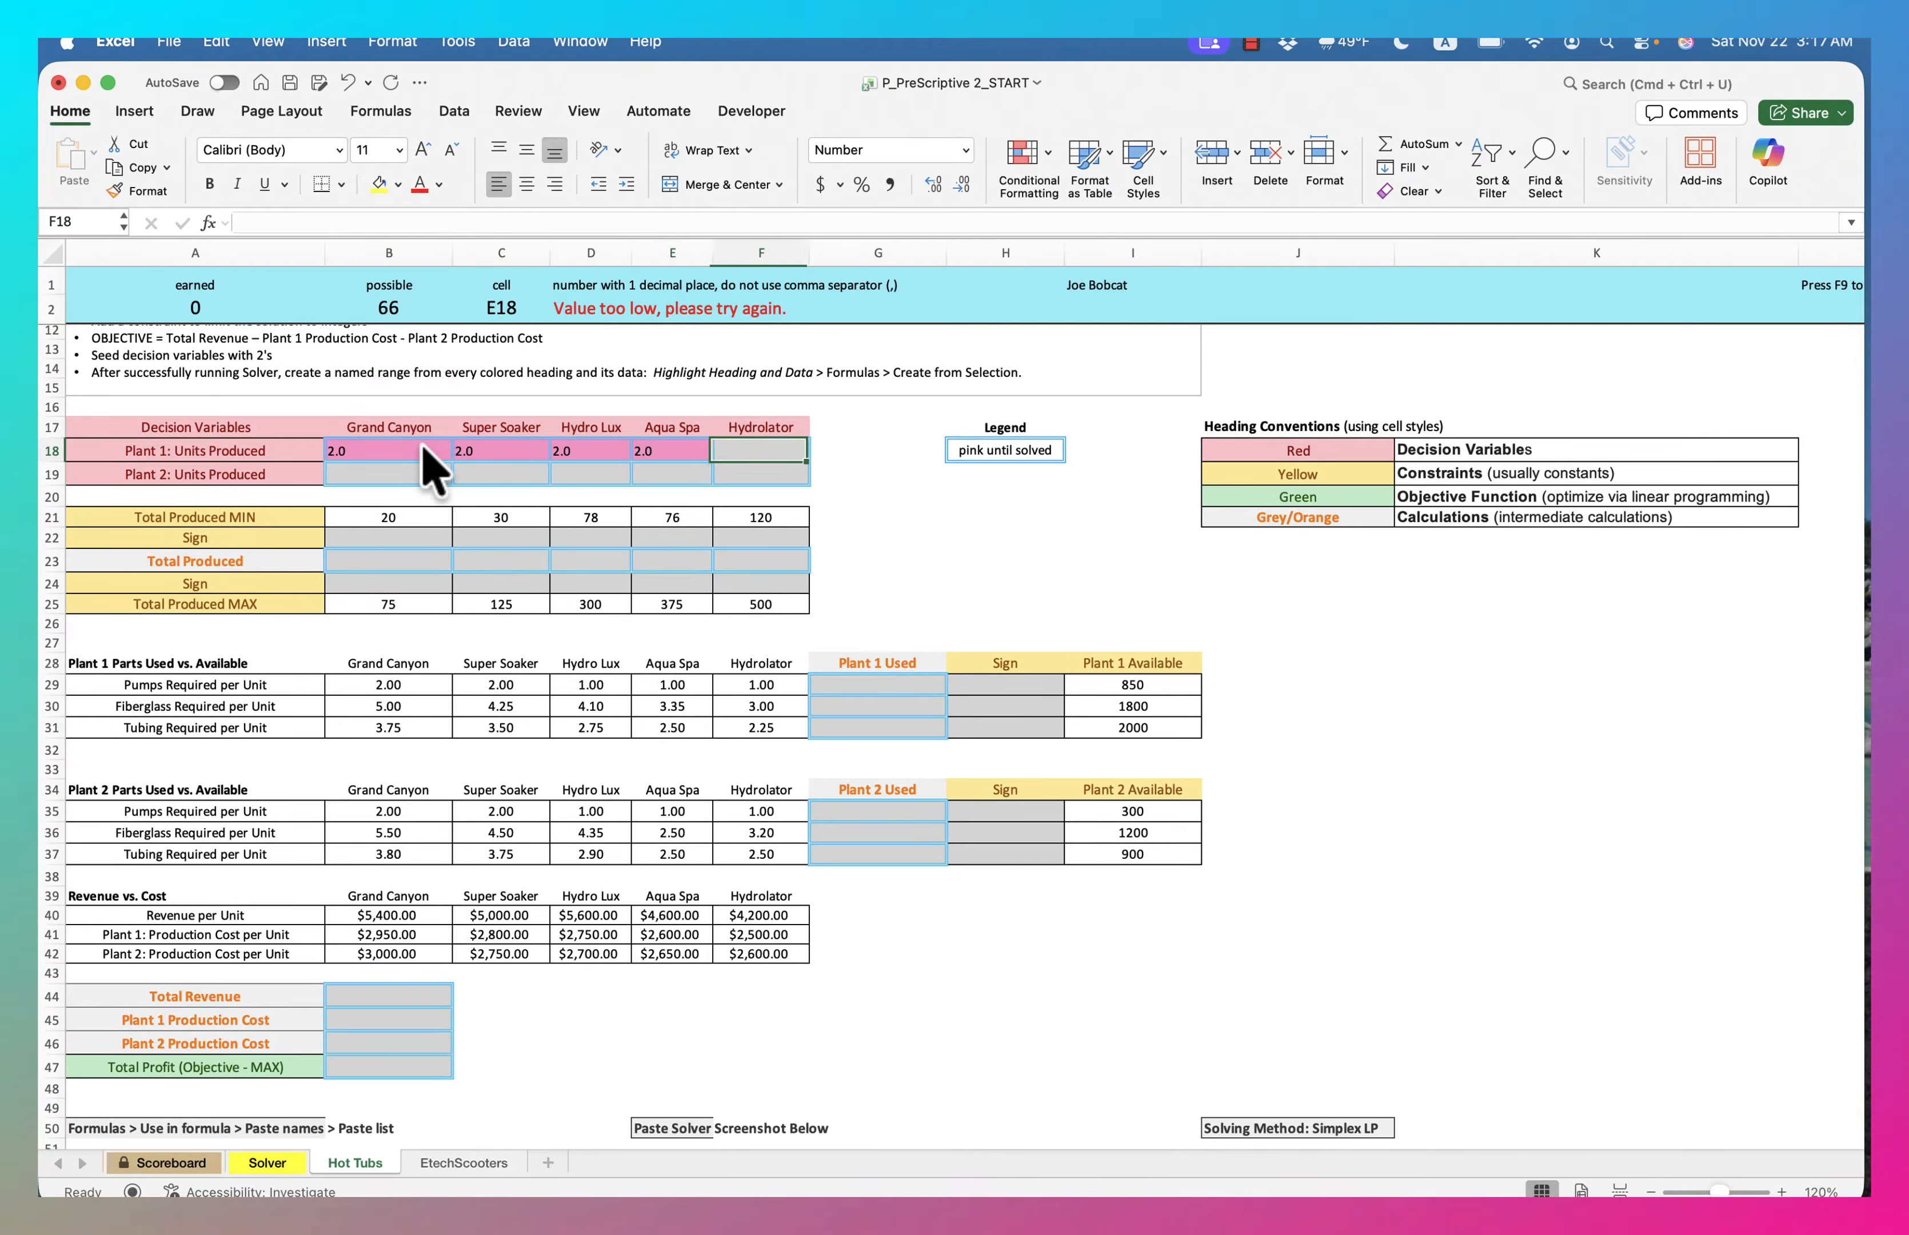
pyautogui.write('2.0')
pyautogui.press('Tab')
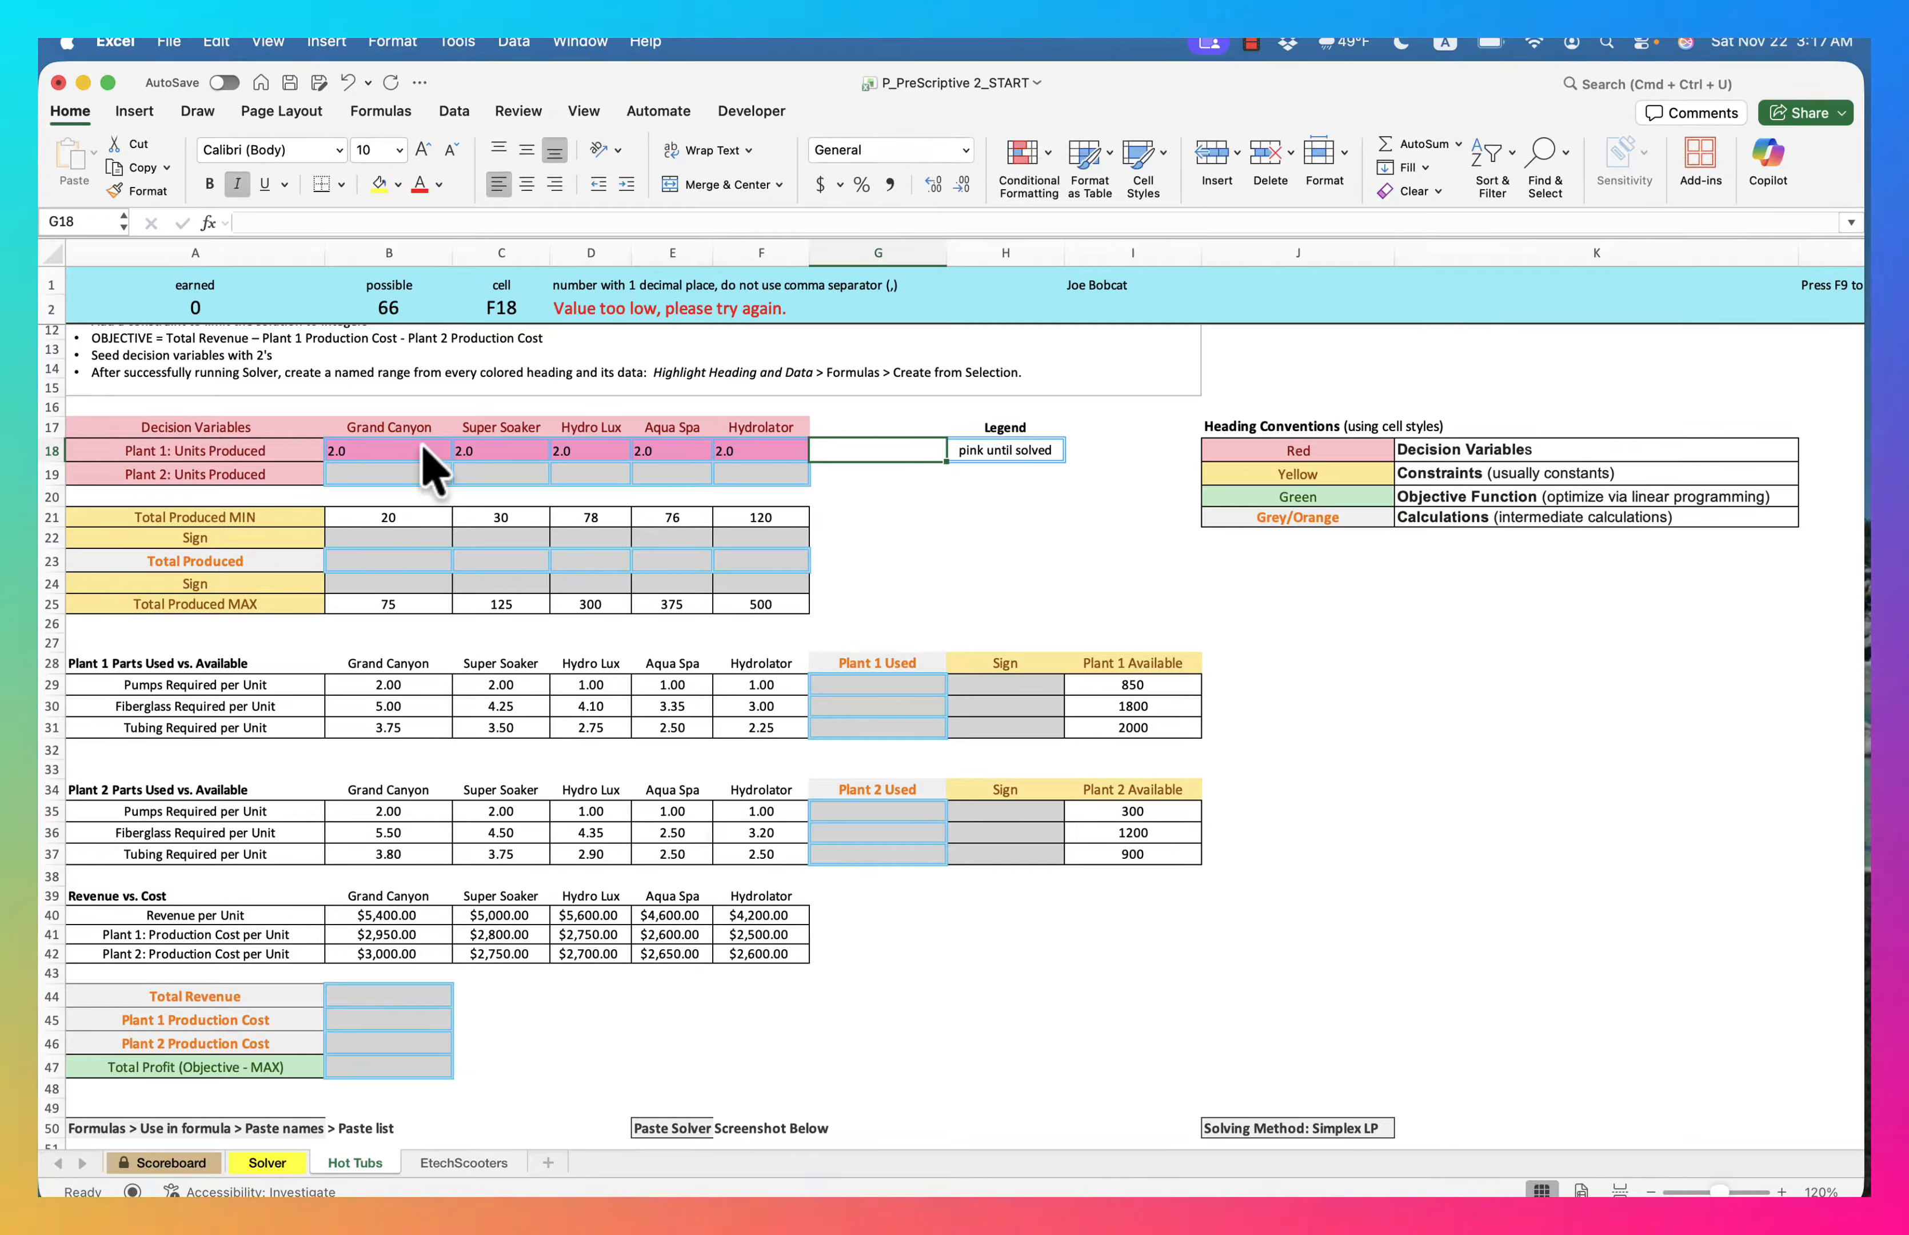
# Seed the Plant 2 units produced for all five hot tub models (B19:F19) with 2
pyautogui.click(387, 472)
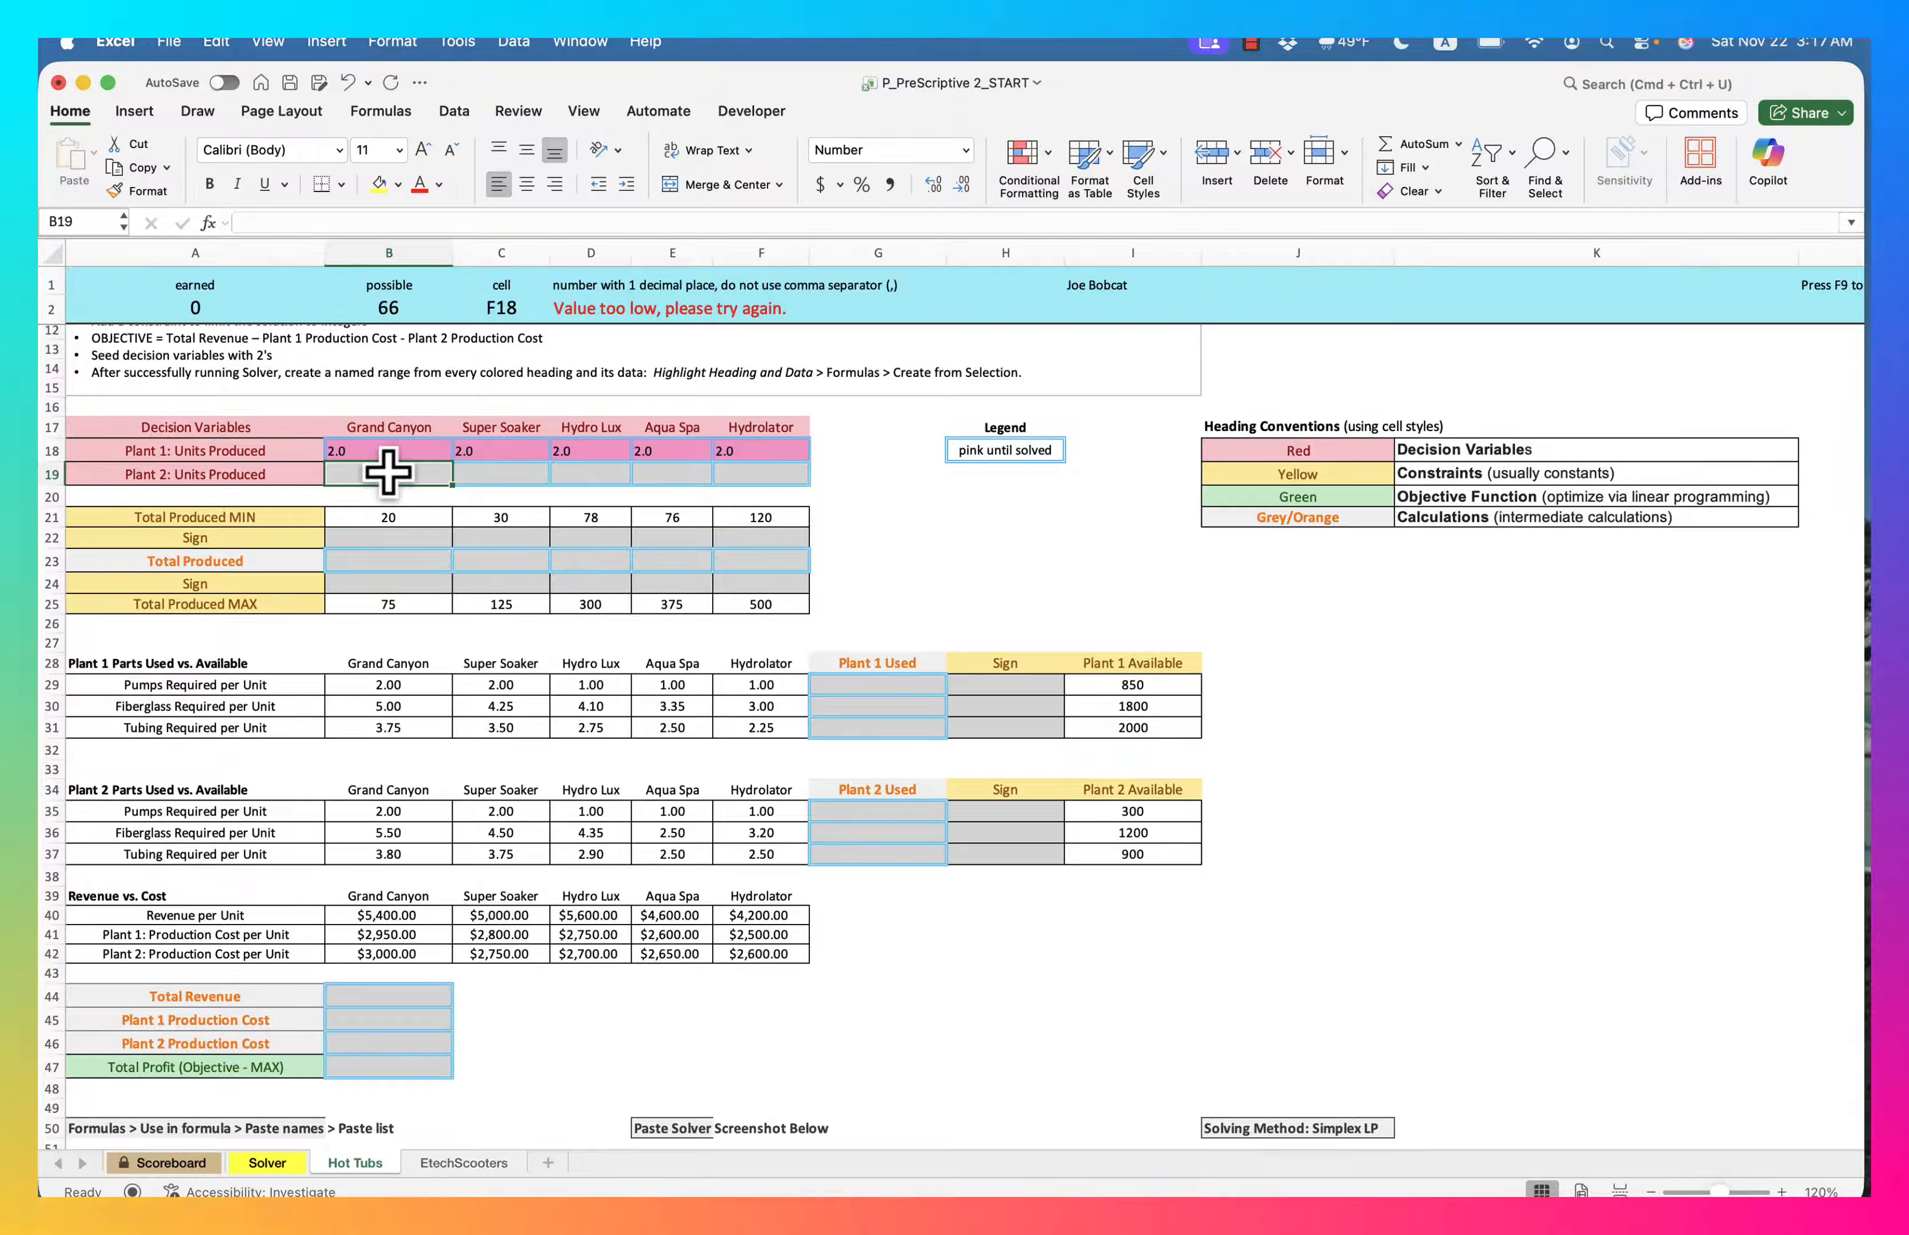
pyautogui.write('2.0')
pyautogui.press('Tab')
pyautogui.write('2.0')
pyautogui.press('Tab')
pyautogui.write('2.0')
pyautogui.press('Tab')
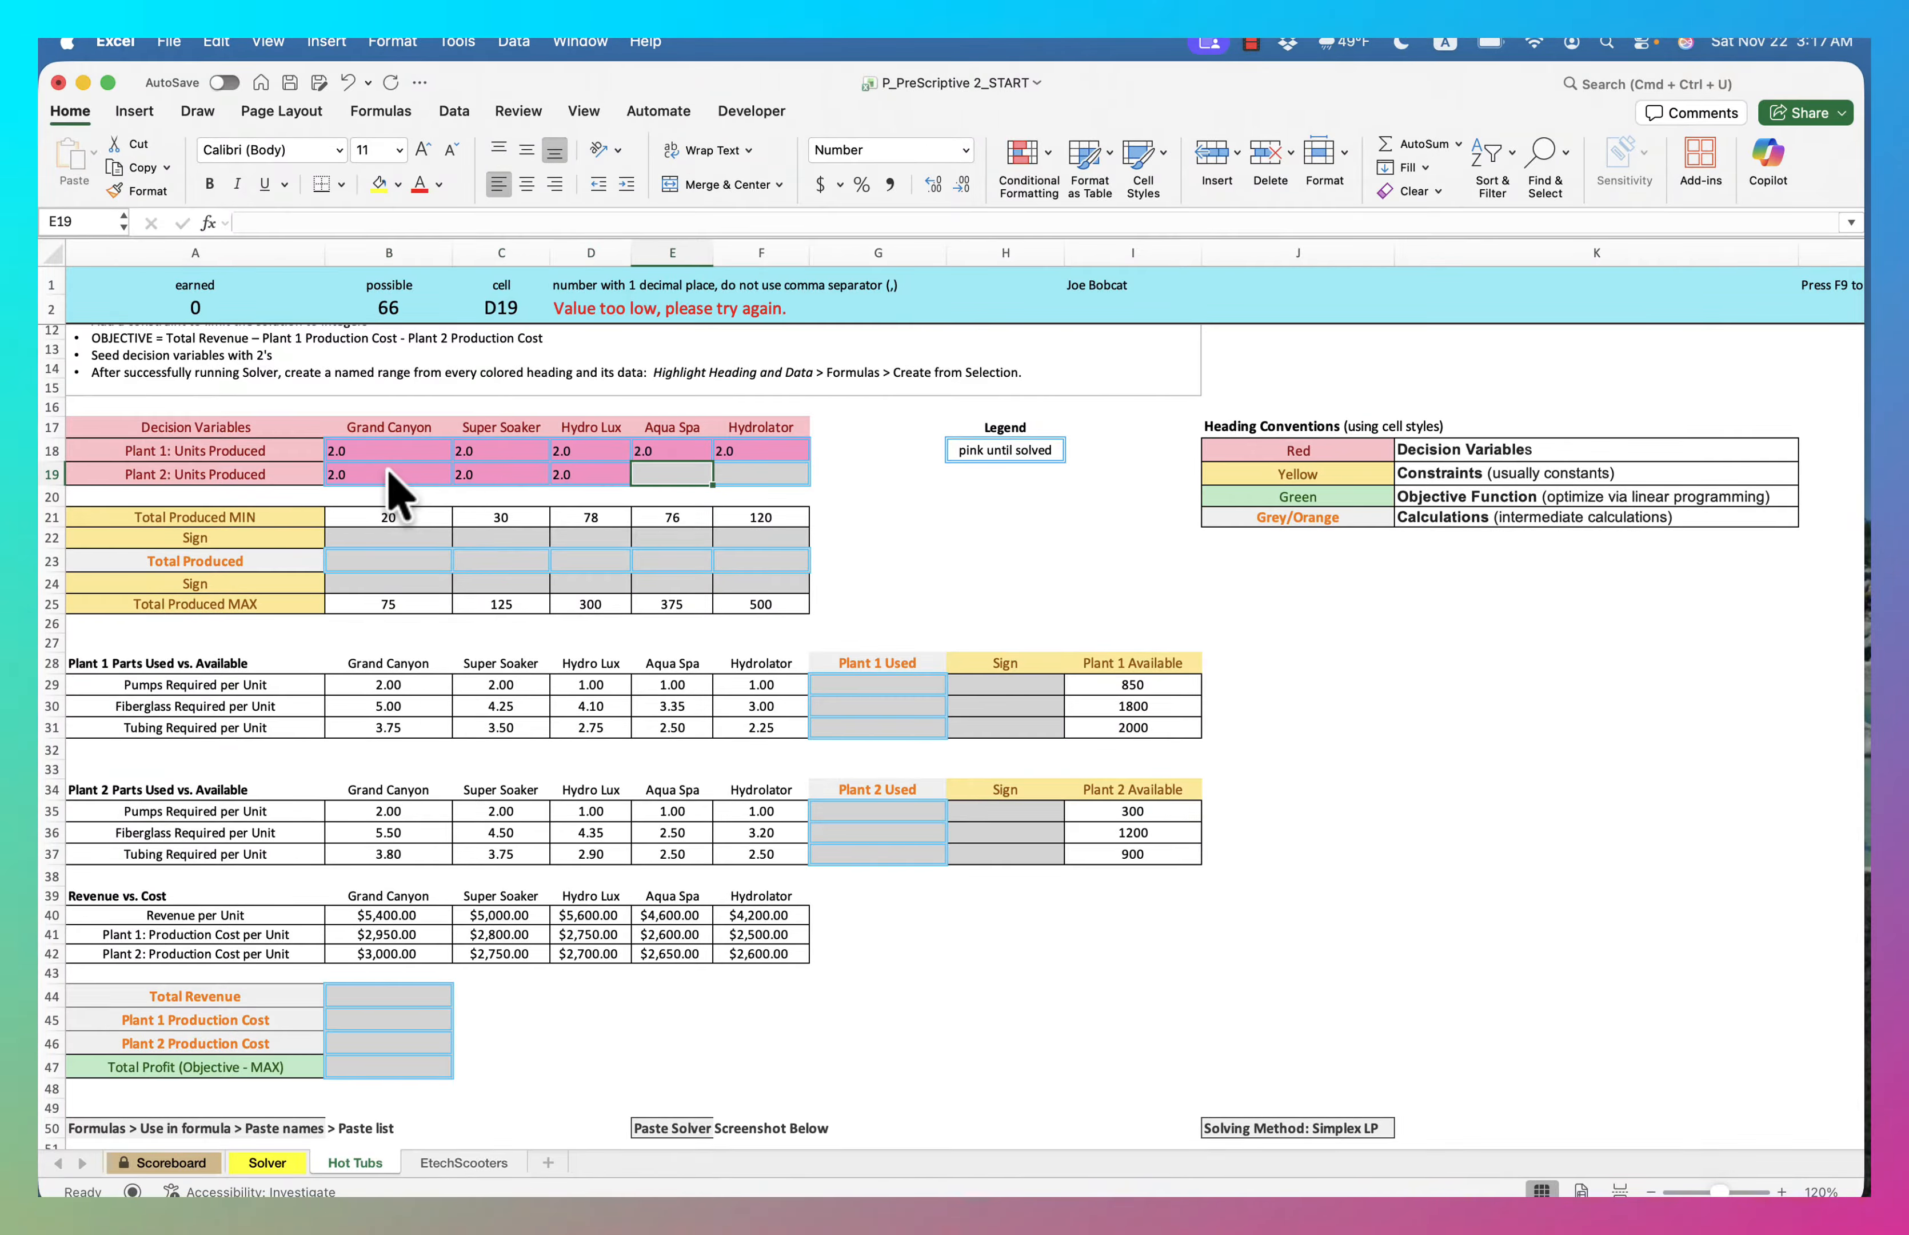
pyautogui.write('2.0')
pyautogui.press('Tab')
pyautogui.write('2.0')
pyautogui.press('Tab')
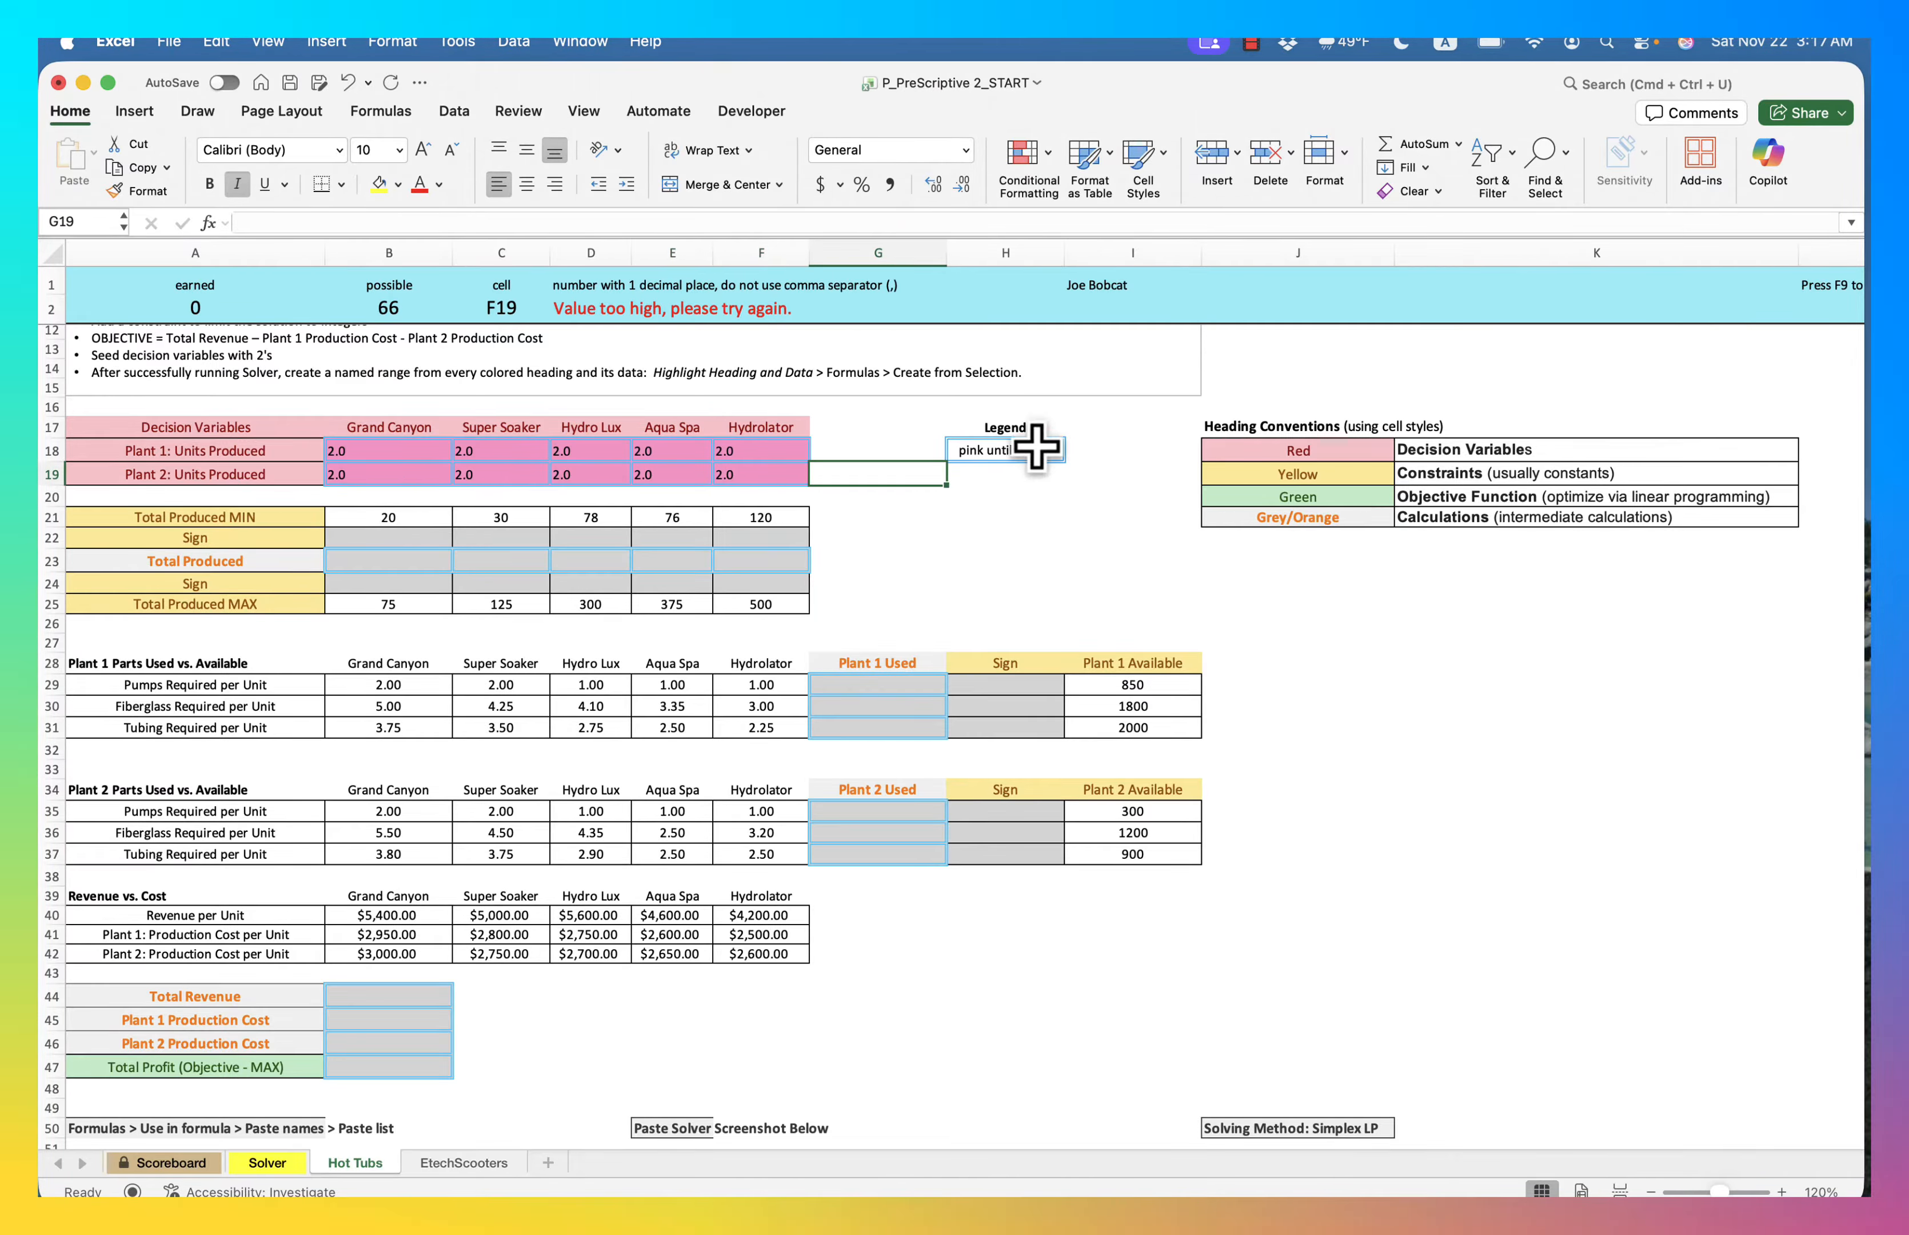
pyautogui.click(728, 475)
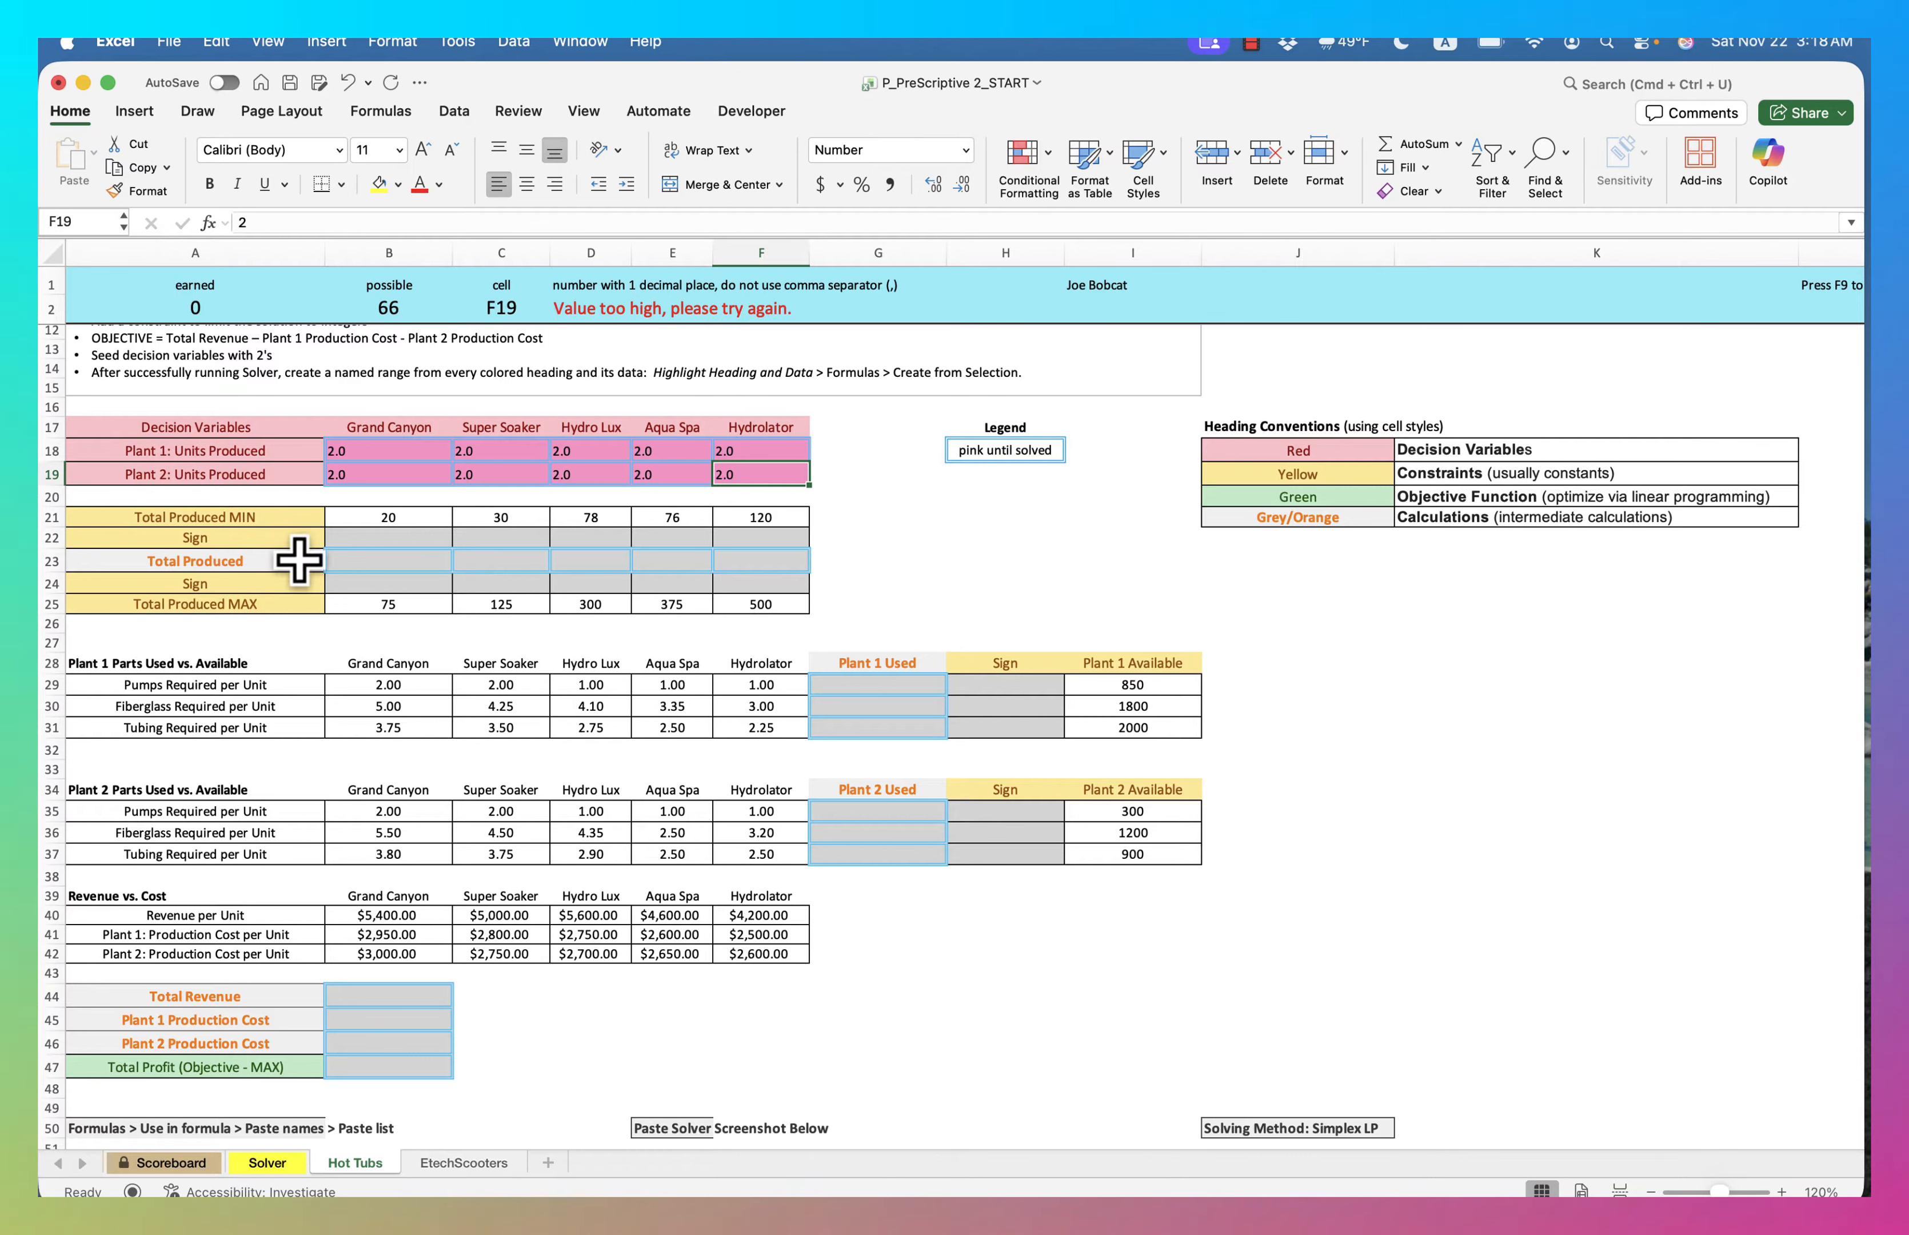
# Calculate Total Produced in B23 with =SUM(B18:B19) and fill the formula across to F23
pyautogui.click(343, 560)
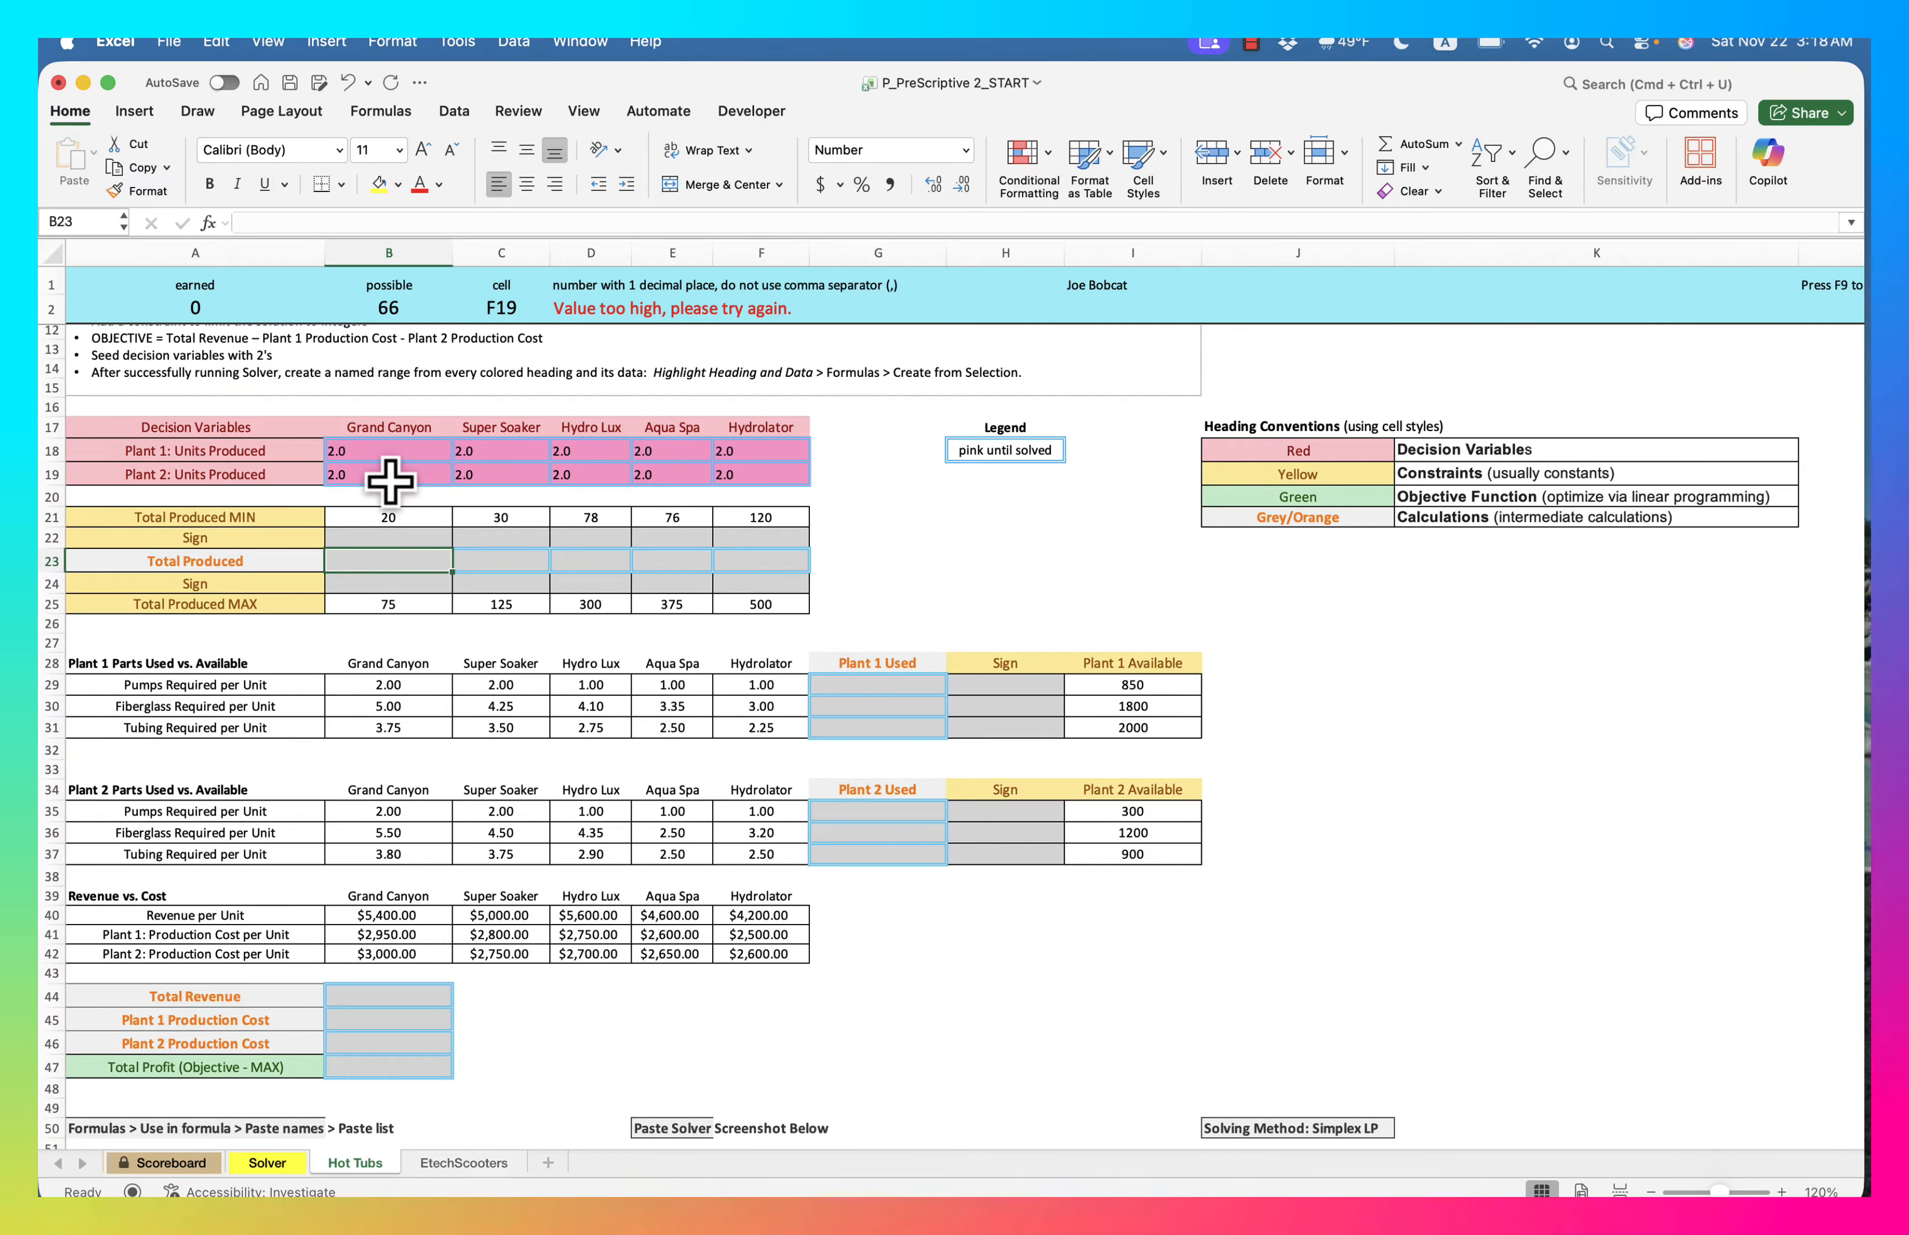
pyautogui.write('=')
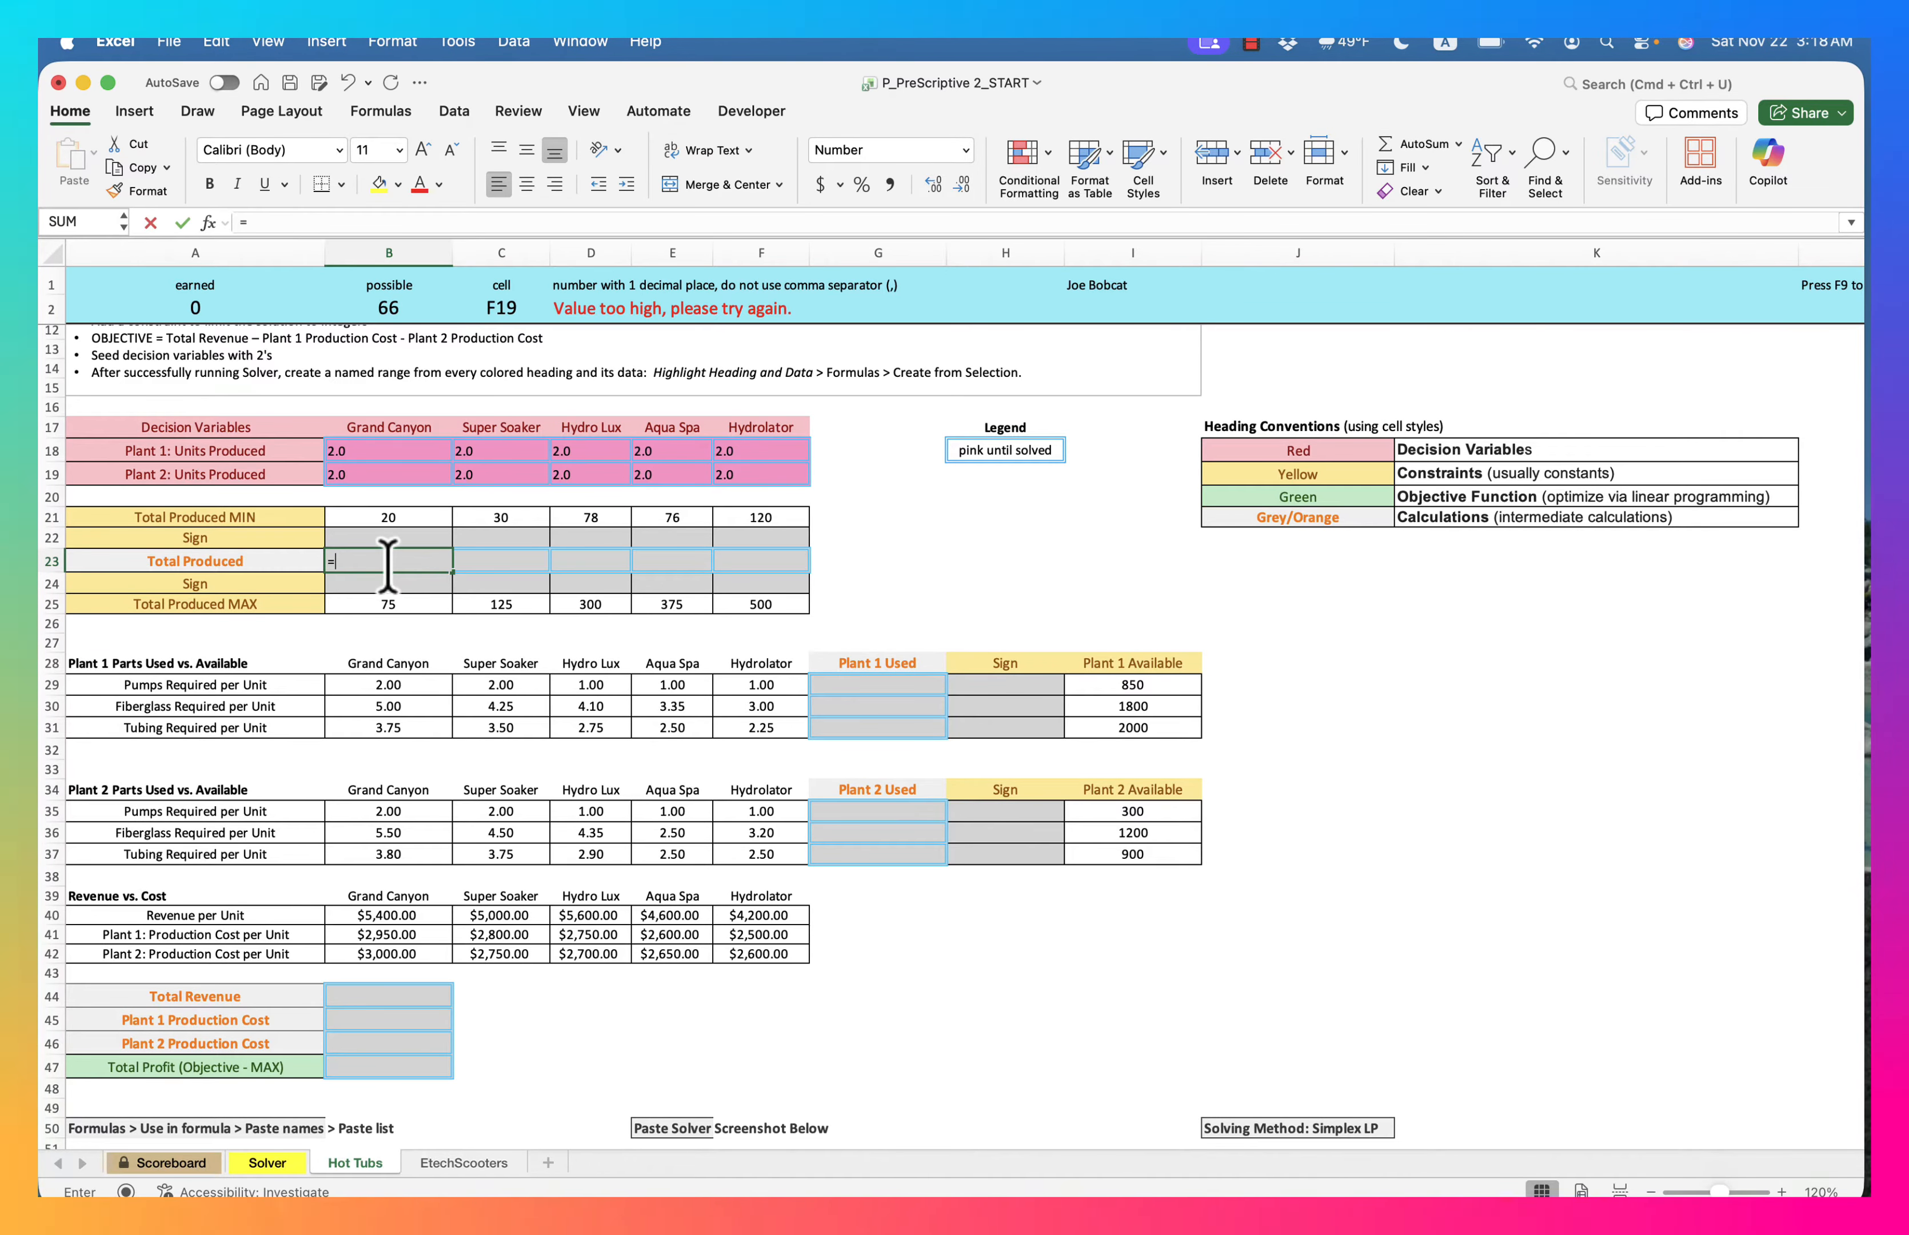
pyautogui.write('sum(')
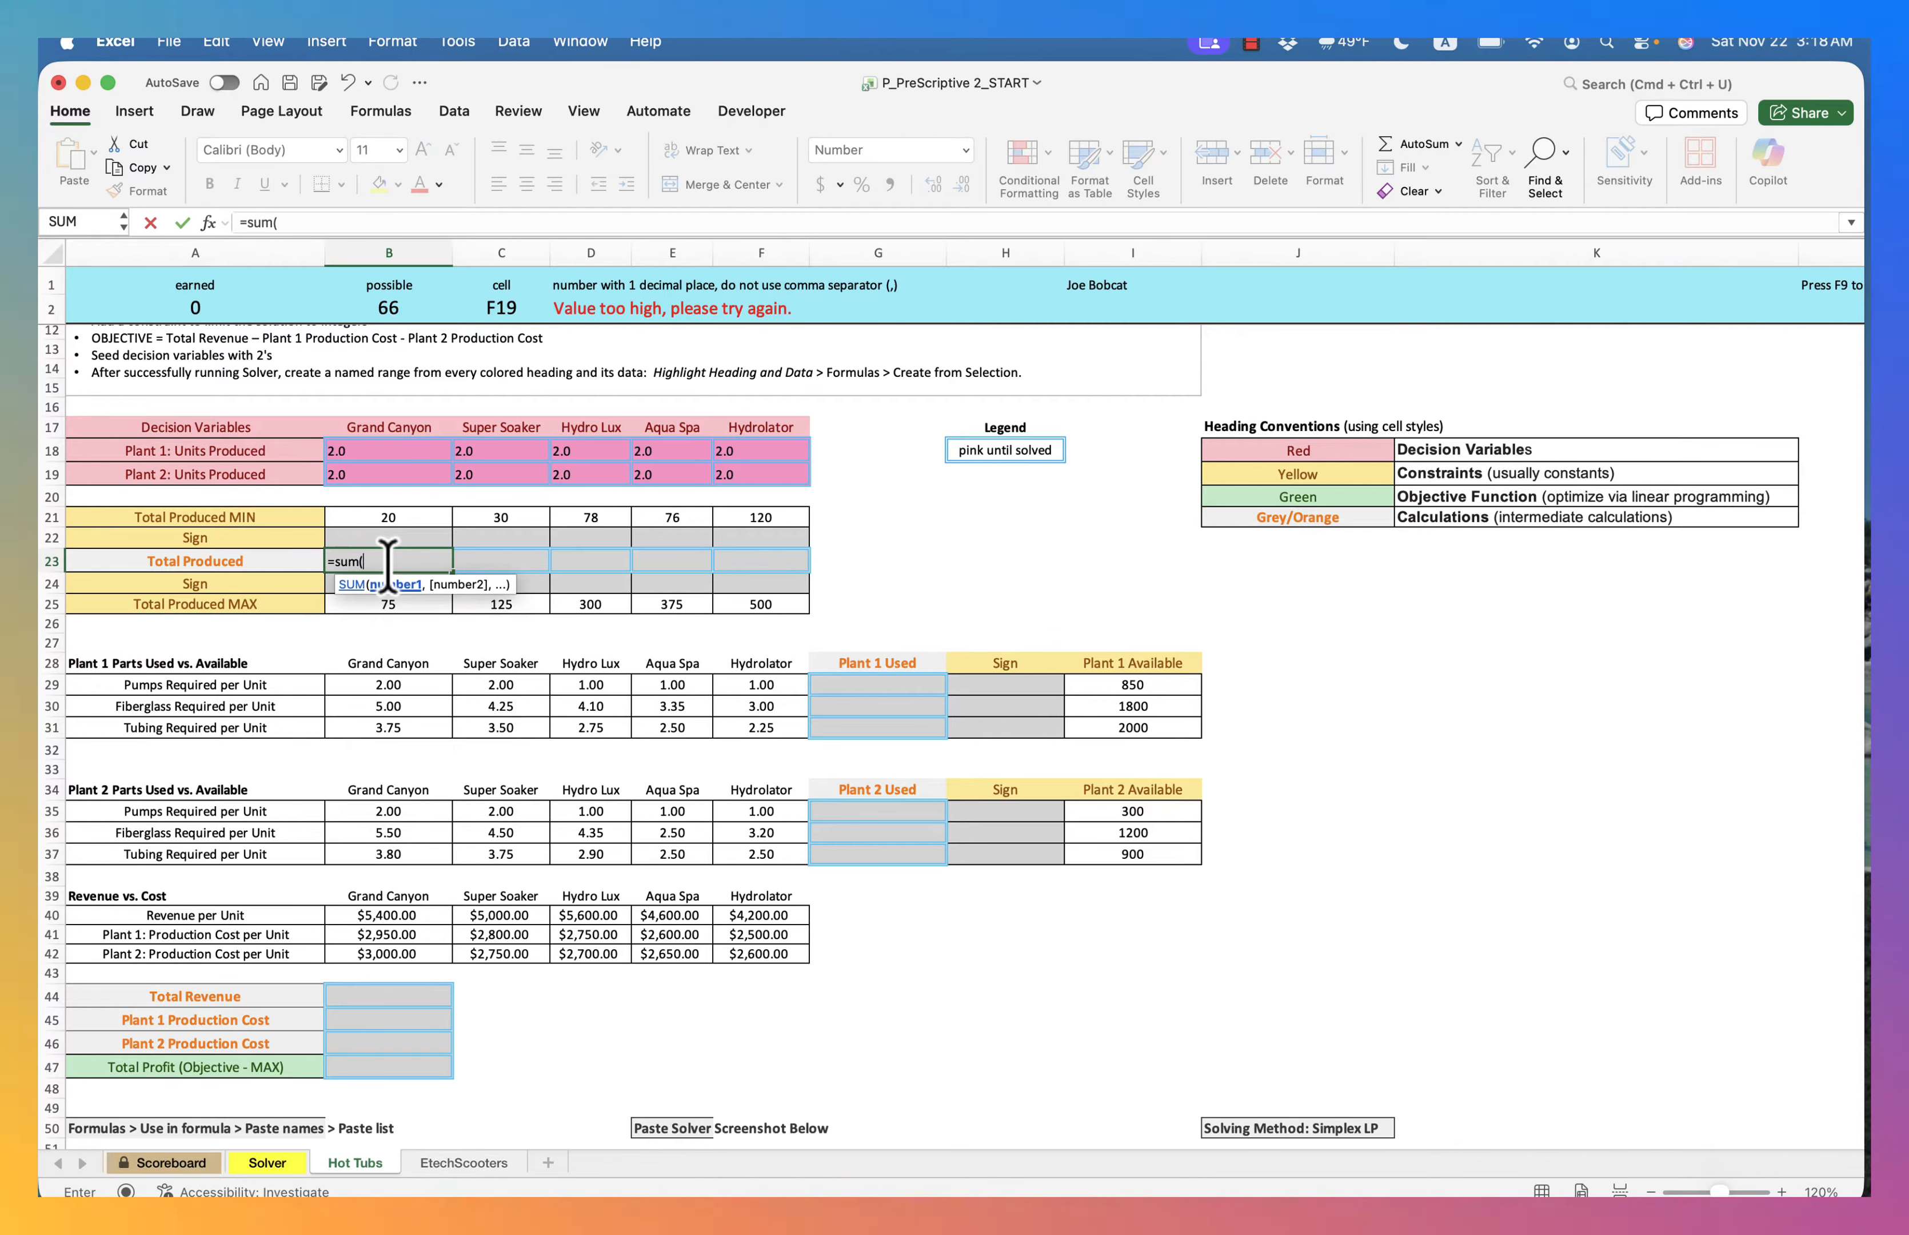
pyautogui.moveTo(395, 452); pyautogui.dragTo(395, 480)
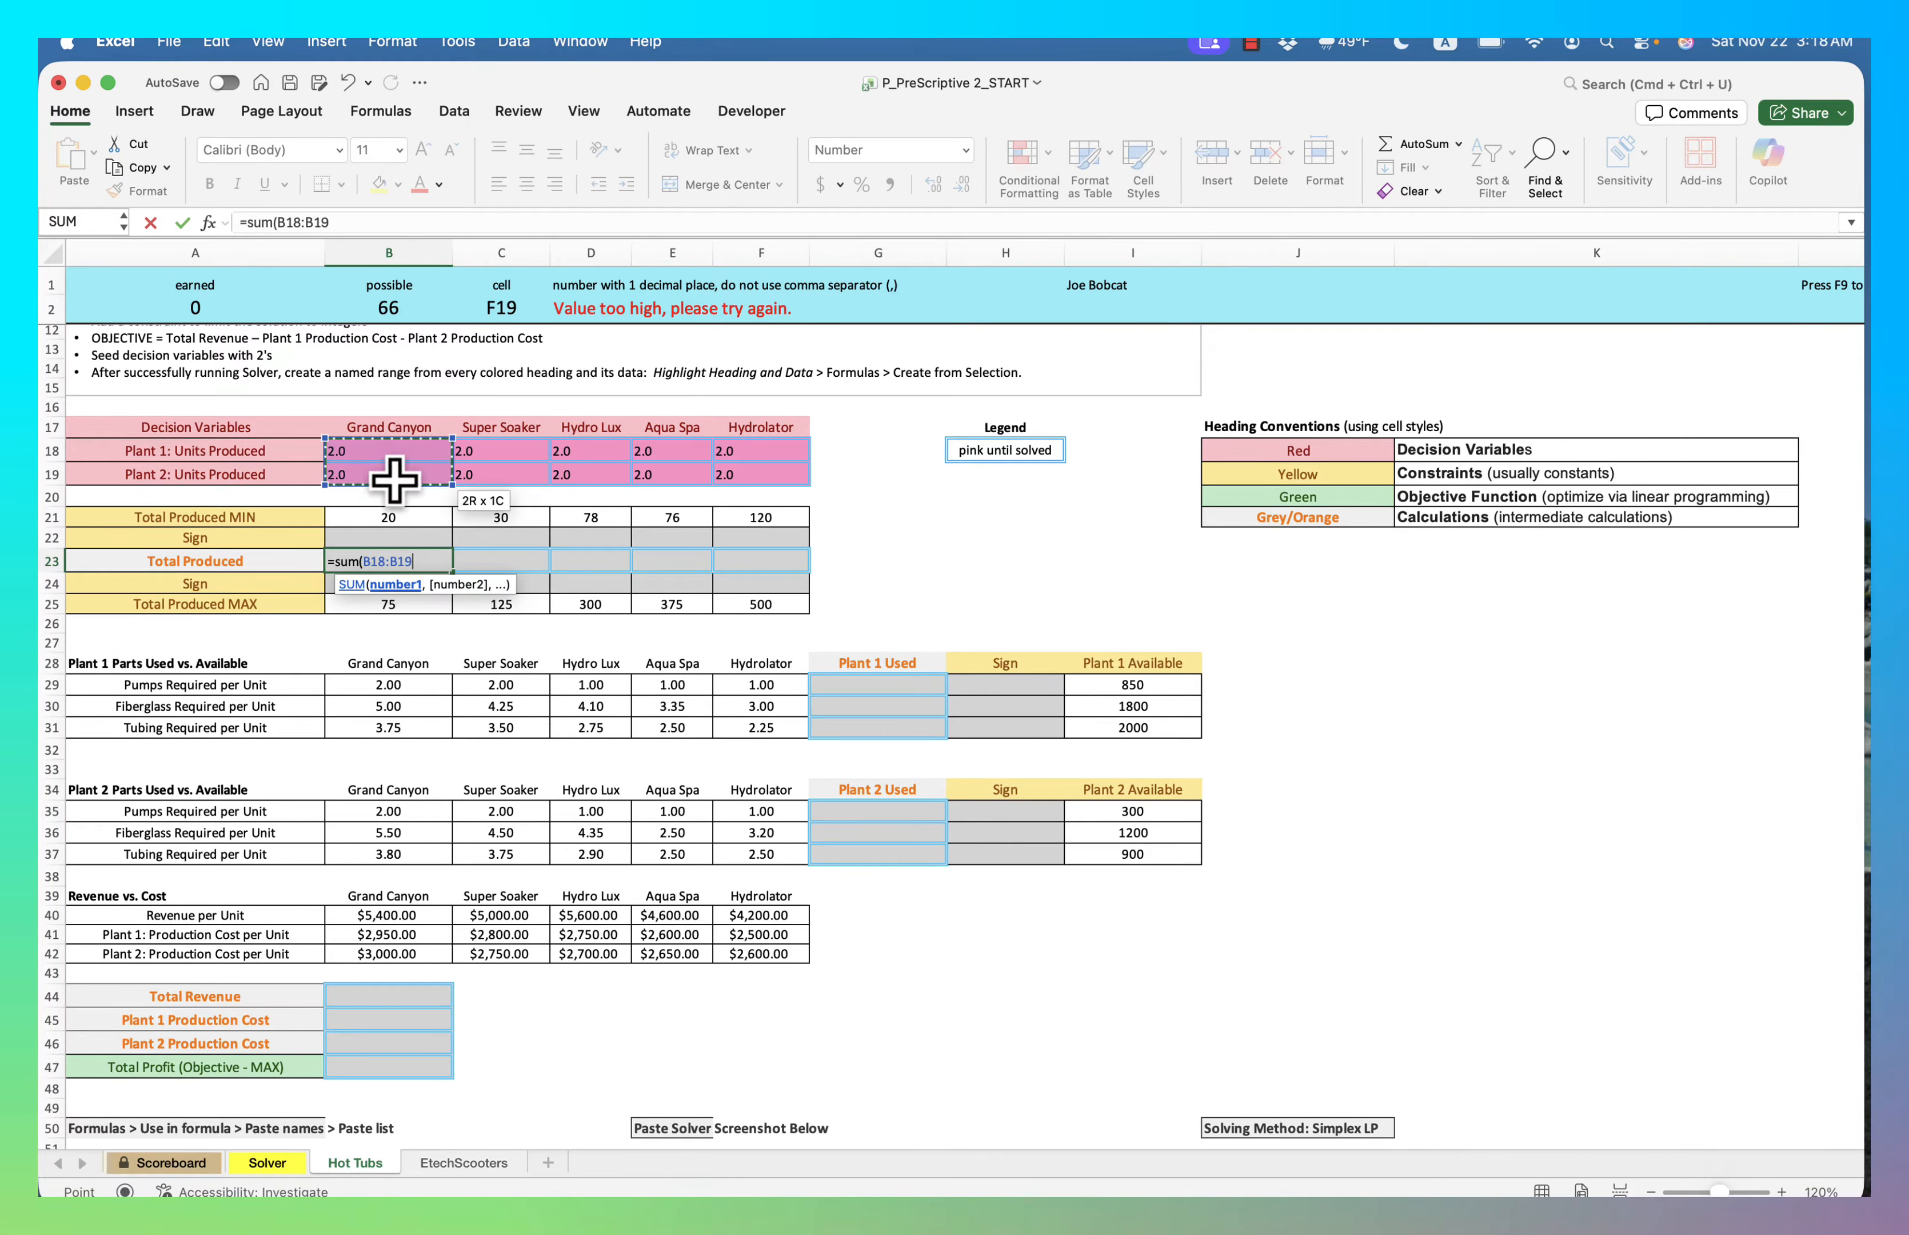
pyautogui.write(')')
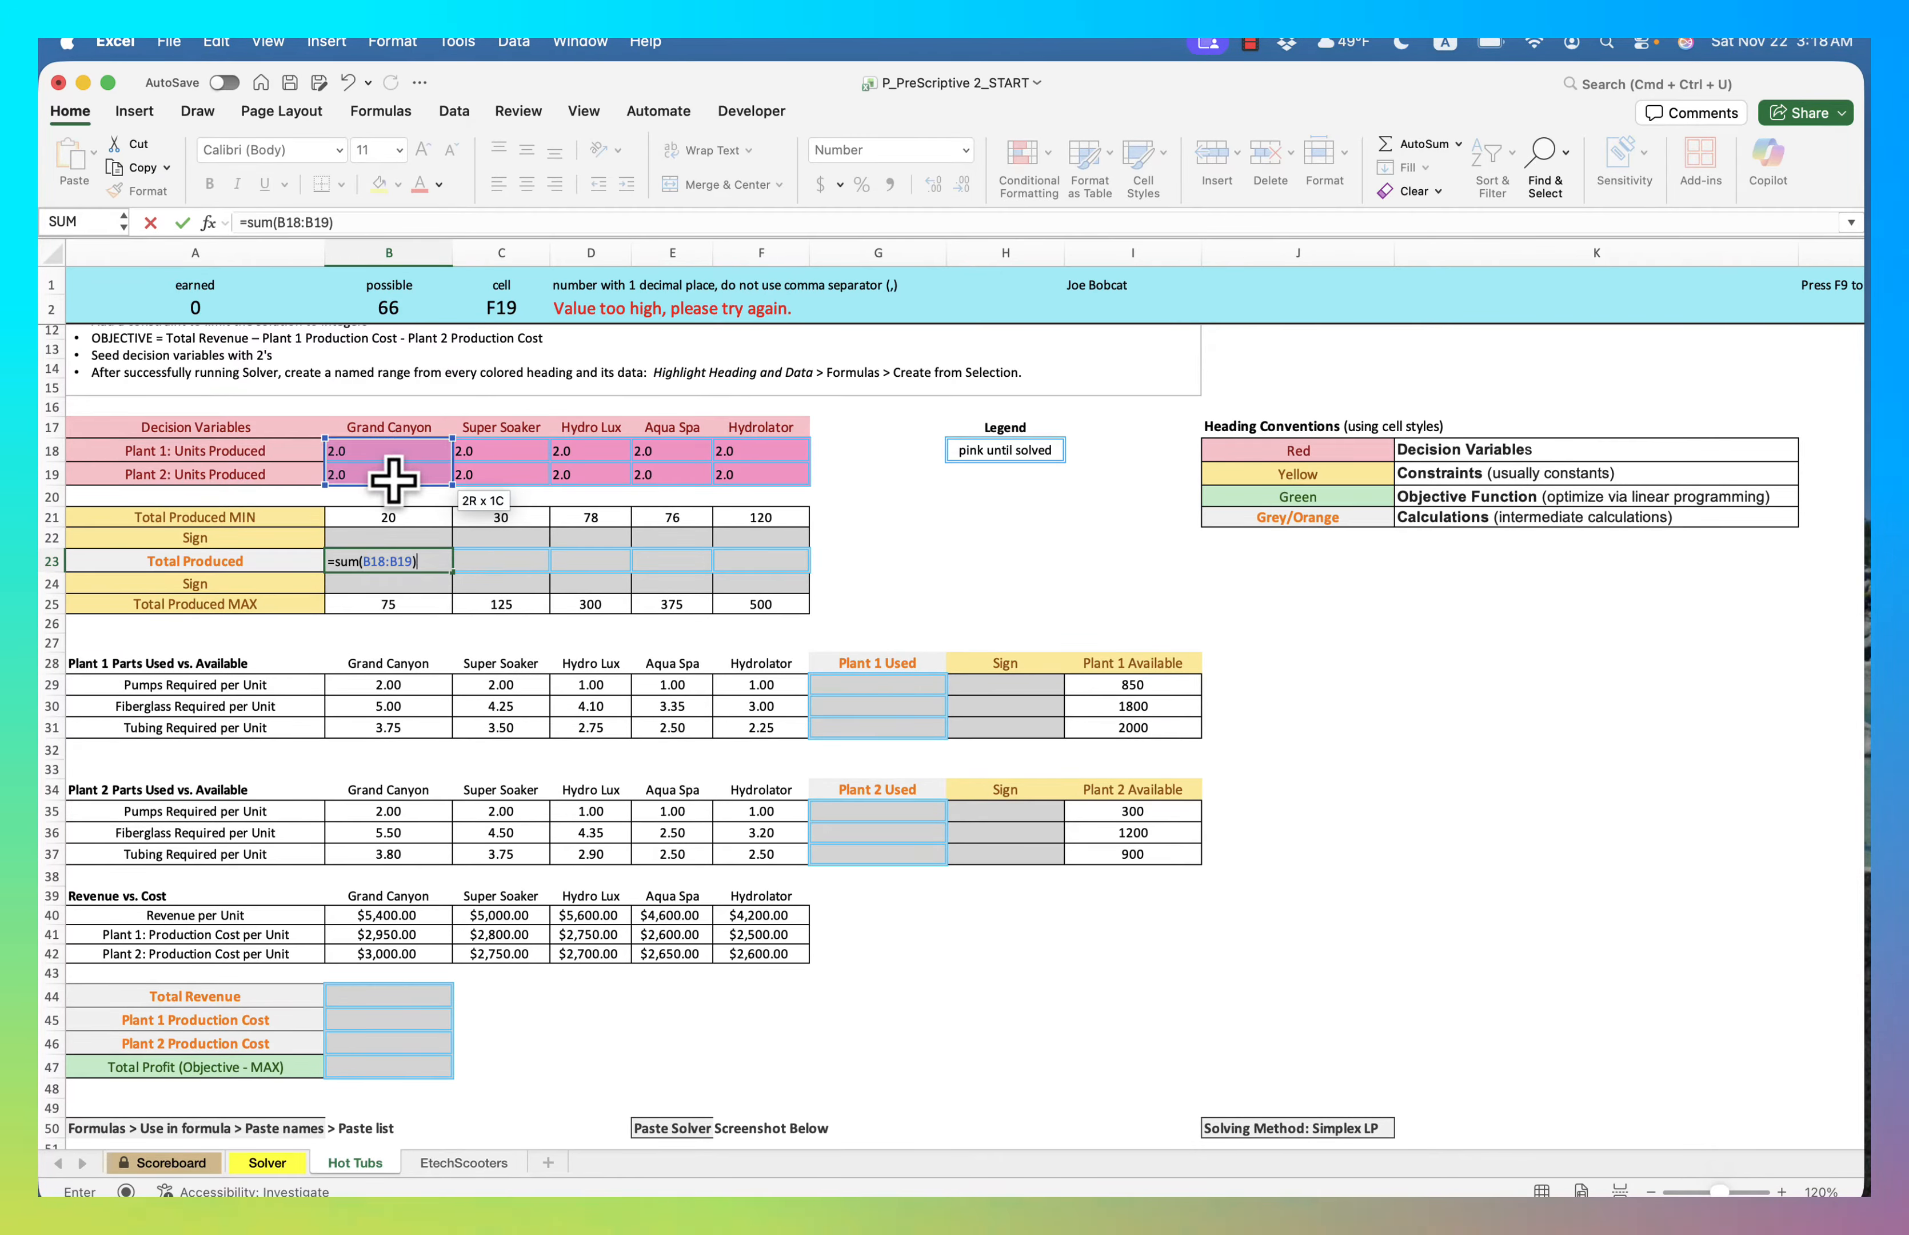
pyautogui.click(426, 558)
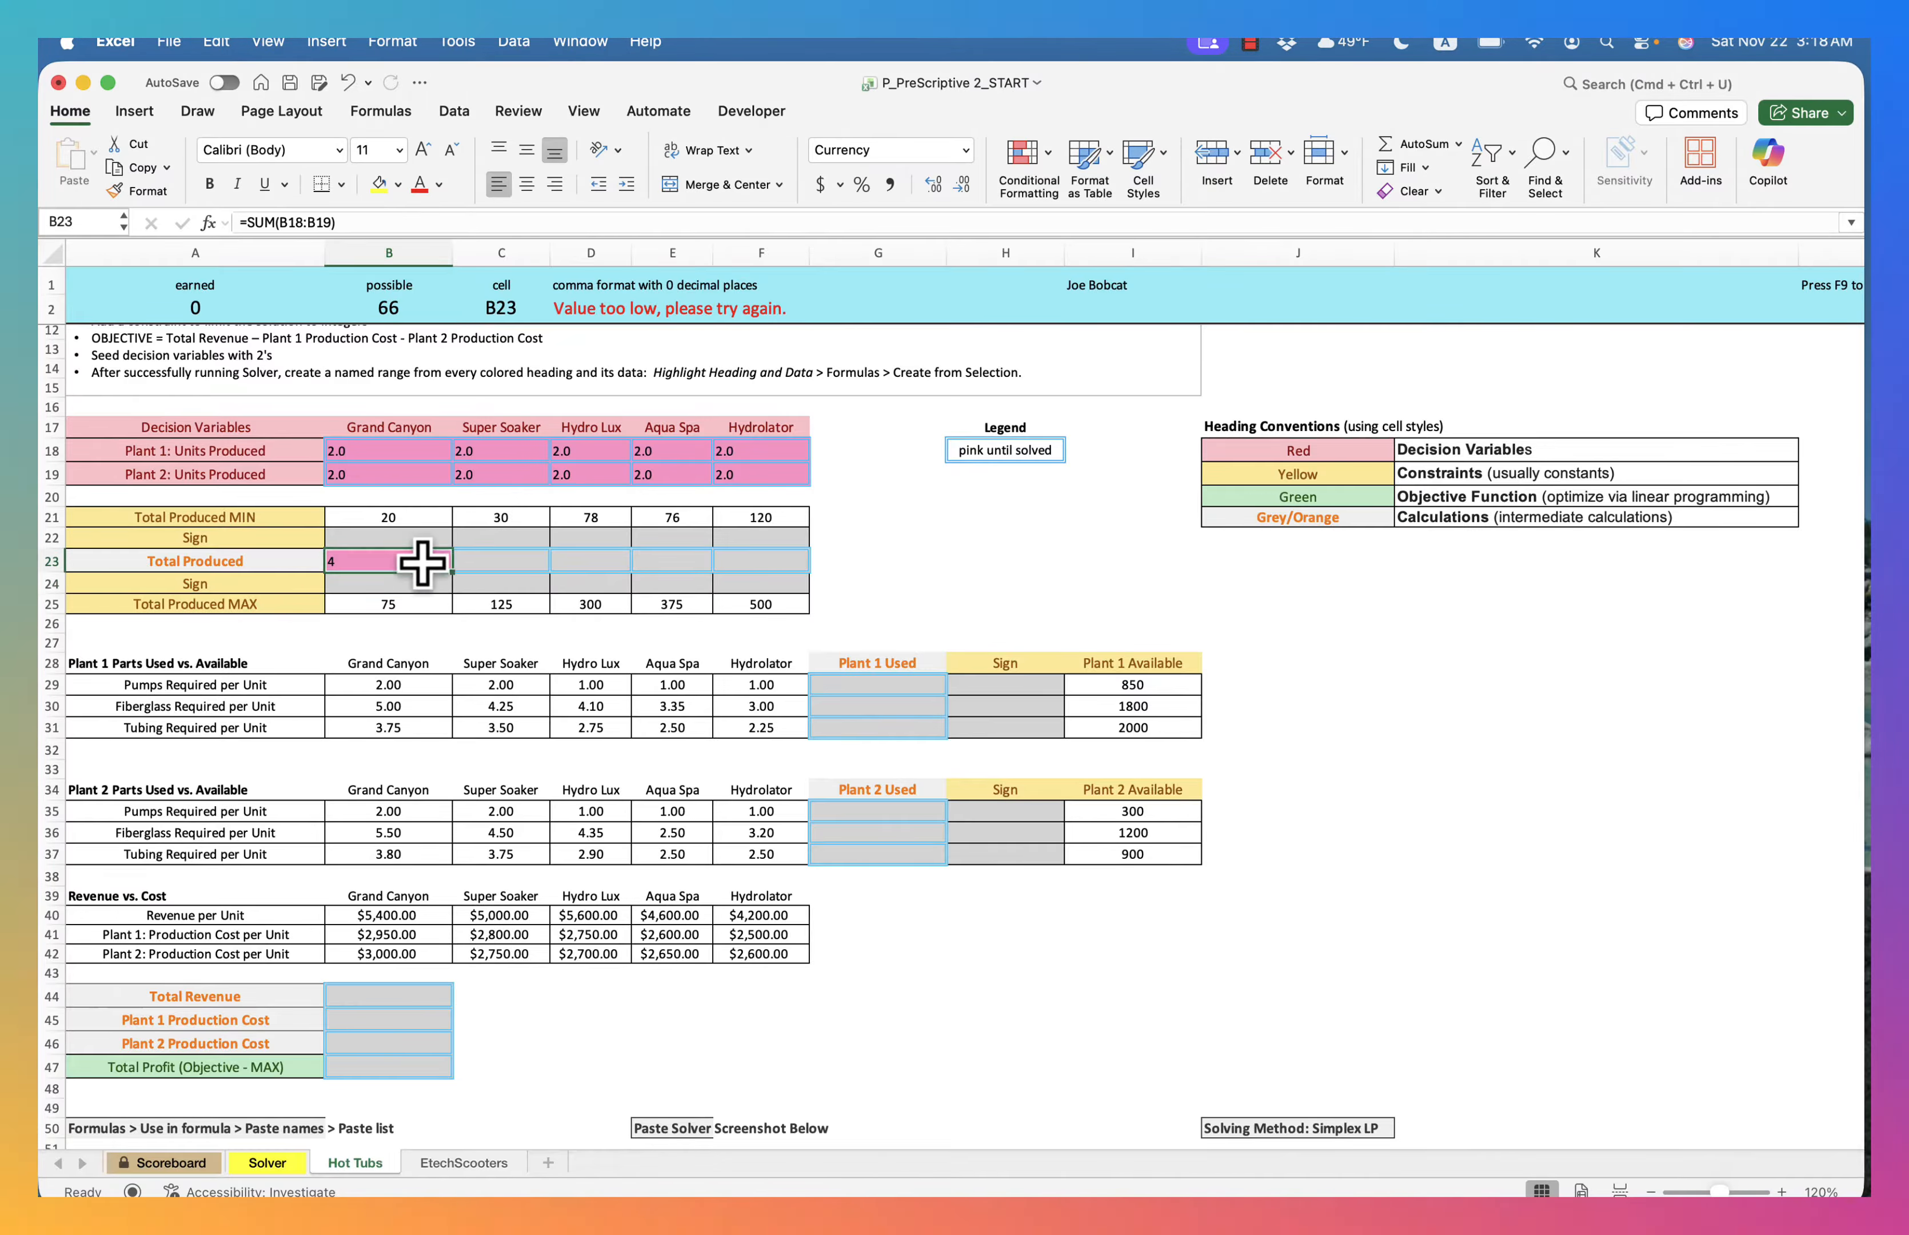
pyautogui.moveTo(452, 570); pyautogui.dragTo(734, 565)
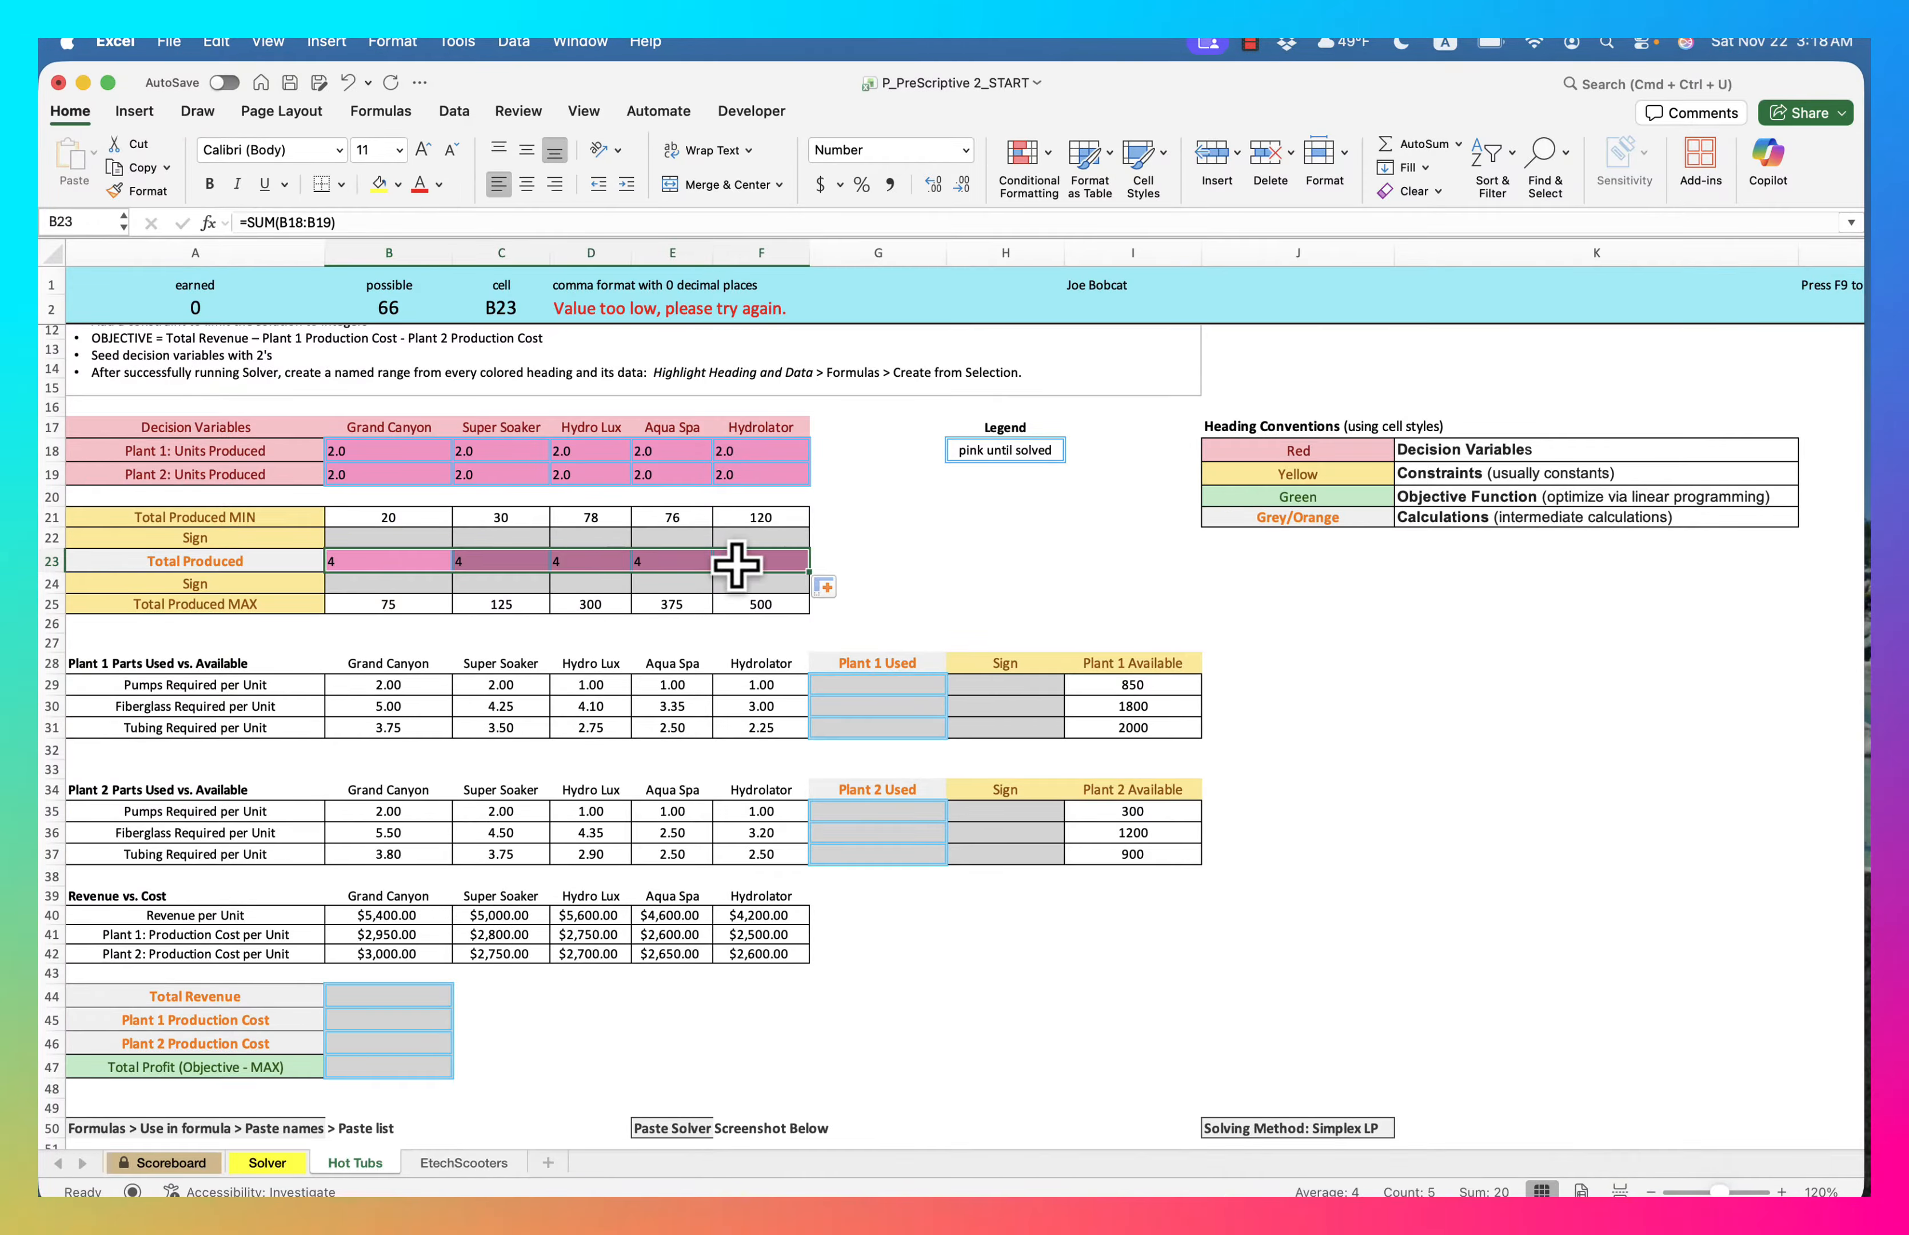
pyautogui.click(887, 536)
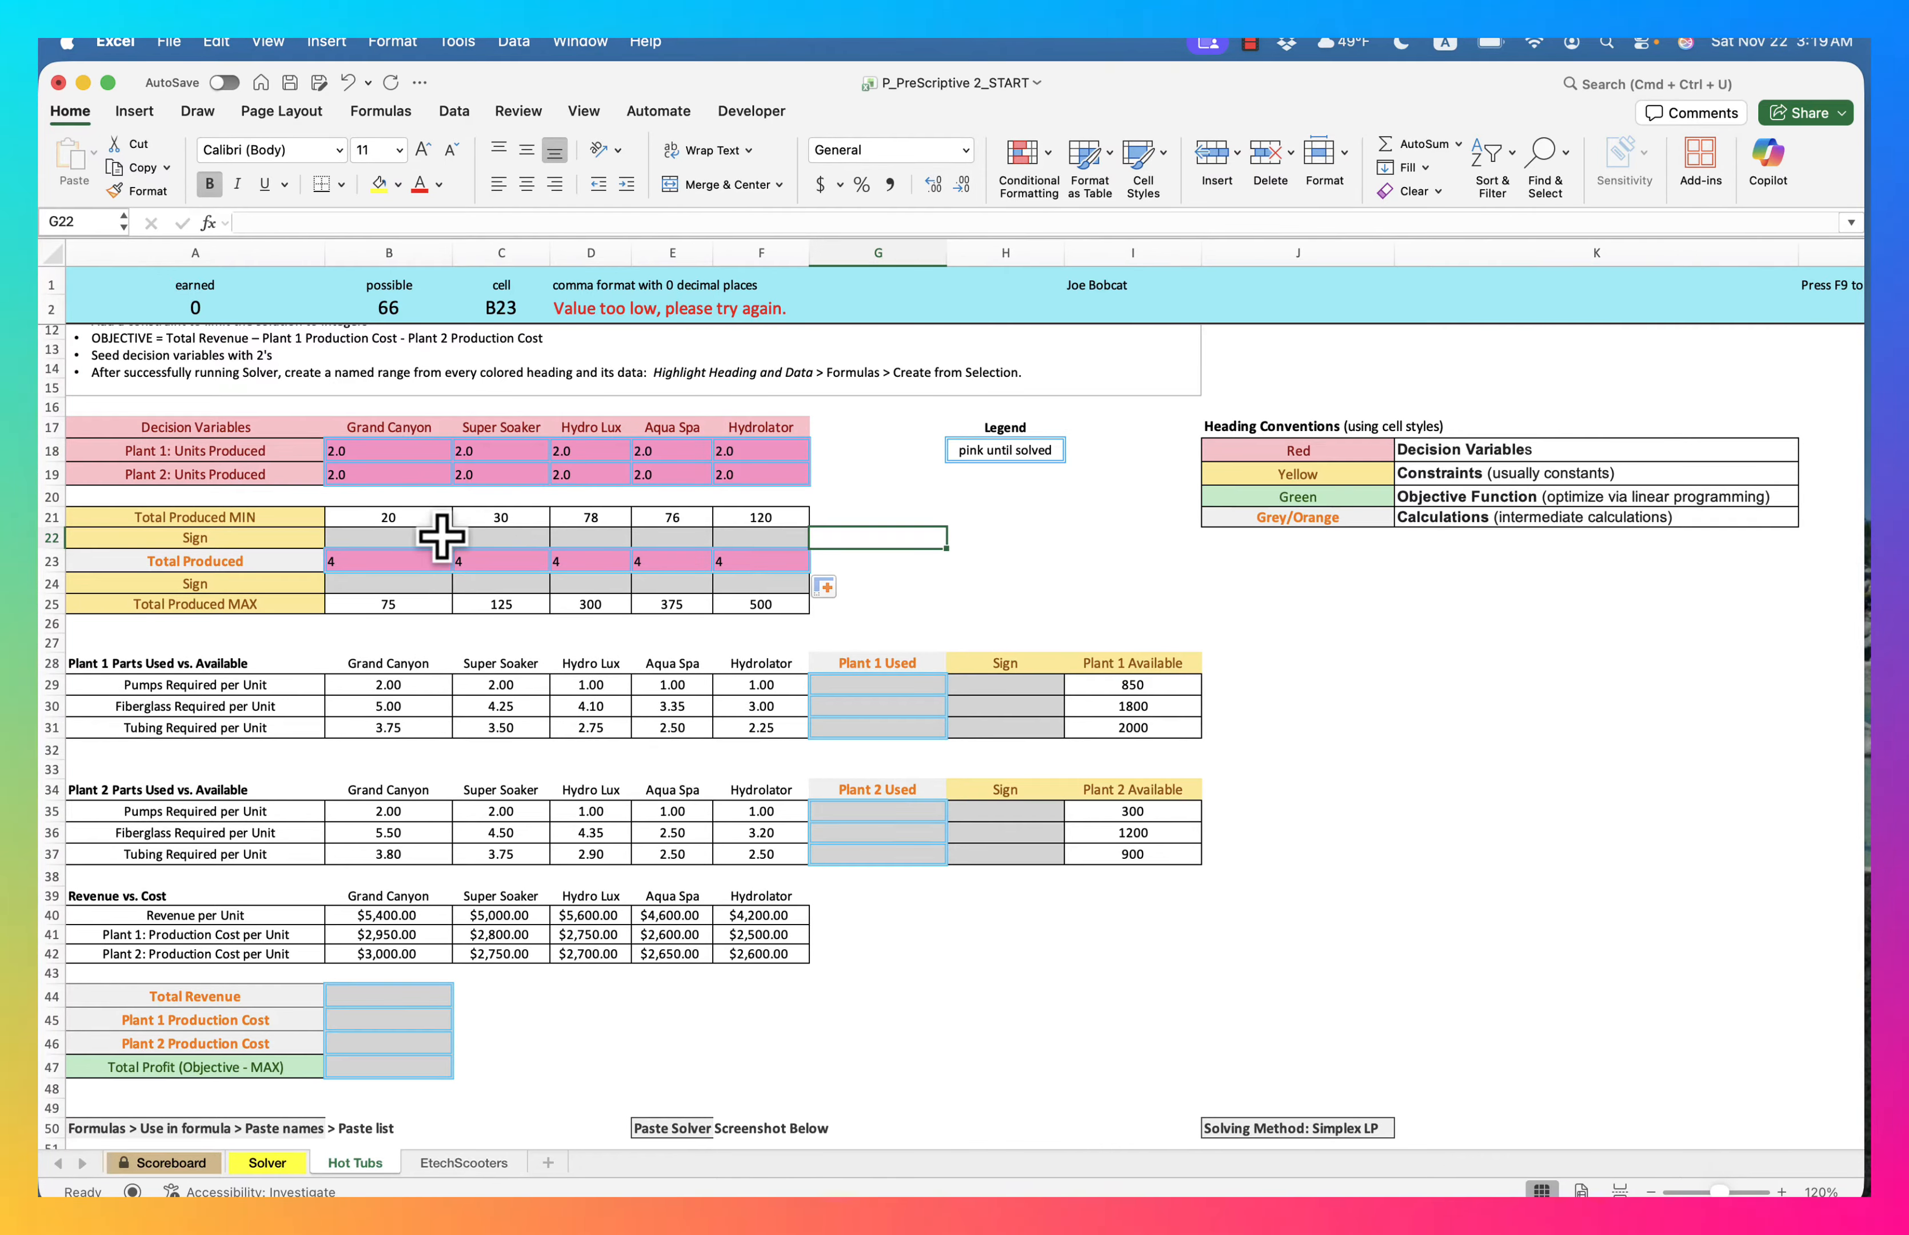
# Set the sign below Total Produced MIN to <= in B22 and fill it across to F22
pyautogui.click(410, 541)
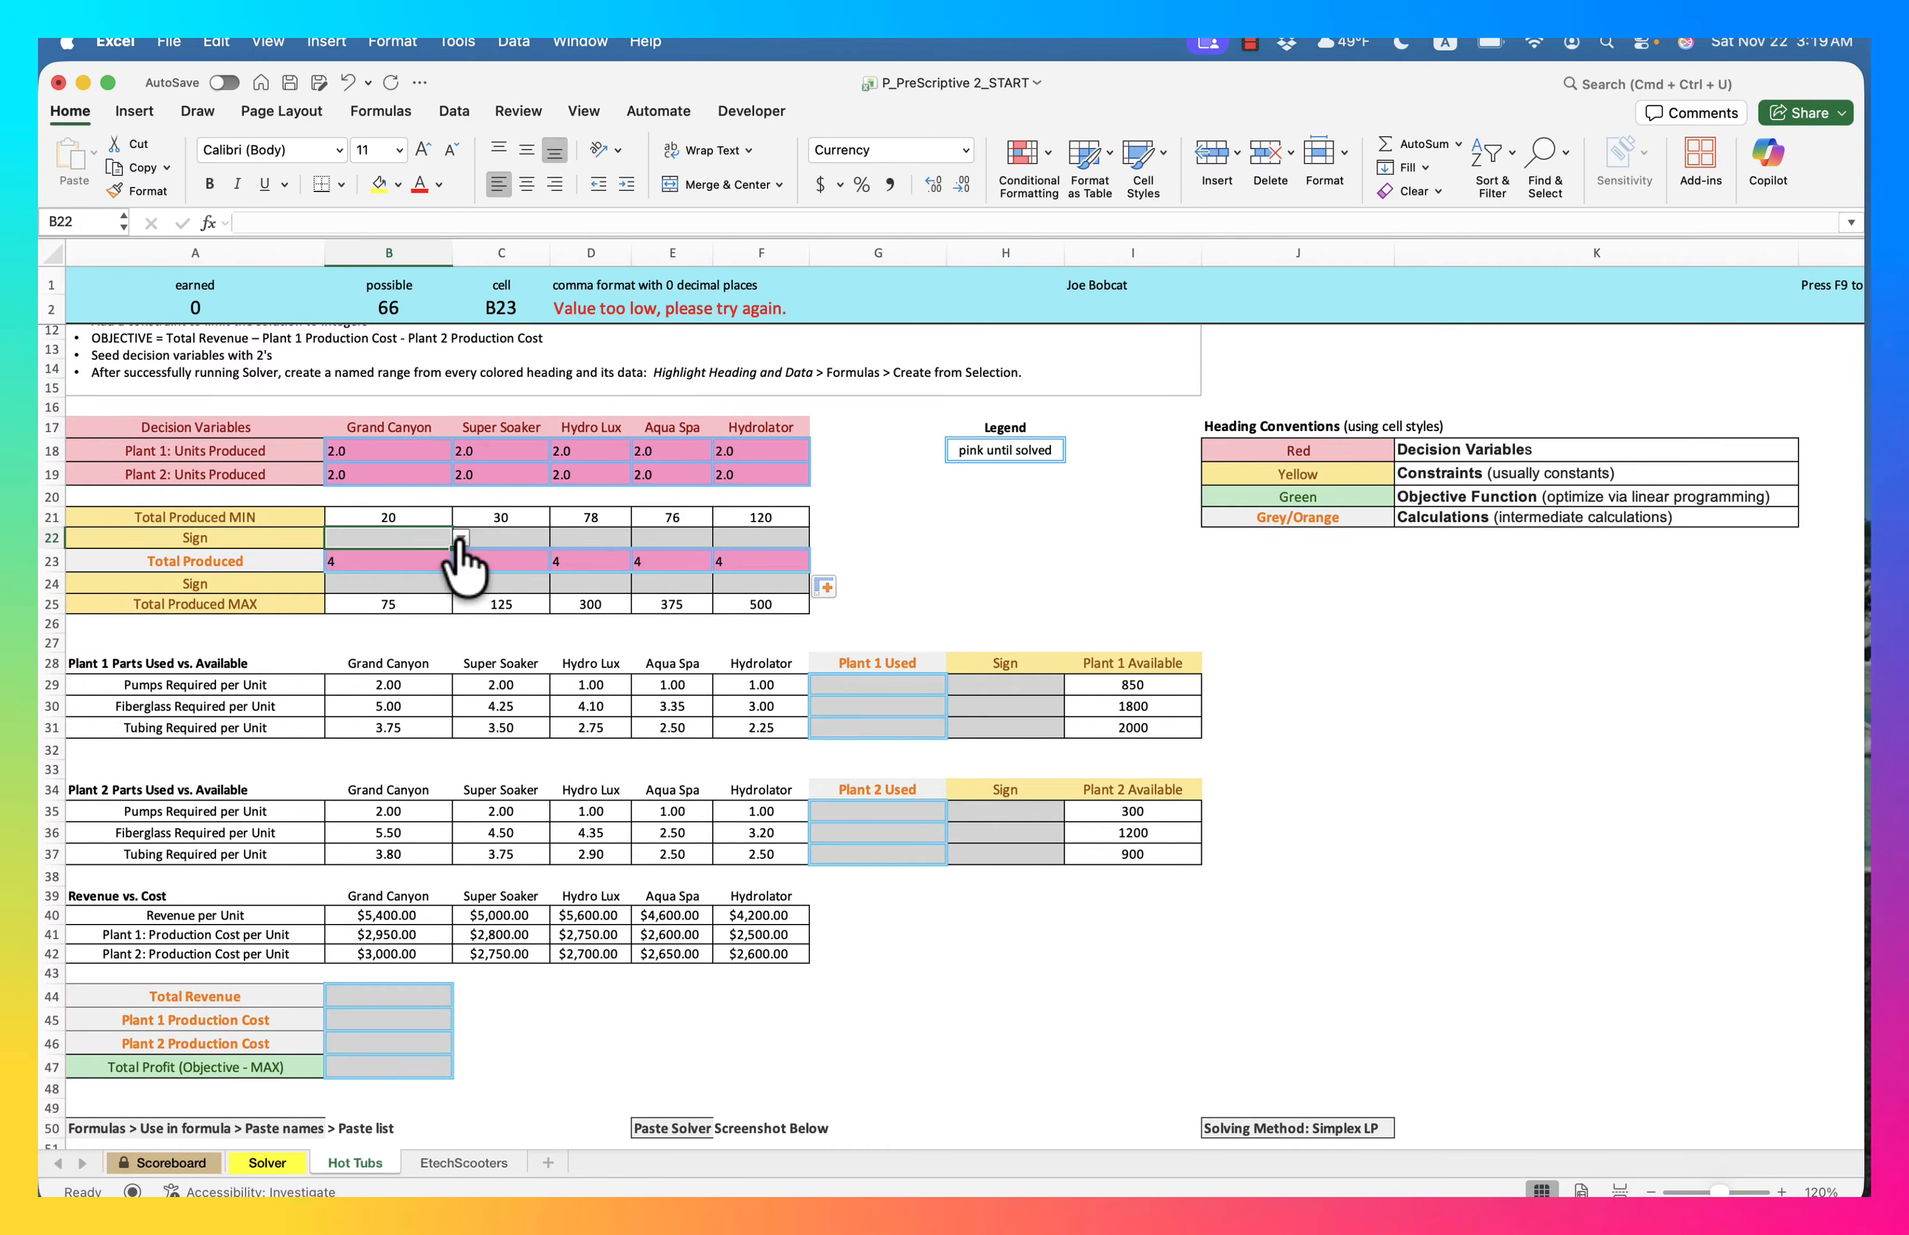
pyautogui.click(461, 538)
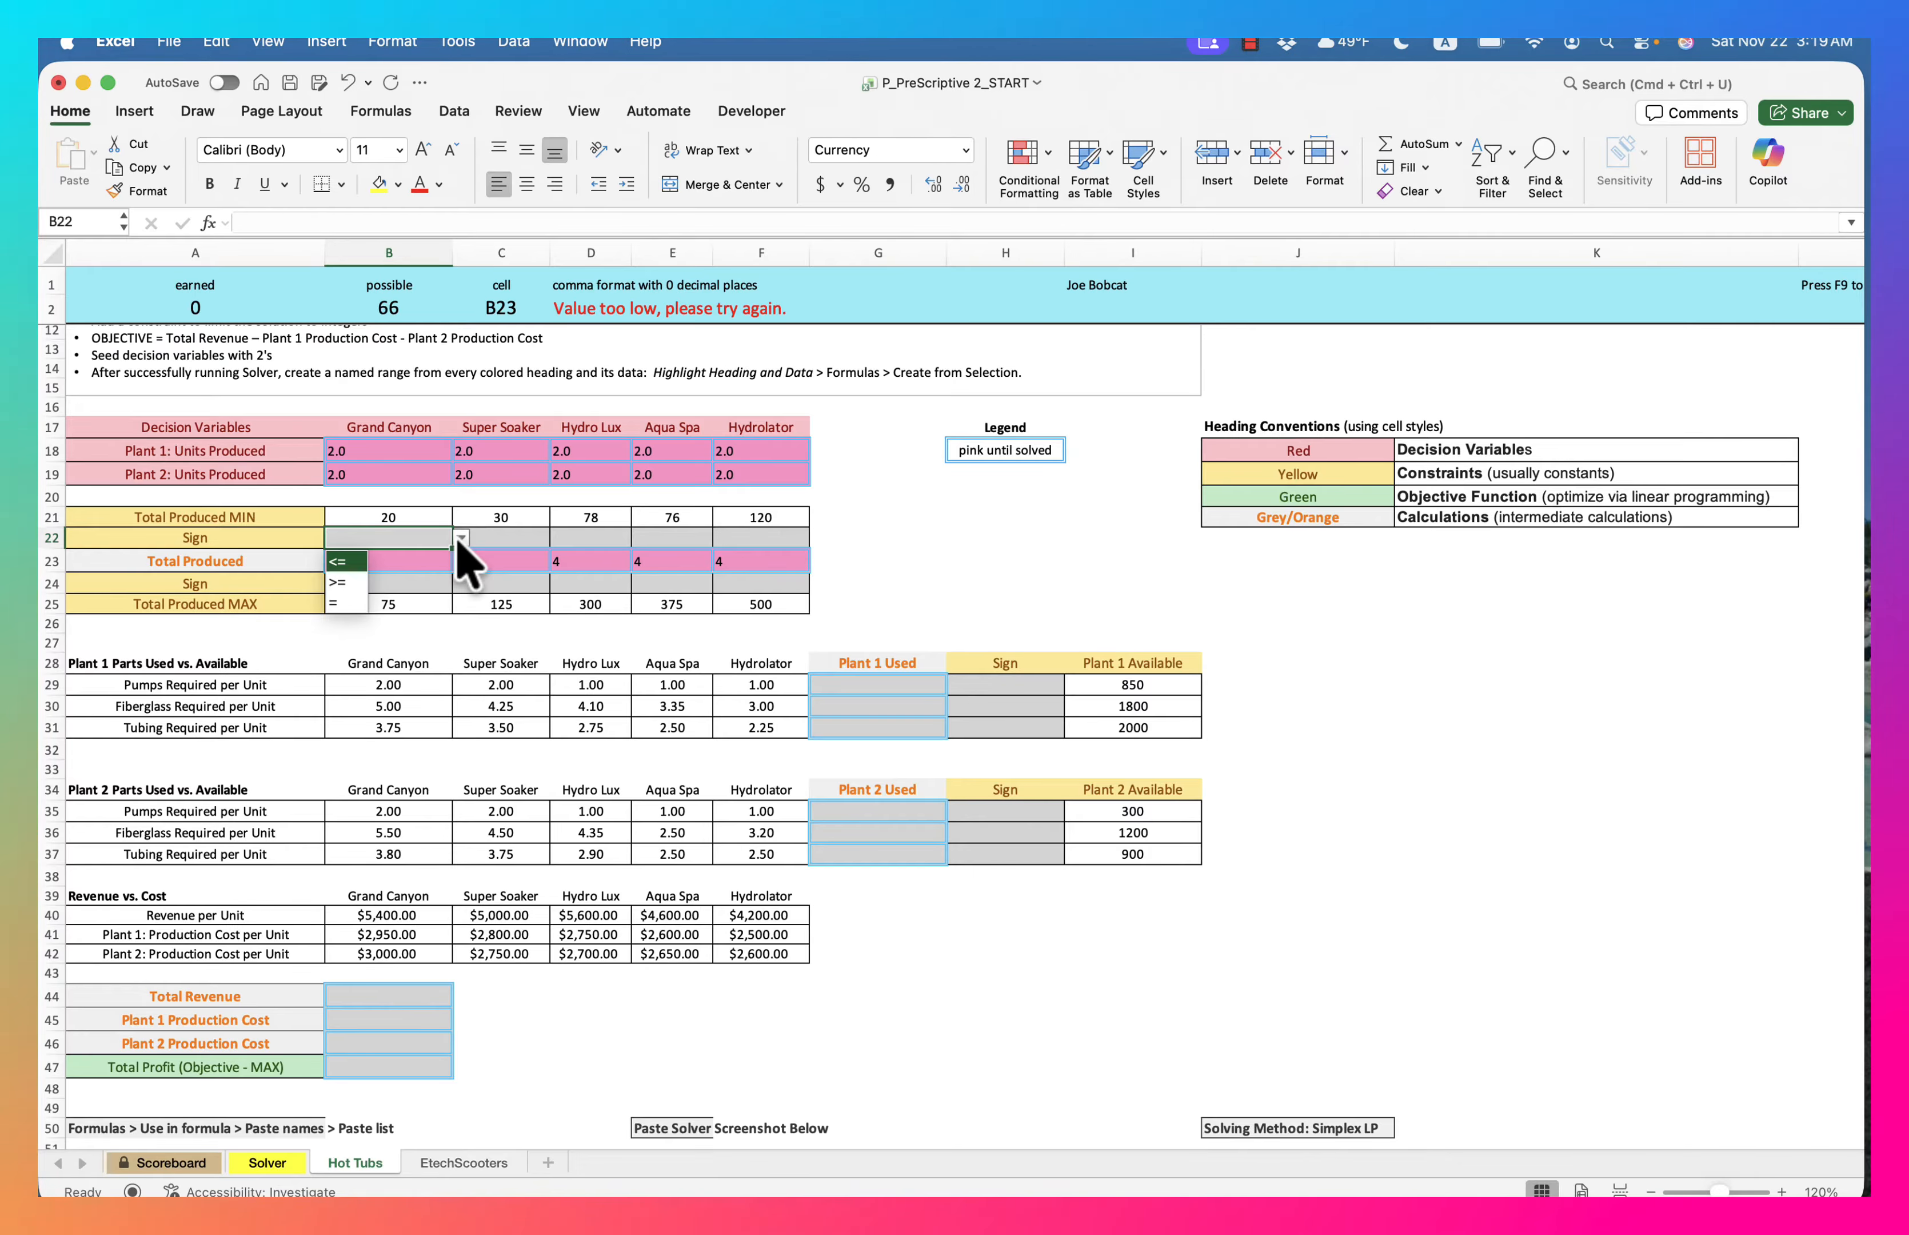
pyautogui.click(349, 559)
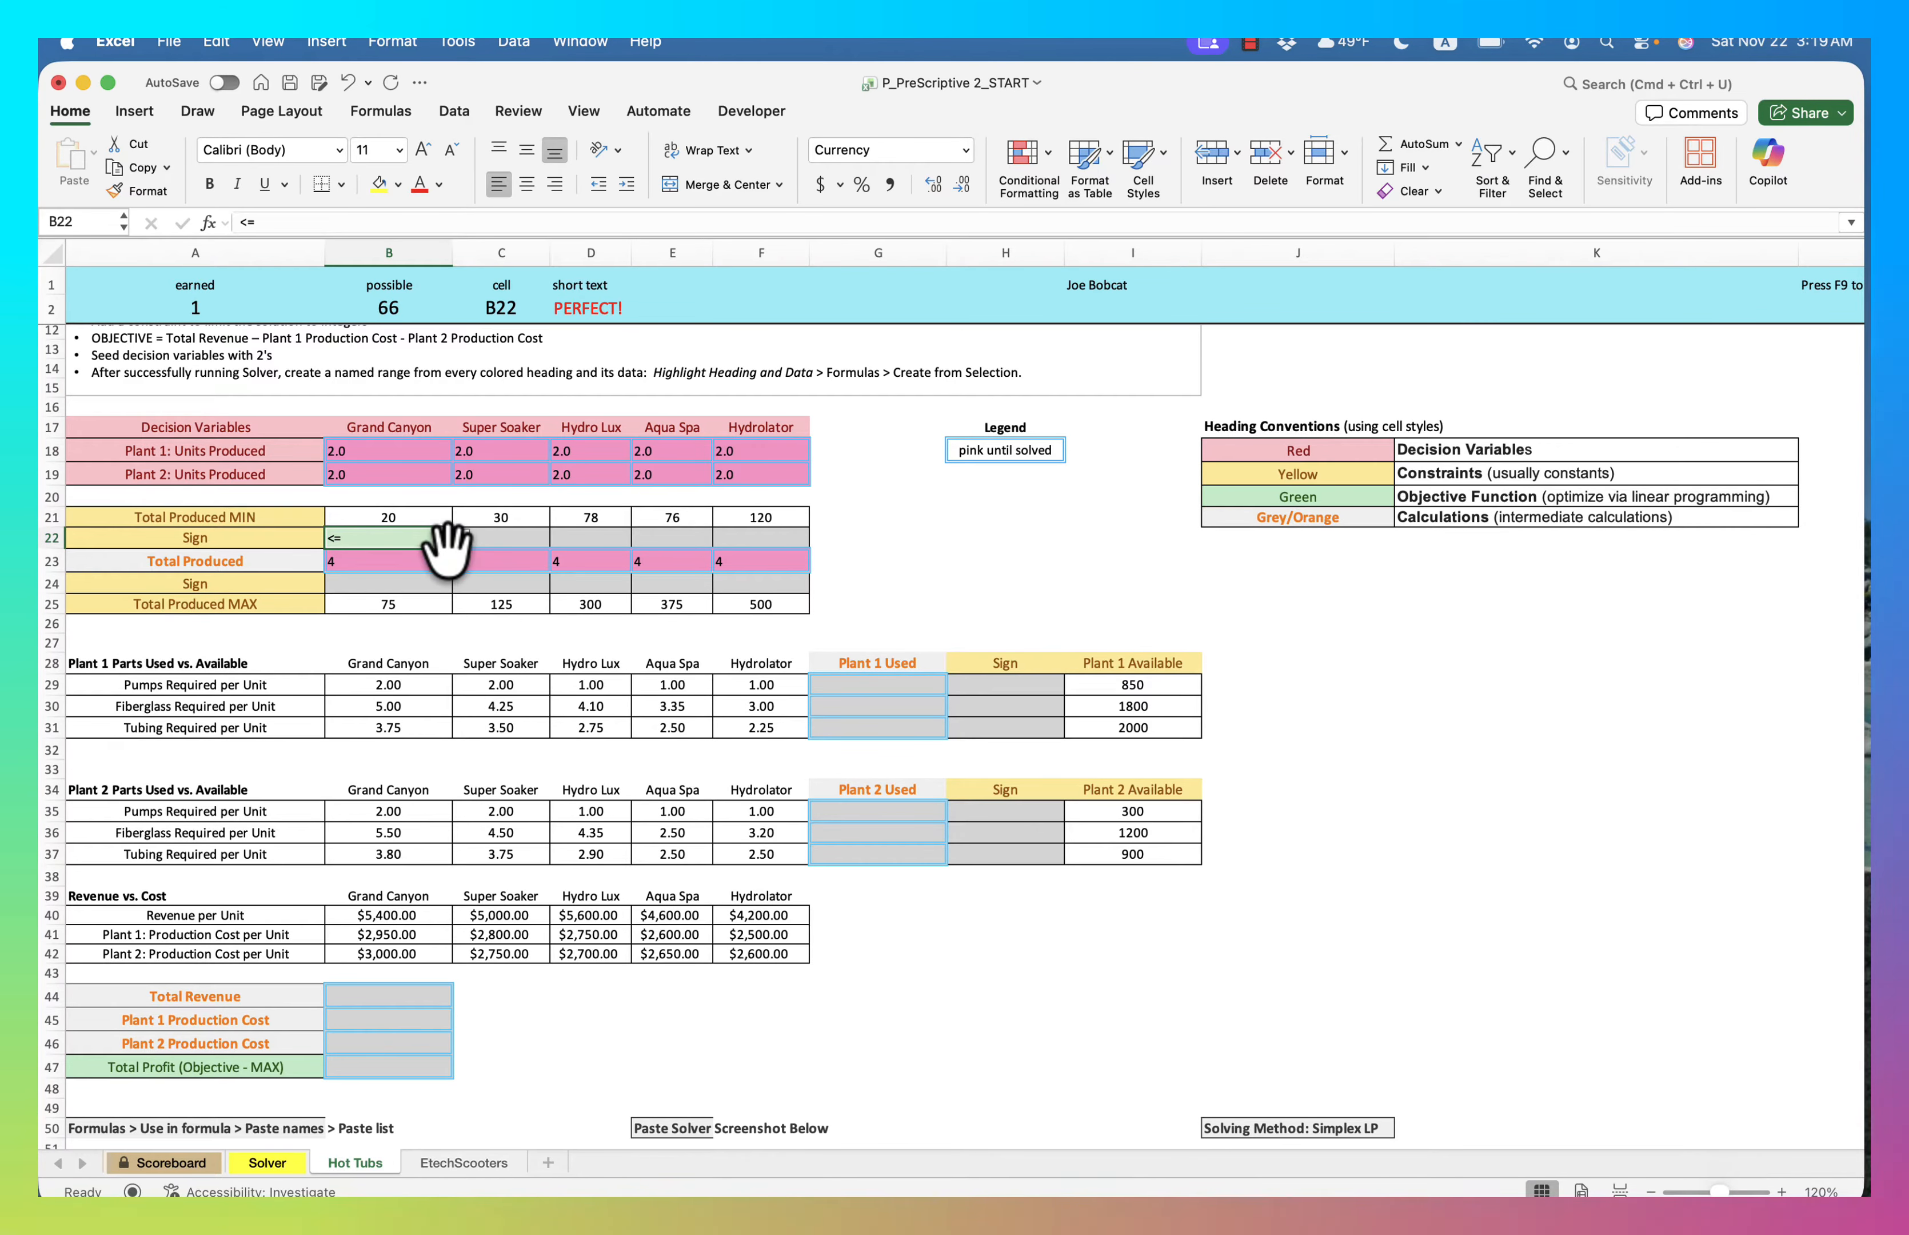
pyautogui.moveTo(450, 551); pyautogui.dragTo(766, 544)
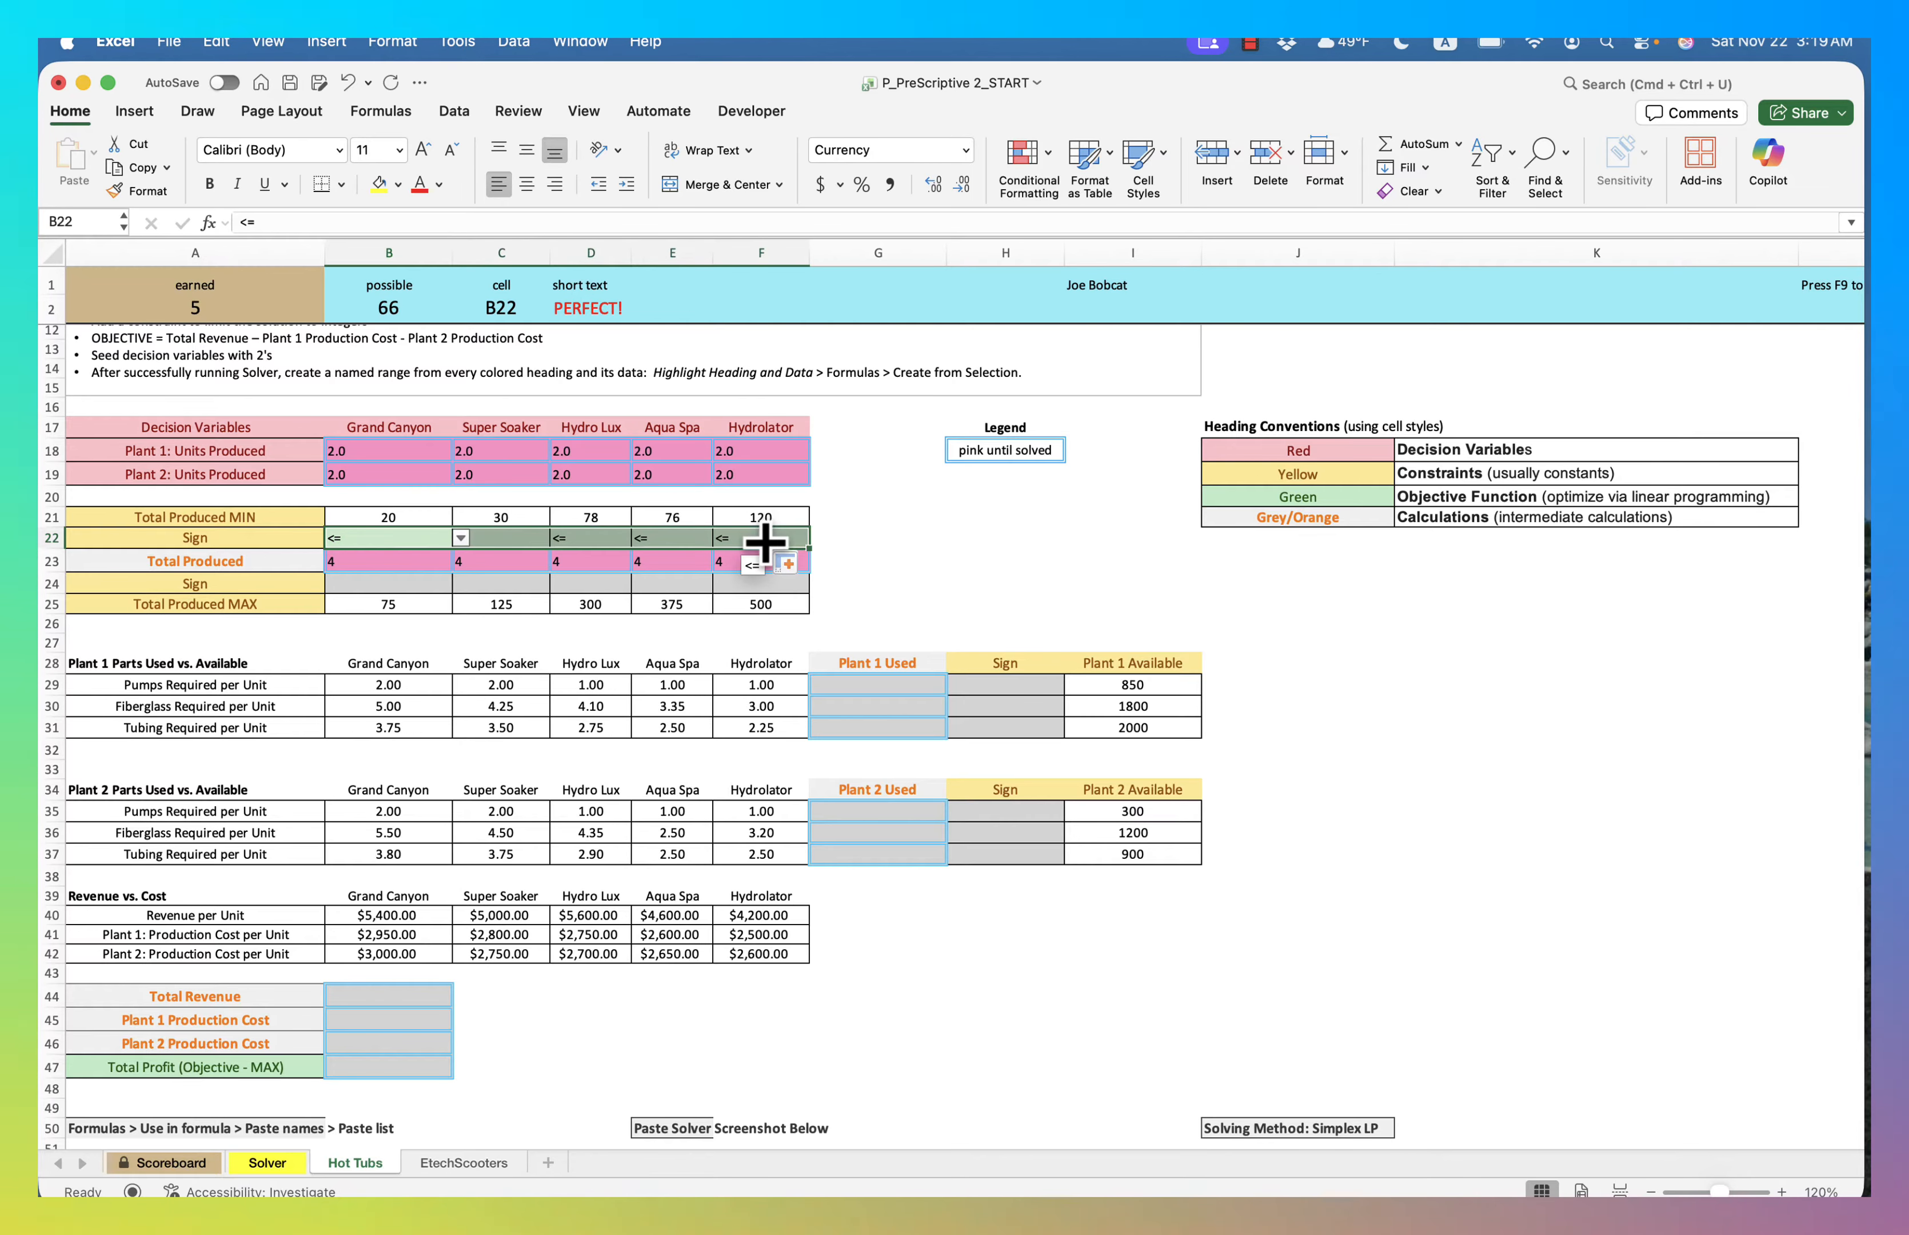
# Set the sign above Total Produced MAX to <= in B24 and fill it across to F24
pyautogui.click(382, 582)
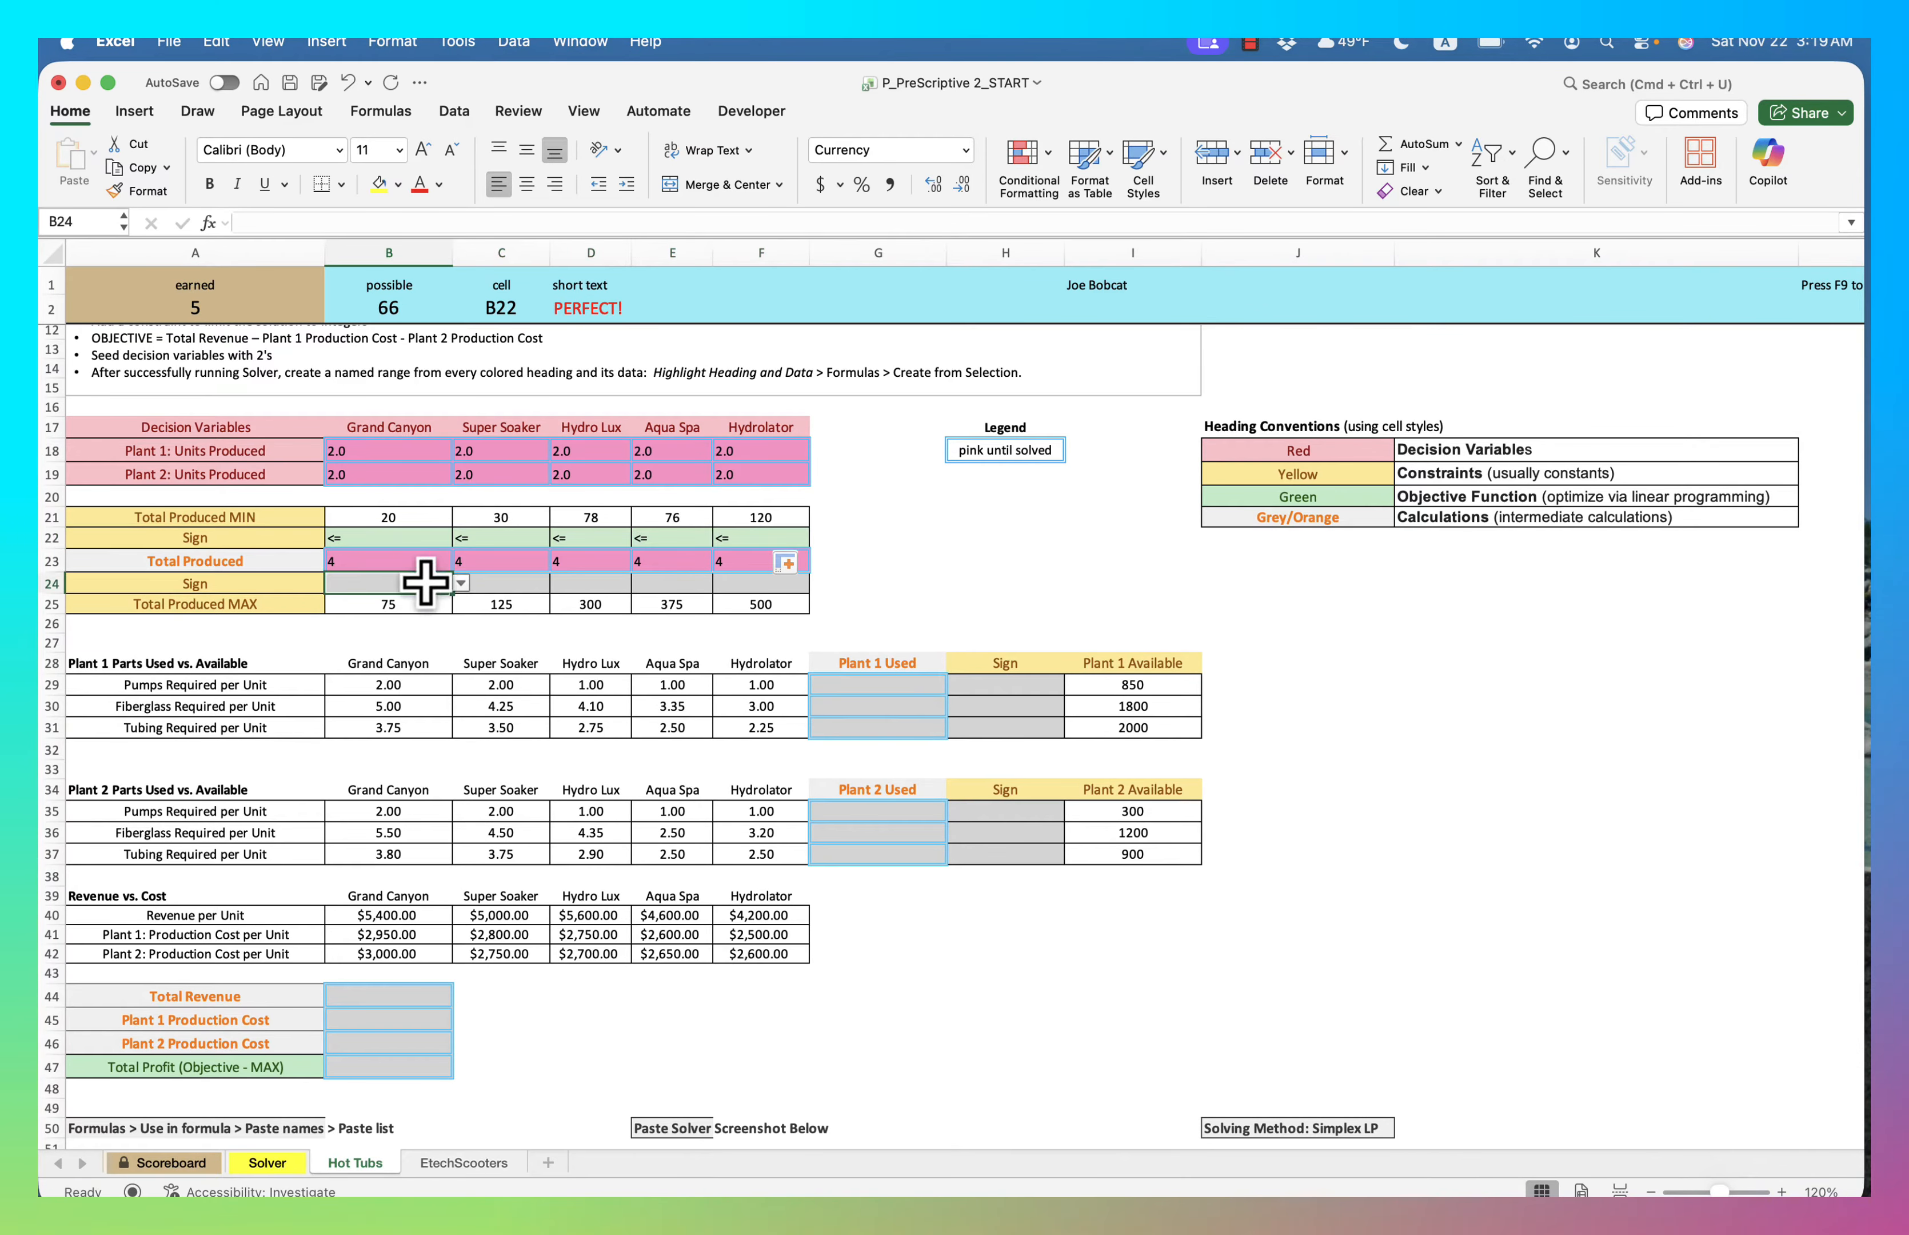
pyautogui.click(354, 611)
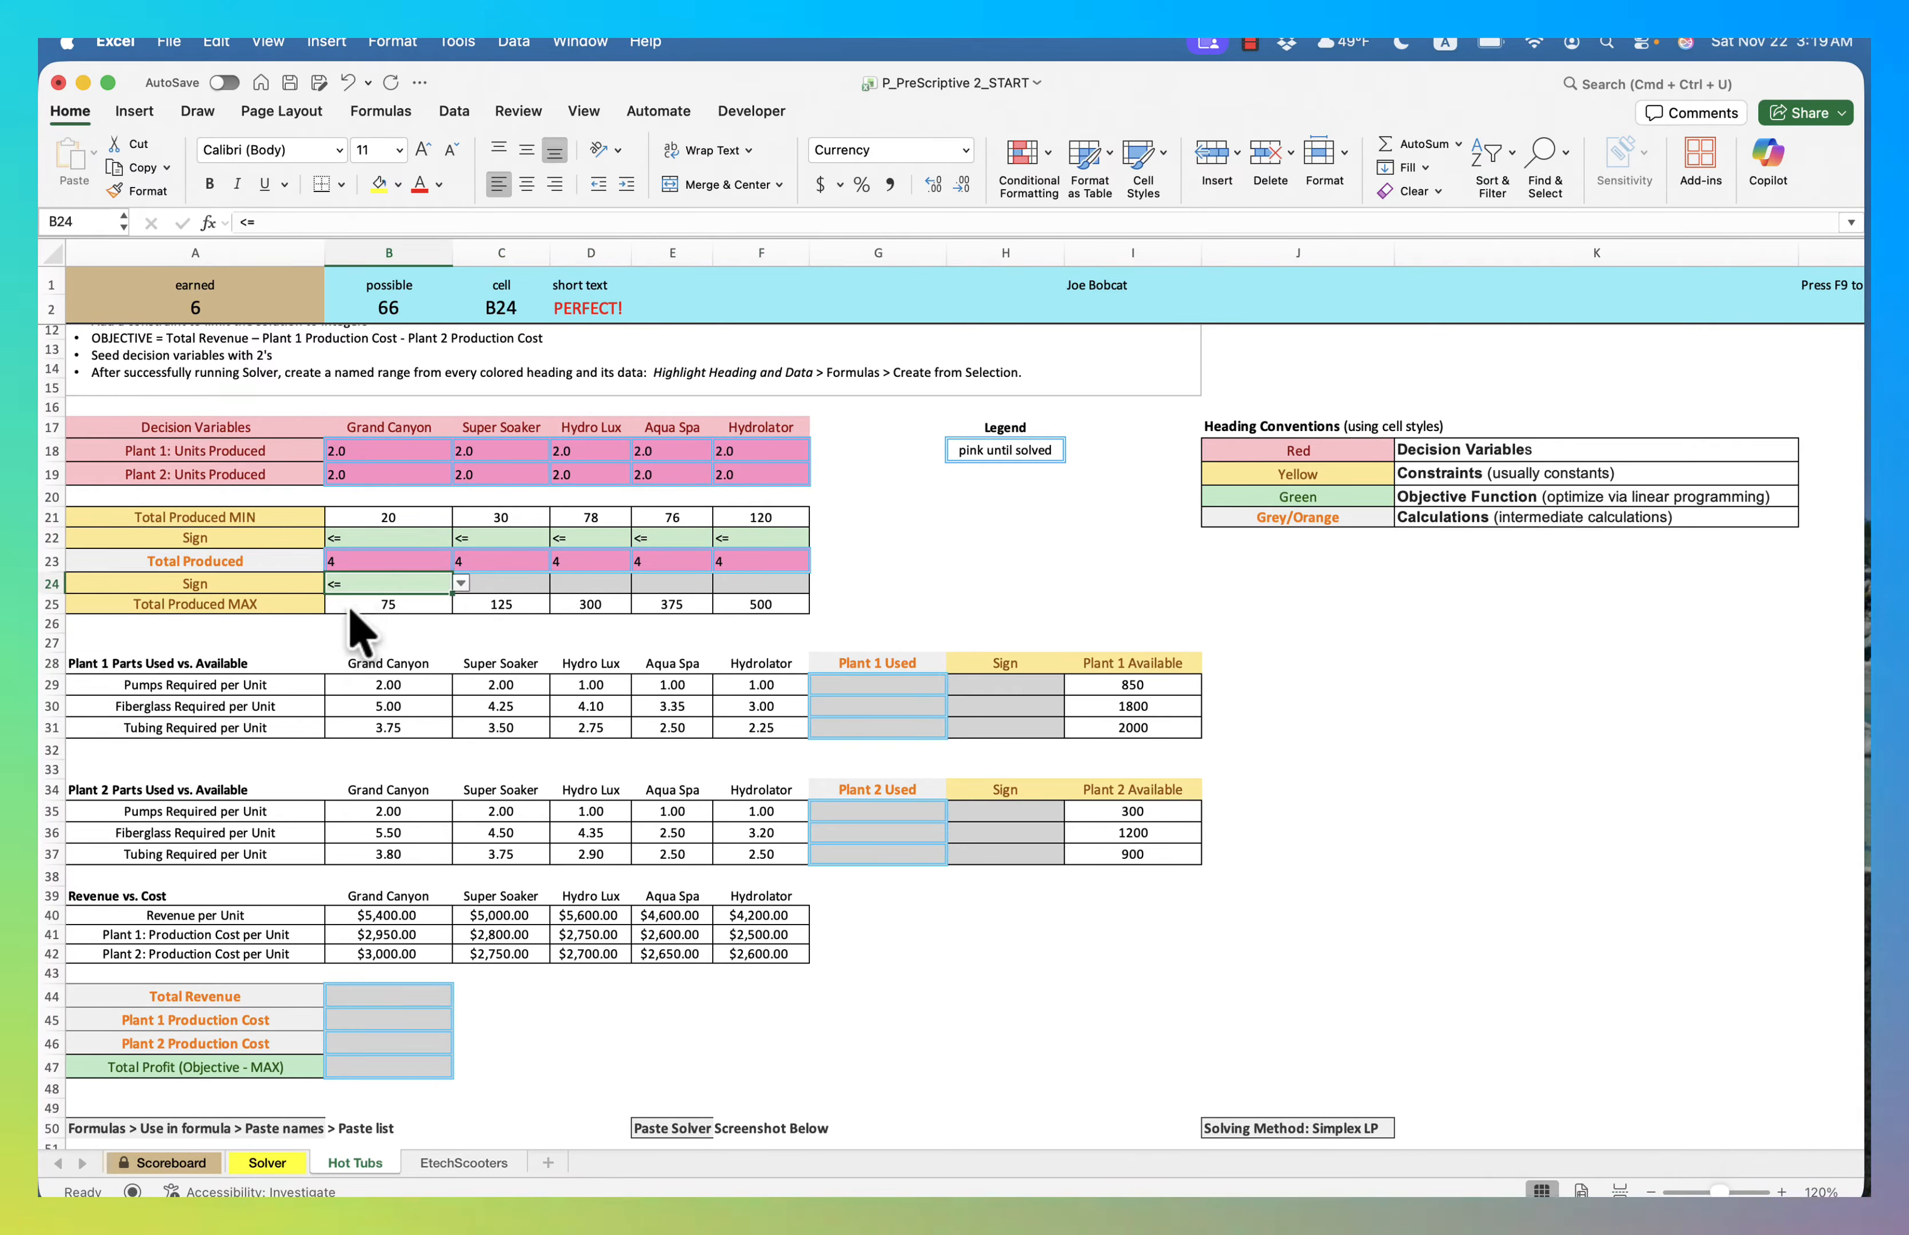
pyautogui.moveTo(448, 593); pyautogui.dragTo(903, 588)
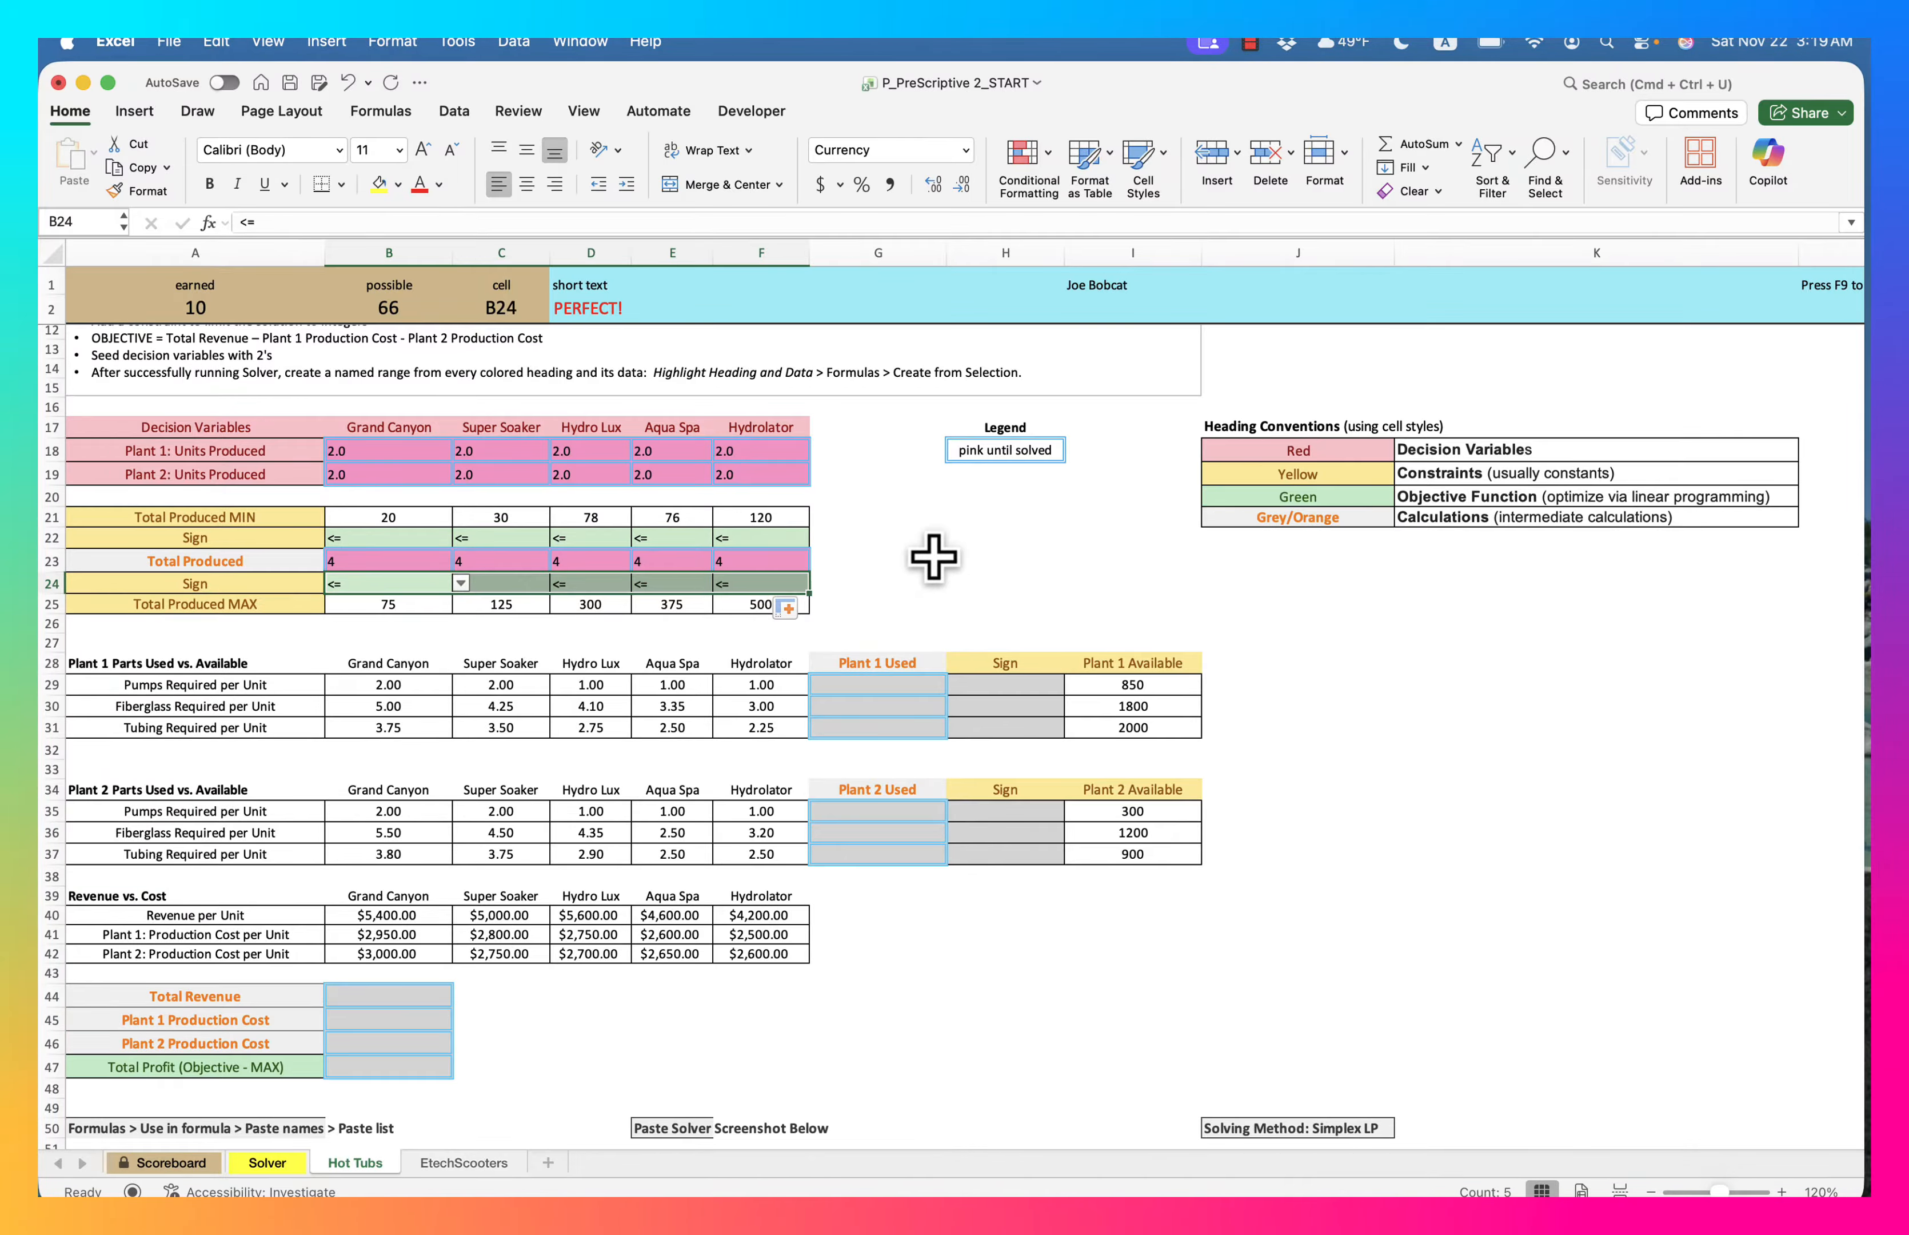
pyautogui.click(933, 557)
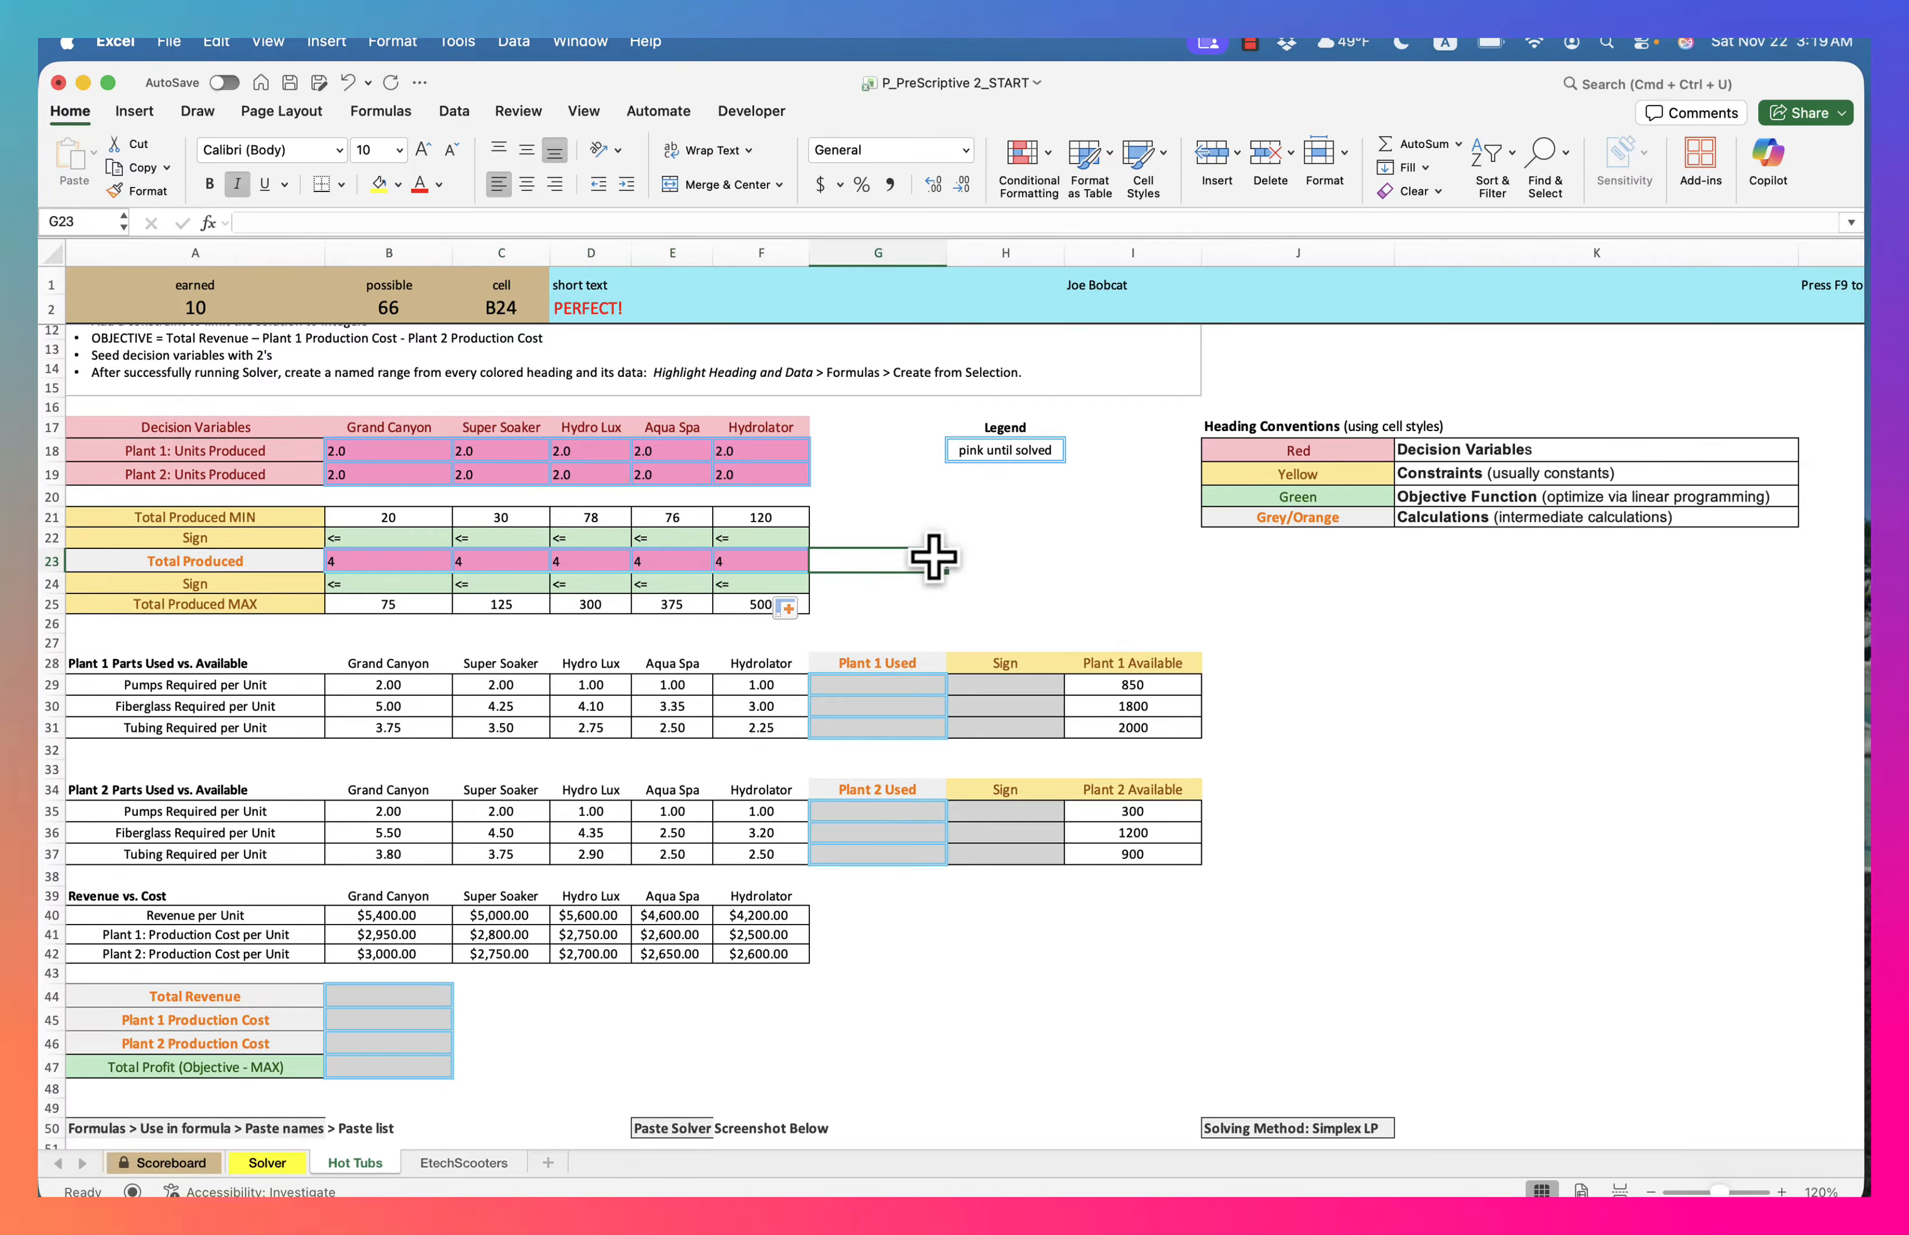
# Calculate Plant 1 Used for pumps in G29 with =SUMPRODUCT($B$18:$F$18,B29:F29) and fill the formula down to G31
pyautogui.click(889, 686)
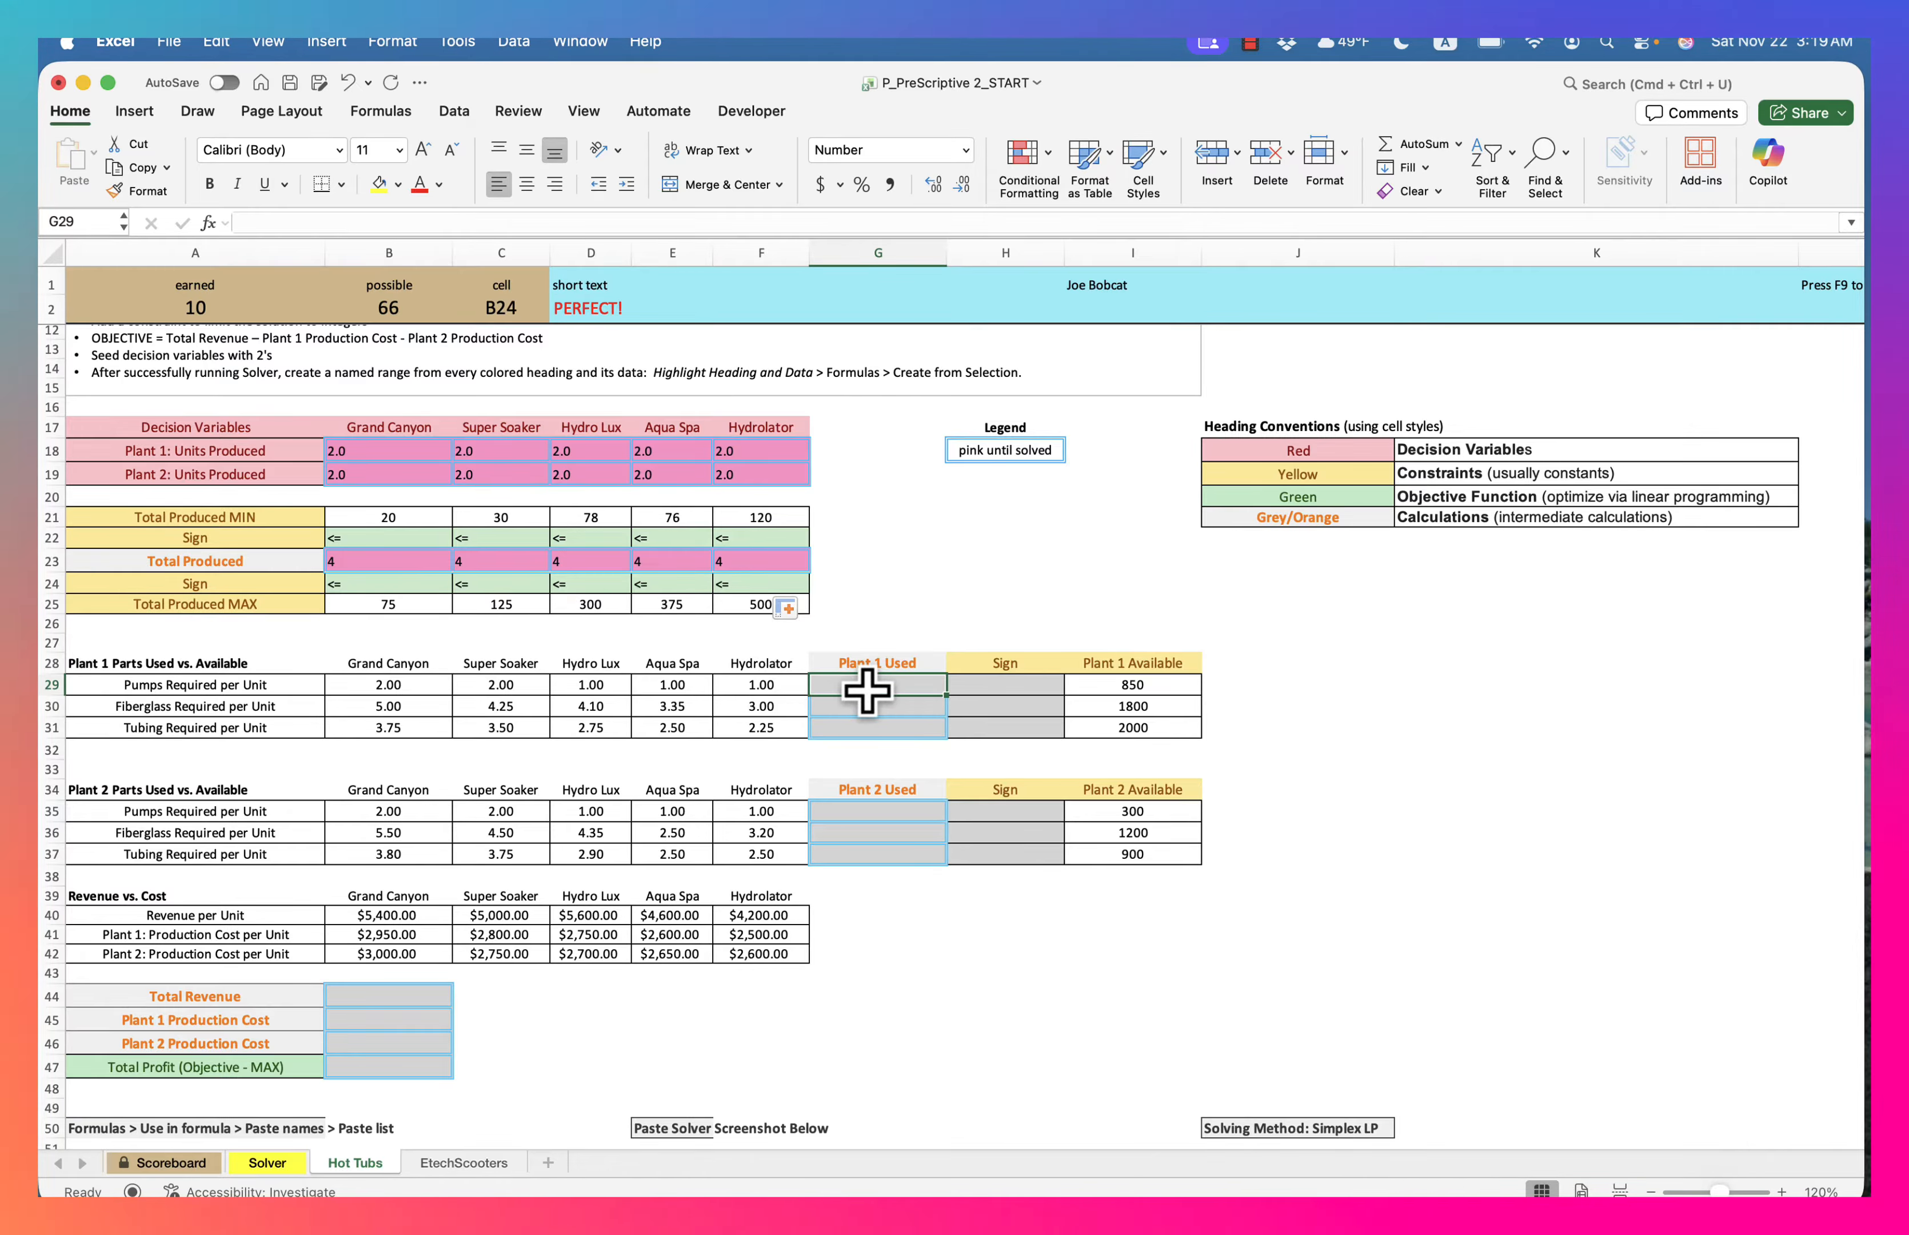
pyautogui.write('=')
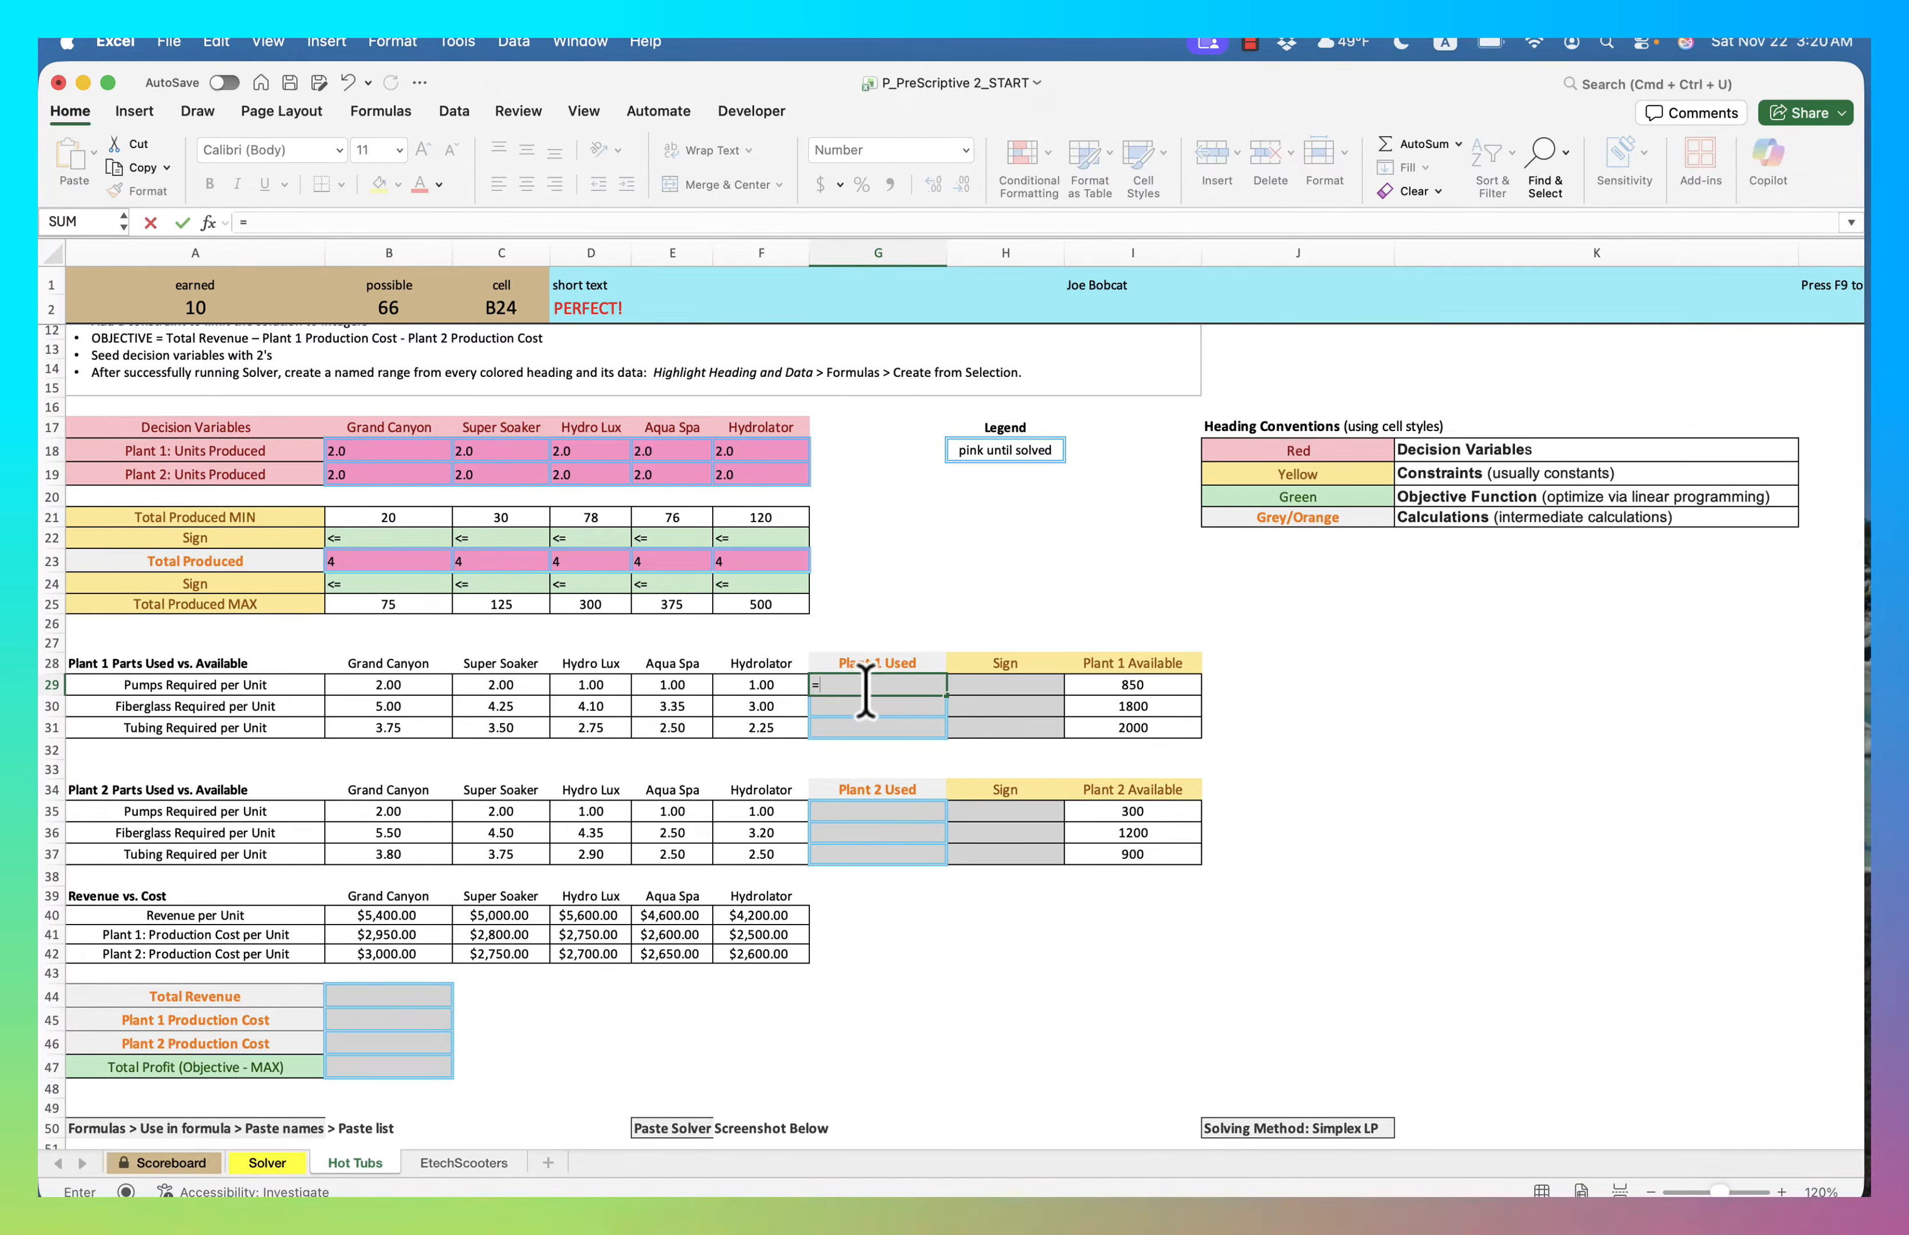
pyautogui.write('sumproduc')
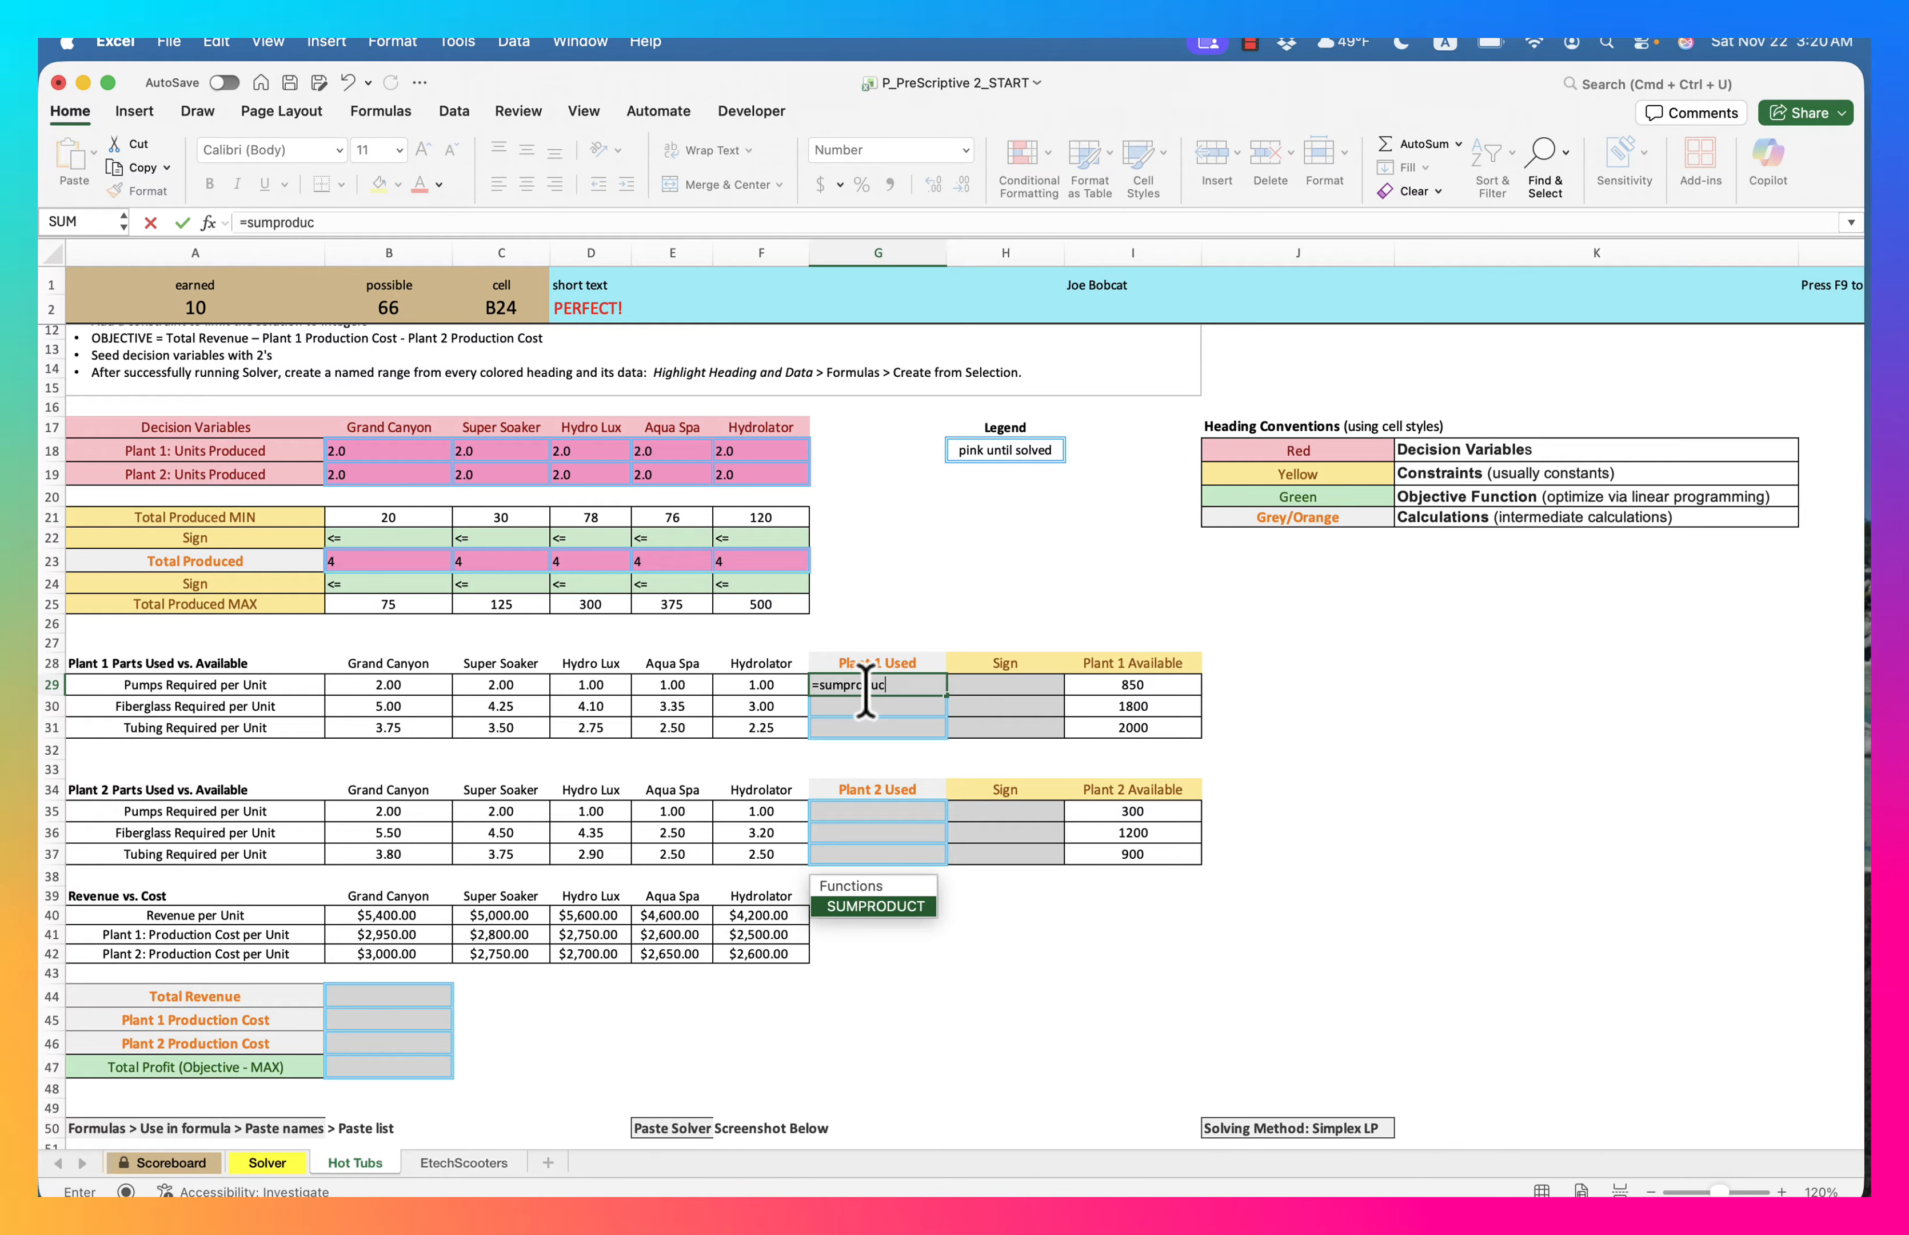
pyautogui.write('t(')
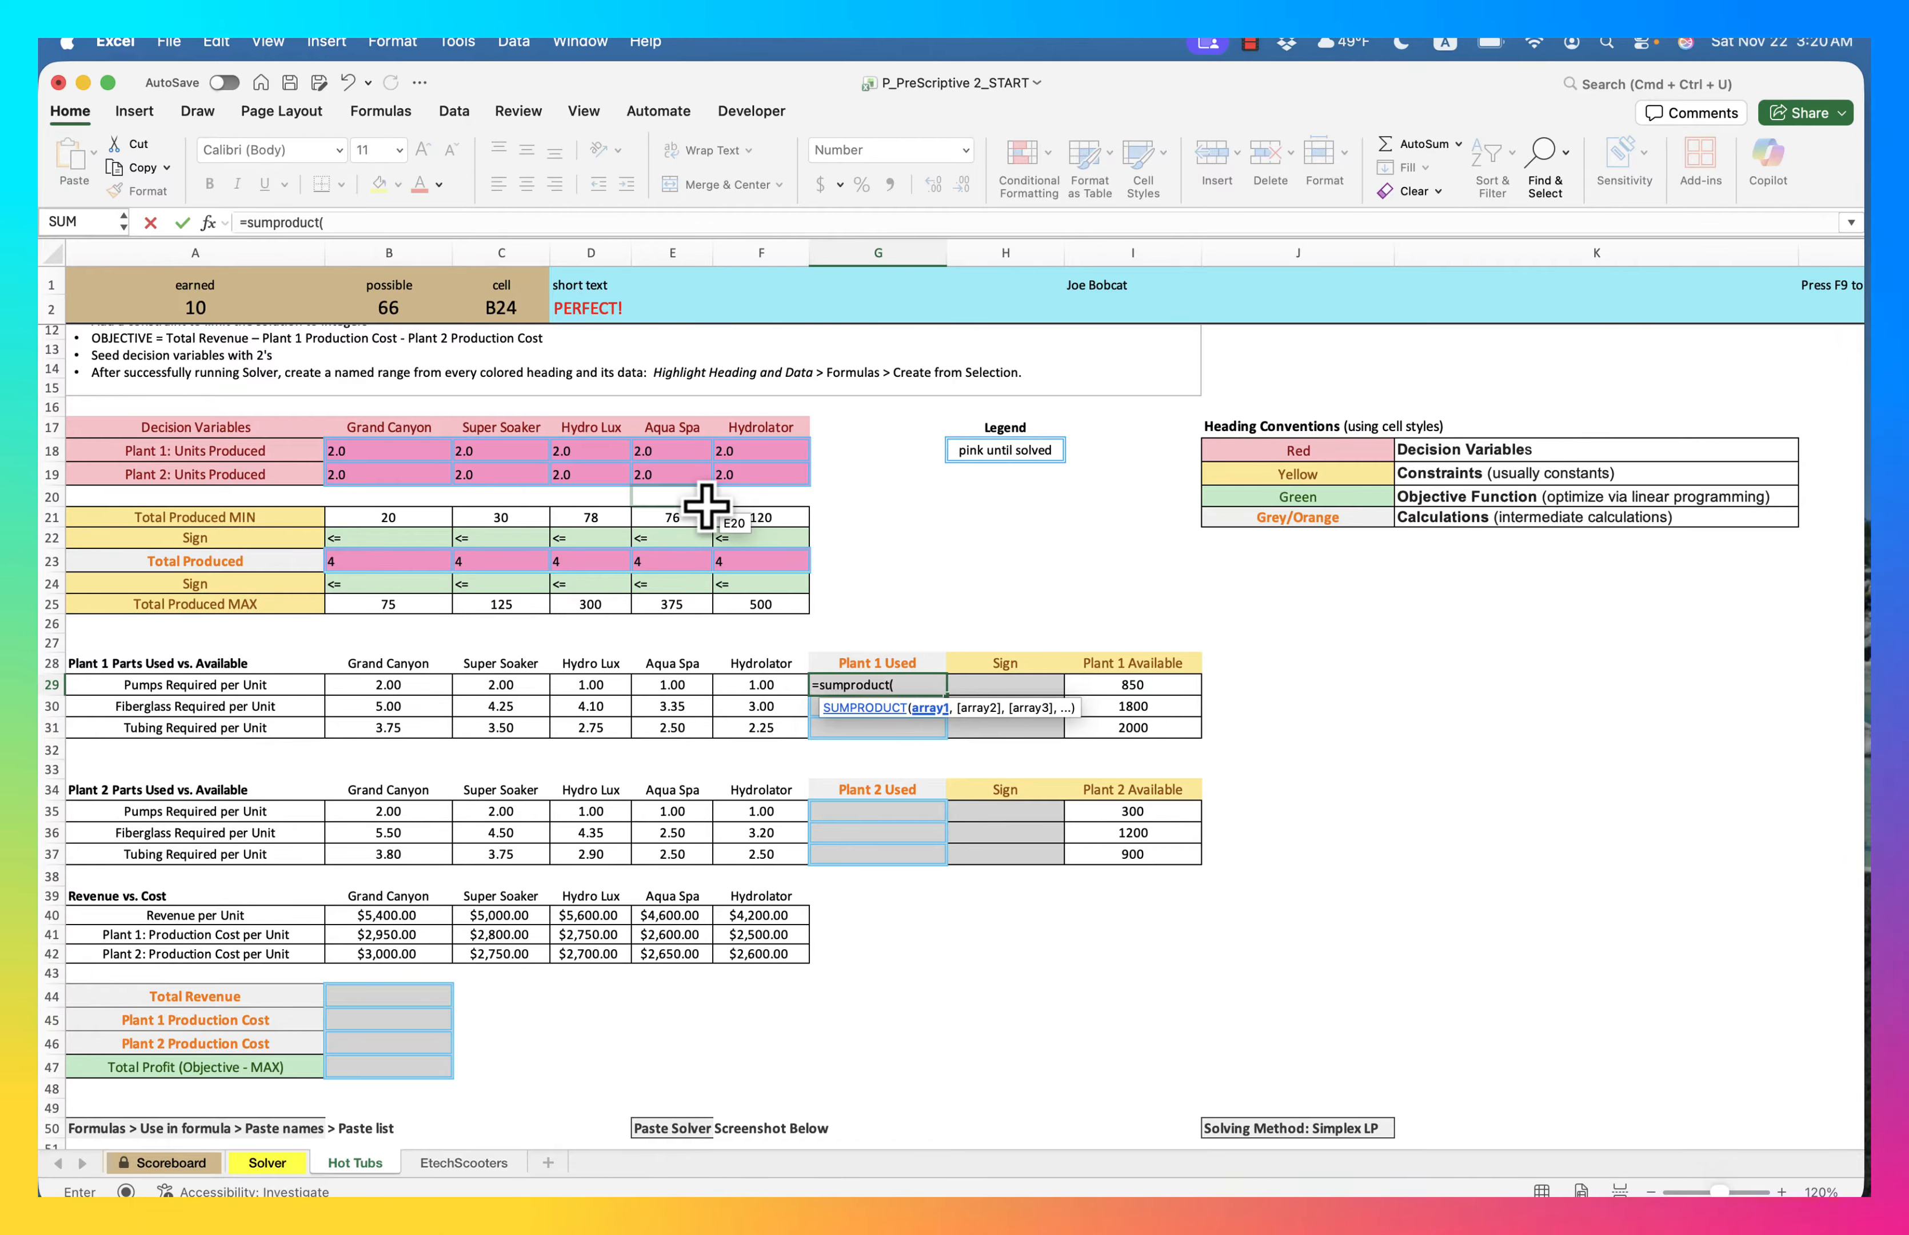
pyautogui.moveTo(383, 451); pyautogui.dragTo(743, 461)
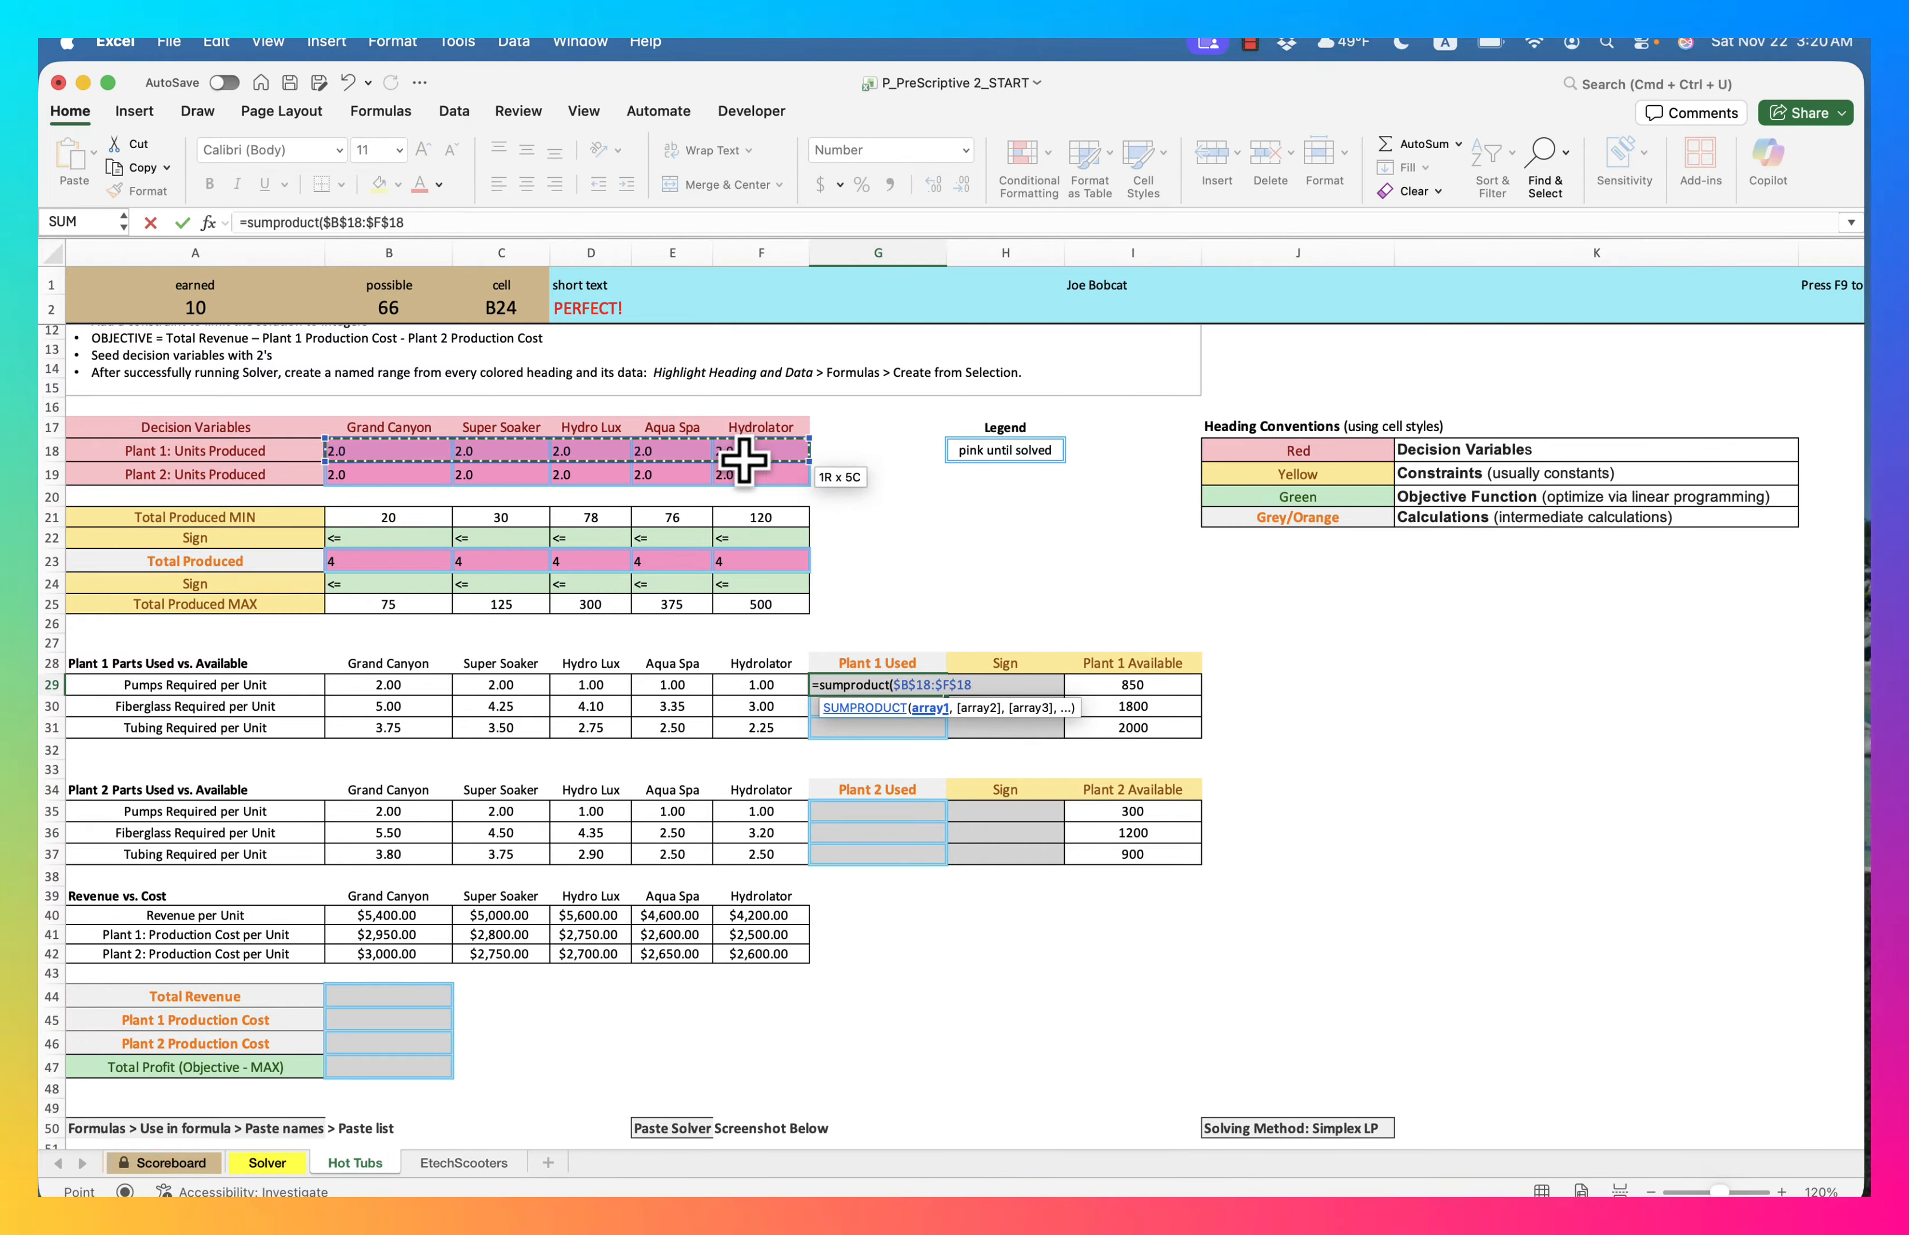
pyautogui.write(',')
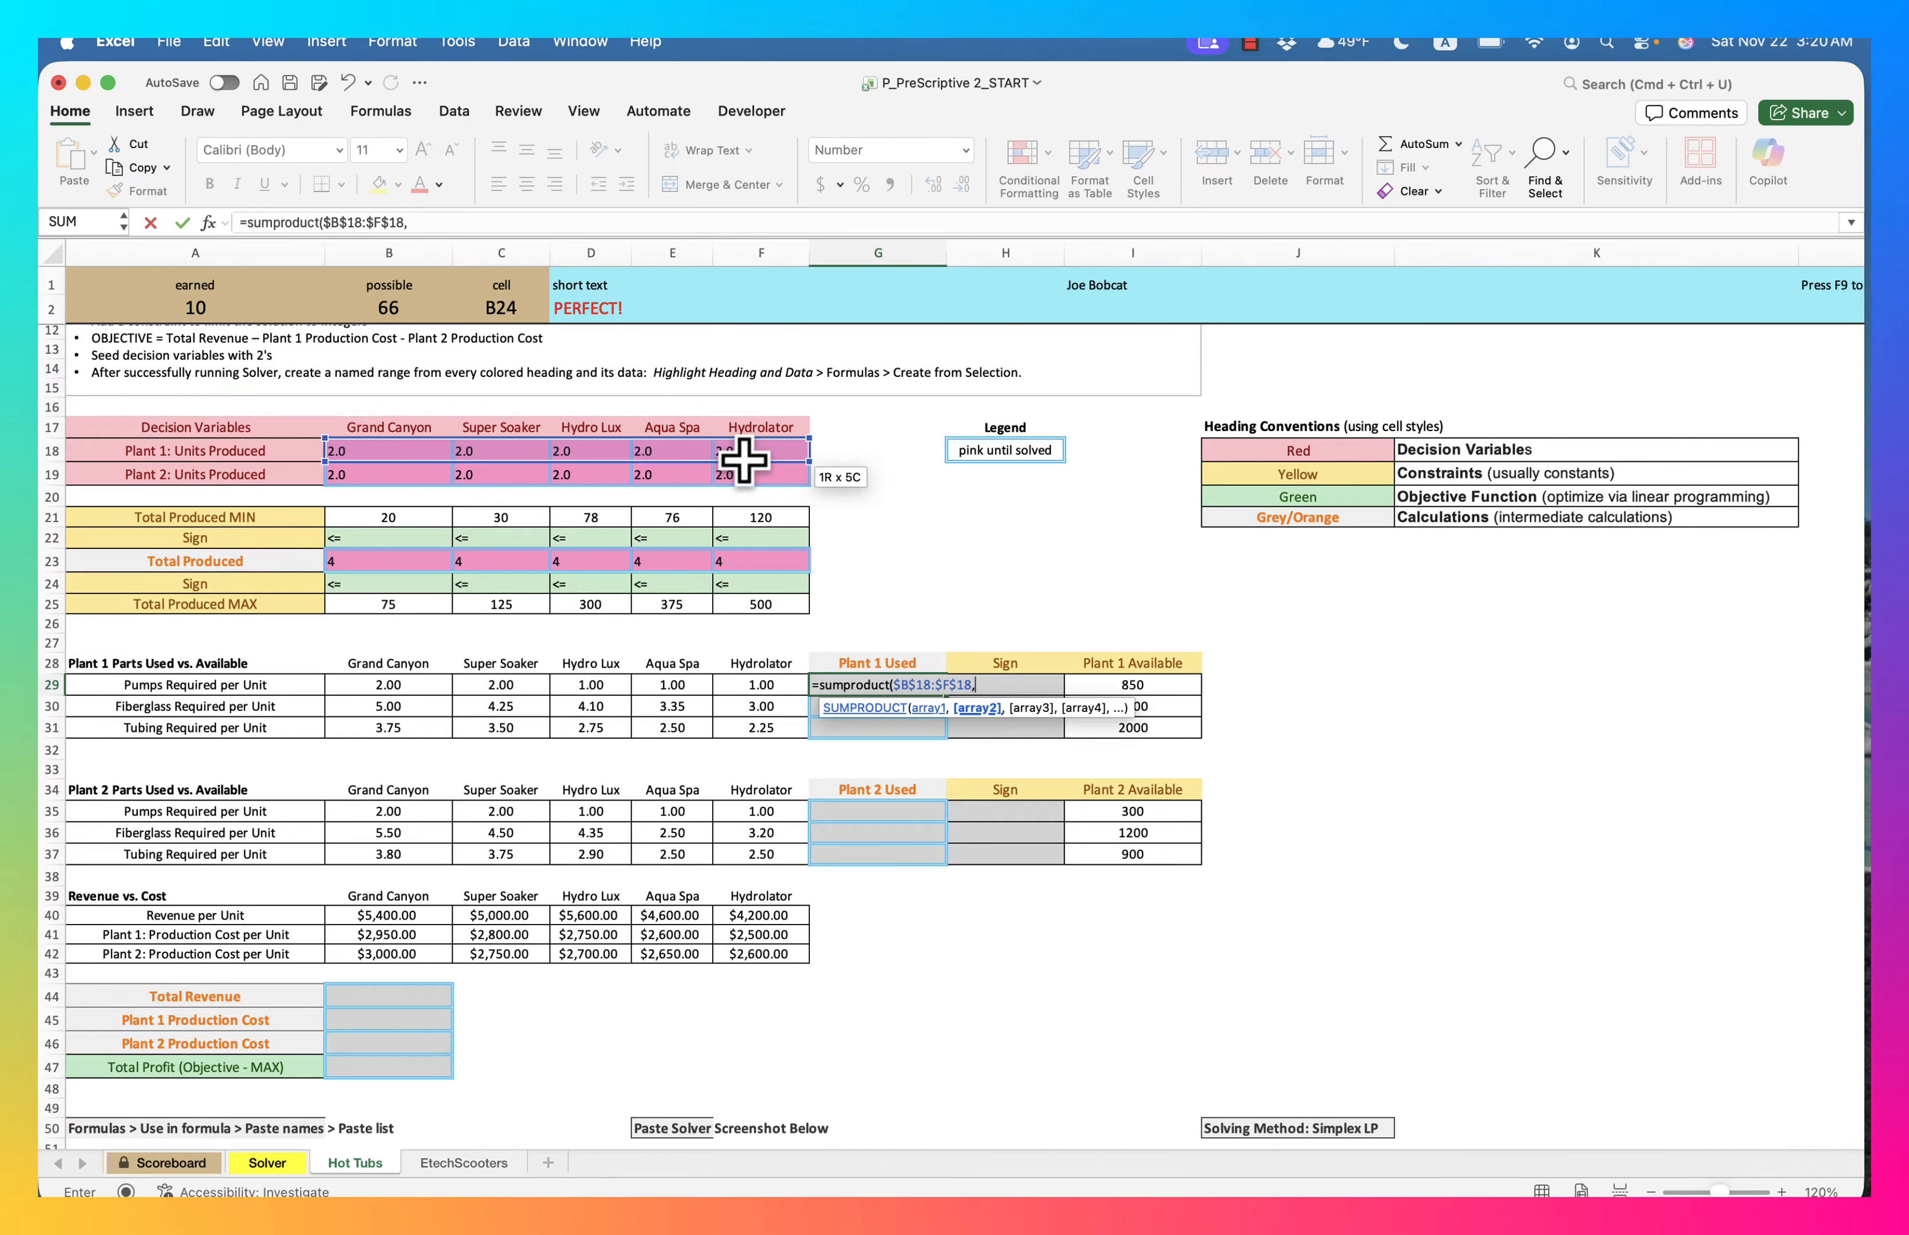
pyautogui.click(388, 683)
pyautogui.moveTo(479, 687); pyautogui.dragTo(728, 688)
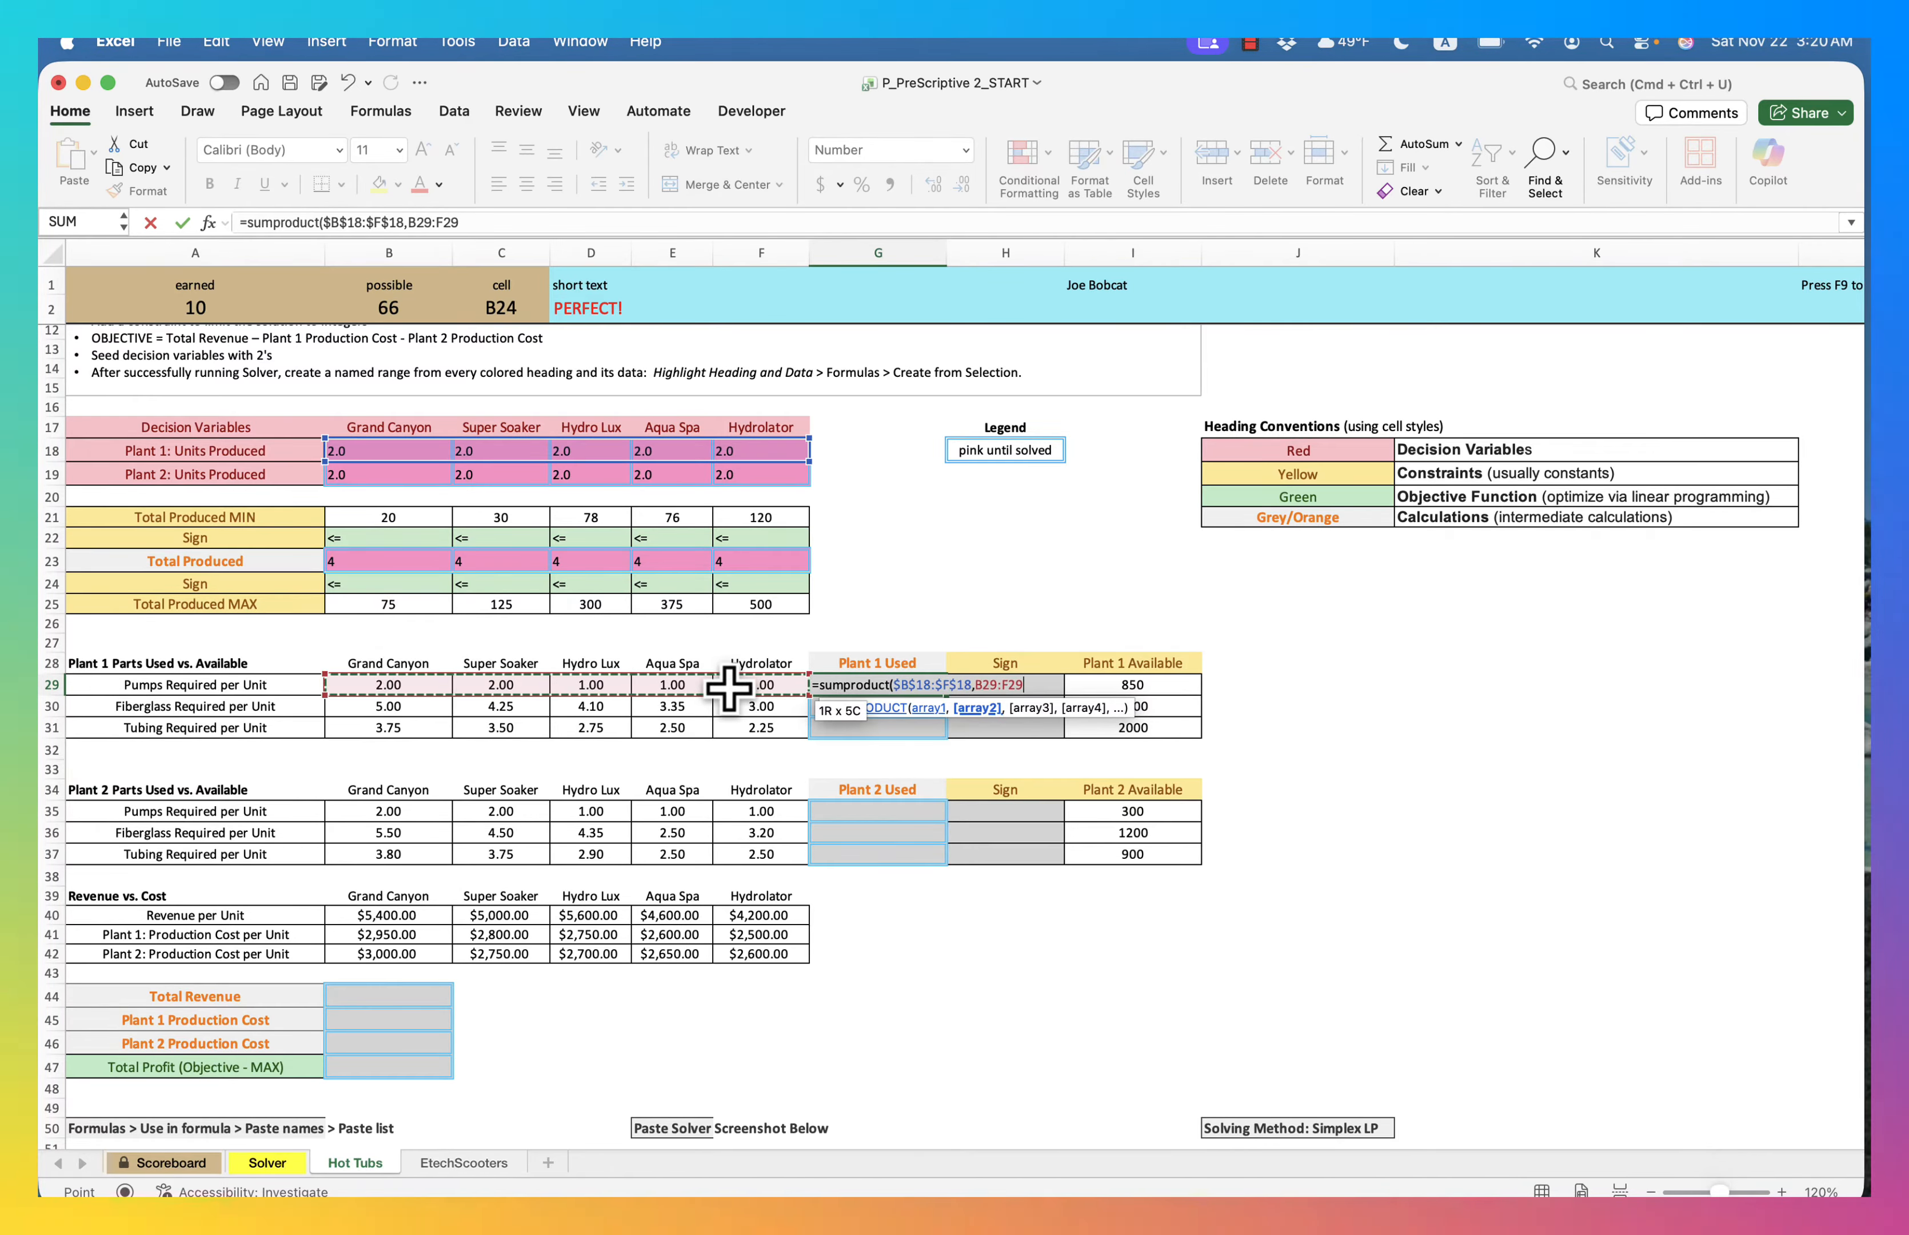
pyautogui.write(')')
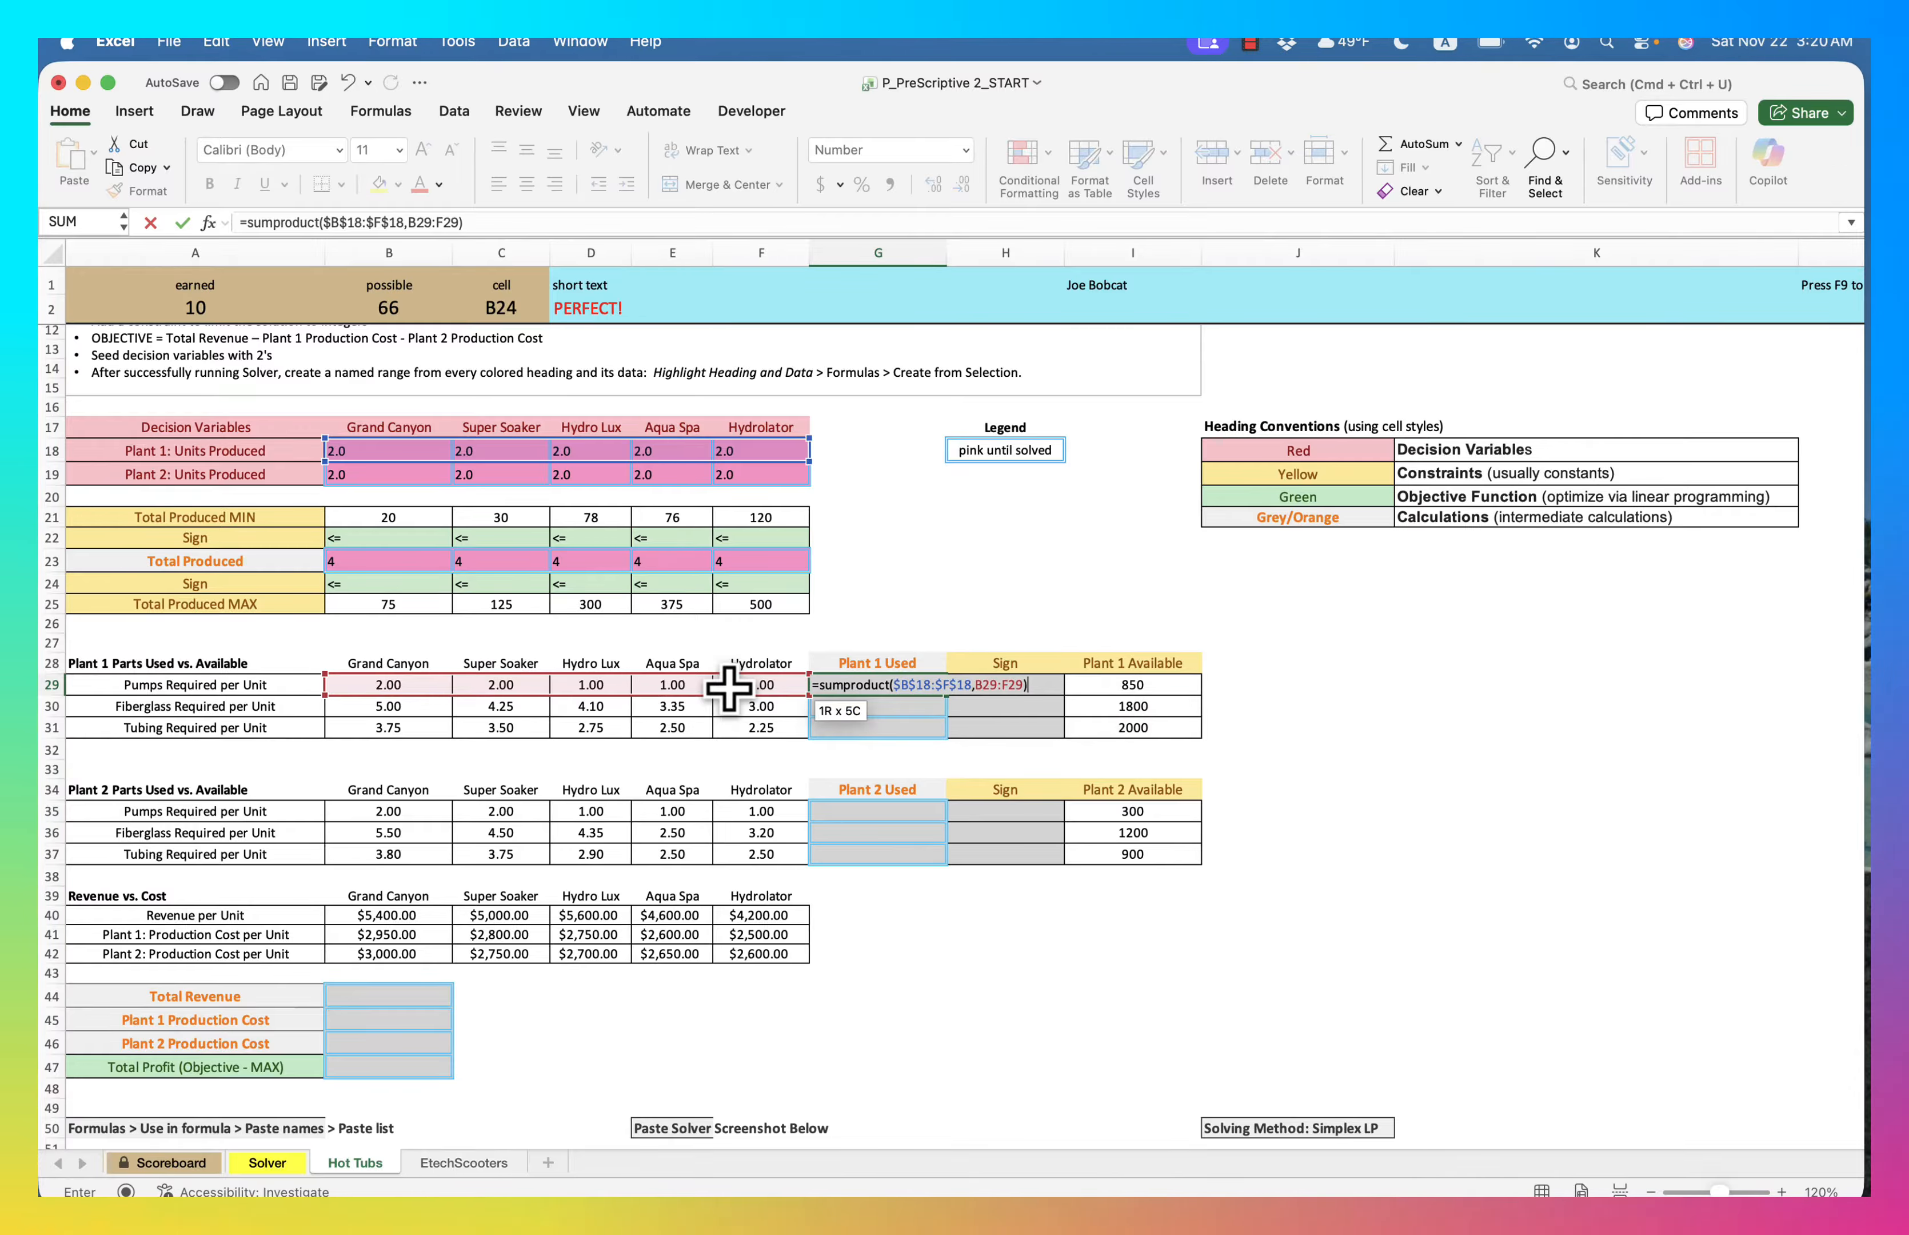
pyautogui.press('Return')
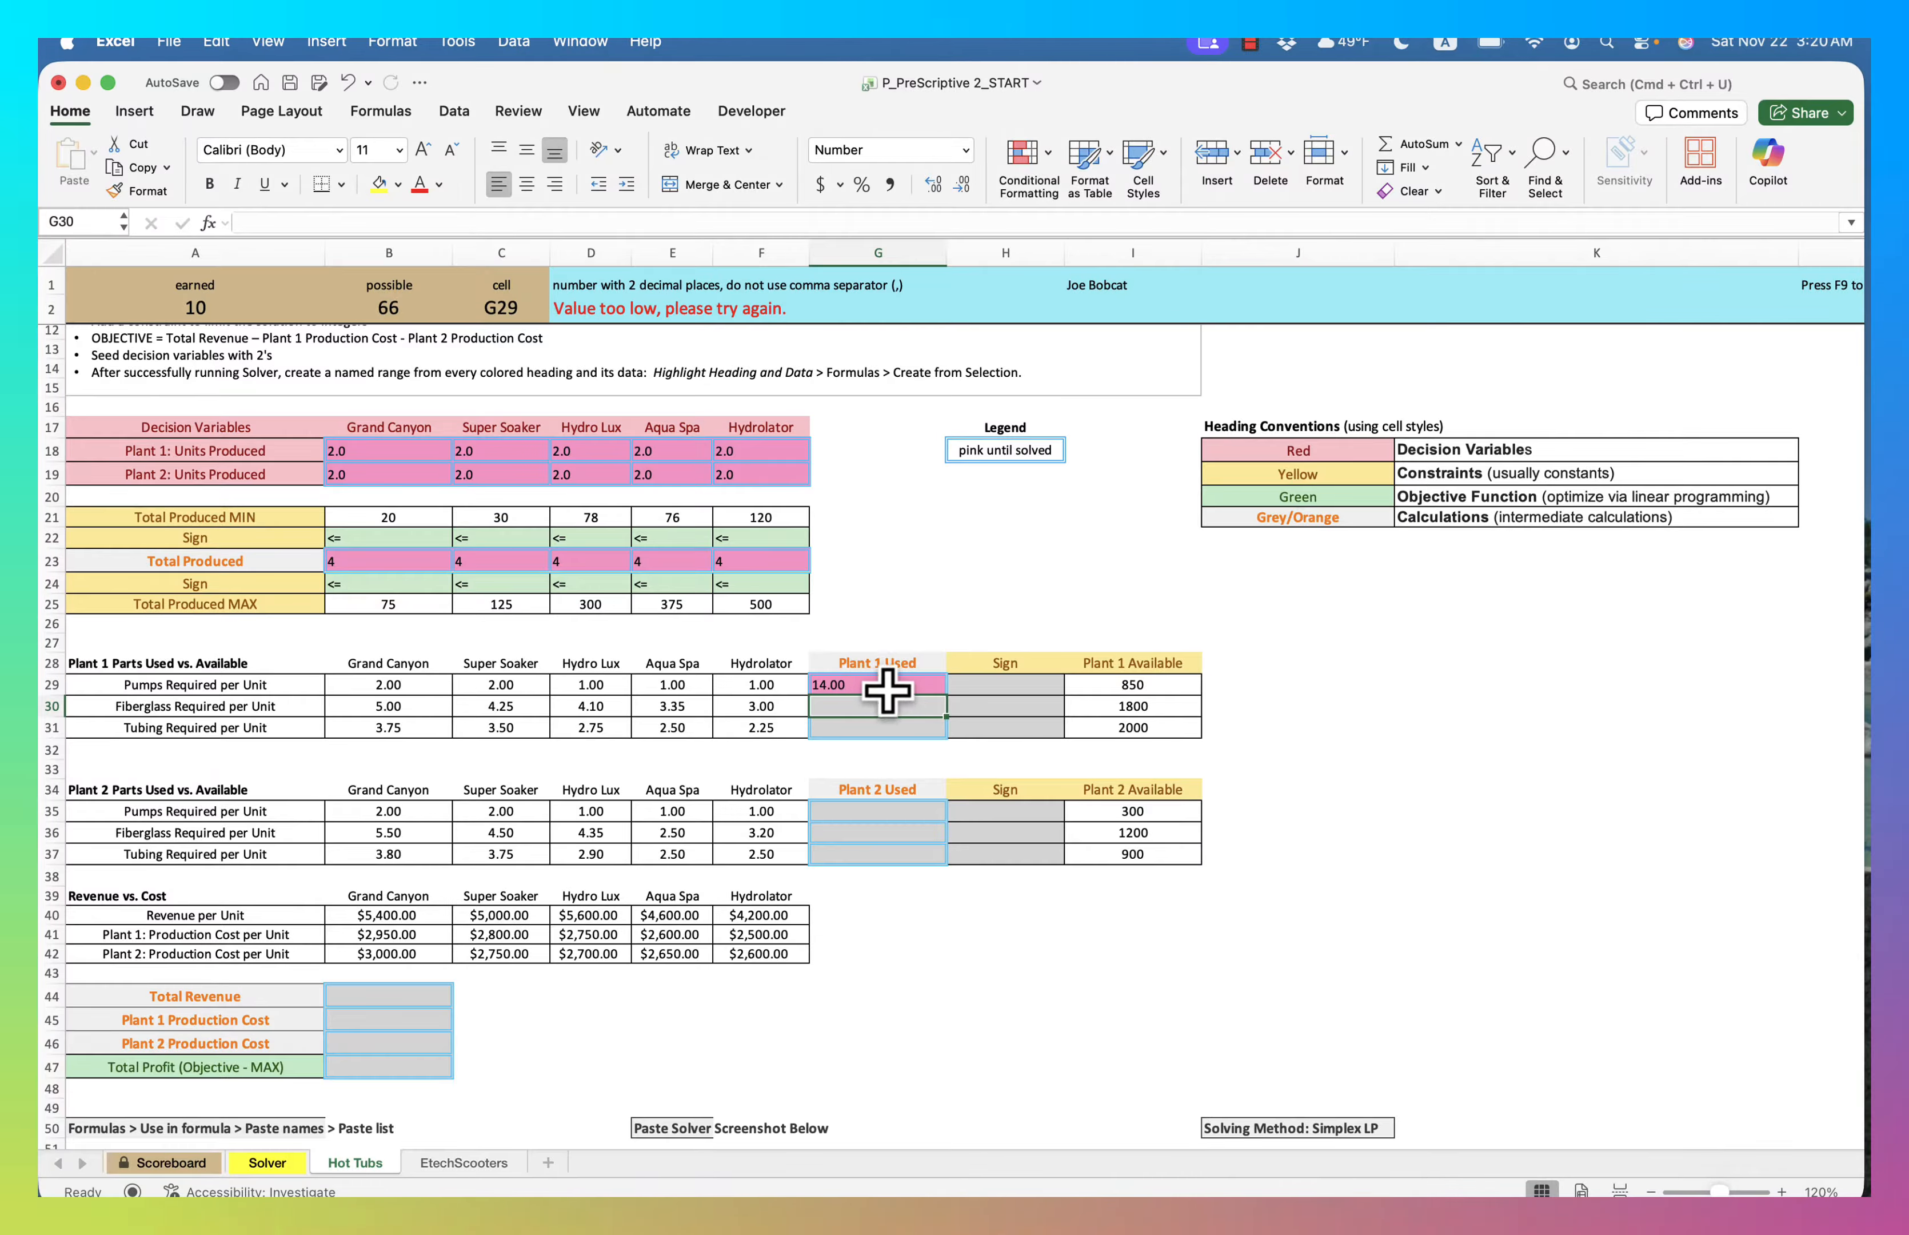
pyautogui.click(897, 684)
pyautogui.moveTo(946, 697); pyautogui.dragTo(939, 738)
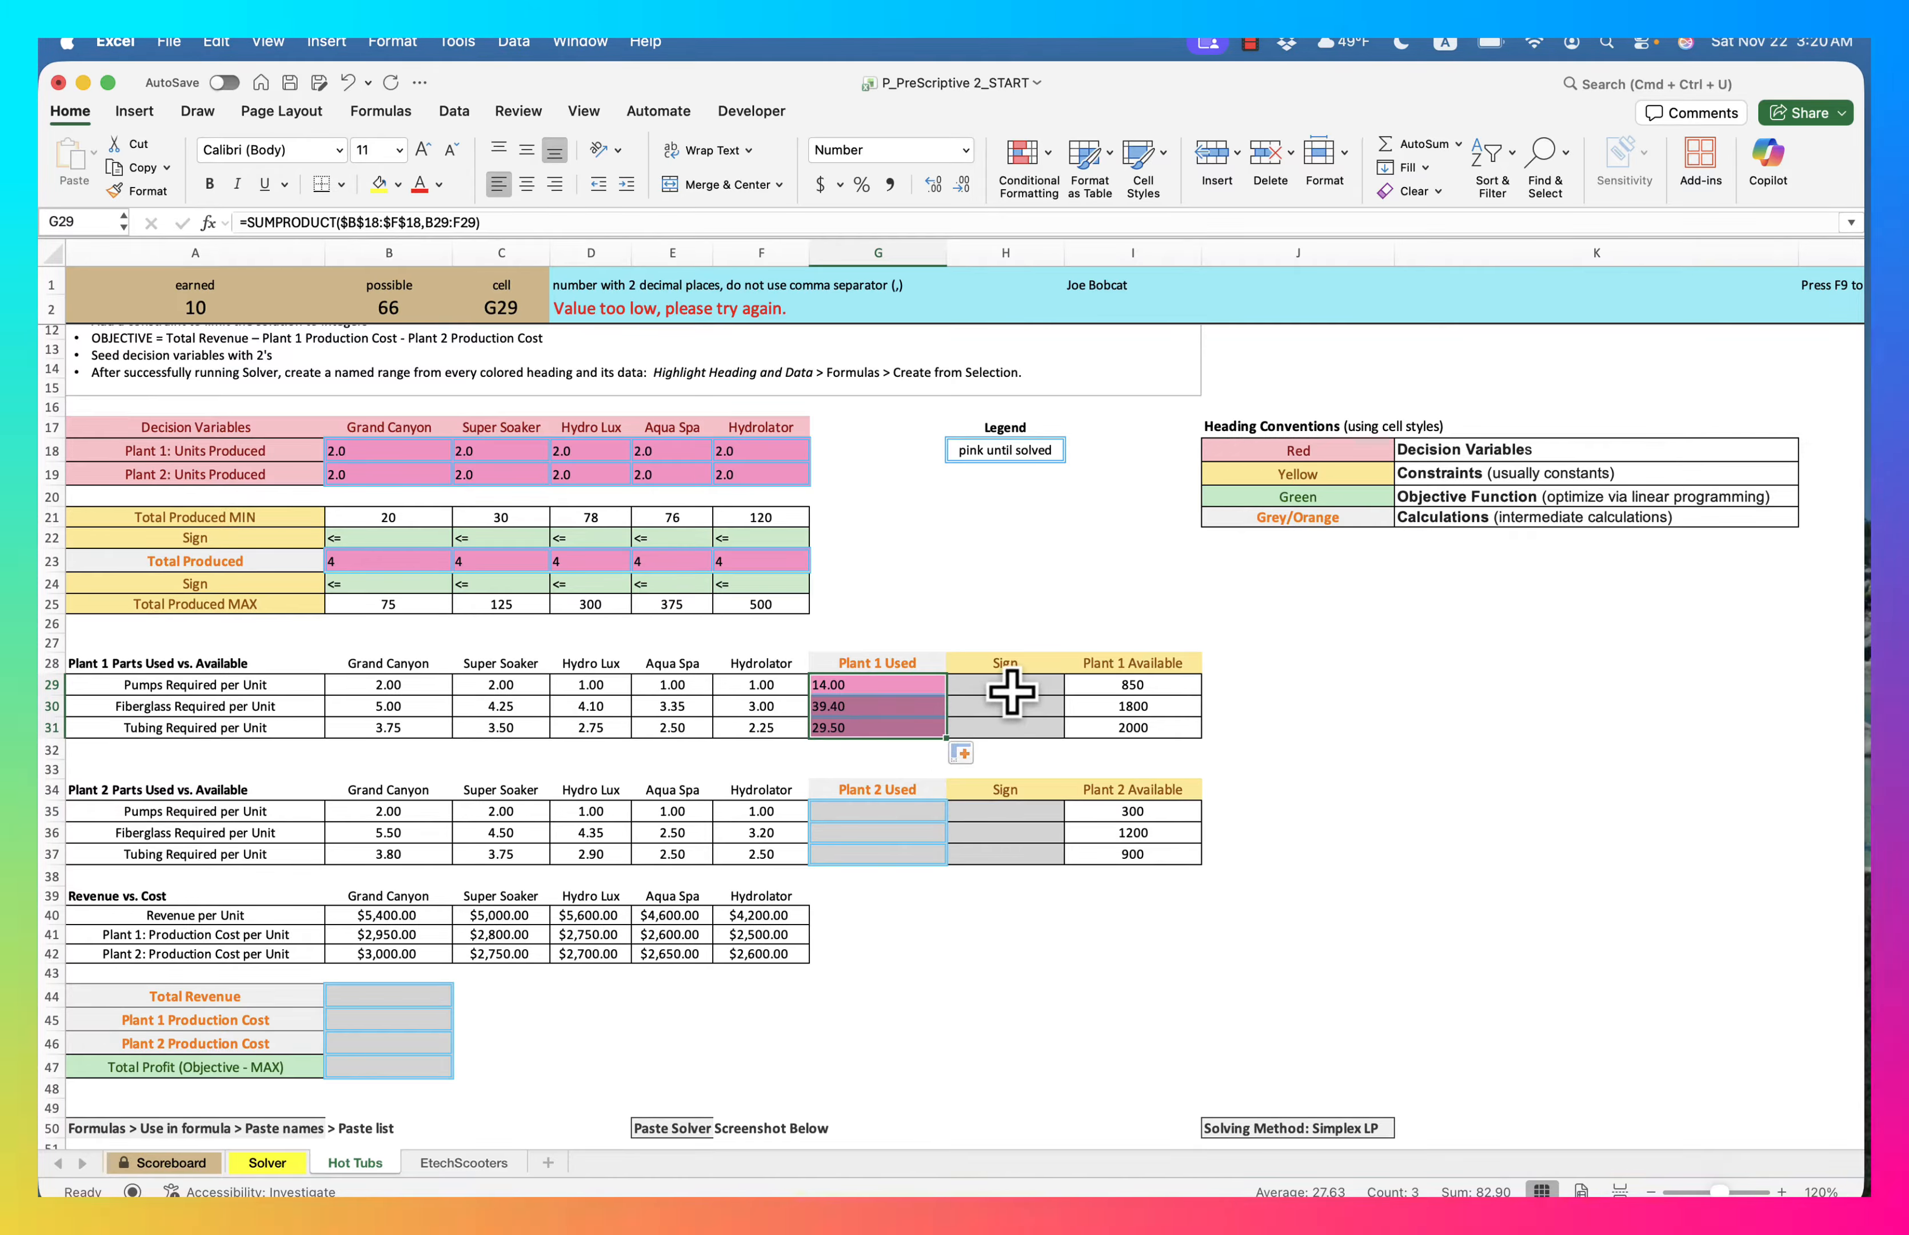
# Set the Plant 1 sign in H29 to <= and fill it down to H31
pyautogui.click(1009, 683)
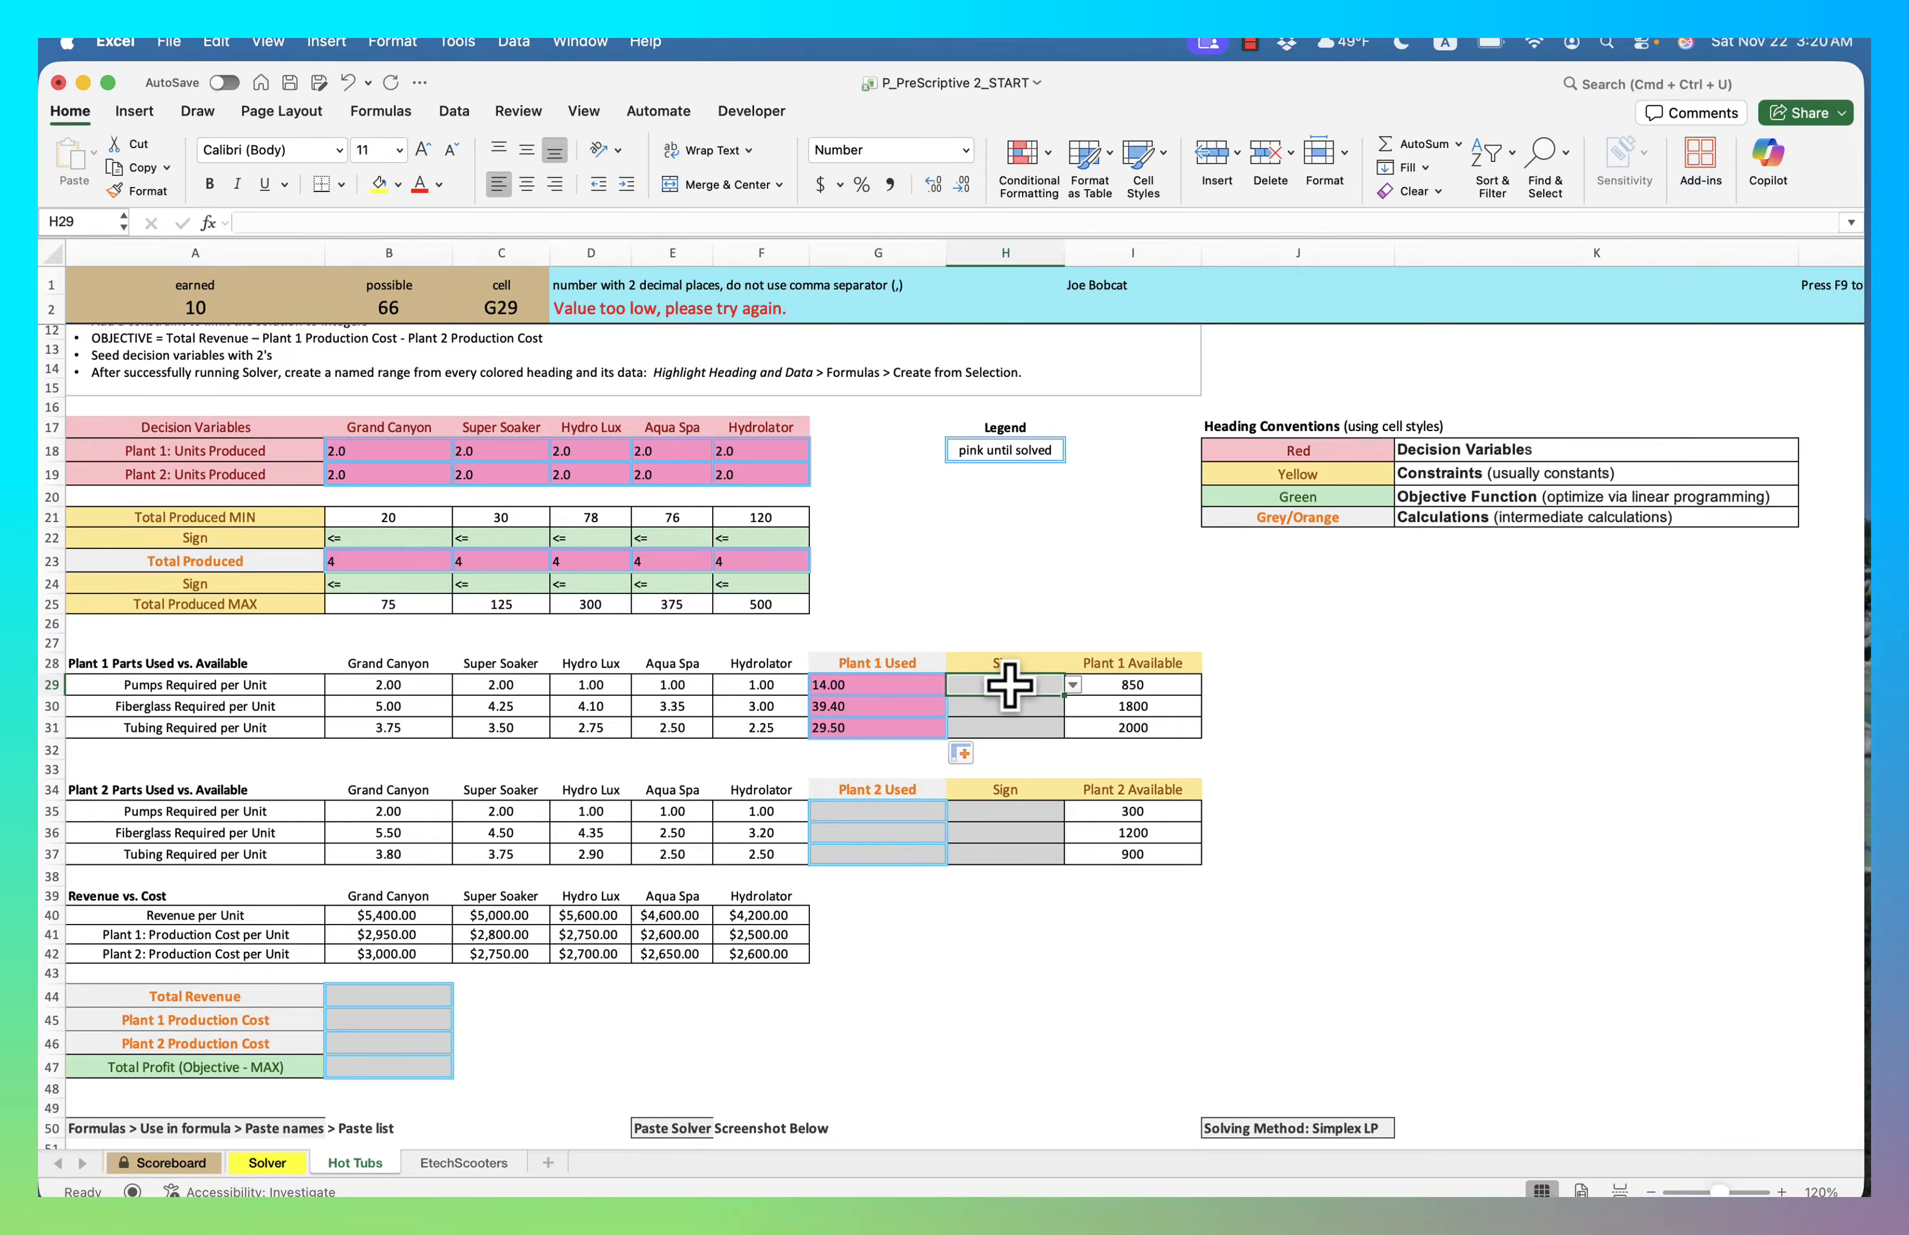
pyautogui.click(1073, 686)
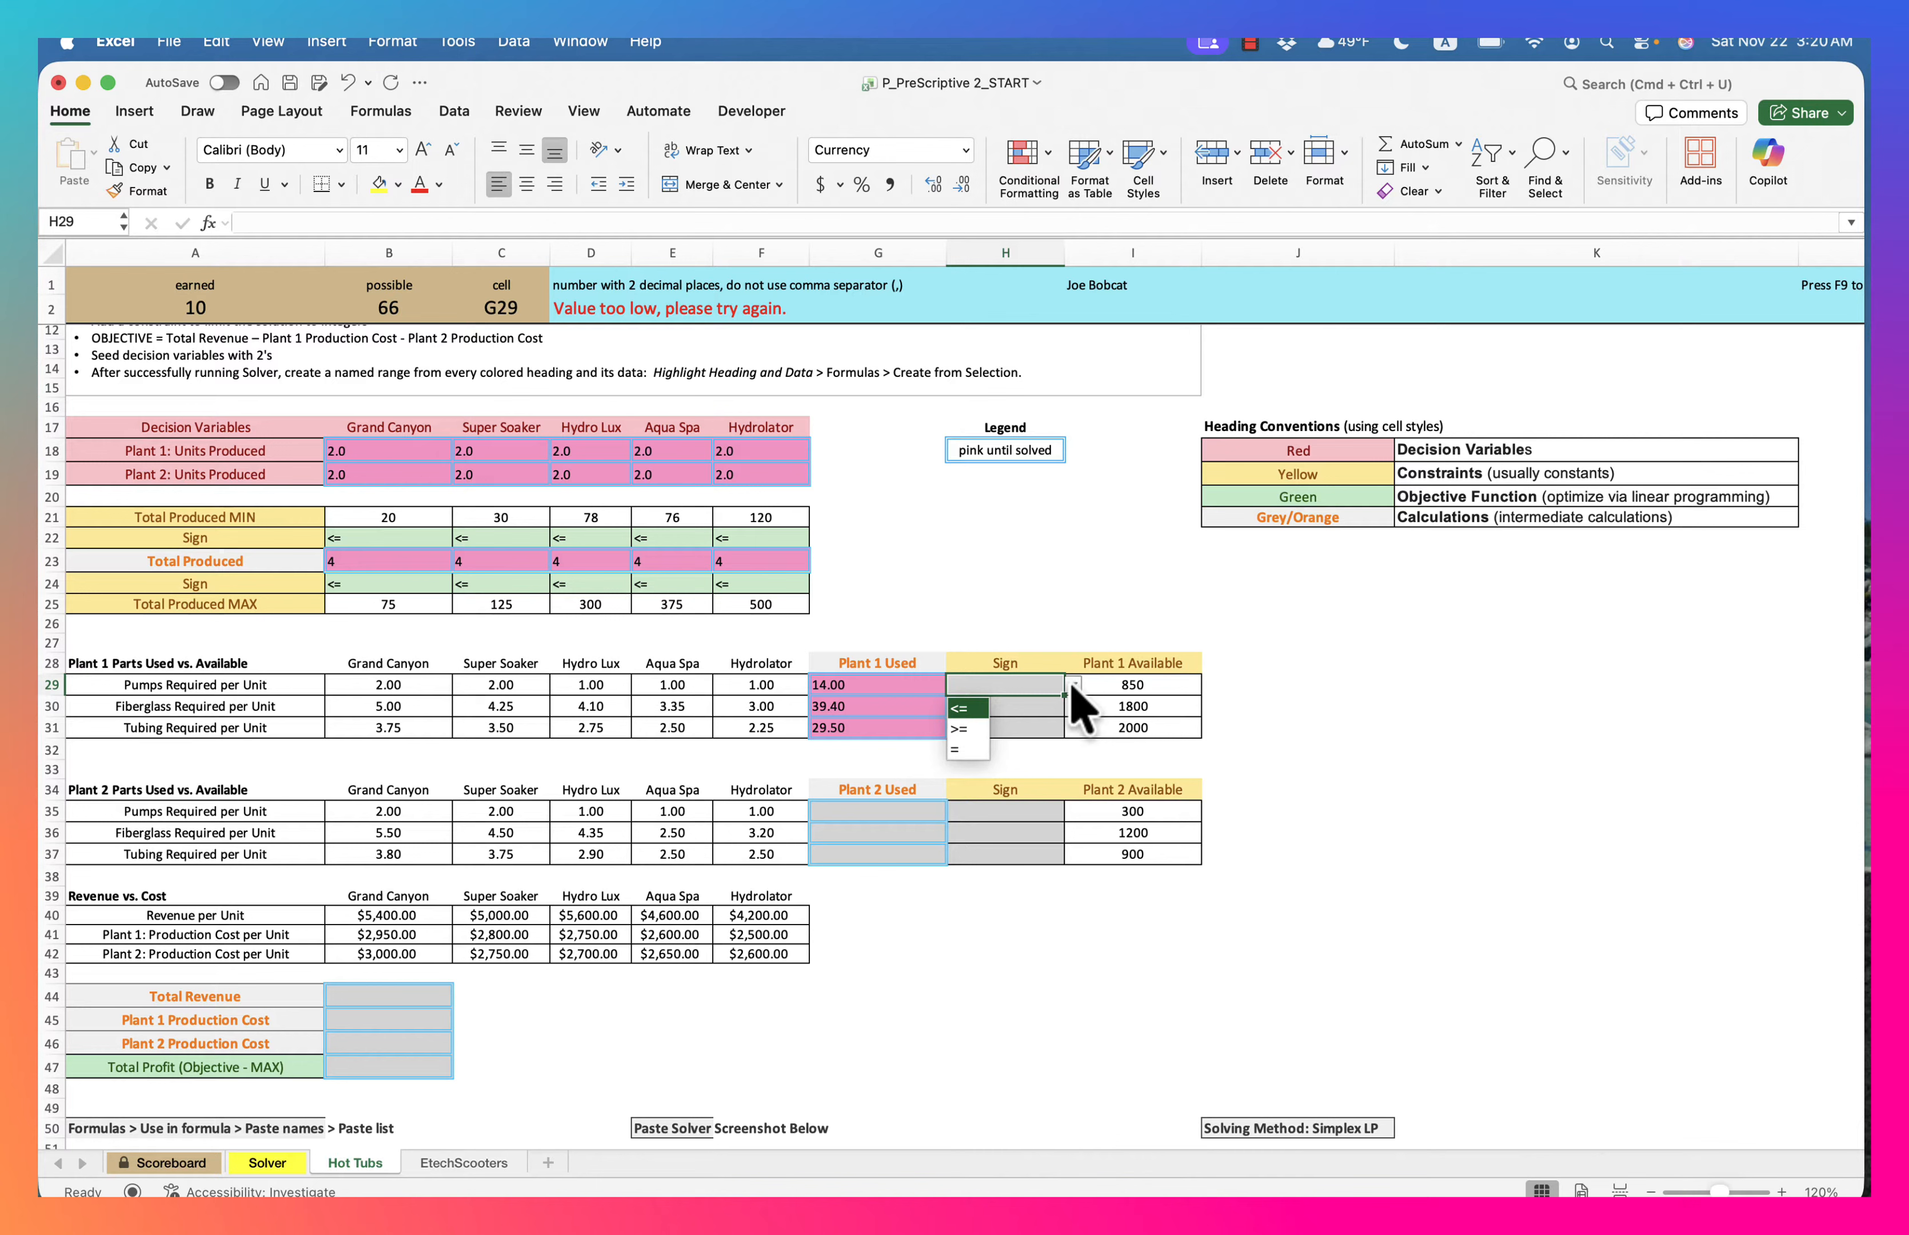
pyautogui.click(982, 703)
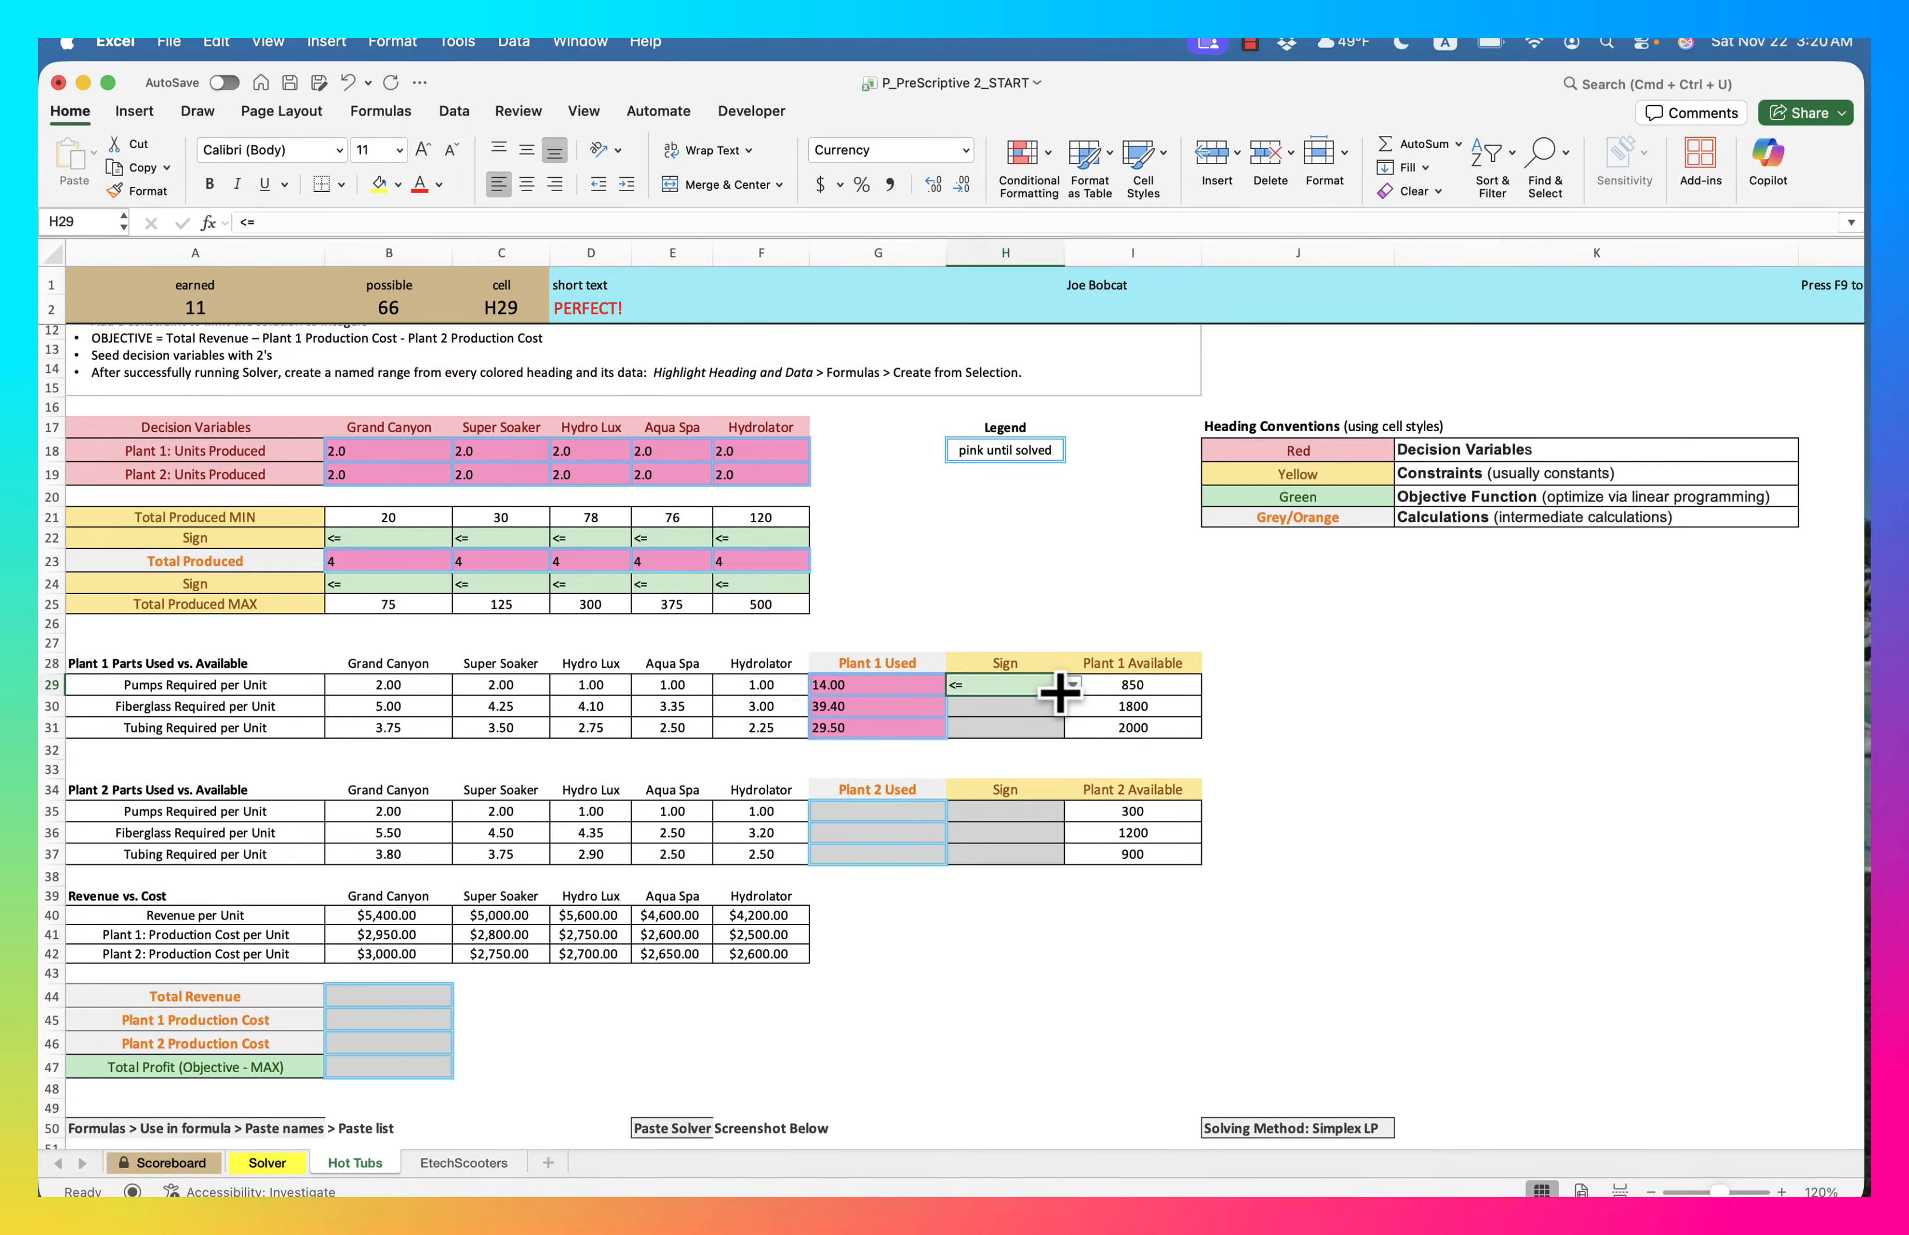
pyautogui.moveTo(1060, 691); pyautogui.dragTo(1054, 741)
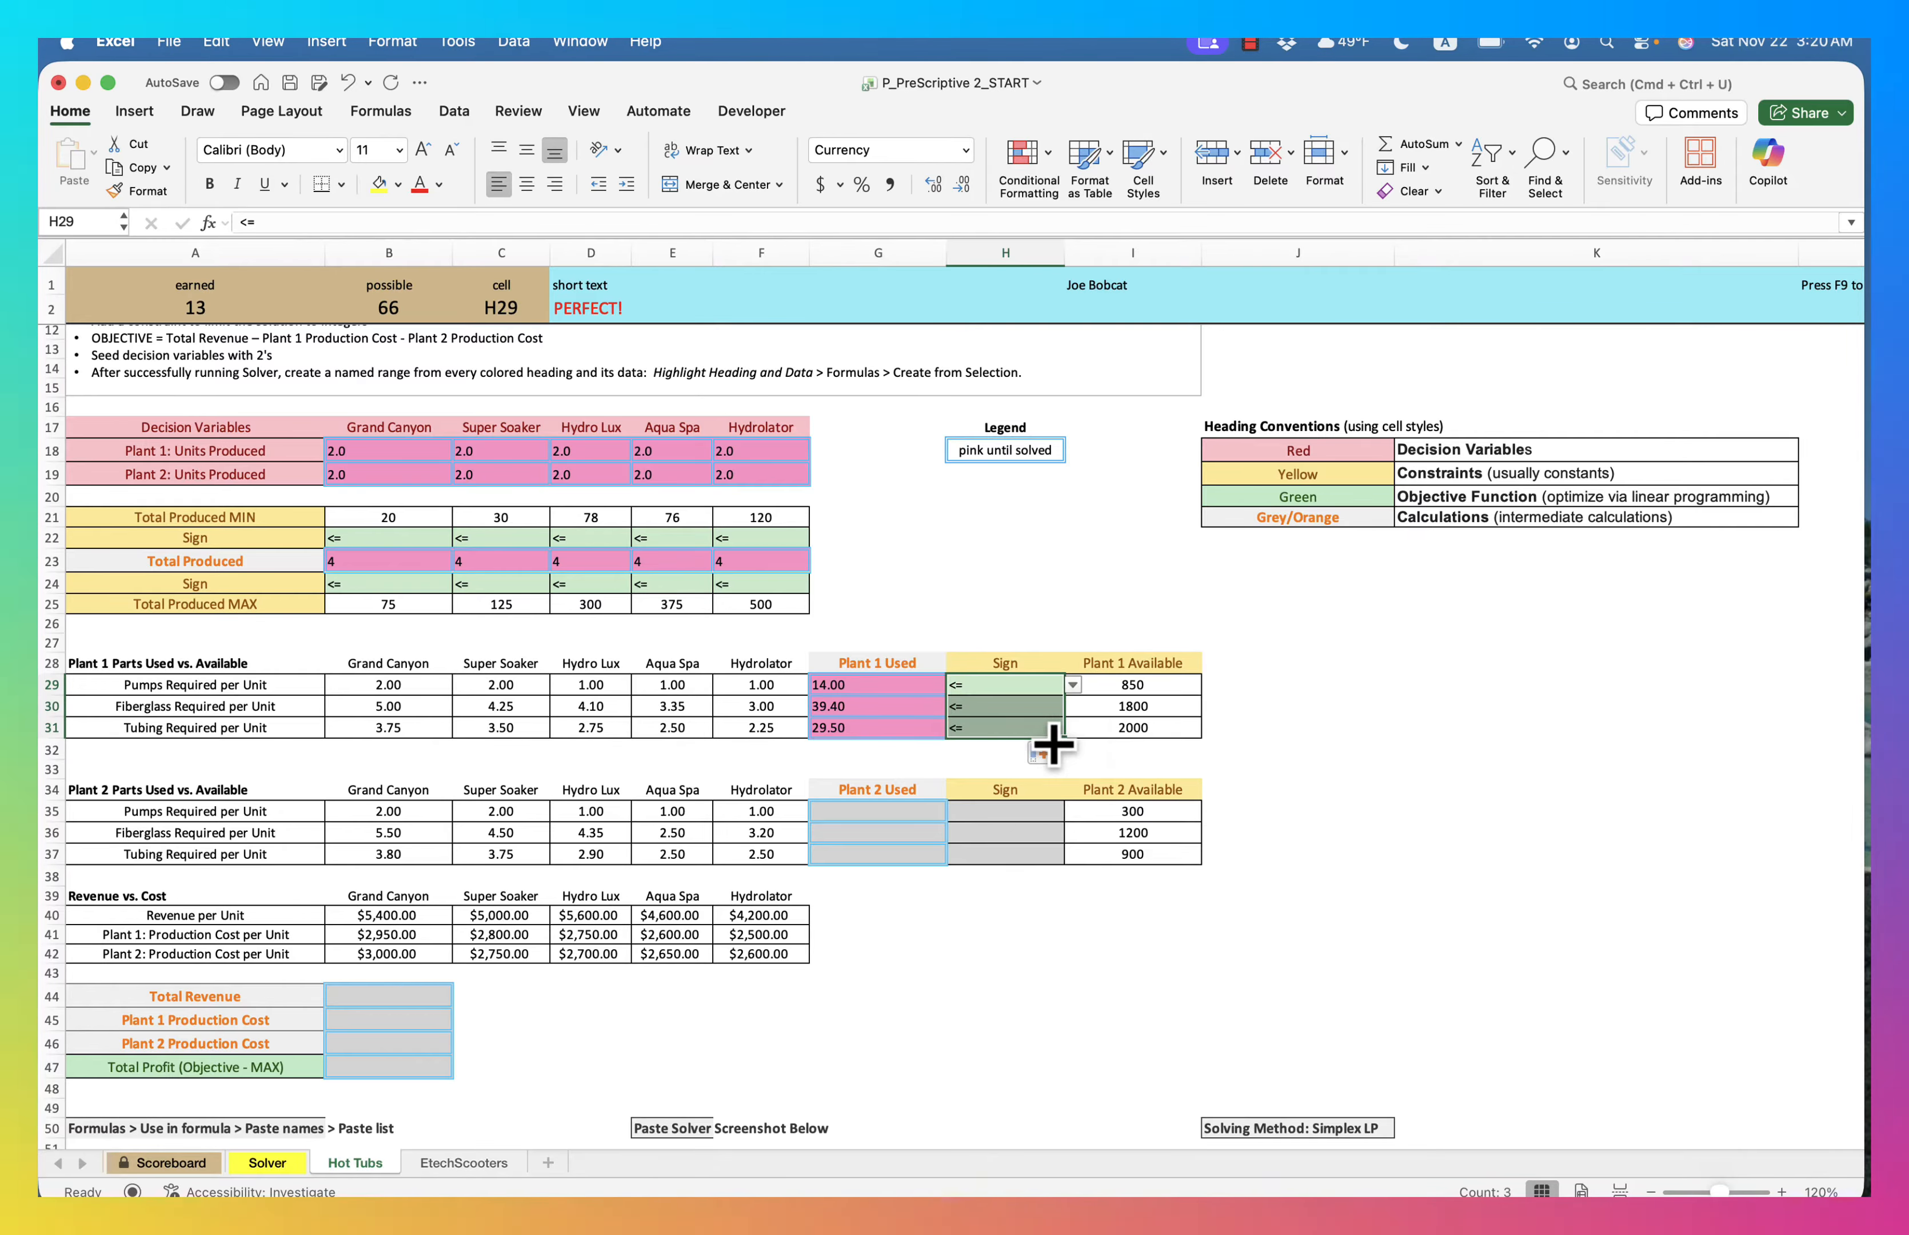
# Calculate Plant 2 Used for pumps in G35 with =SUMPRODUCT($B$19:$F$19,B35:F35) and fill the formula down to G37
pyautogui.click(873, 818)
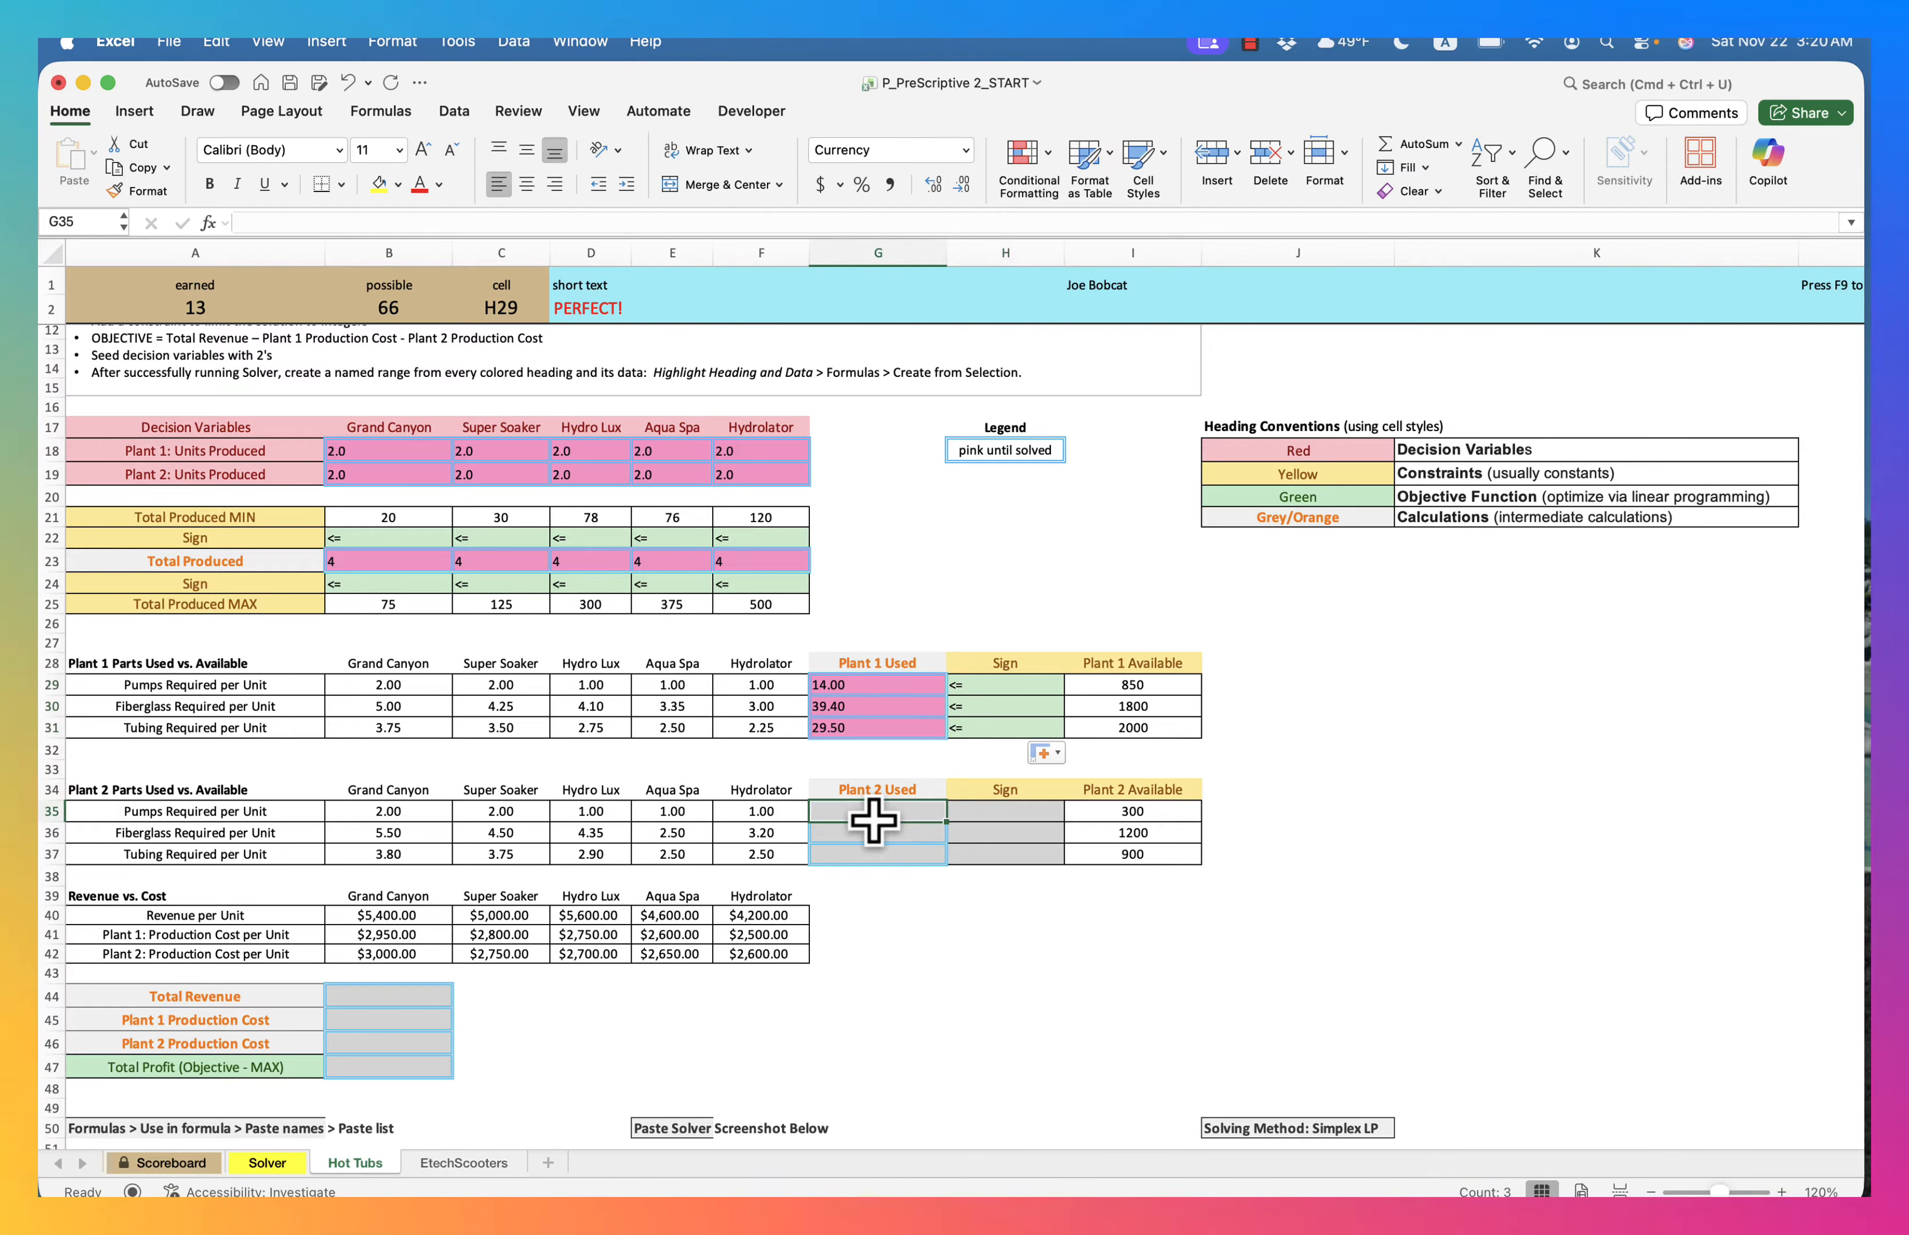
pyautogui.write('=')
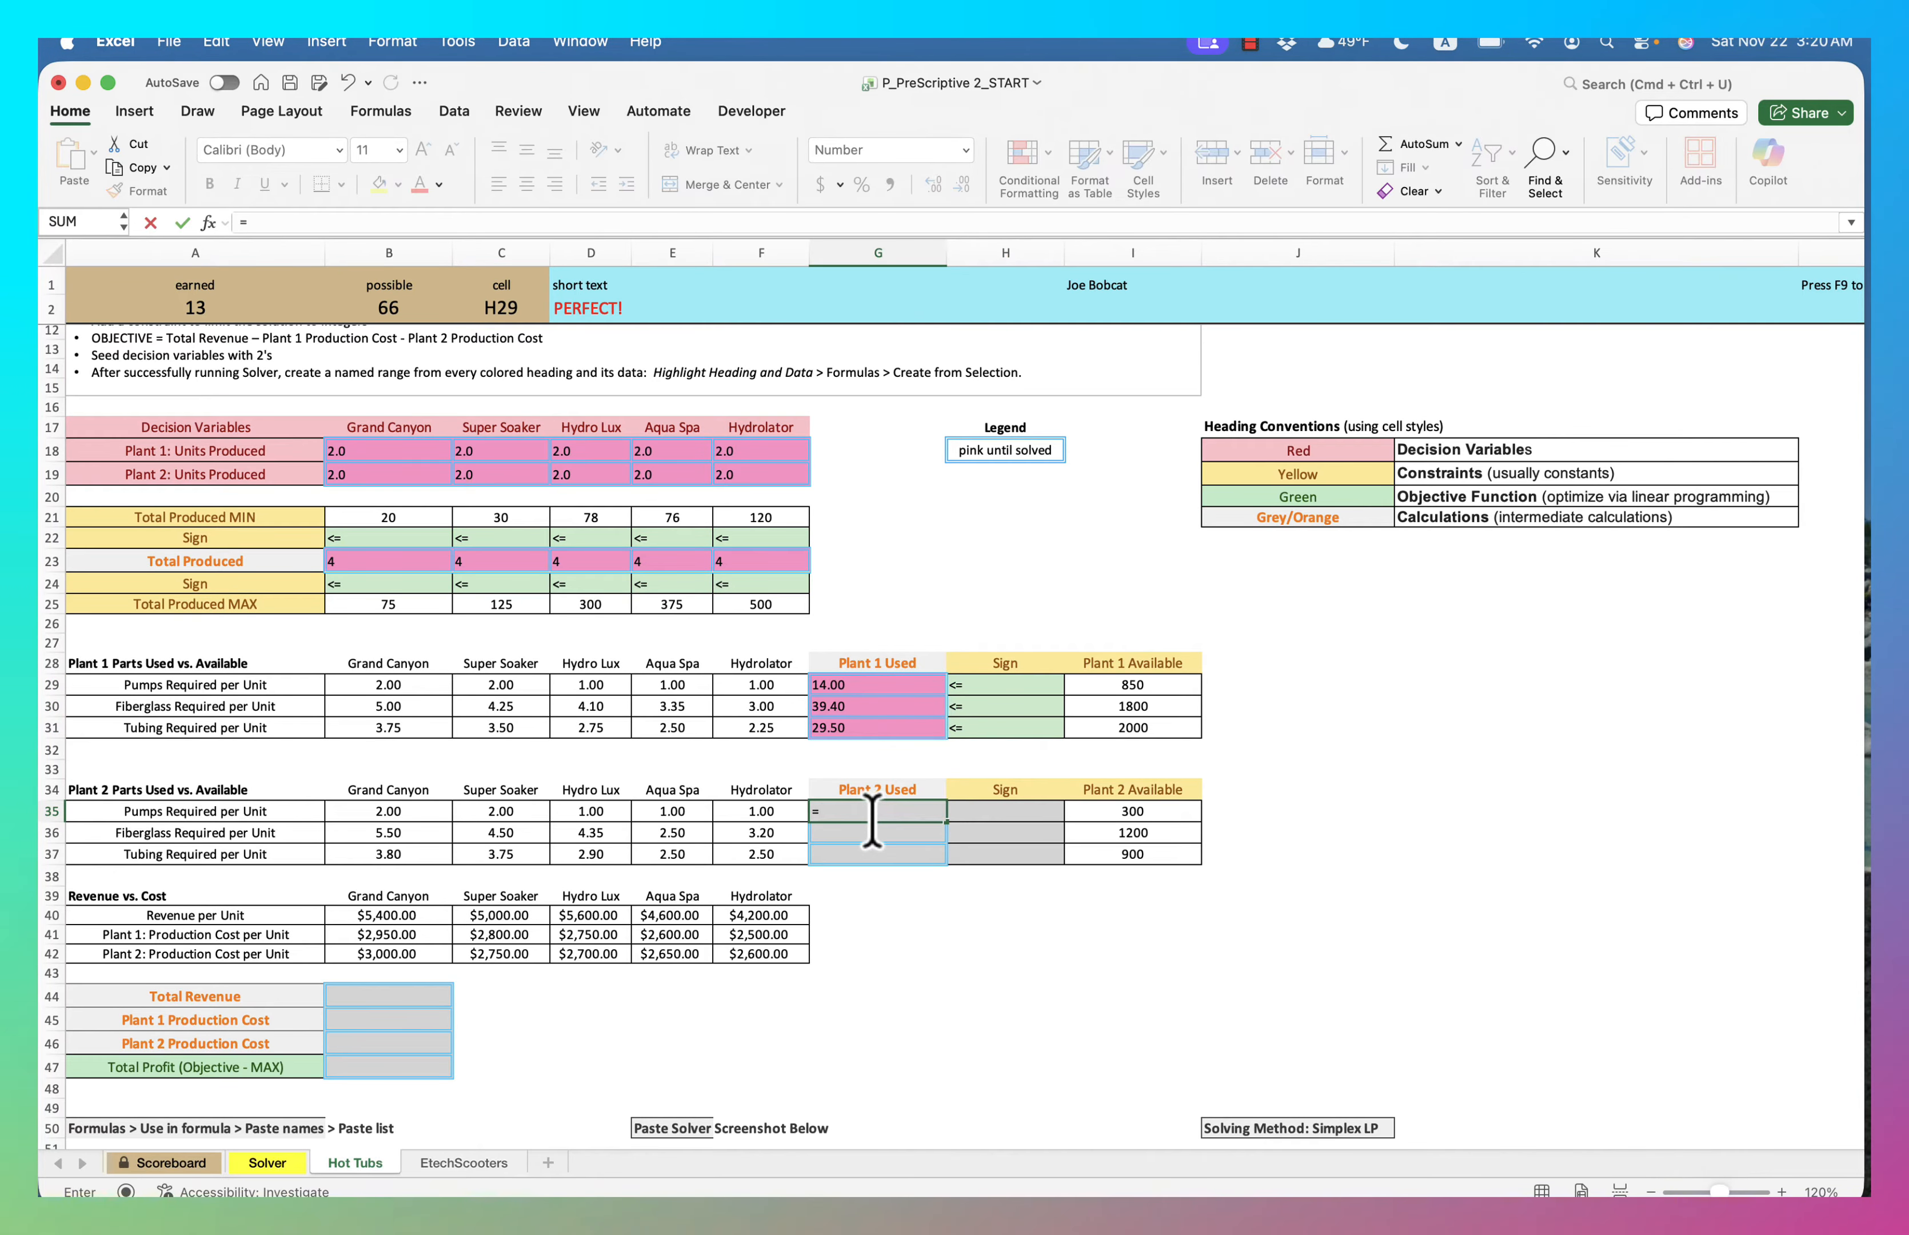
pyautogui.write('sumproduct')
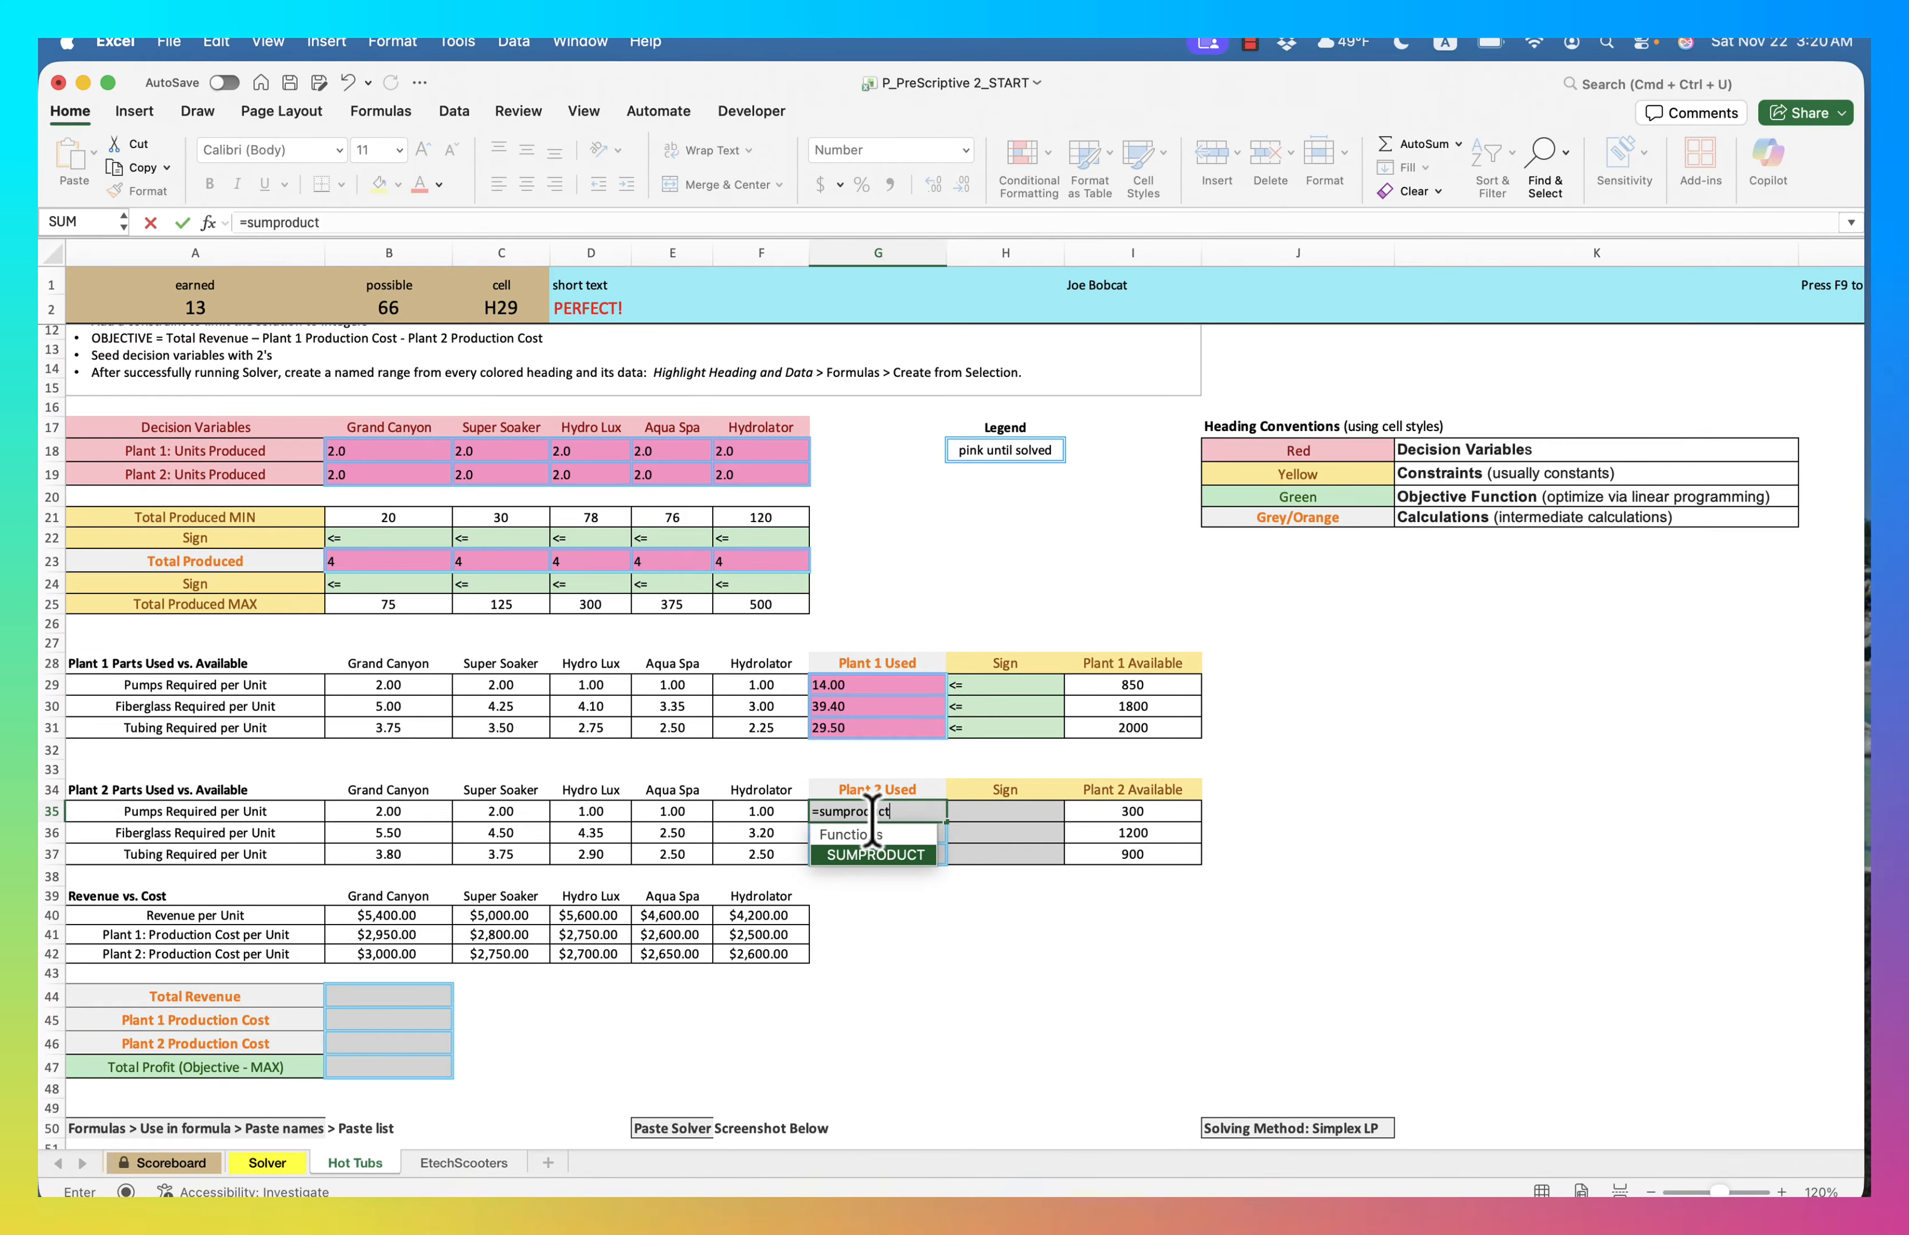
pyautogui.write('(')
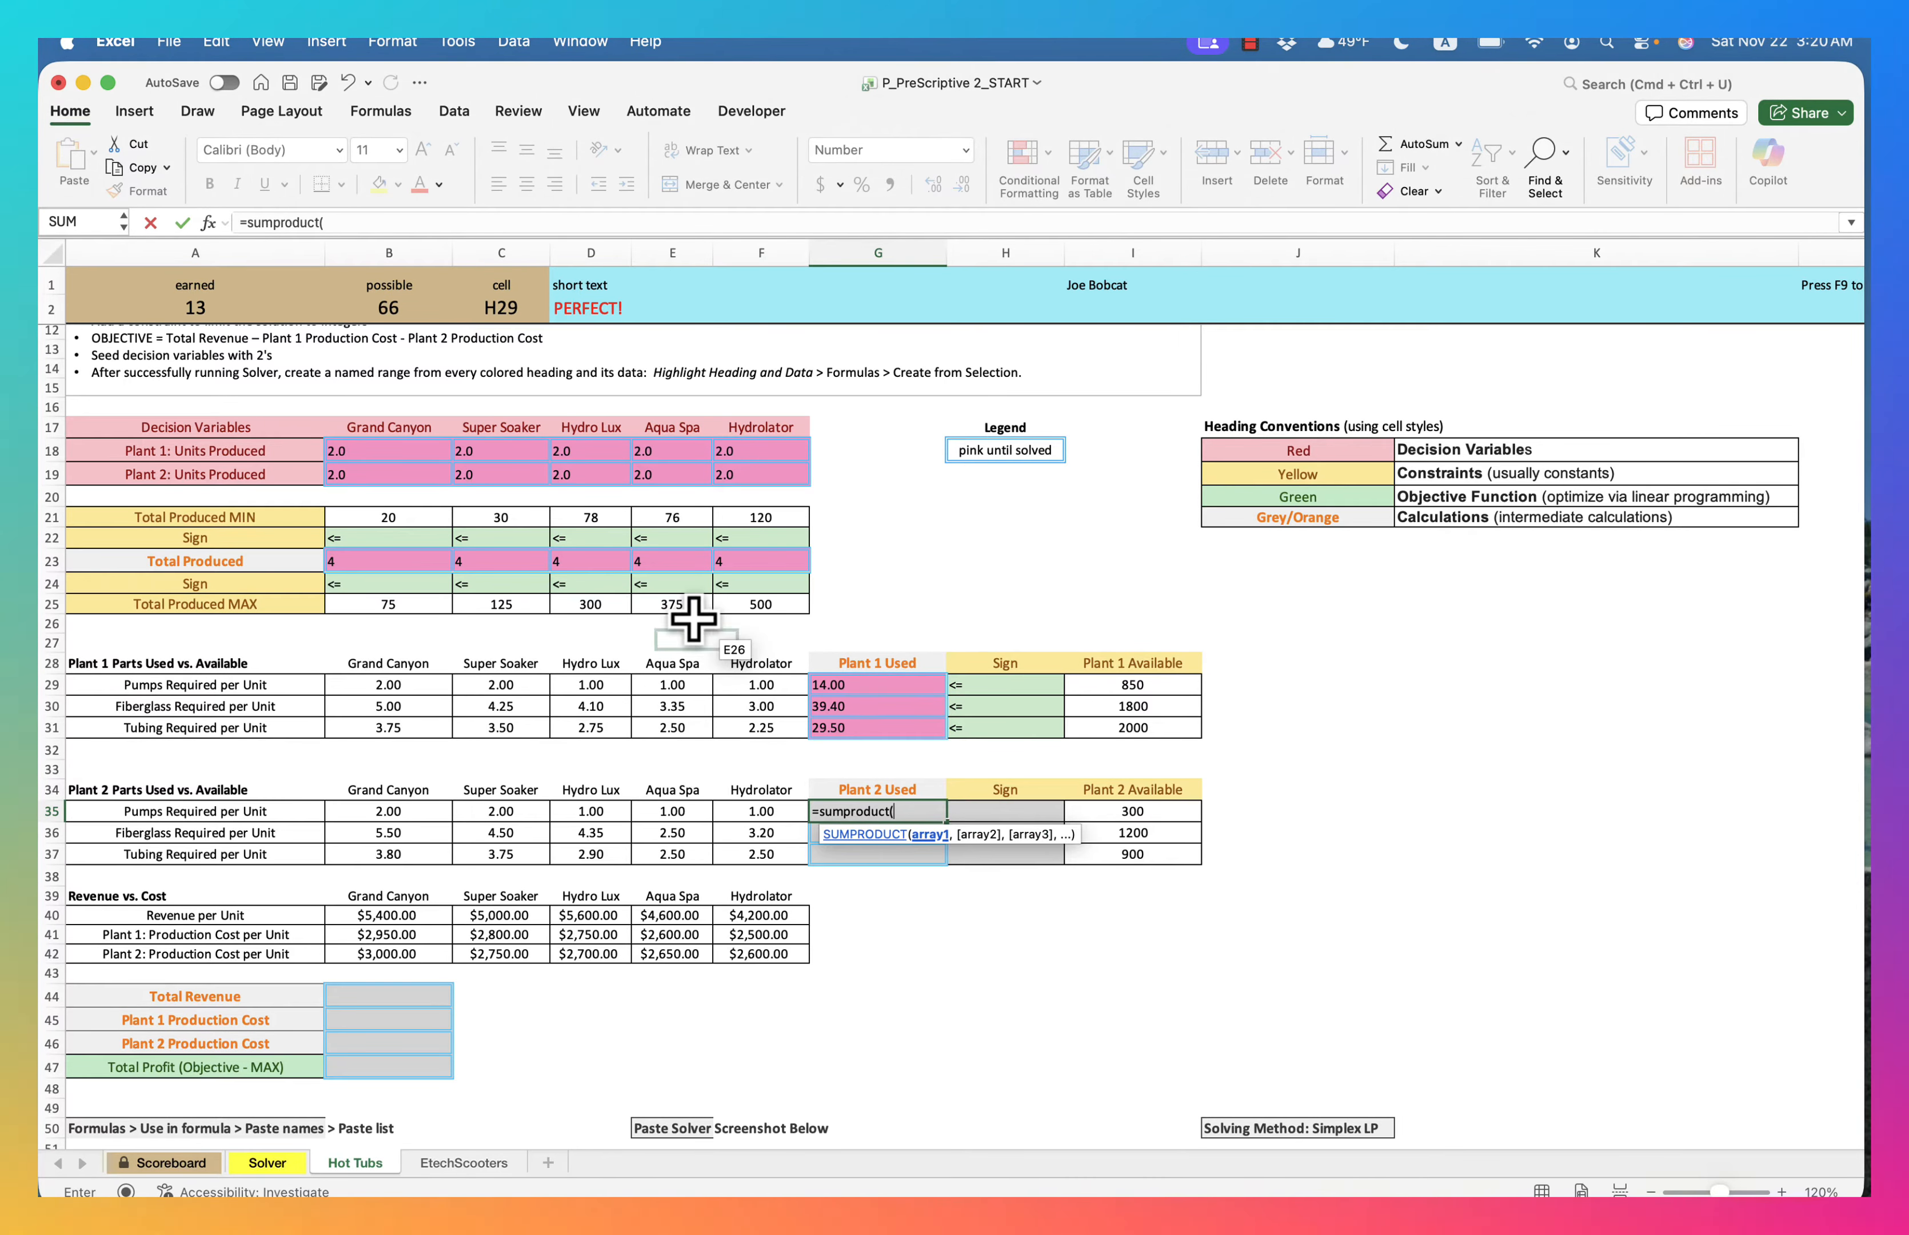
pyautogui.moveTo(380, 477); pyautogui.dragTo(721, 467)
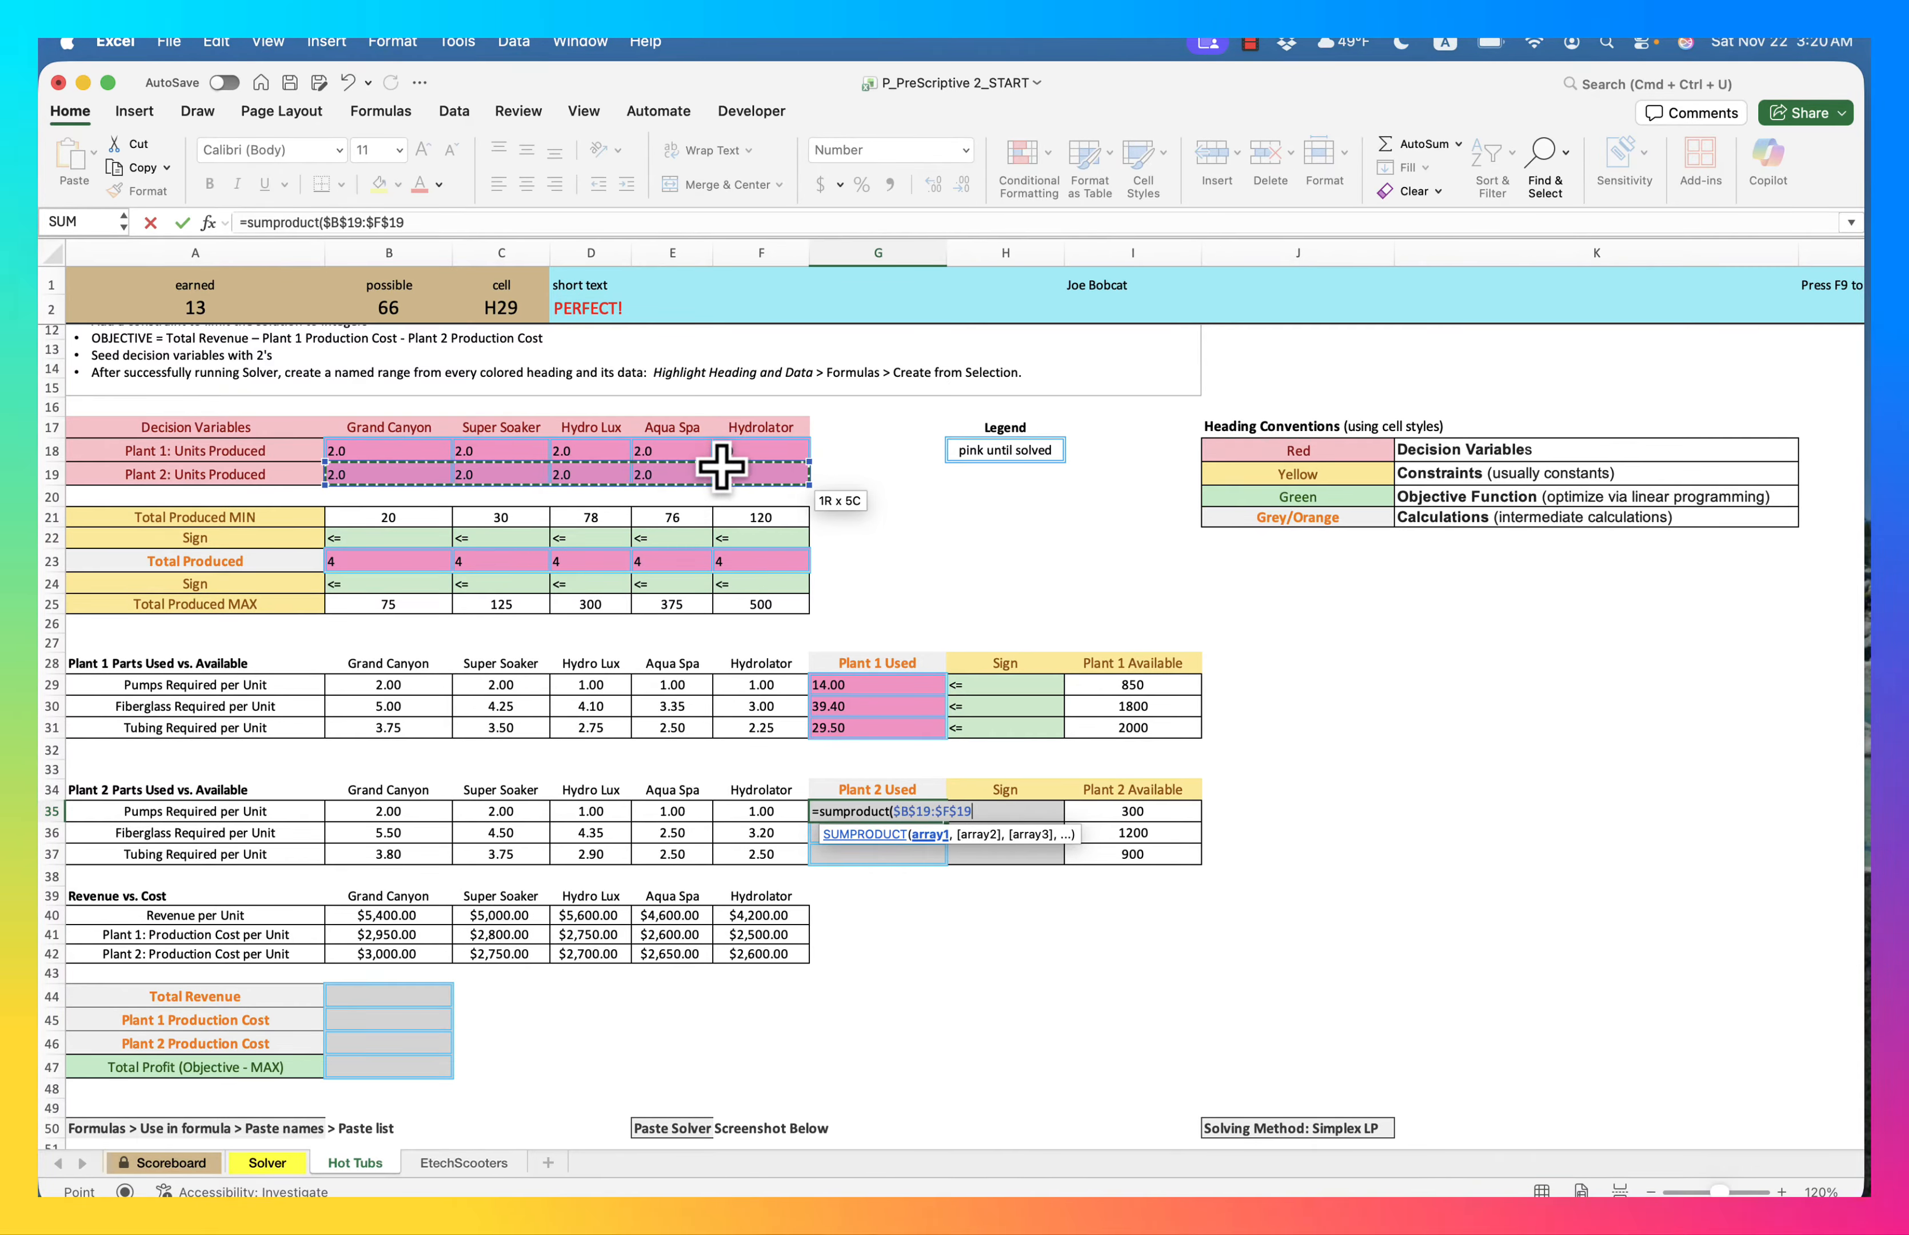
pyautogui.write(',')
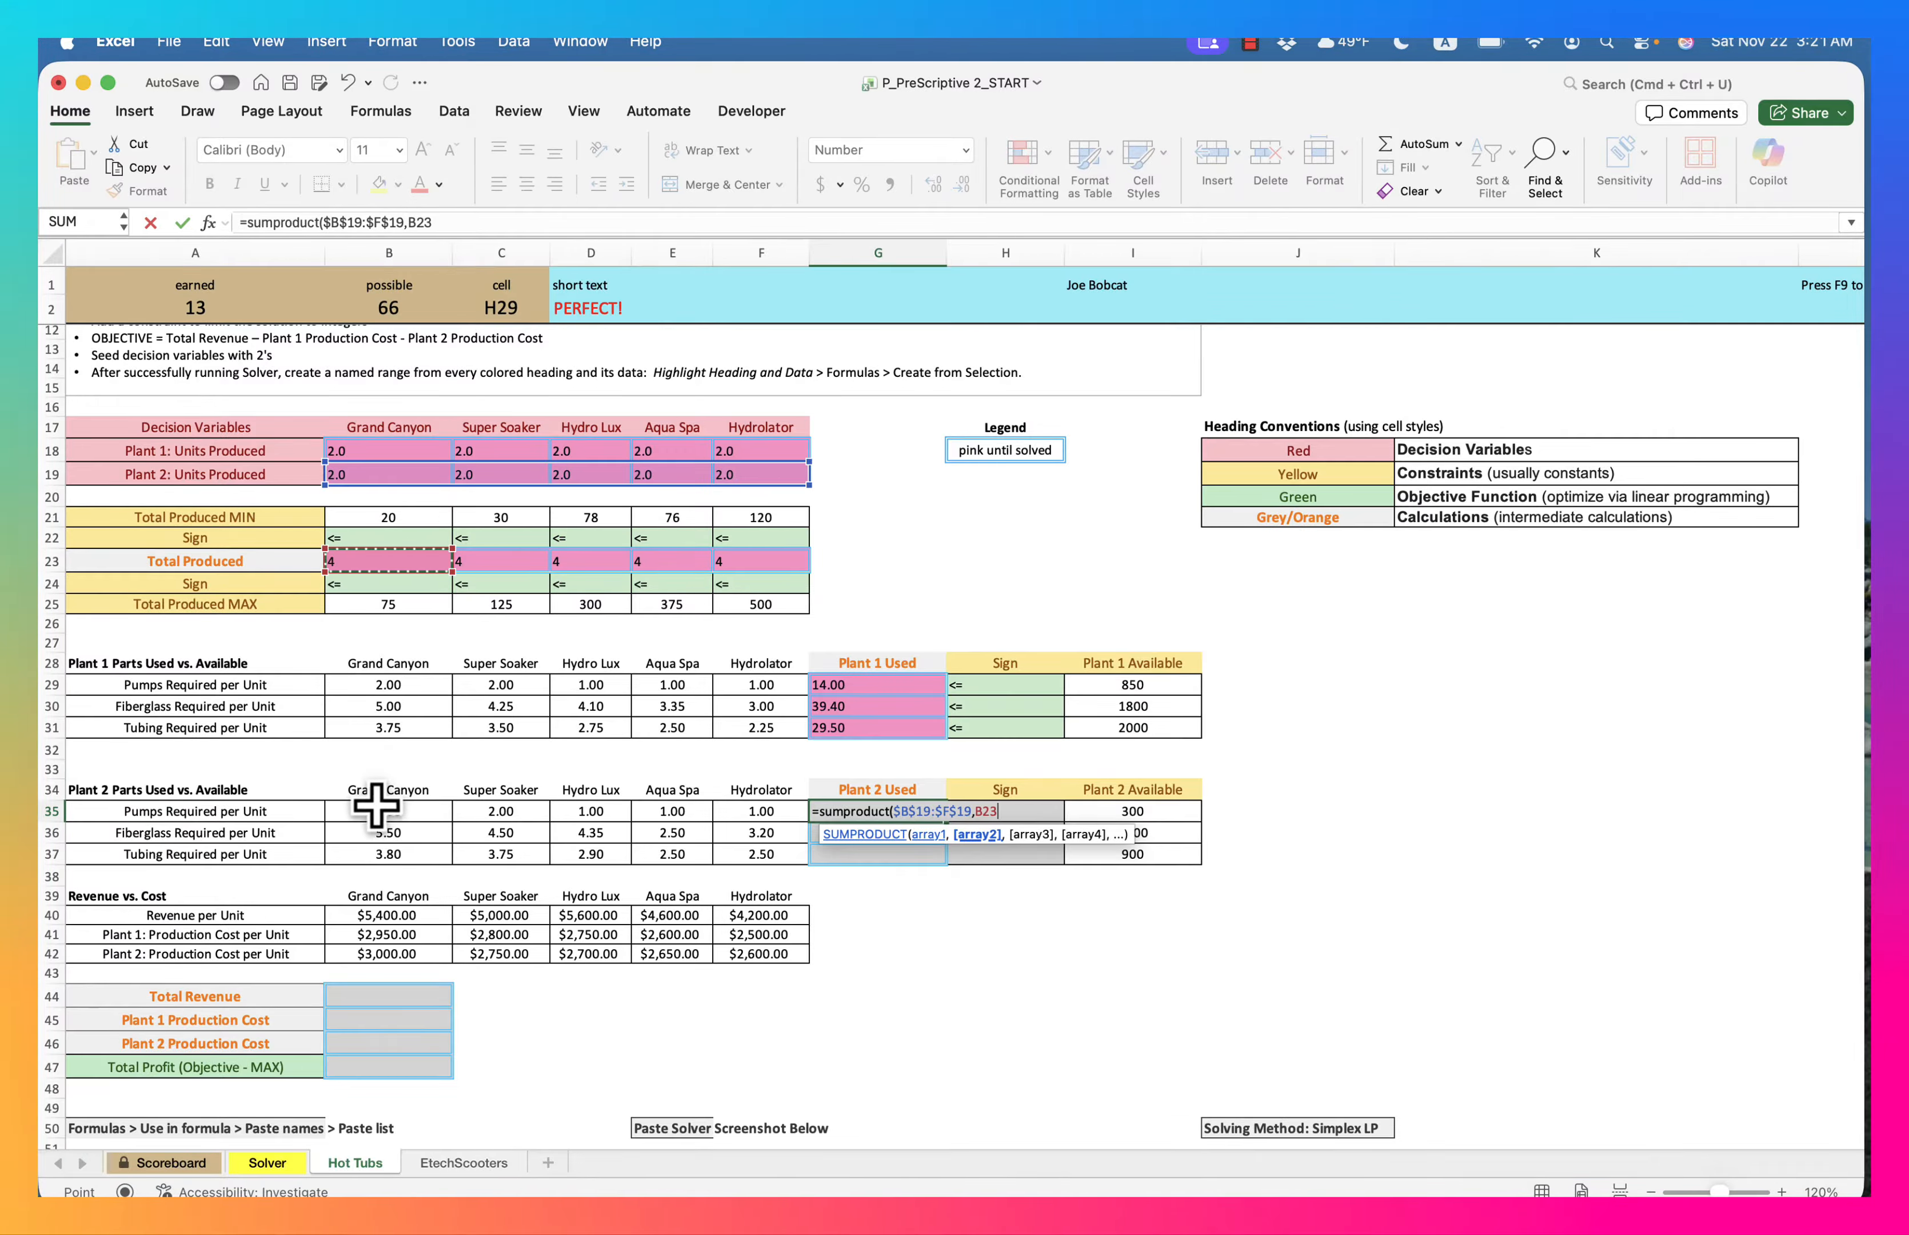
pyautogui.moveTo(376, 804); pyautogui.dragTo(760, 816)
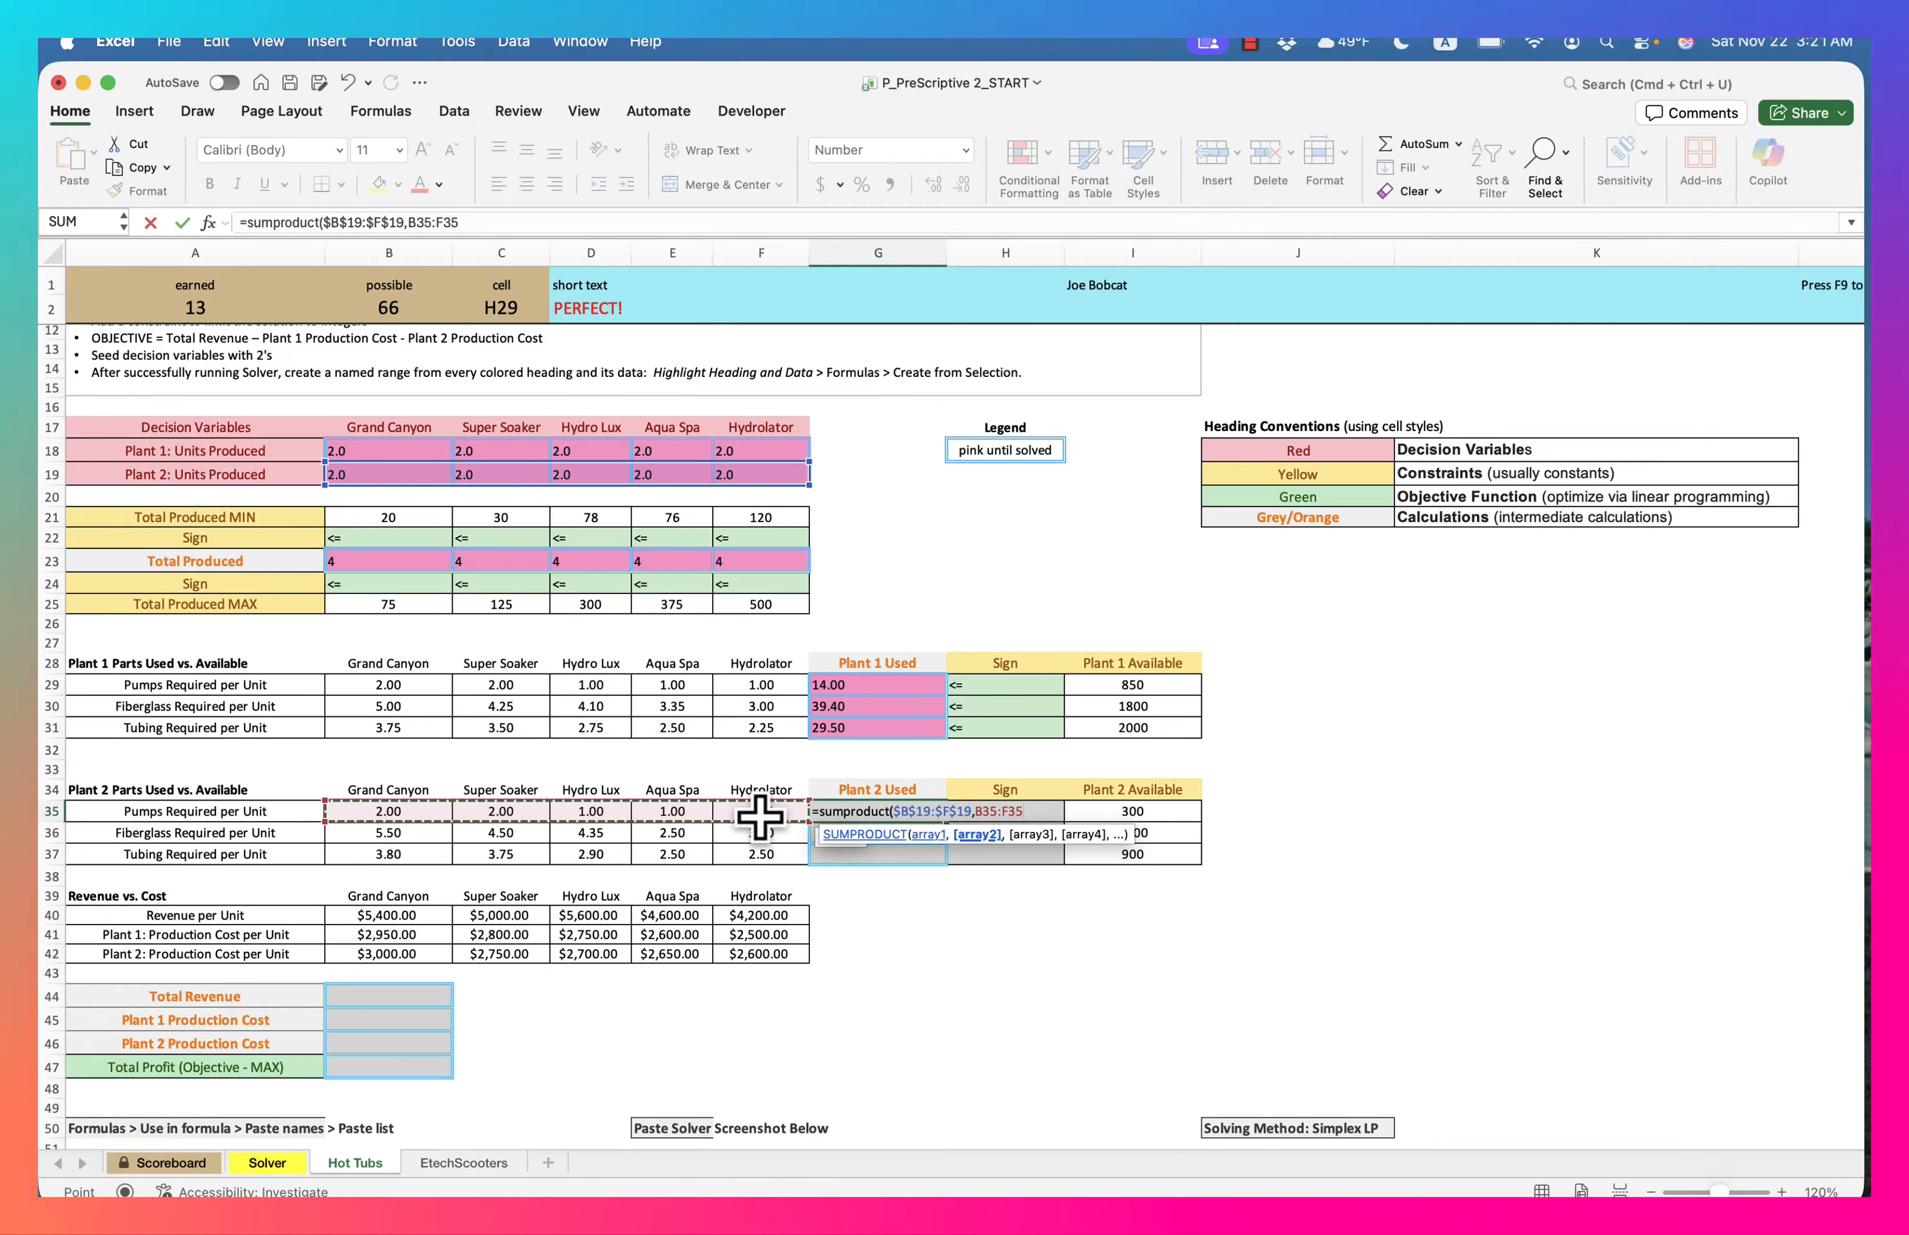
pyautogui.write(')')
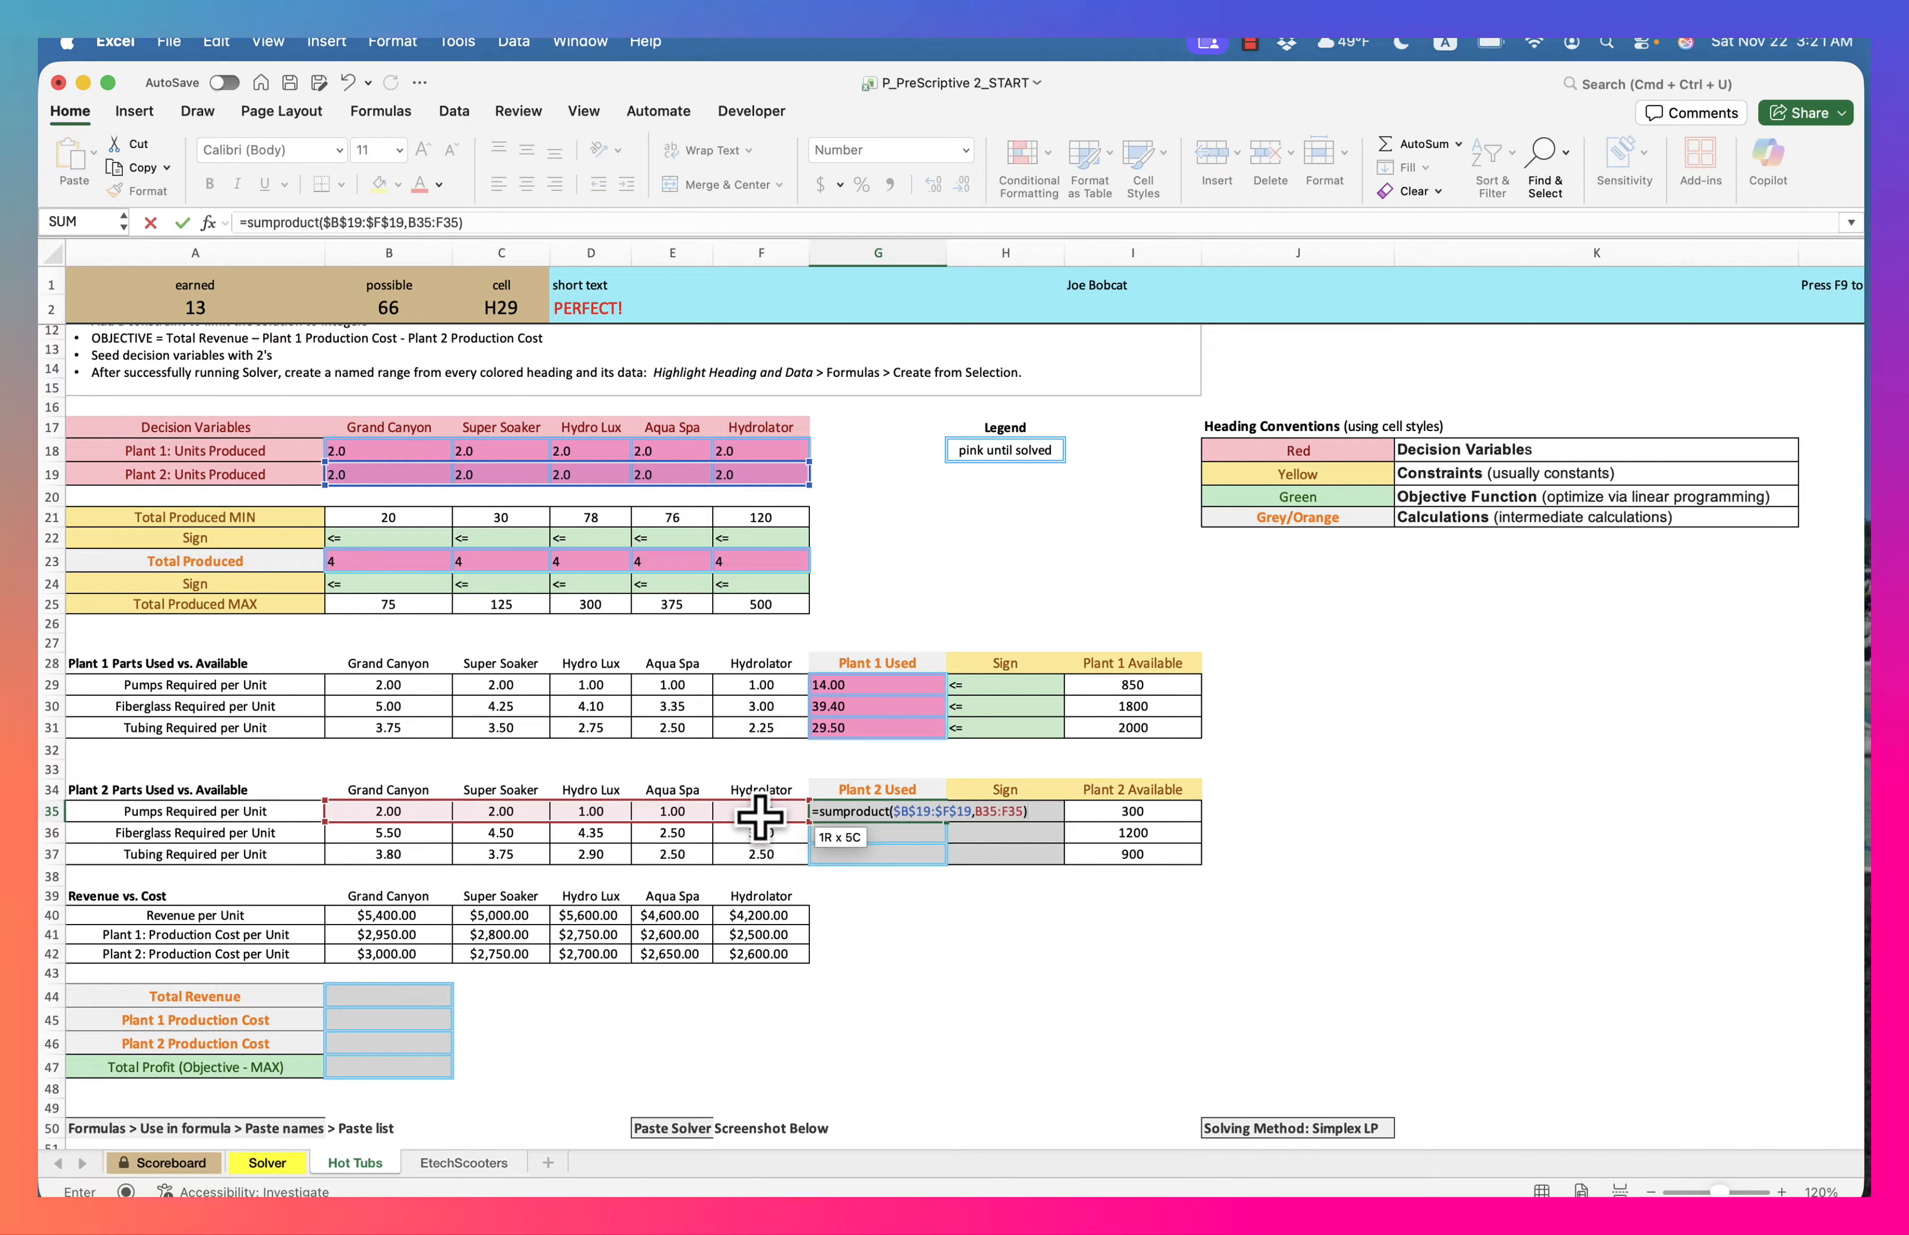
pyautogui.press('Return')
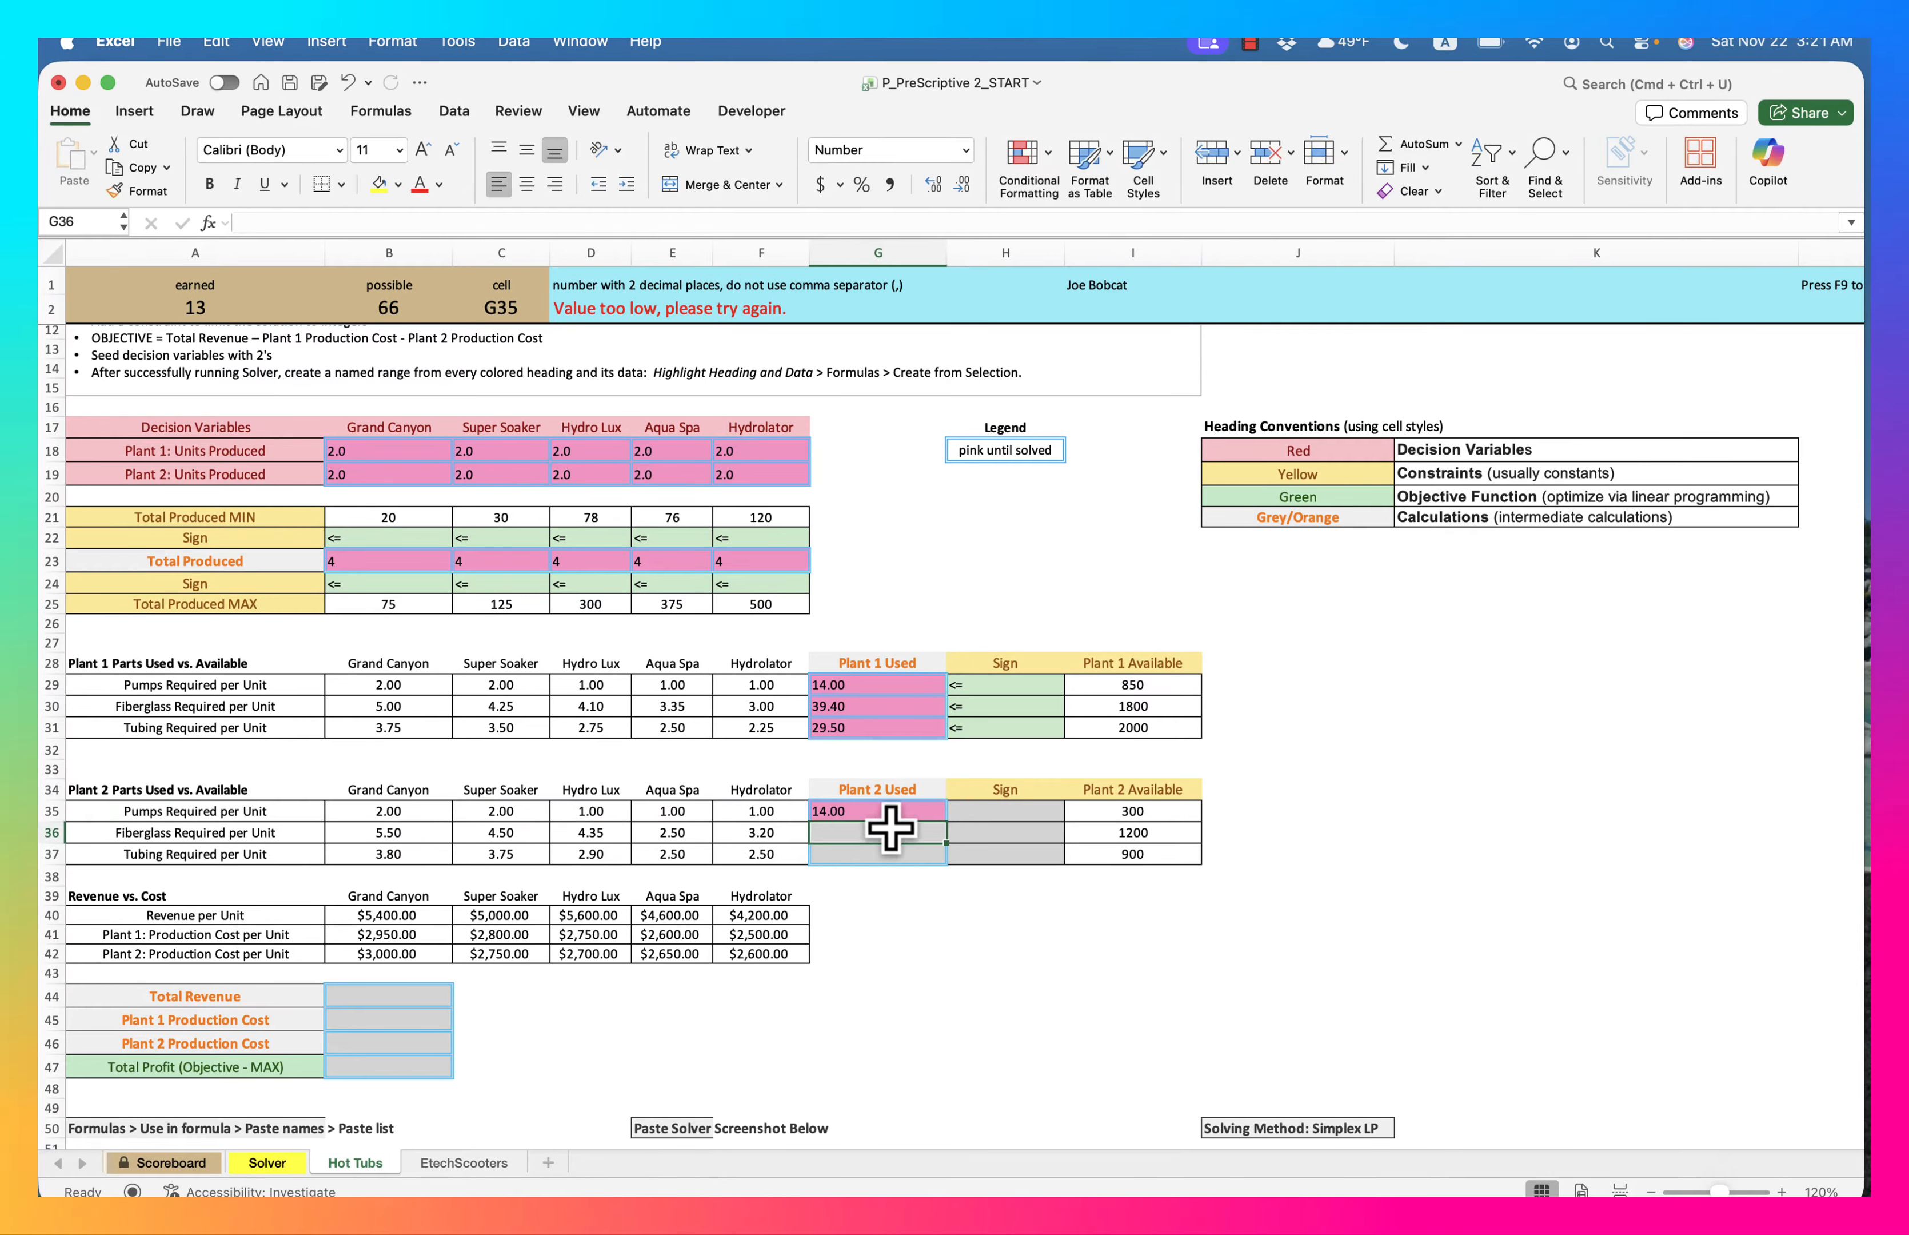
pyautogui.click(929, 814)
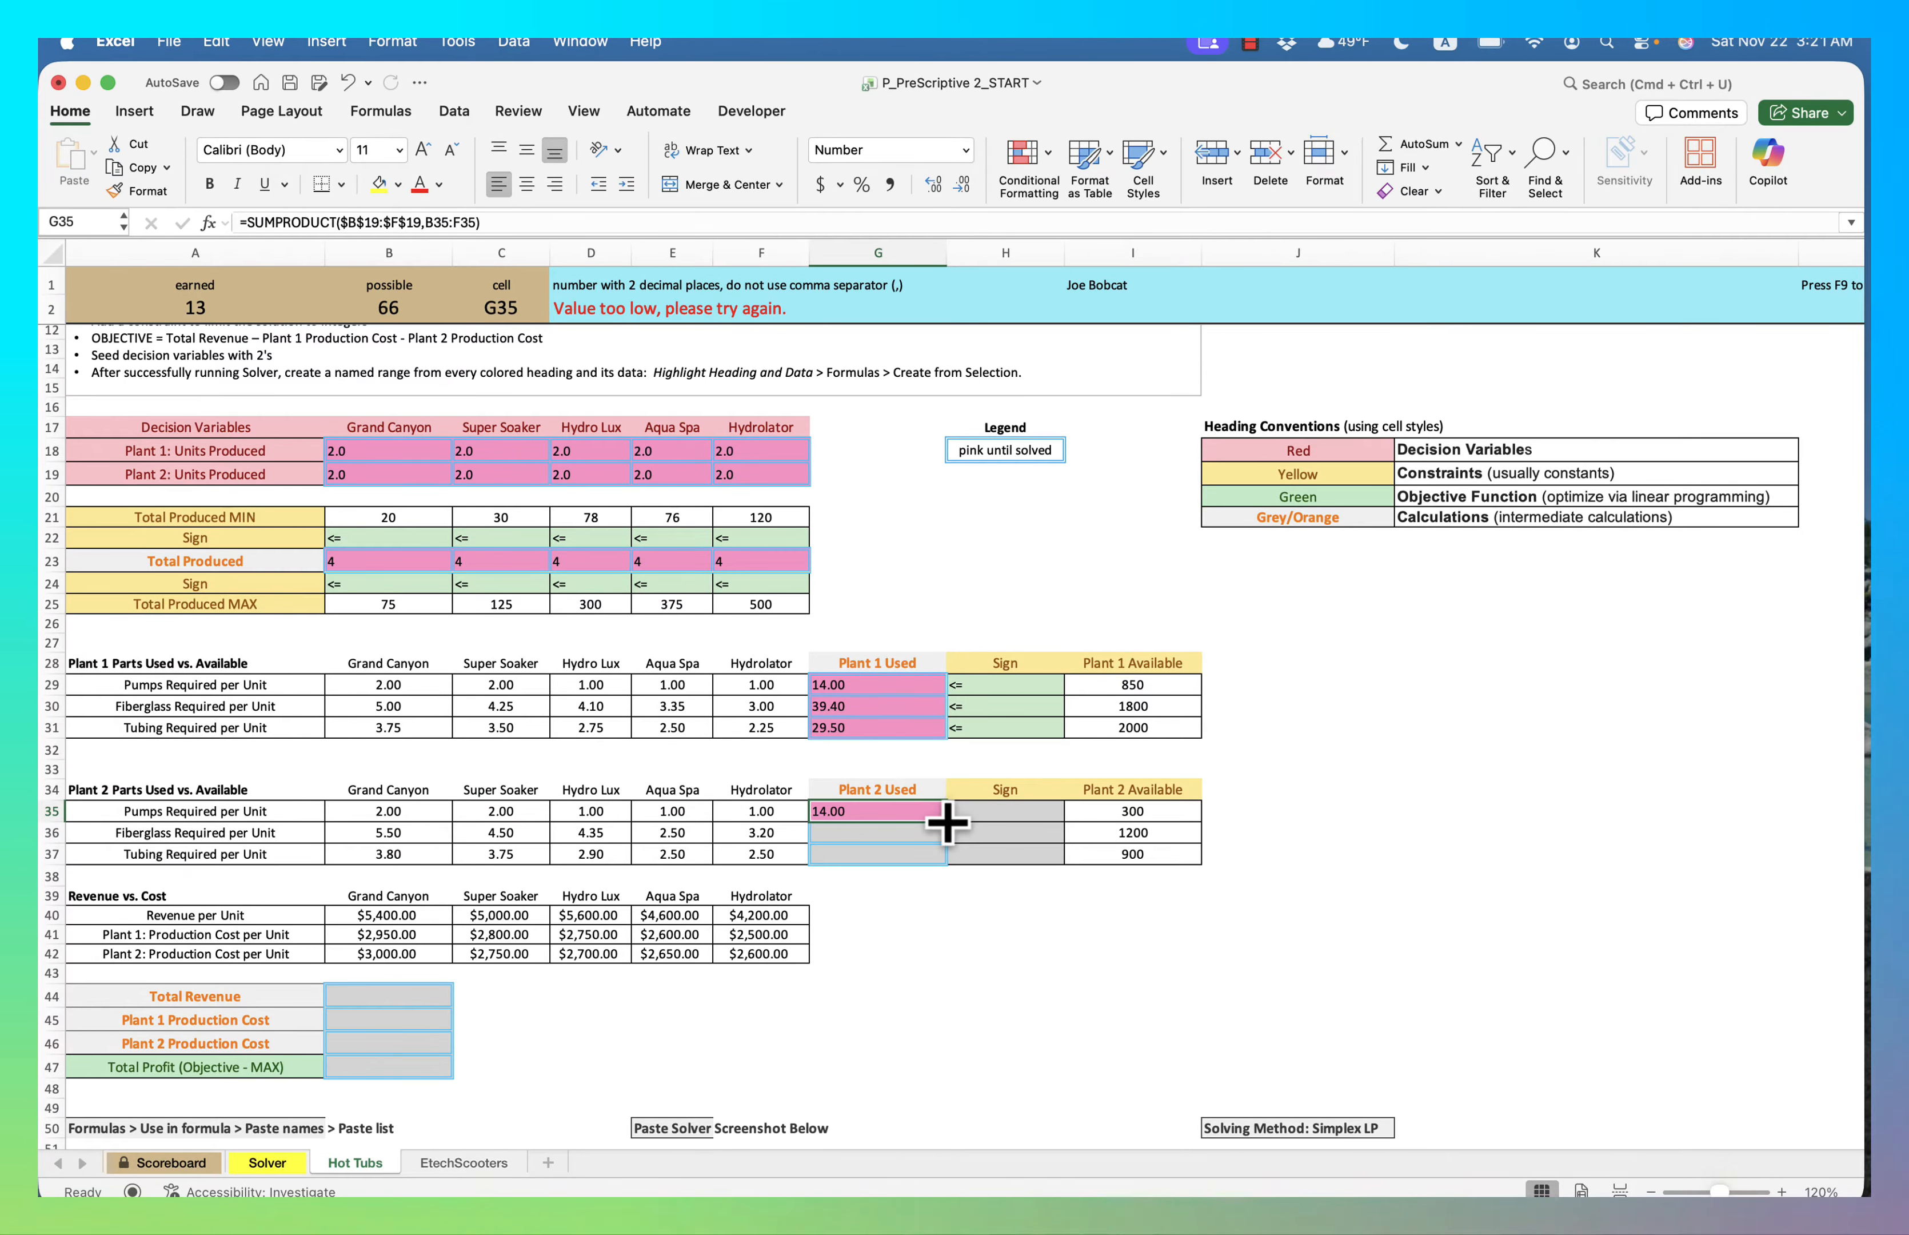
pyautogui.moveTo(946, 822); pyautogui.dragTo(940, 854)
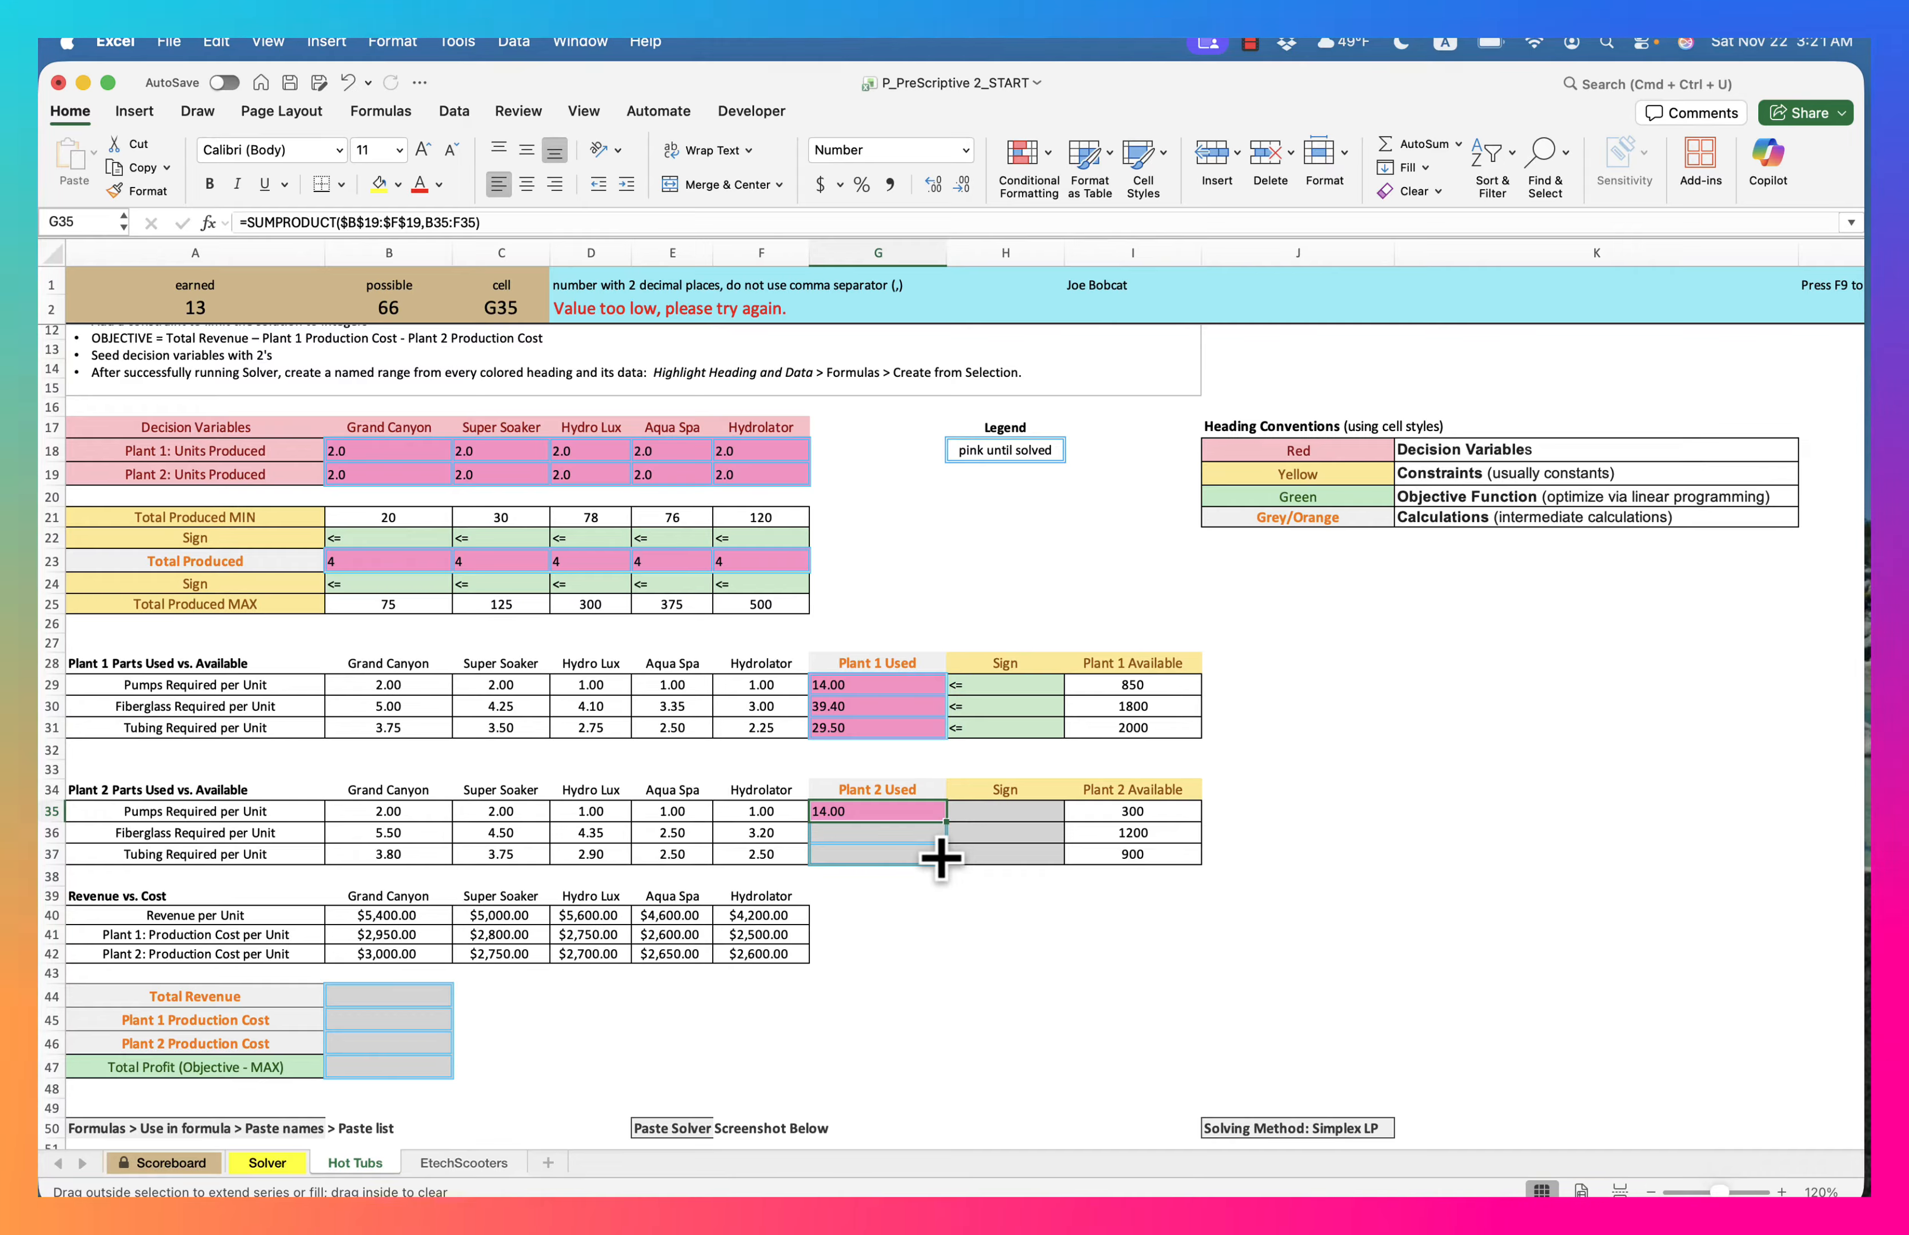
# Set the Plant 2 sign in H35 to <= and fill it down to H37
pyautogui.click(999, 811)
pyautogui.click(1072, 811)
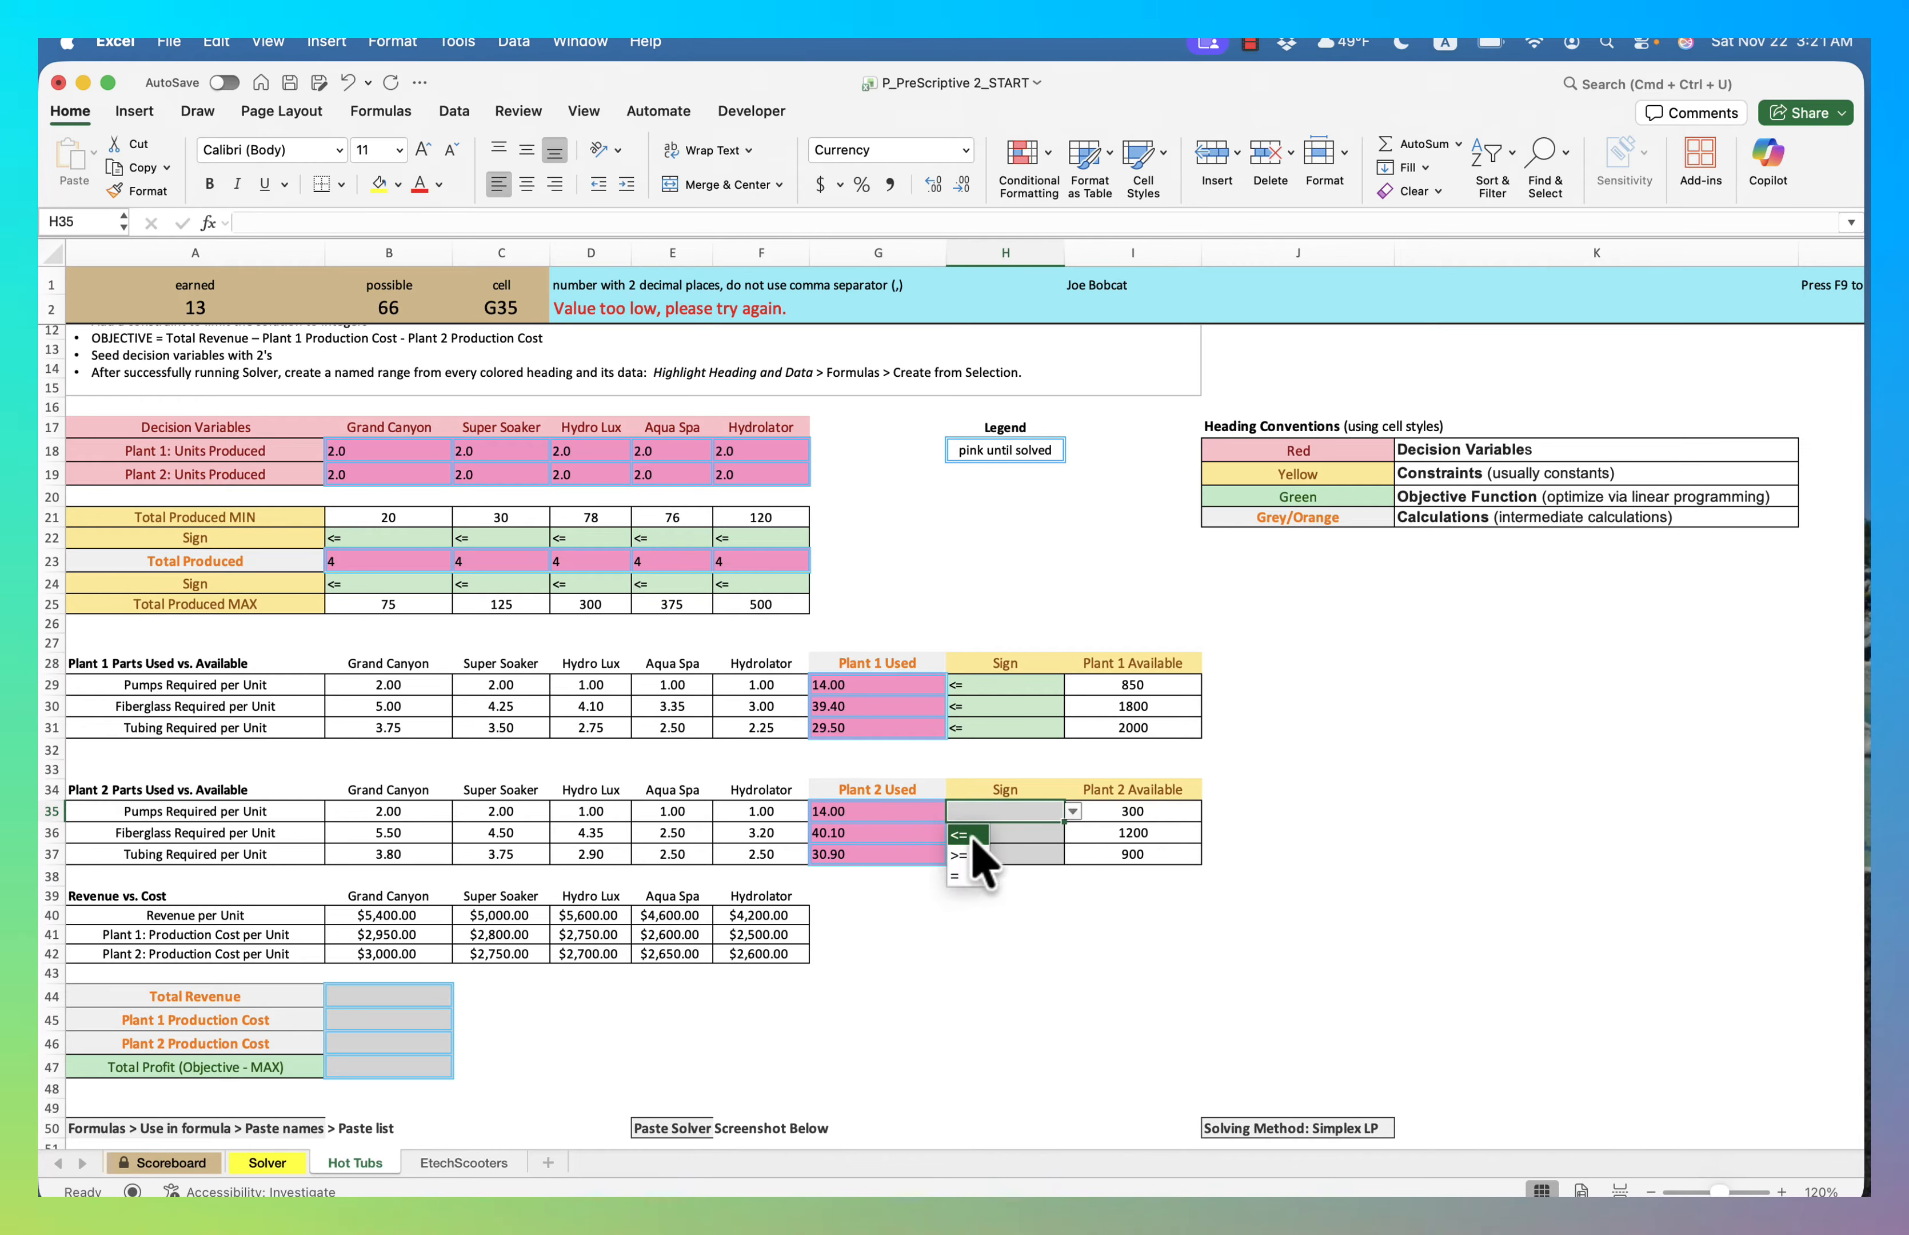
pyautogui.click(967, 836)
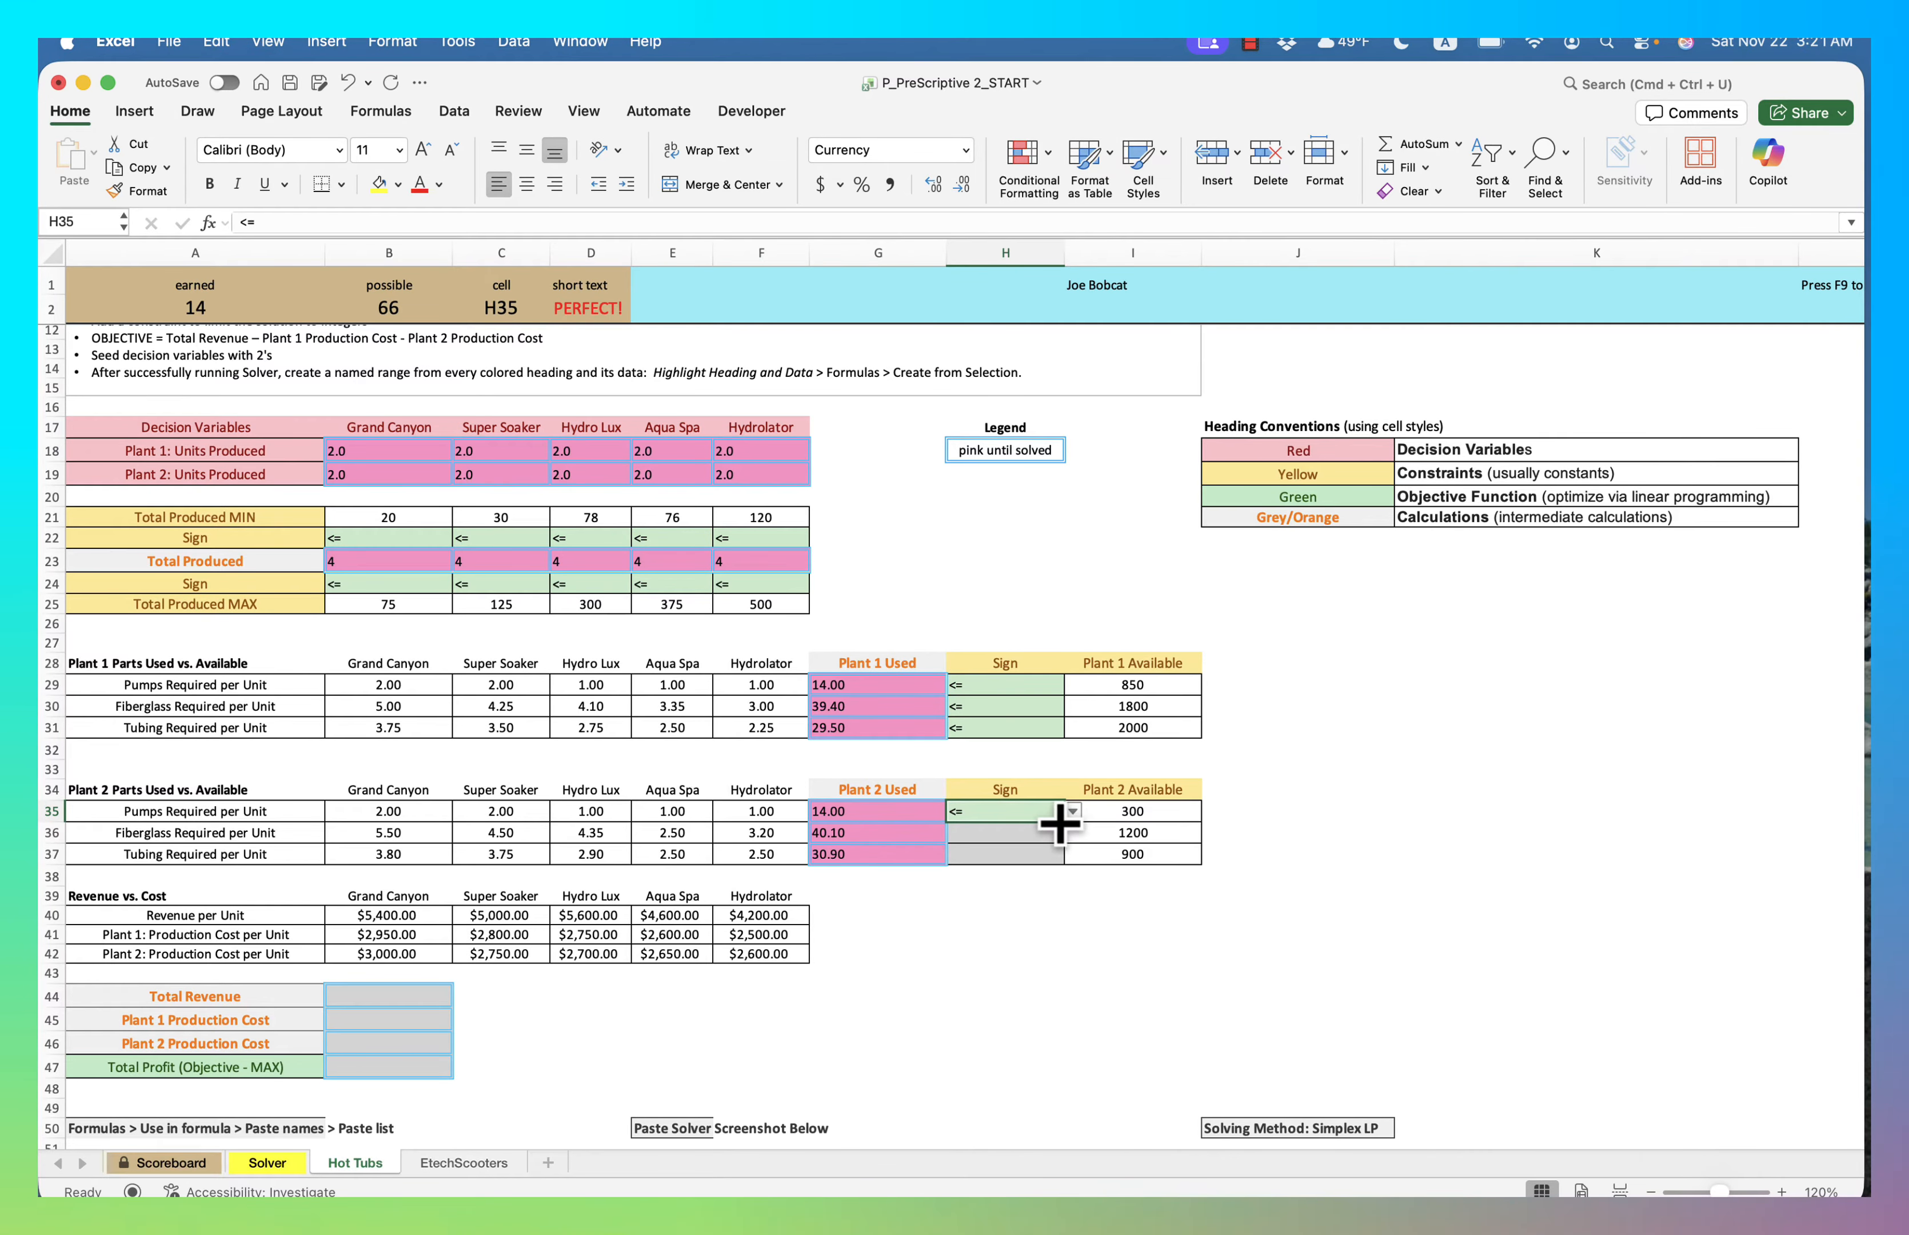
pyautogui.moveTo(1059, 862); pyautogui.dragTo(1055, 860)
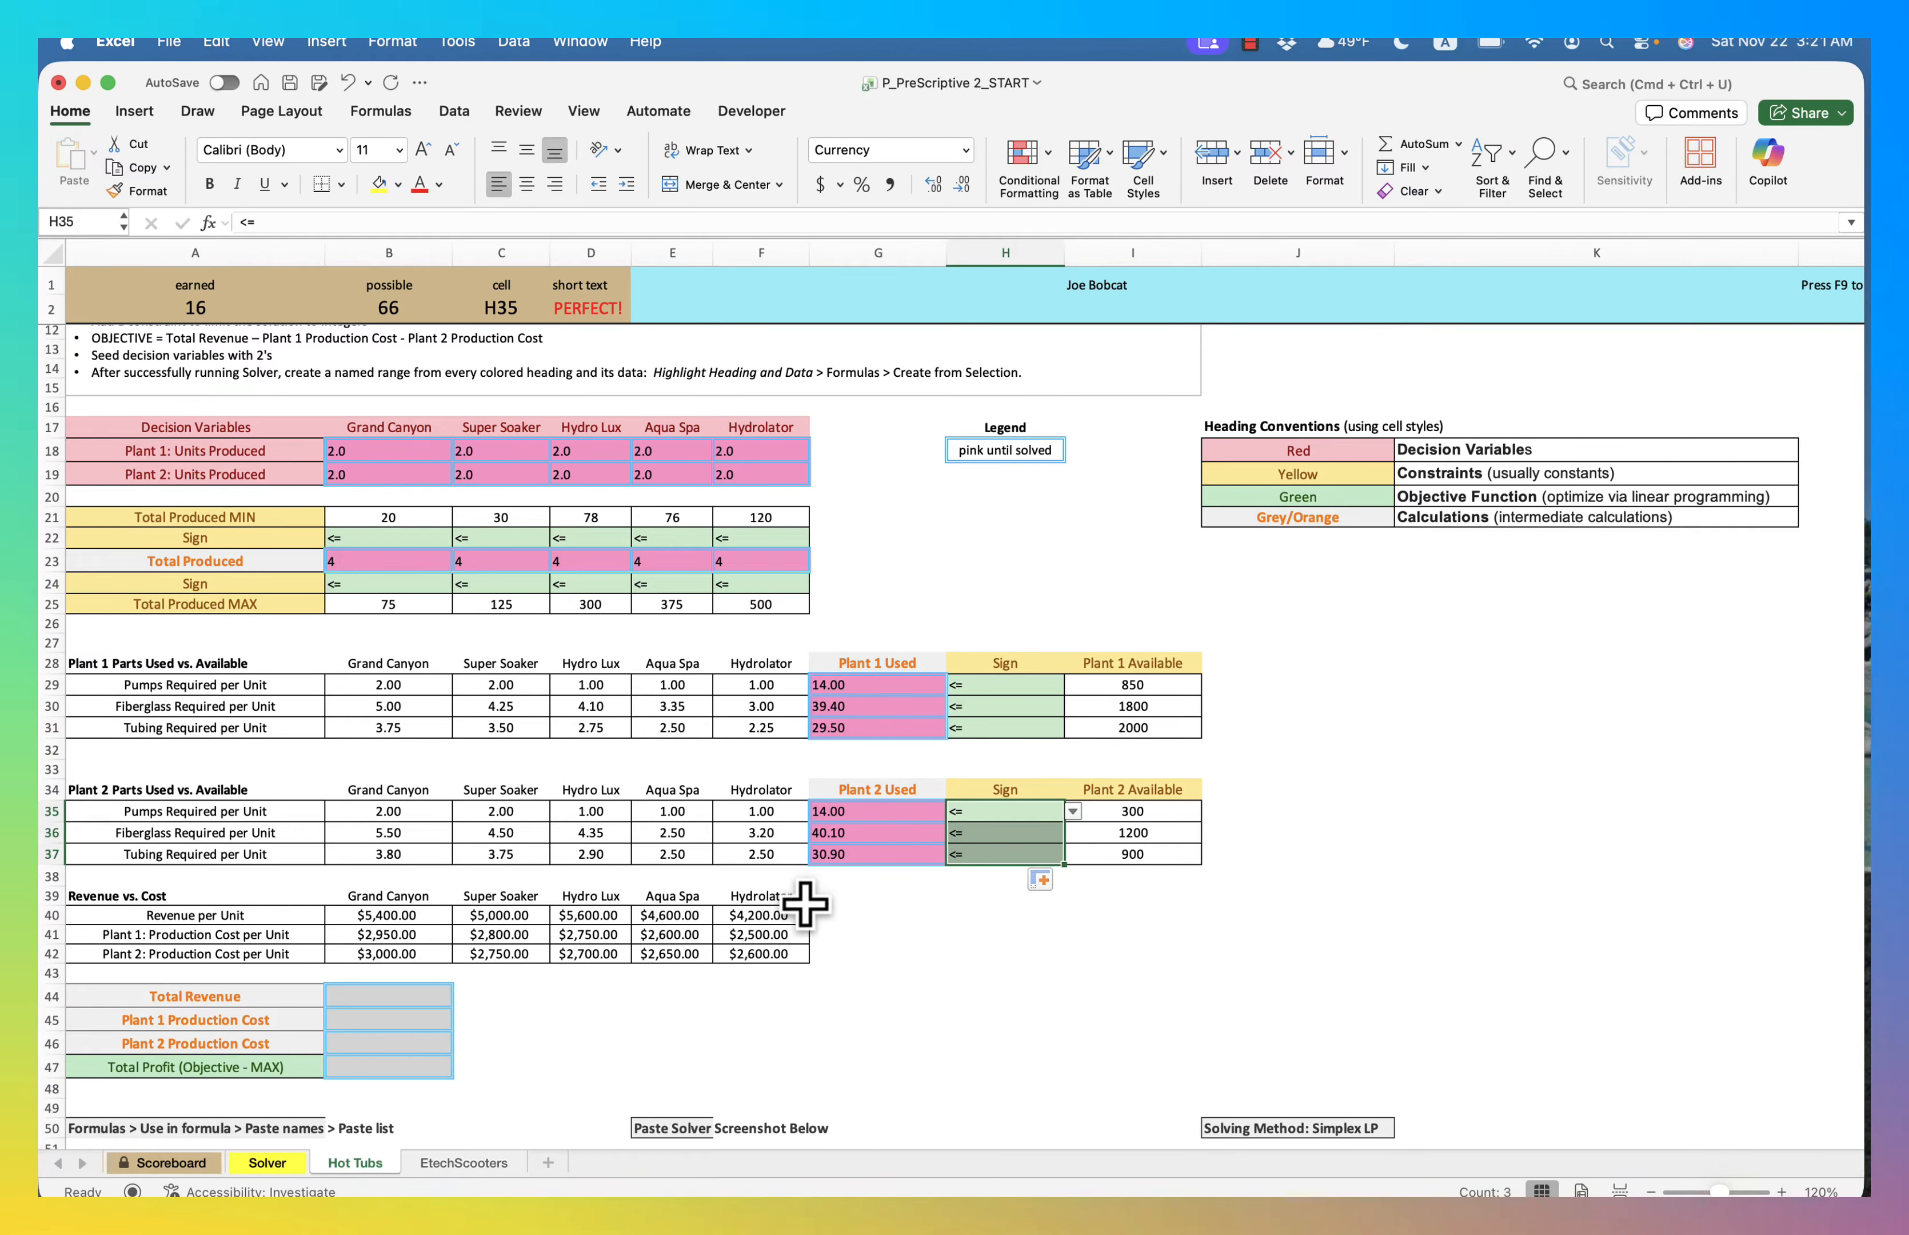
# Calculate Total Revenue in B44 with =SUMPRODUCT(B23:F23,B40:F40), multiplying total units produced by revenue per unit
pyautogui.click(378, 997)
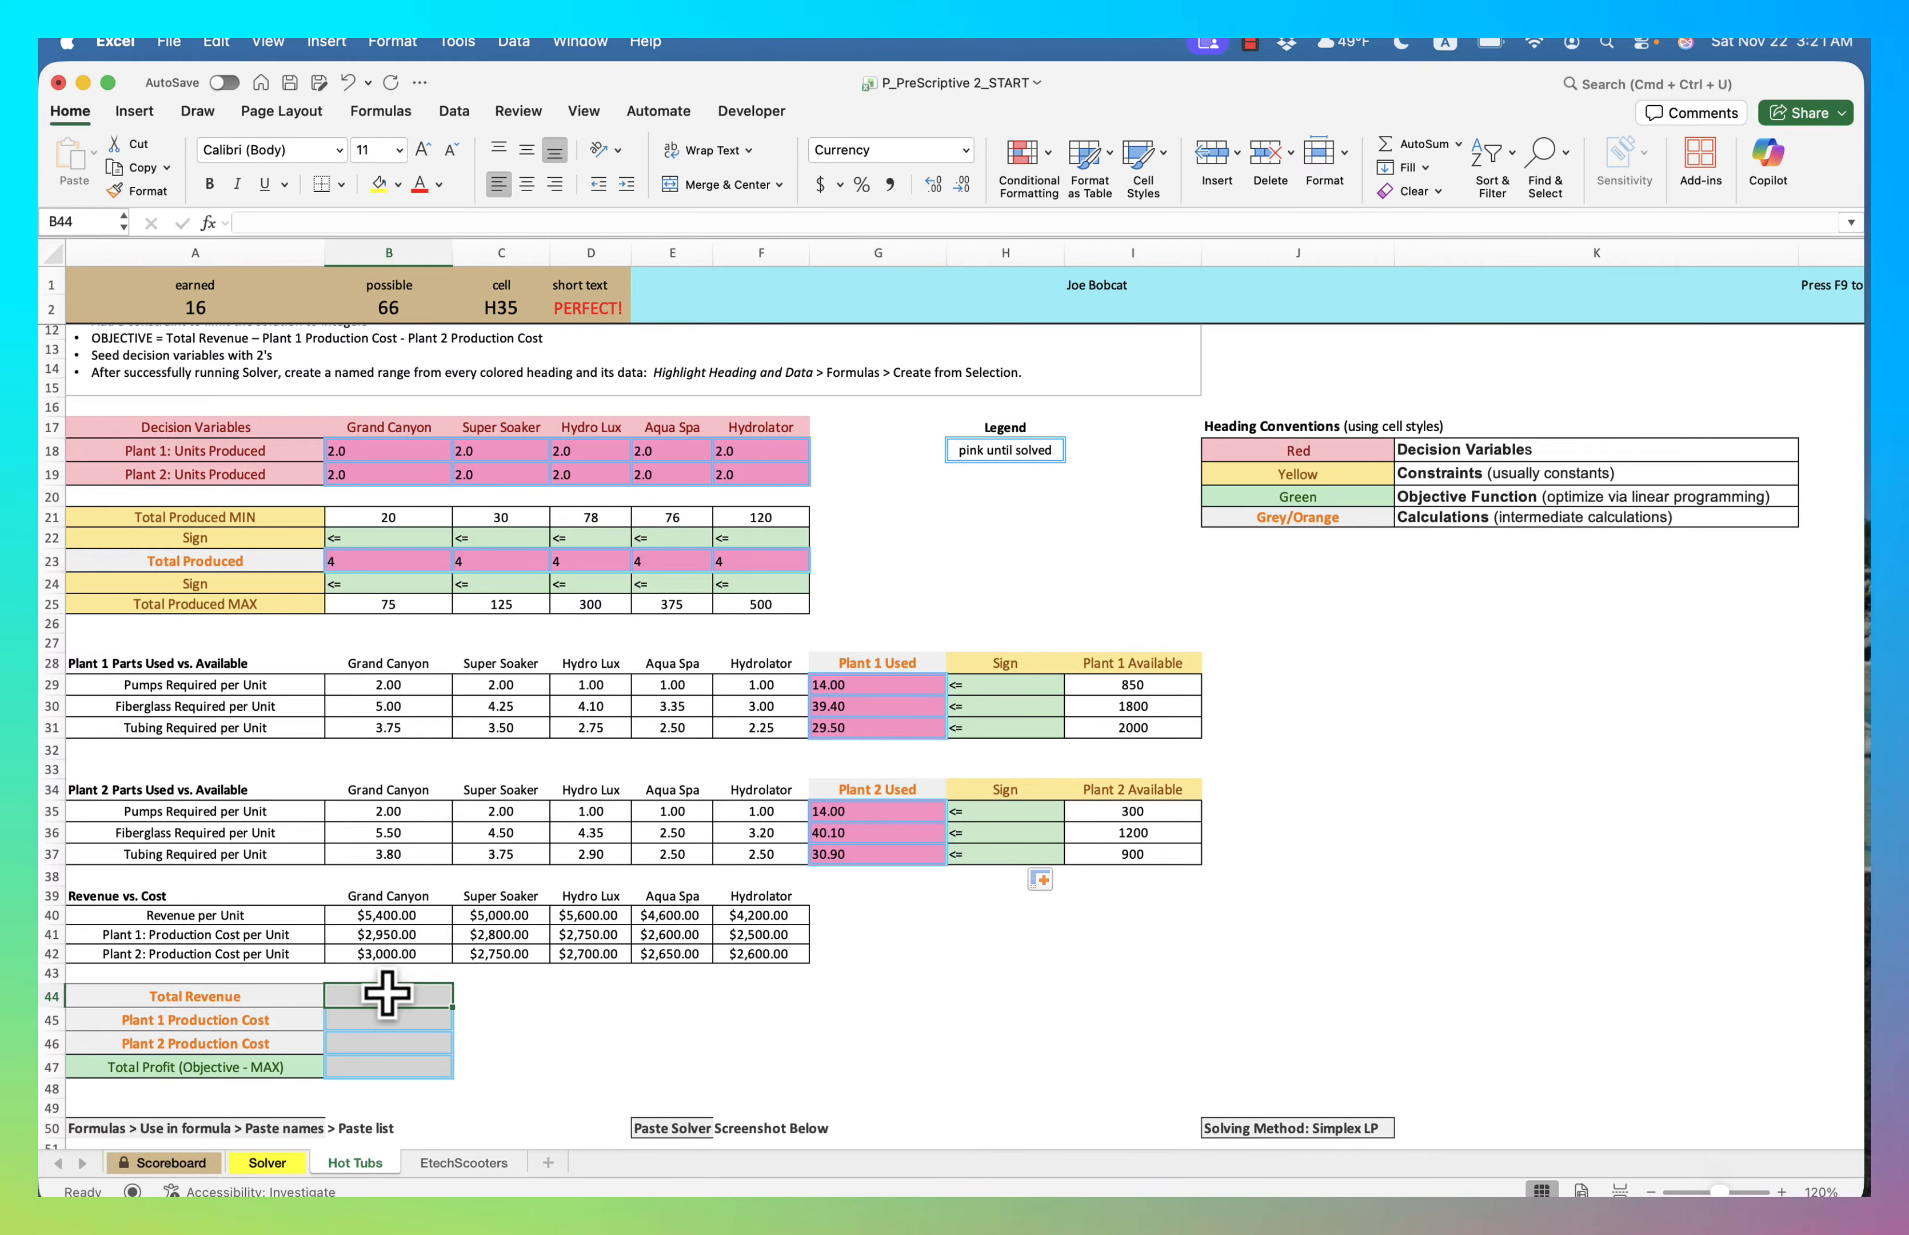
pyautogui.write('=')
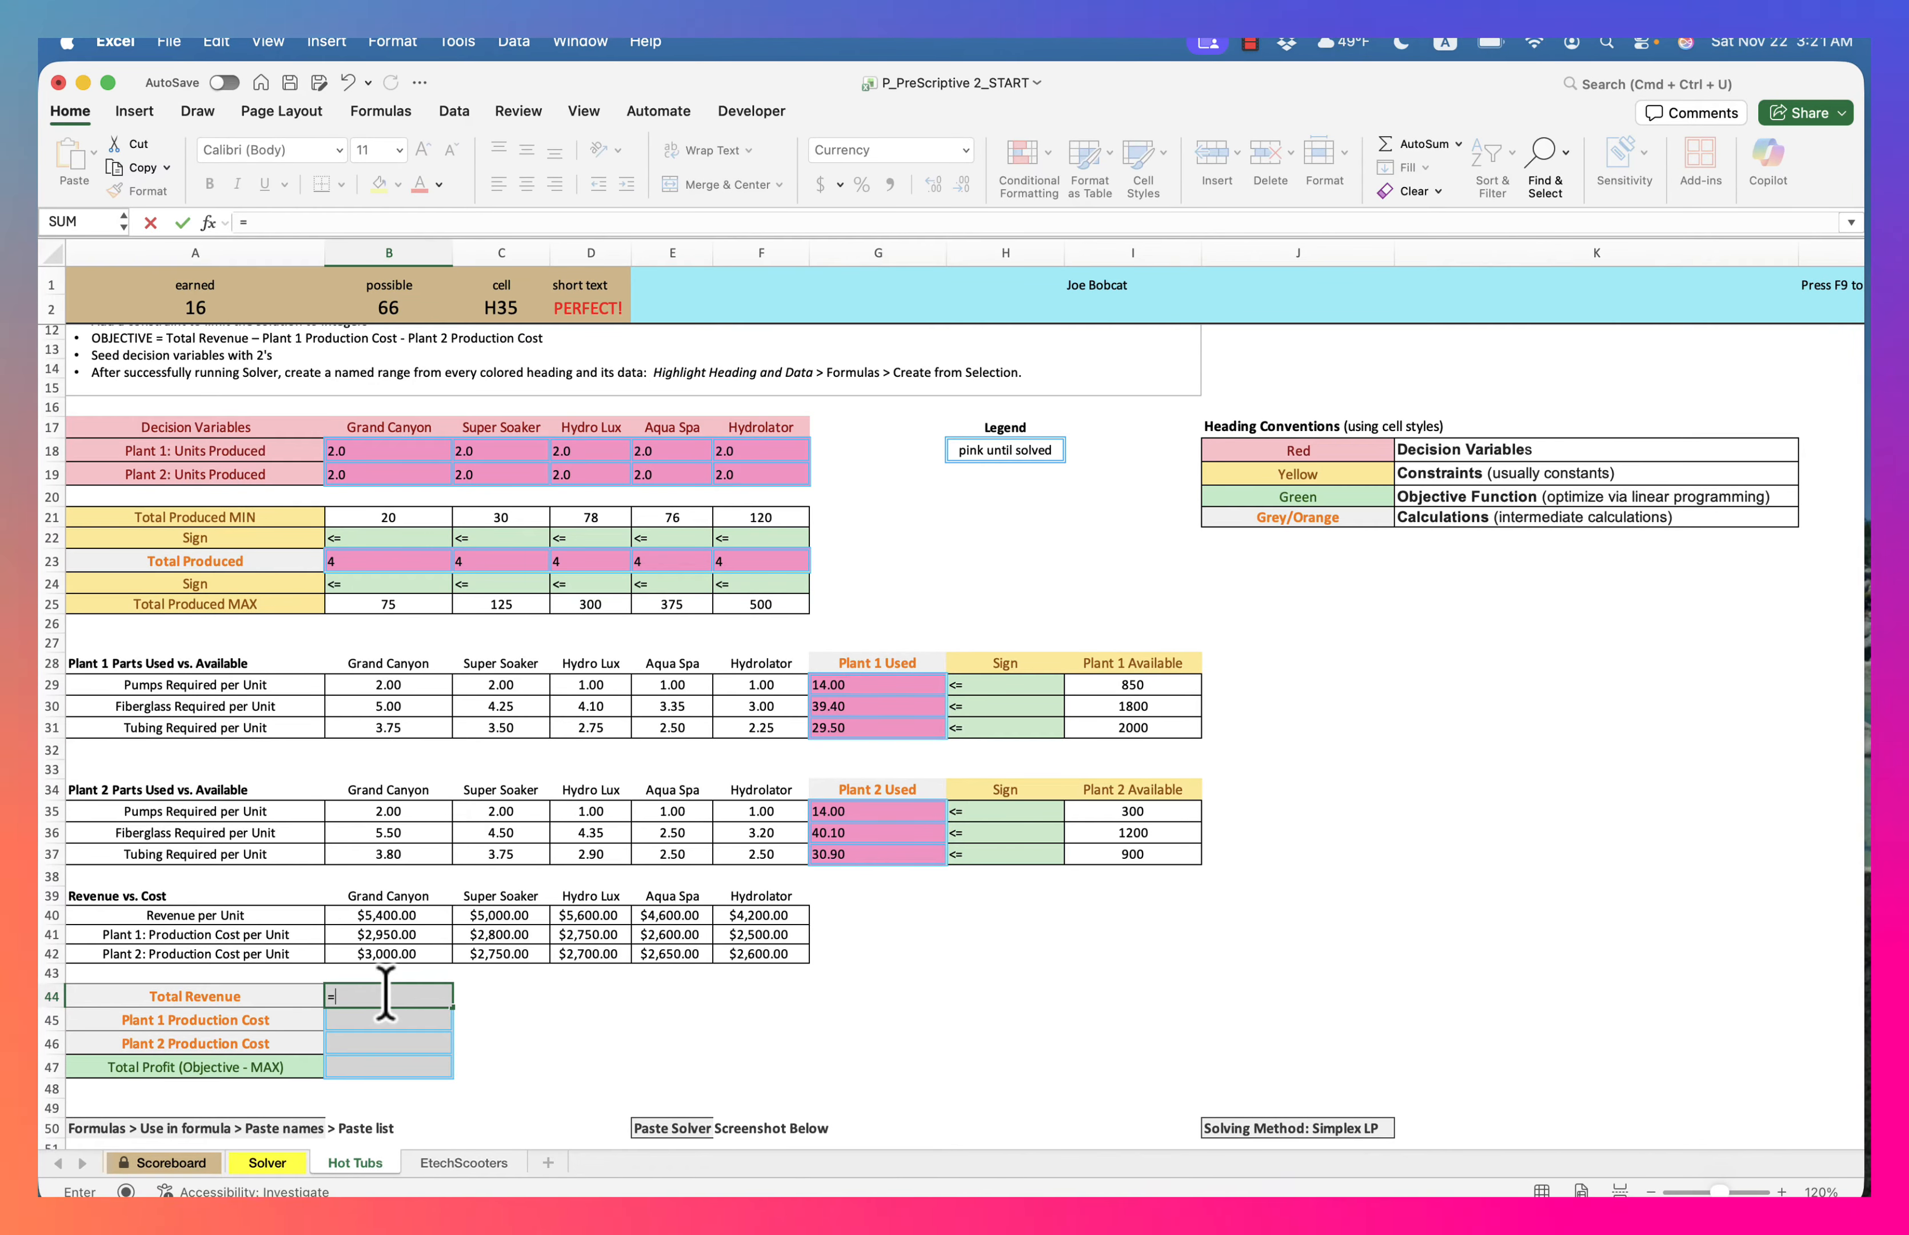
pyautogui.write('sump')
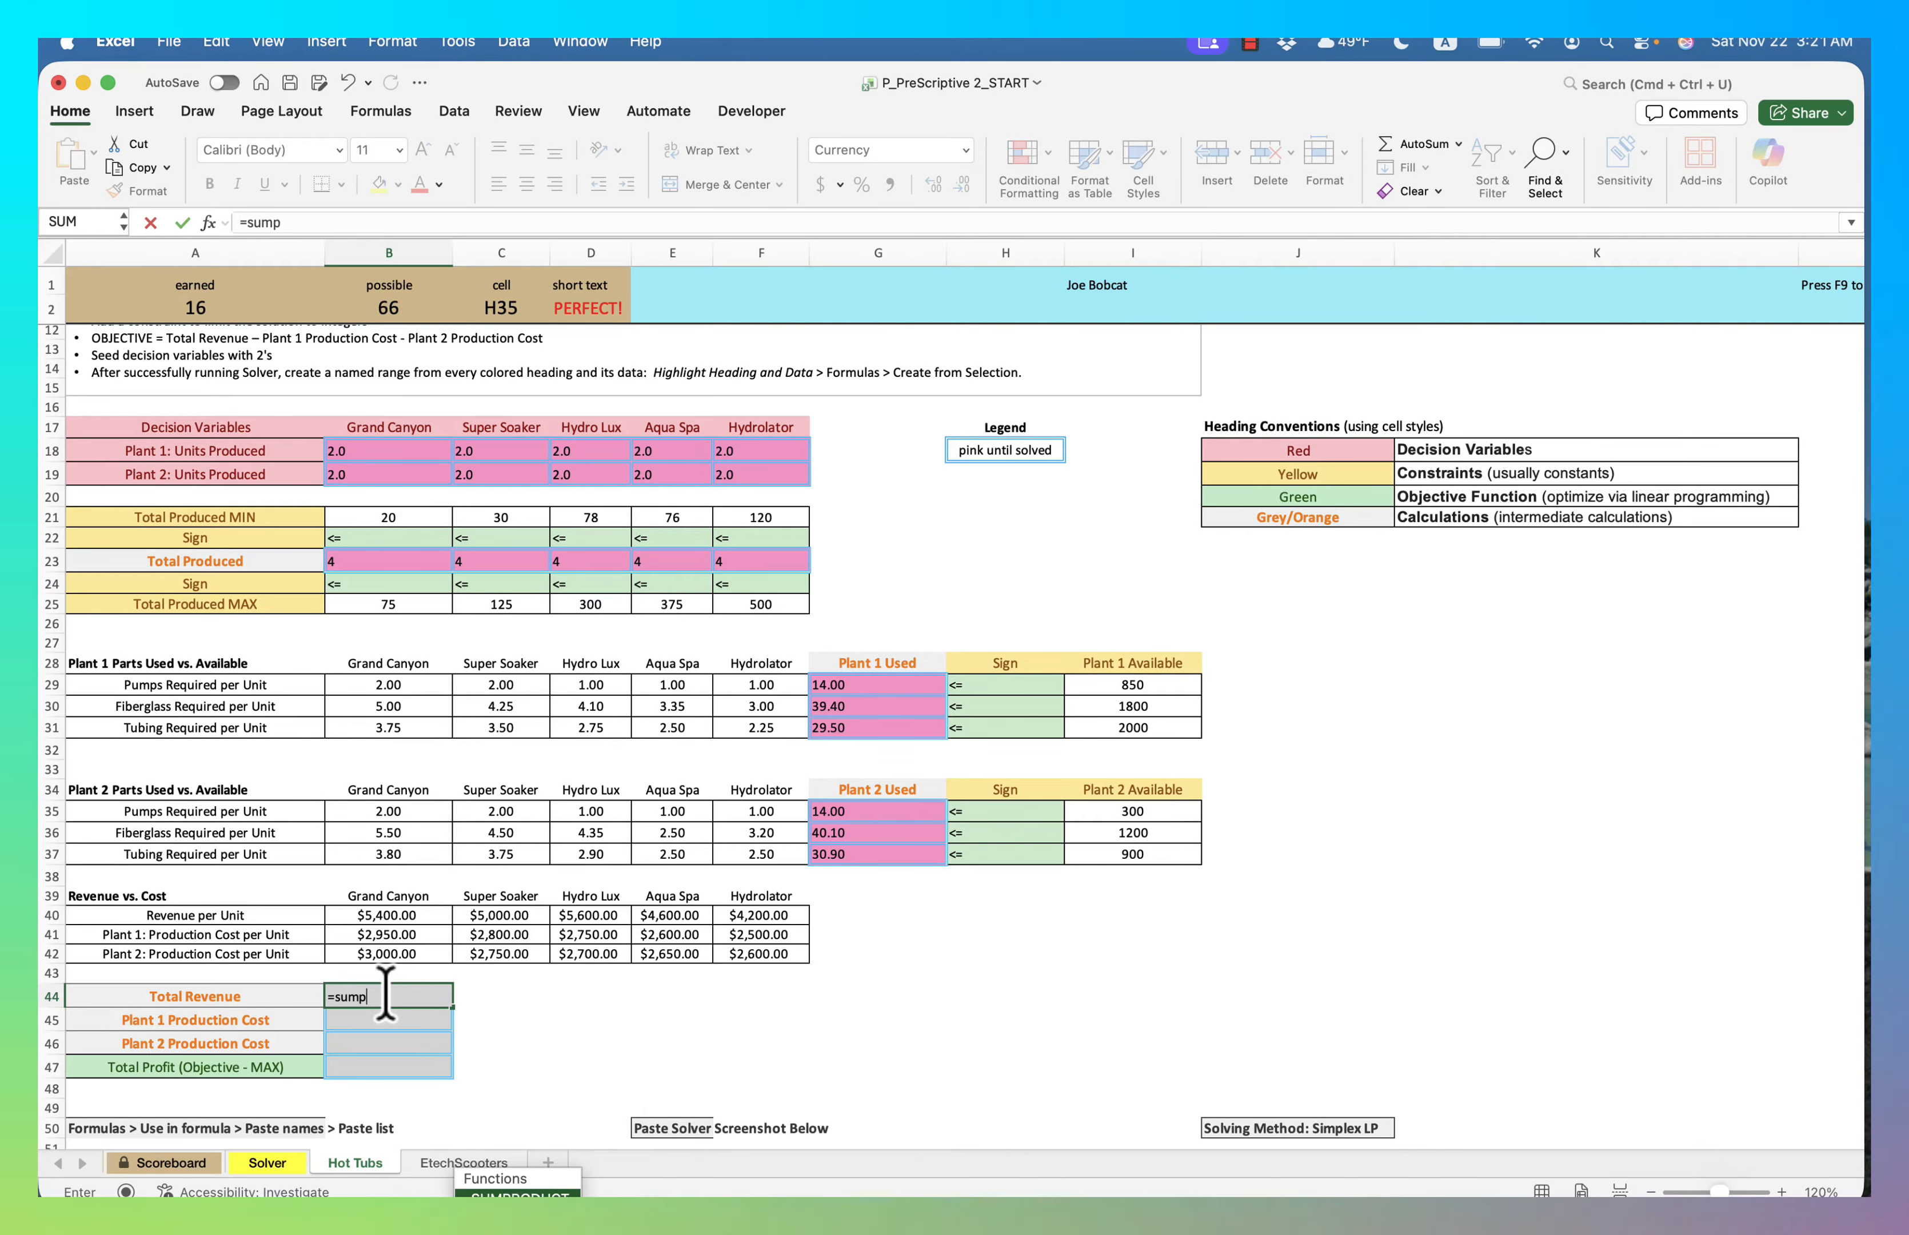
pyautogui.write('roduct(')
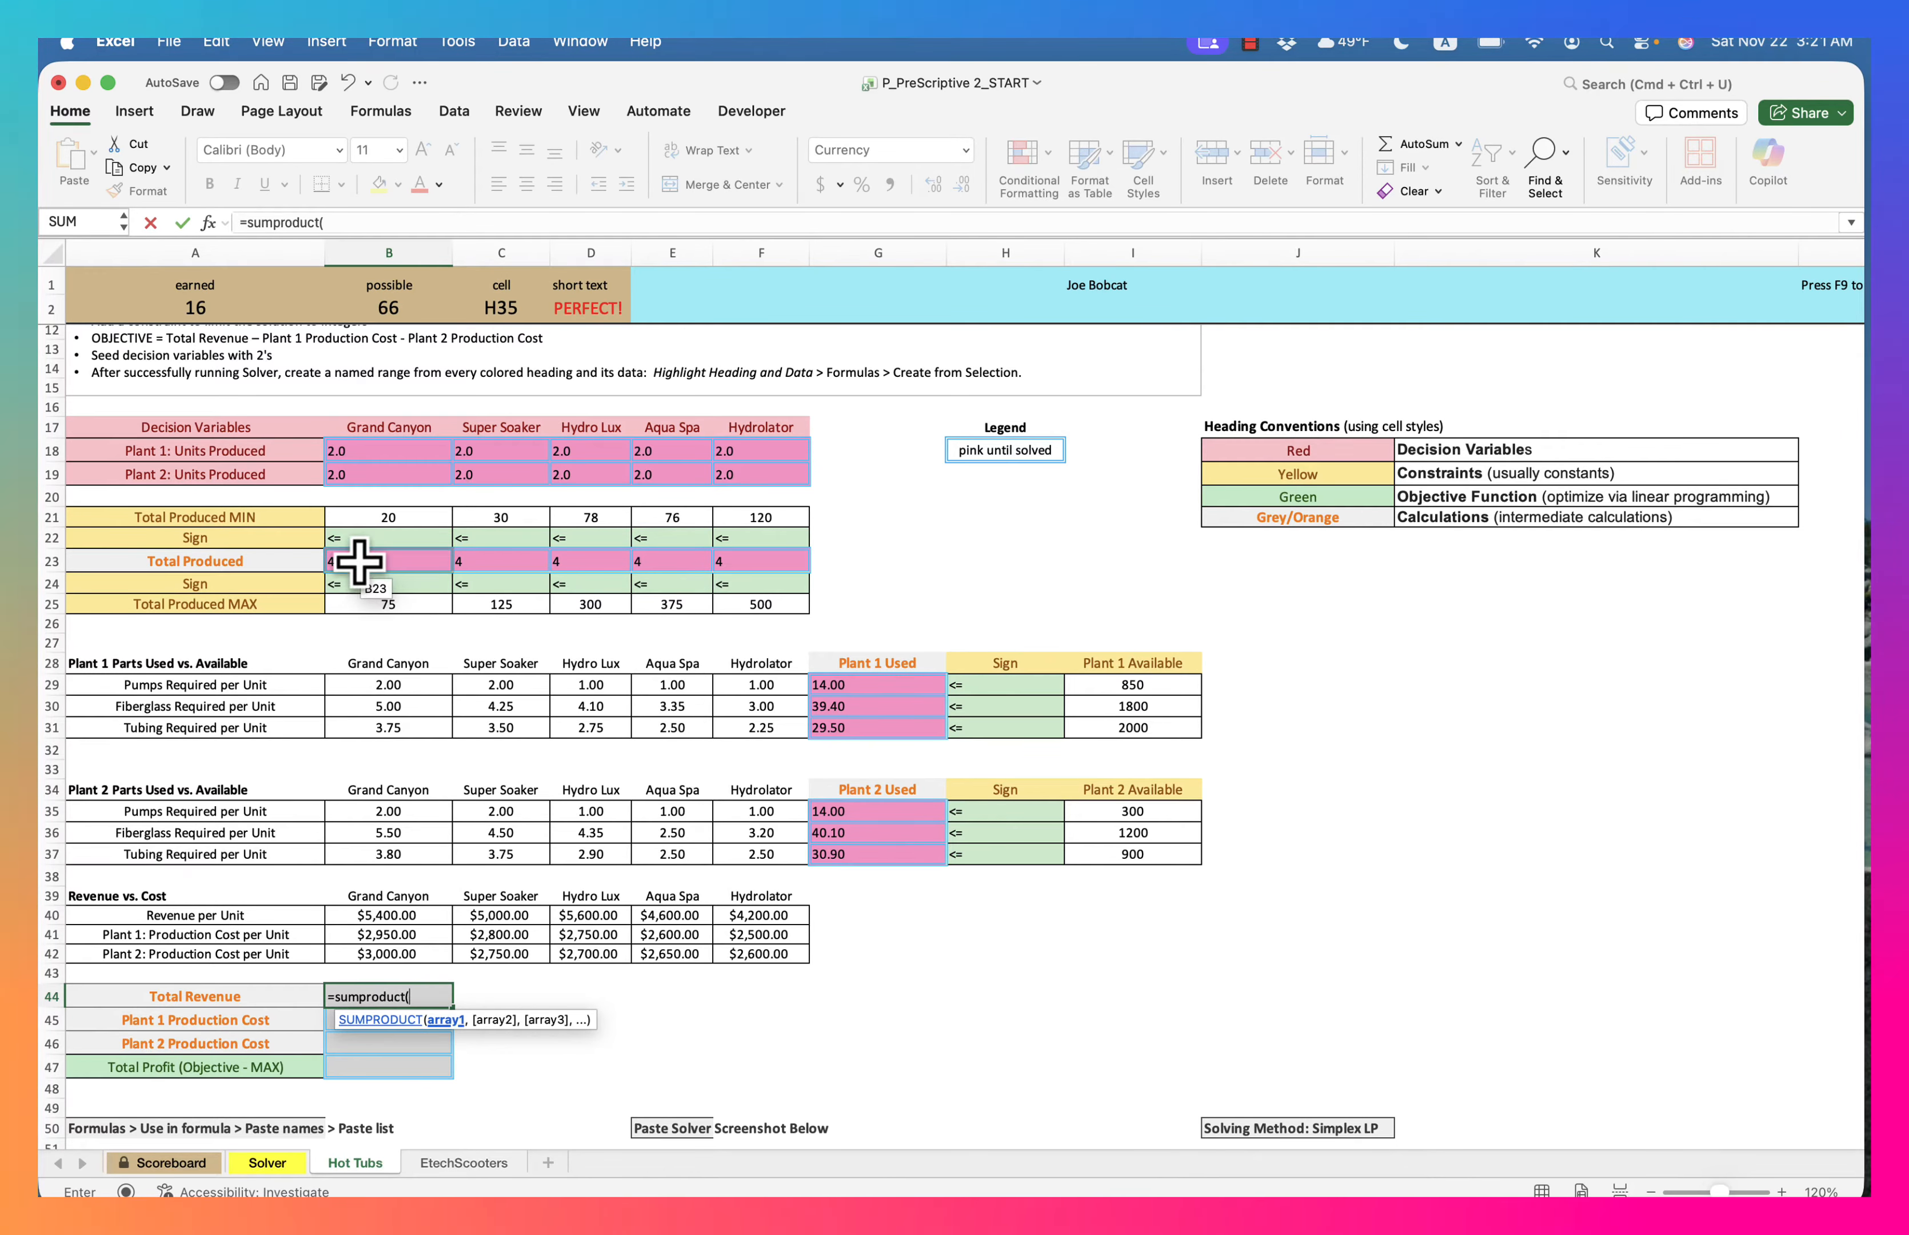
pyautogui.moveTo(359, 561); pyautogui.dragTo(766, 559)
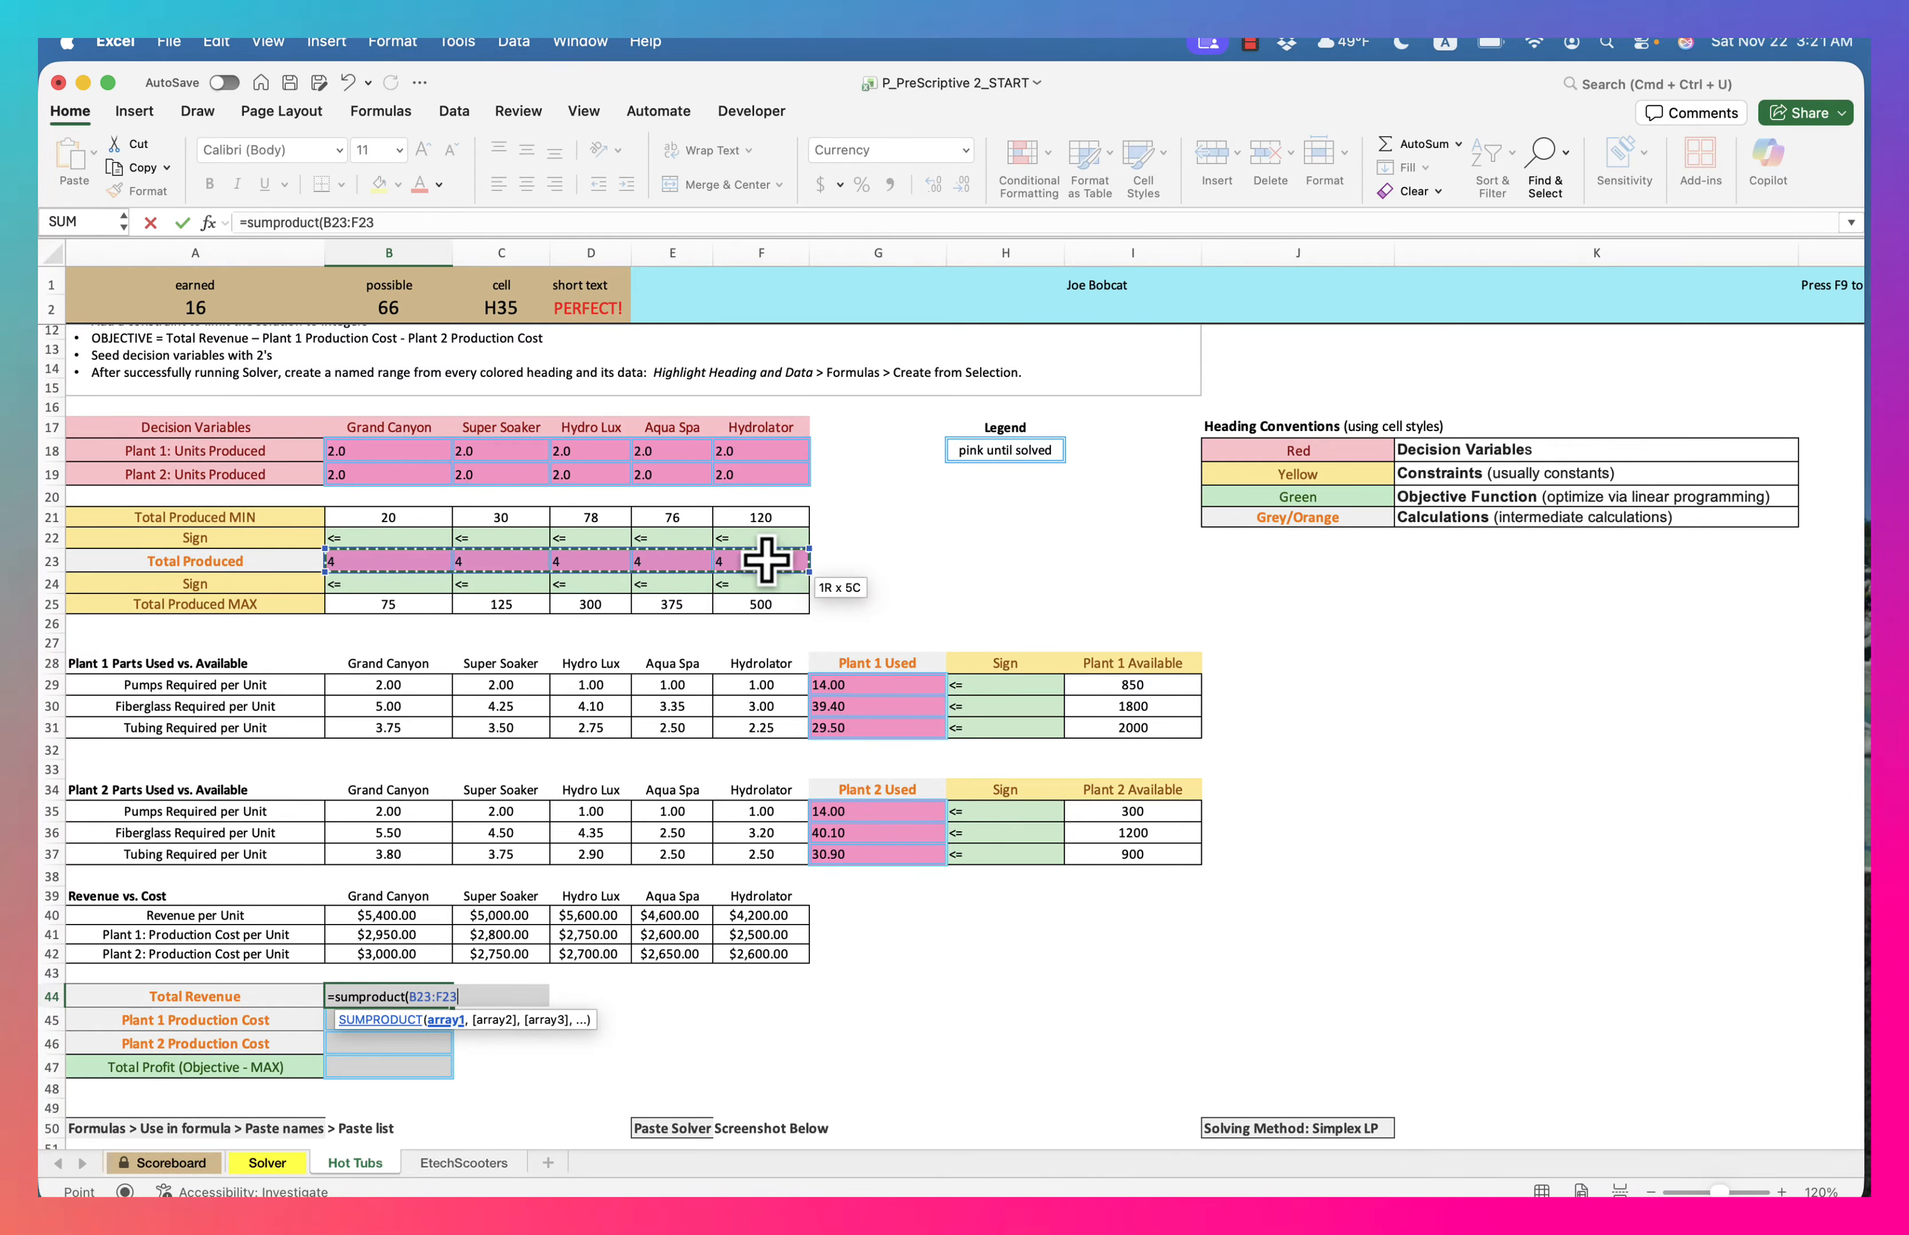
pyautogui.write(',')
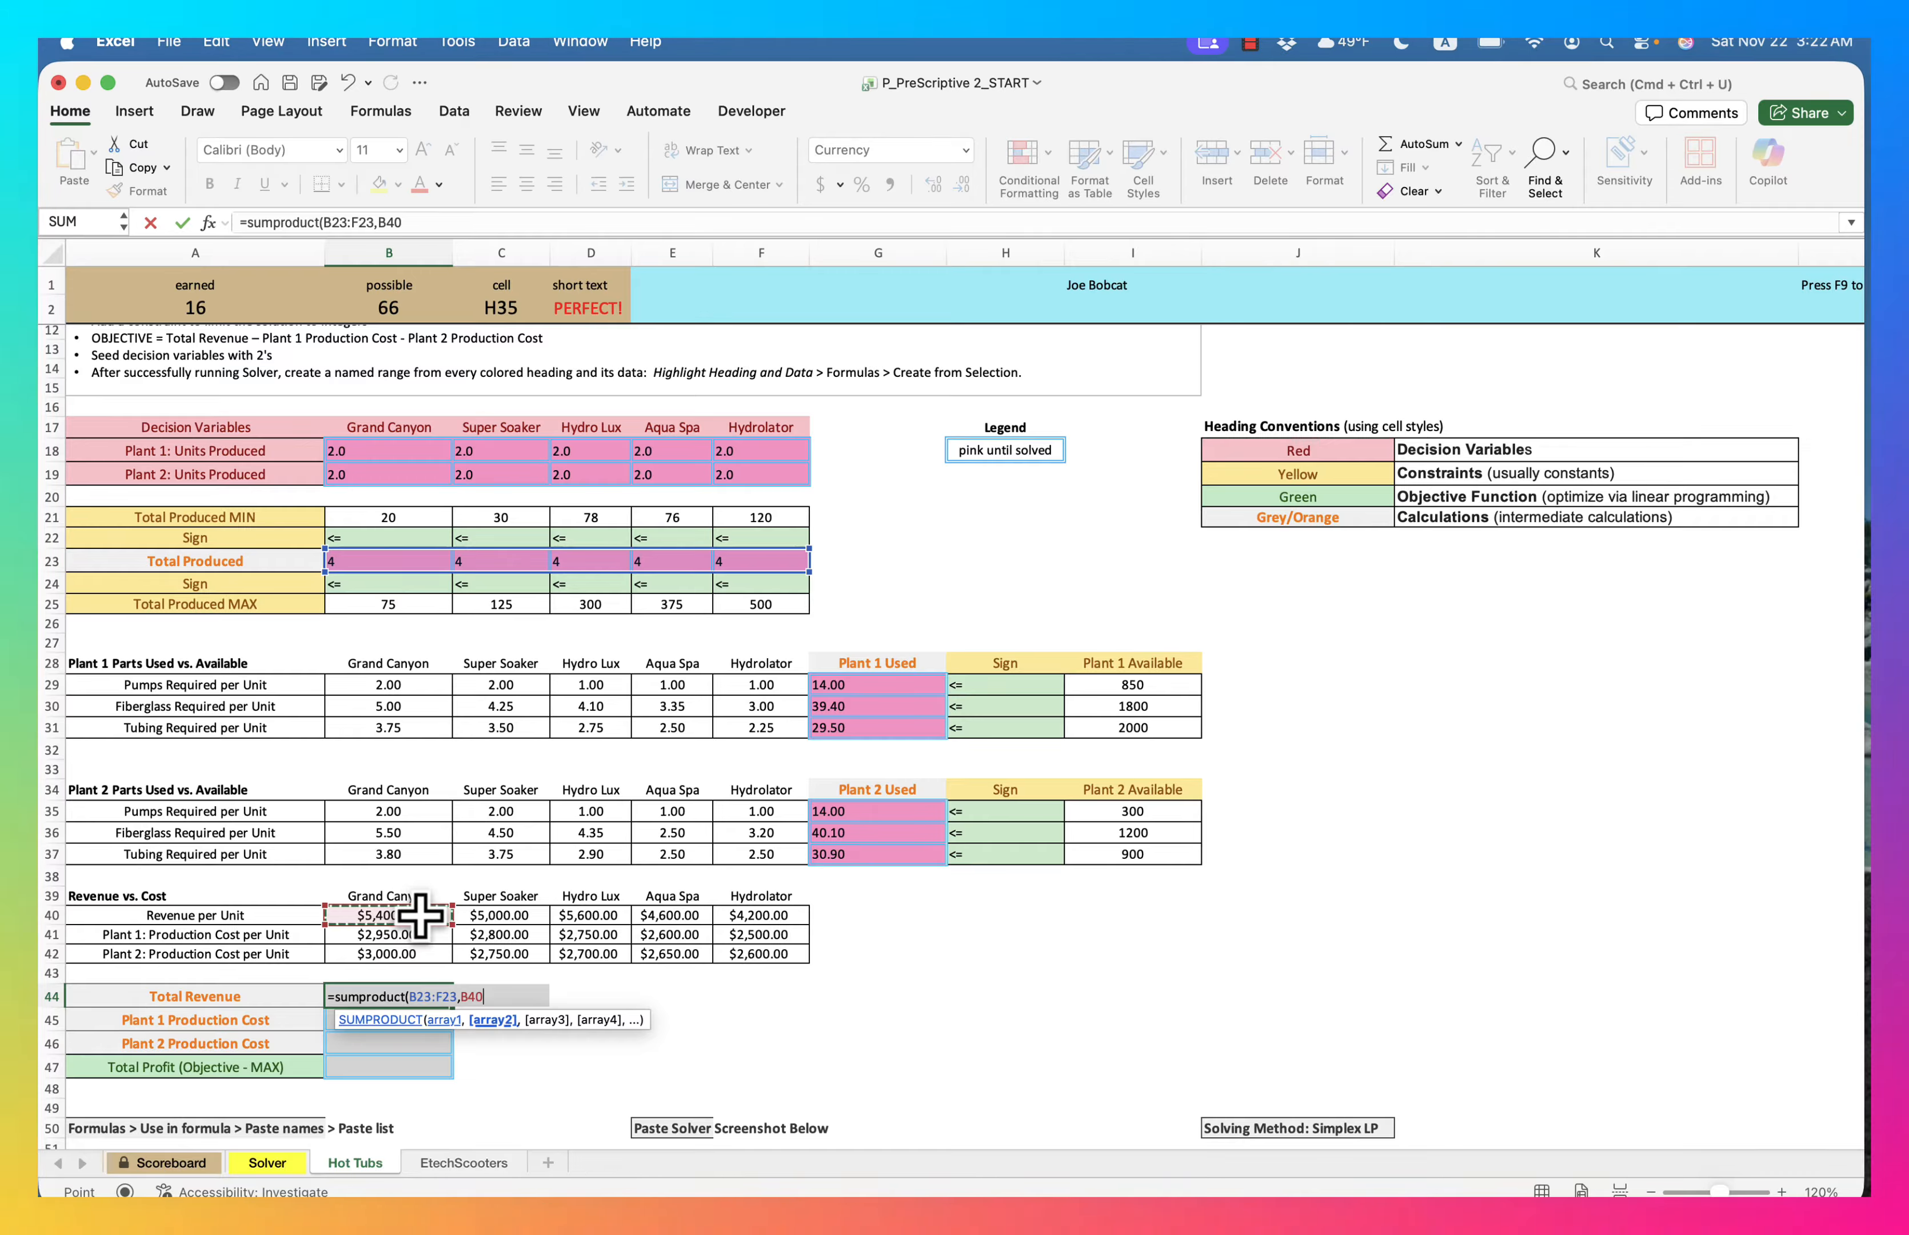
pyautogui.moveTo(419, 914); pyautogui.dragTo(759, 913)
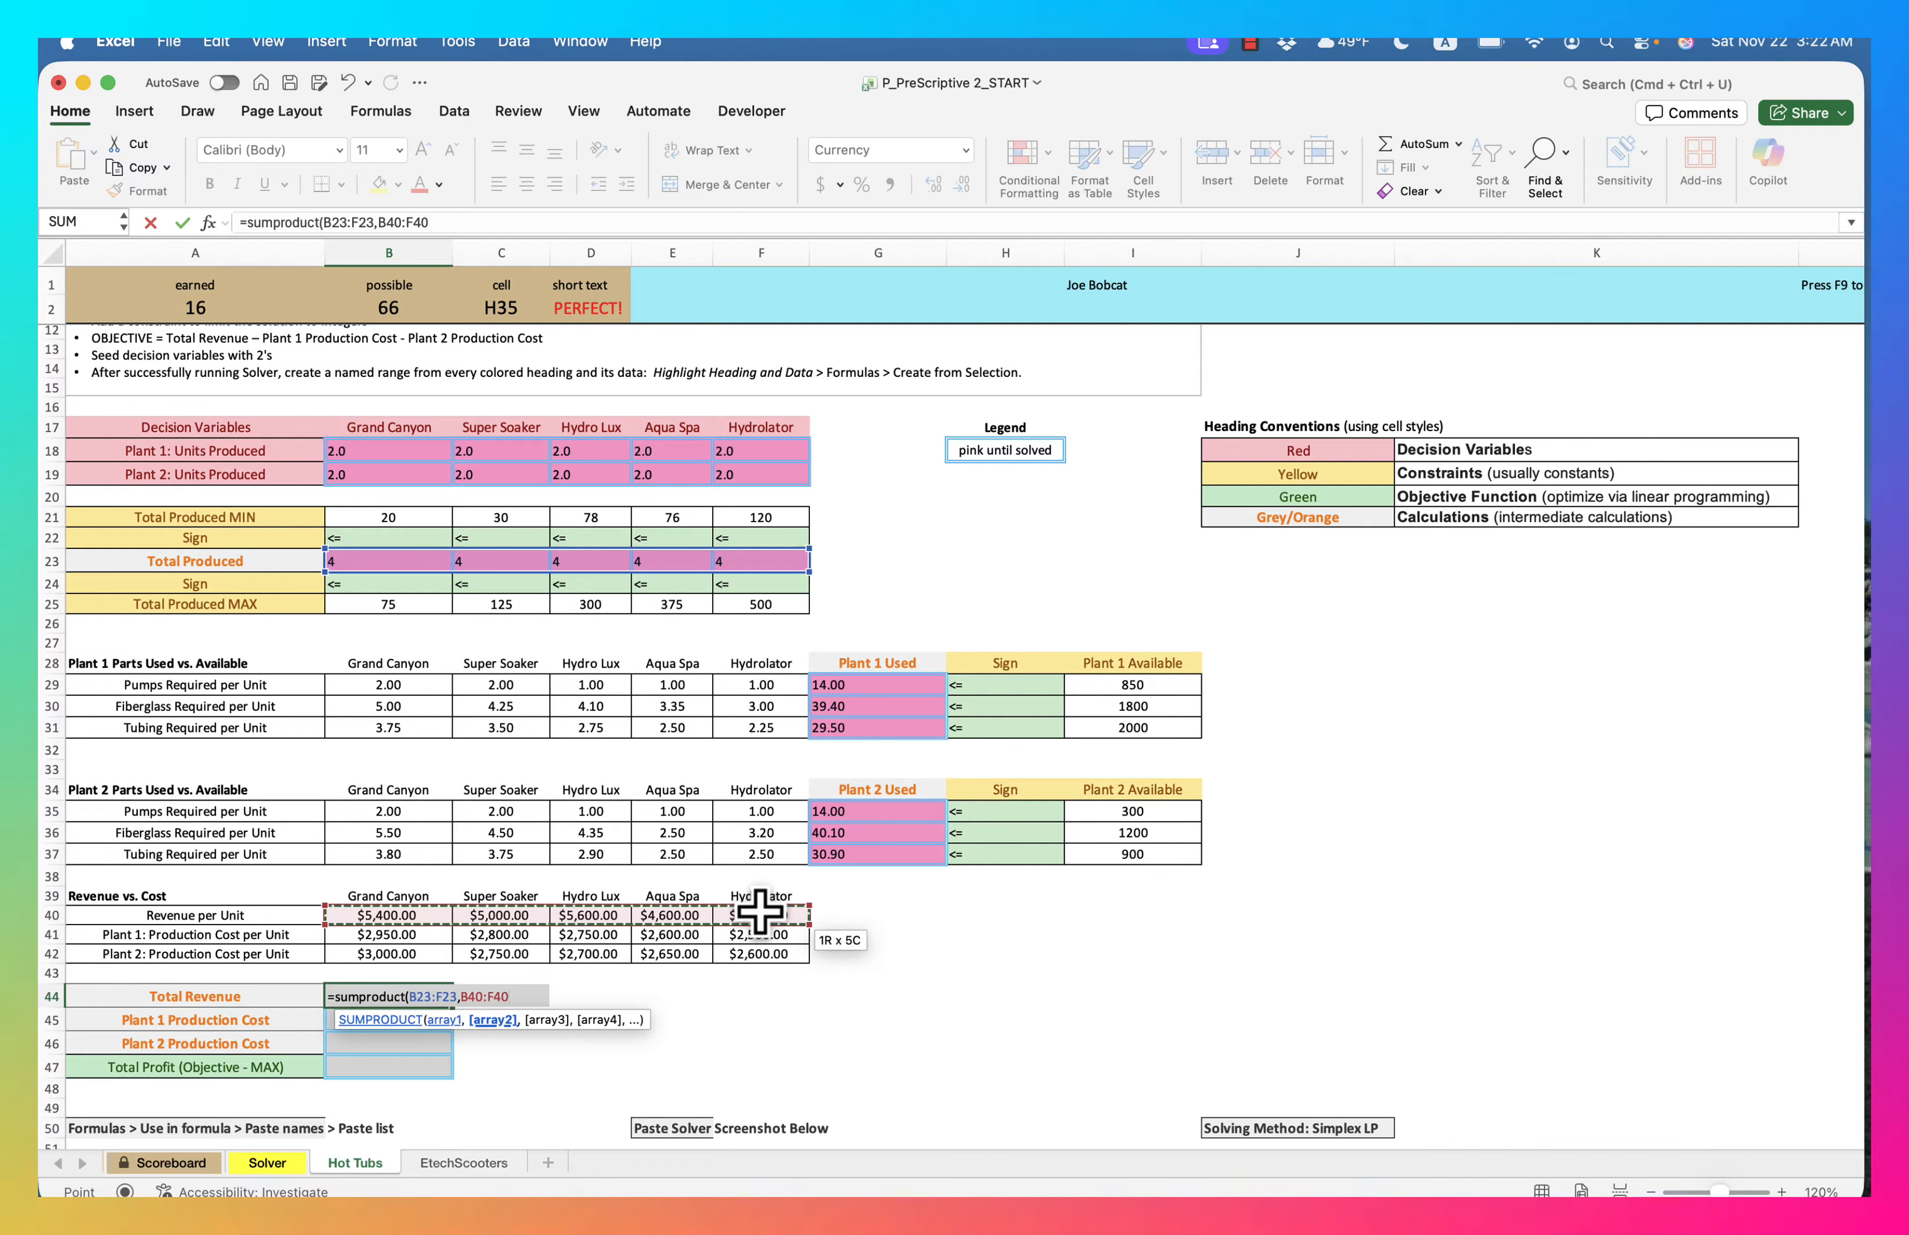
pyautogui.press('Return')
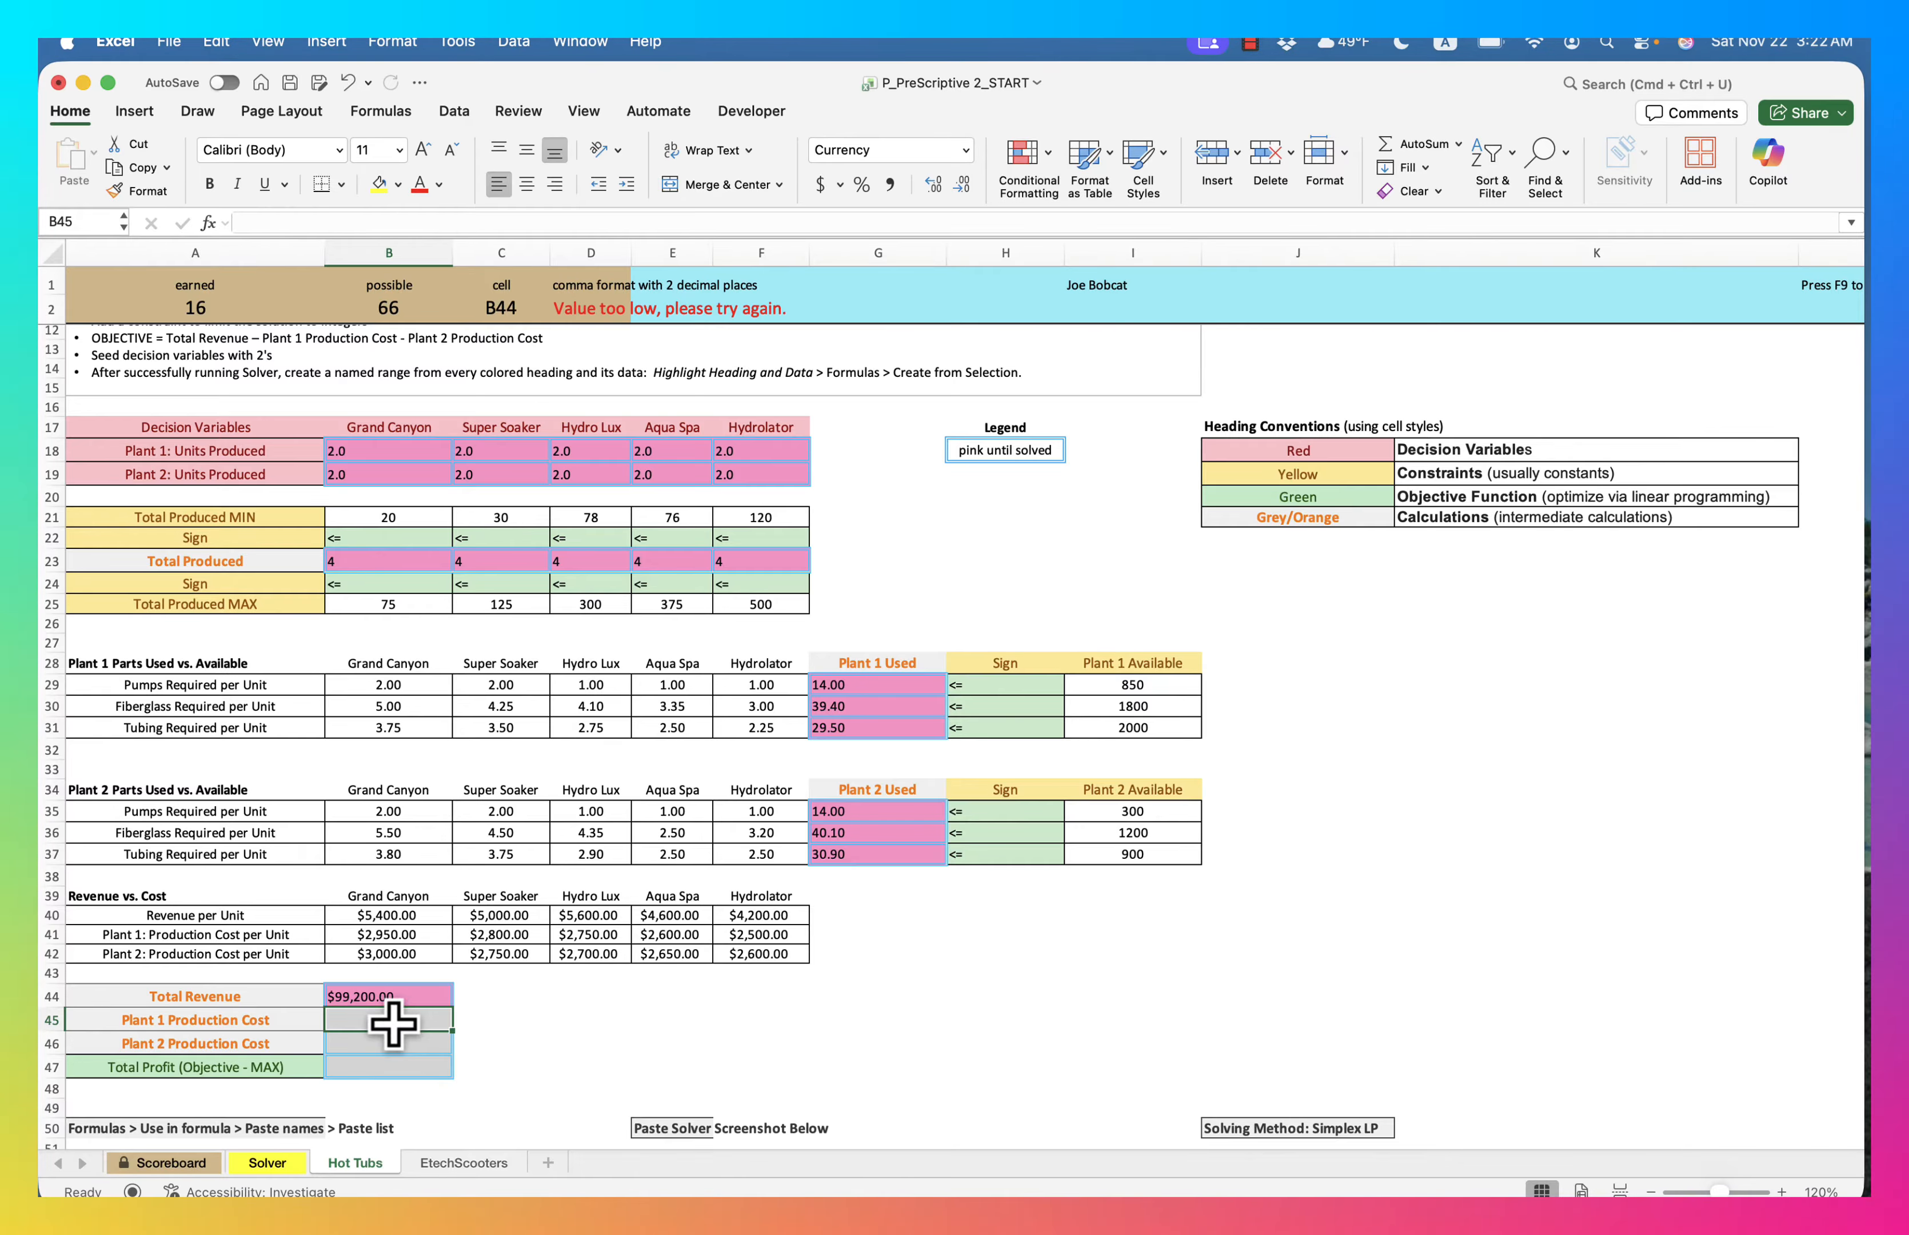
# Calculate Plant 1 Production Cost in B45 with =SUMPRODUCT(B18:F18,B41:F41)
pyautogui.write('=sumproduct')
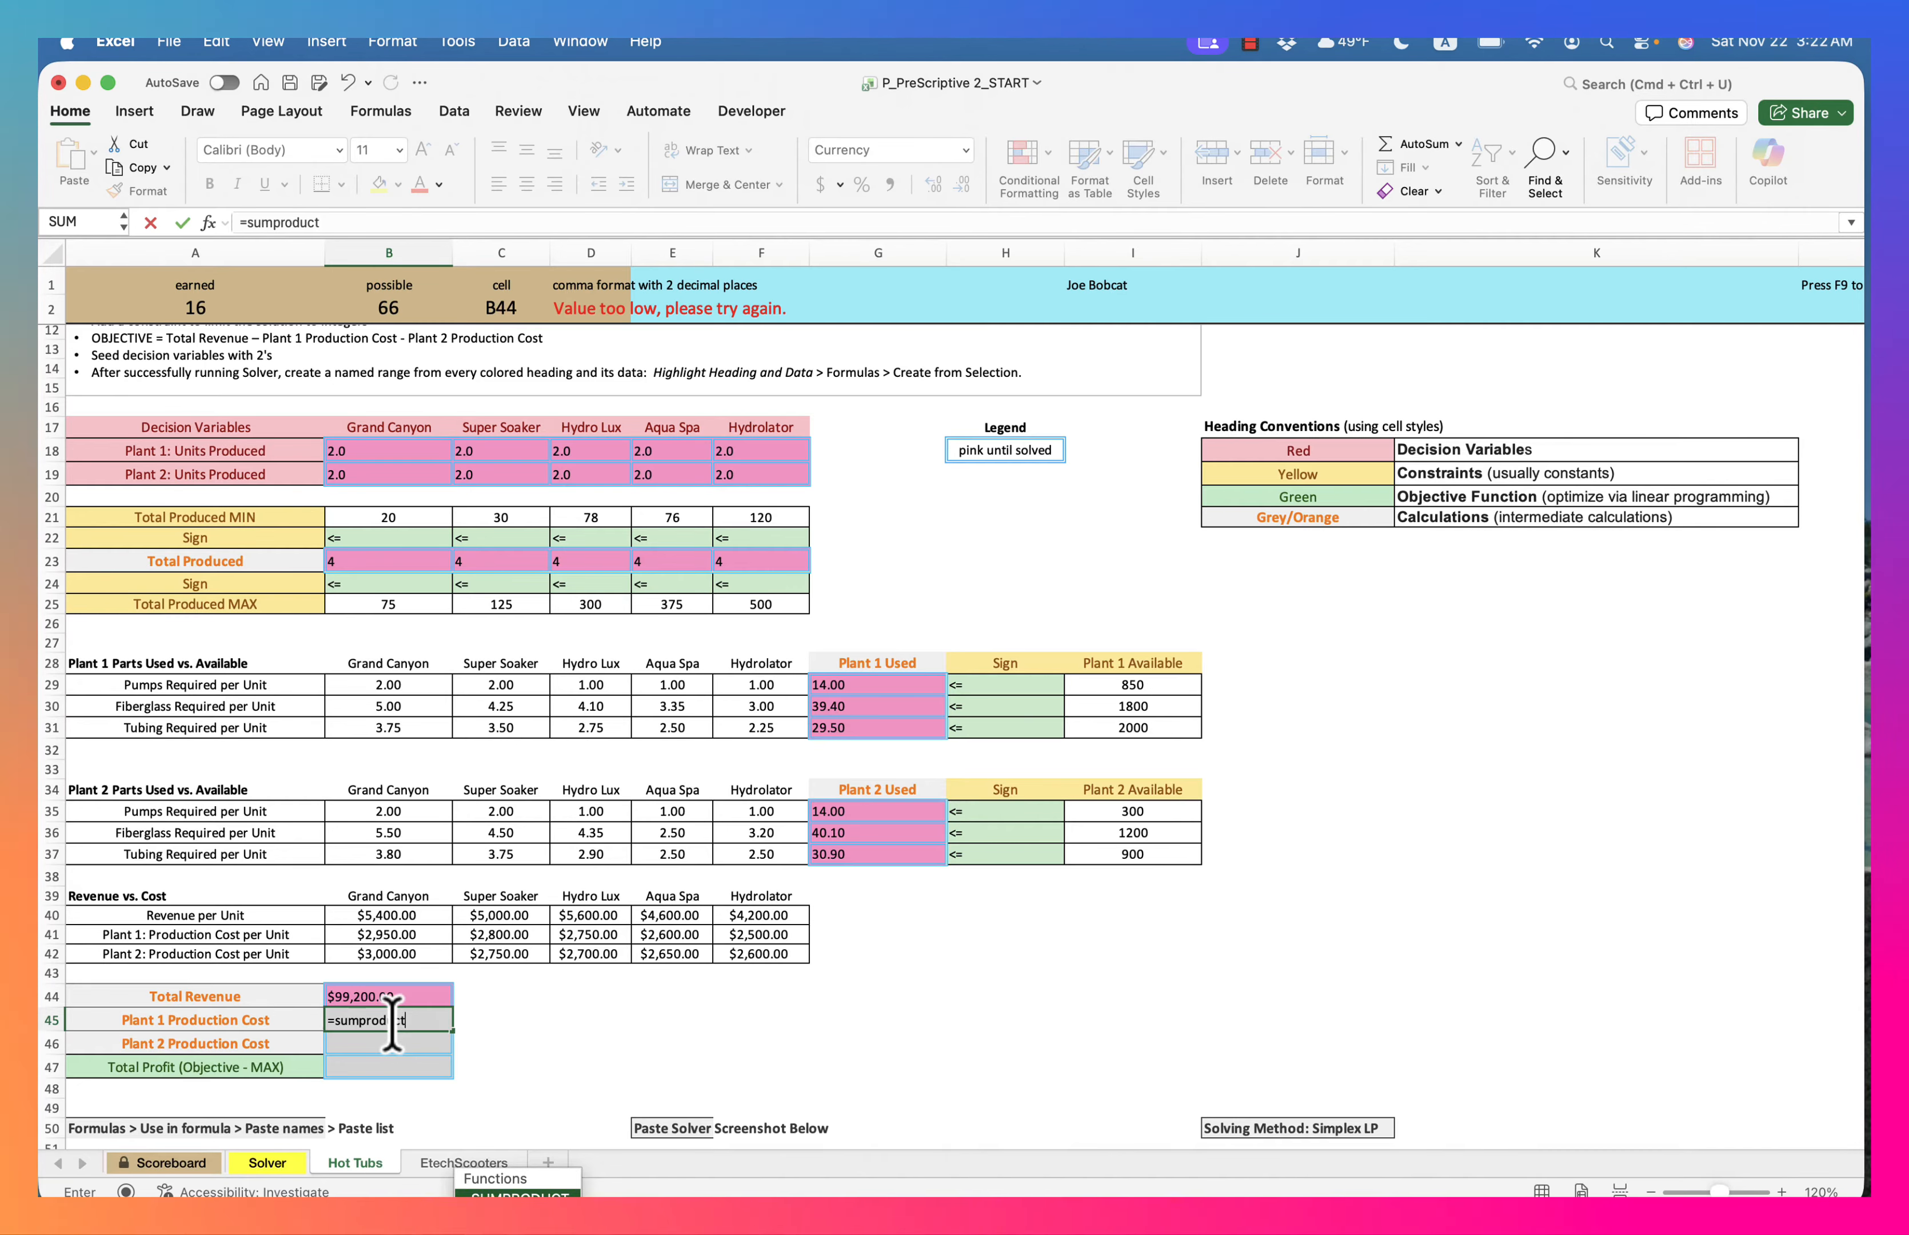
pyautogui.press('Tab')
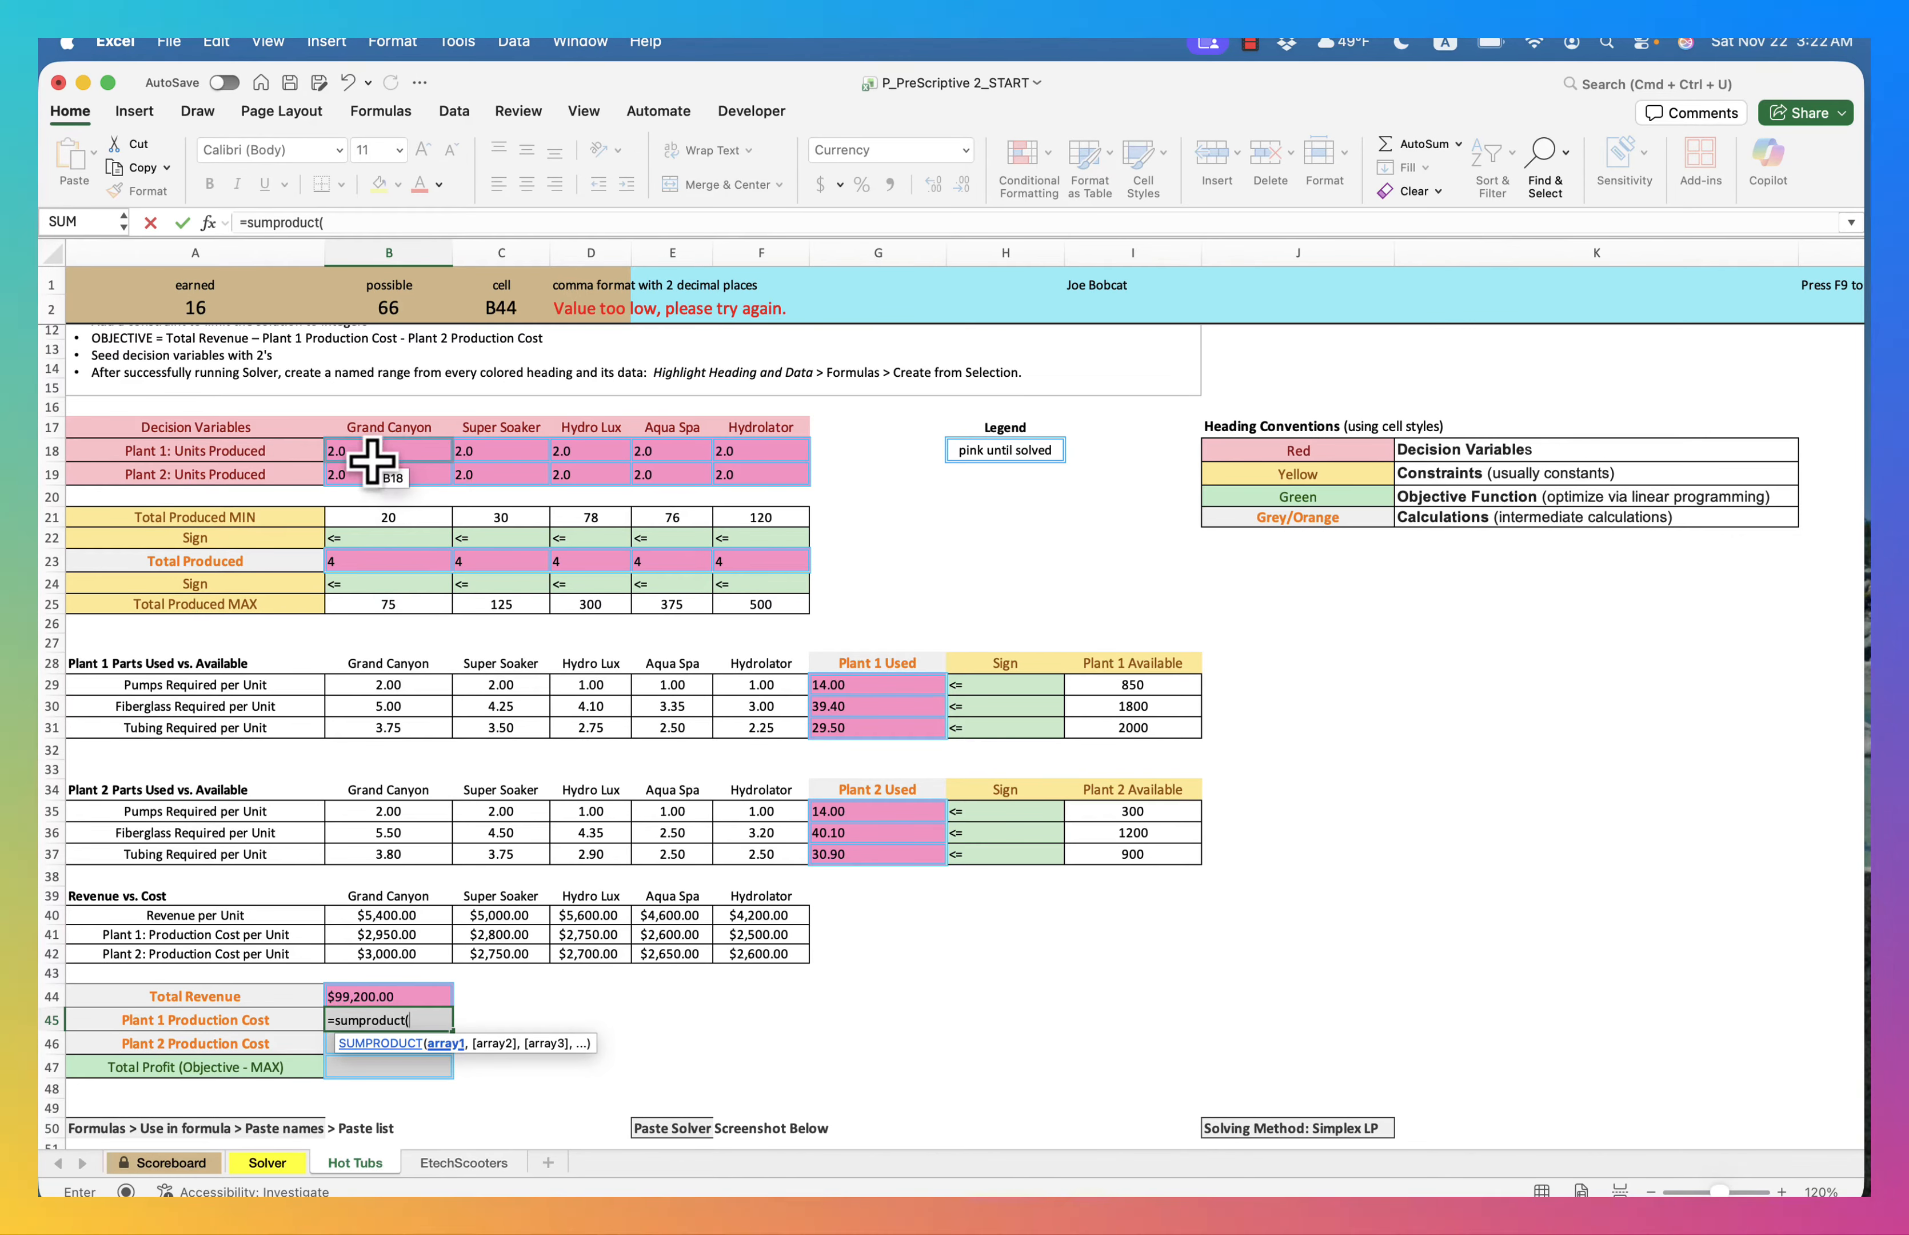
pyautogui.moveTo(373, 448); pyautogui.dragTo(748, 447)
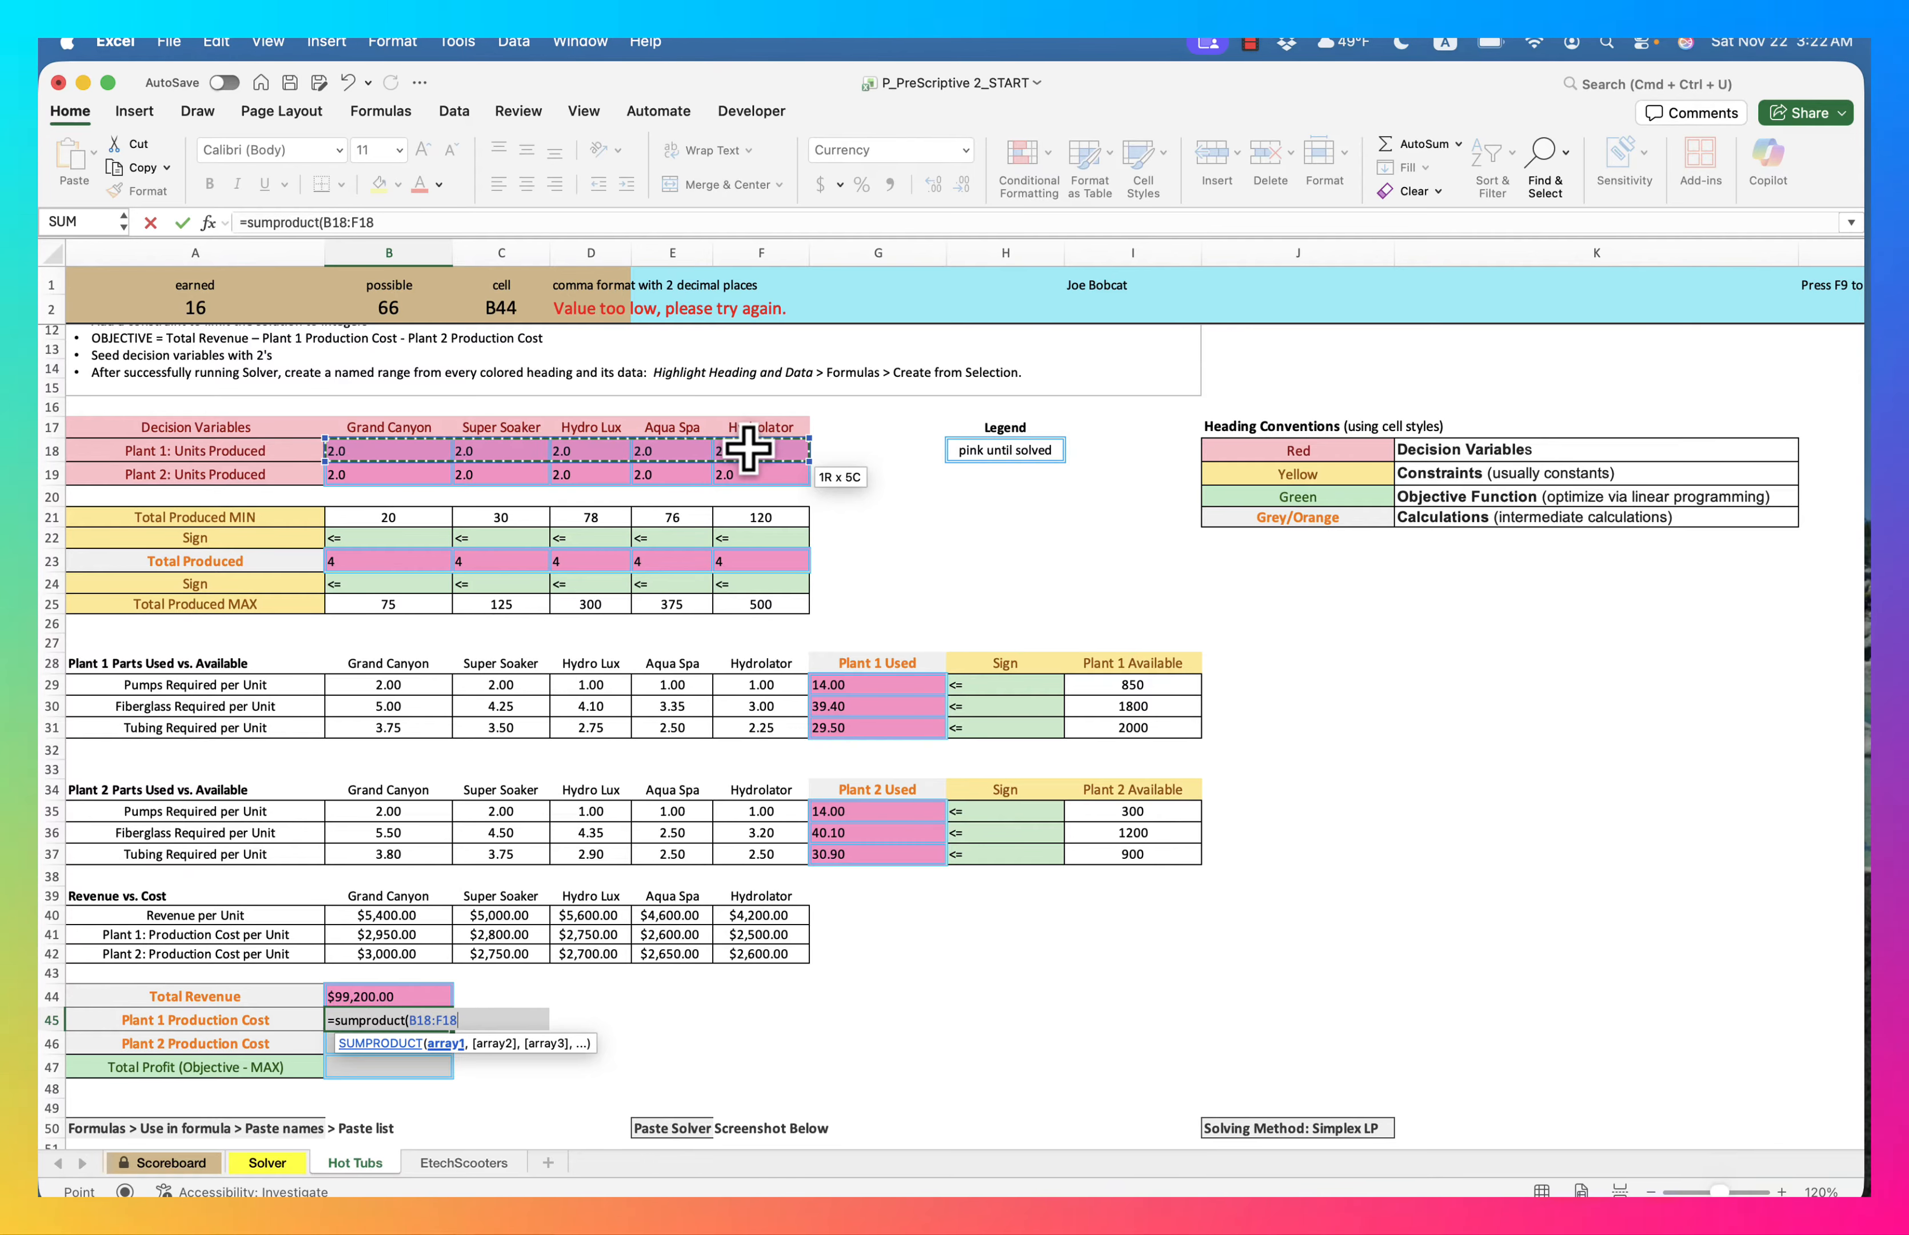
pyautogui.write(',')
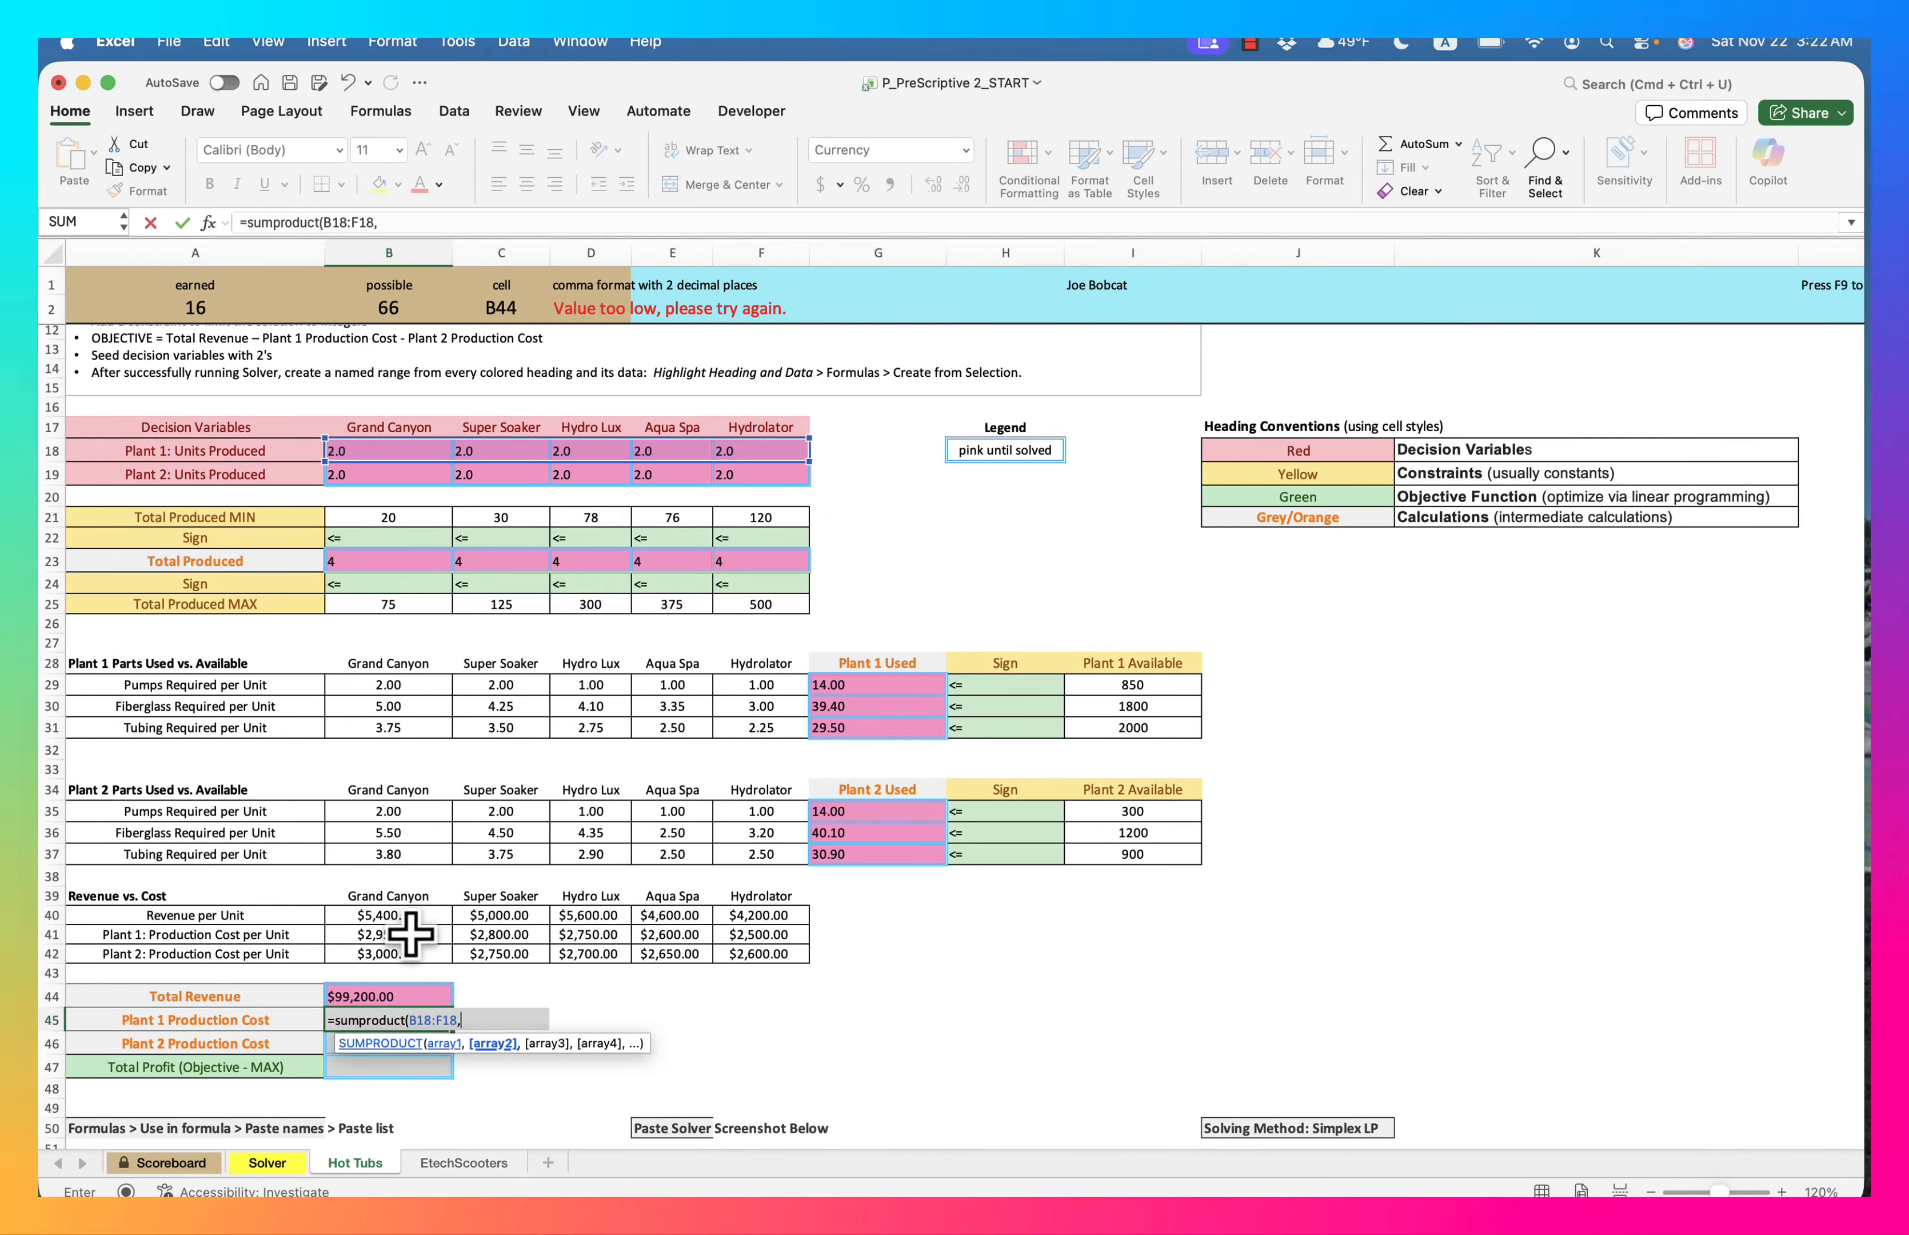
pyautogui.moveTo(385, 934); pyautogui.dragTo(746, 934)
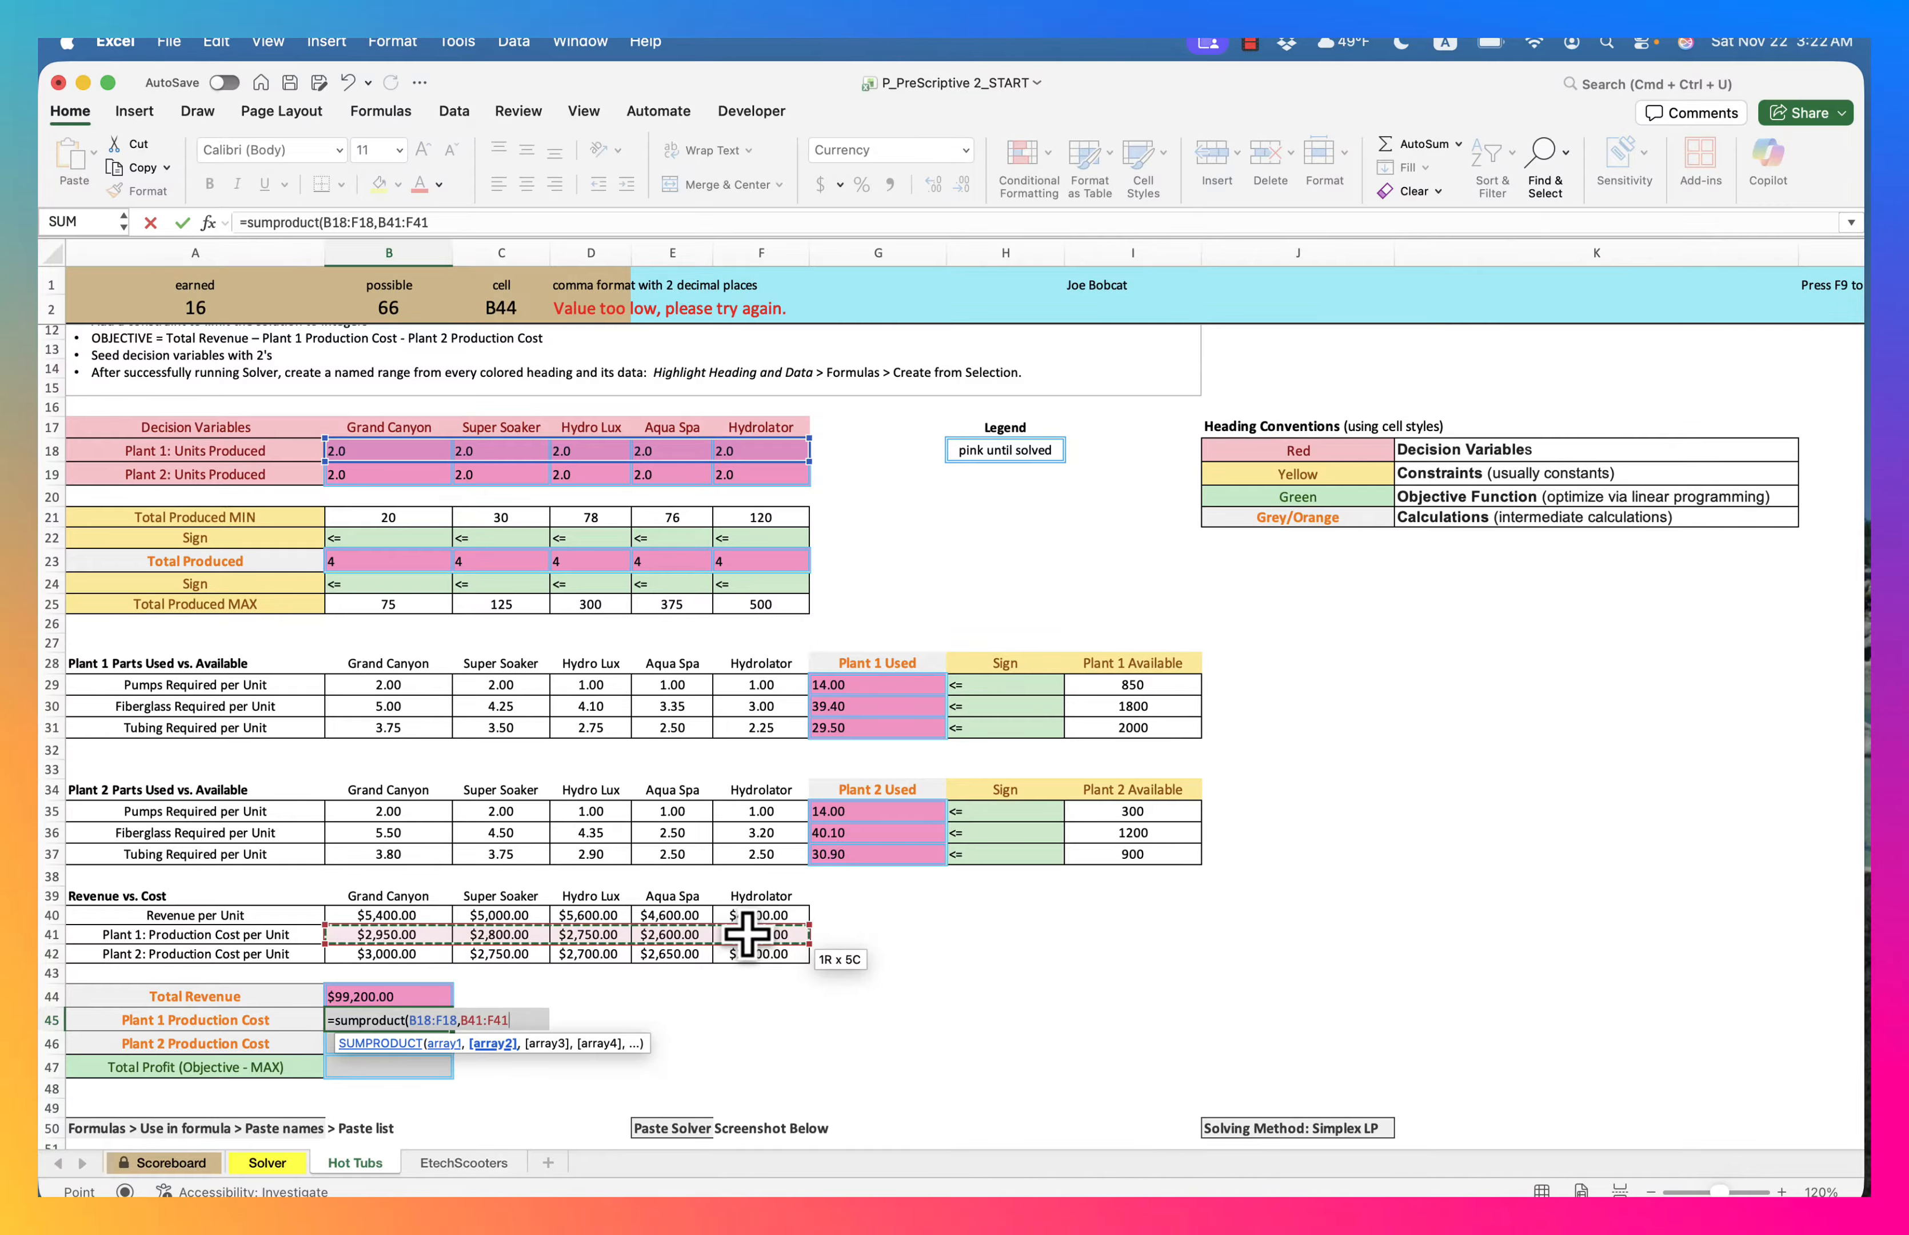
pyautogui.write(')')
pyautogui.press('Return')
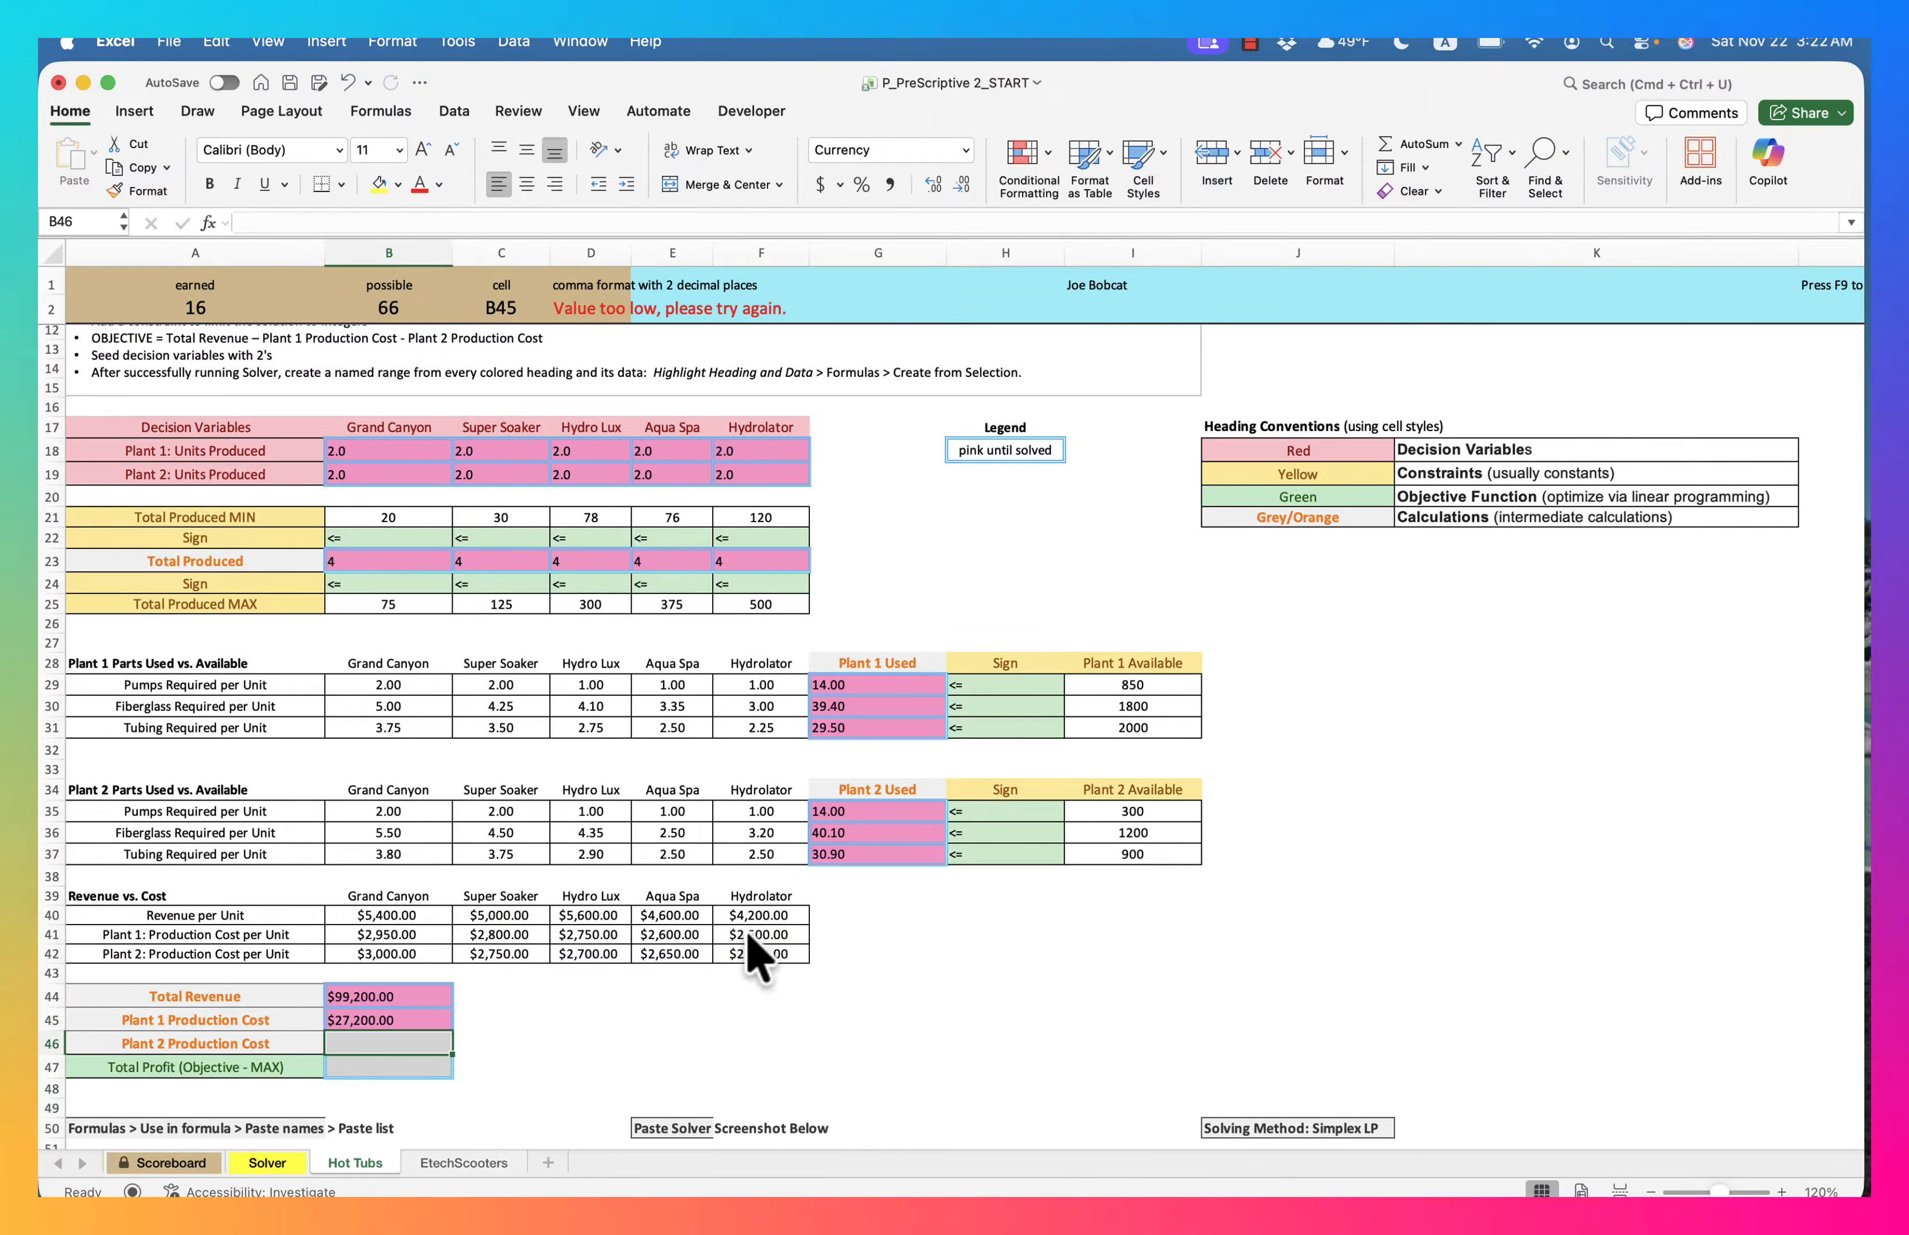
# Calculate Plant 2 Production Cost in B46 with =SUMPRODUCT(B19:F19,B42:F42)
pyautogui.write('=')
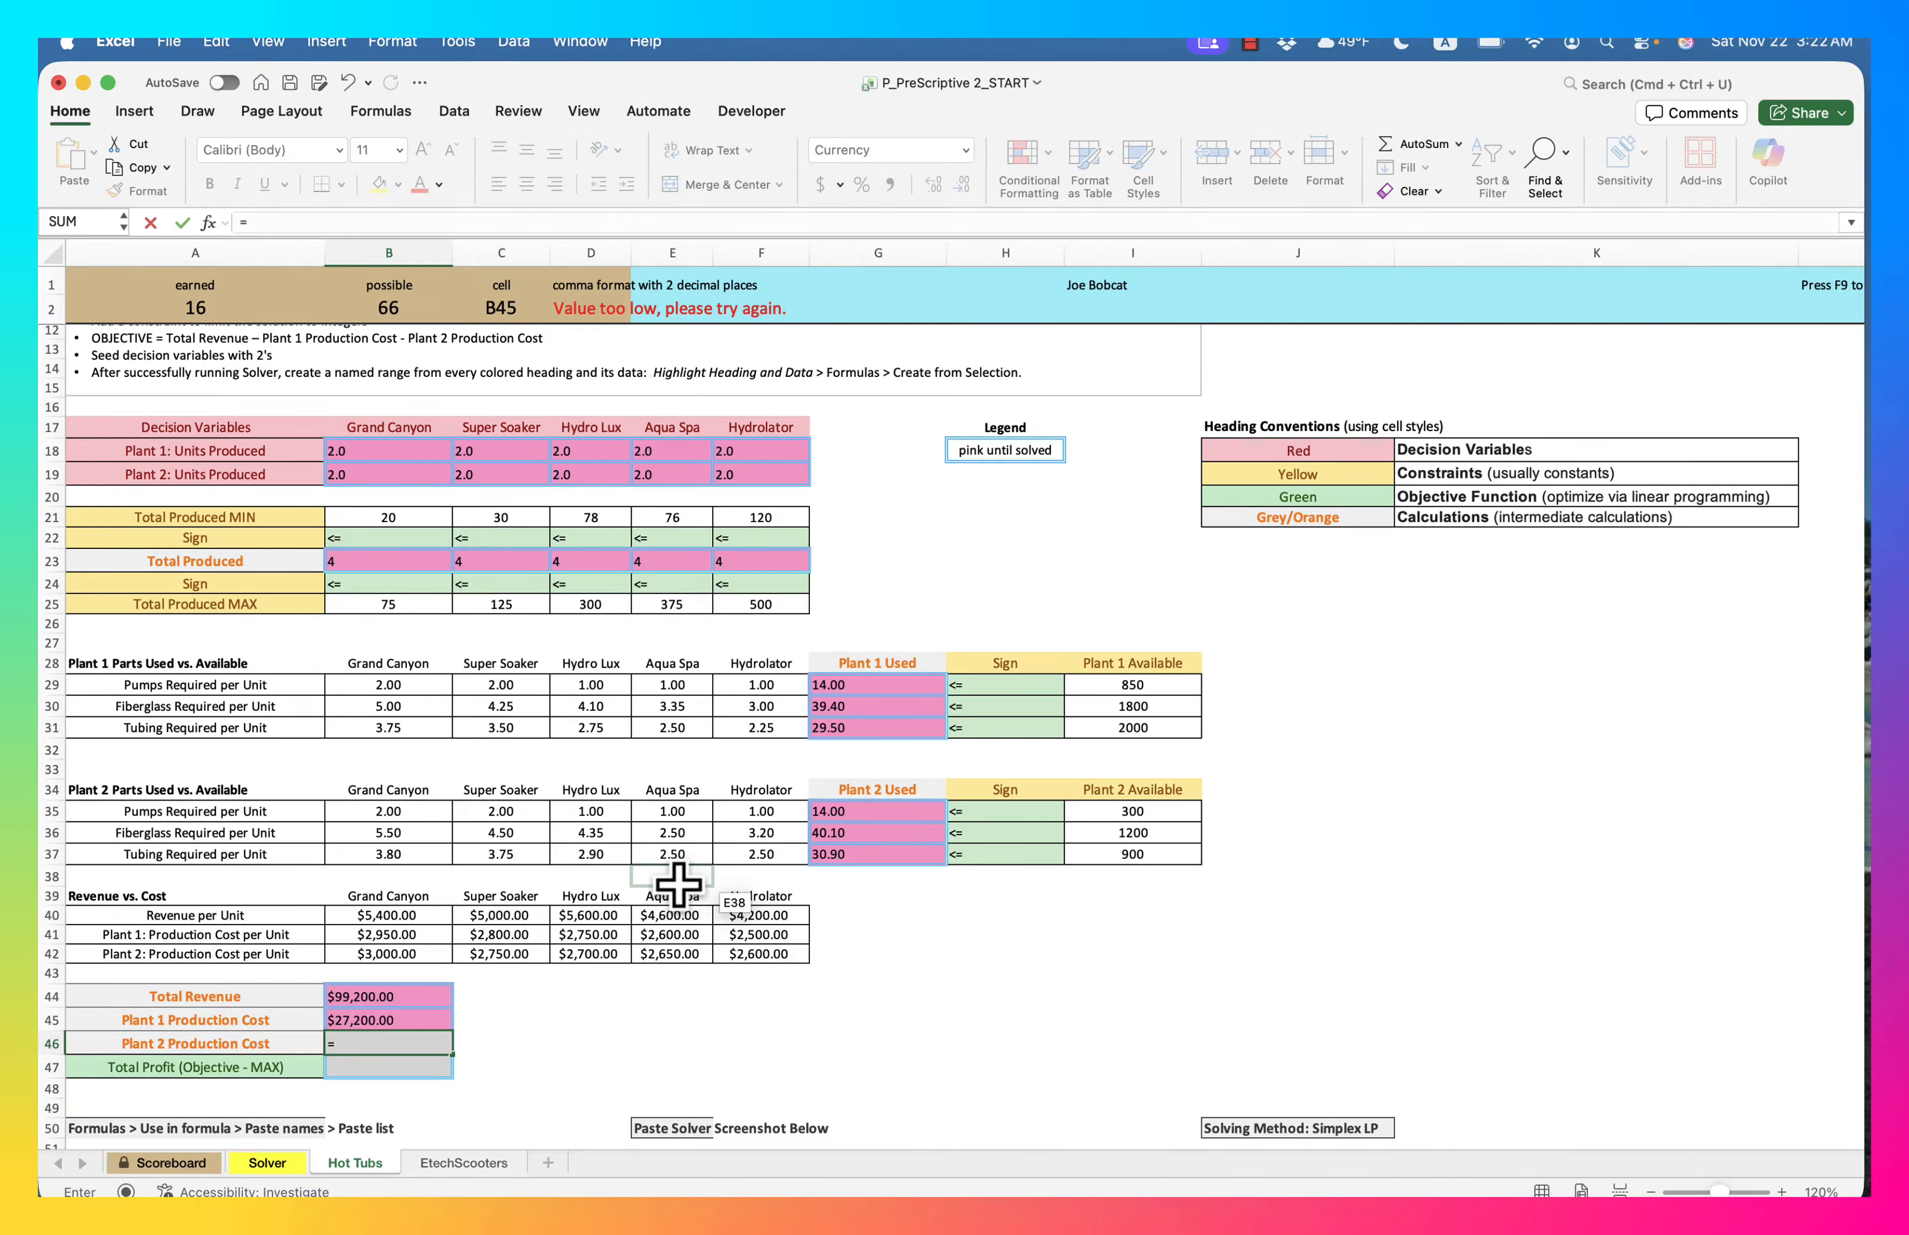
pyautogui.write('sumproduct(')
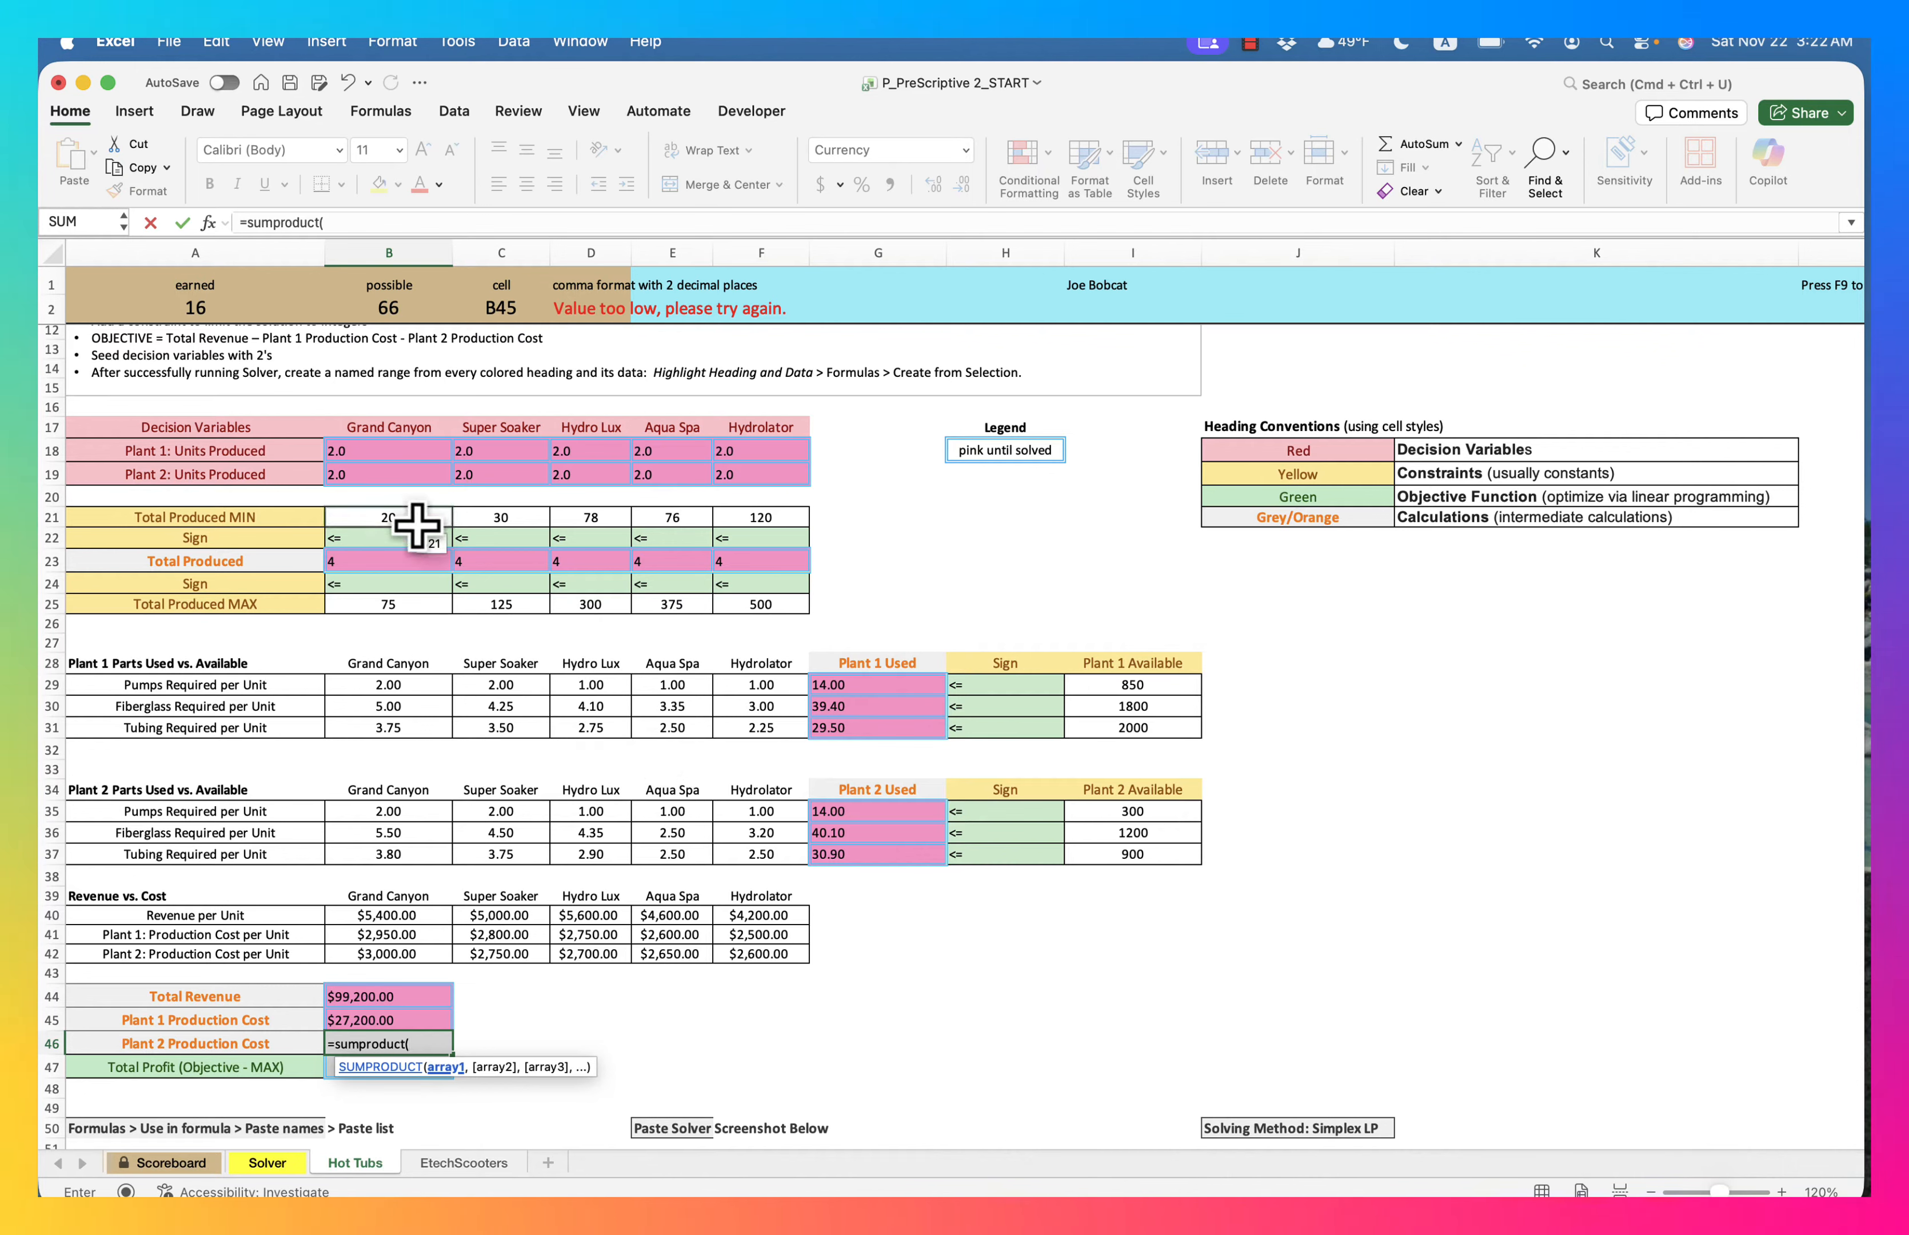
pyautogui.moveTo(363, 472); pyautogui.dragTo(738, 475)
pyautogui.write(',')
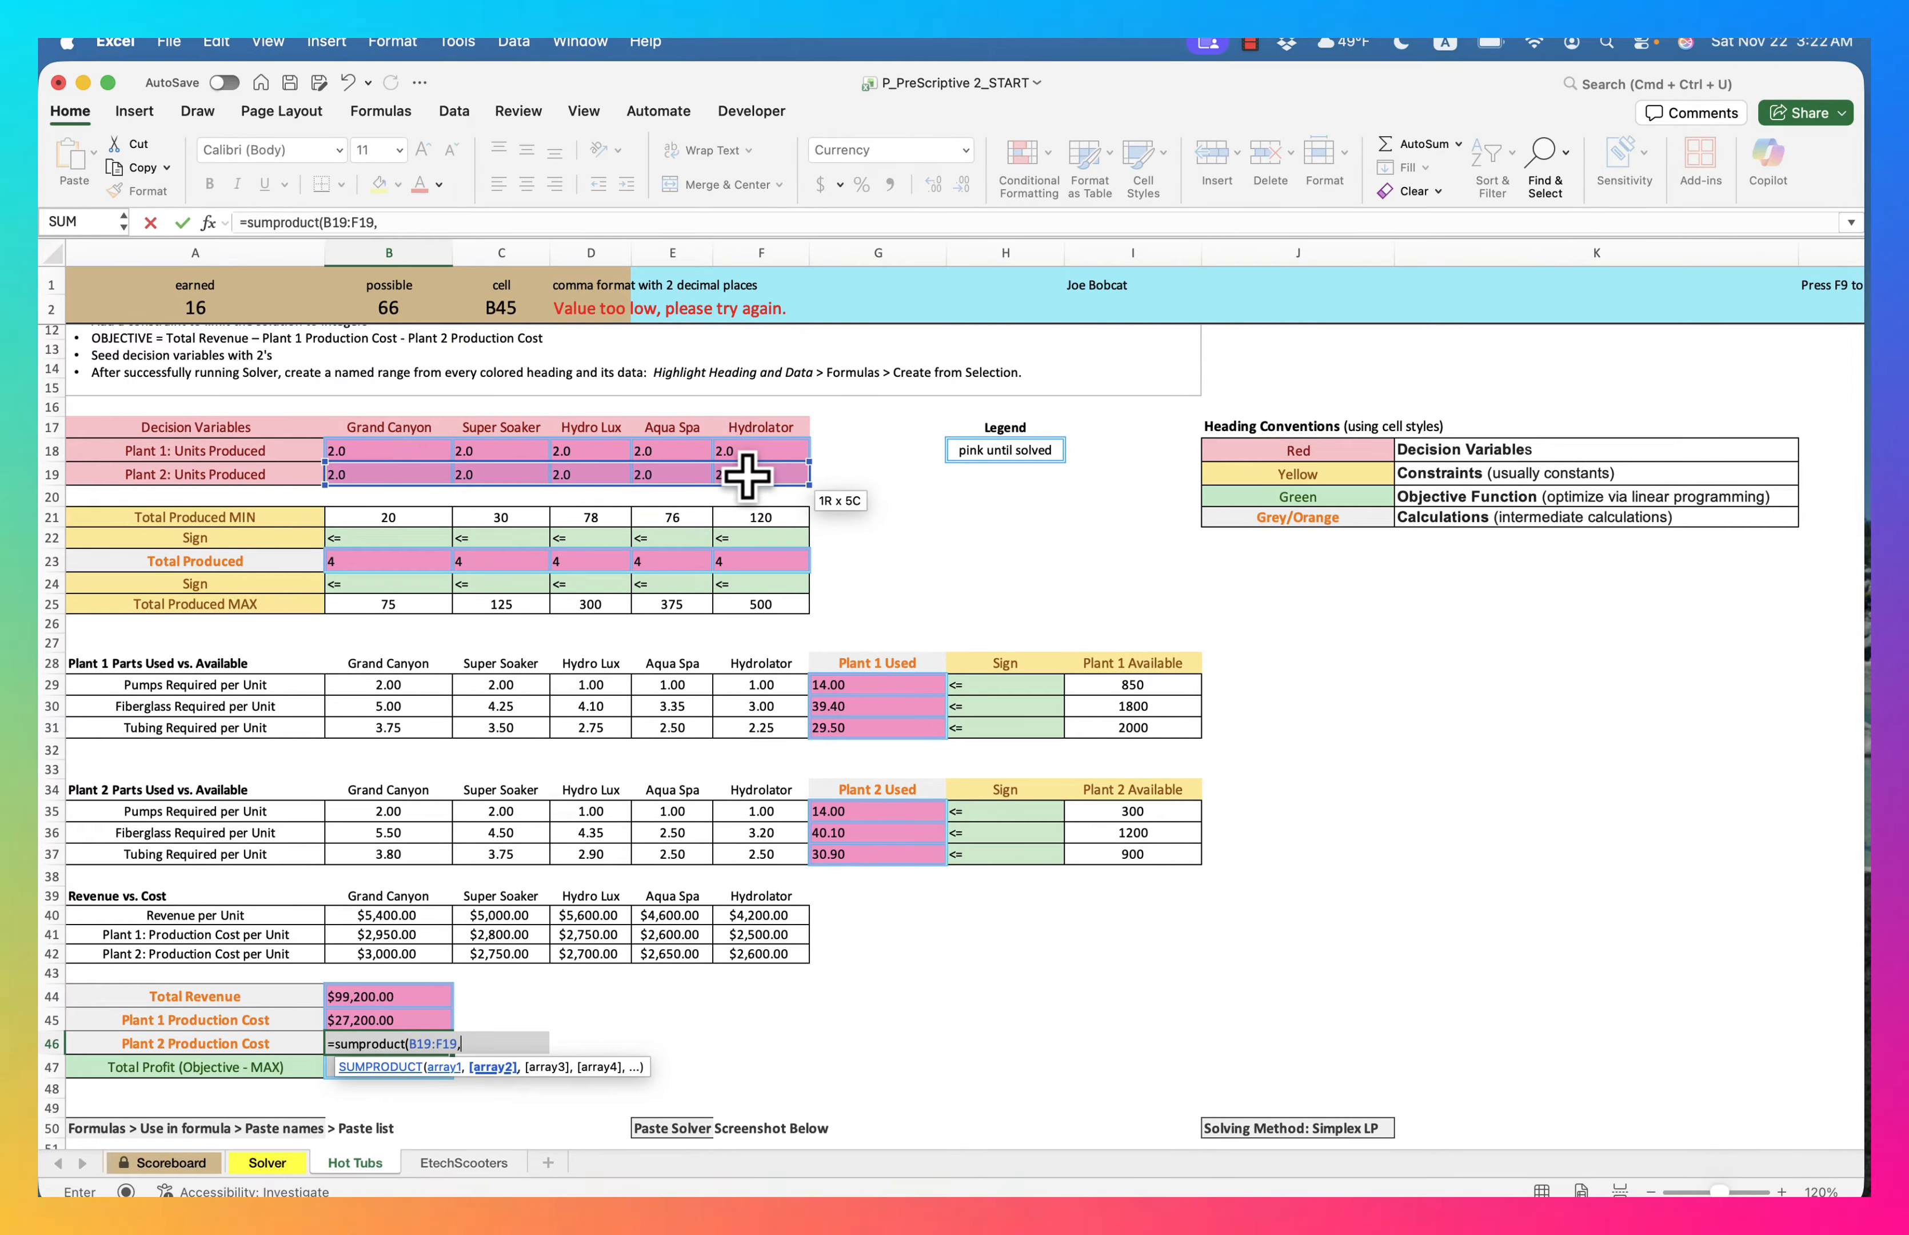
pyautogui.moveTo(384, 954); pyautogui.dragTo(730, 948)
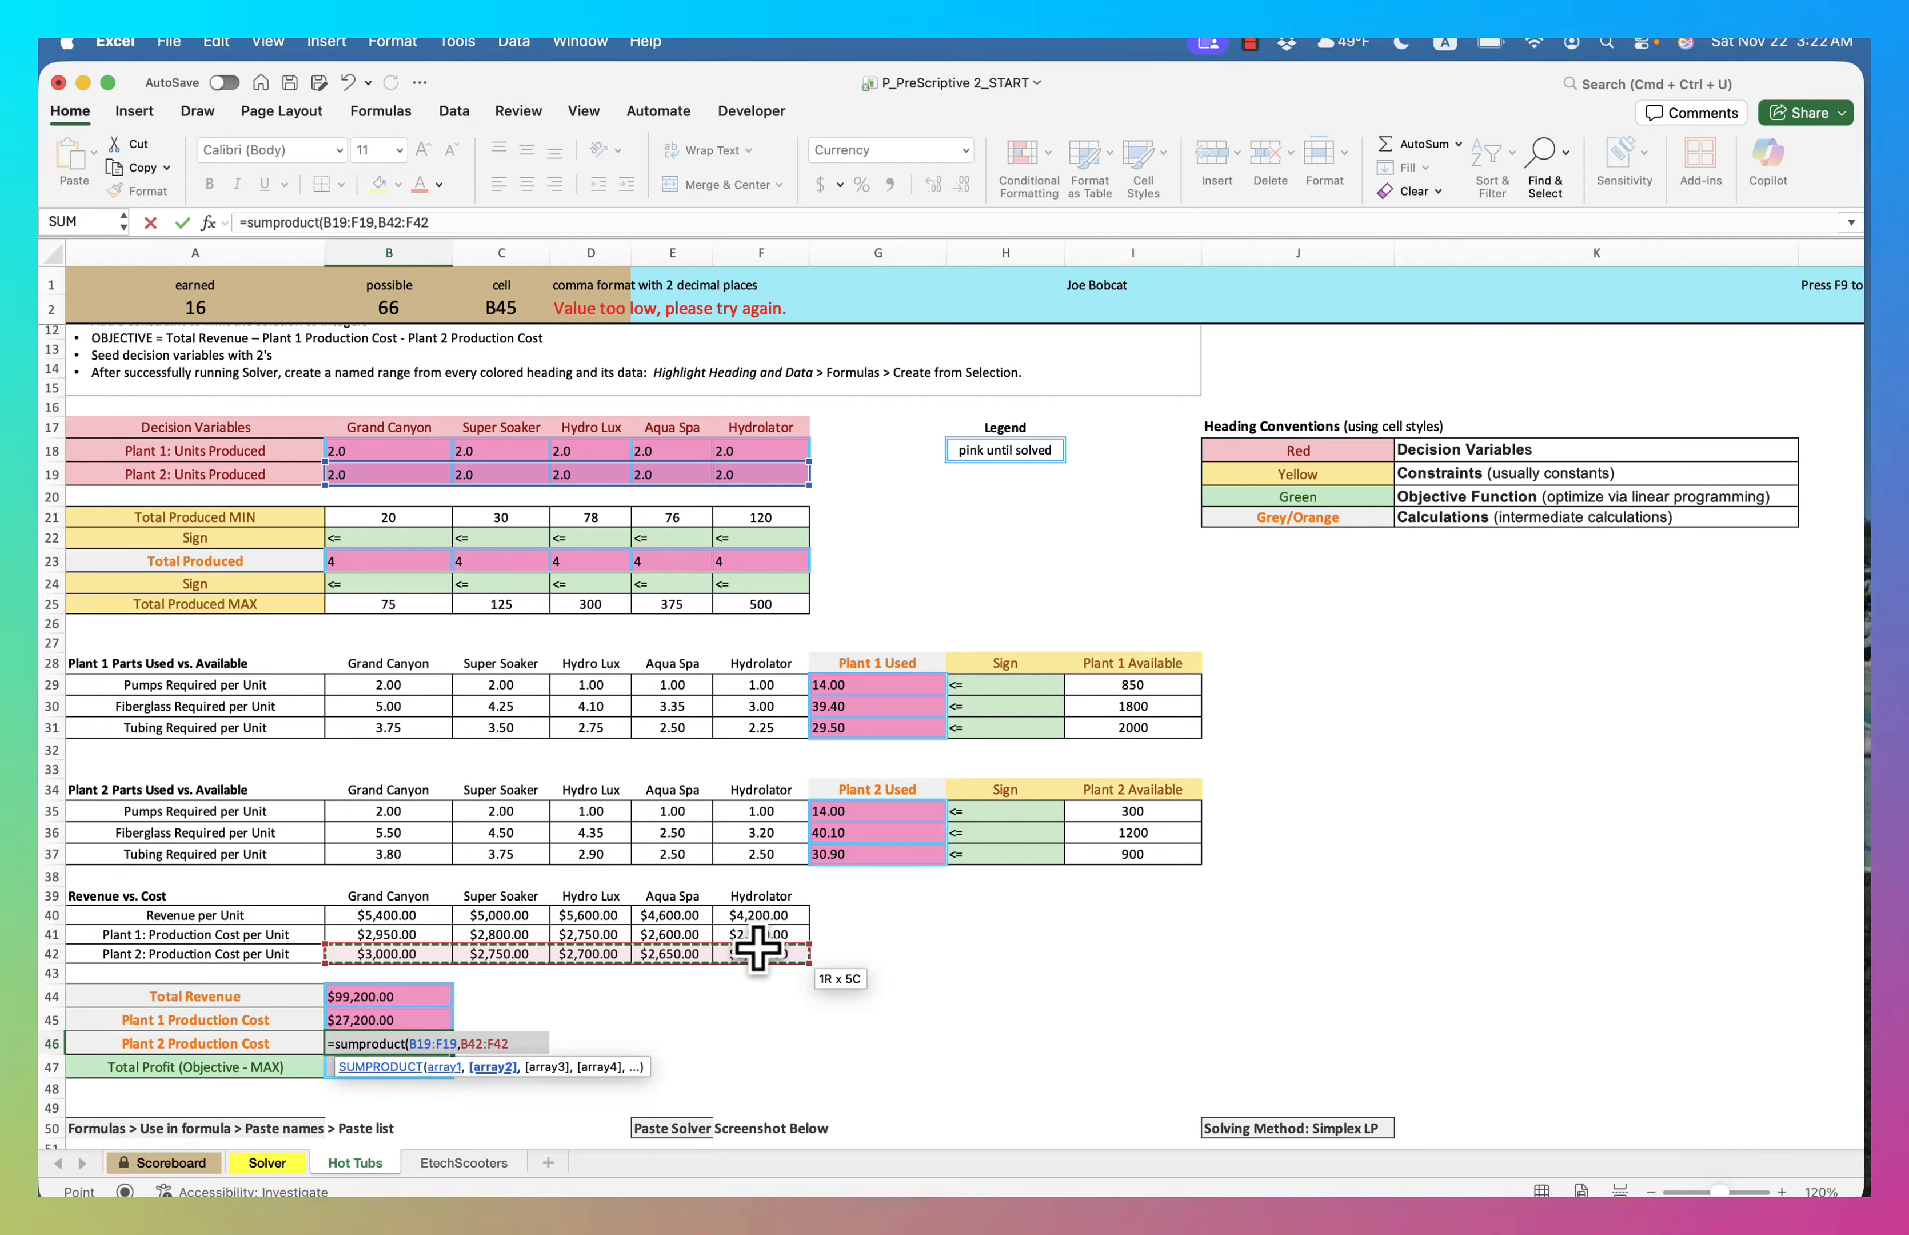
pyautogui.press('Return')
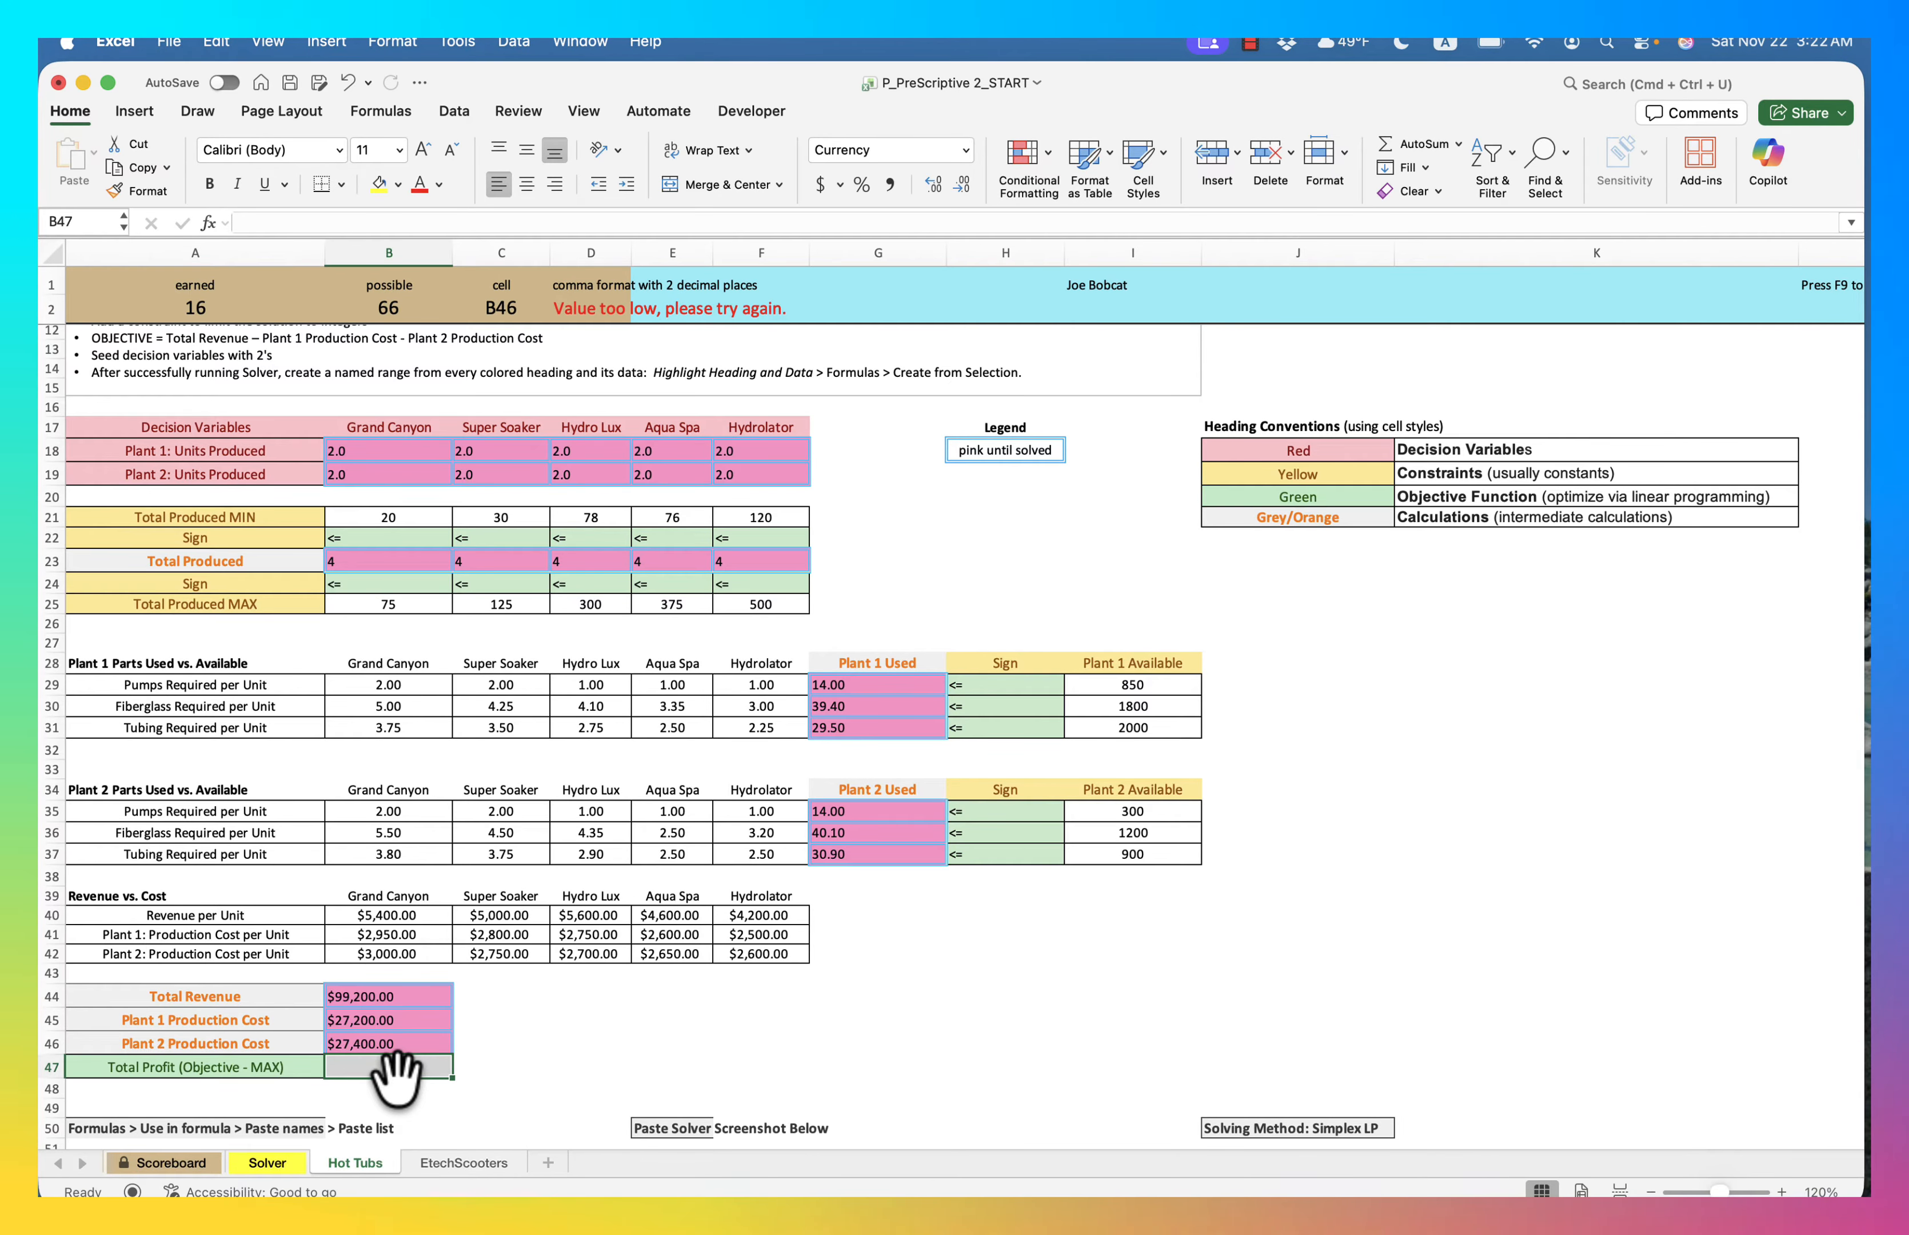
# Calculate Total Profit in B47 as revenue minus both plants' production costs with =B44-B45-B46
pyautogui.write('=B44')
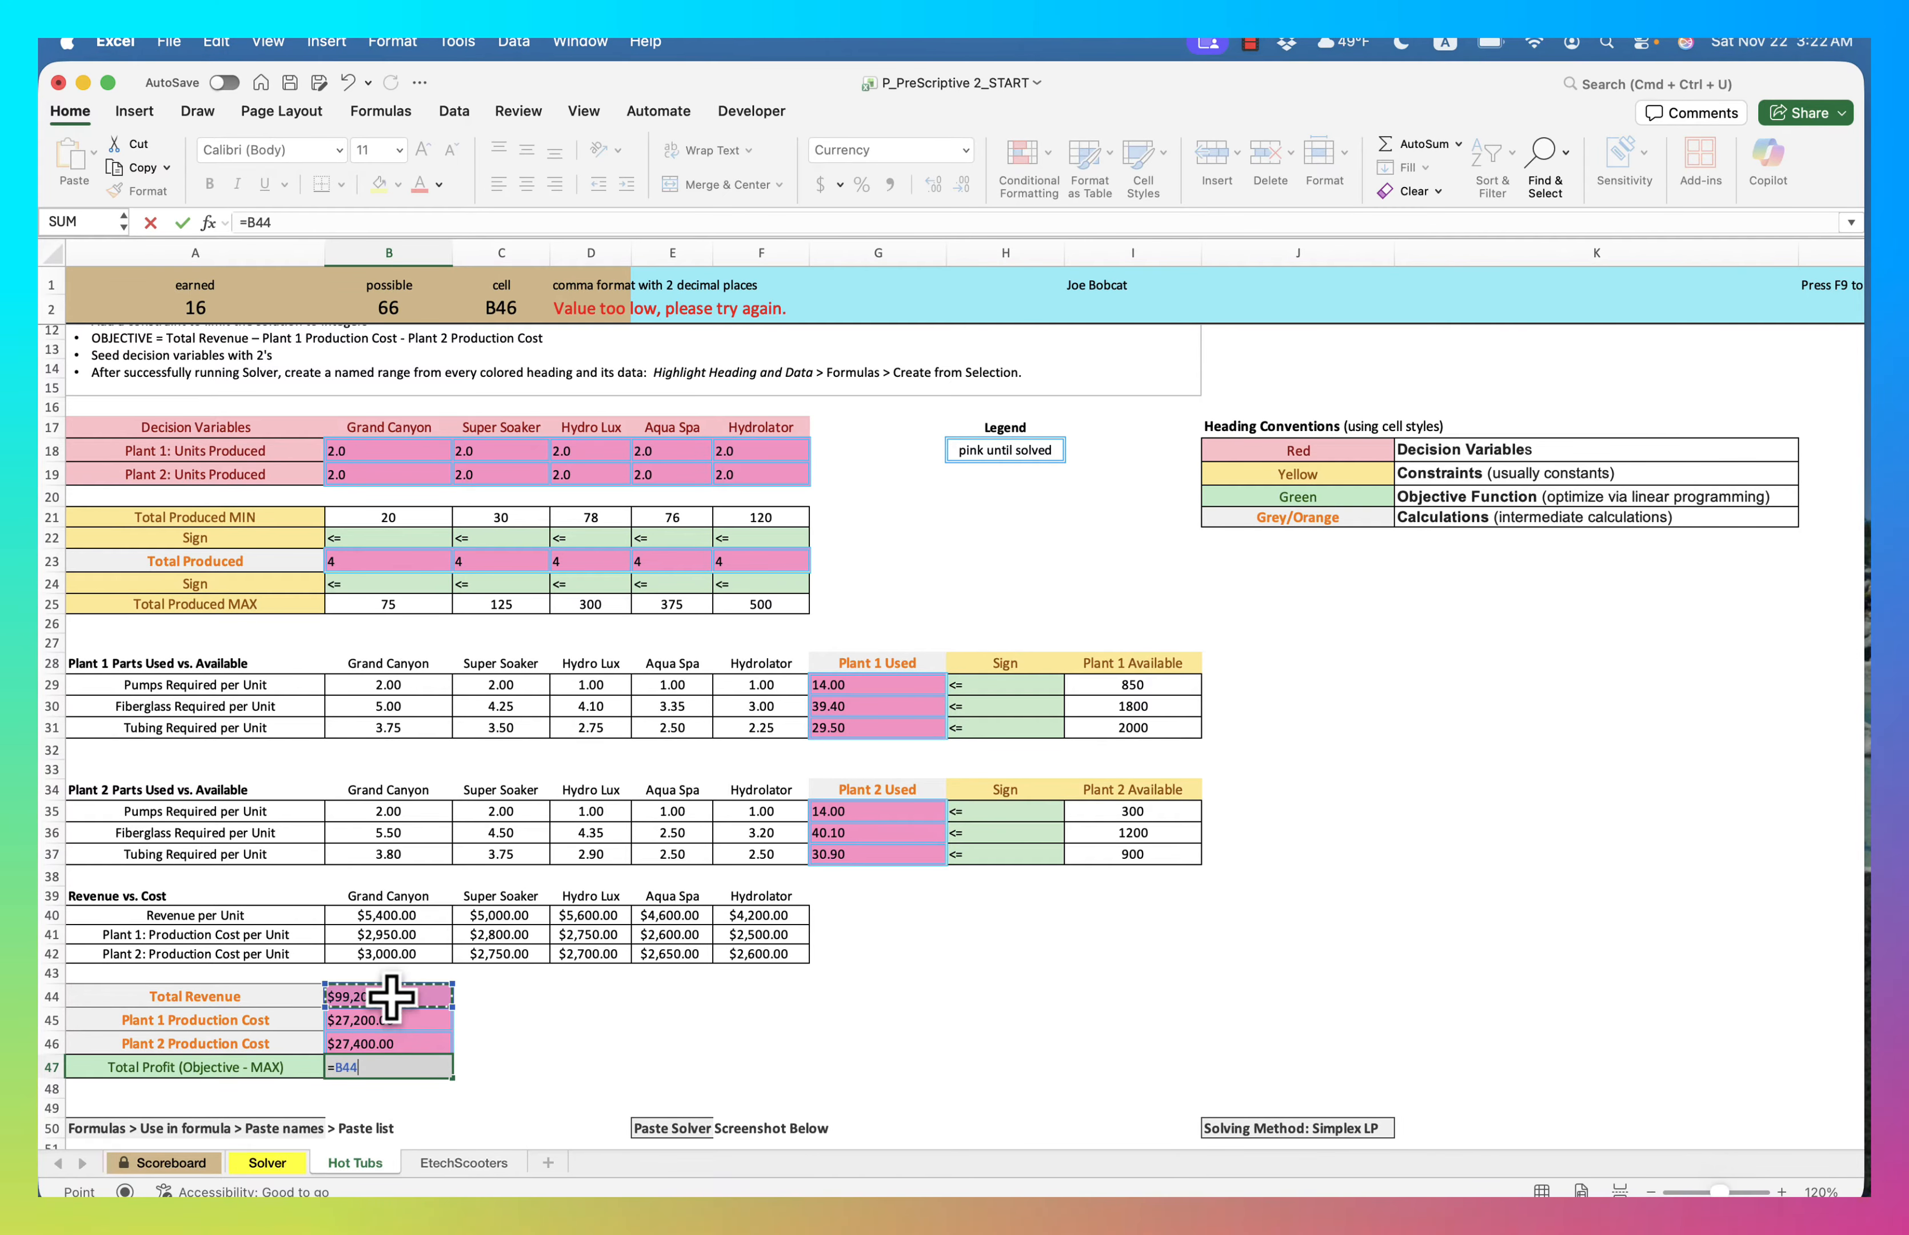
pyautogui.write('-')
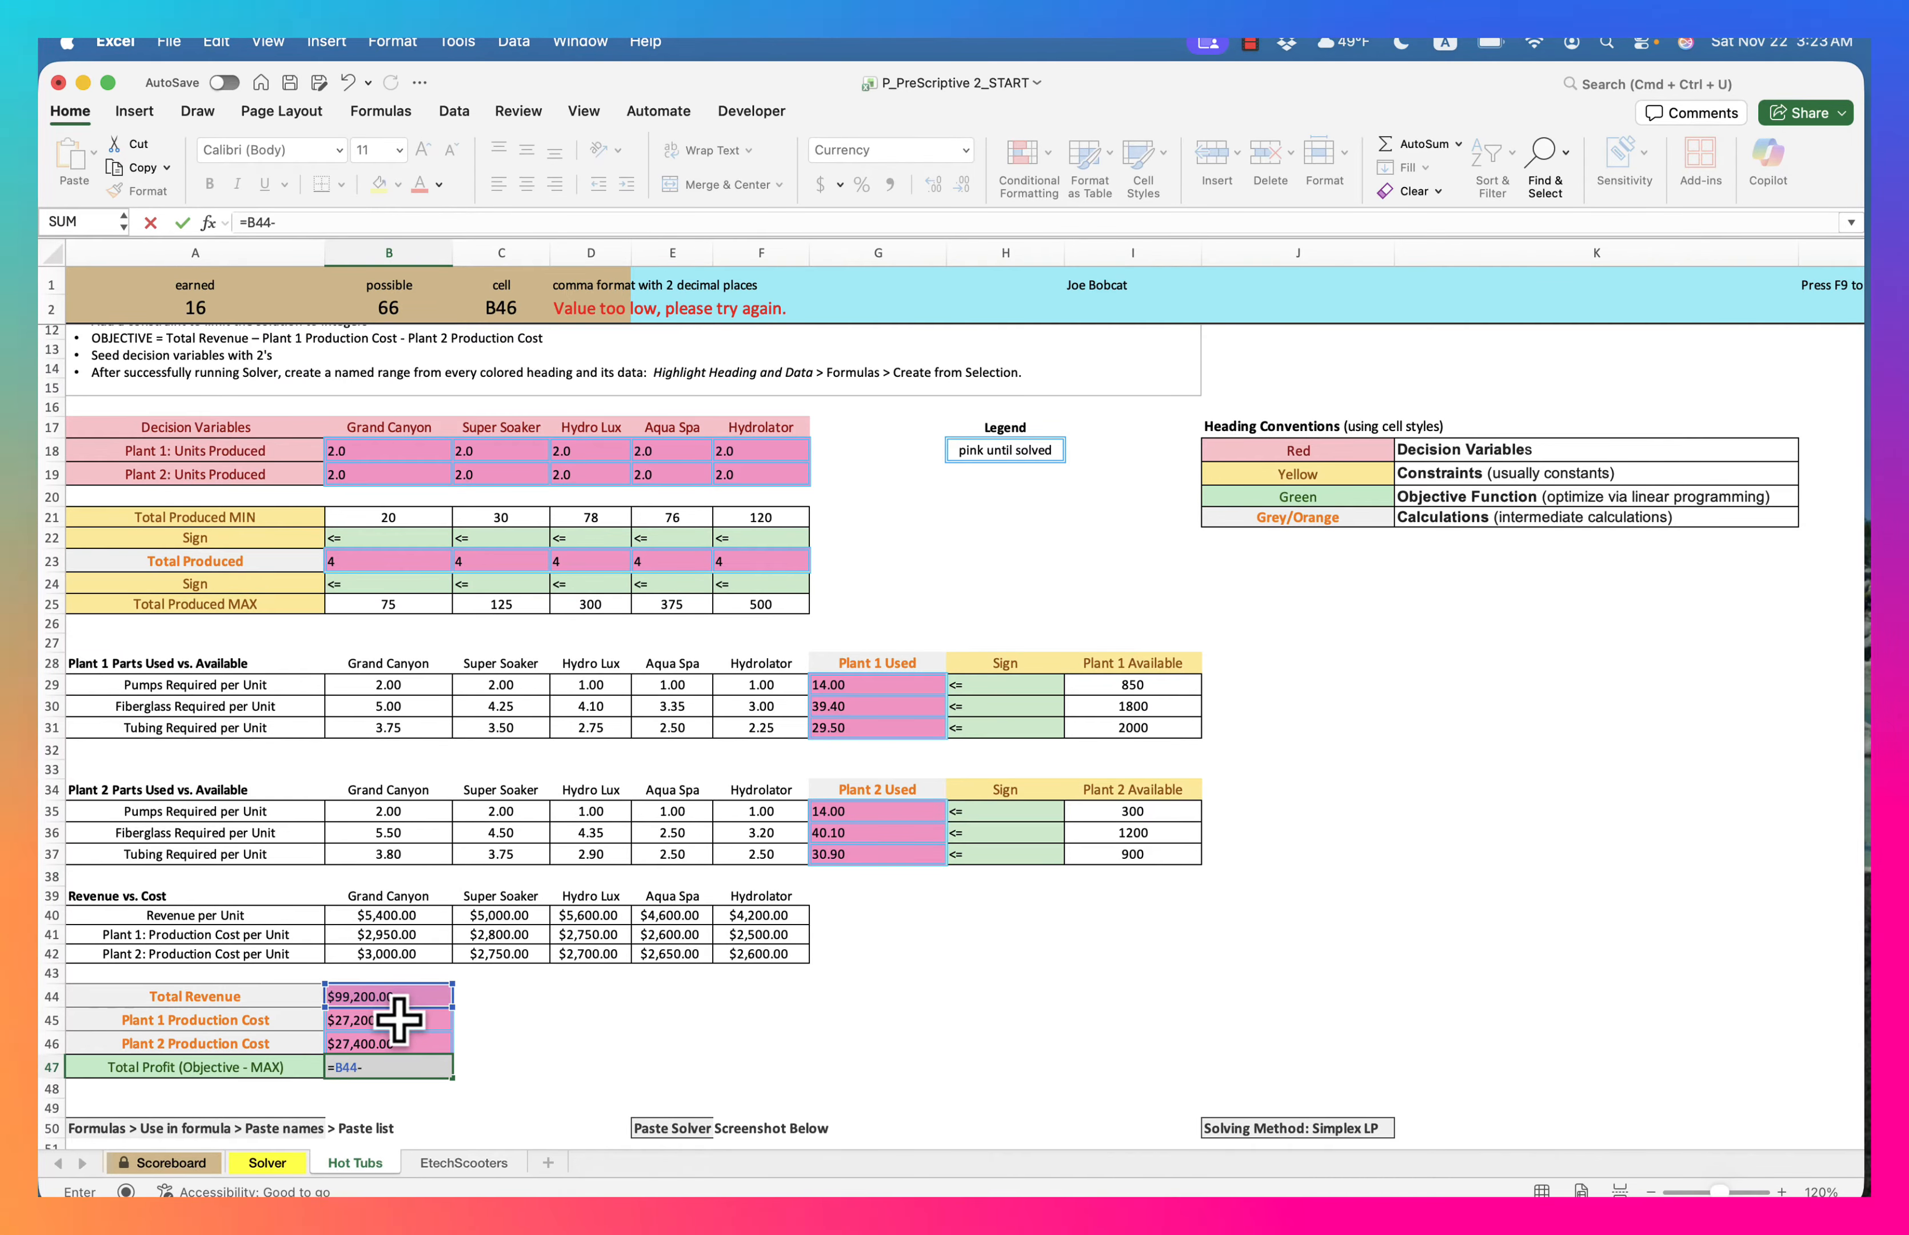
pyautogui.click(399, 1018)
pyautogui.write('-')
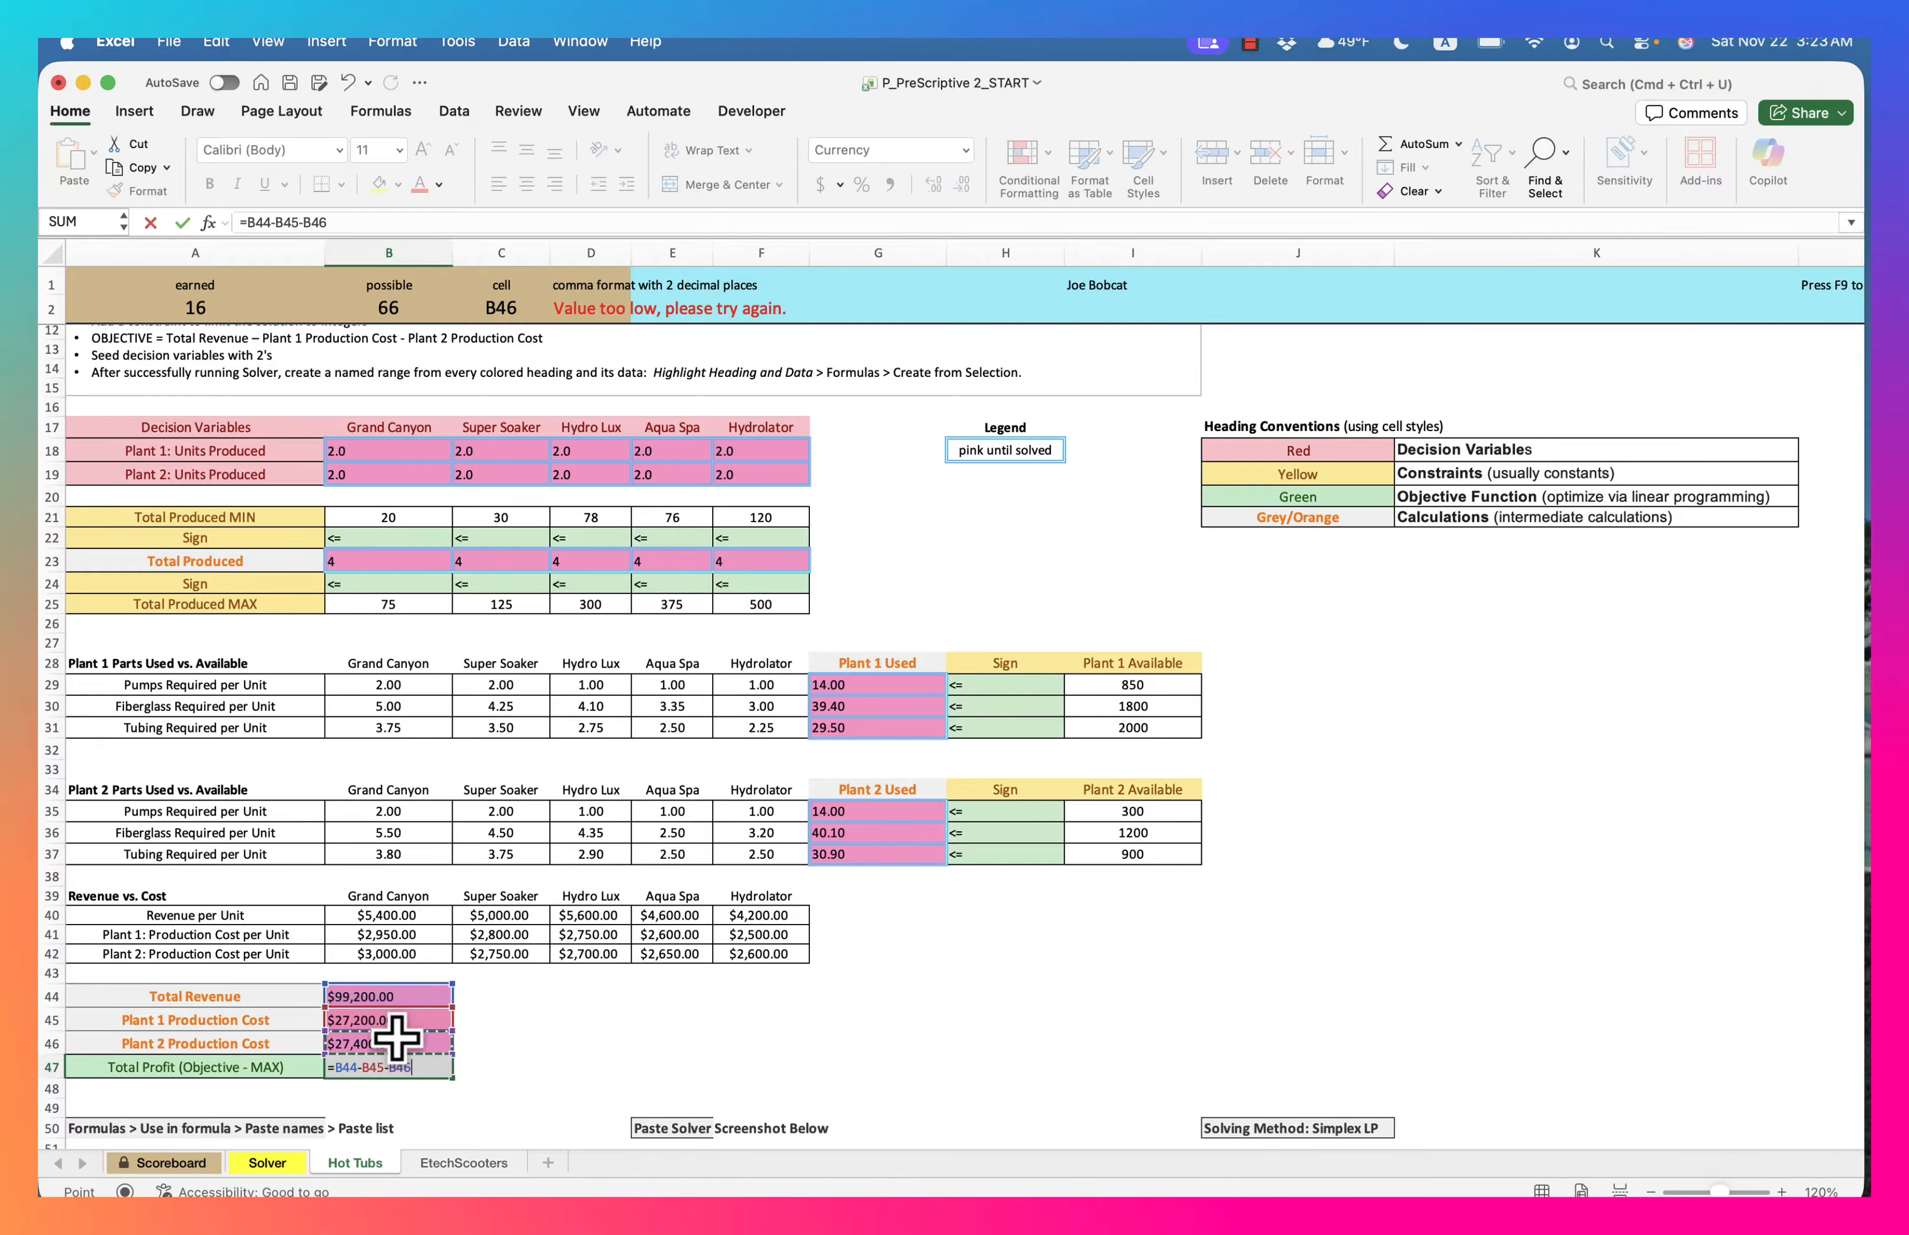
pyautogui.click(396, 1040)
pyautogui.press('Return')
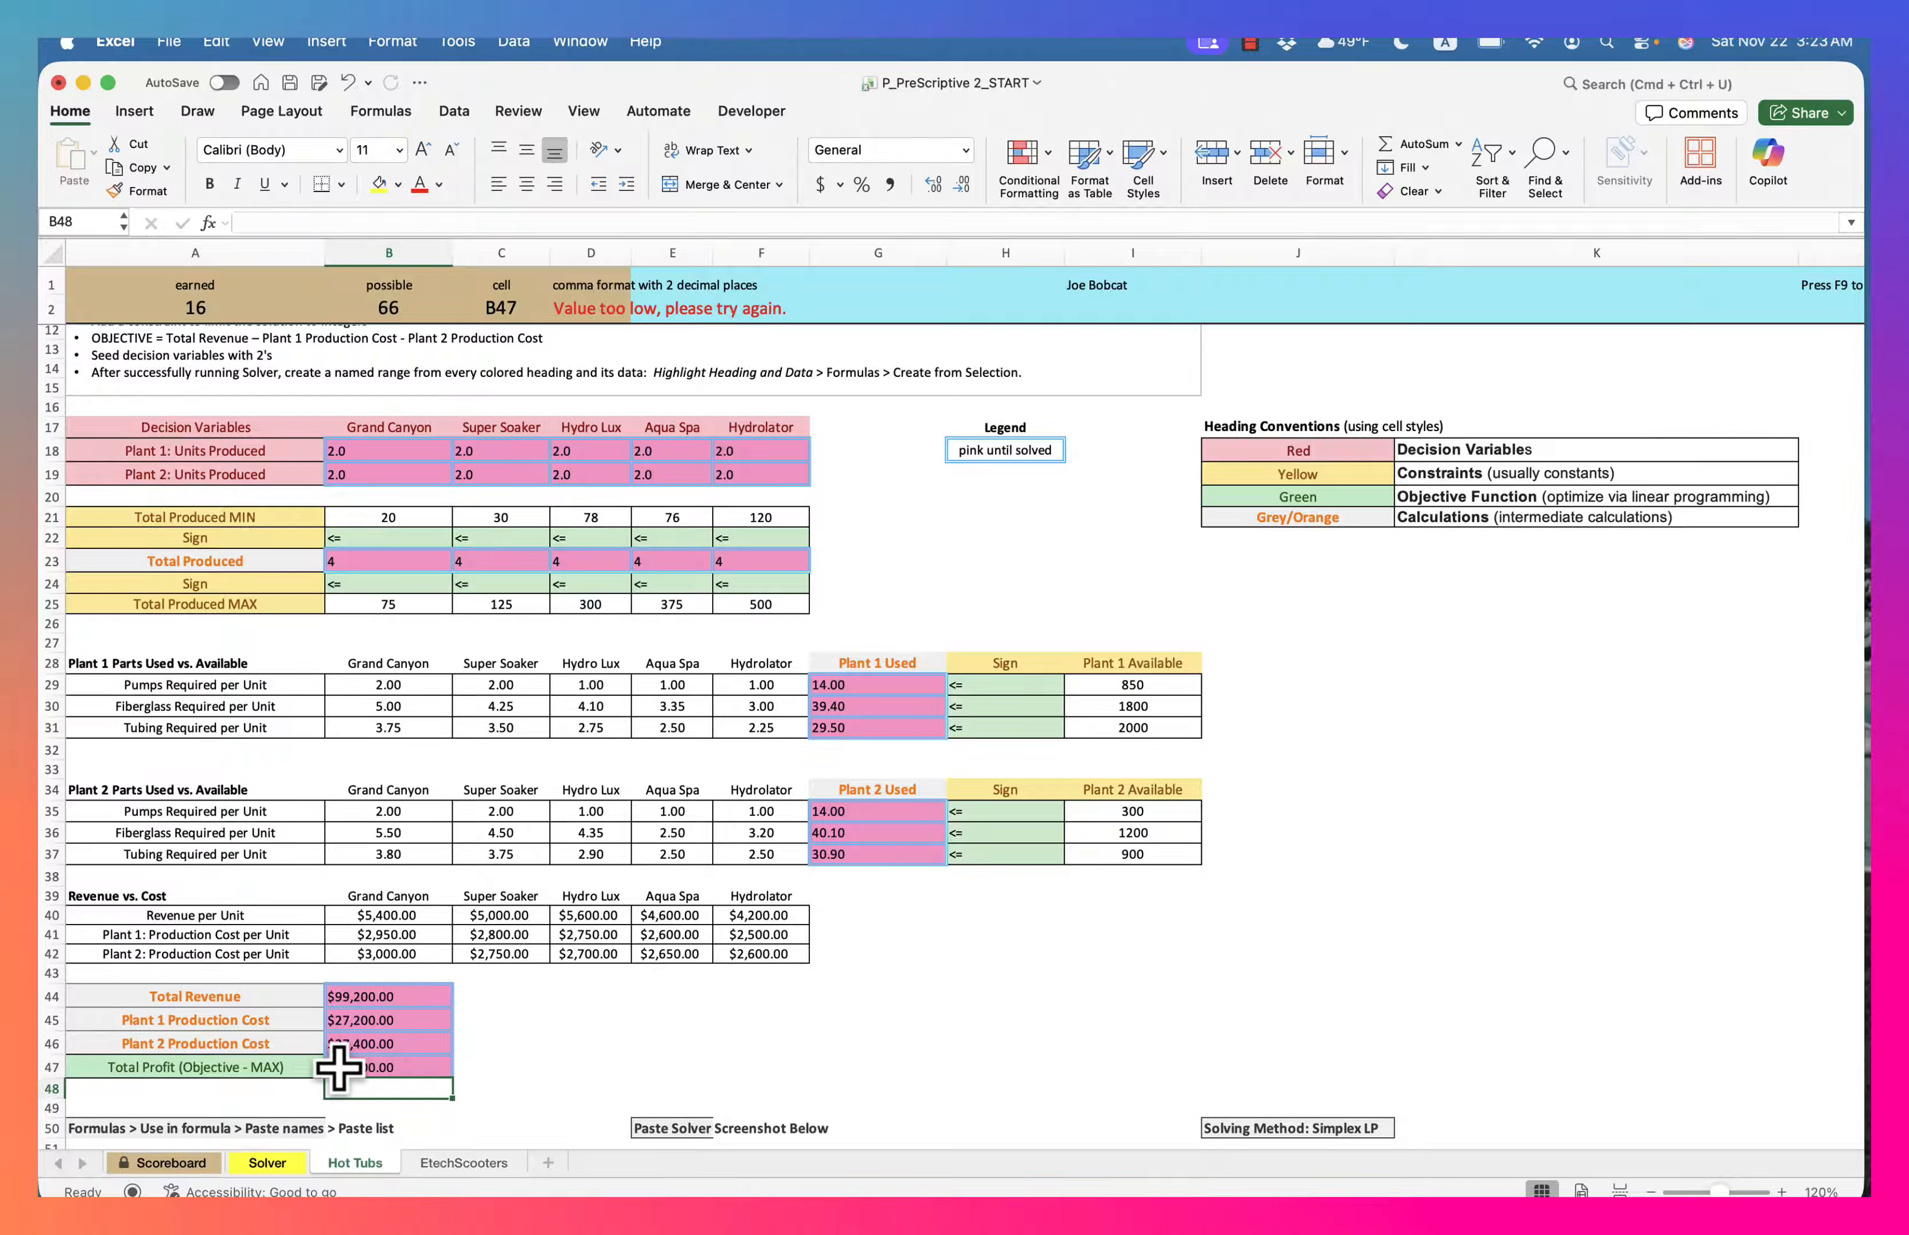
# Open Solver with Total Profit in B47 as the objective to maximize and set the changing variable cells to B18:F19
pyautogui.click(359, 1067)
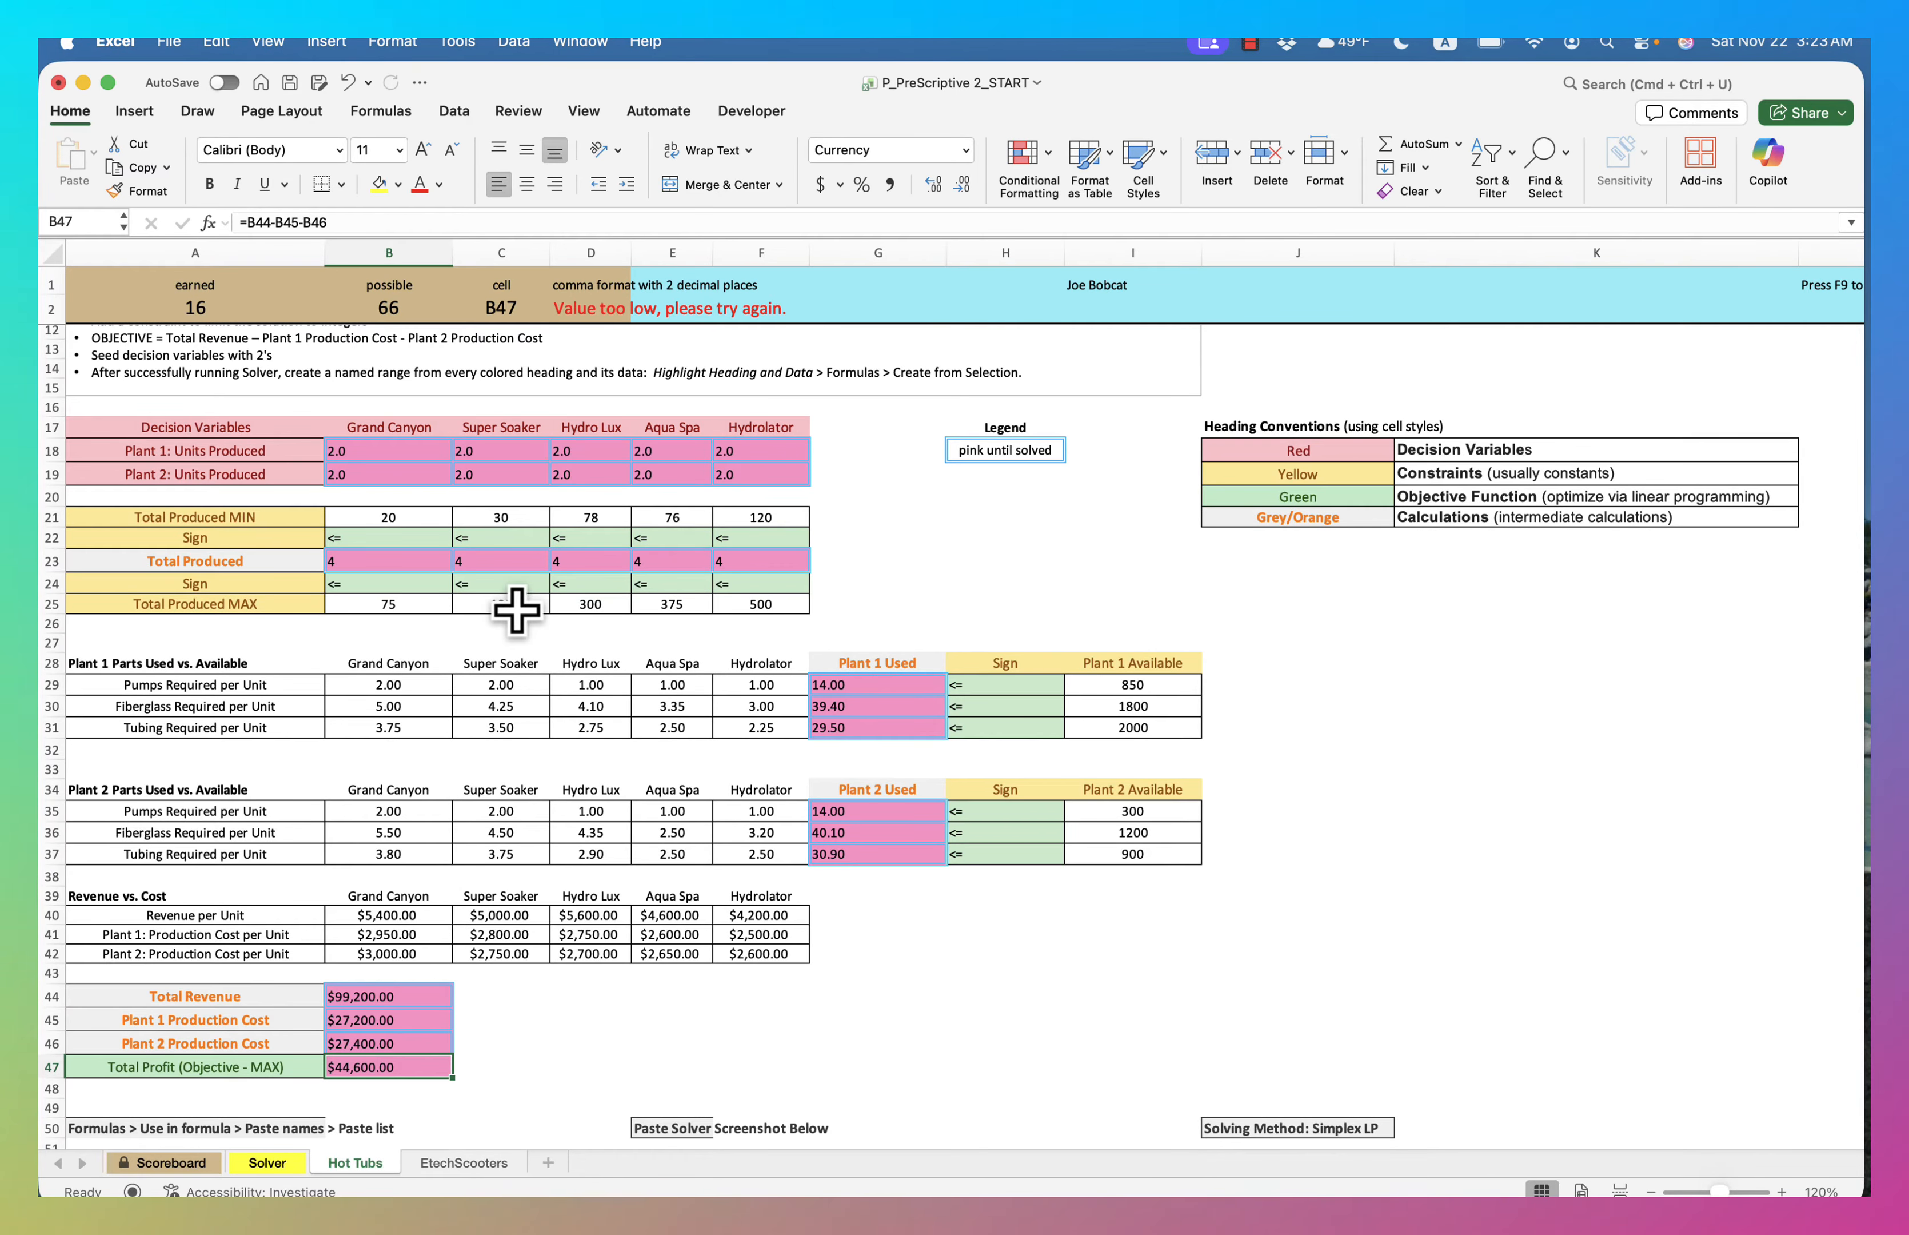
pyautogui.click(456, 112)
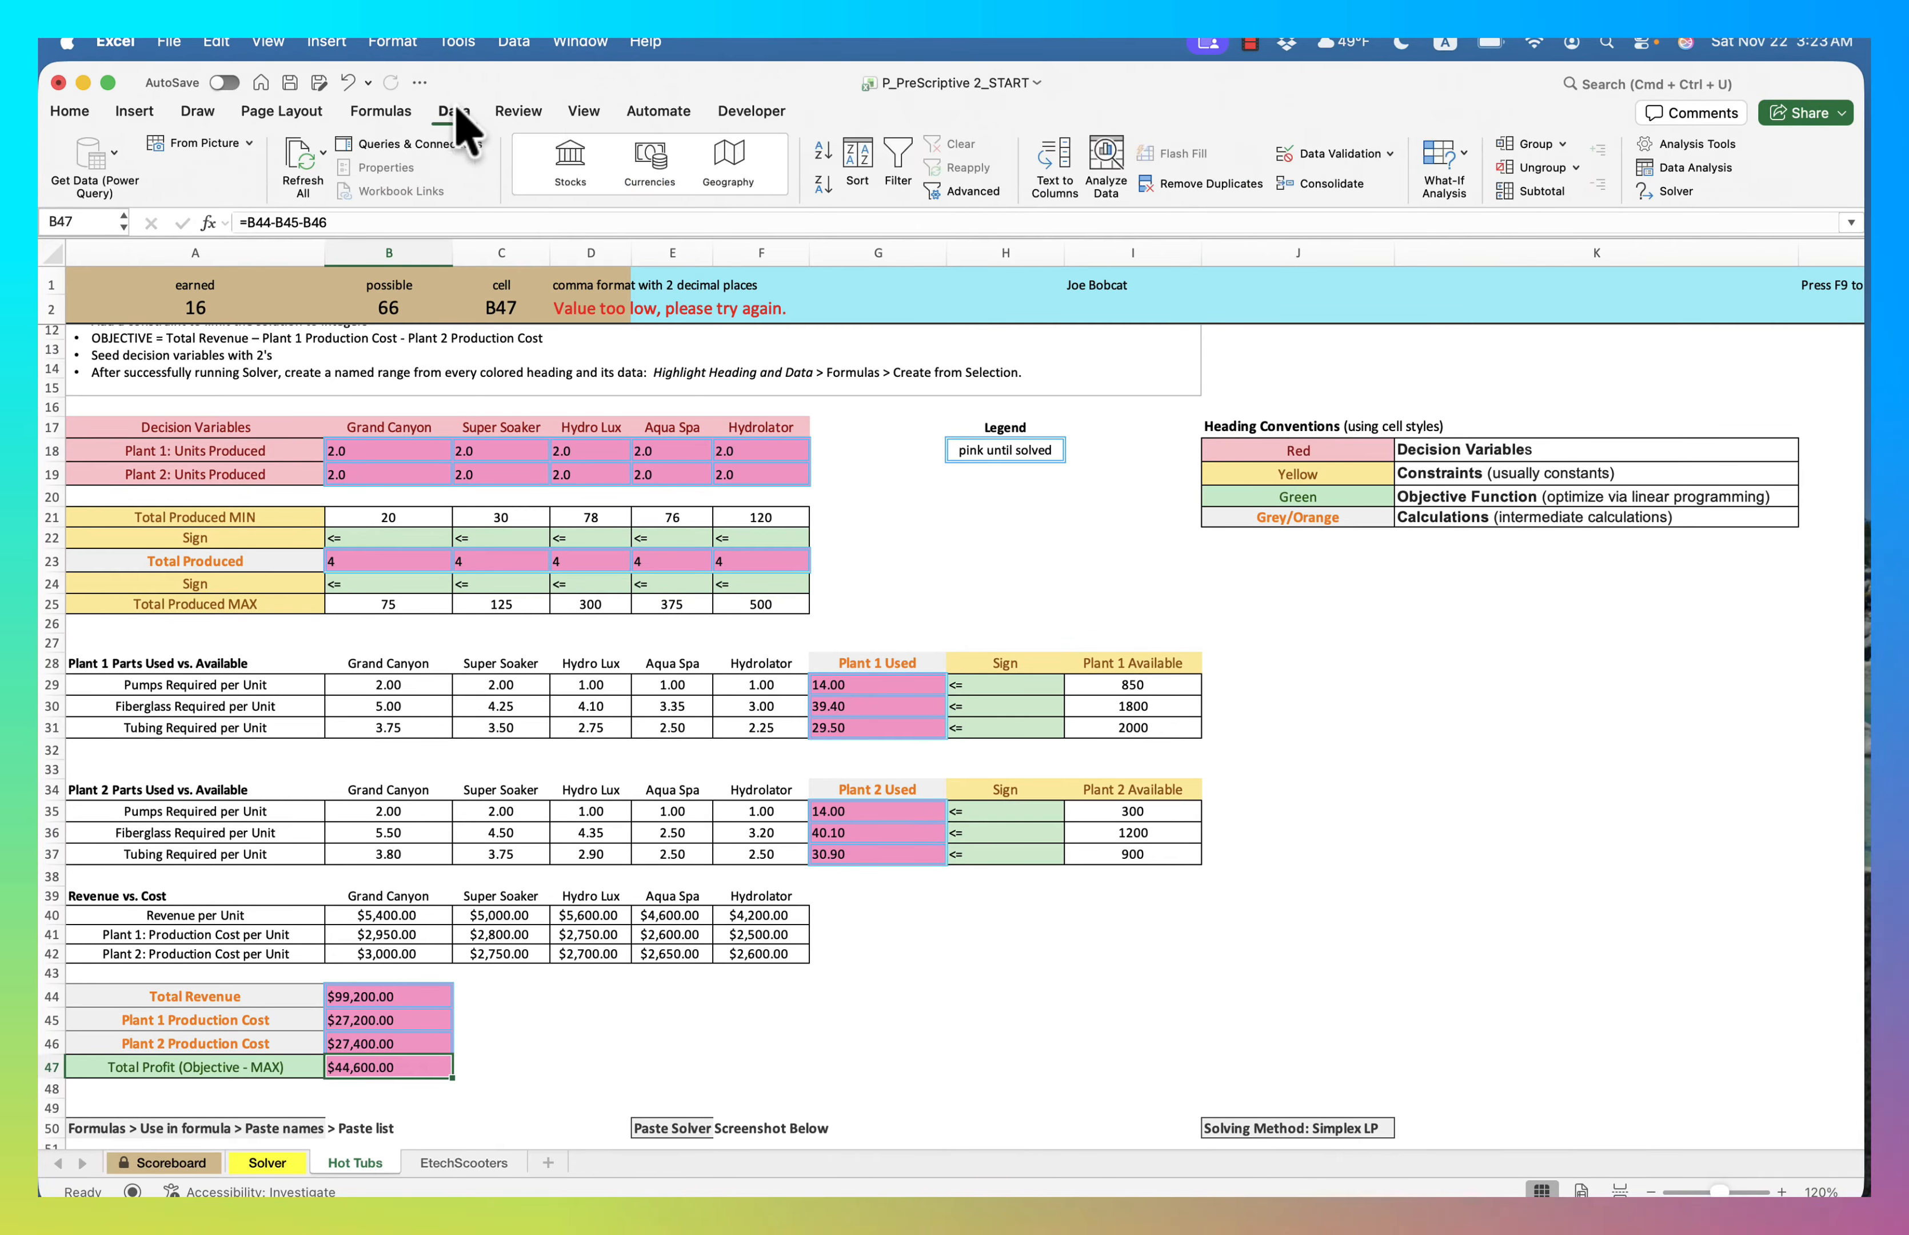
pyautogui.click(1665, 191)
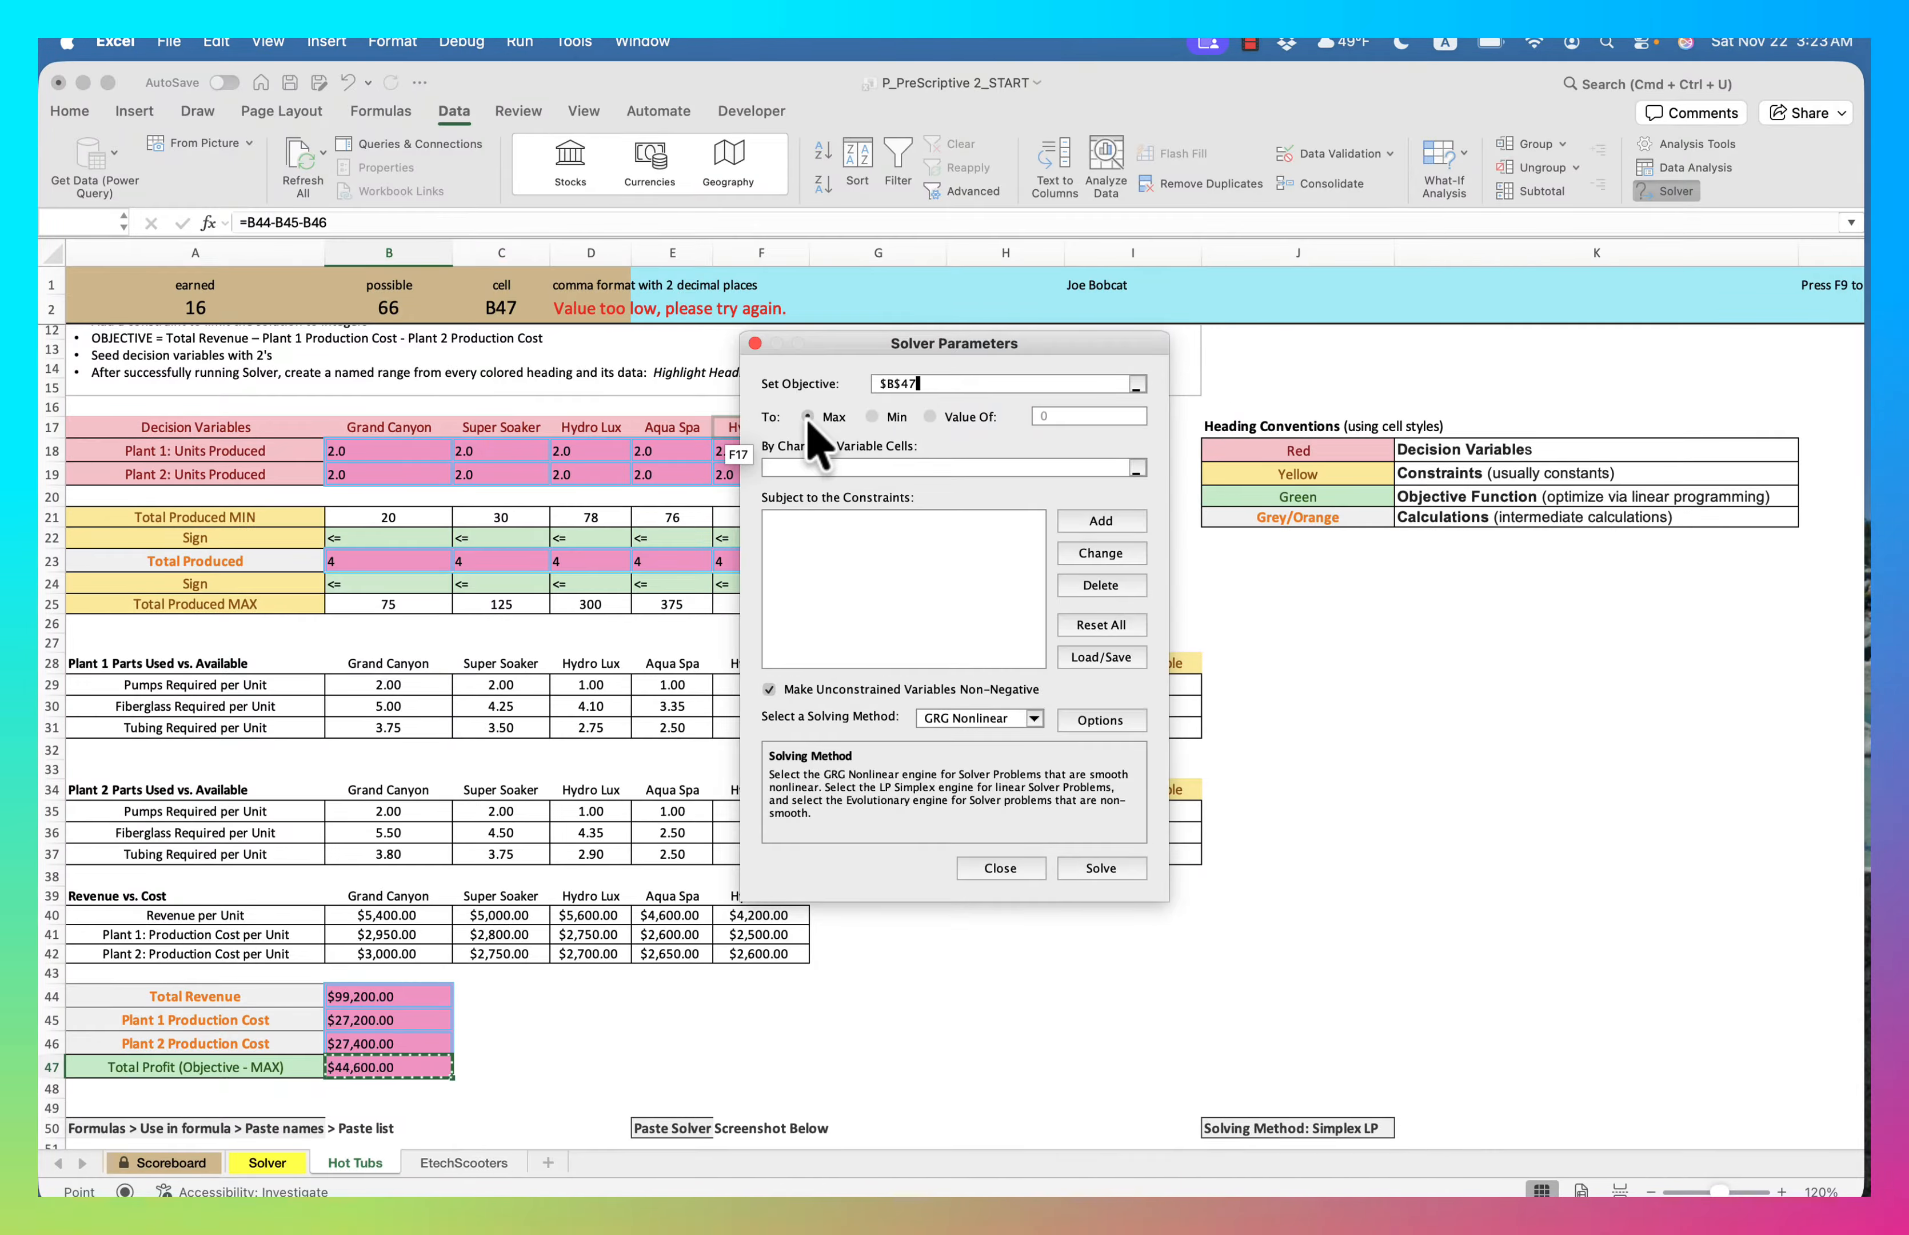
pyautogui.click(1137, 469)
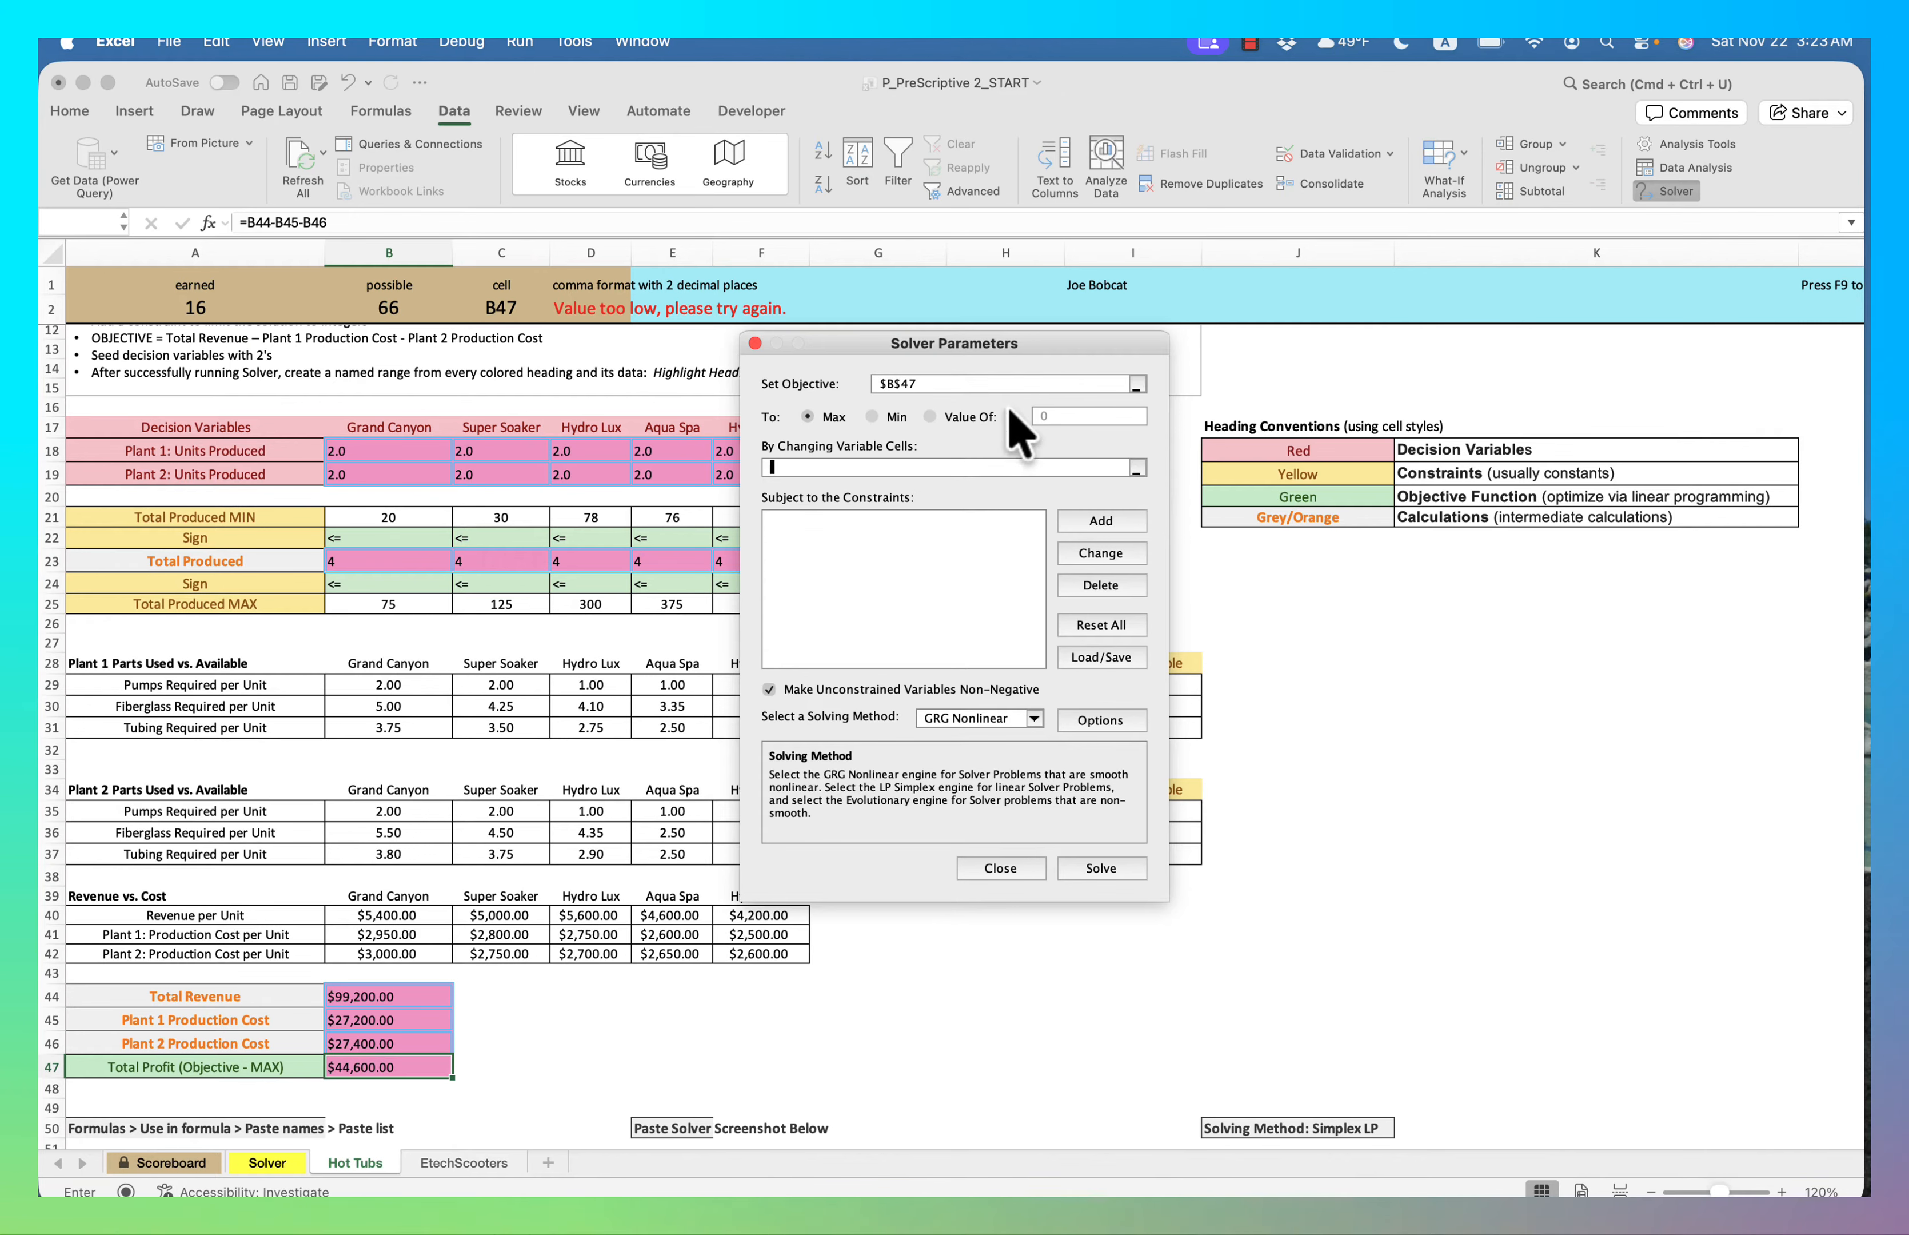
pyautogui.moveTo(1026, 343); pyautogui.dragTo(1486, 333)
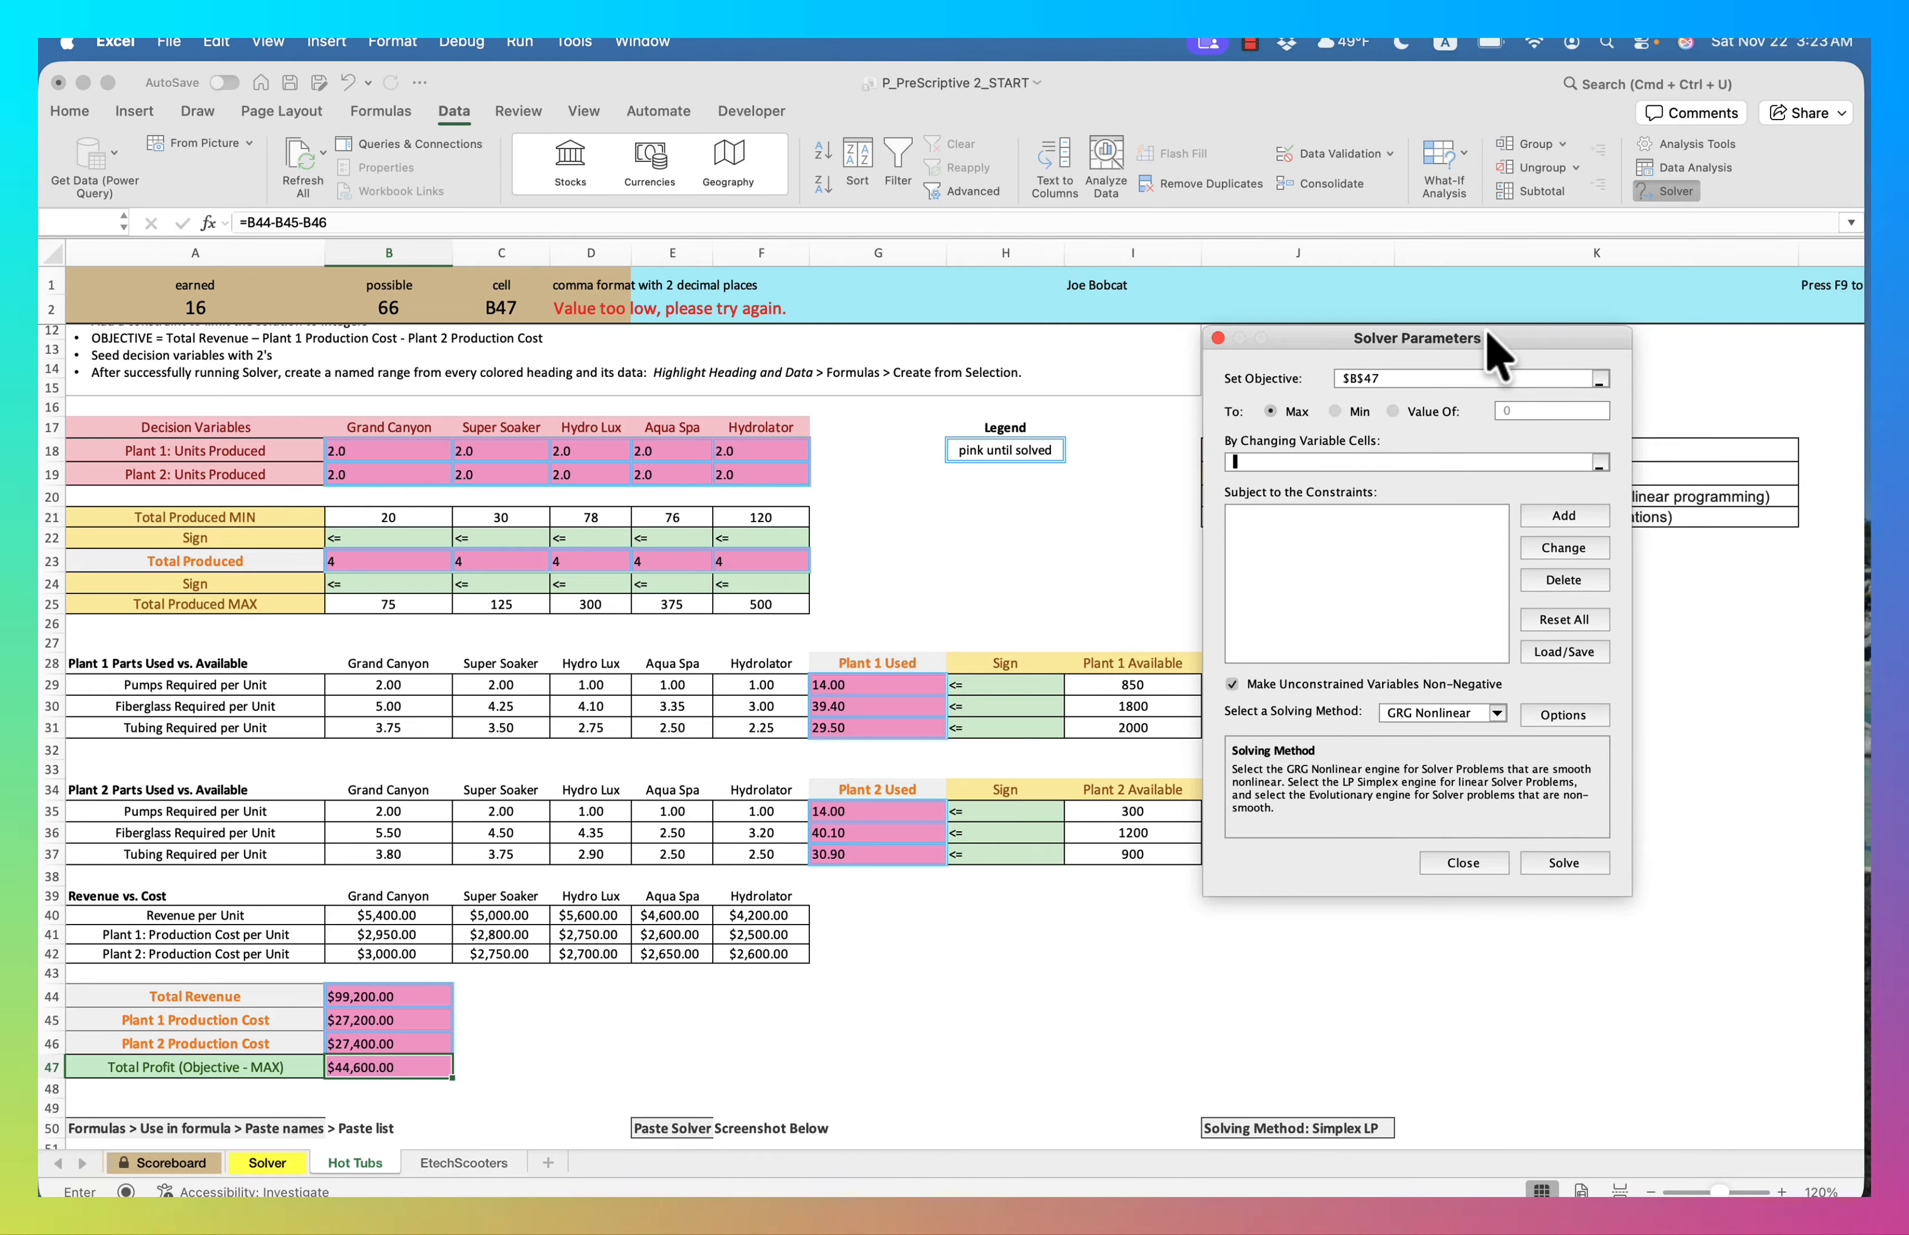
pyautogui.click(409, 454)
pyautogui.moveTo(435, 460); pyautogui.dragTo(772, 476)
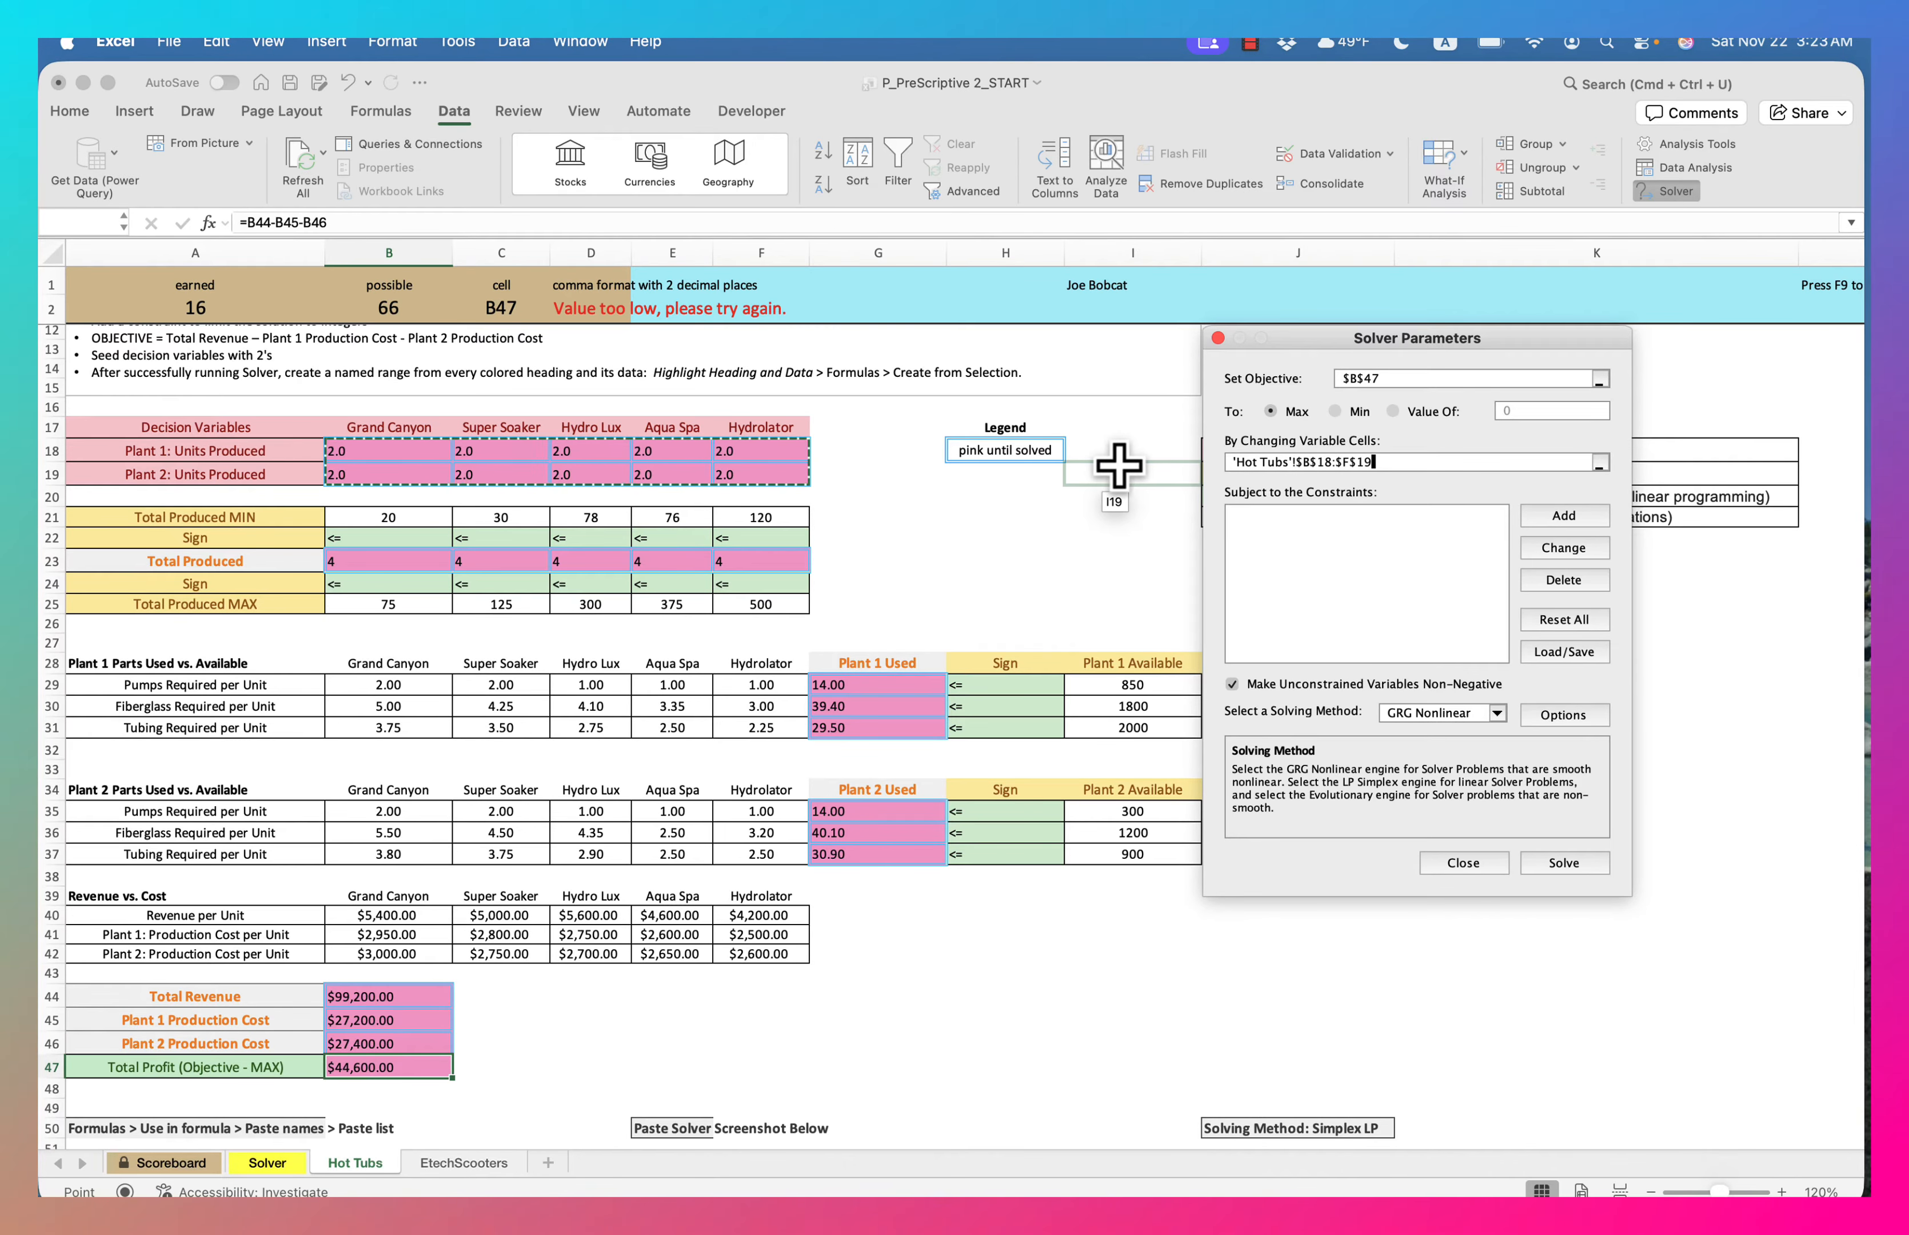
# Add a Solver constraint requiring Total Produced B23:F23 to be >= the Total Produced MIN values in B21:F21
pyautogui.click(1556, 518)
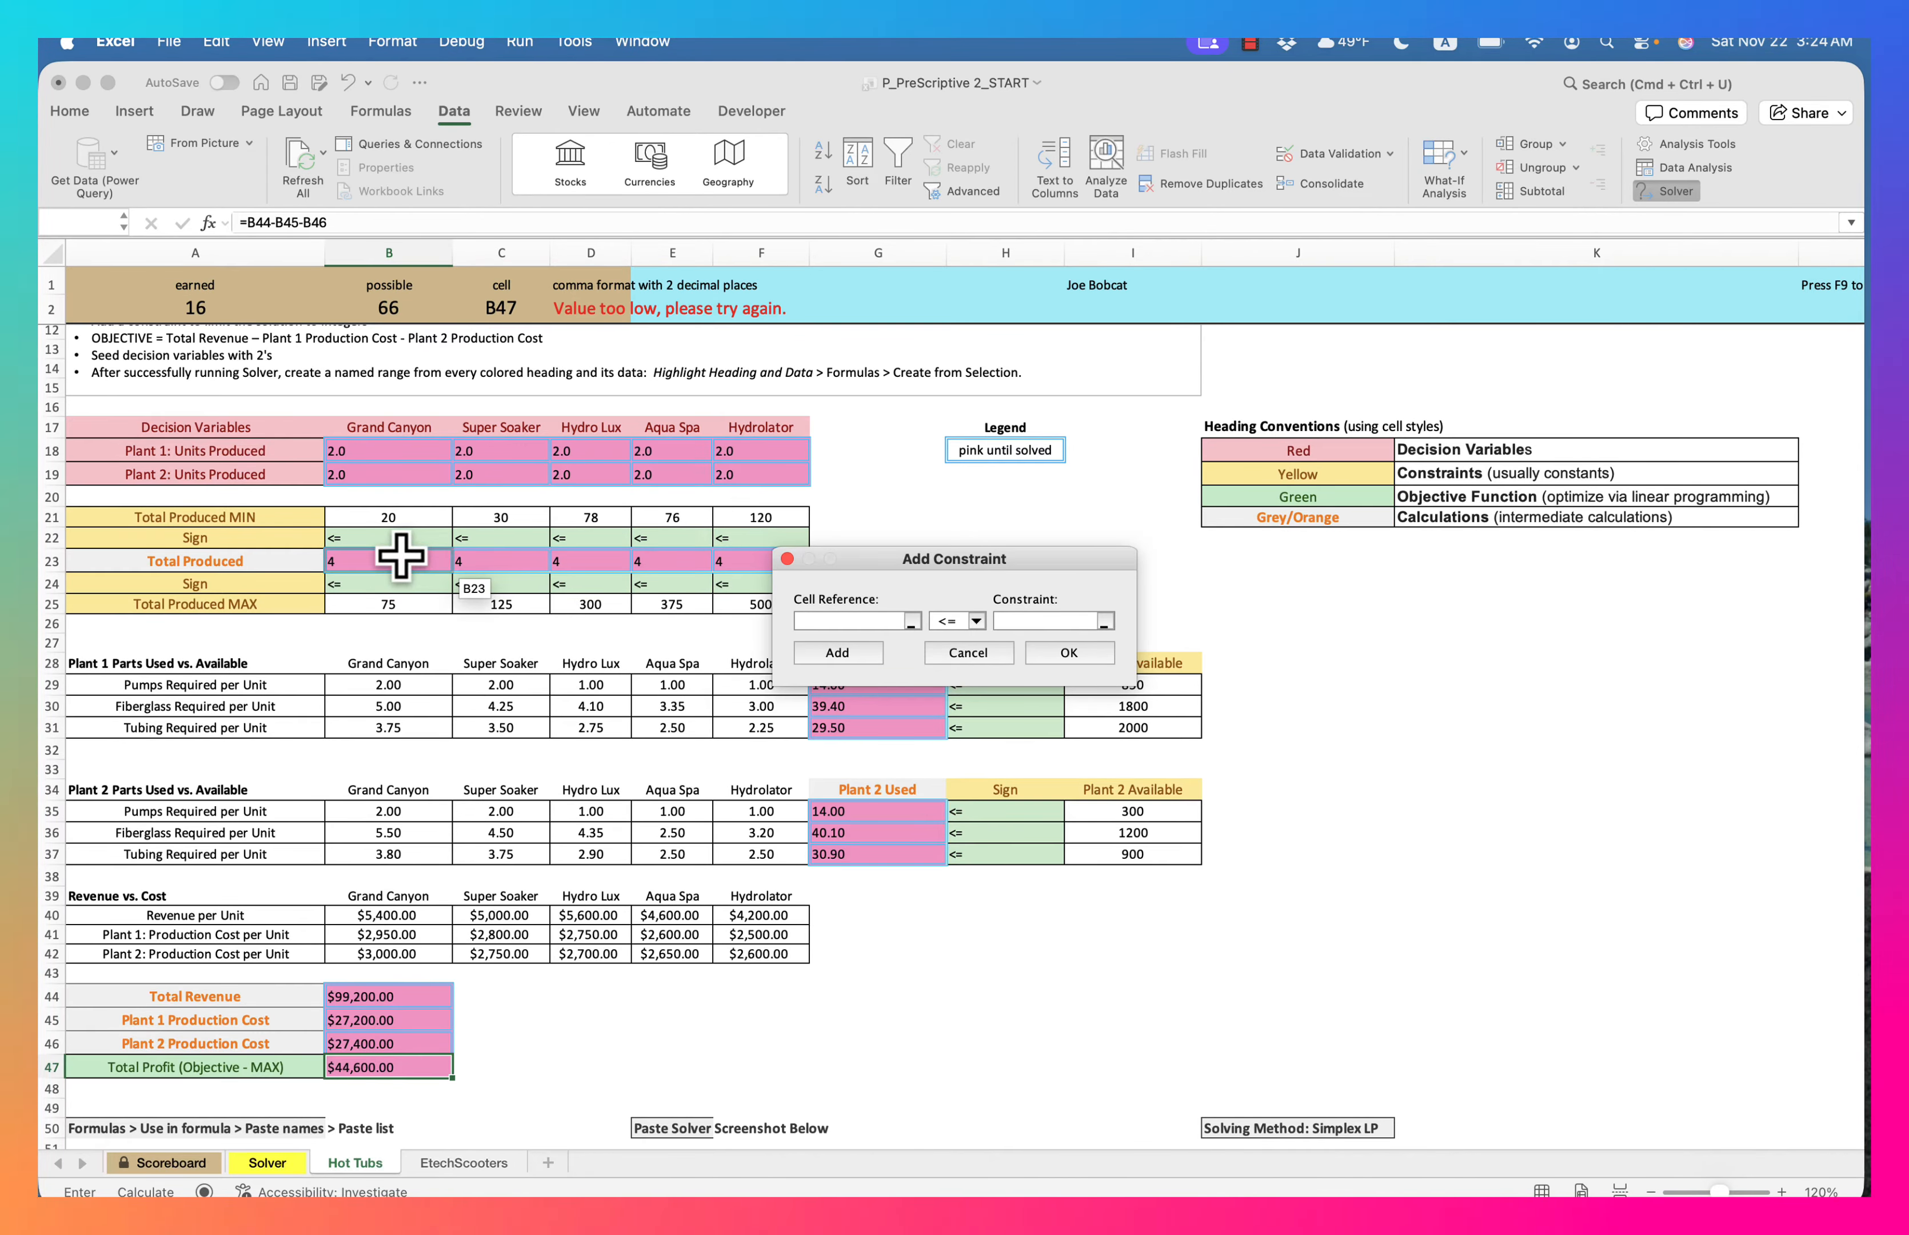
pyautogui.moveTo(400, 555); pyautogui.dragTo(758, 562)
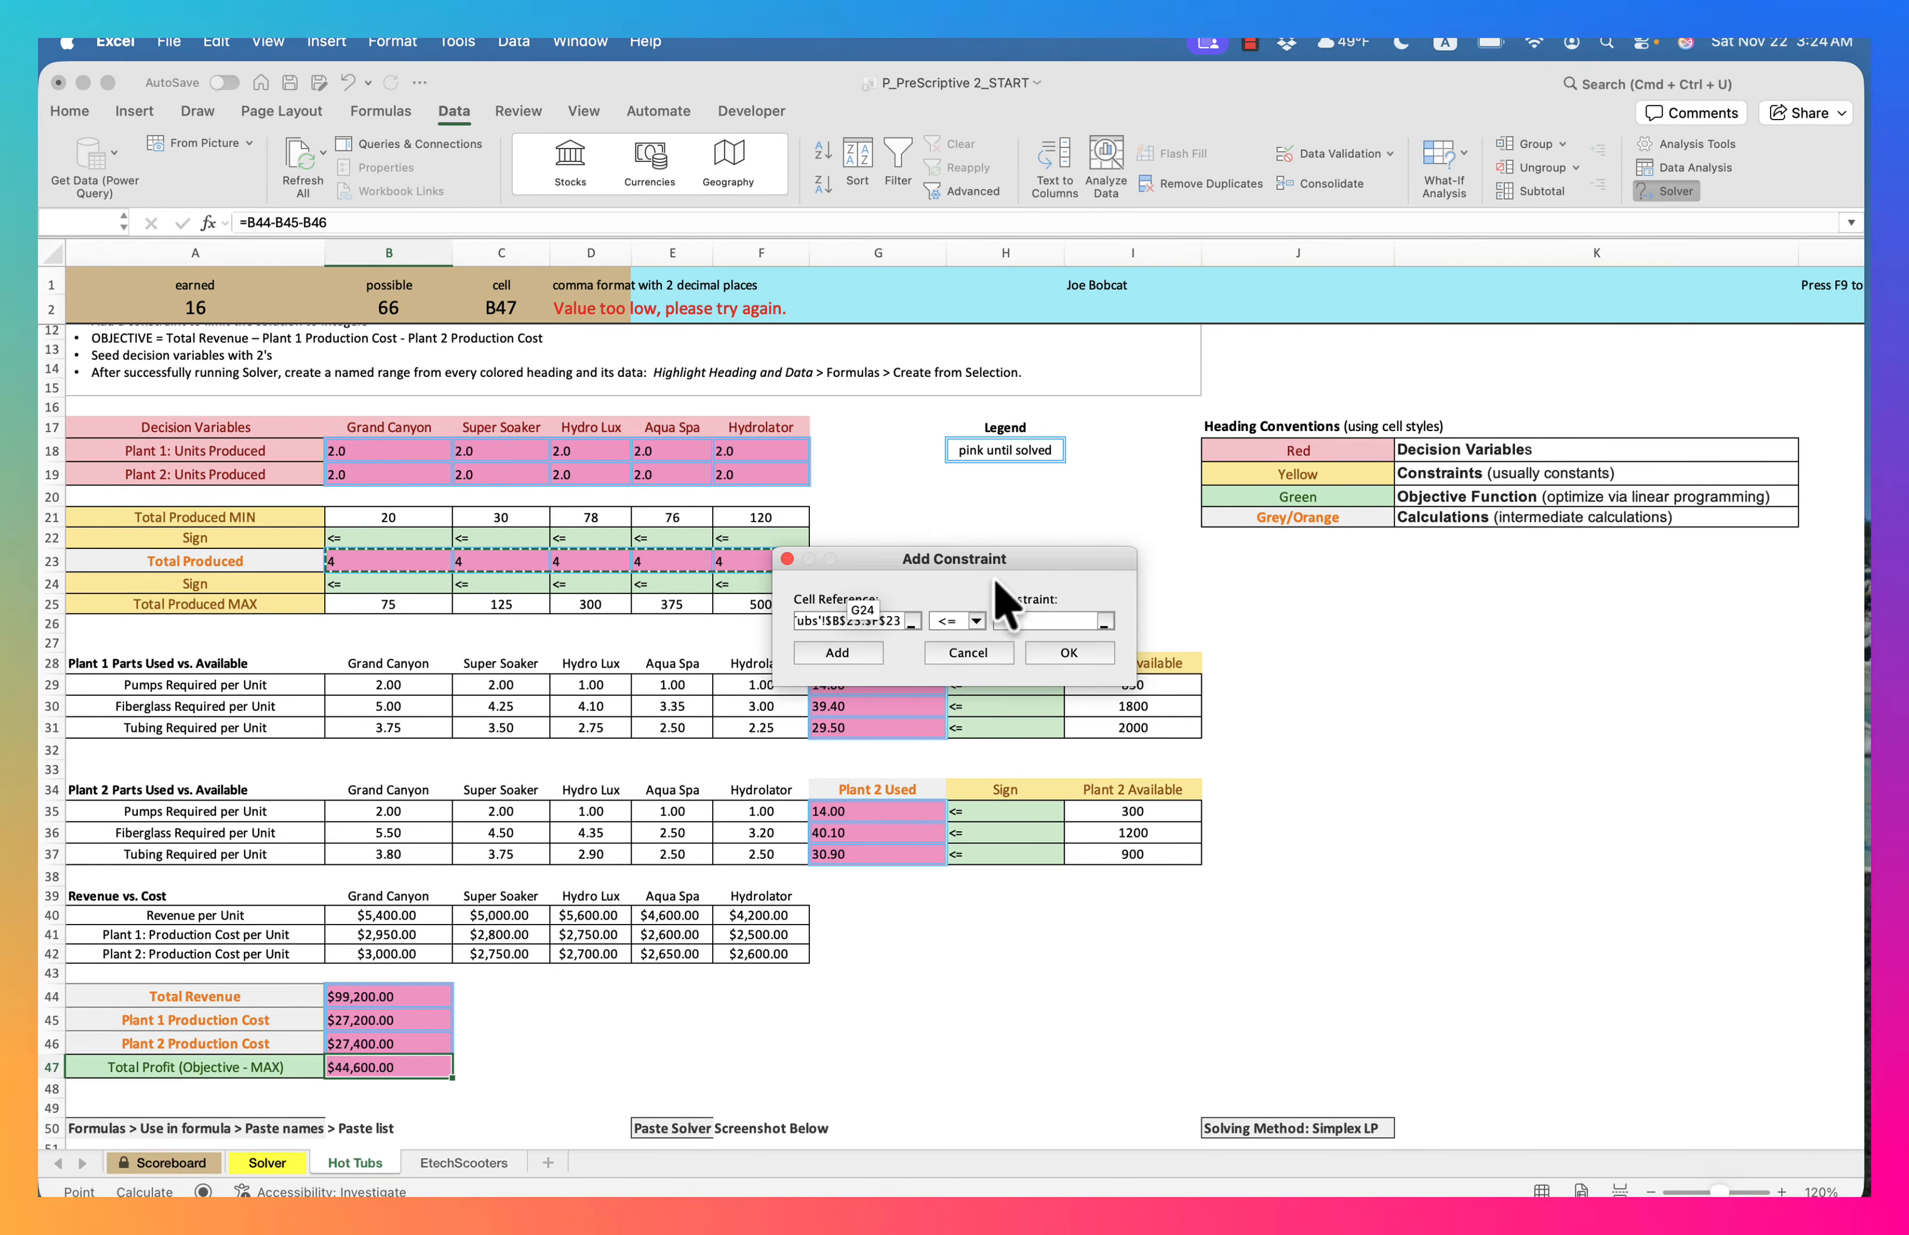
pyautogui.click(975, 622)
pyautogui.click(967, 667)
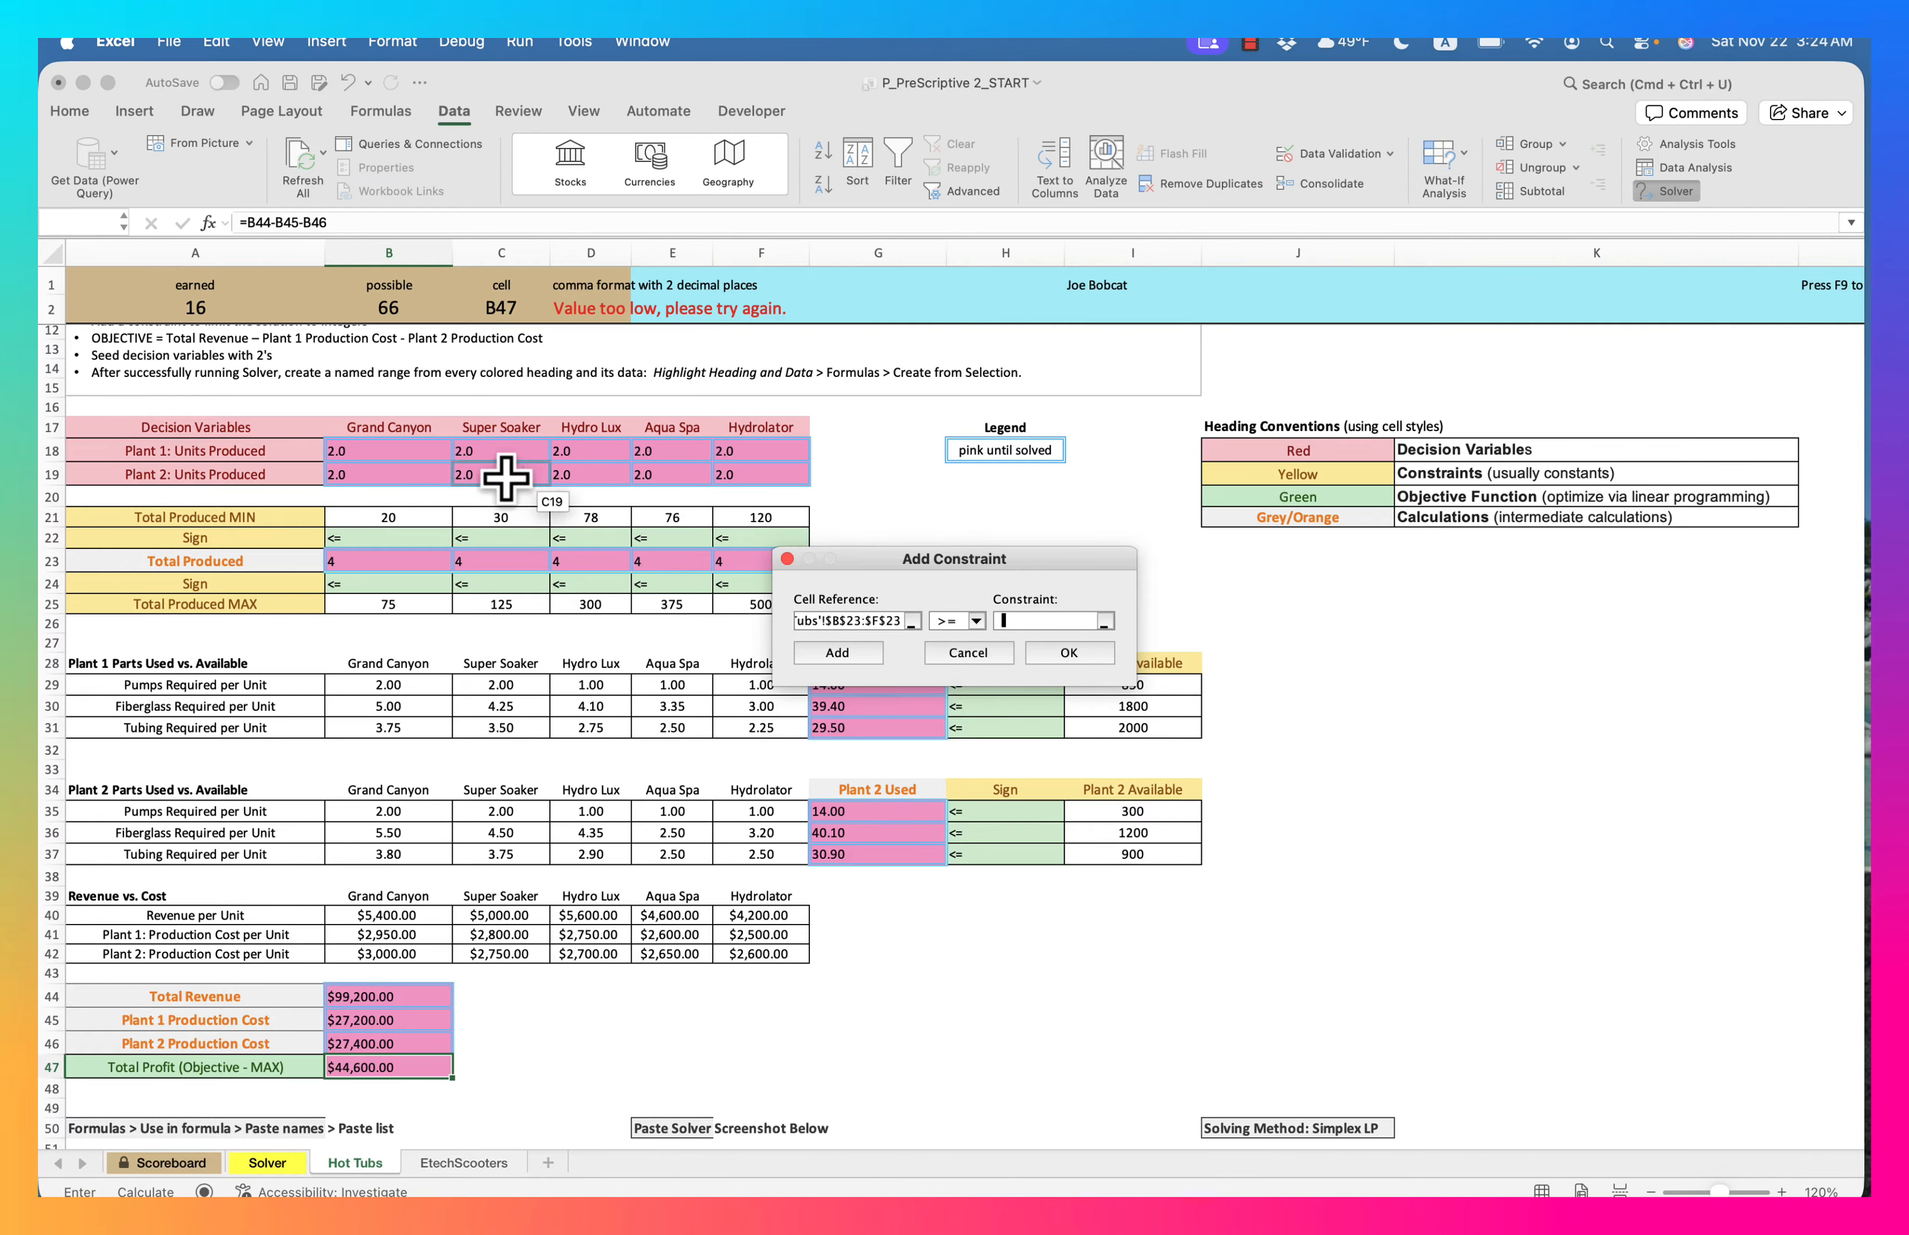
pyautogui.click(394, 510)
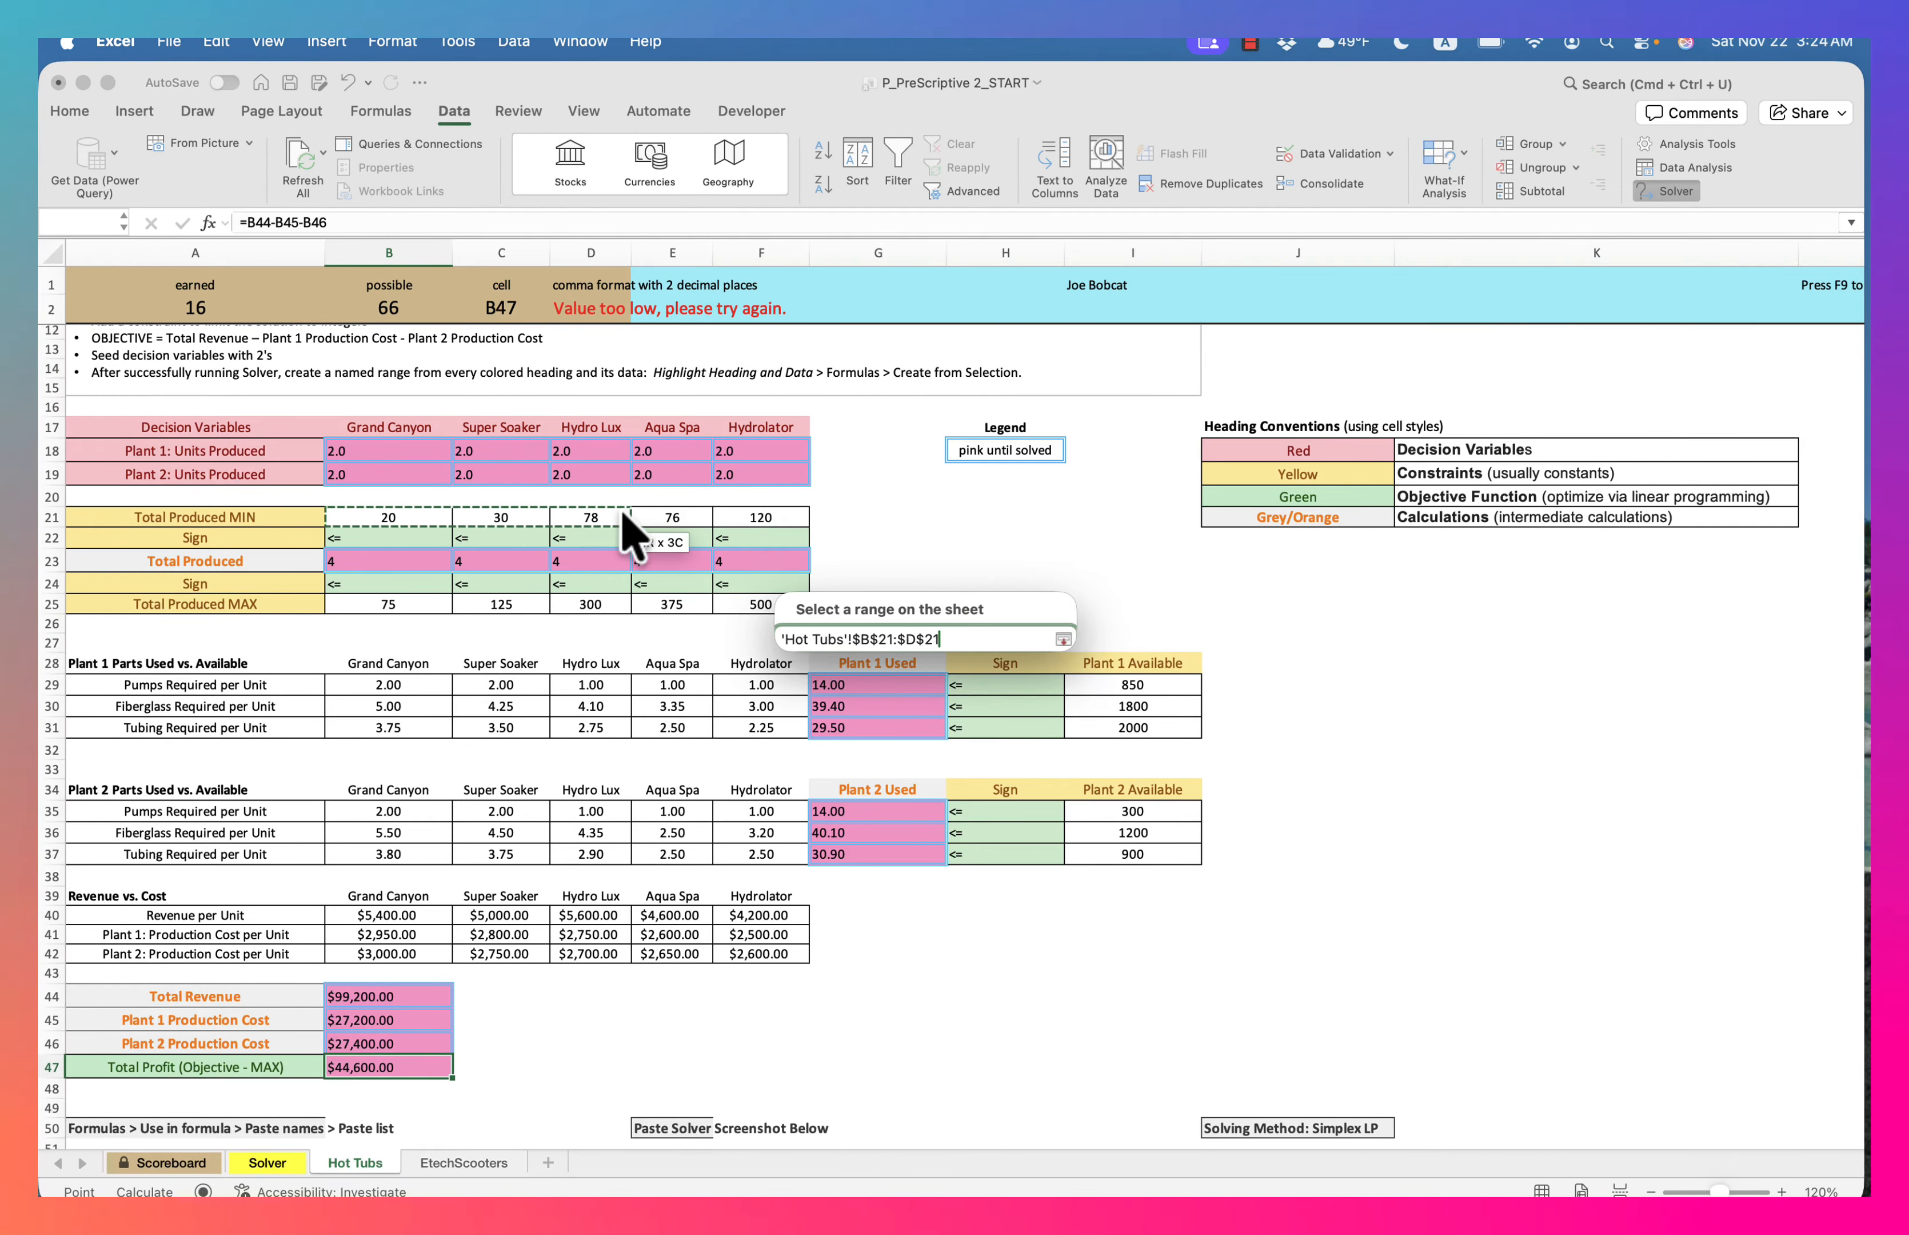
pyautogui.moveTo(754, 539); pyautogui.dragTo(758, 521)
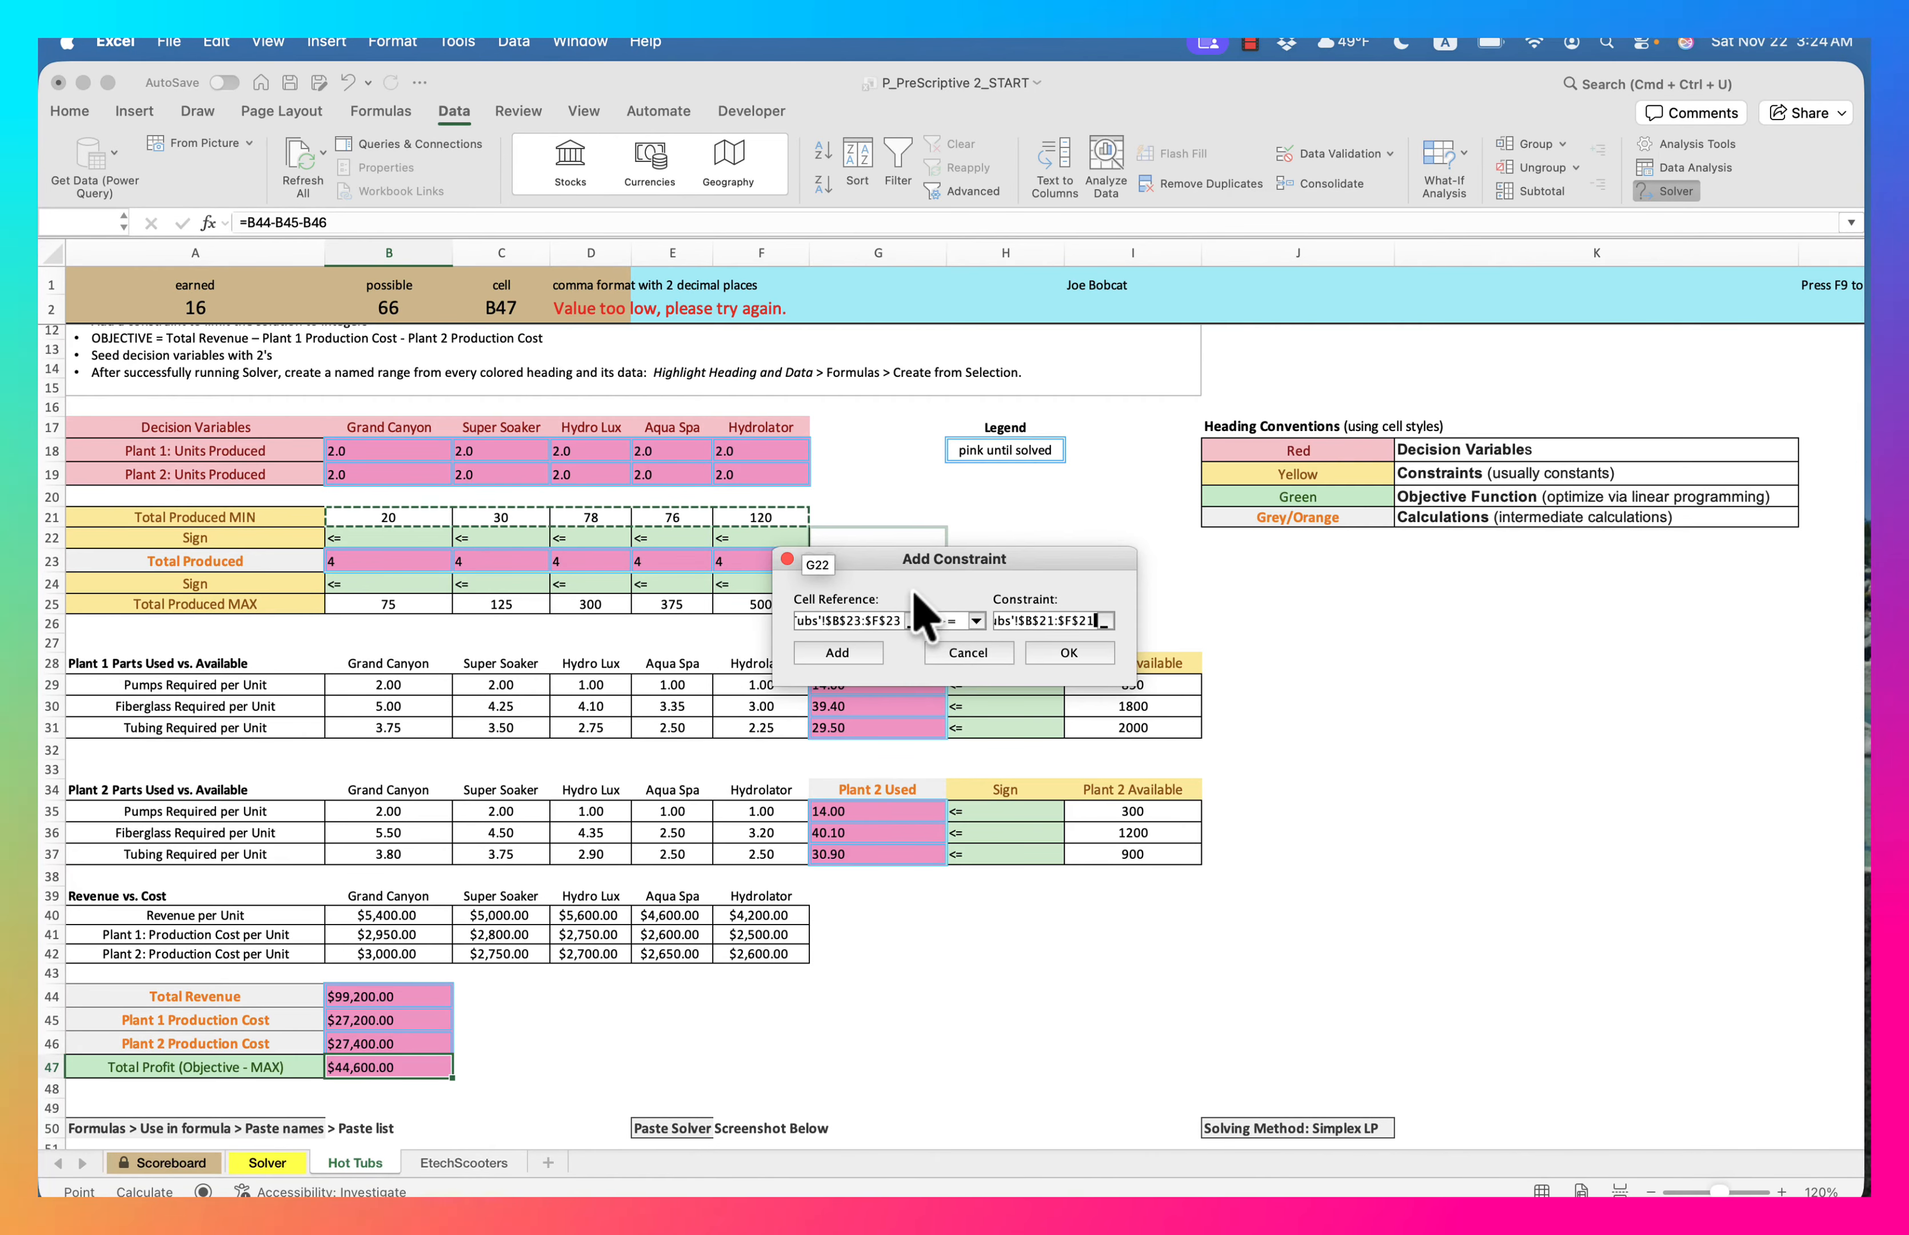
pyautogui.click(850, 651)
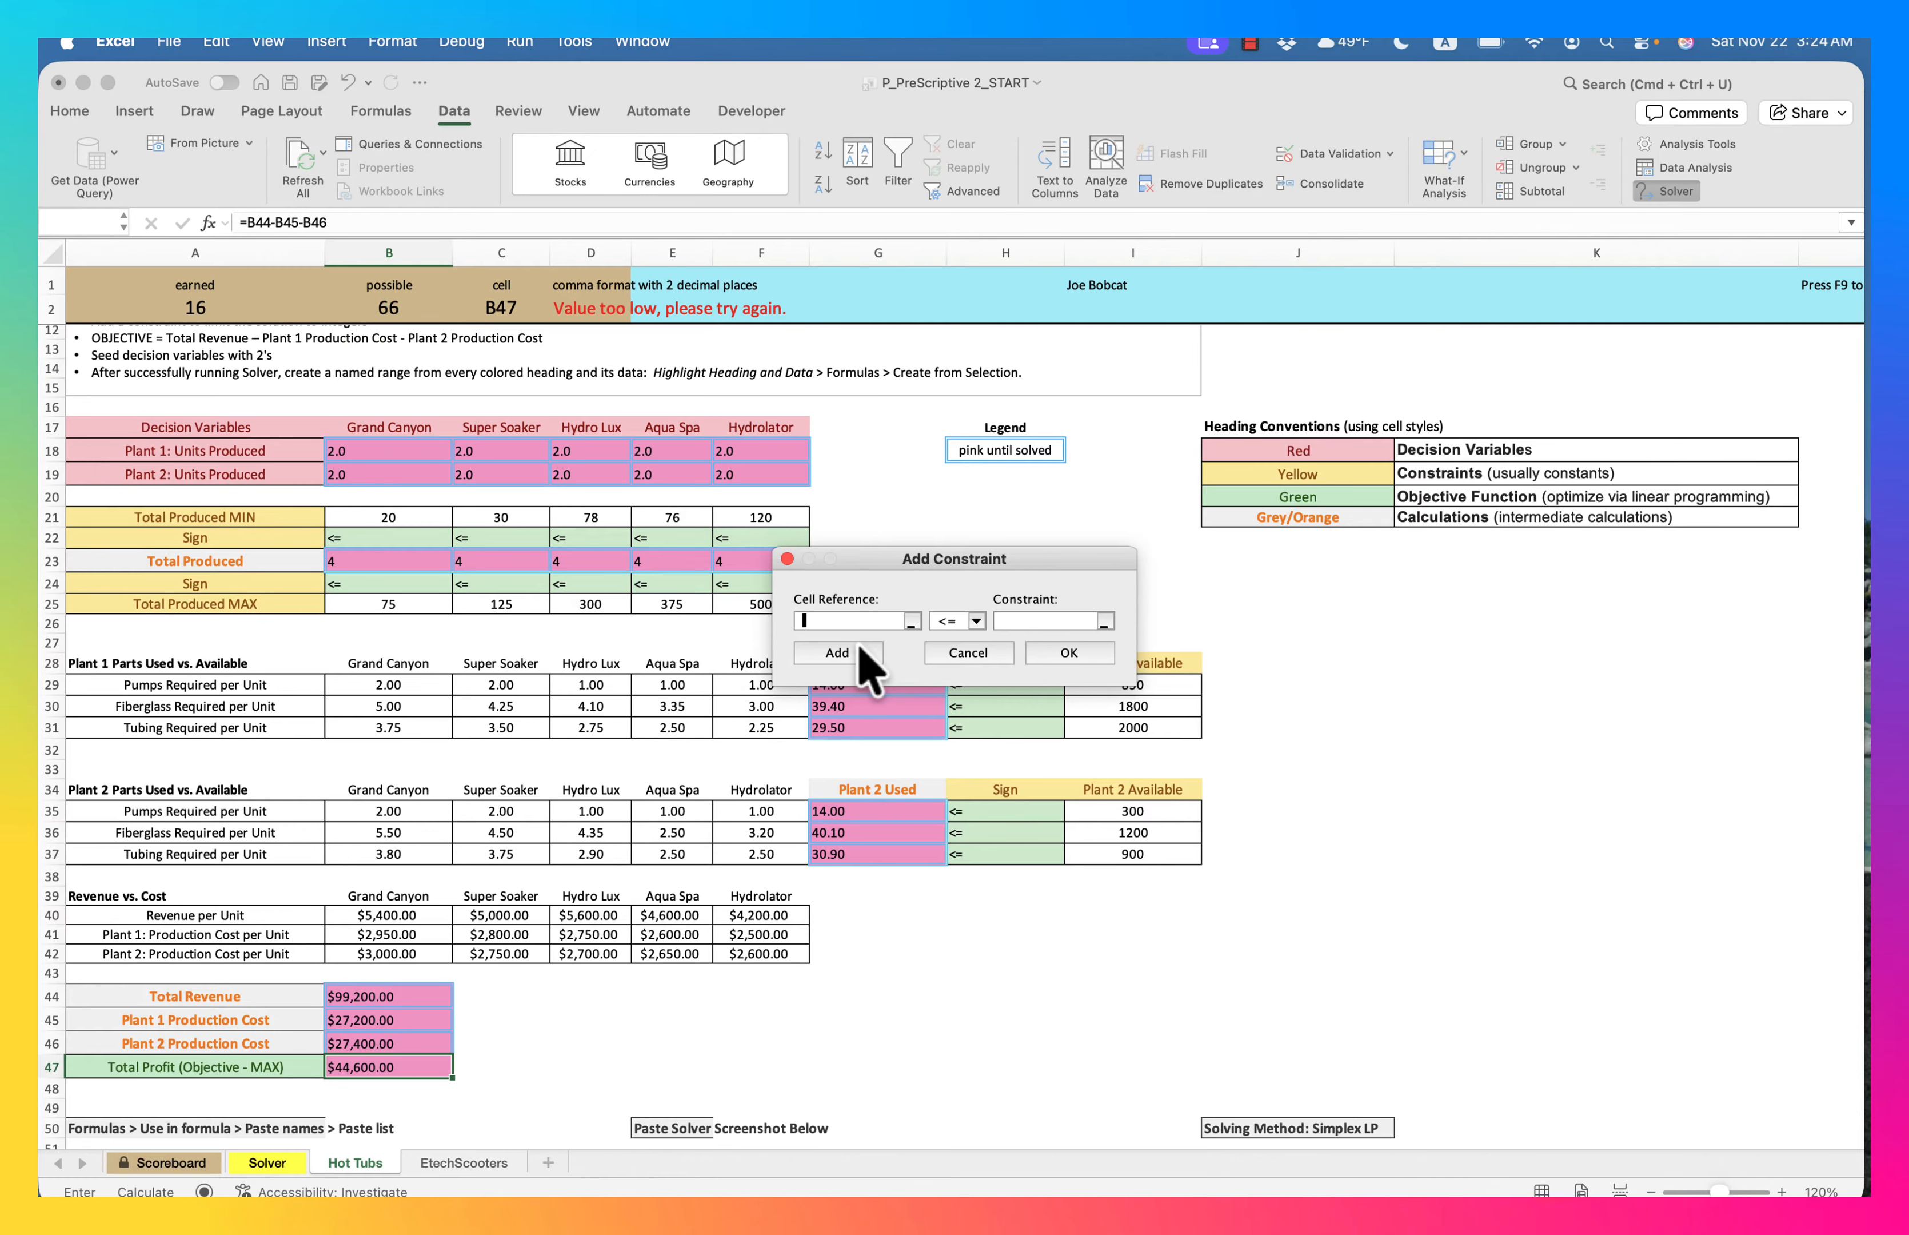
# Add a Solver constraint requiring Total Produced B23:F23 to be <= the Total Produced MAX values in B25:F25
pyautogui.moveTo(405, 560); pyautogui.dragTo(738, 563)
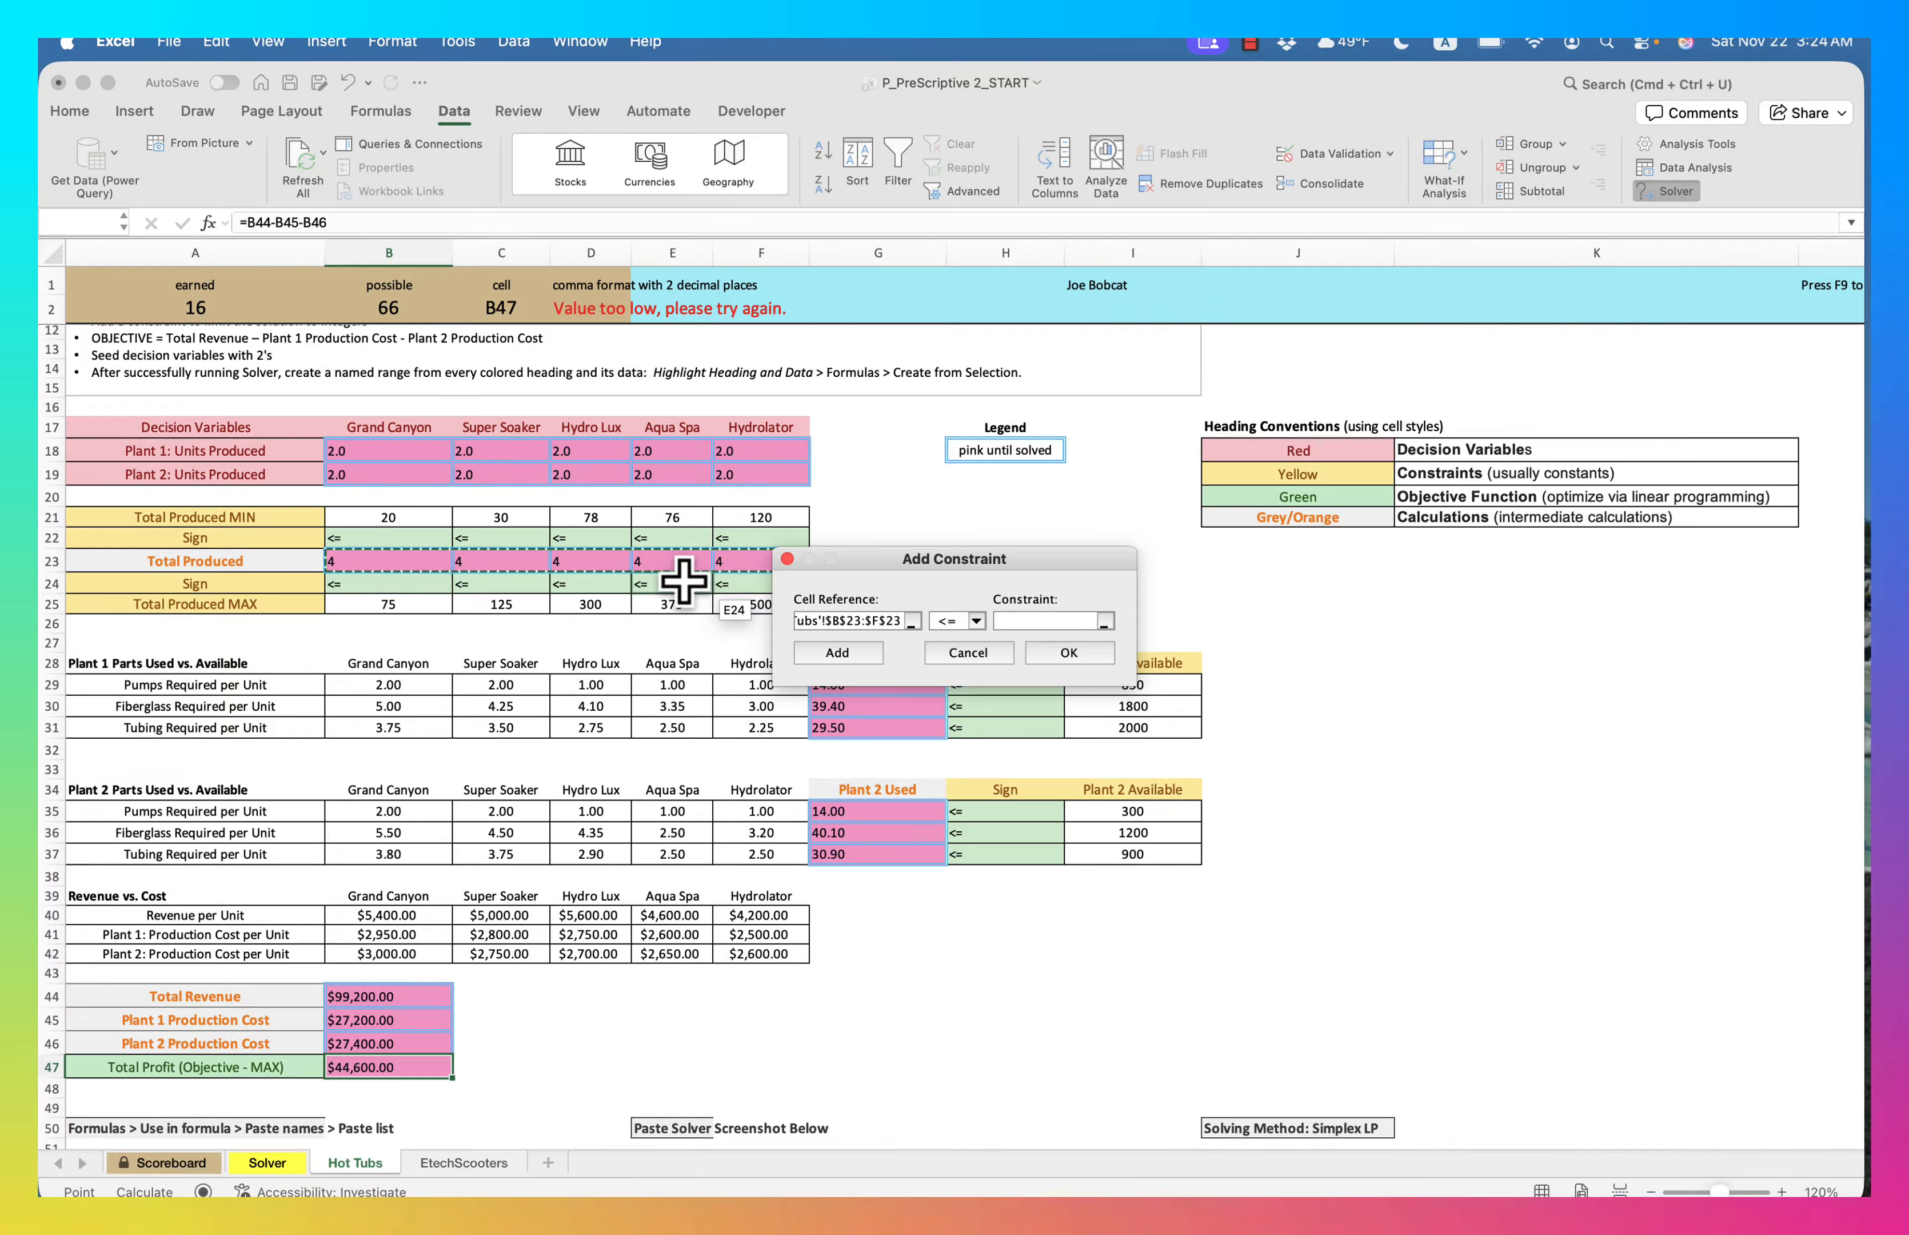
pyautogui.click(1031, 622)
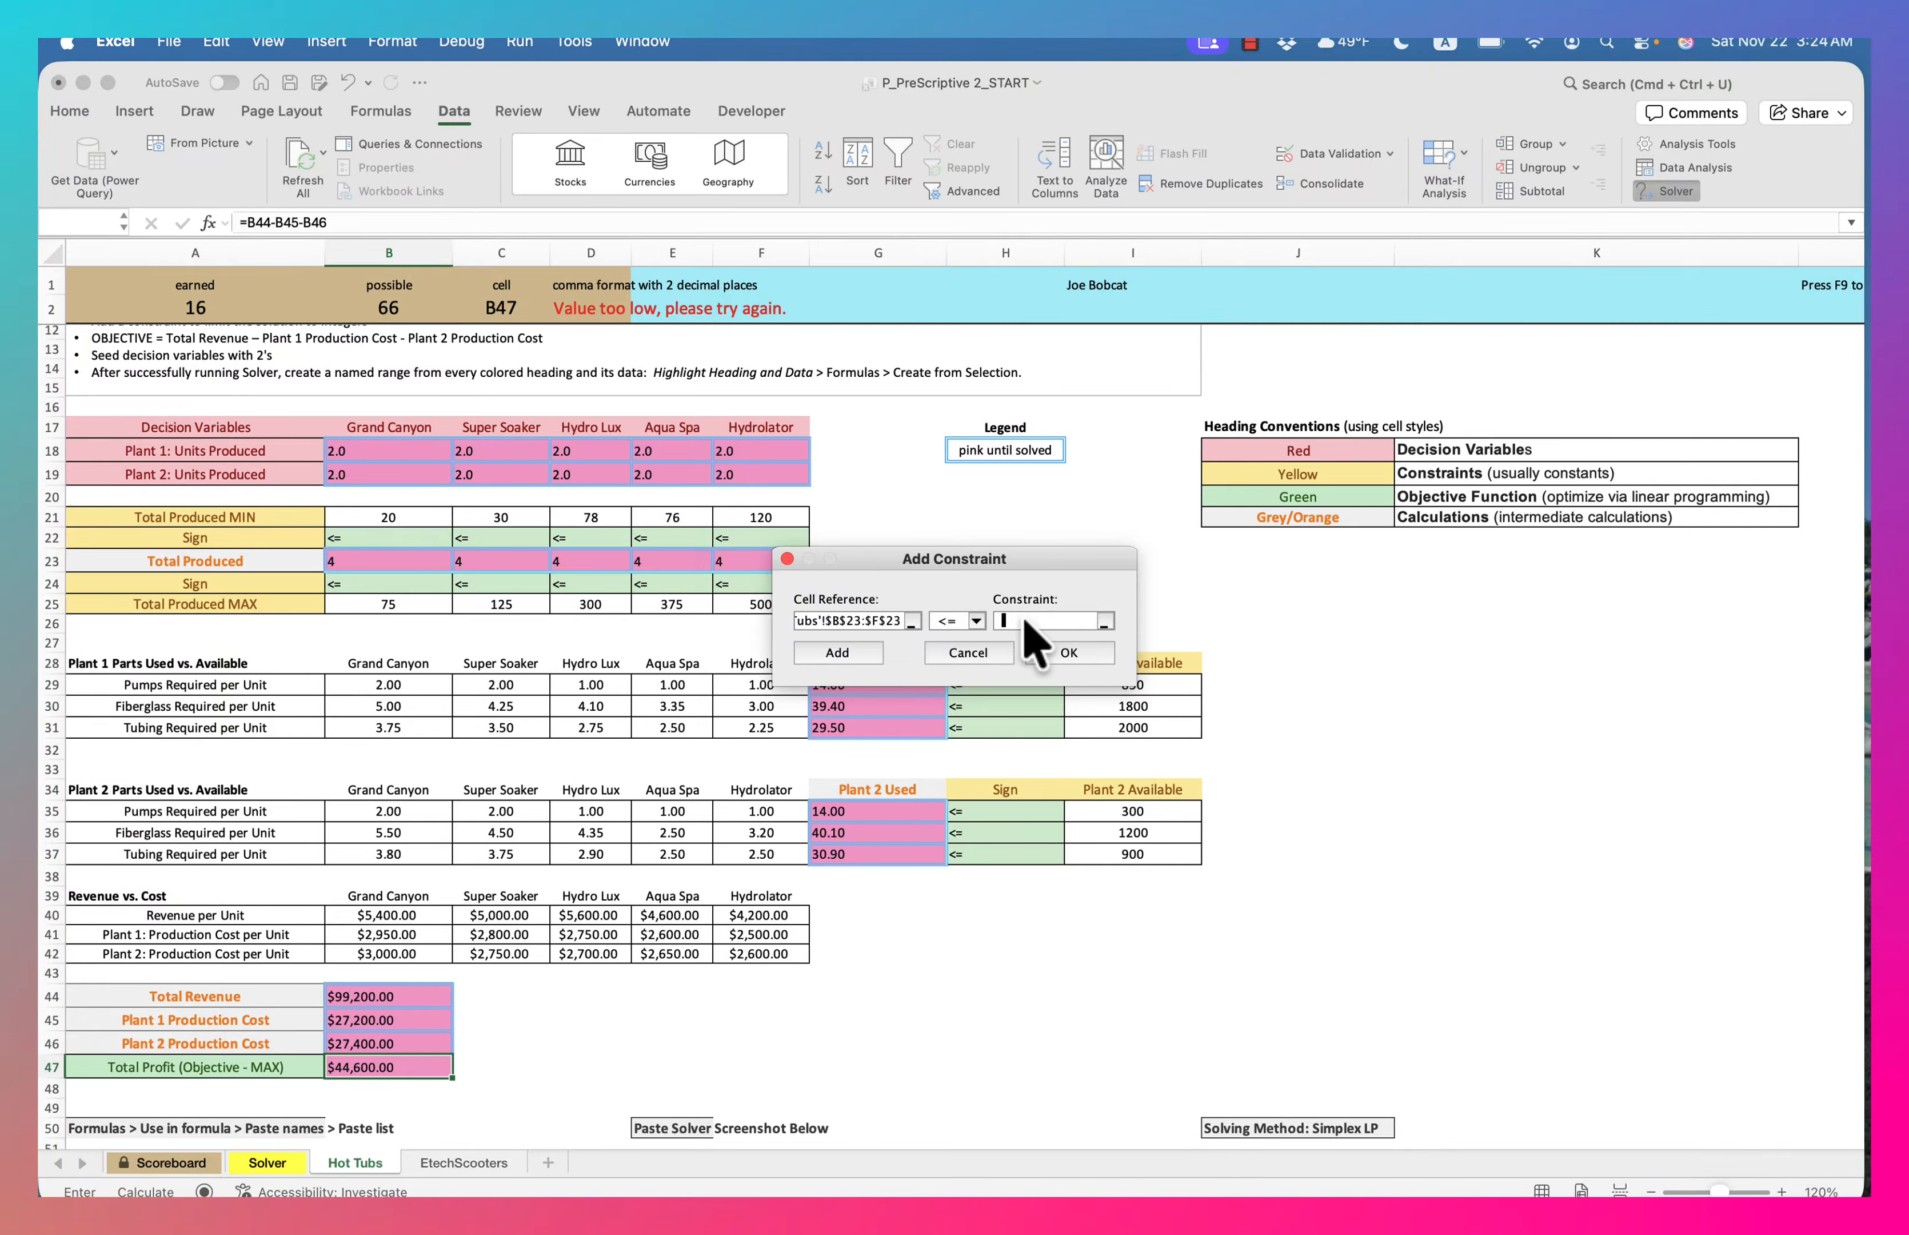
pyautogui.moveTo(410, 603); pyautogui.dragTo(766, 623)
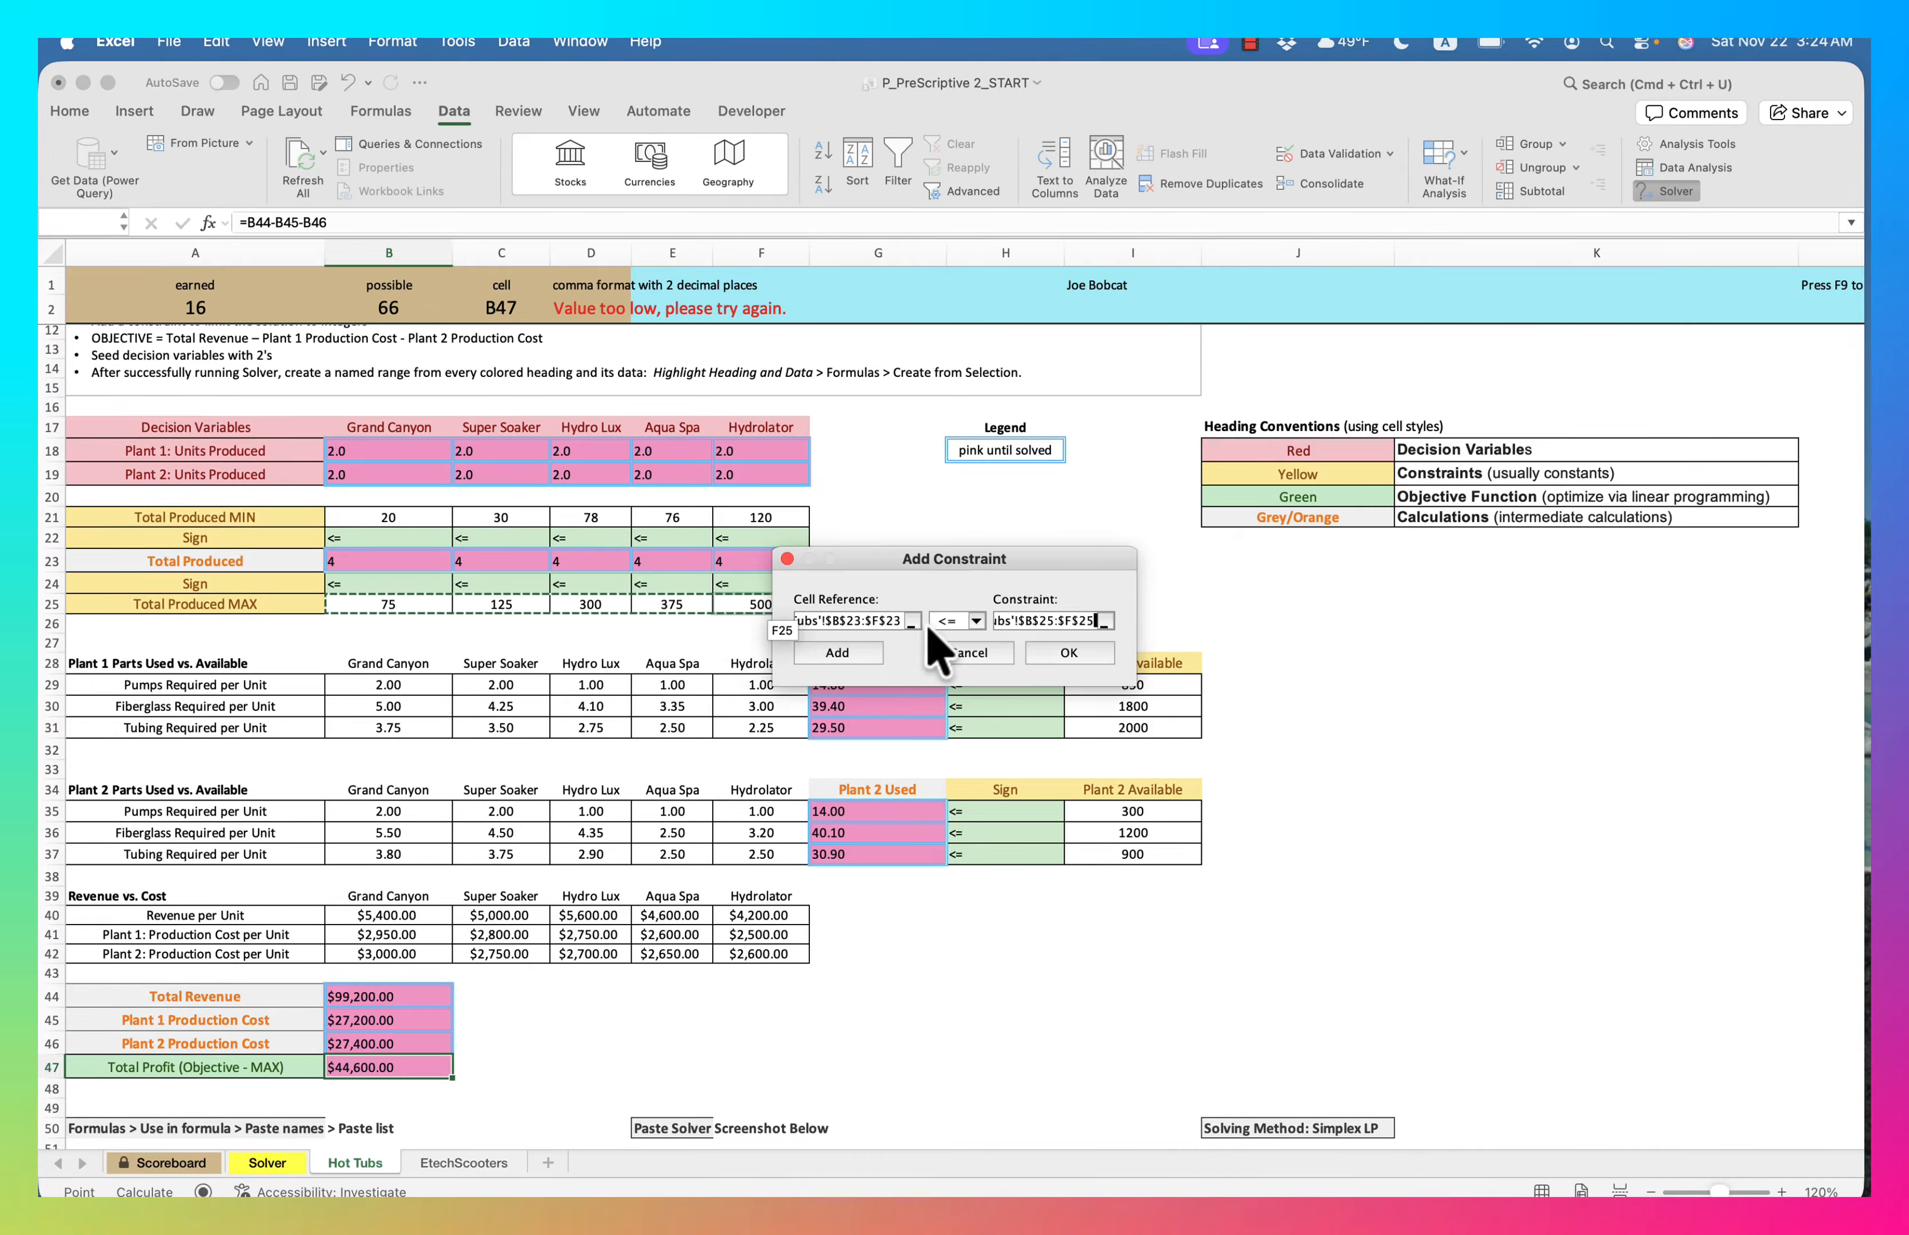
pyautogui.click(847, 653)
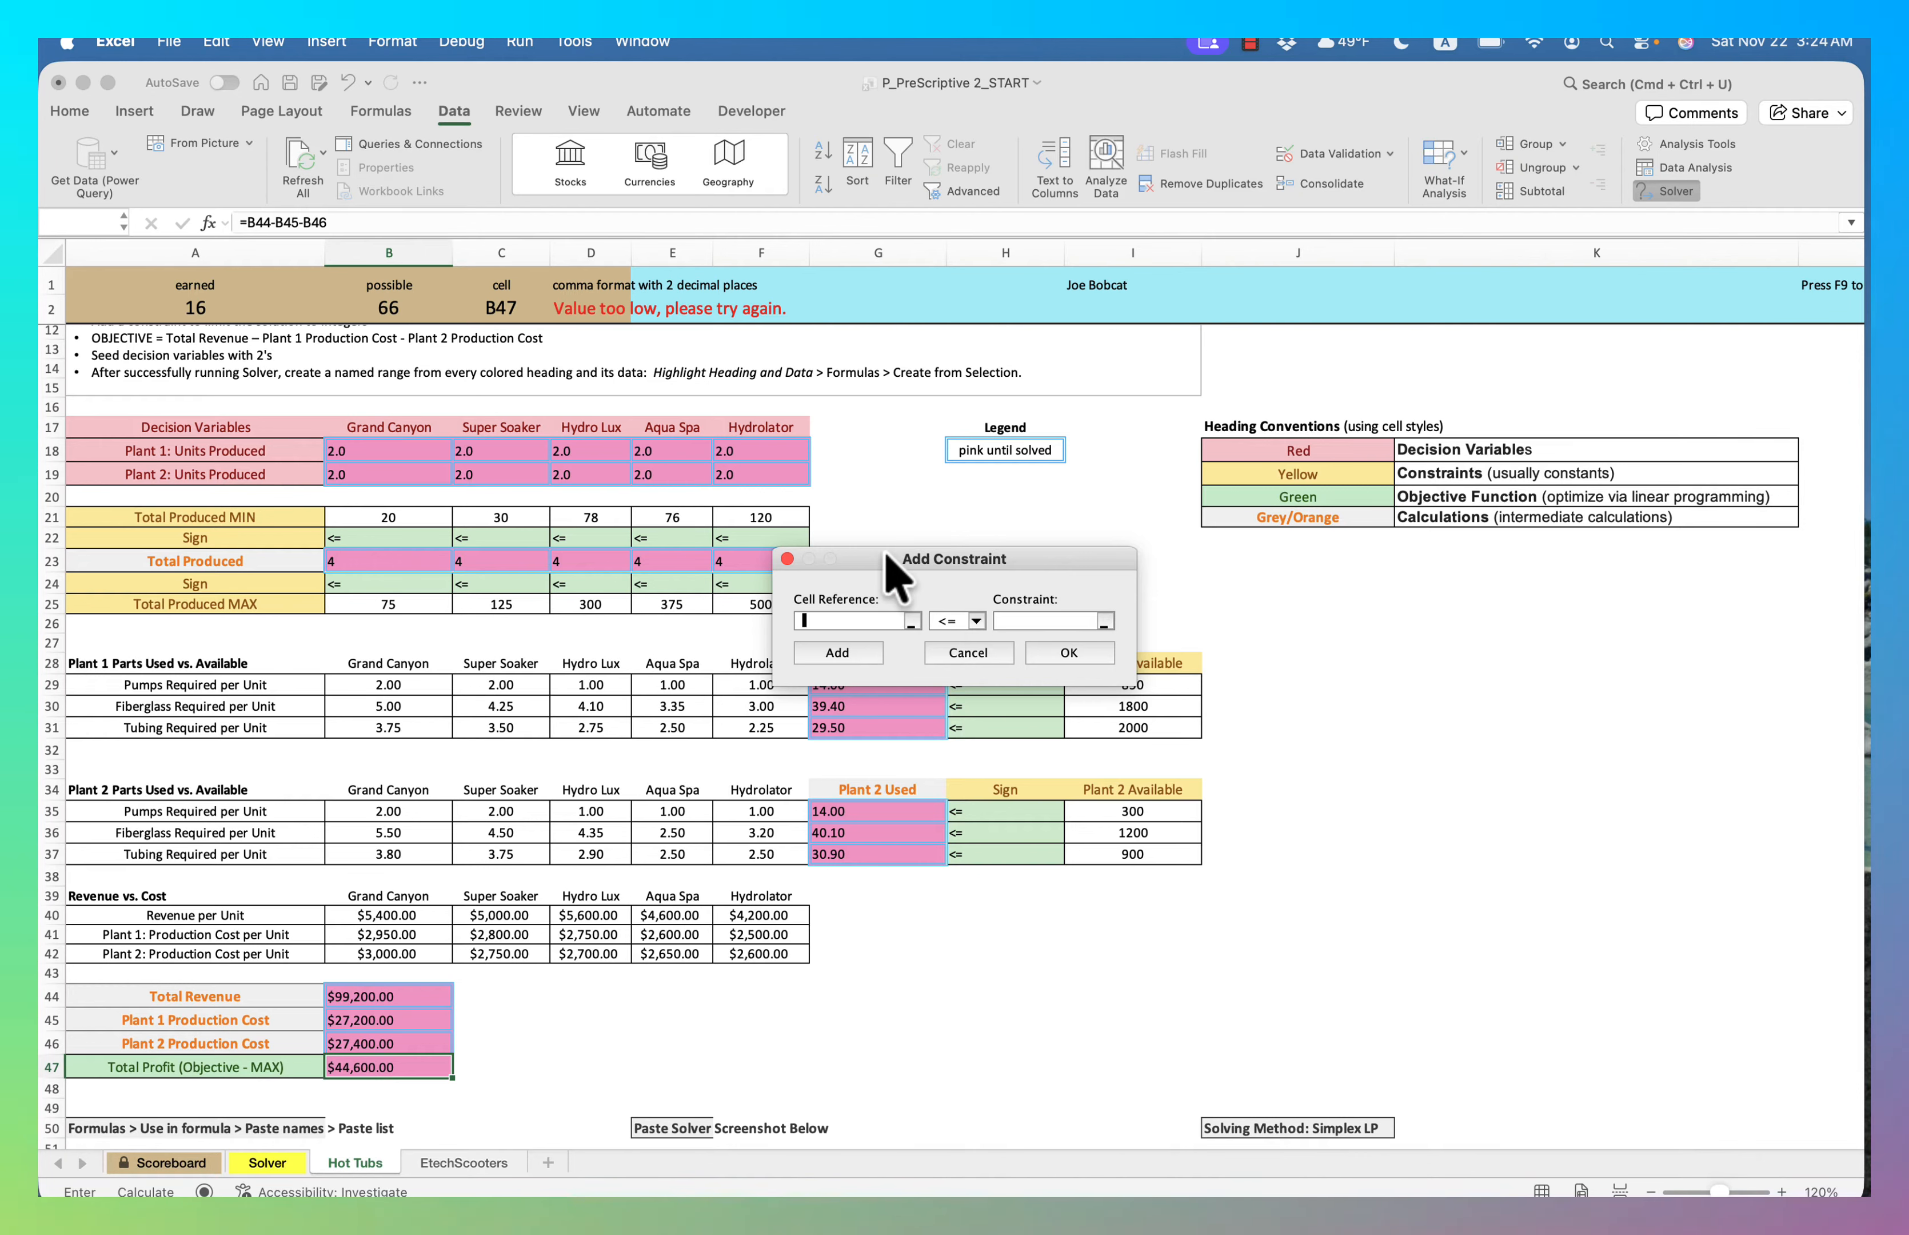
# Add a Solver constraint requiring Plant 1 Used G29:G31 to be <= Plant 1 Available I29:I31
pyautogui.moveTo(889, 563); pyautogui.dragTo(965, 514)
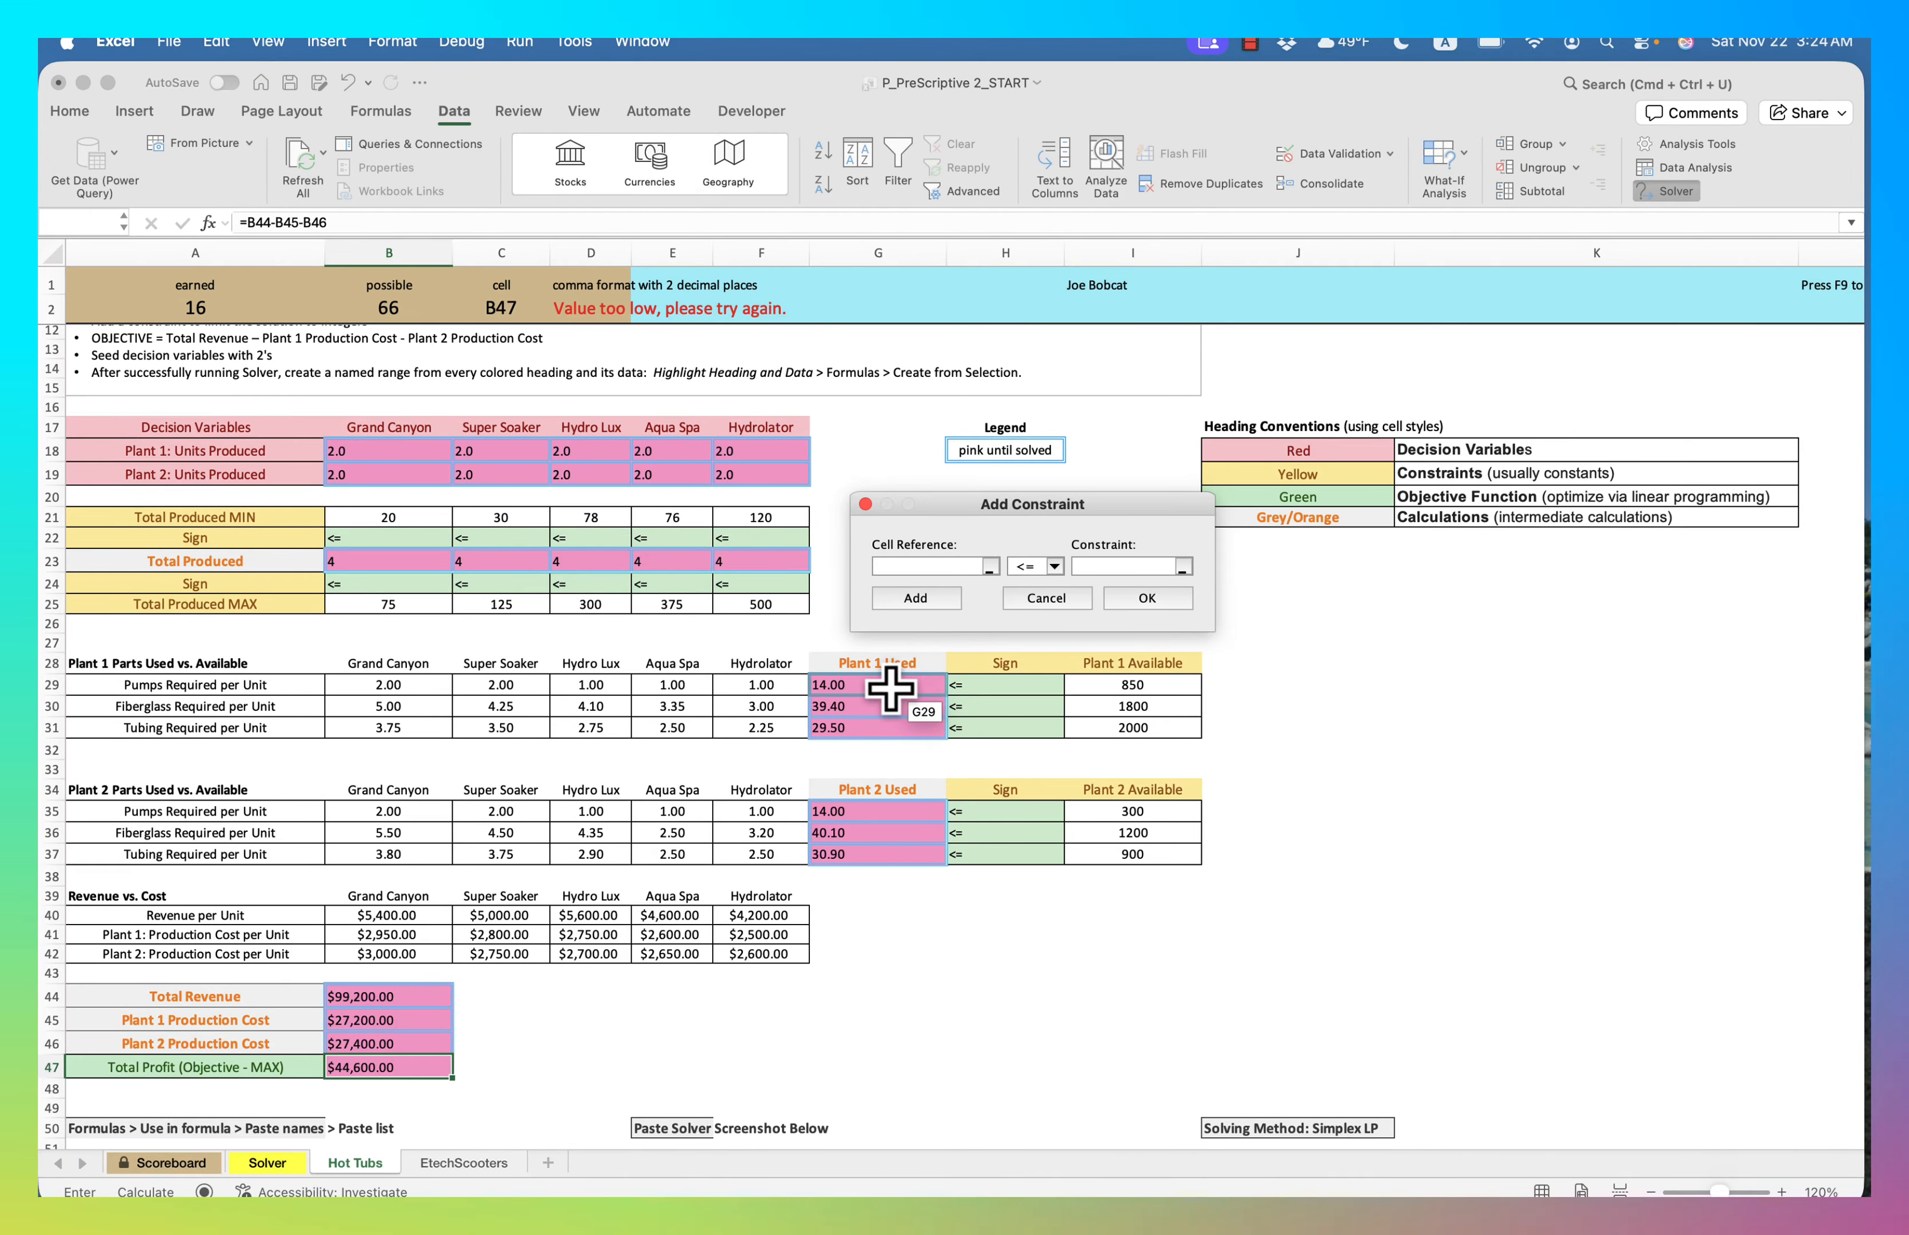
pyautogui.moveTo(890, 688); pyautogui.dragTo(893, 724)
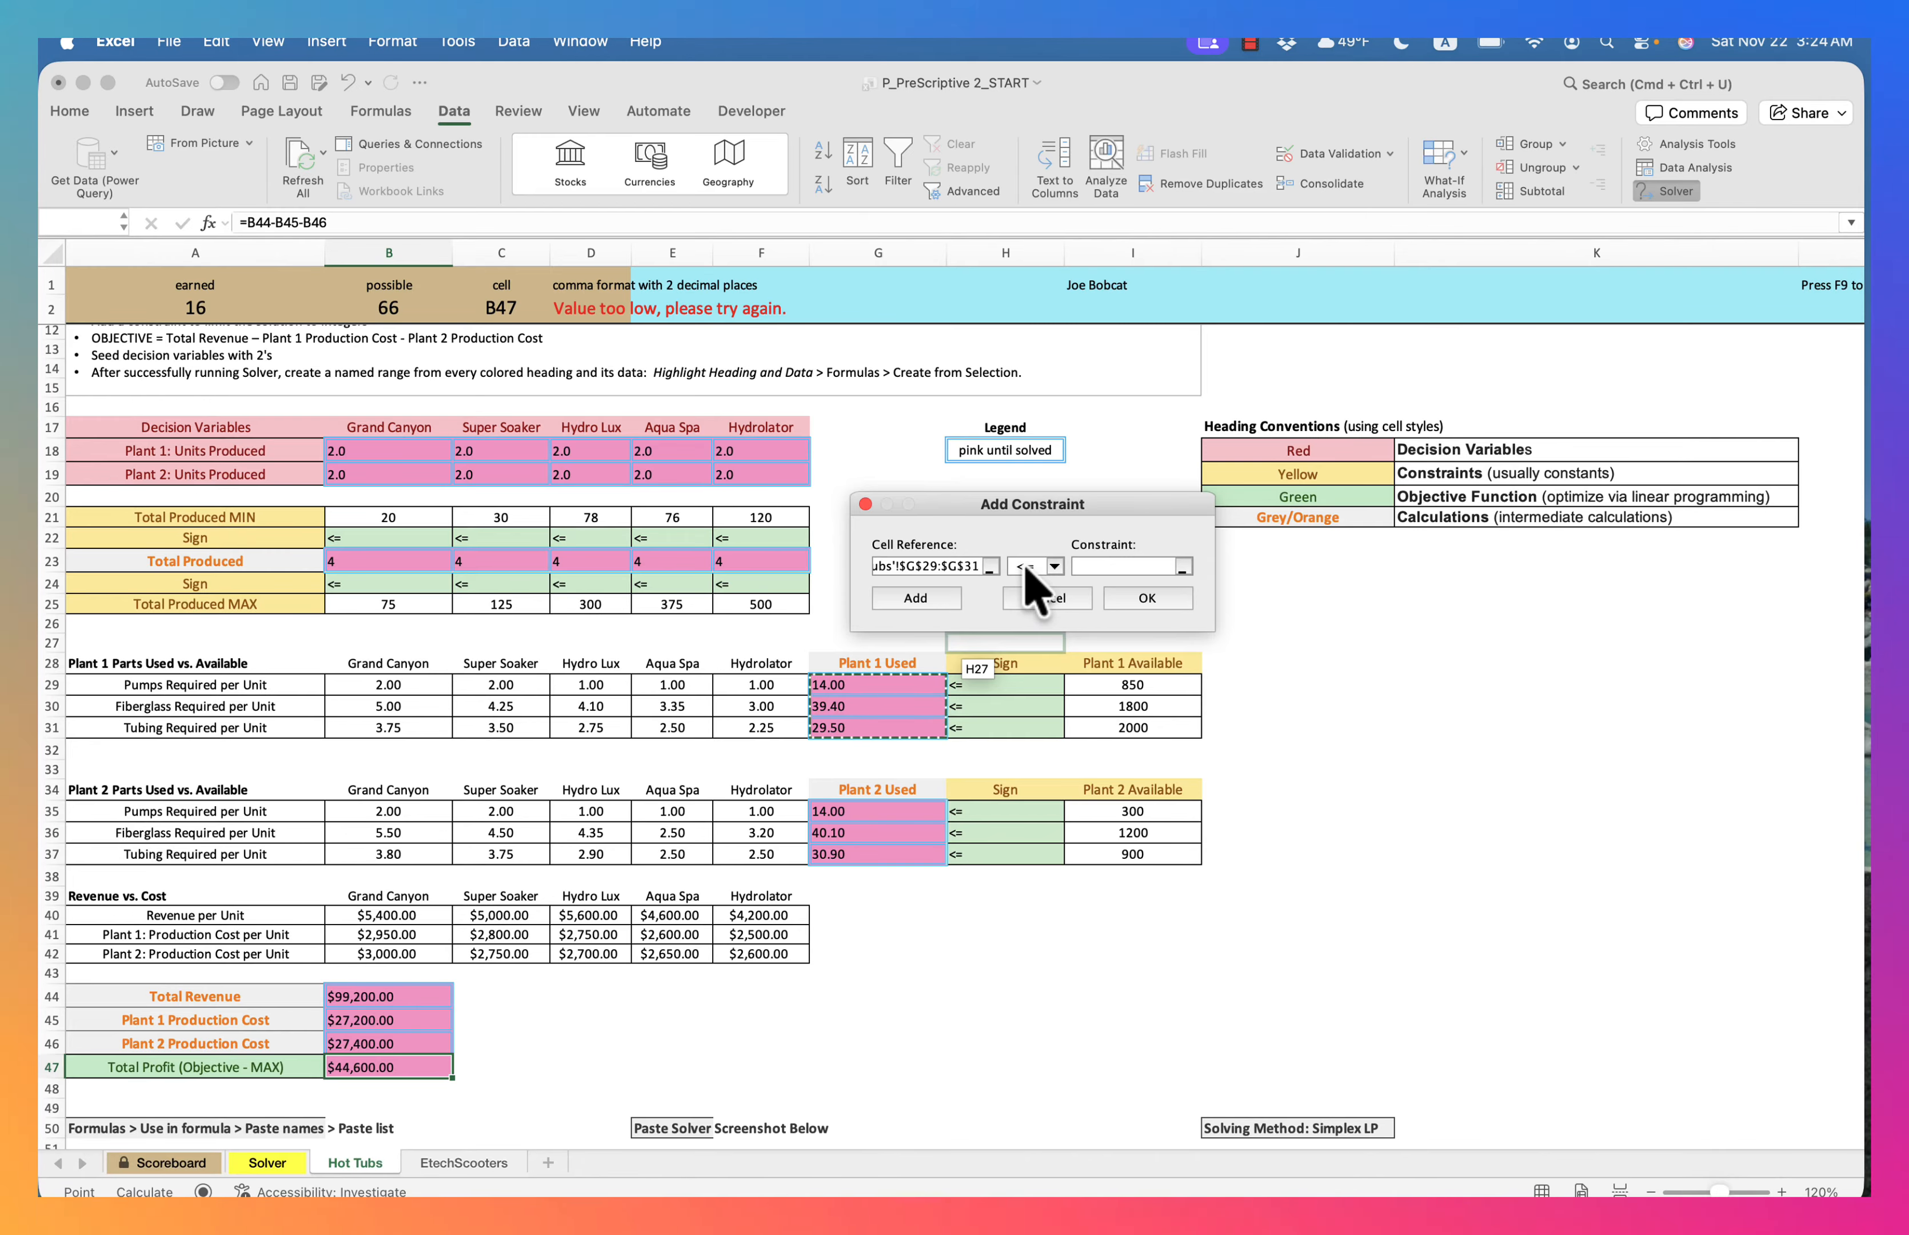
pyautogui.click(1107, 565)
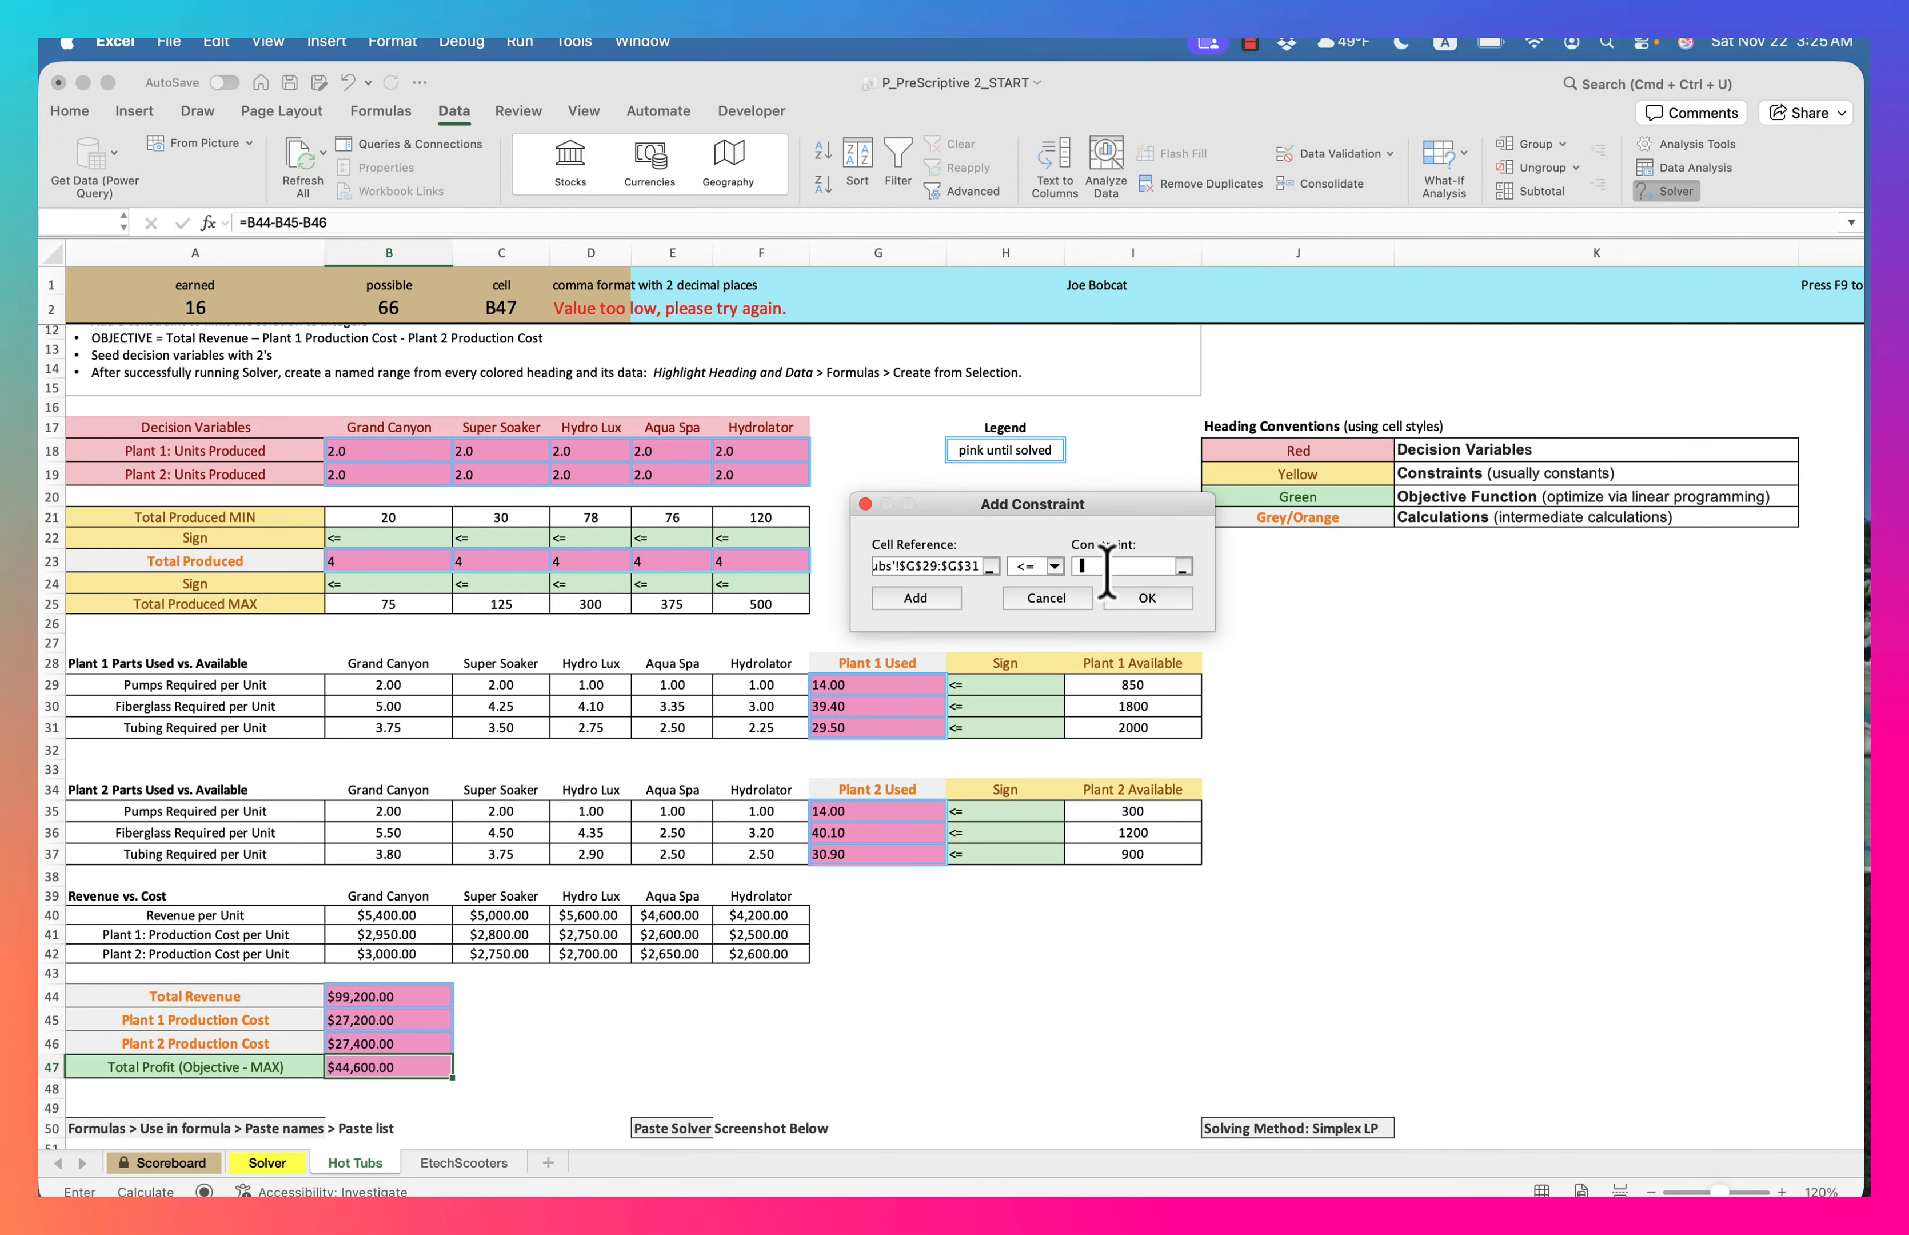
pyautogui.moveTo(1117, 685); pyautogui.dragTo(1130, 730)
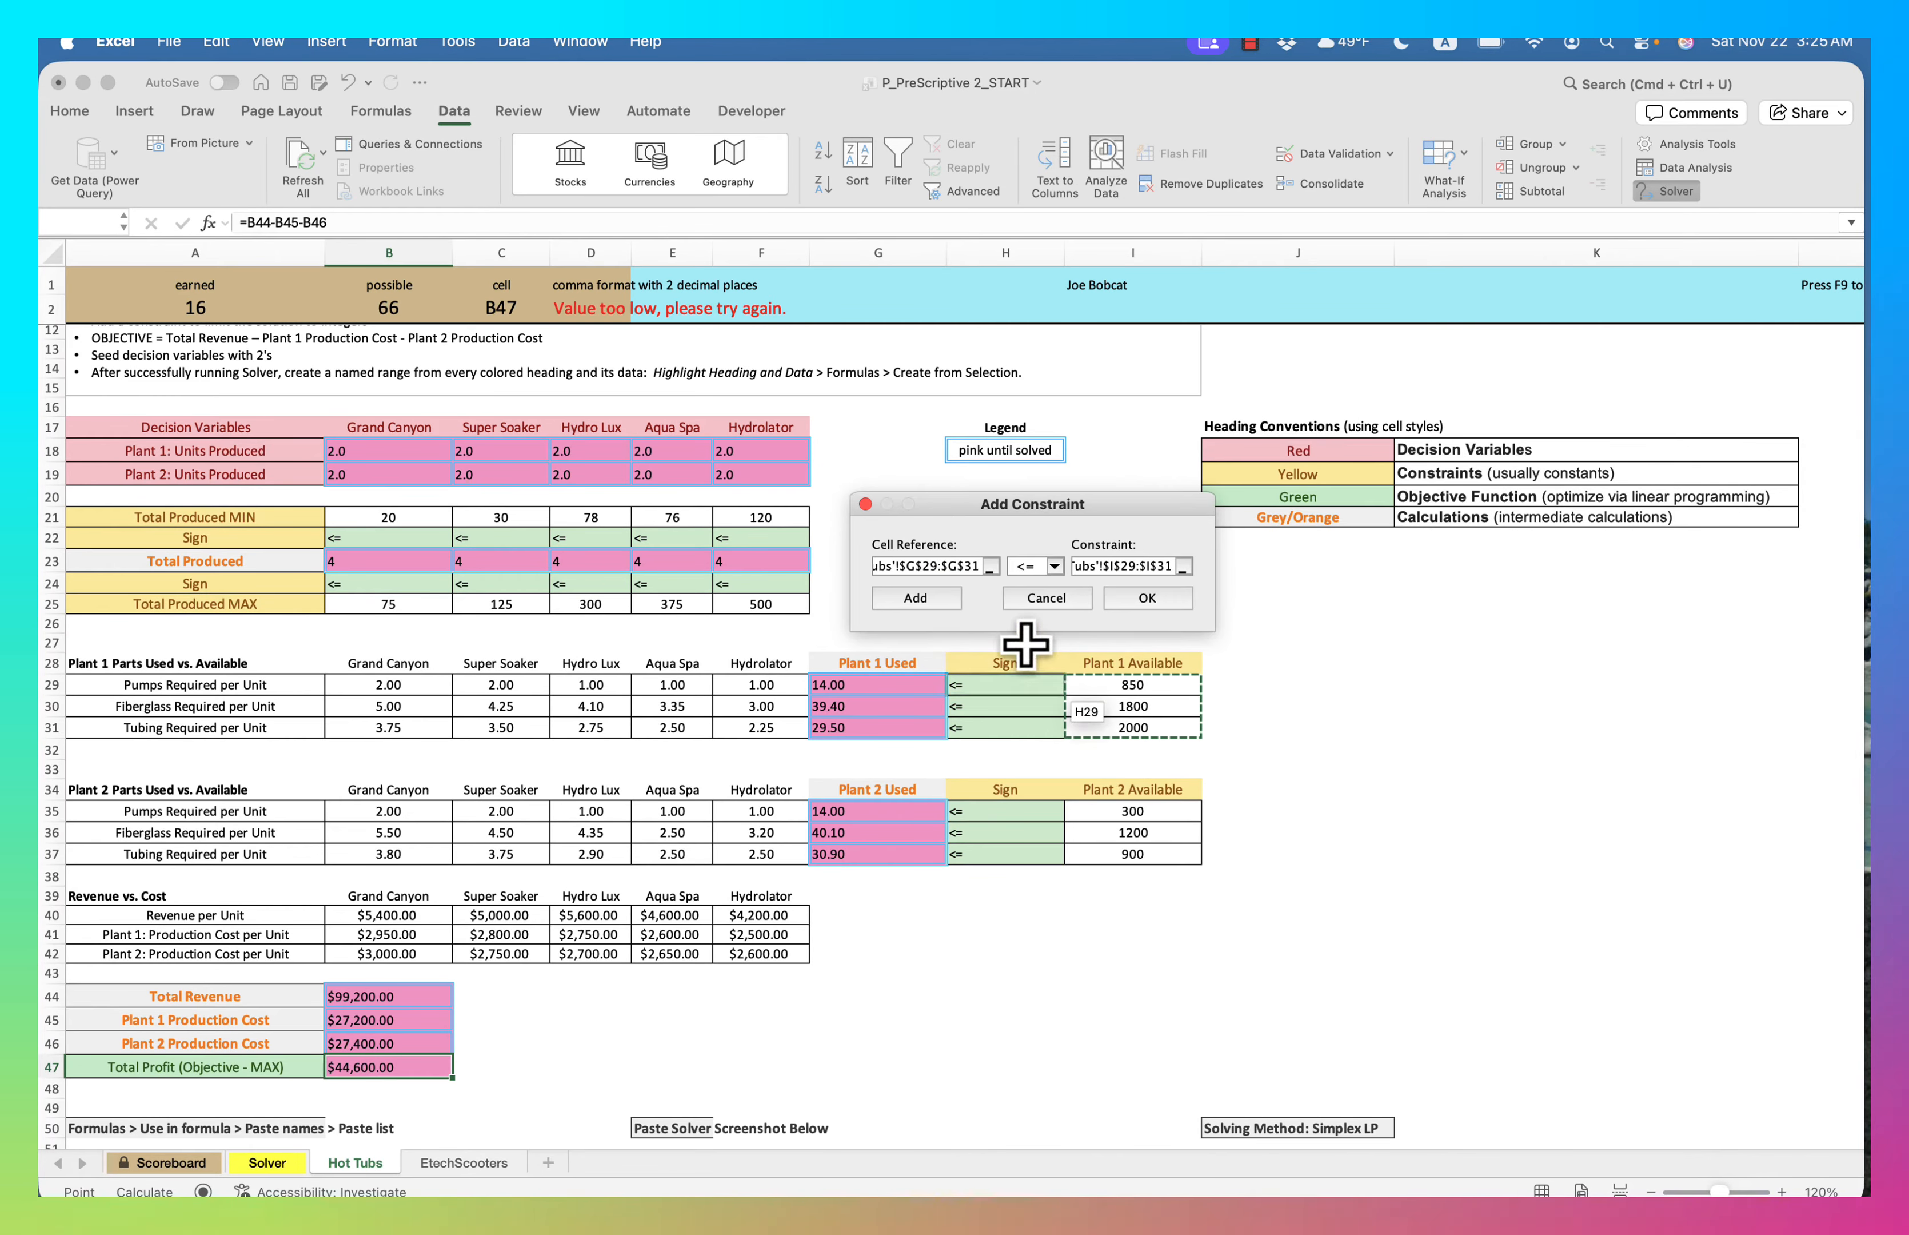
pyautogui.click(935, 589)
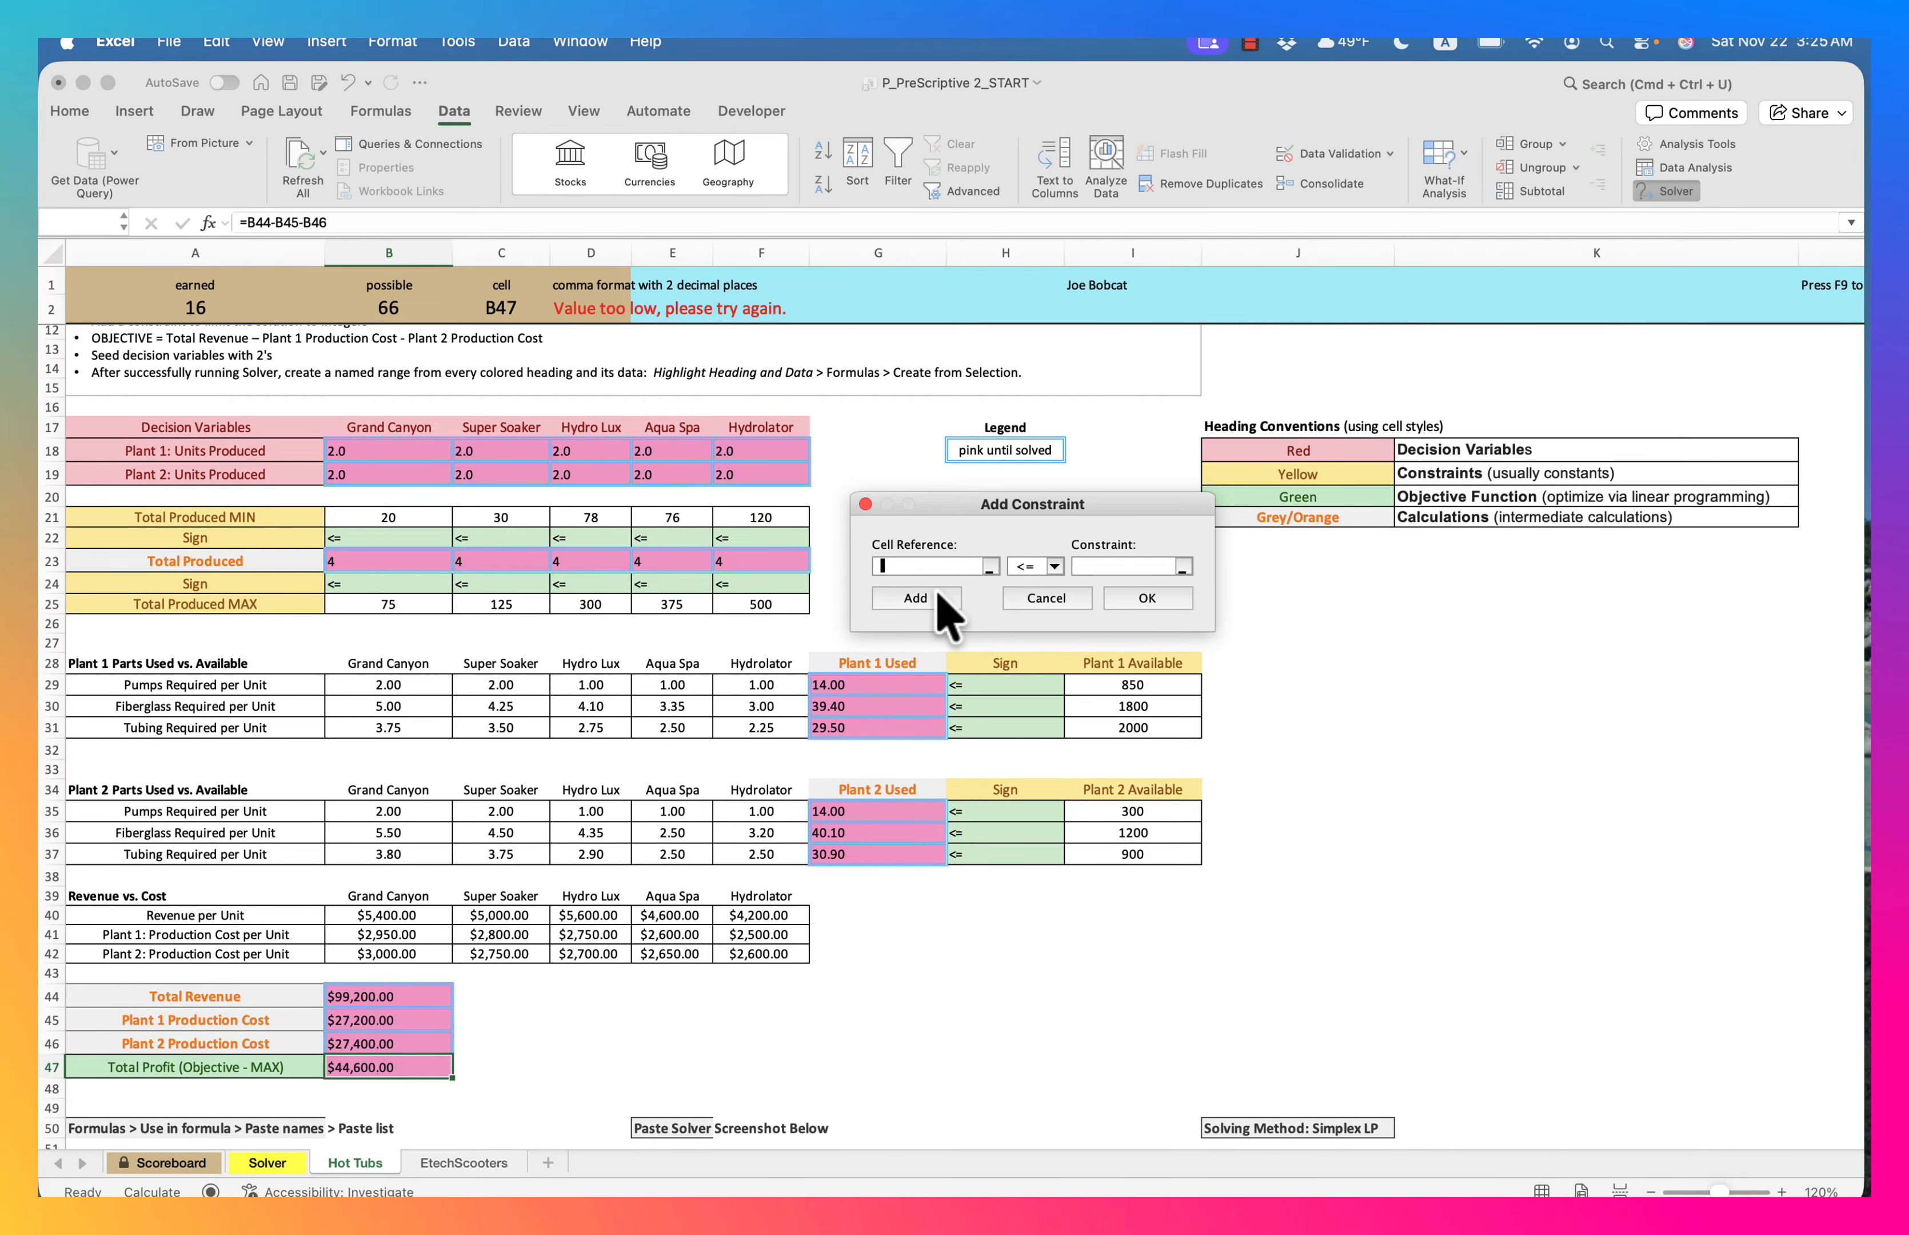
# Add a final parts constraint requiring Plant 2 Used G35:G37 to be <= Plant 2 Available I35:I37, and return to the Solver parameters
pyautogui.click(887, 811)
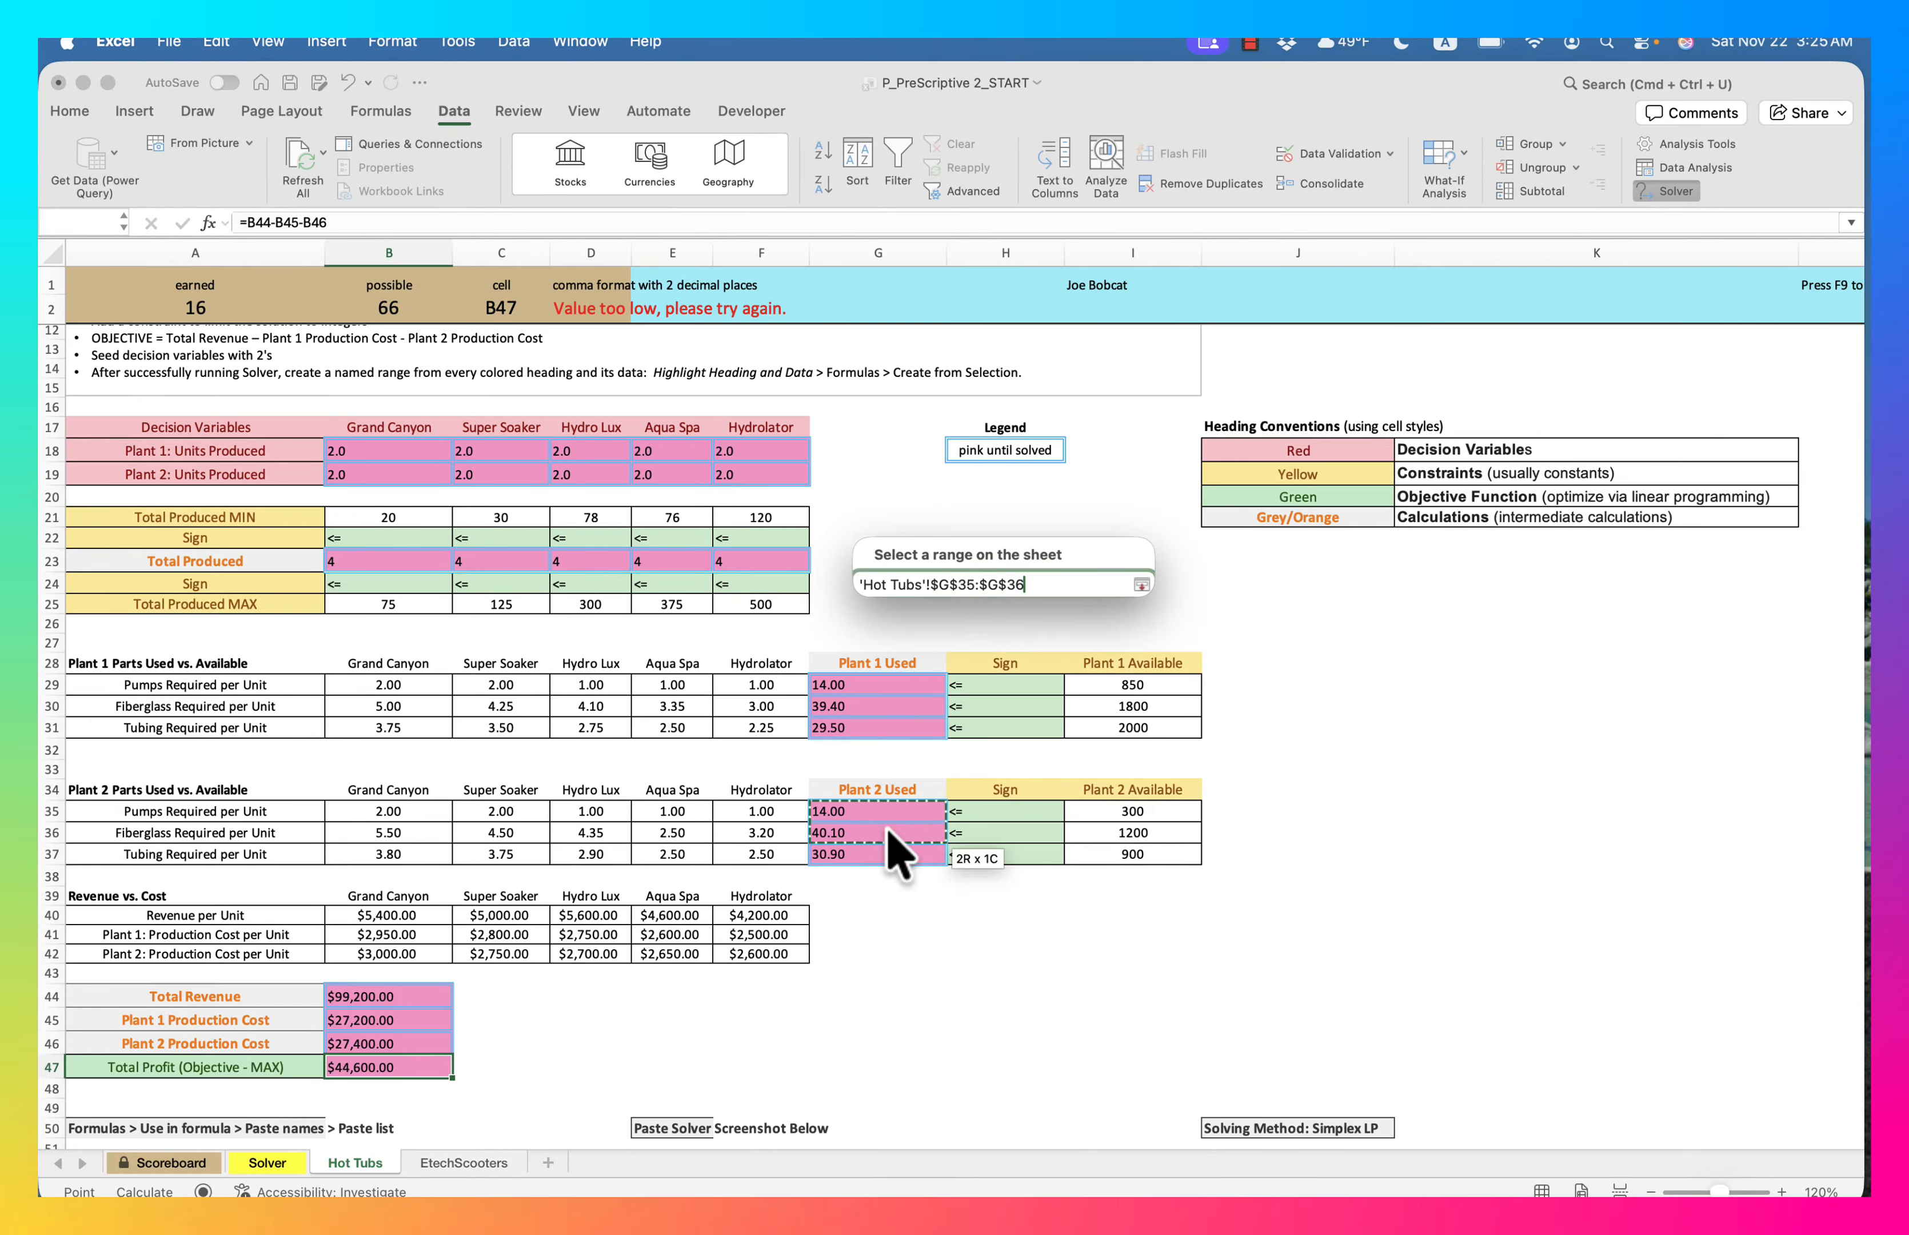
pyautogui.moveTo(889, 834); pyautogui.dragTo(885, 854)
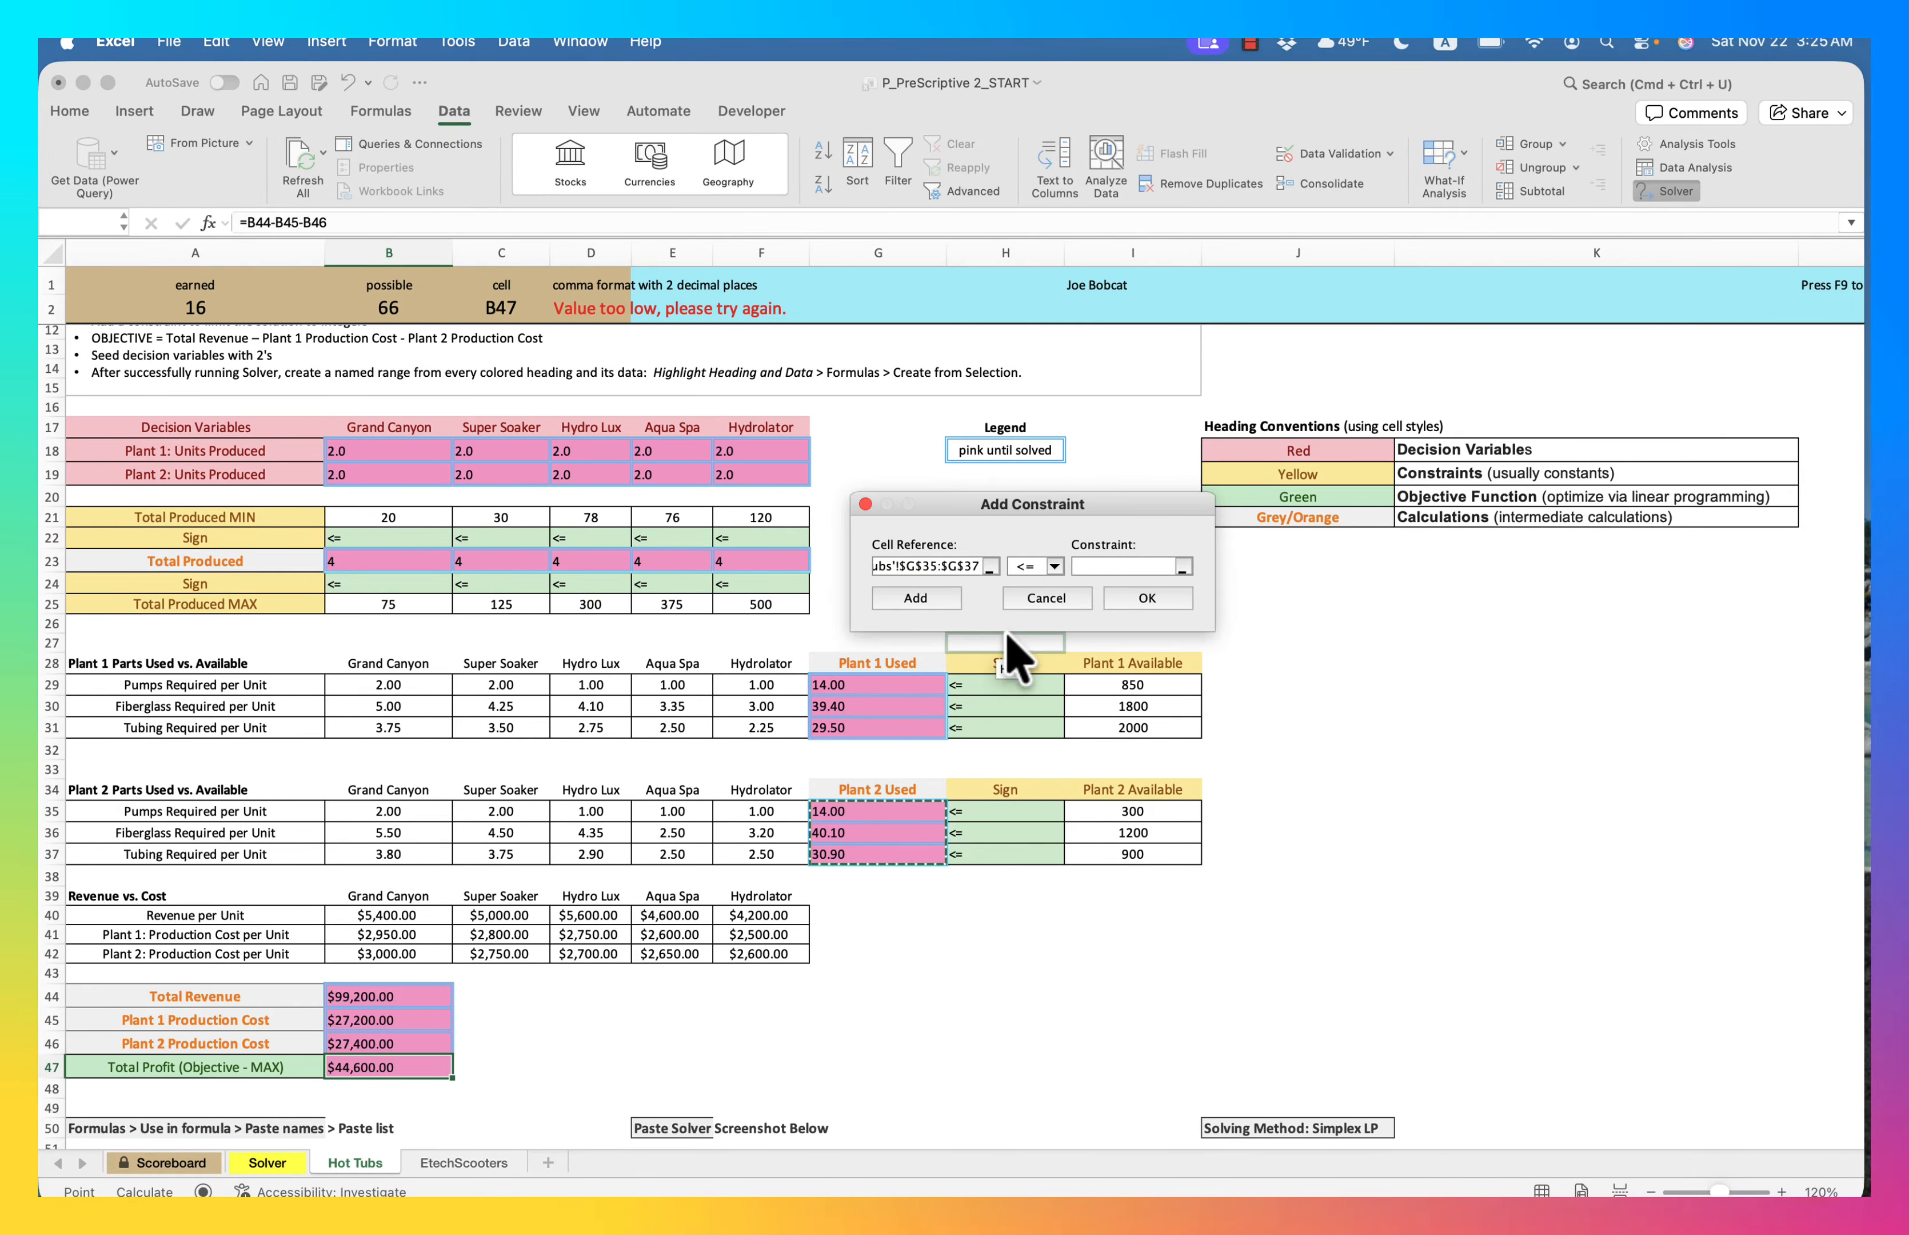
pyautogui.click(1133, 564)
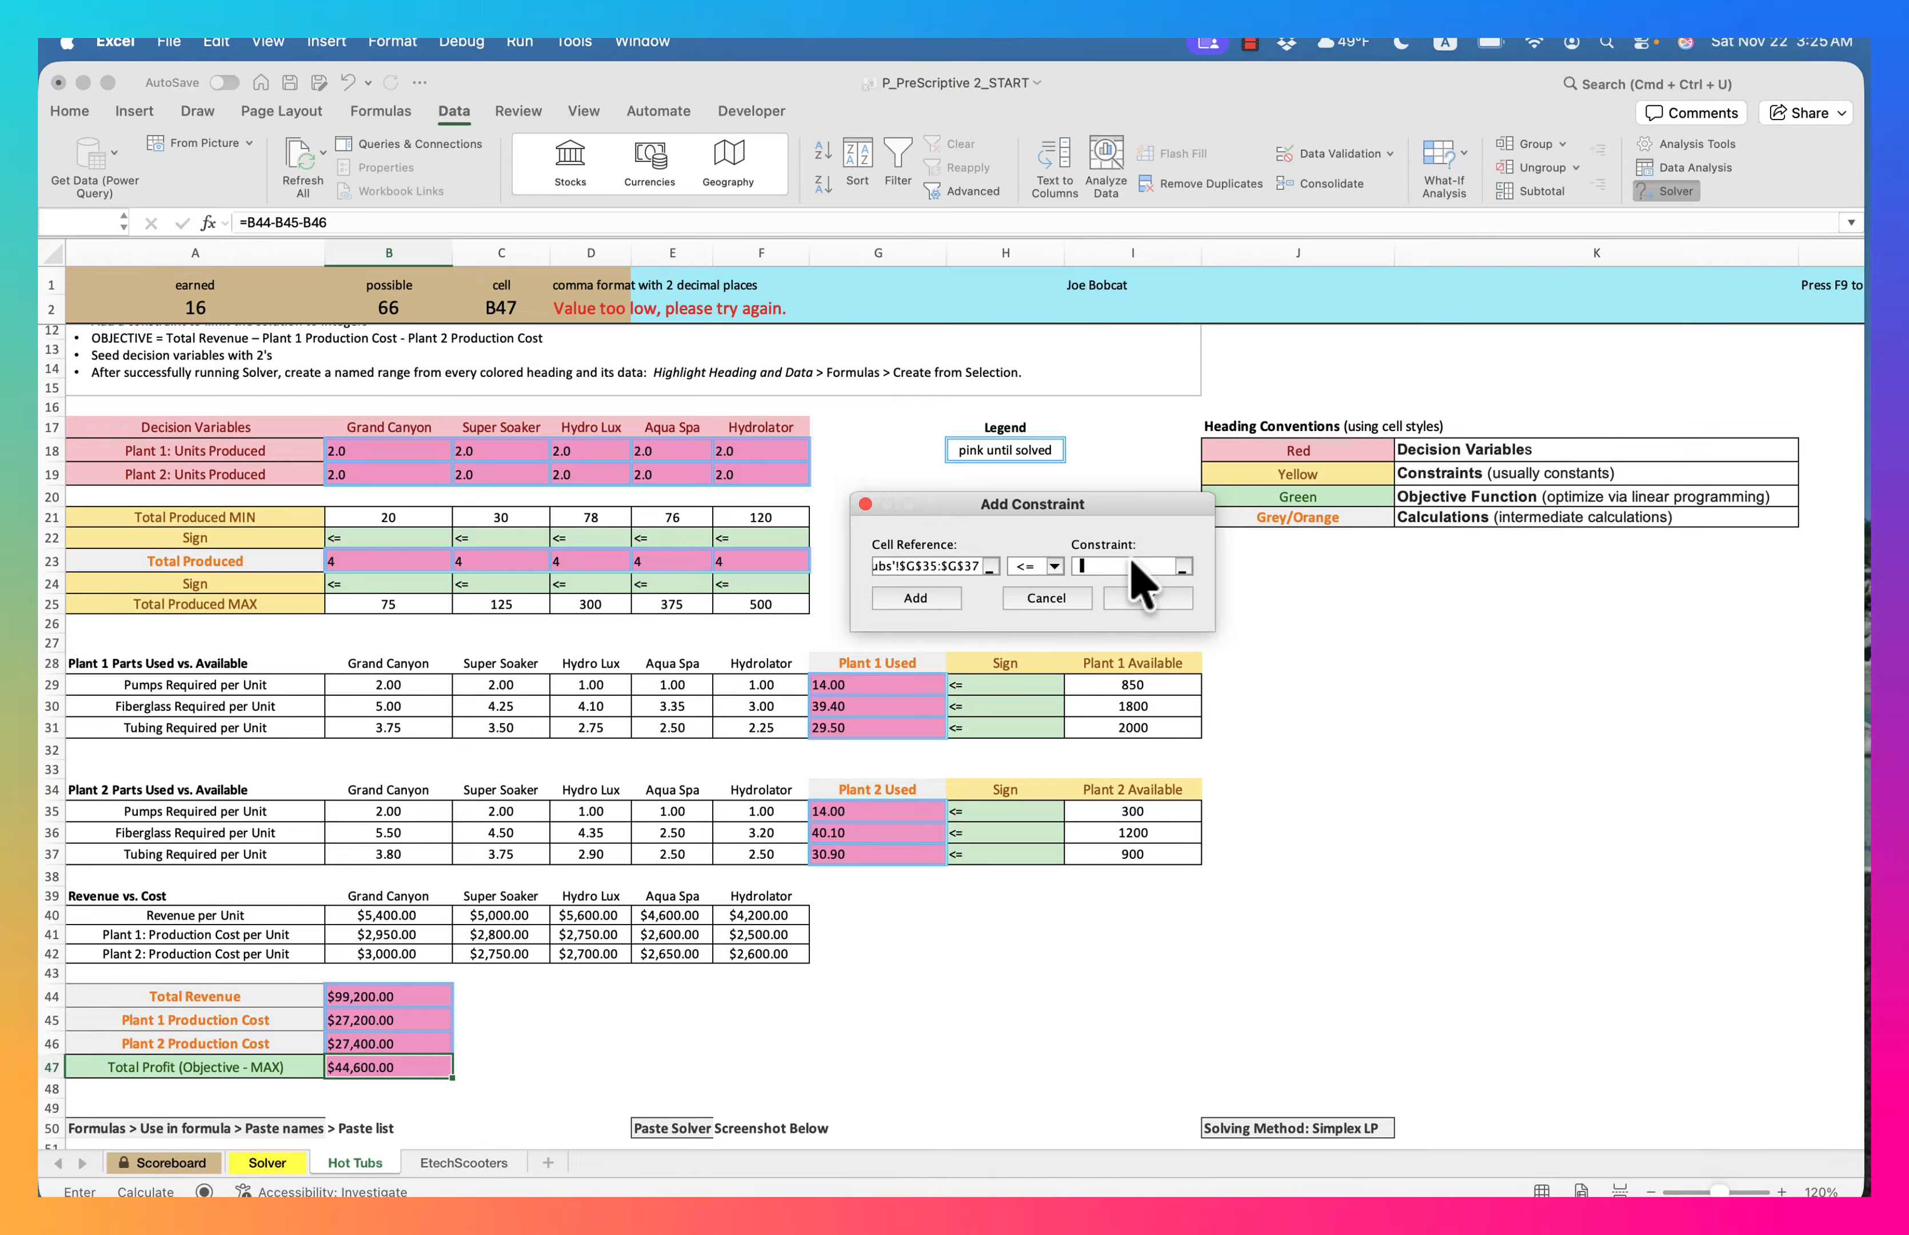
pyautogui.moveTo(1119, 808); pyautogui.dragTo(1109, 851)
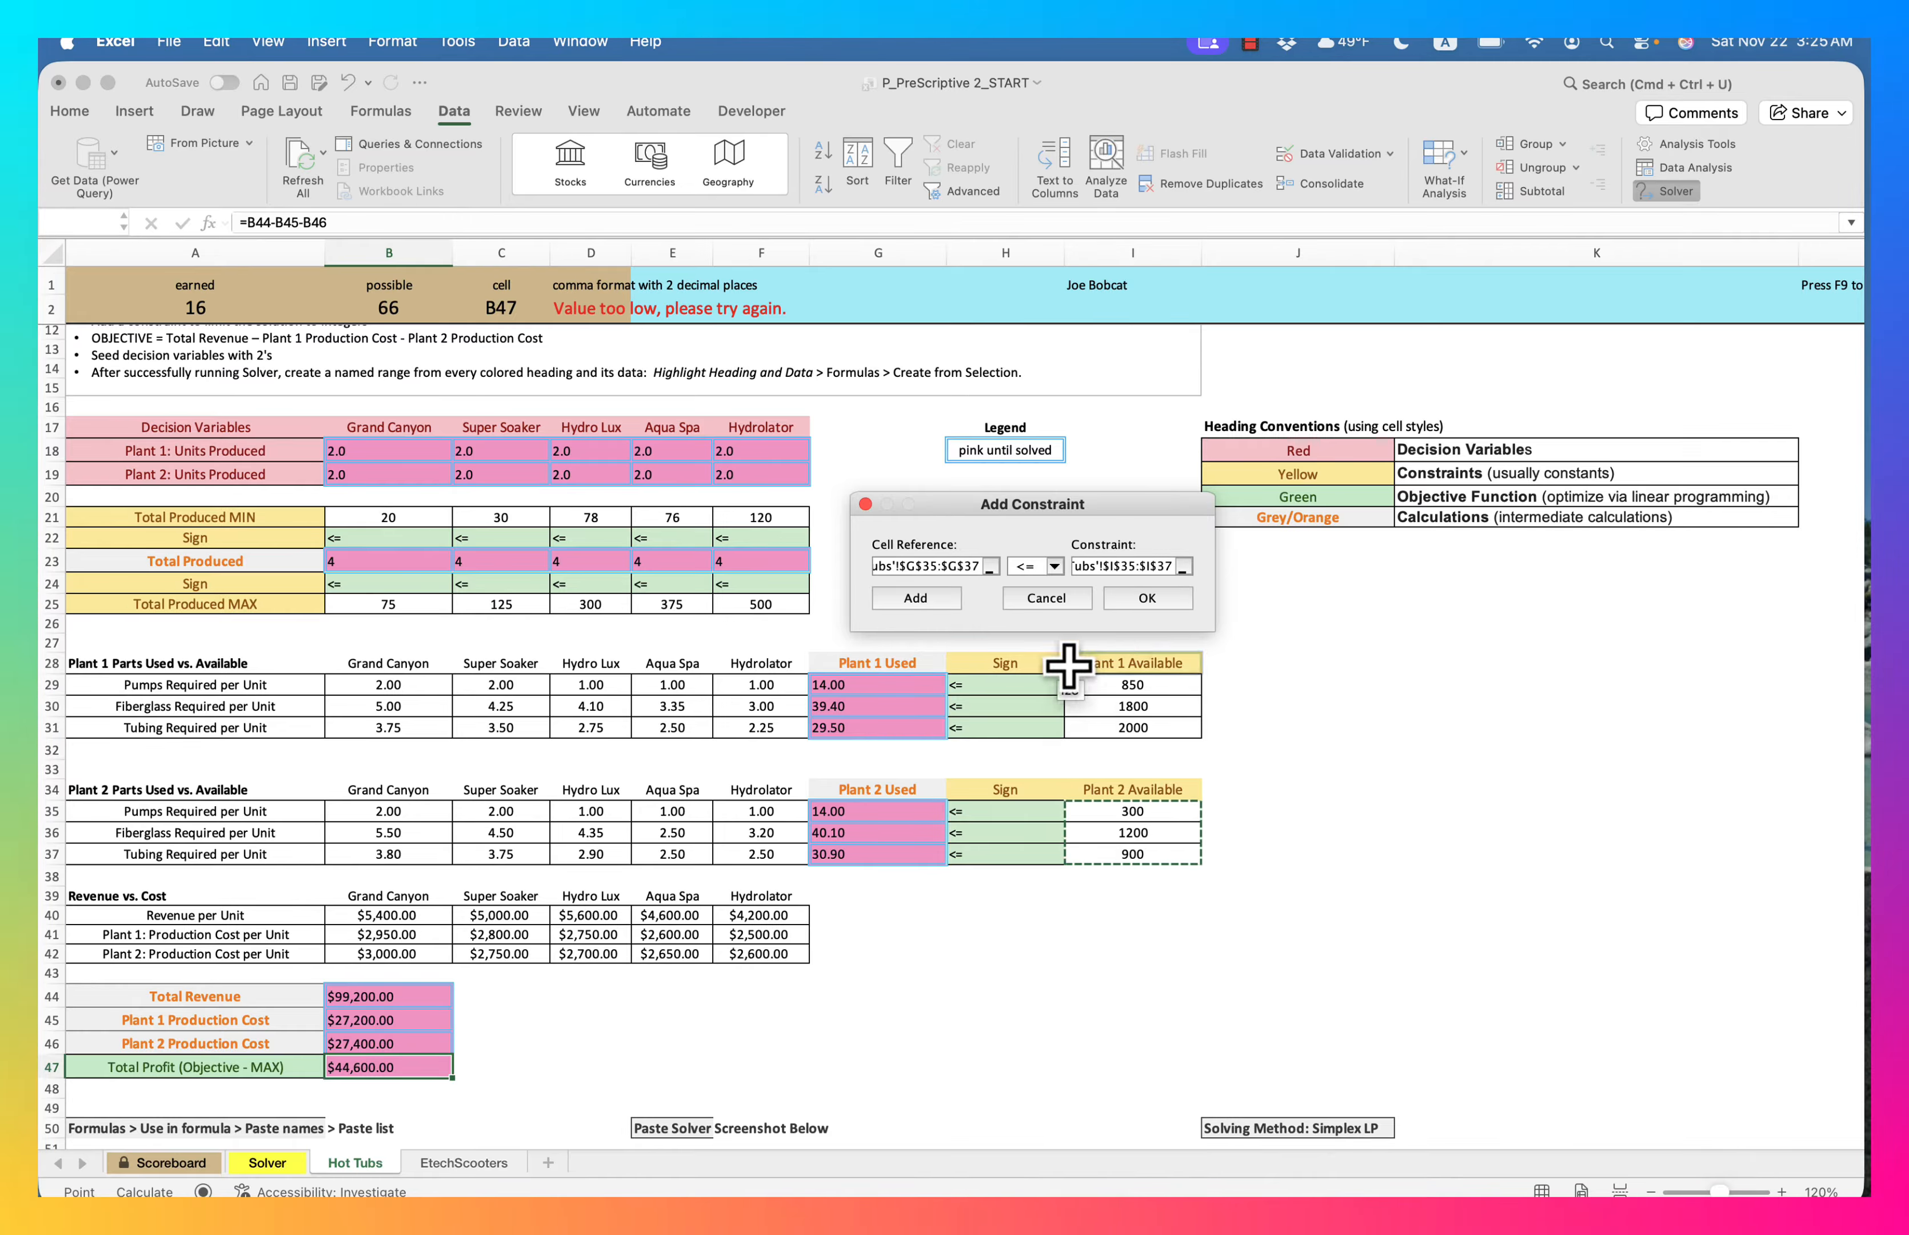
pyautogui.click(1145, 599)
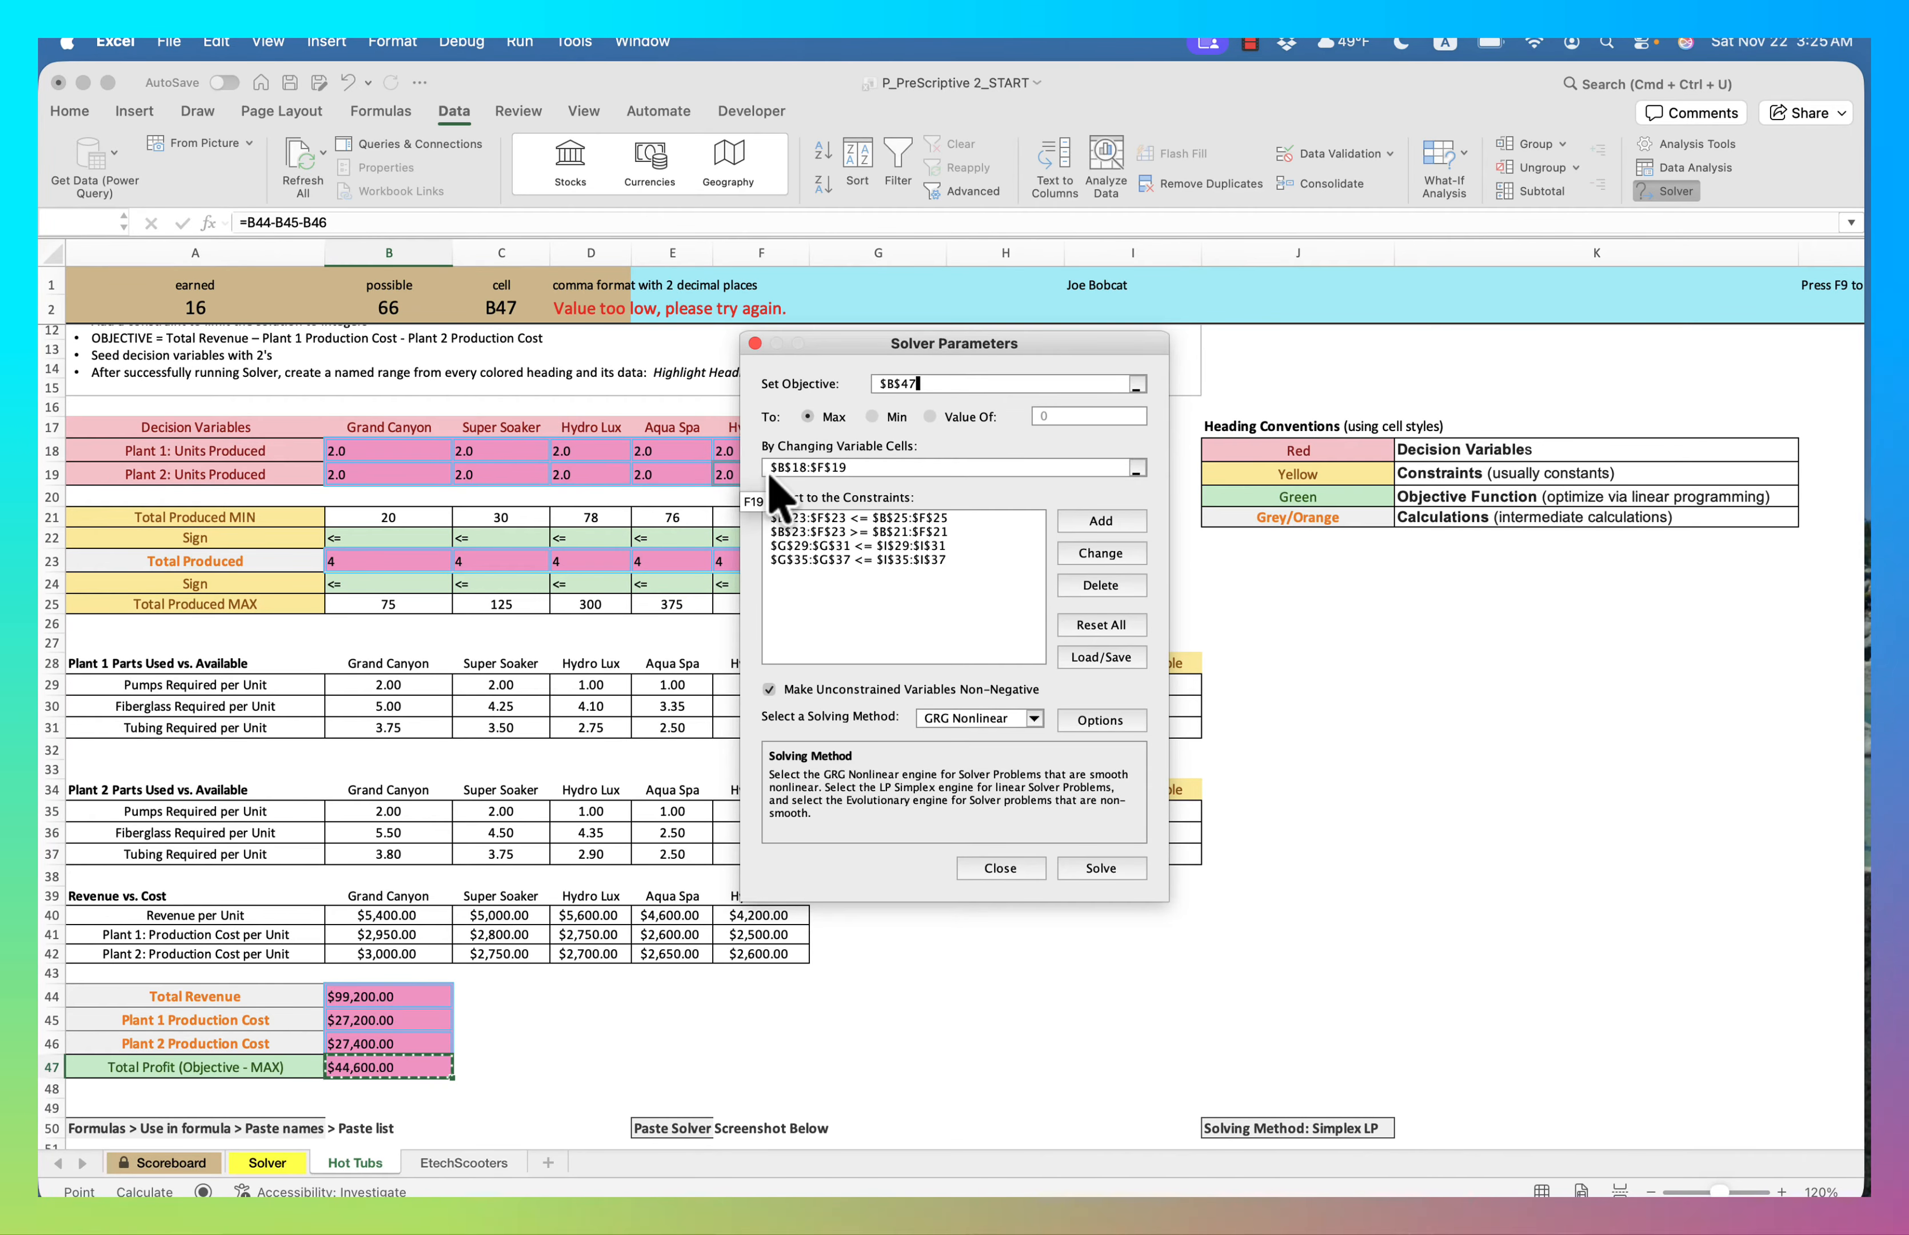
# Add a Solver constraint limiting the decision variables B18:F19 to integers
pyautogui.click(1098, 521)
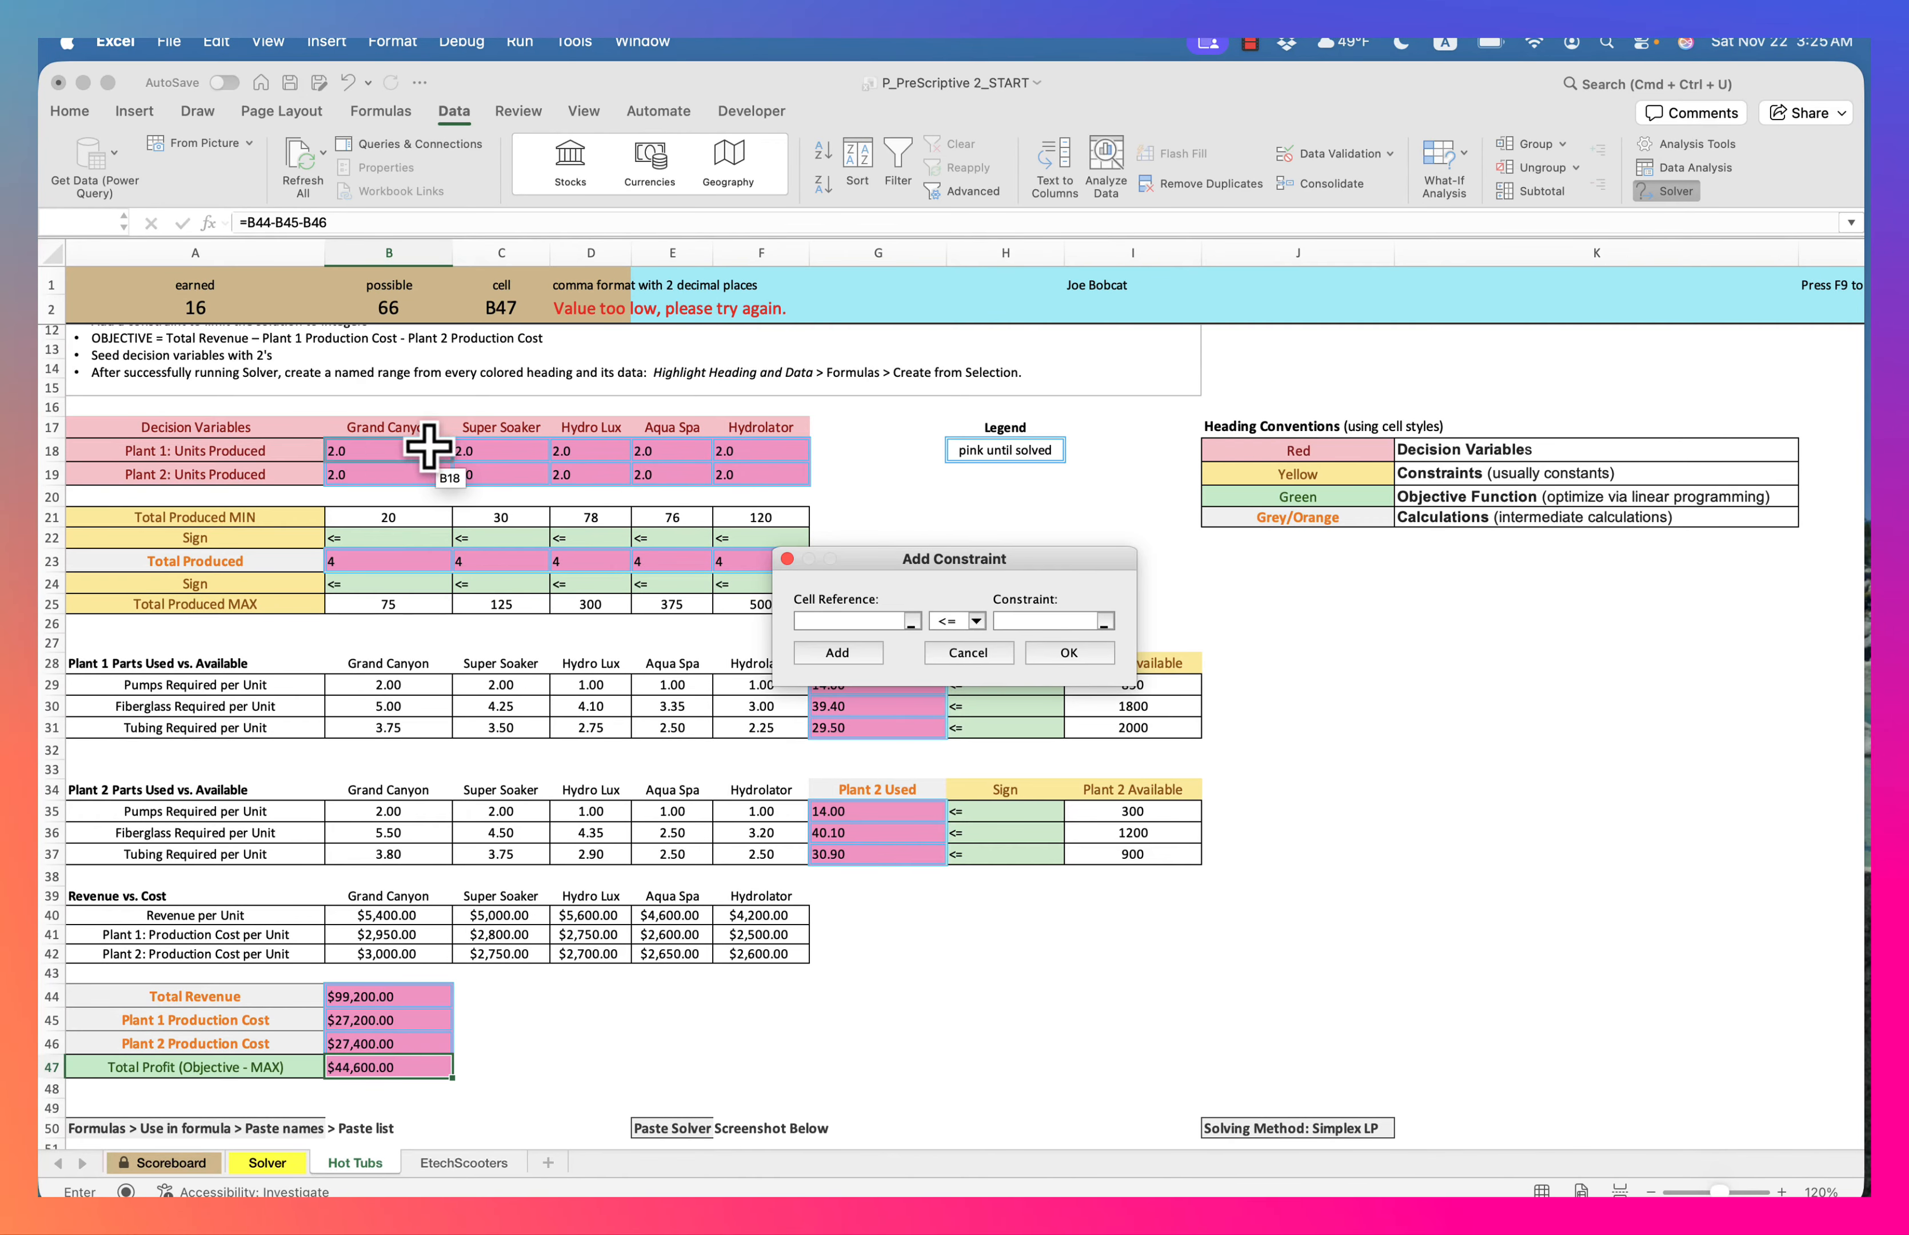
pyautogui.moveTo(402, 449); pyautogui.dragTo(743, 475)
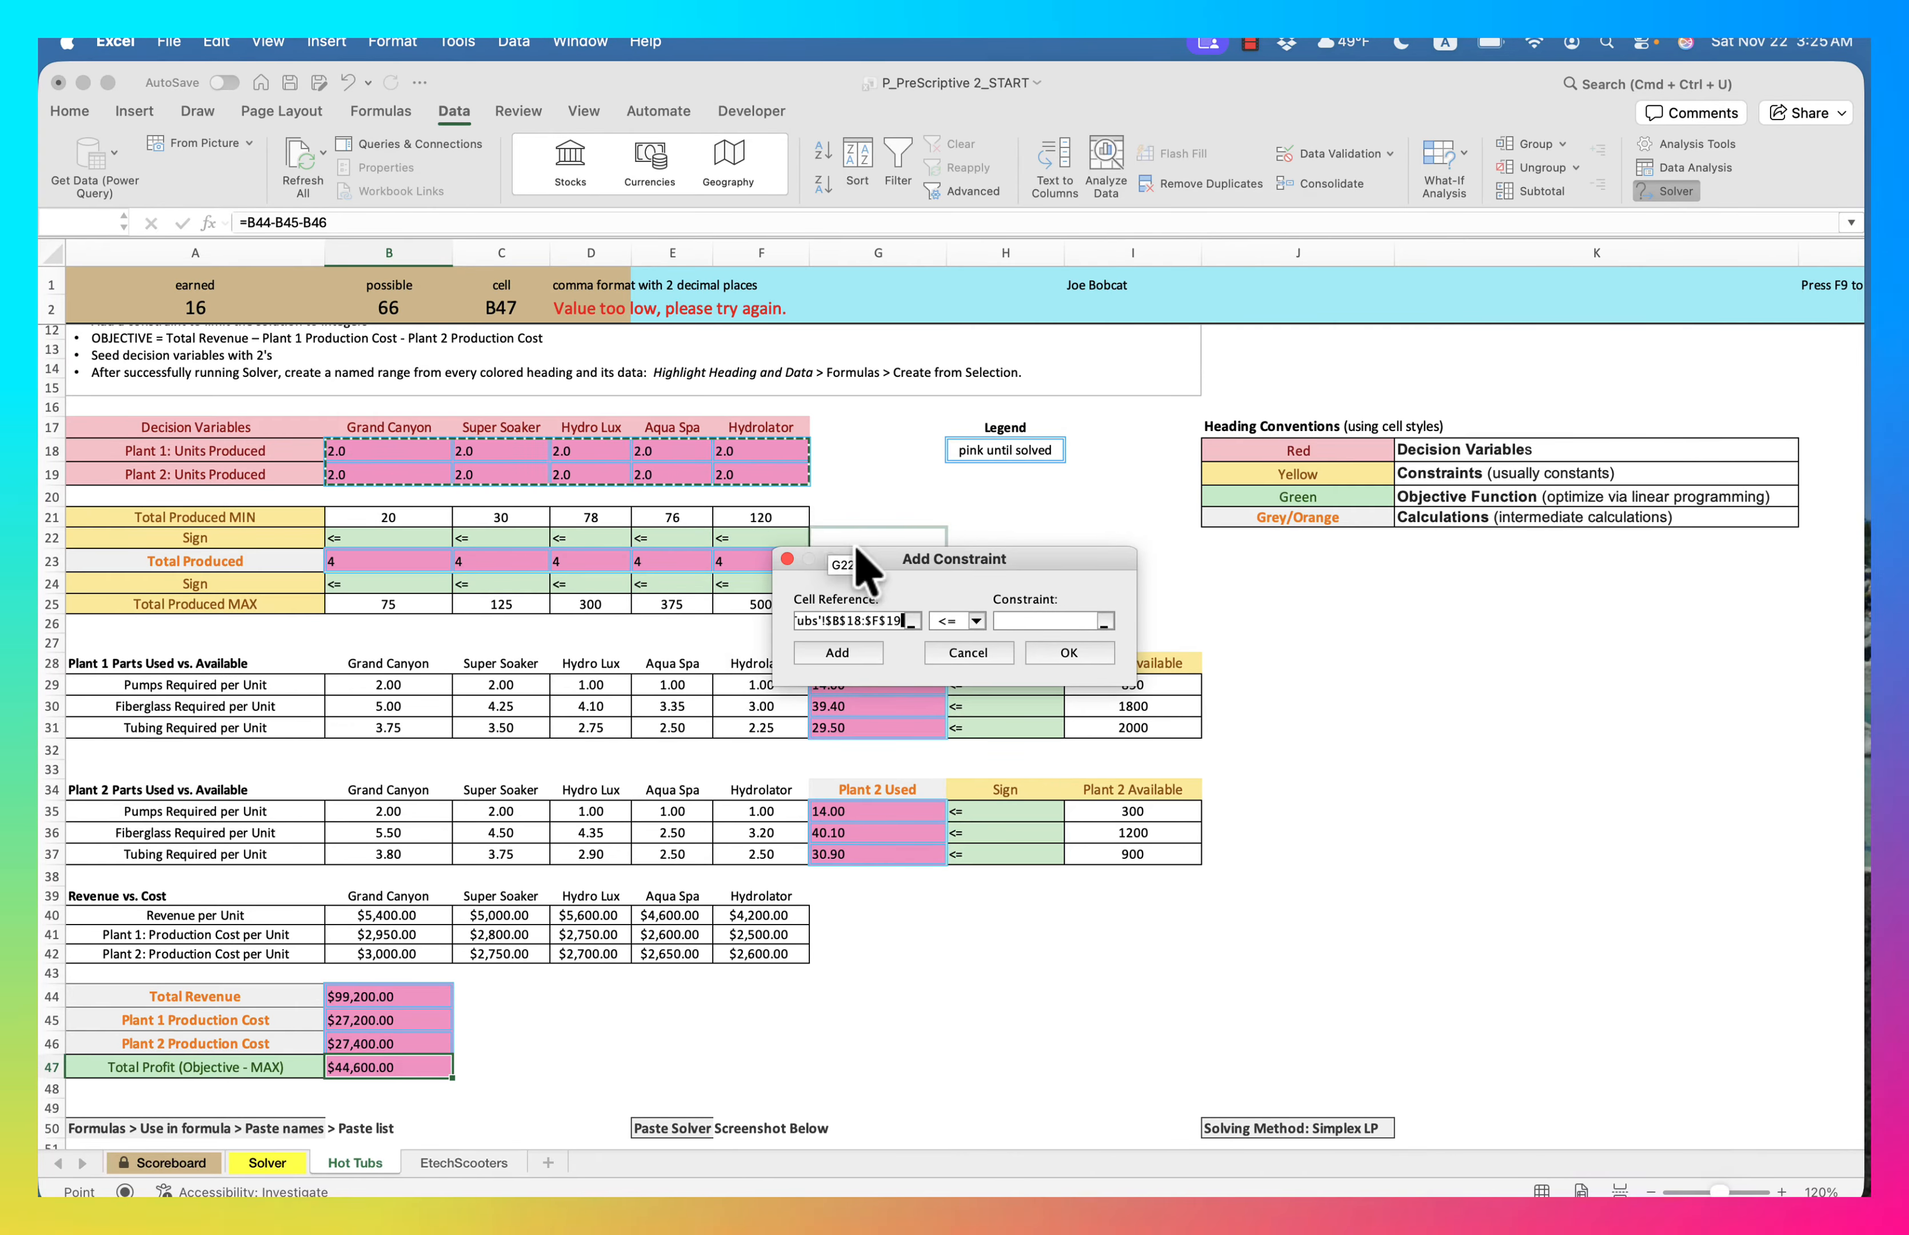
pyautogui.click(977, 622)
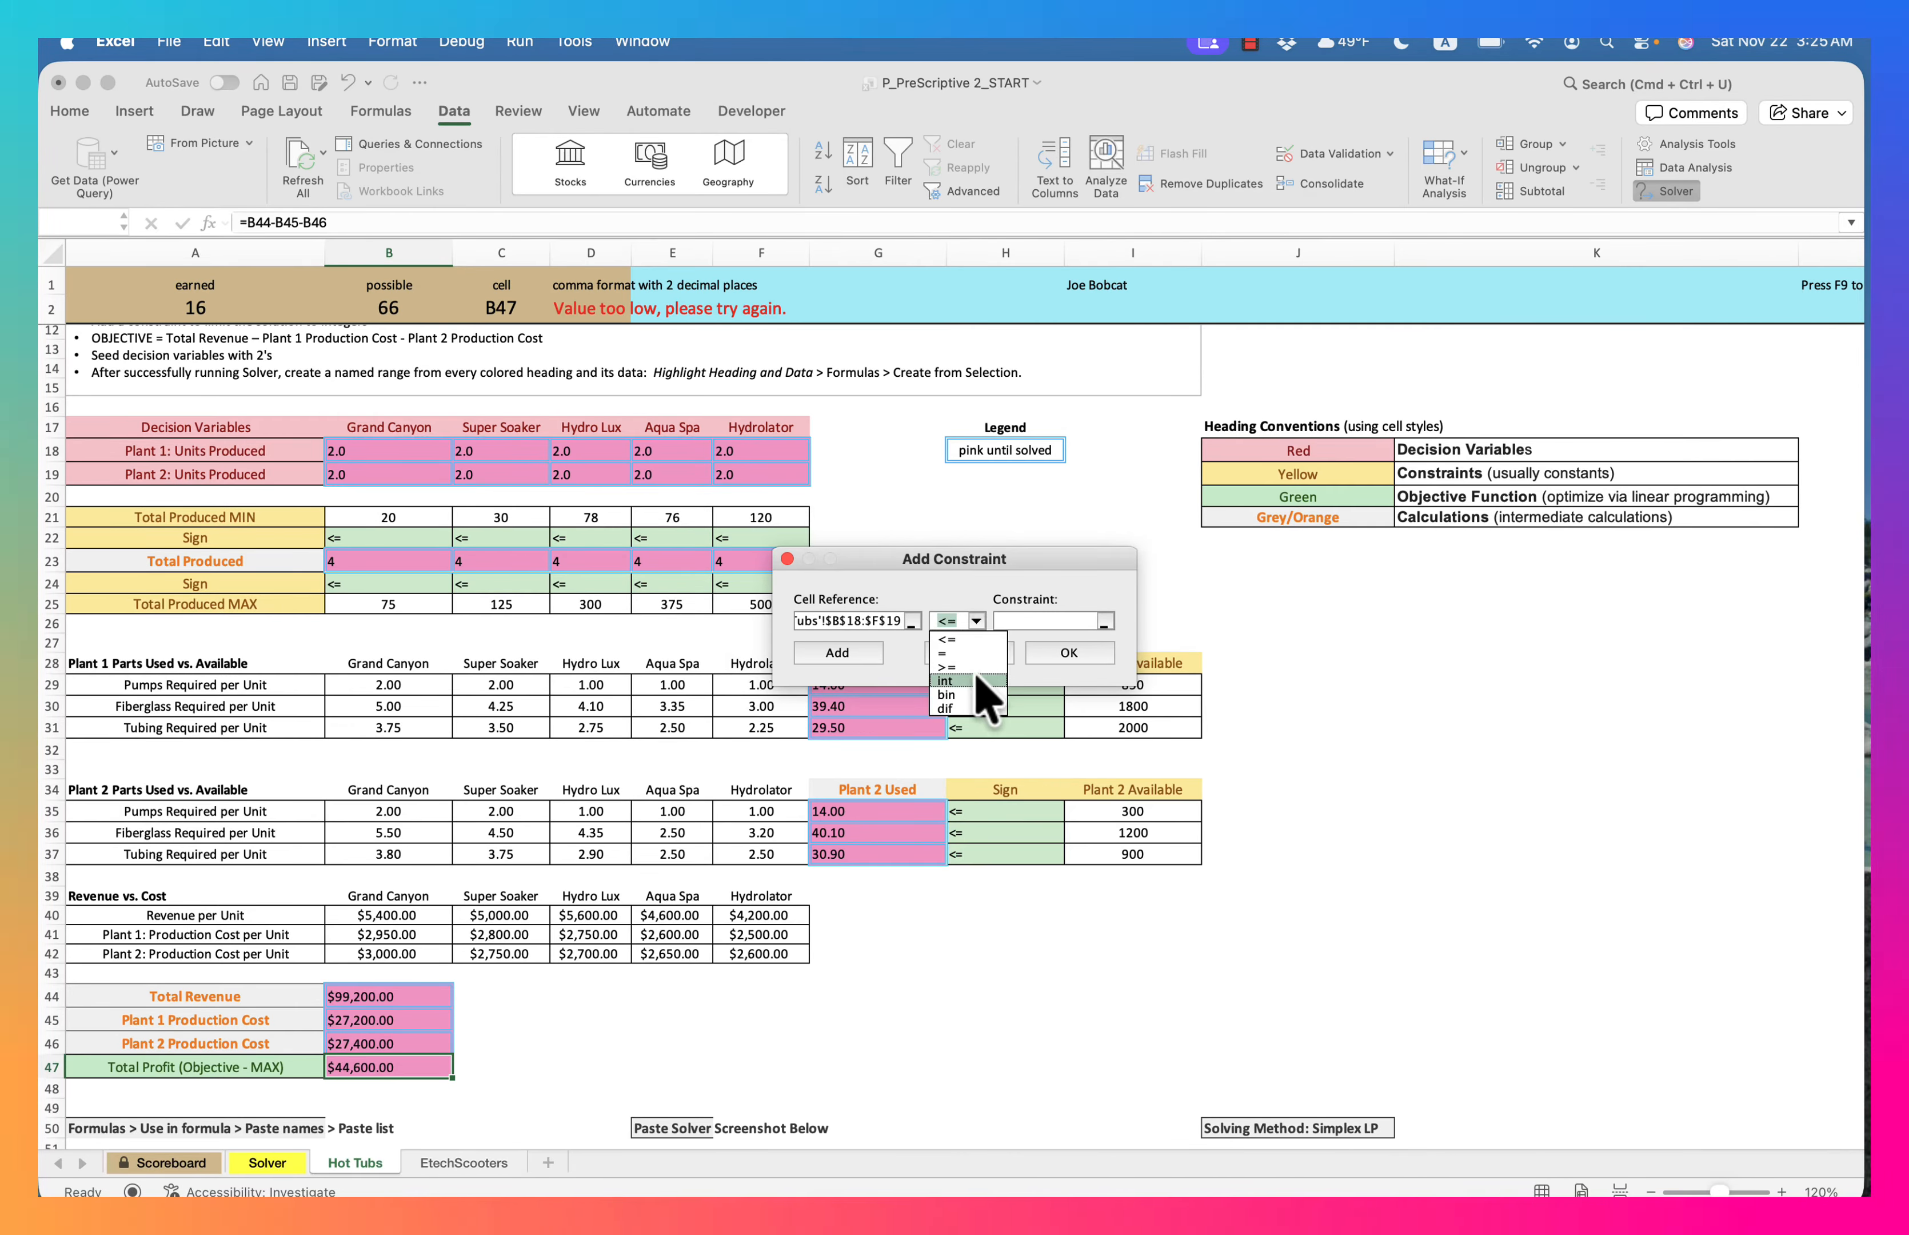
pyautogui.click(975, 682)
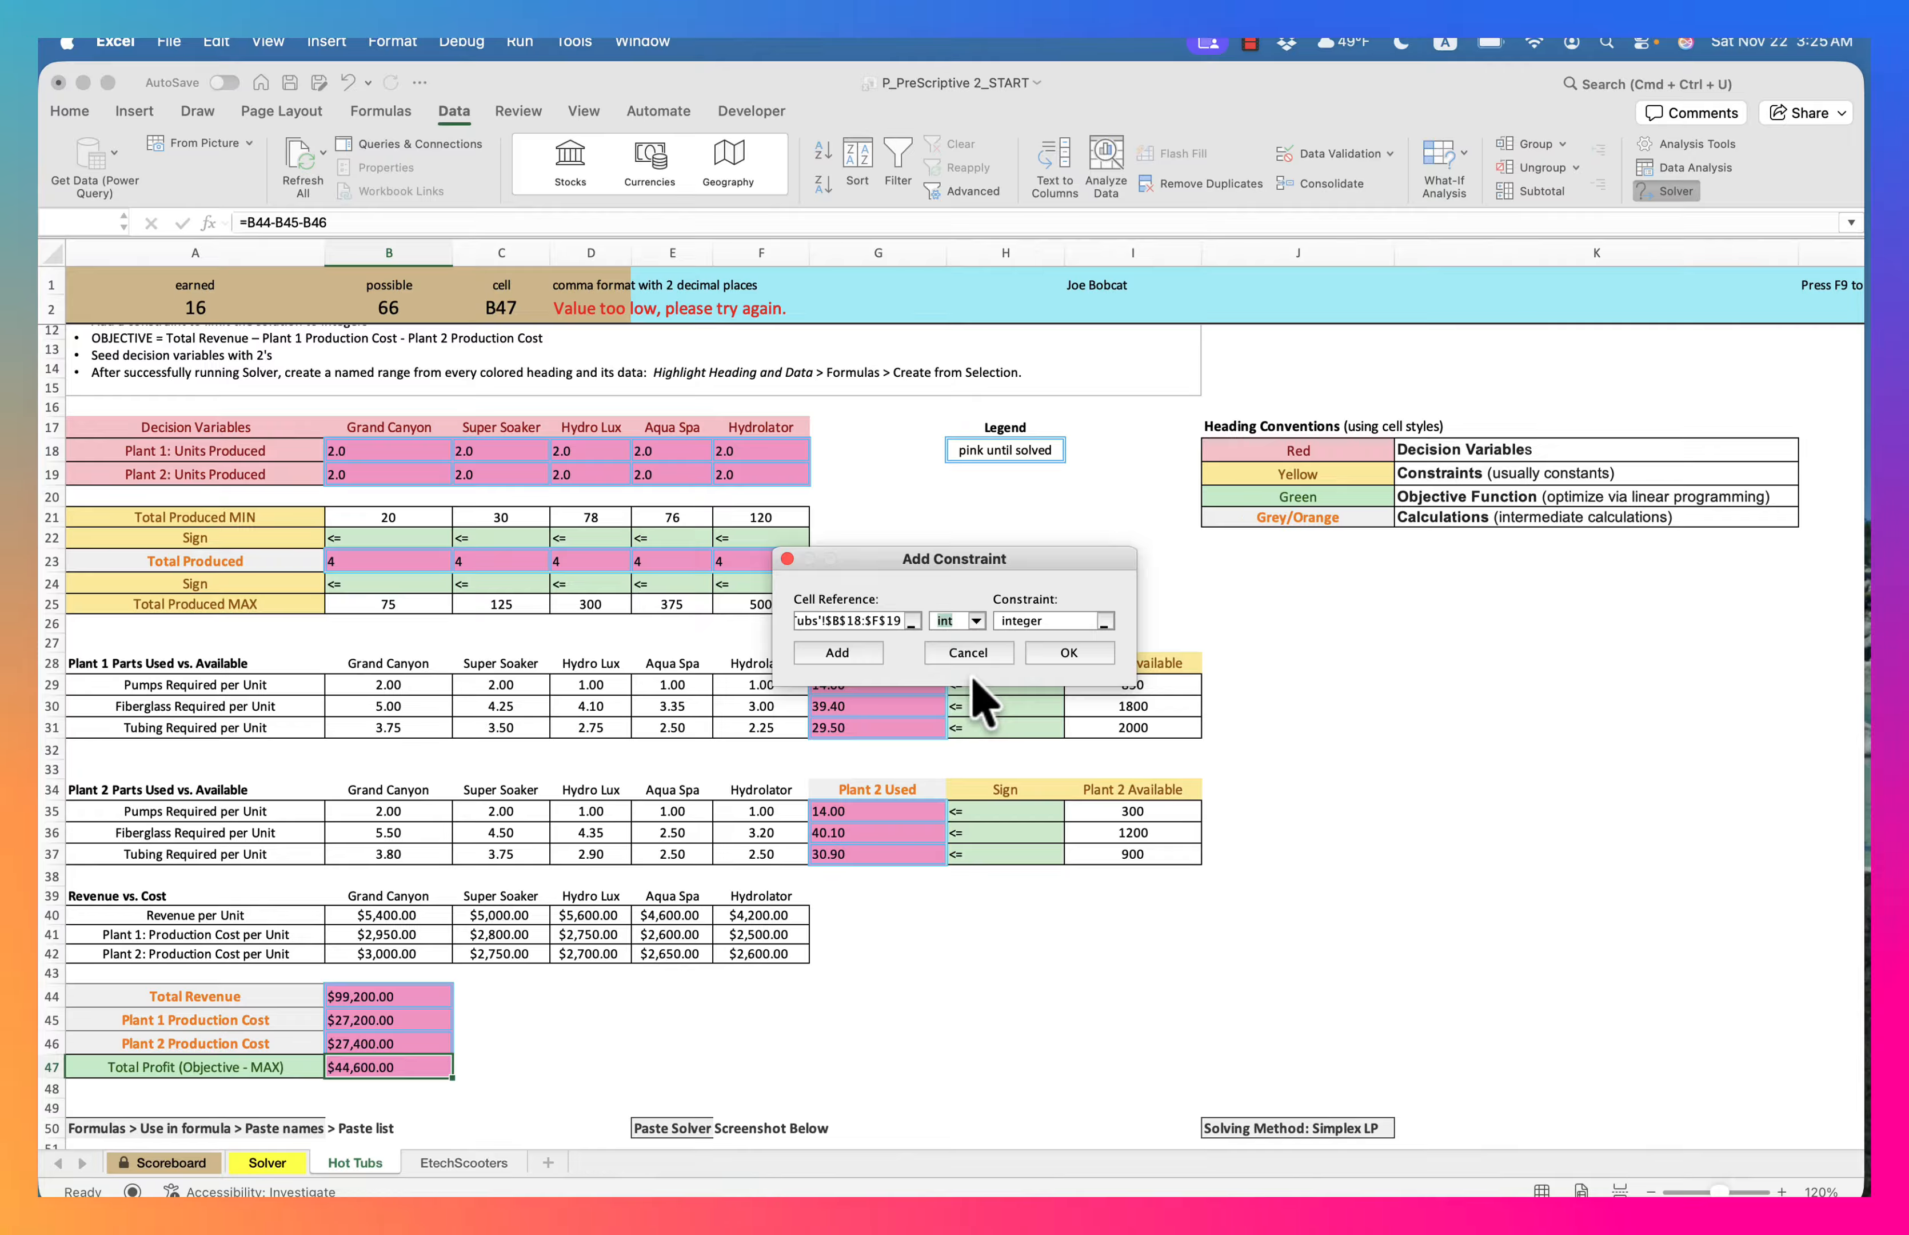
pyautogui.click(1070, 652)
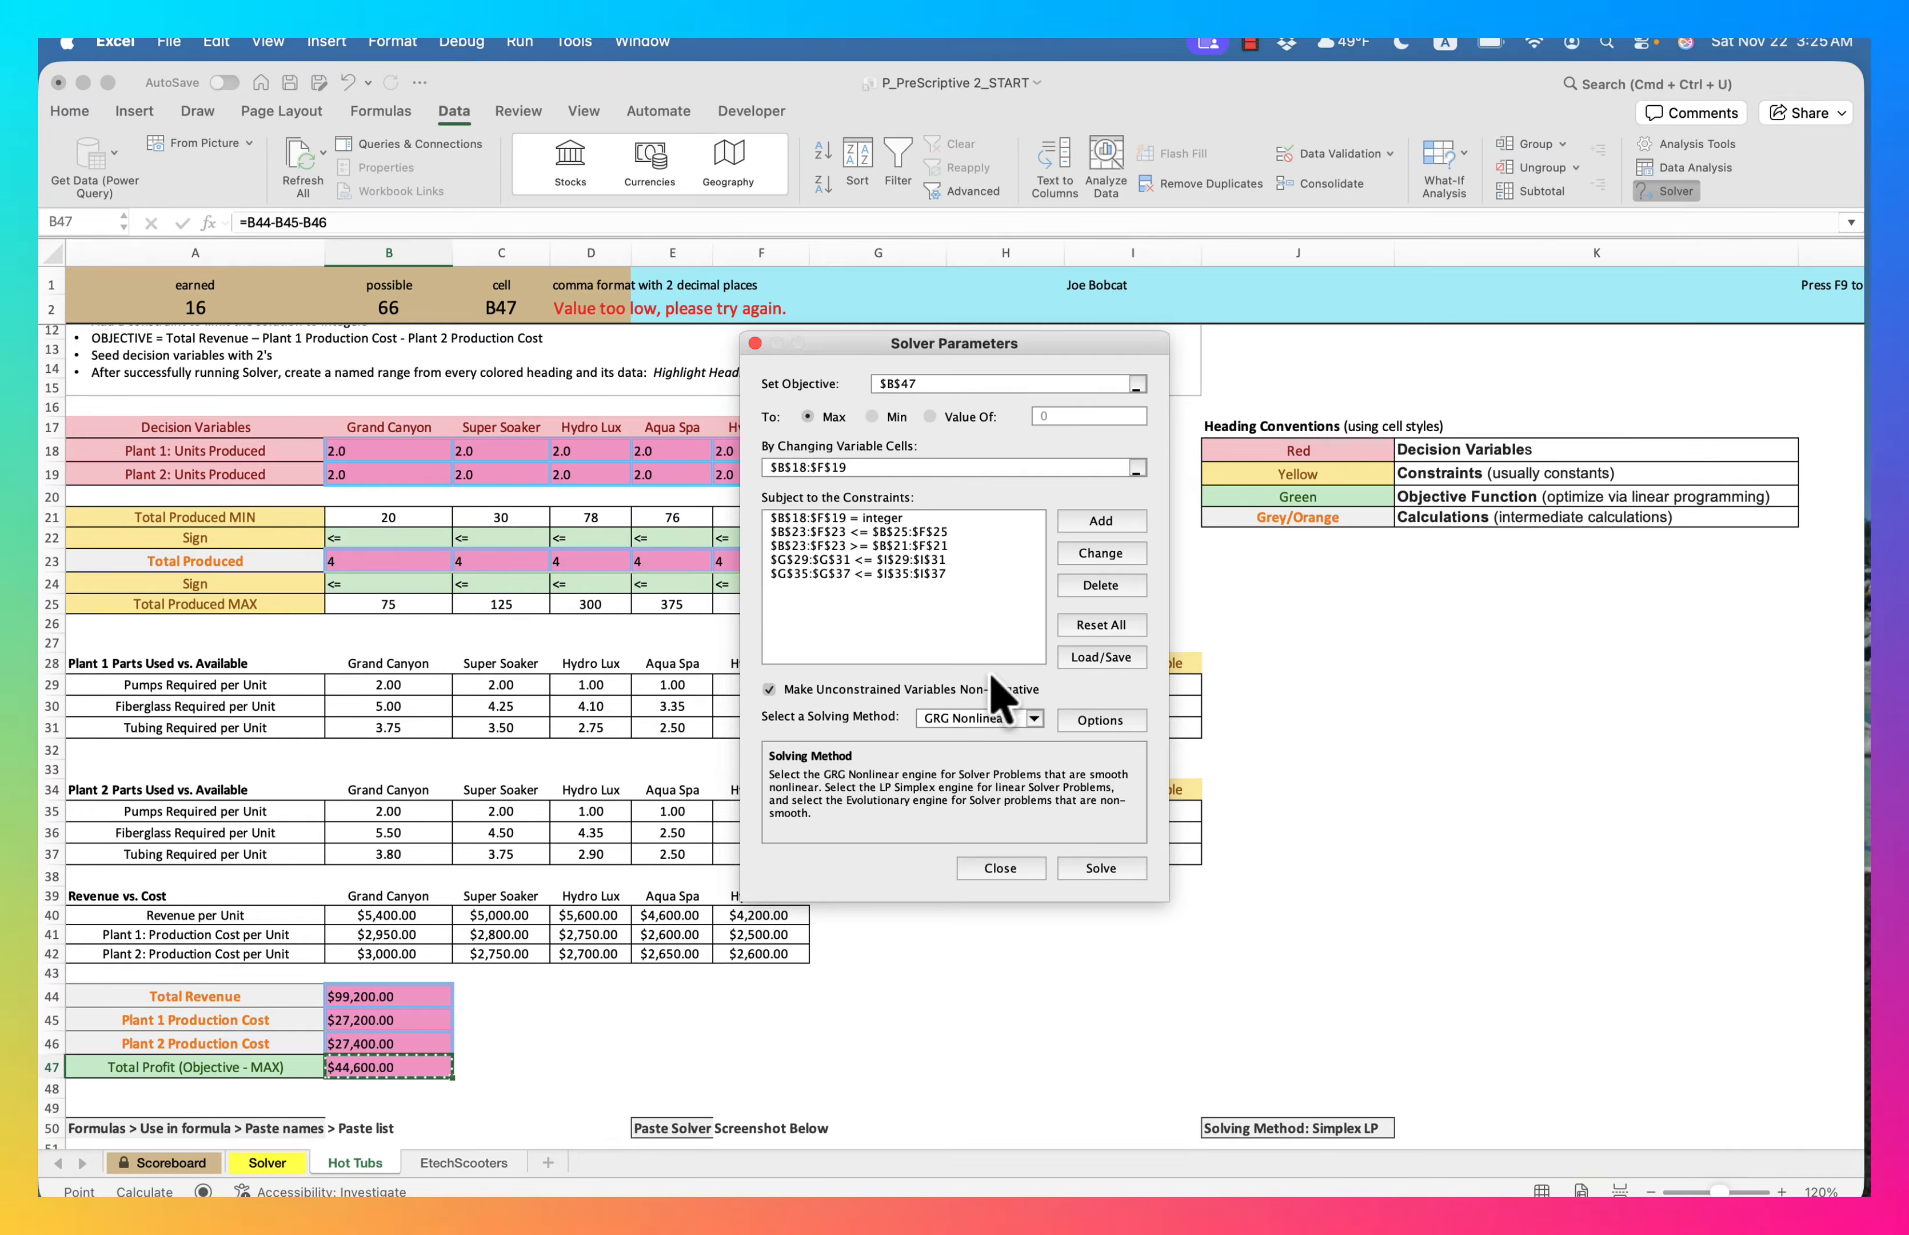
# Choose Simplex LP as the Solver solving method and set Integer Optimality to 0%
pyautogui.click(1034, 718)
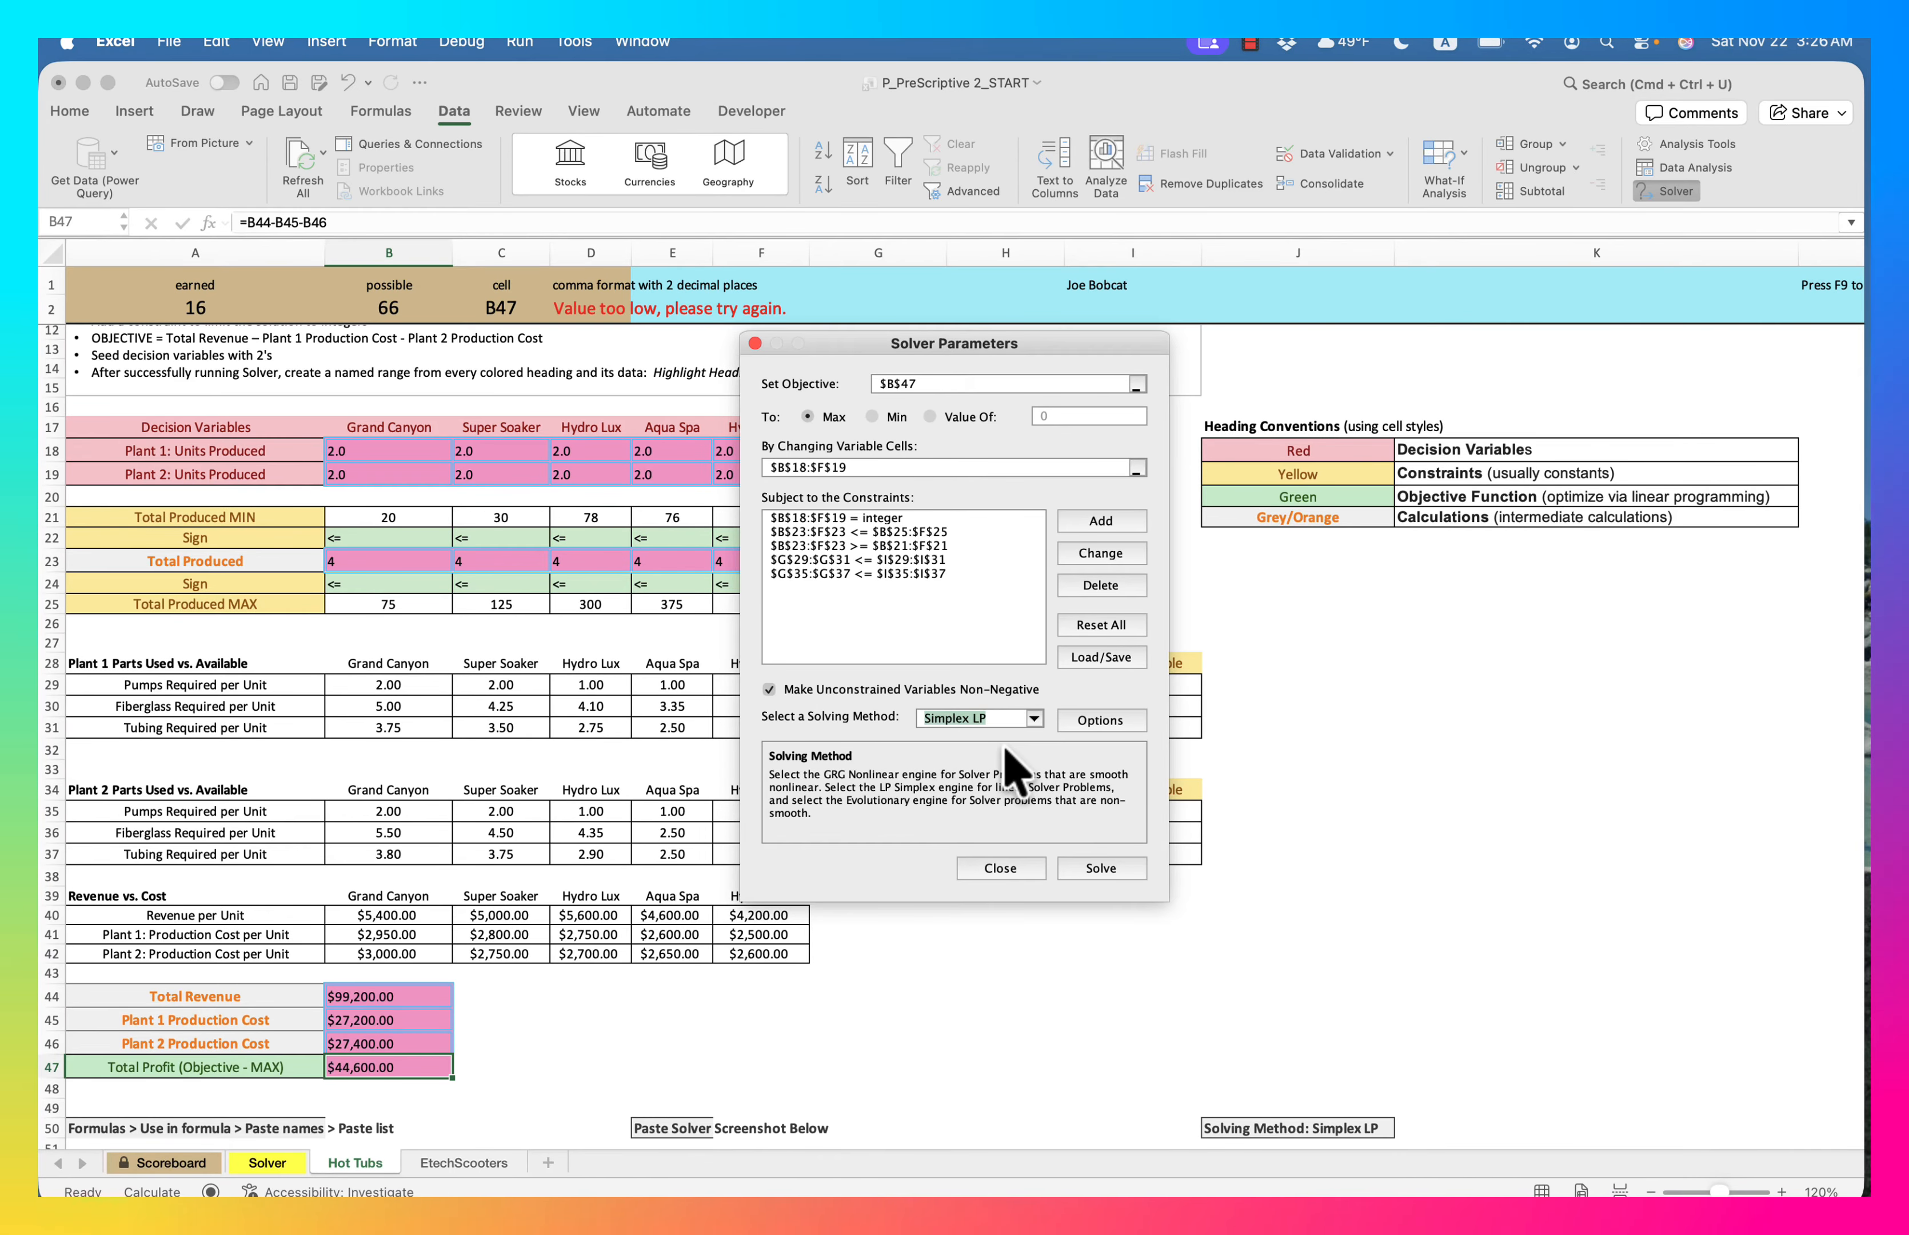
pyautogui.click(1007, 749)
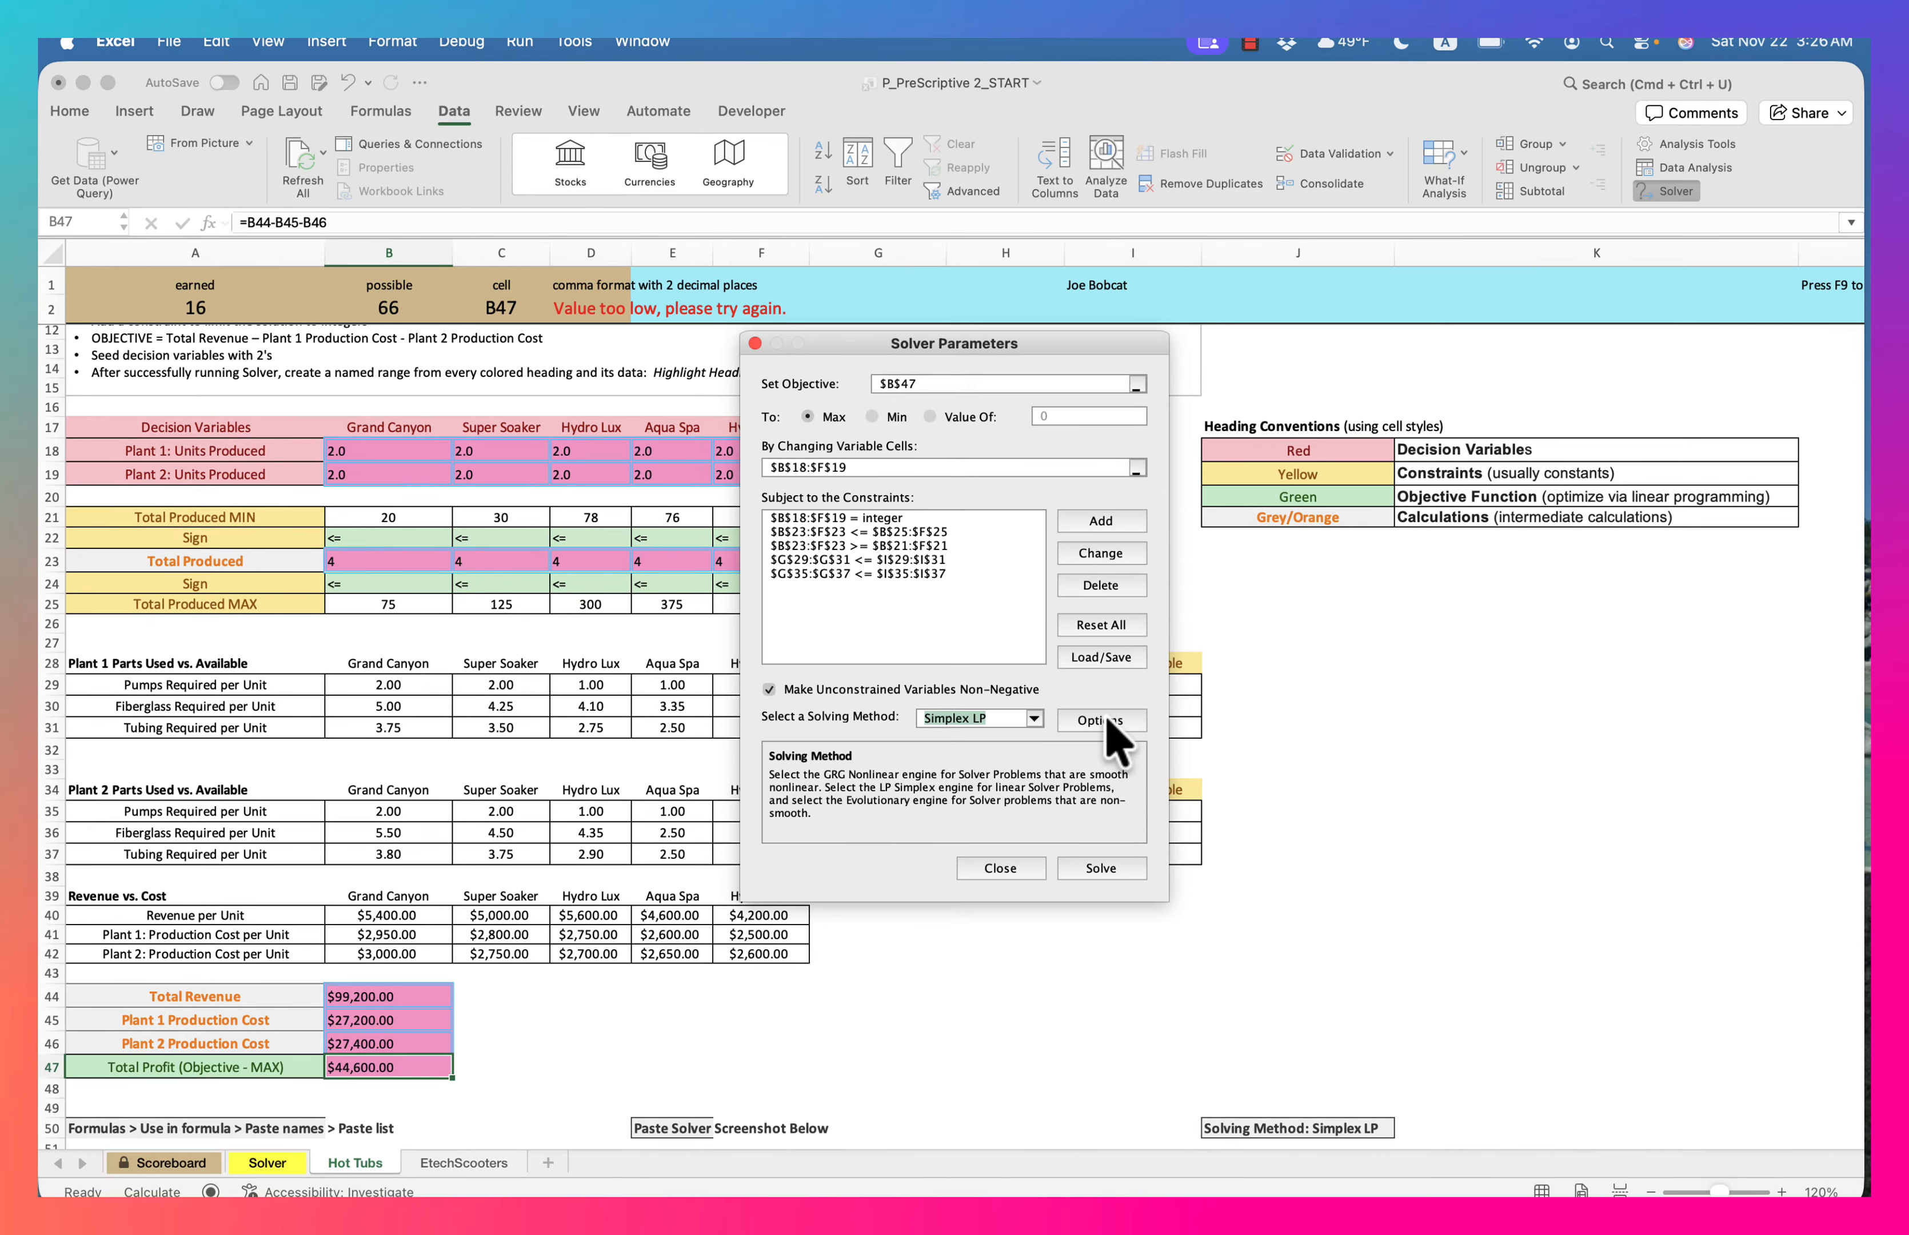
pyautogui.click(1107, 721)
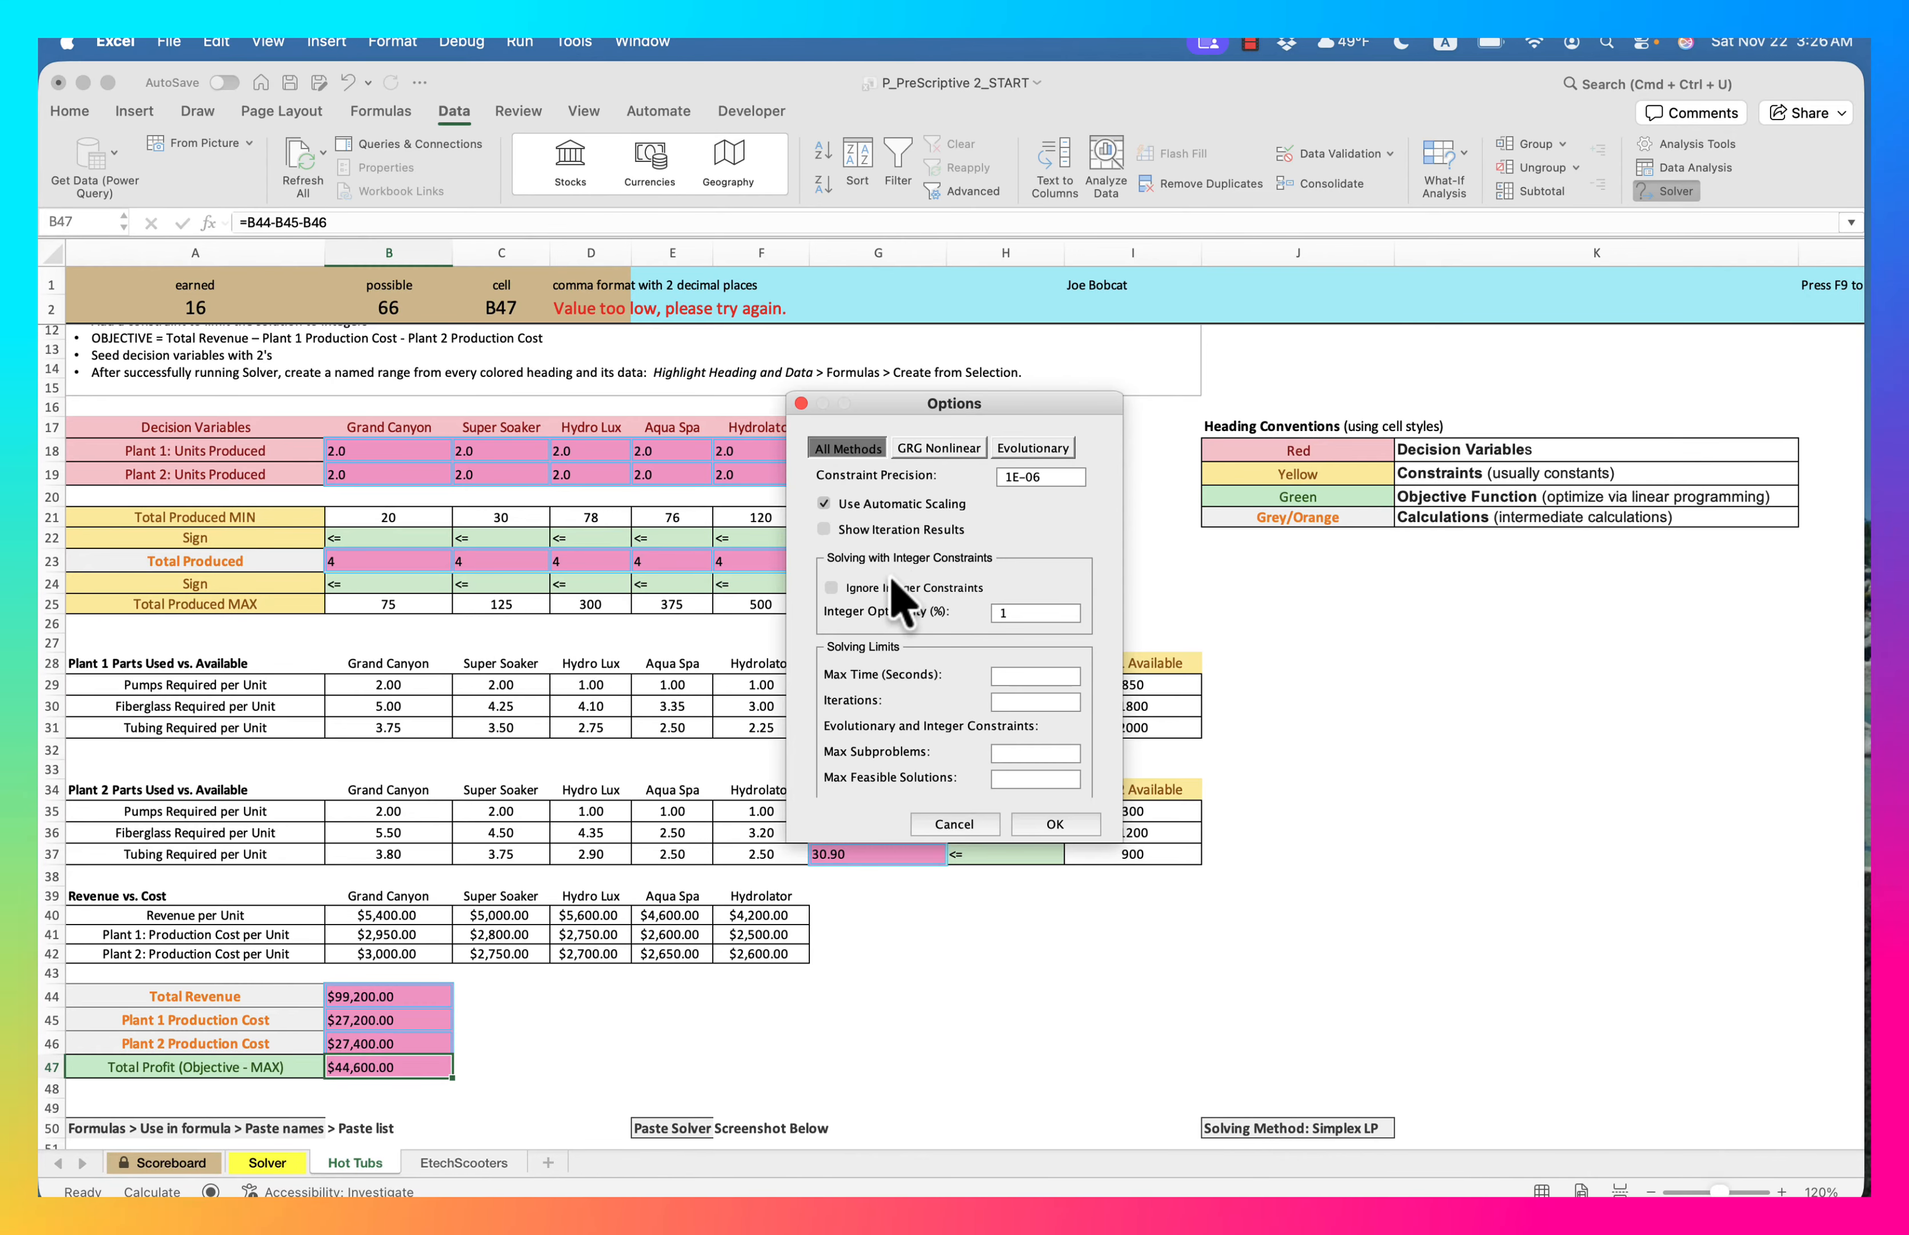
pyautogui.doubleClick(1054, 621)
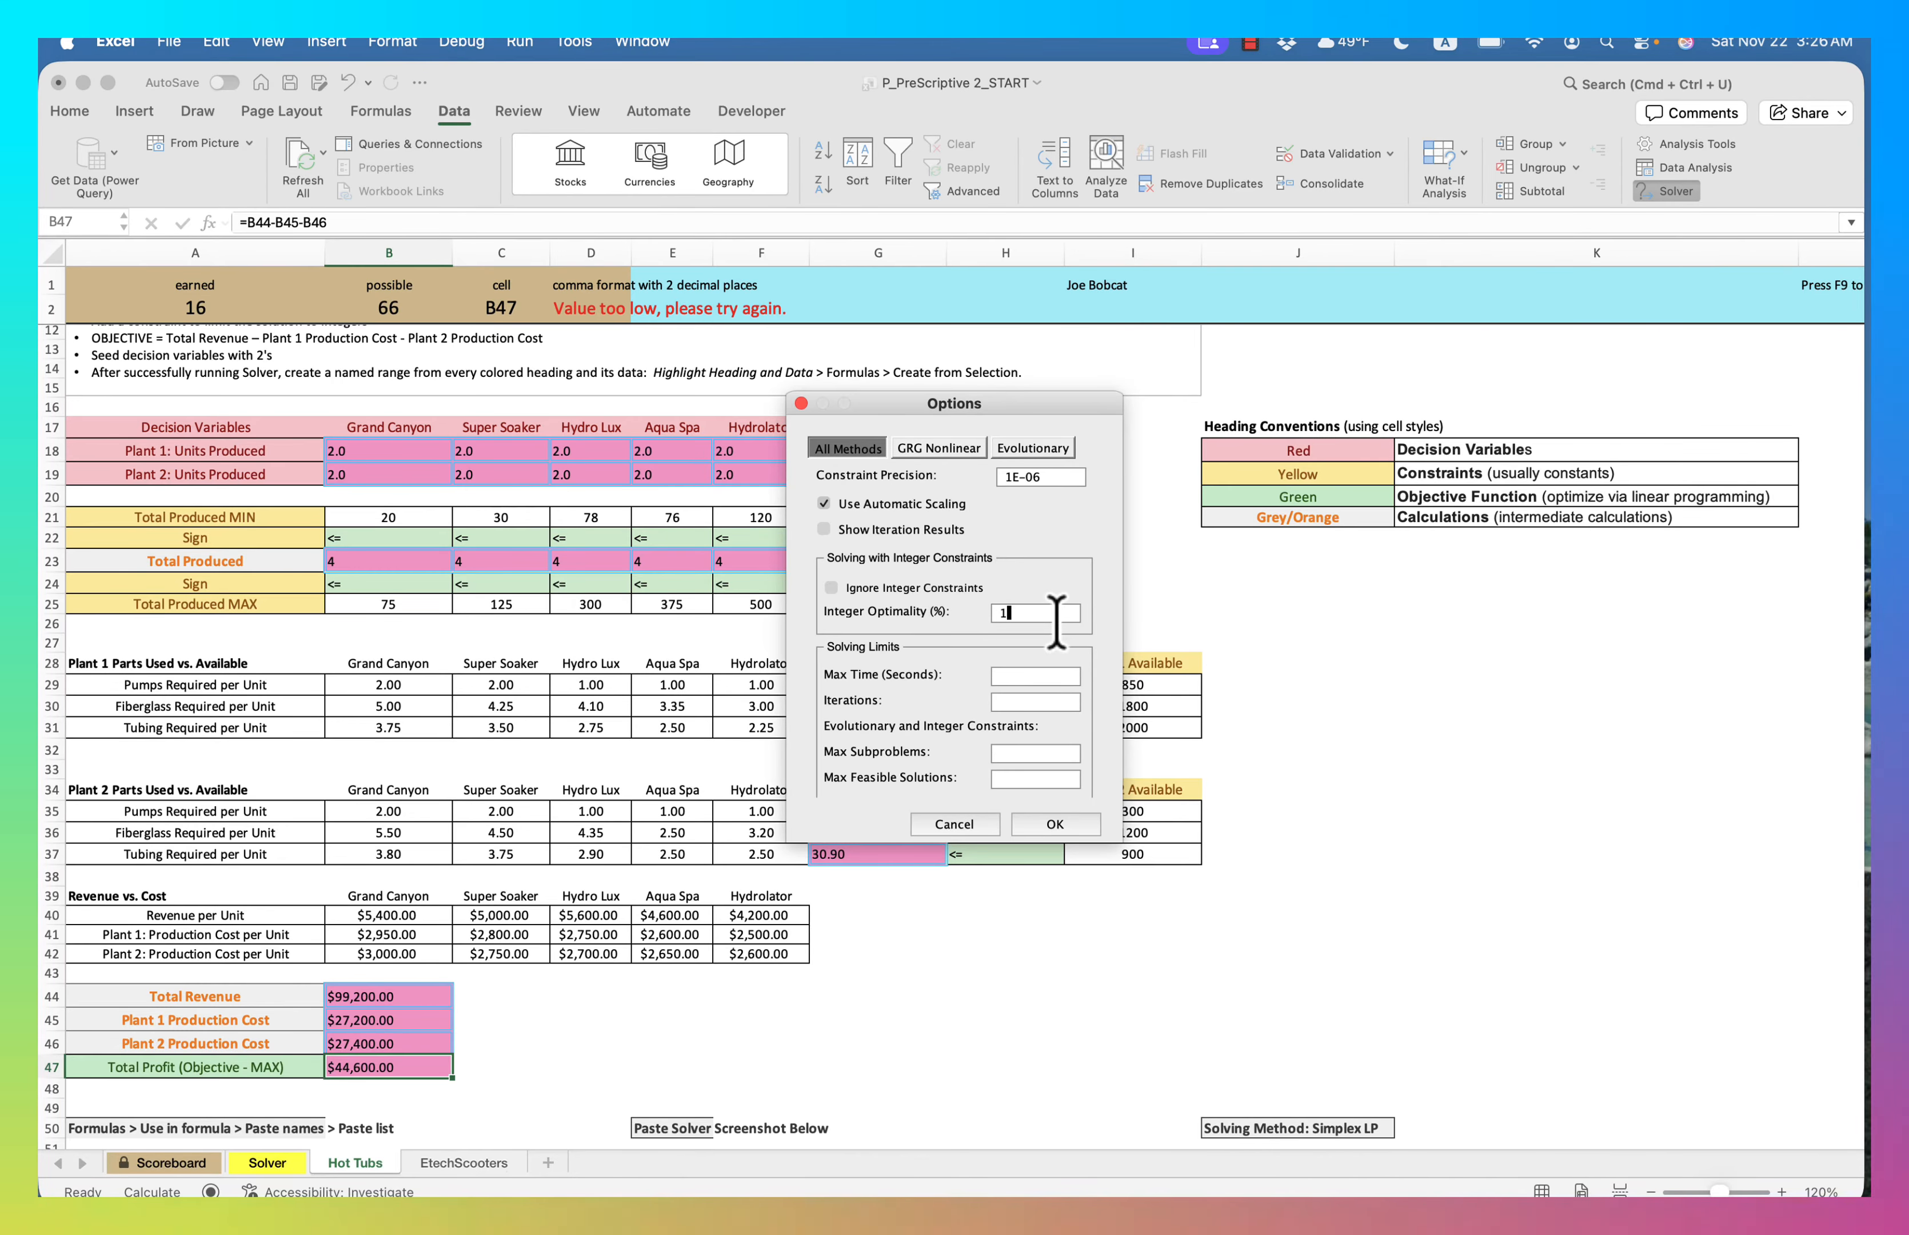
pyautogui.write('0')
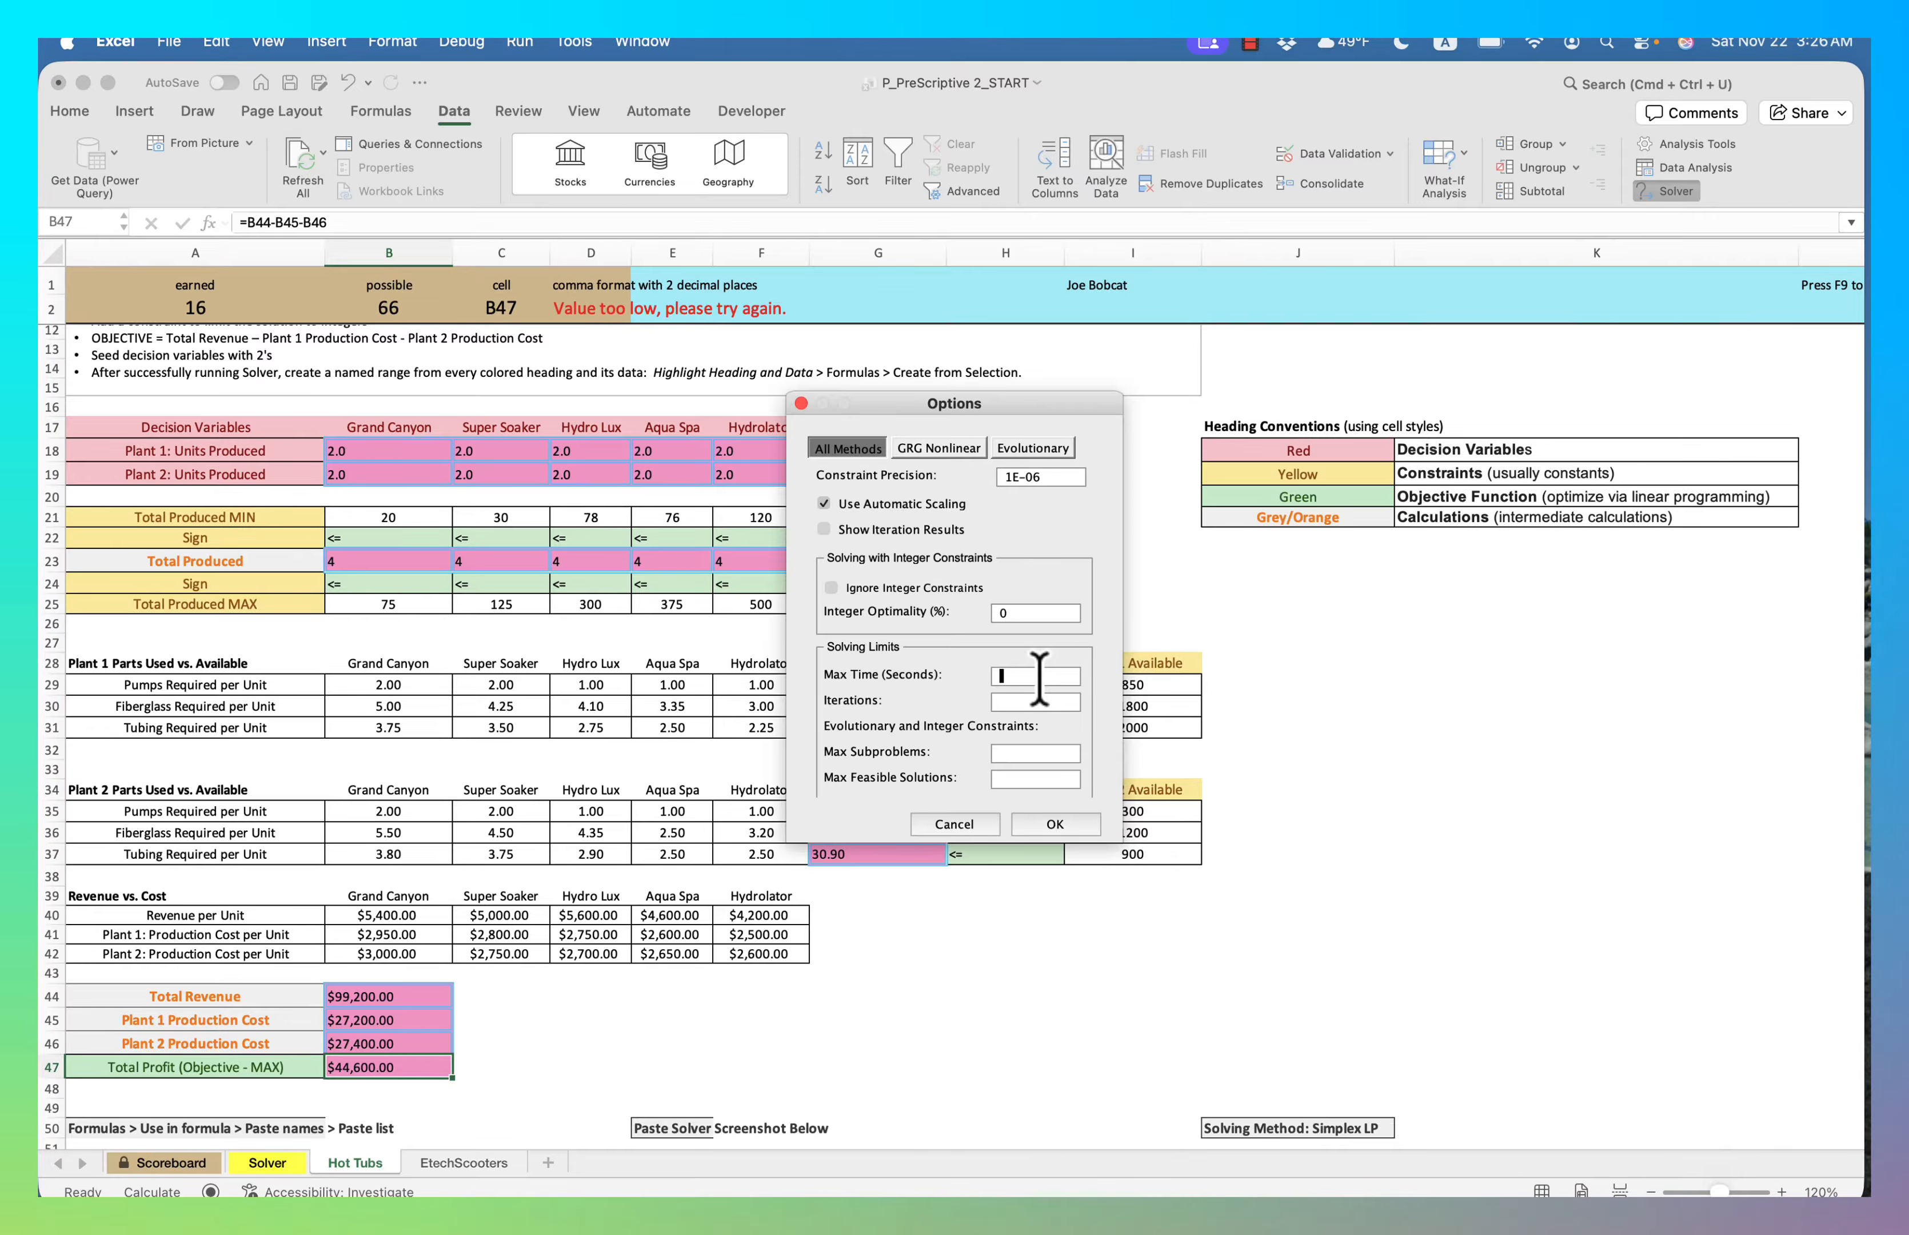
pyautogui.click(1058, 824)
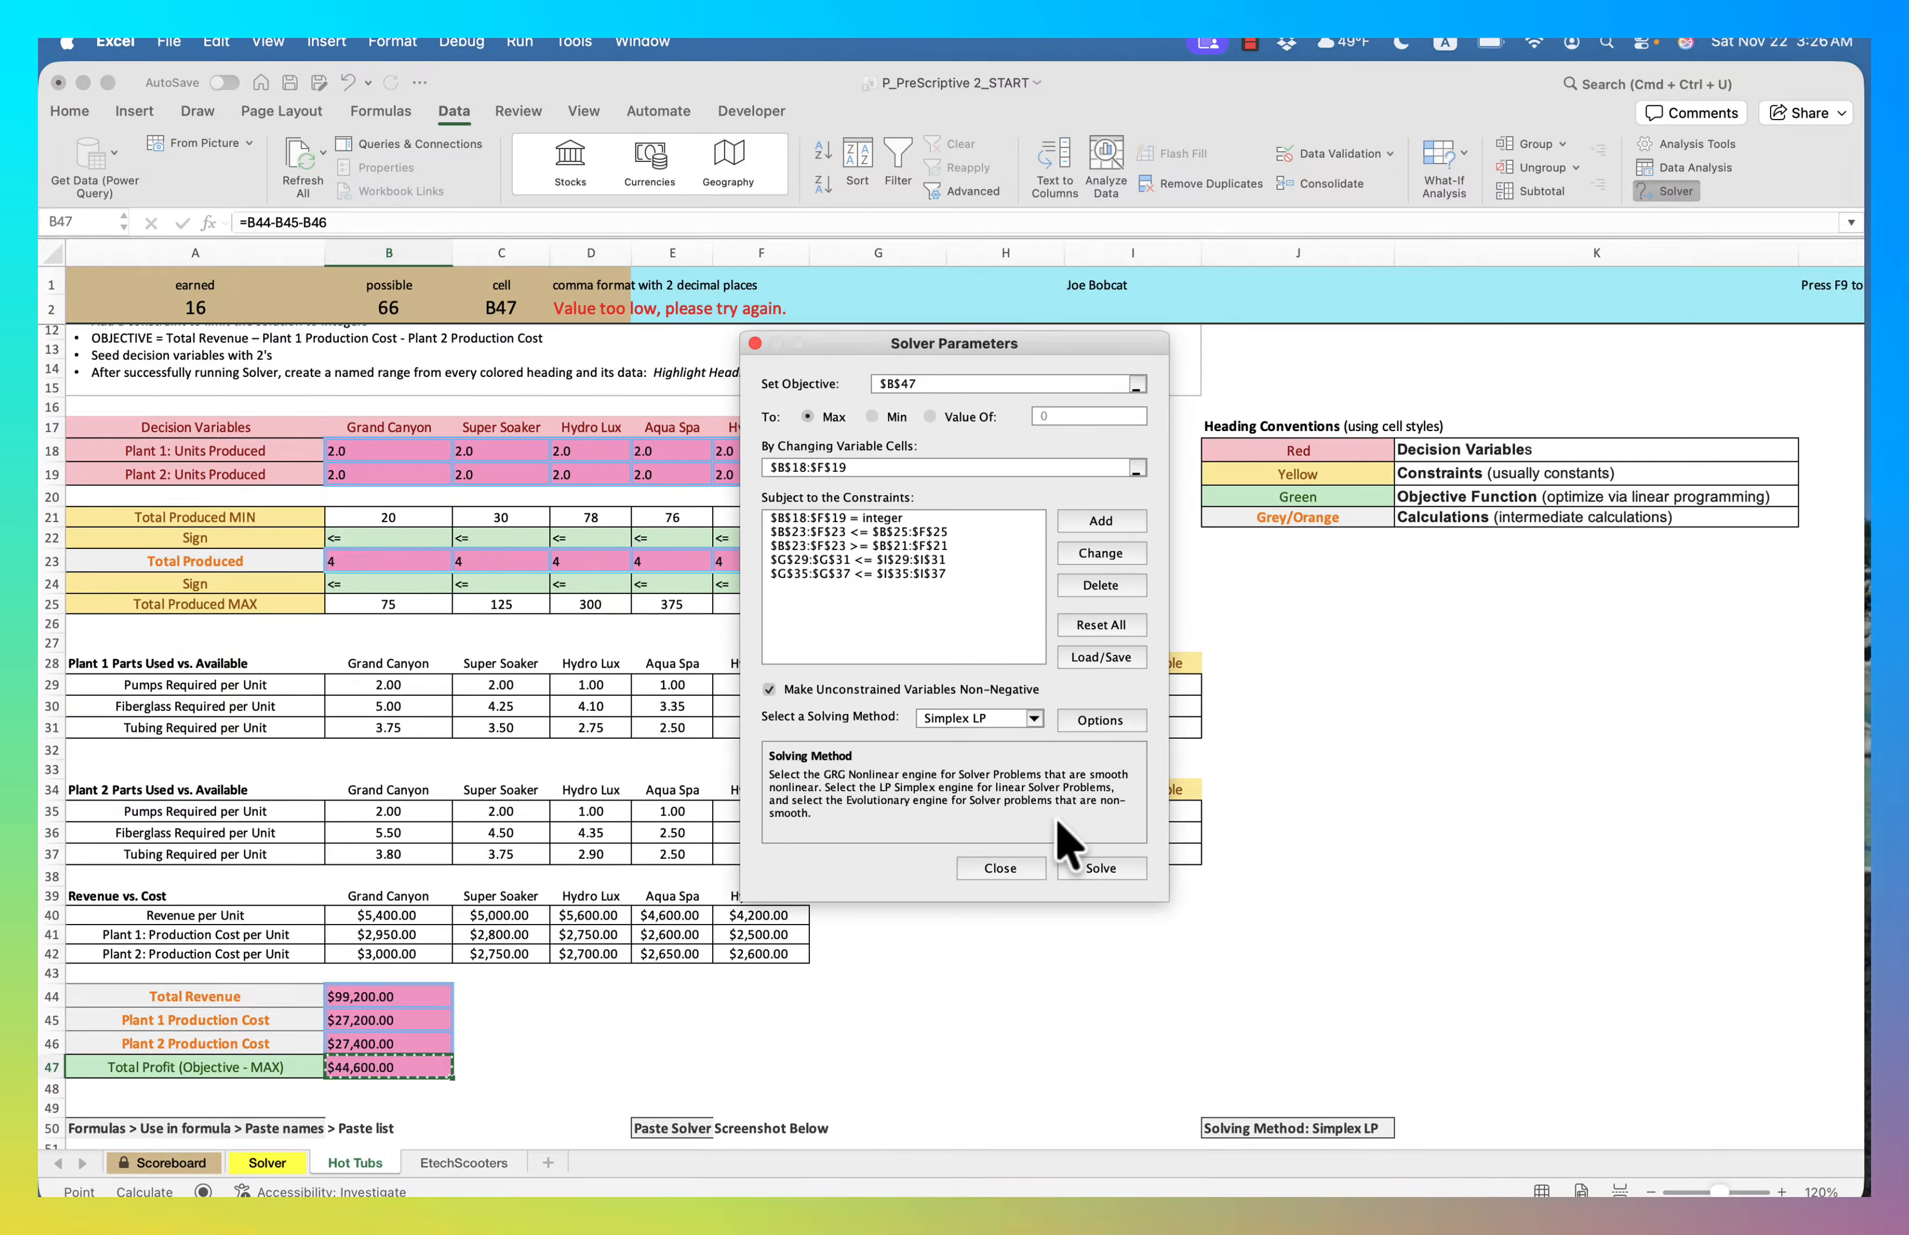
# Run Solver on the Hot Tubs model, dismiss the alerts and keep the Solver solution
pyautogui.click(1107, 872)
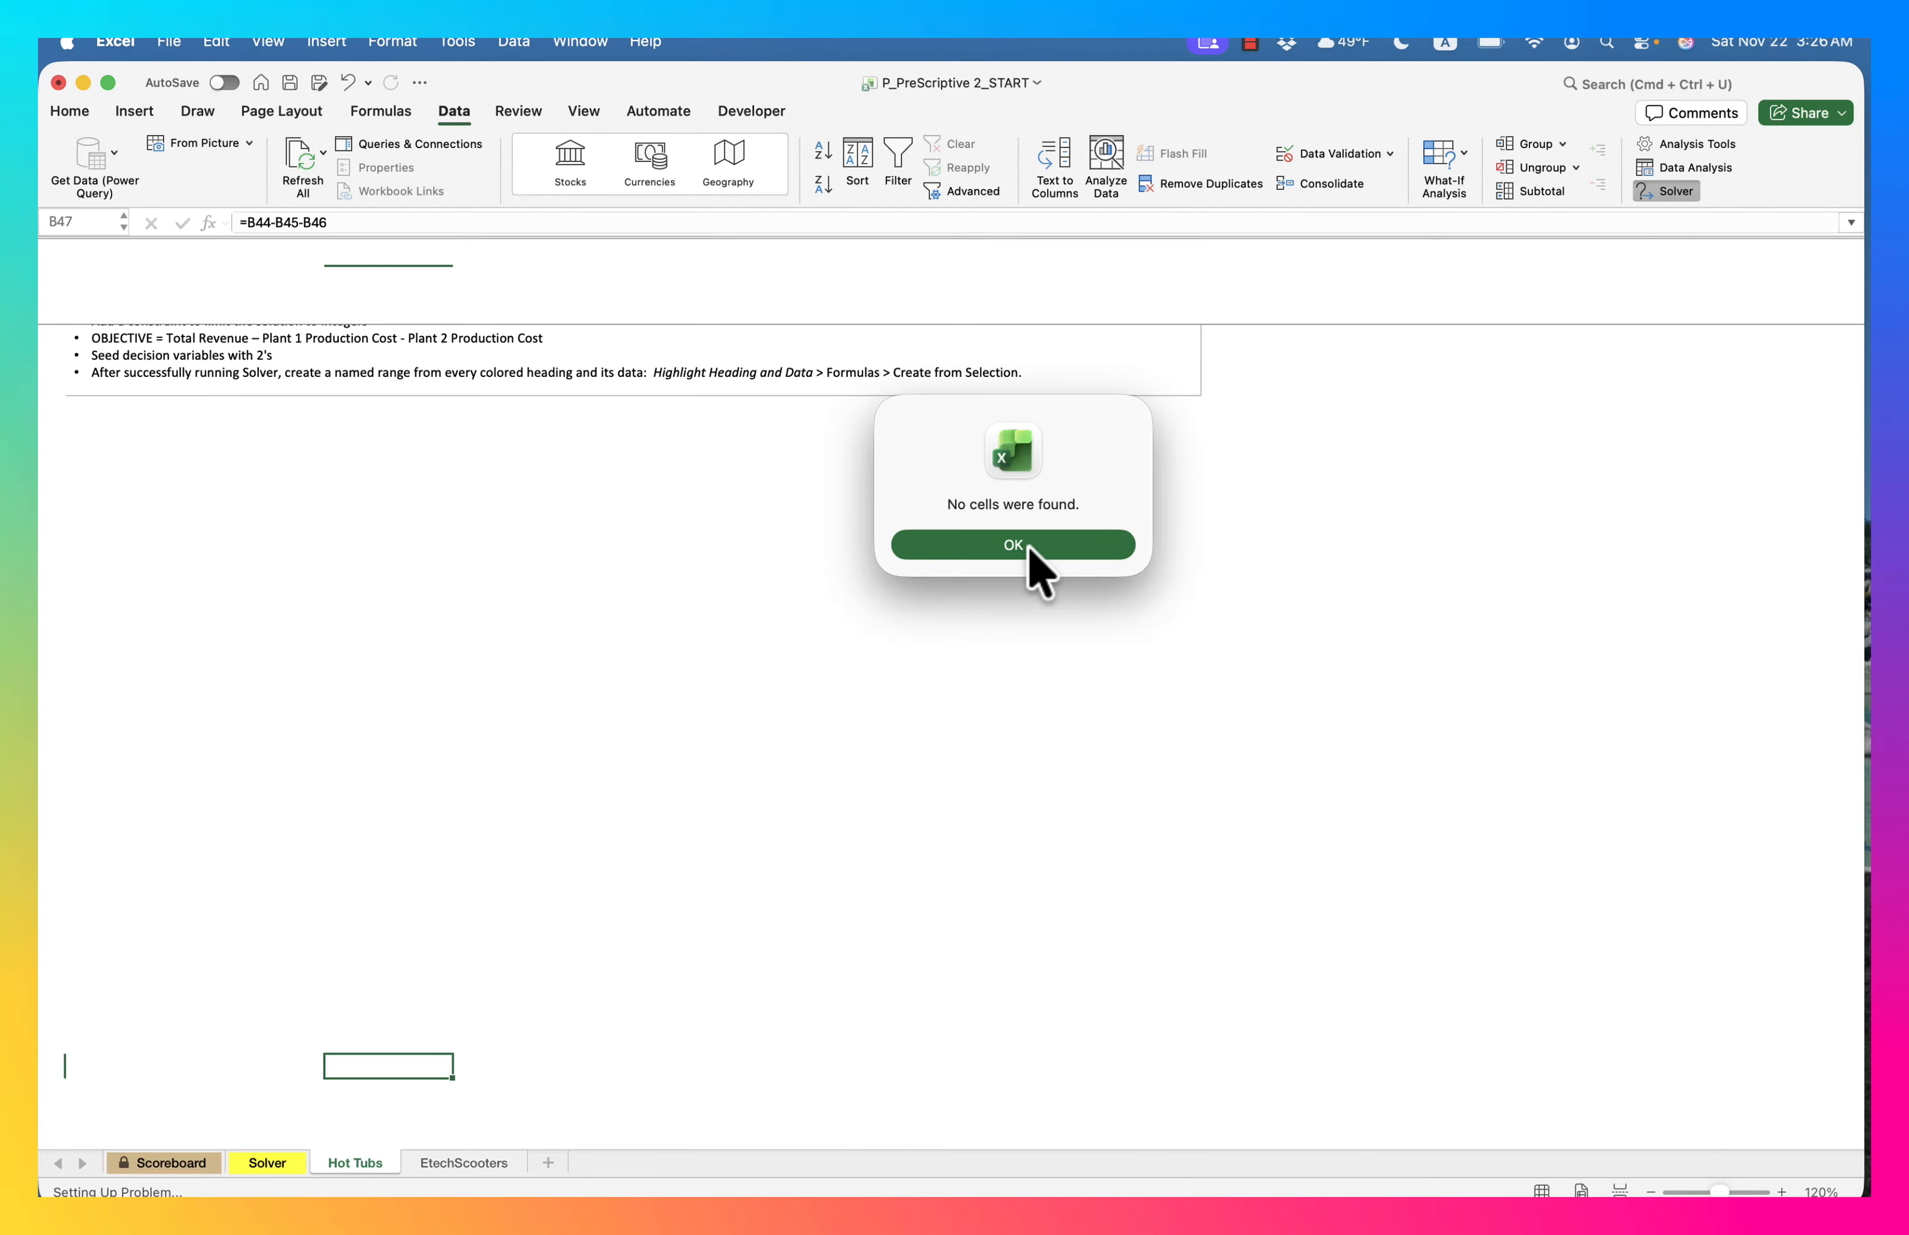
pyautogui.click(1028, 546)
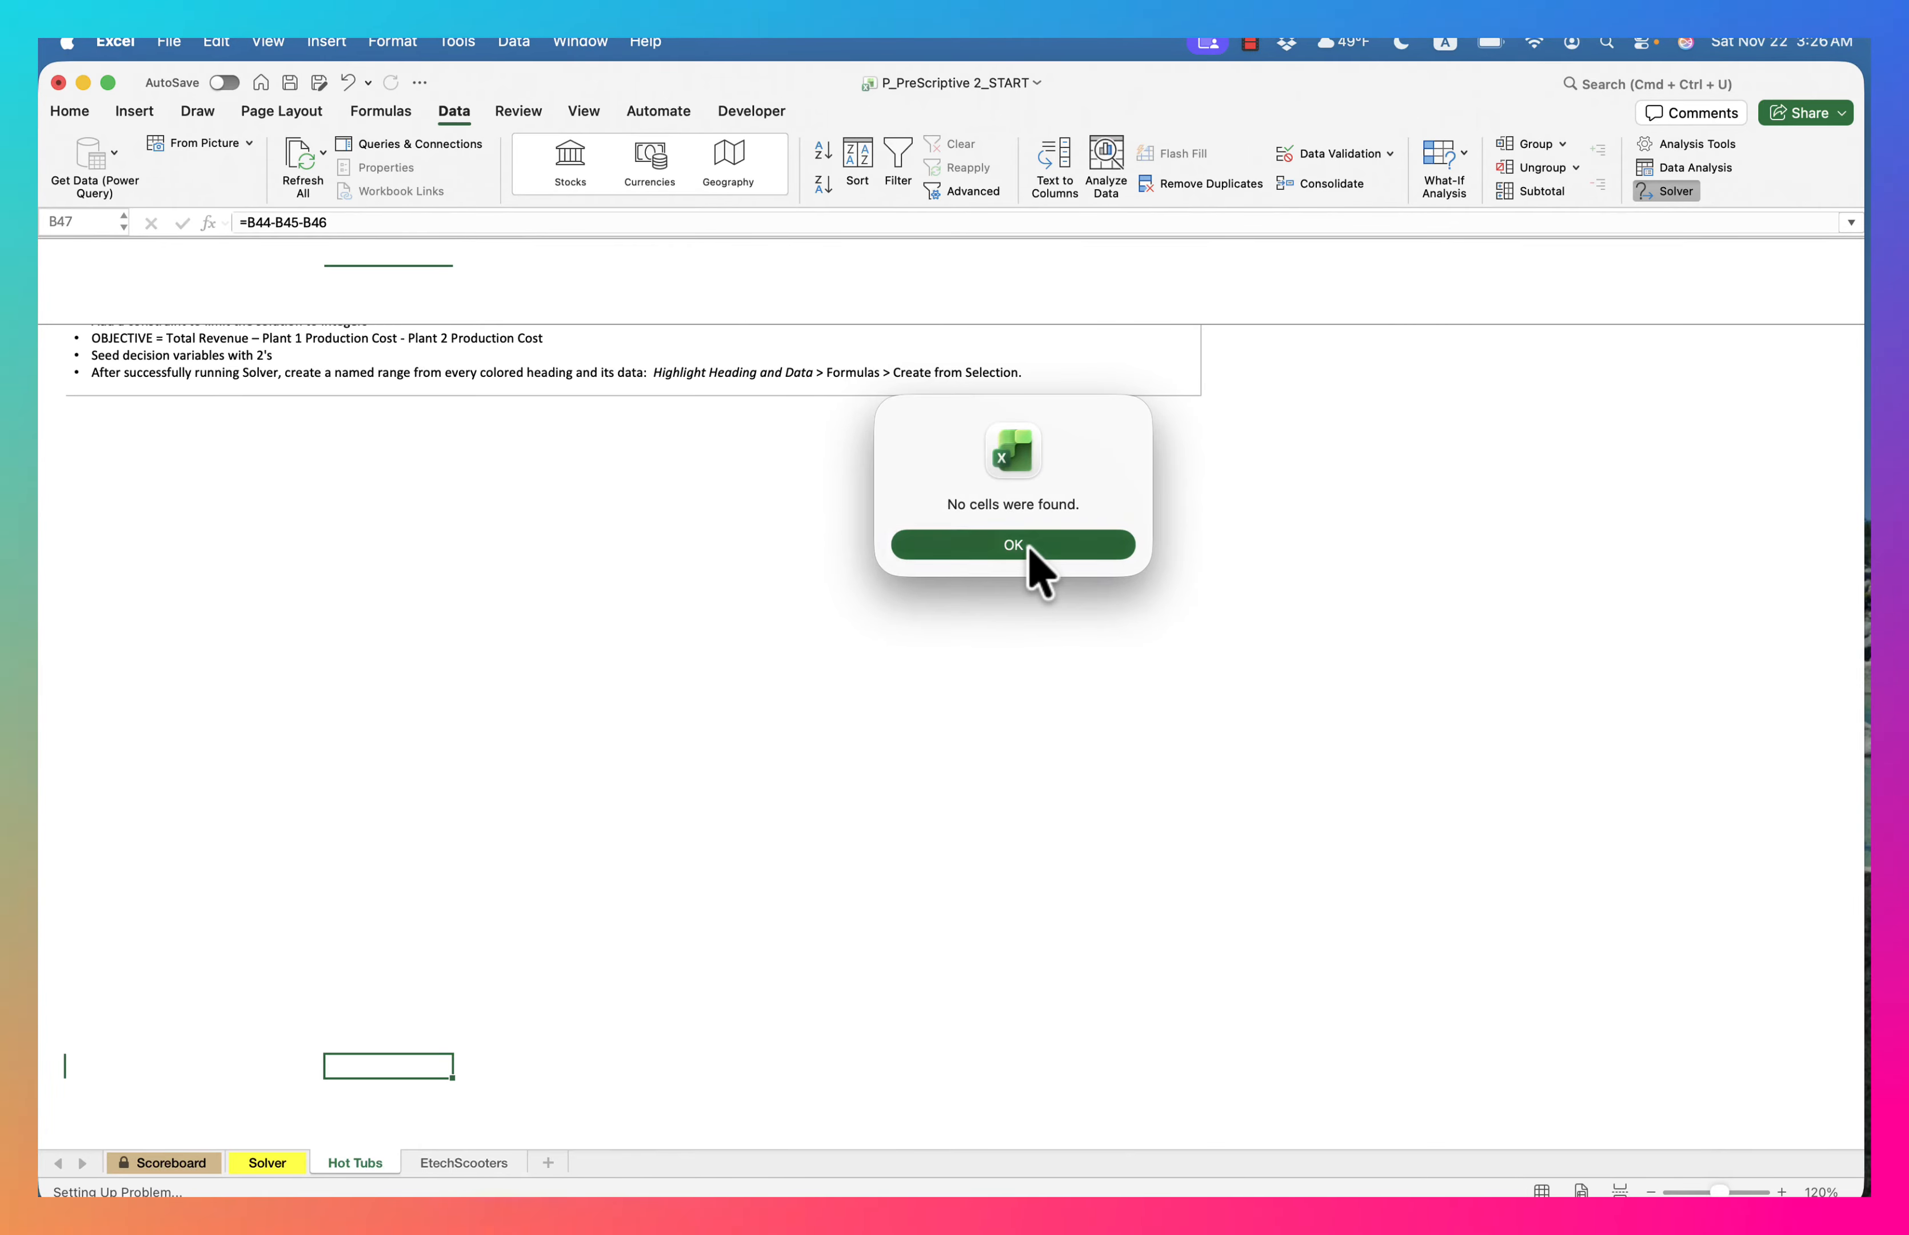
pyautogui.click(1028, 546)
pyautogui.click(1027, 546)
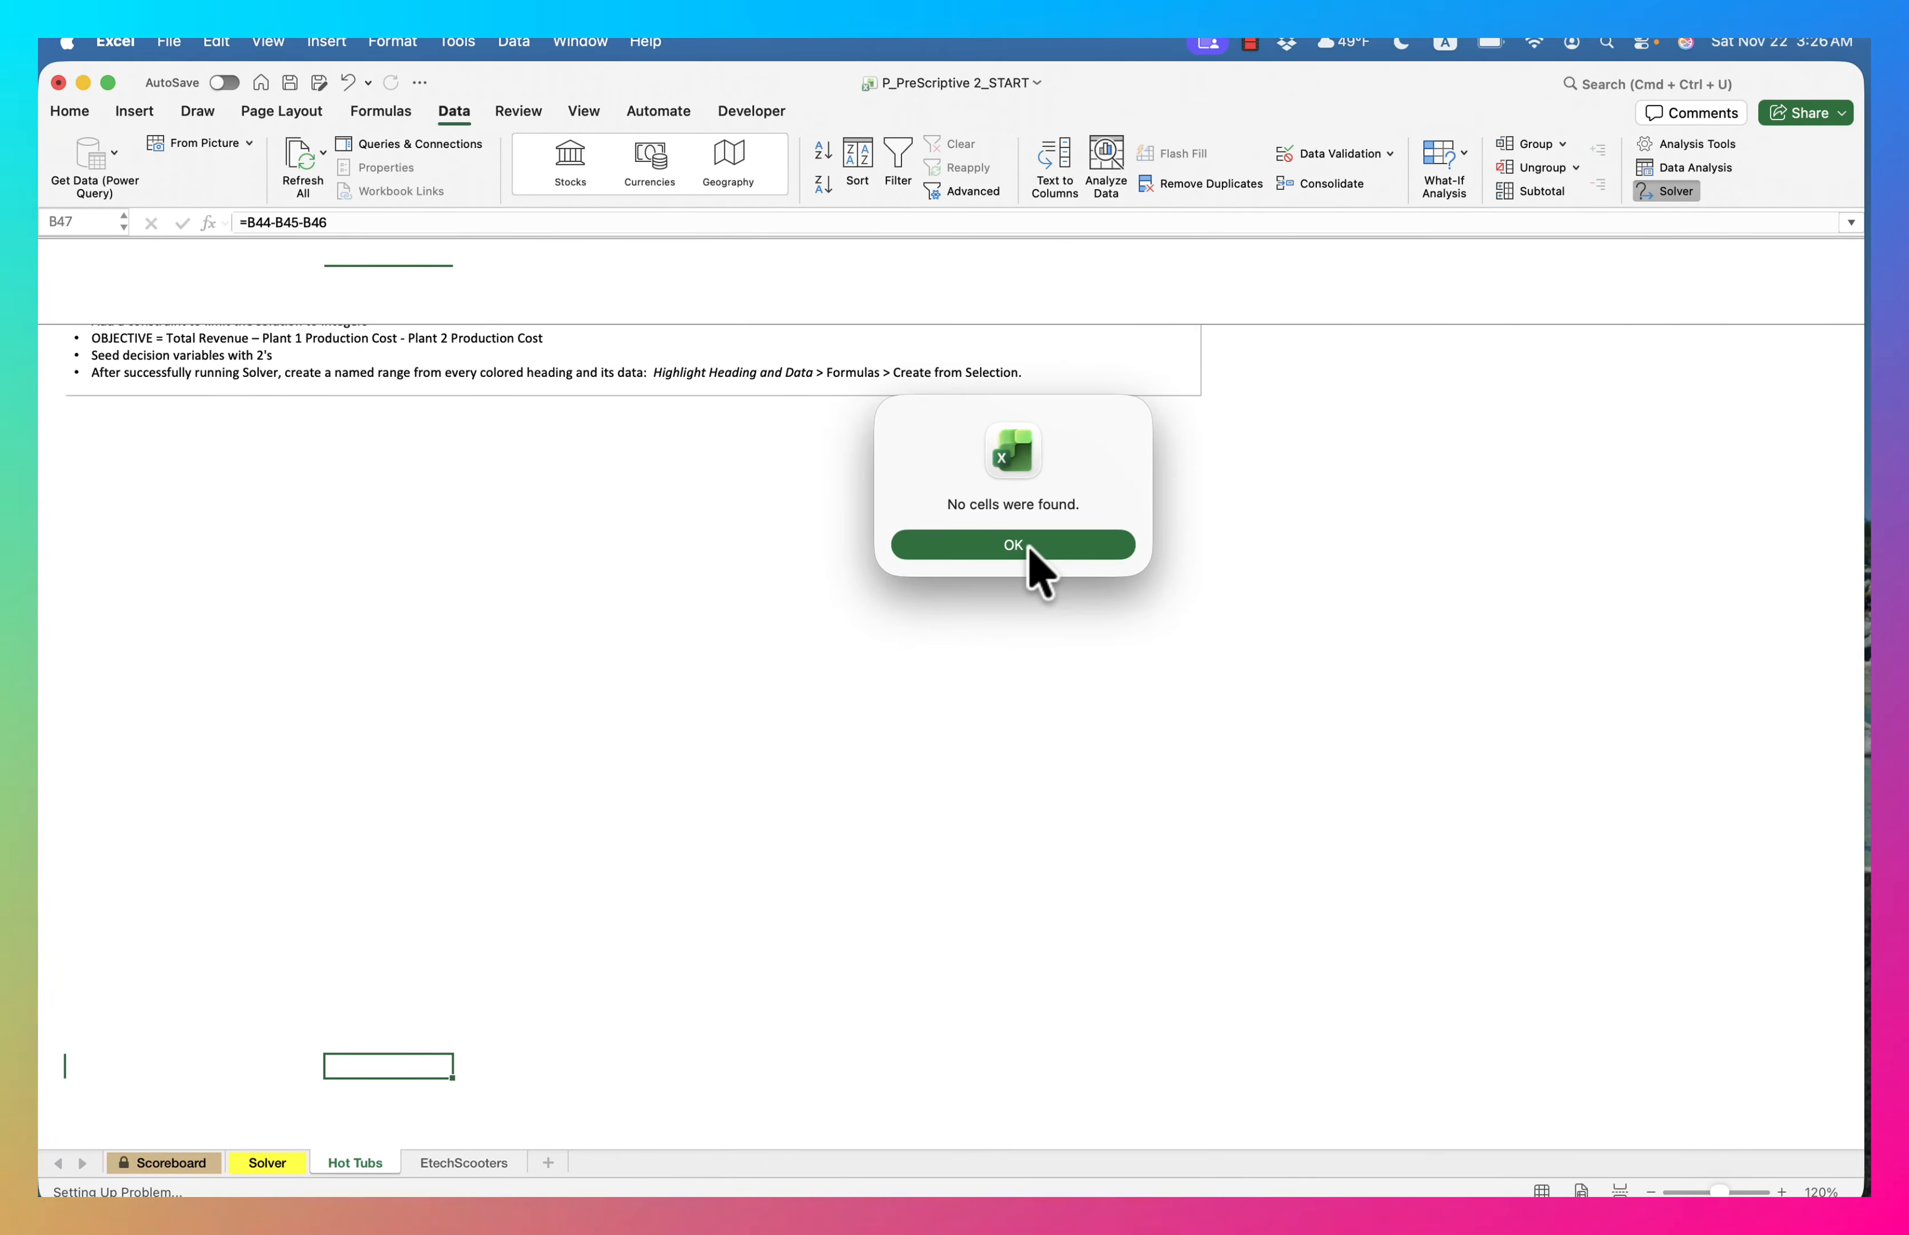
pyautogui.click(1028, 546)
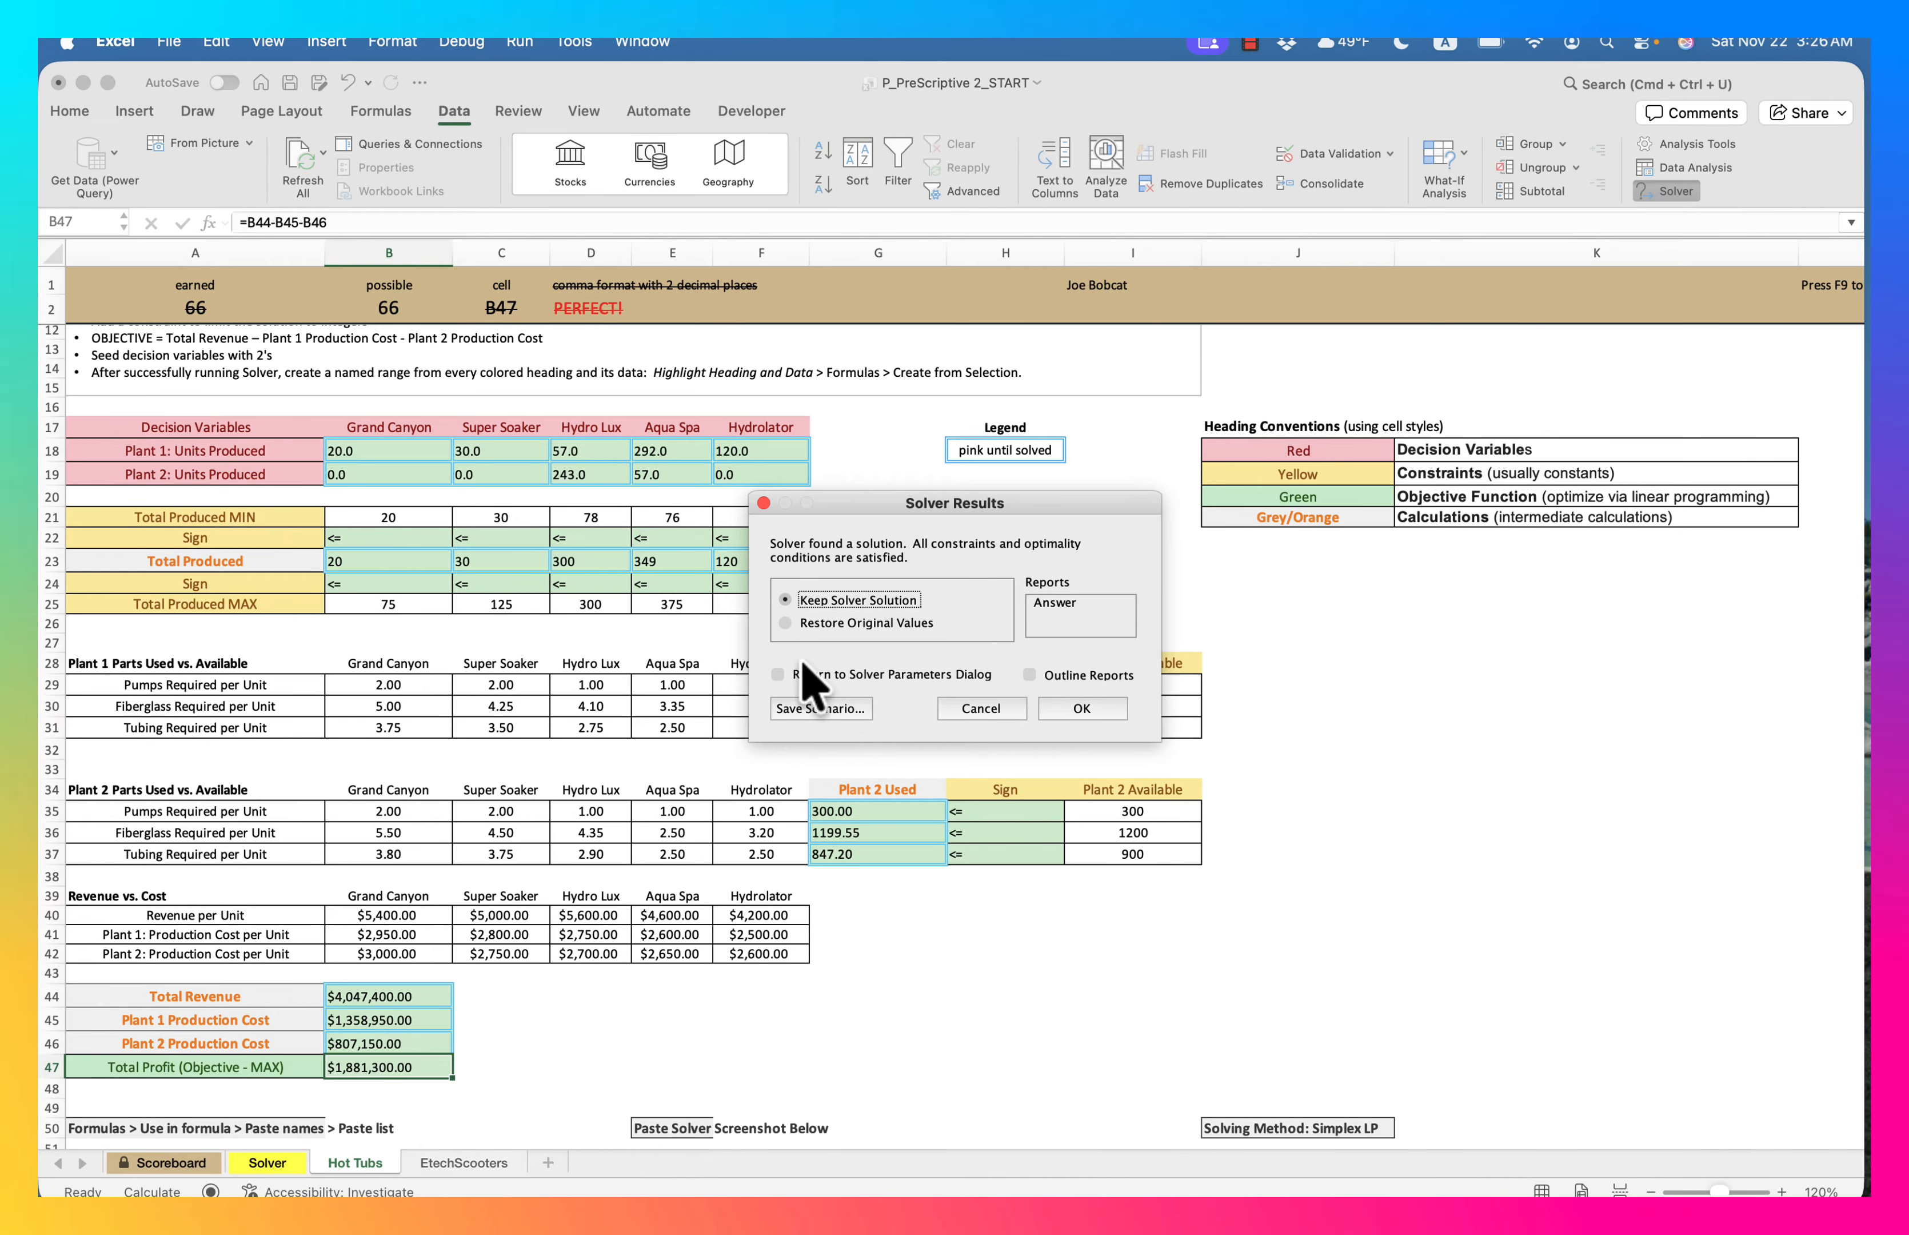
pyautogui.click(1084, 709)
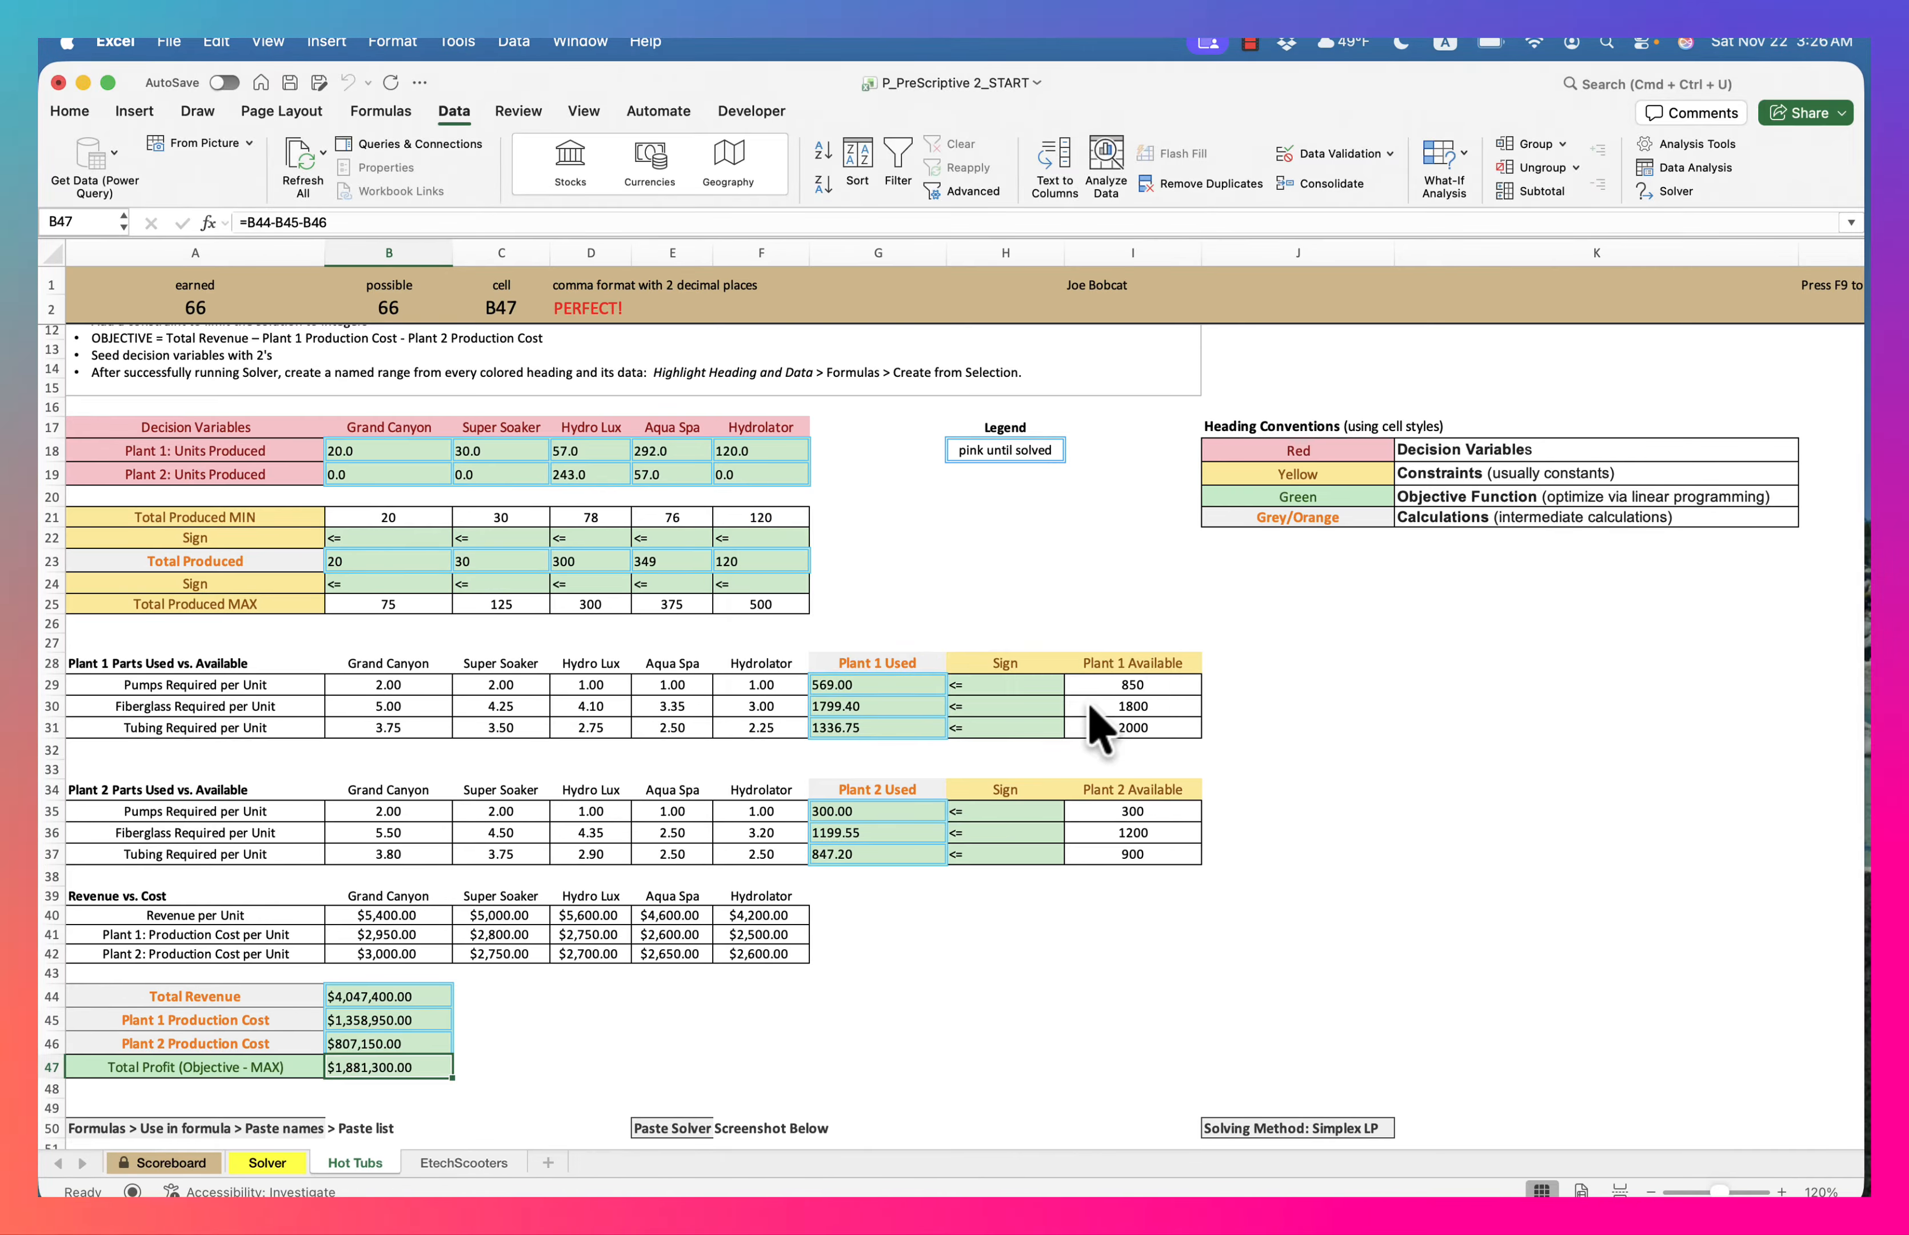
pyautogui.scroll(-1, 888, 966)
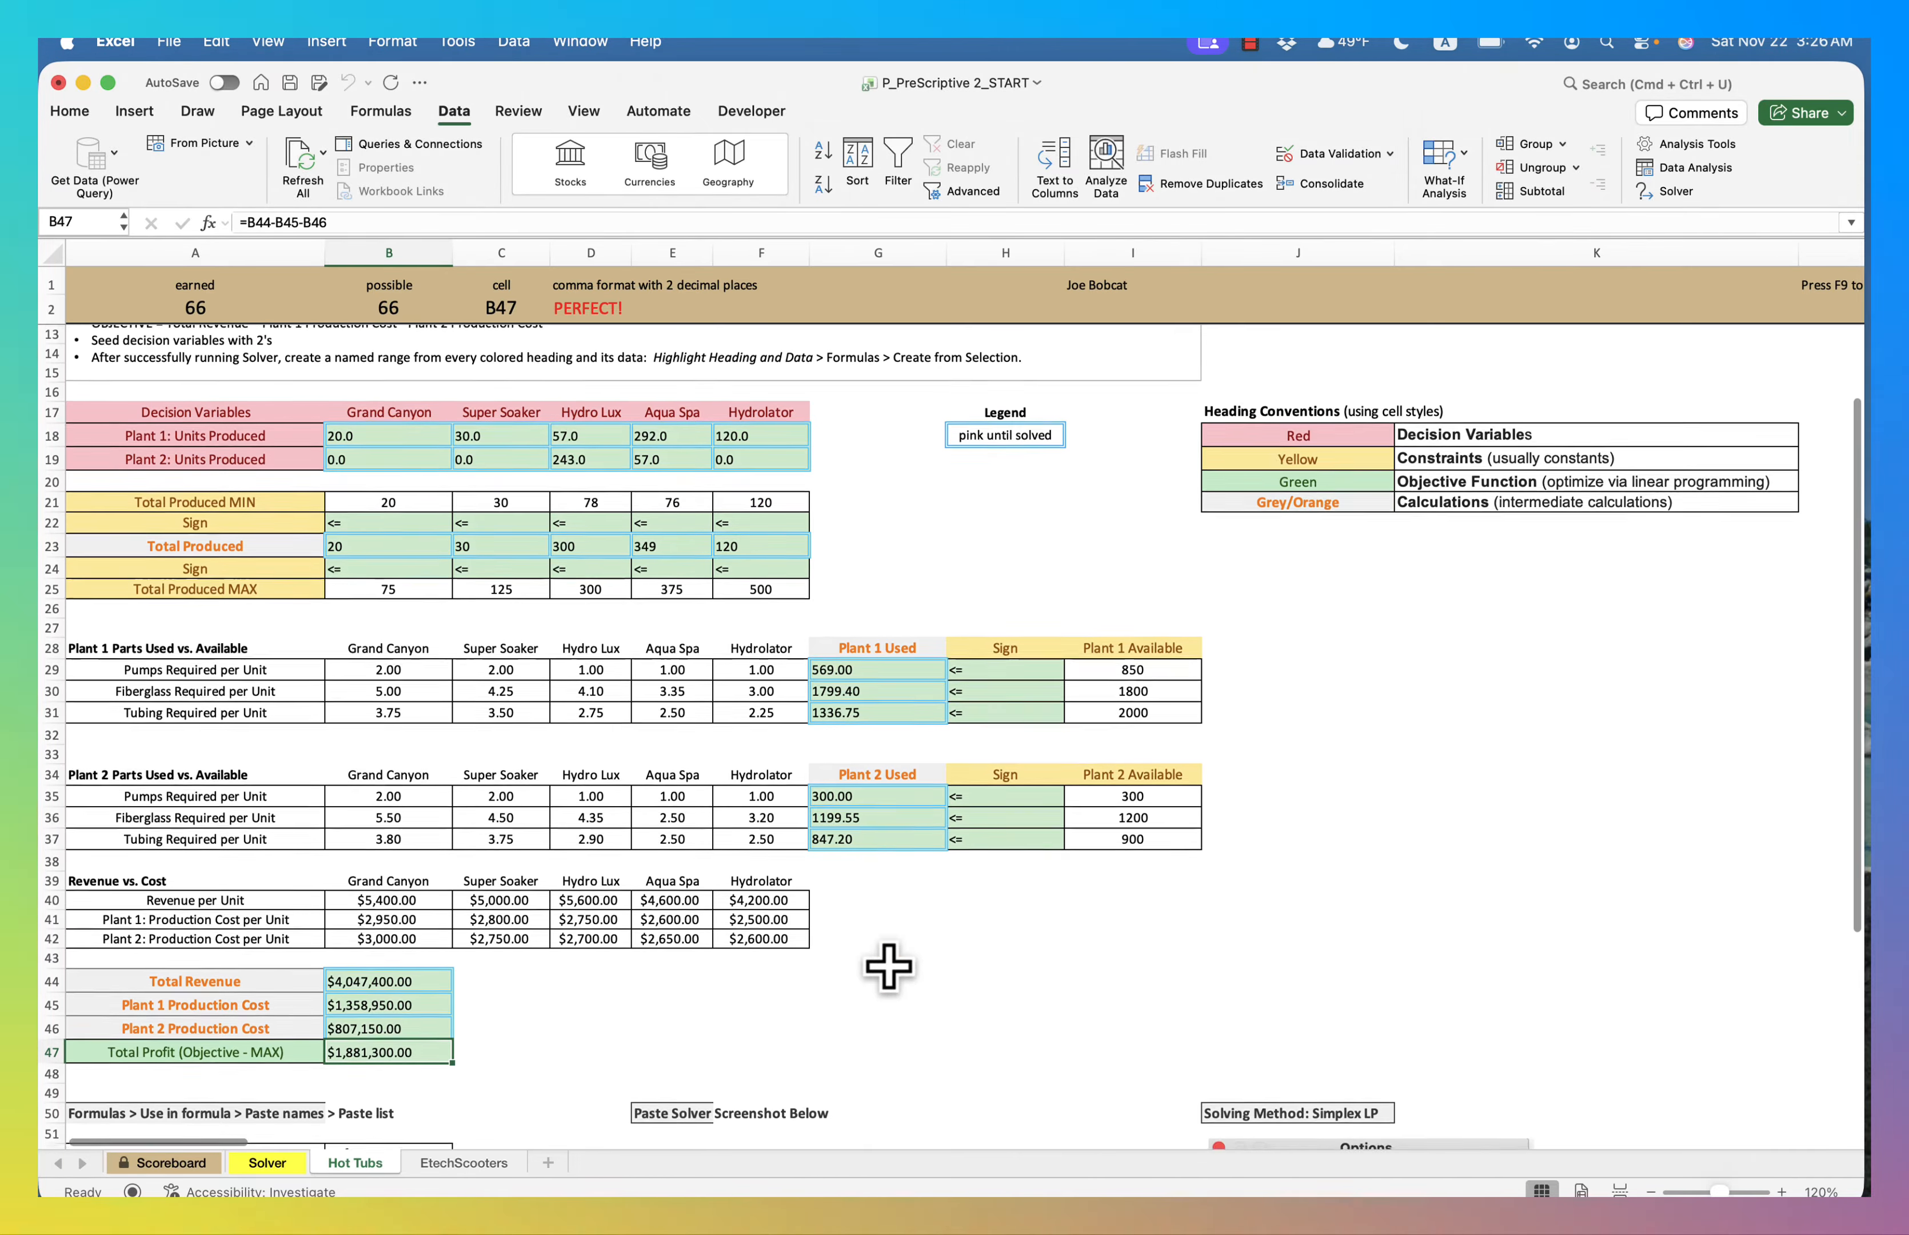
pyautogui.scroll(-1, 889, 966)
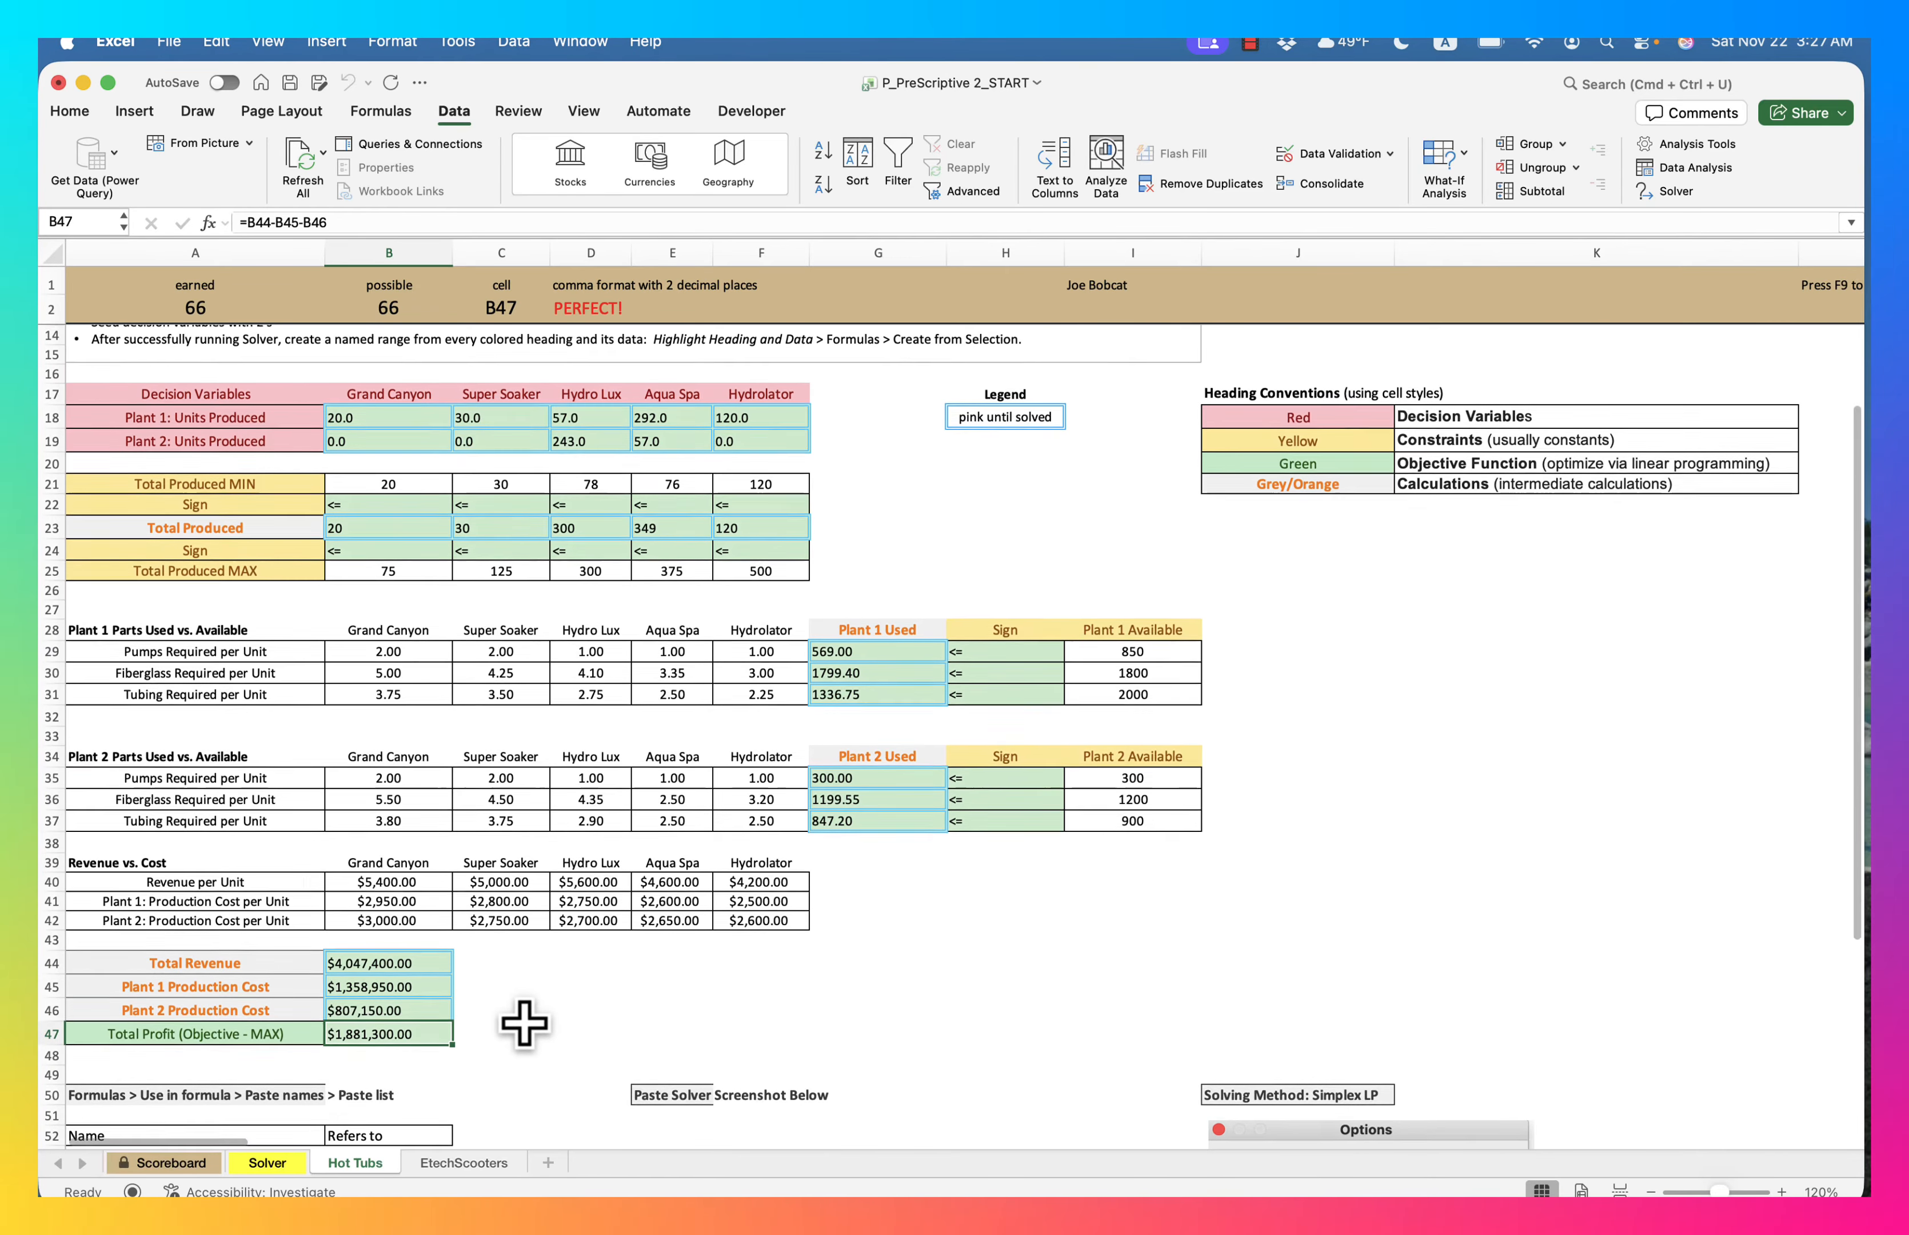
pyautogui.scroll(-3, 524, 1022)
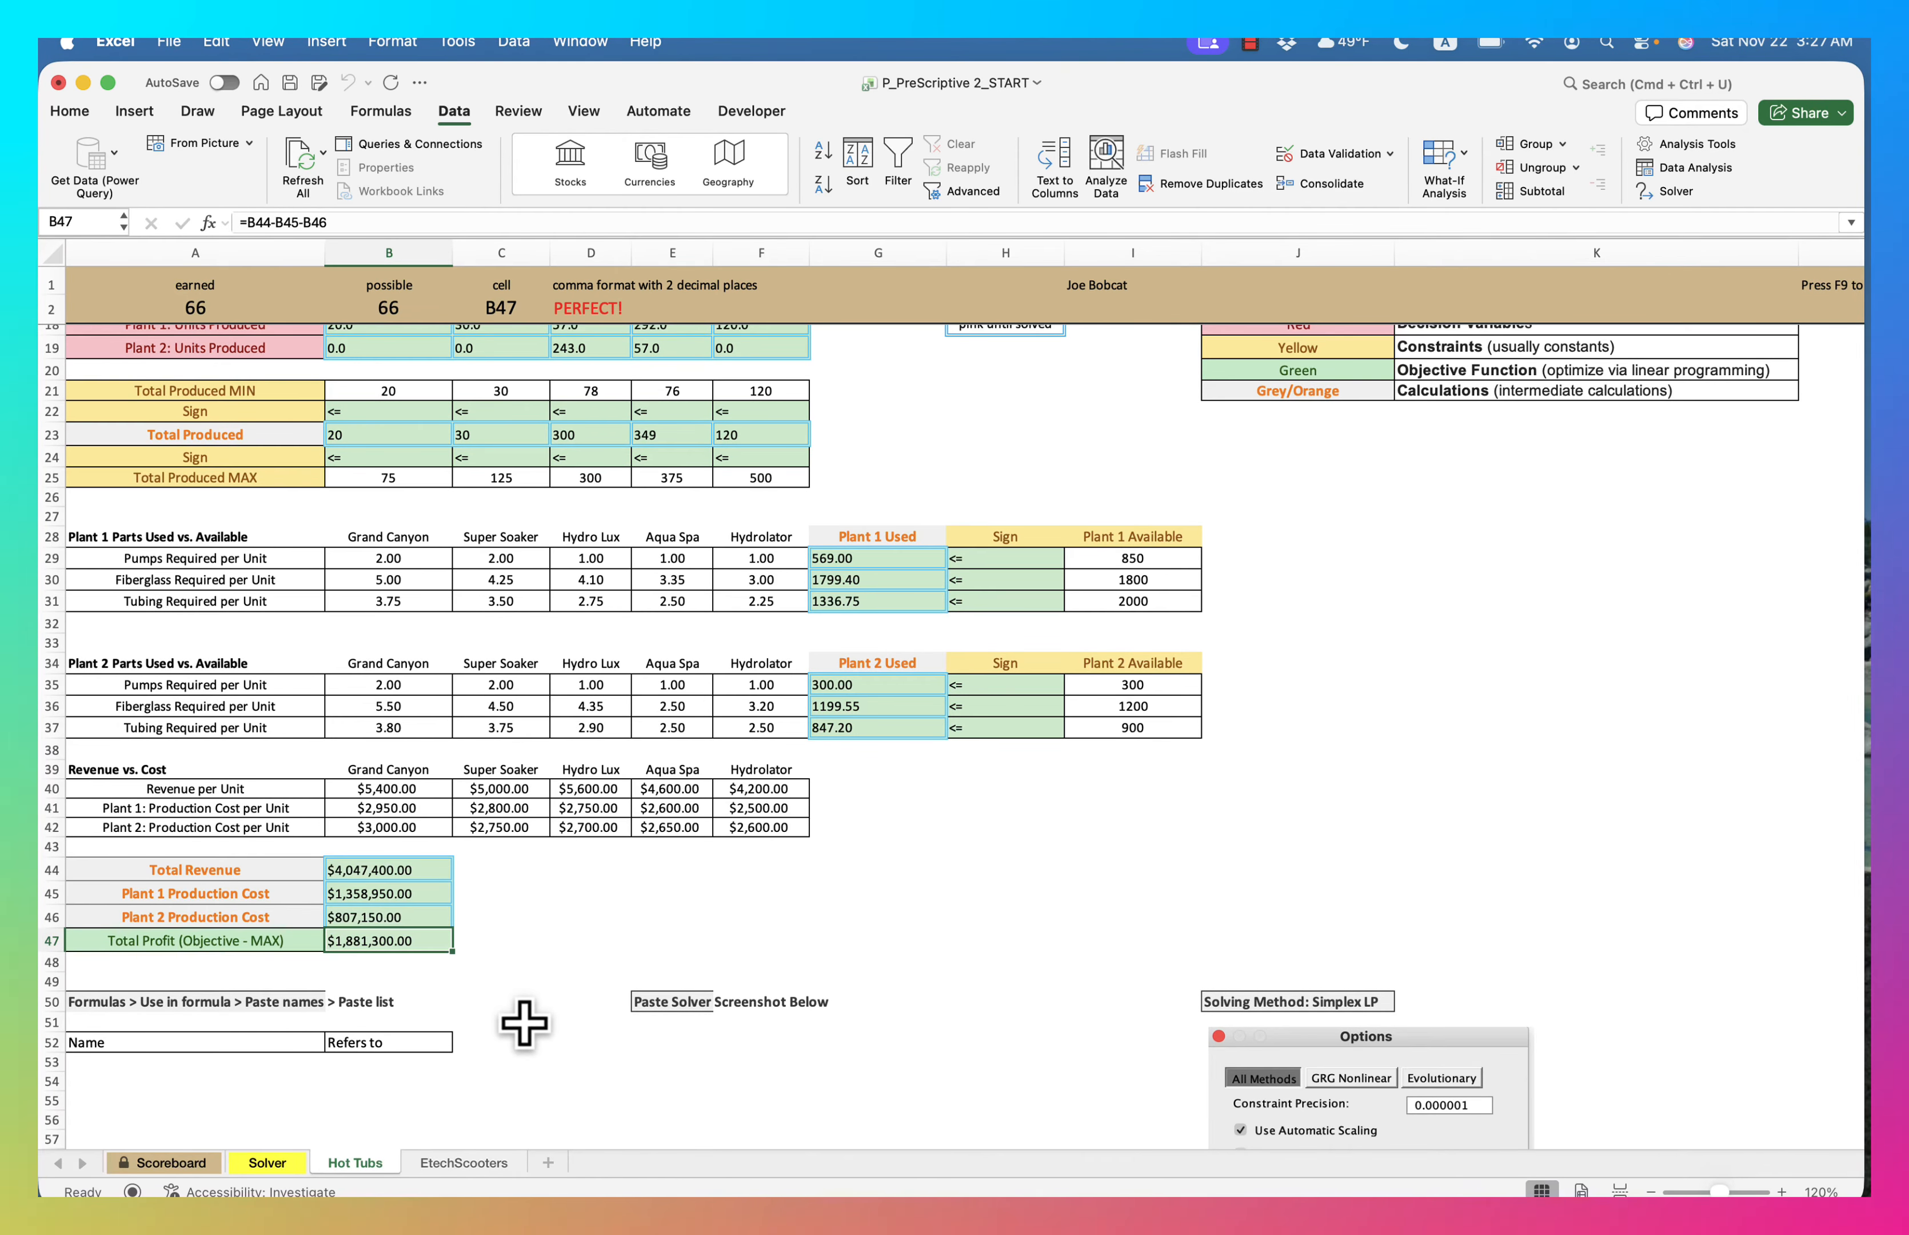
pyautogui.scroll(3, 524, 1022)
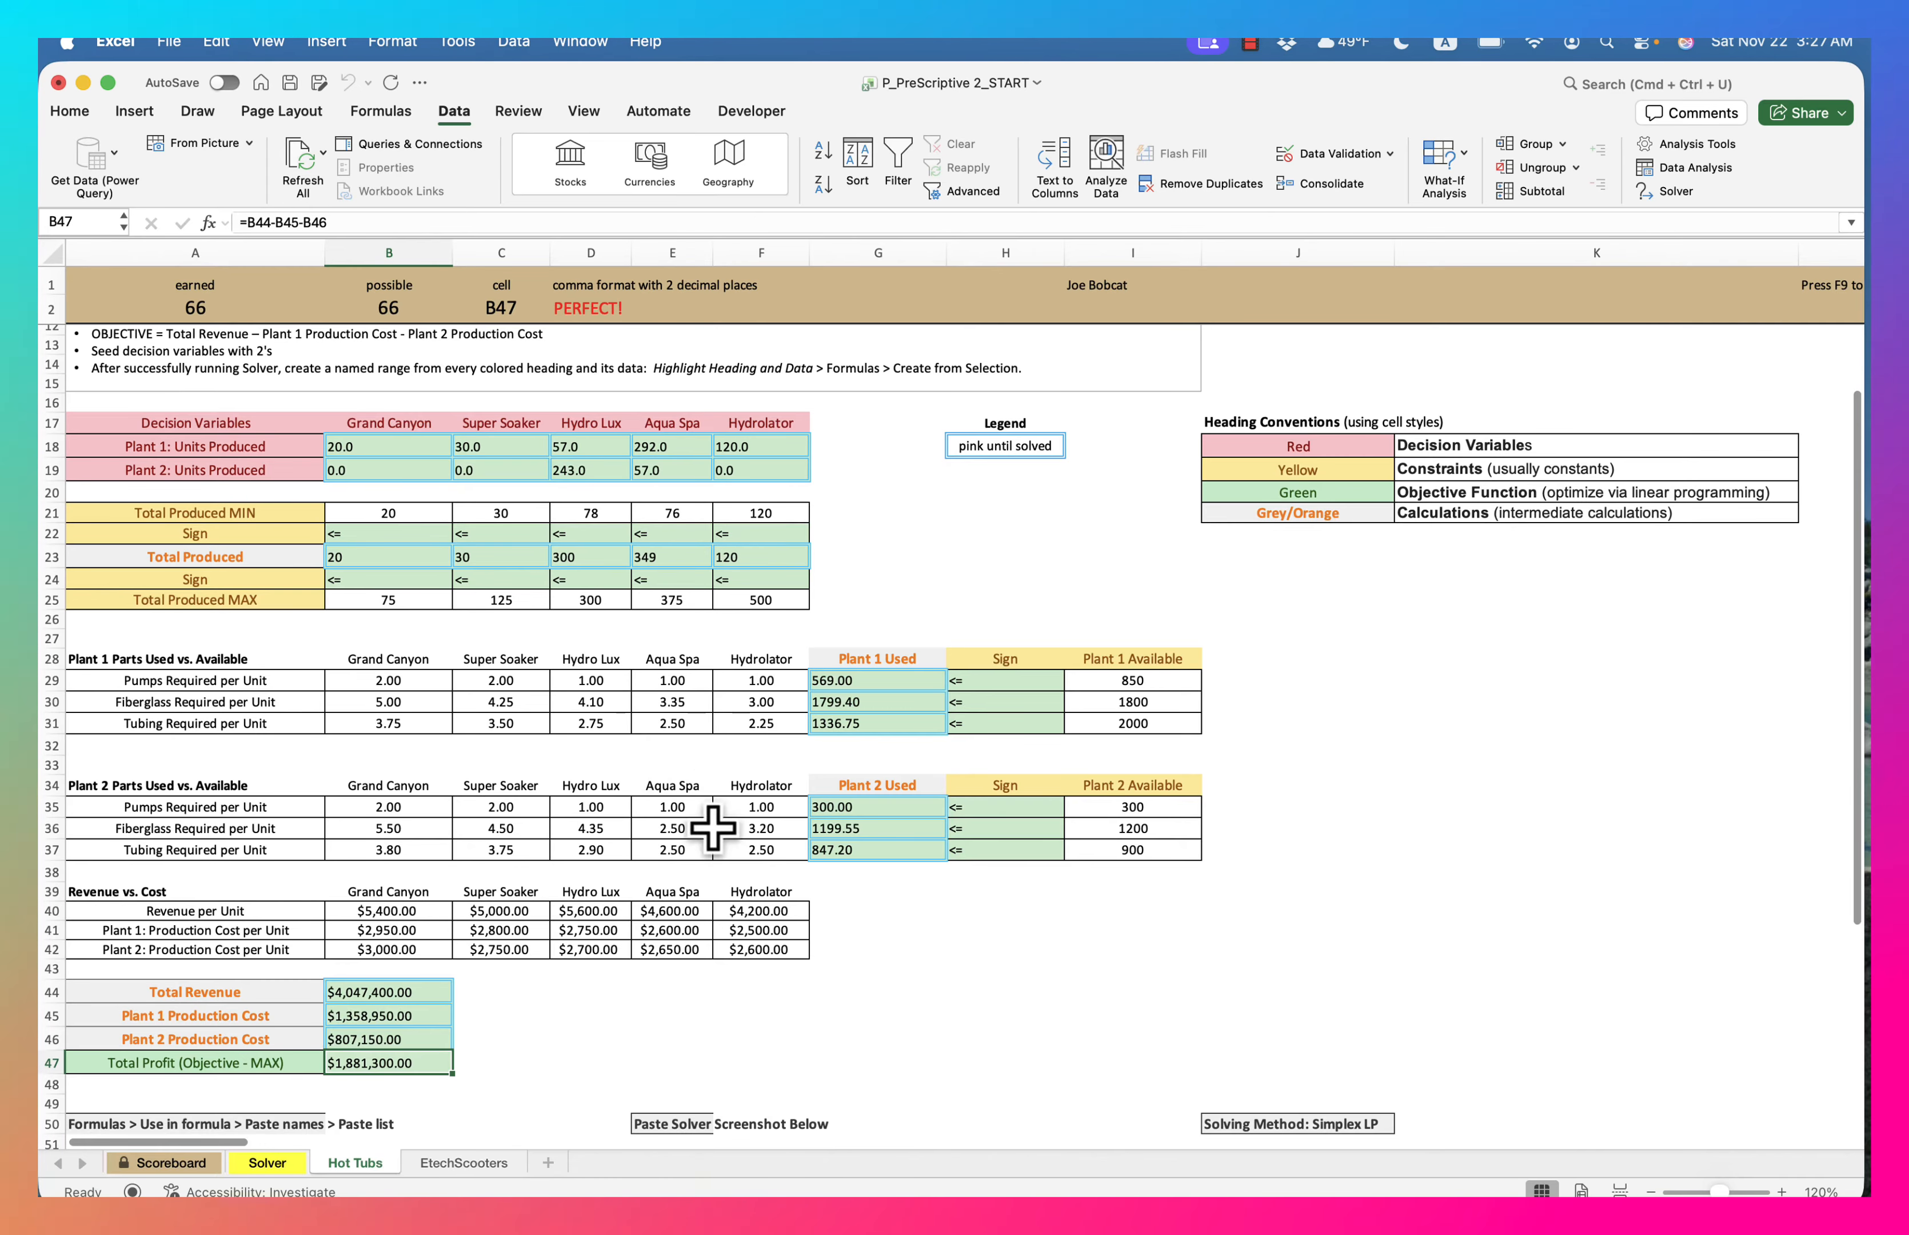
pyautogui.scroll(2, 712, 826)
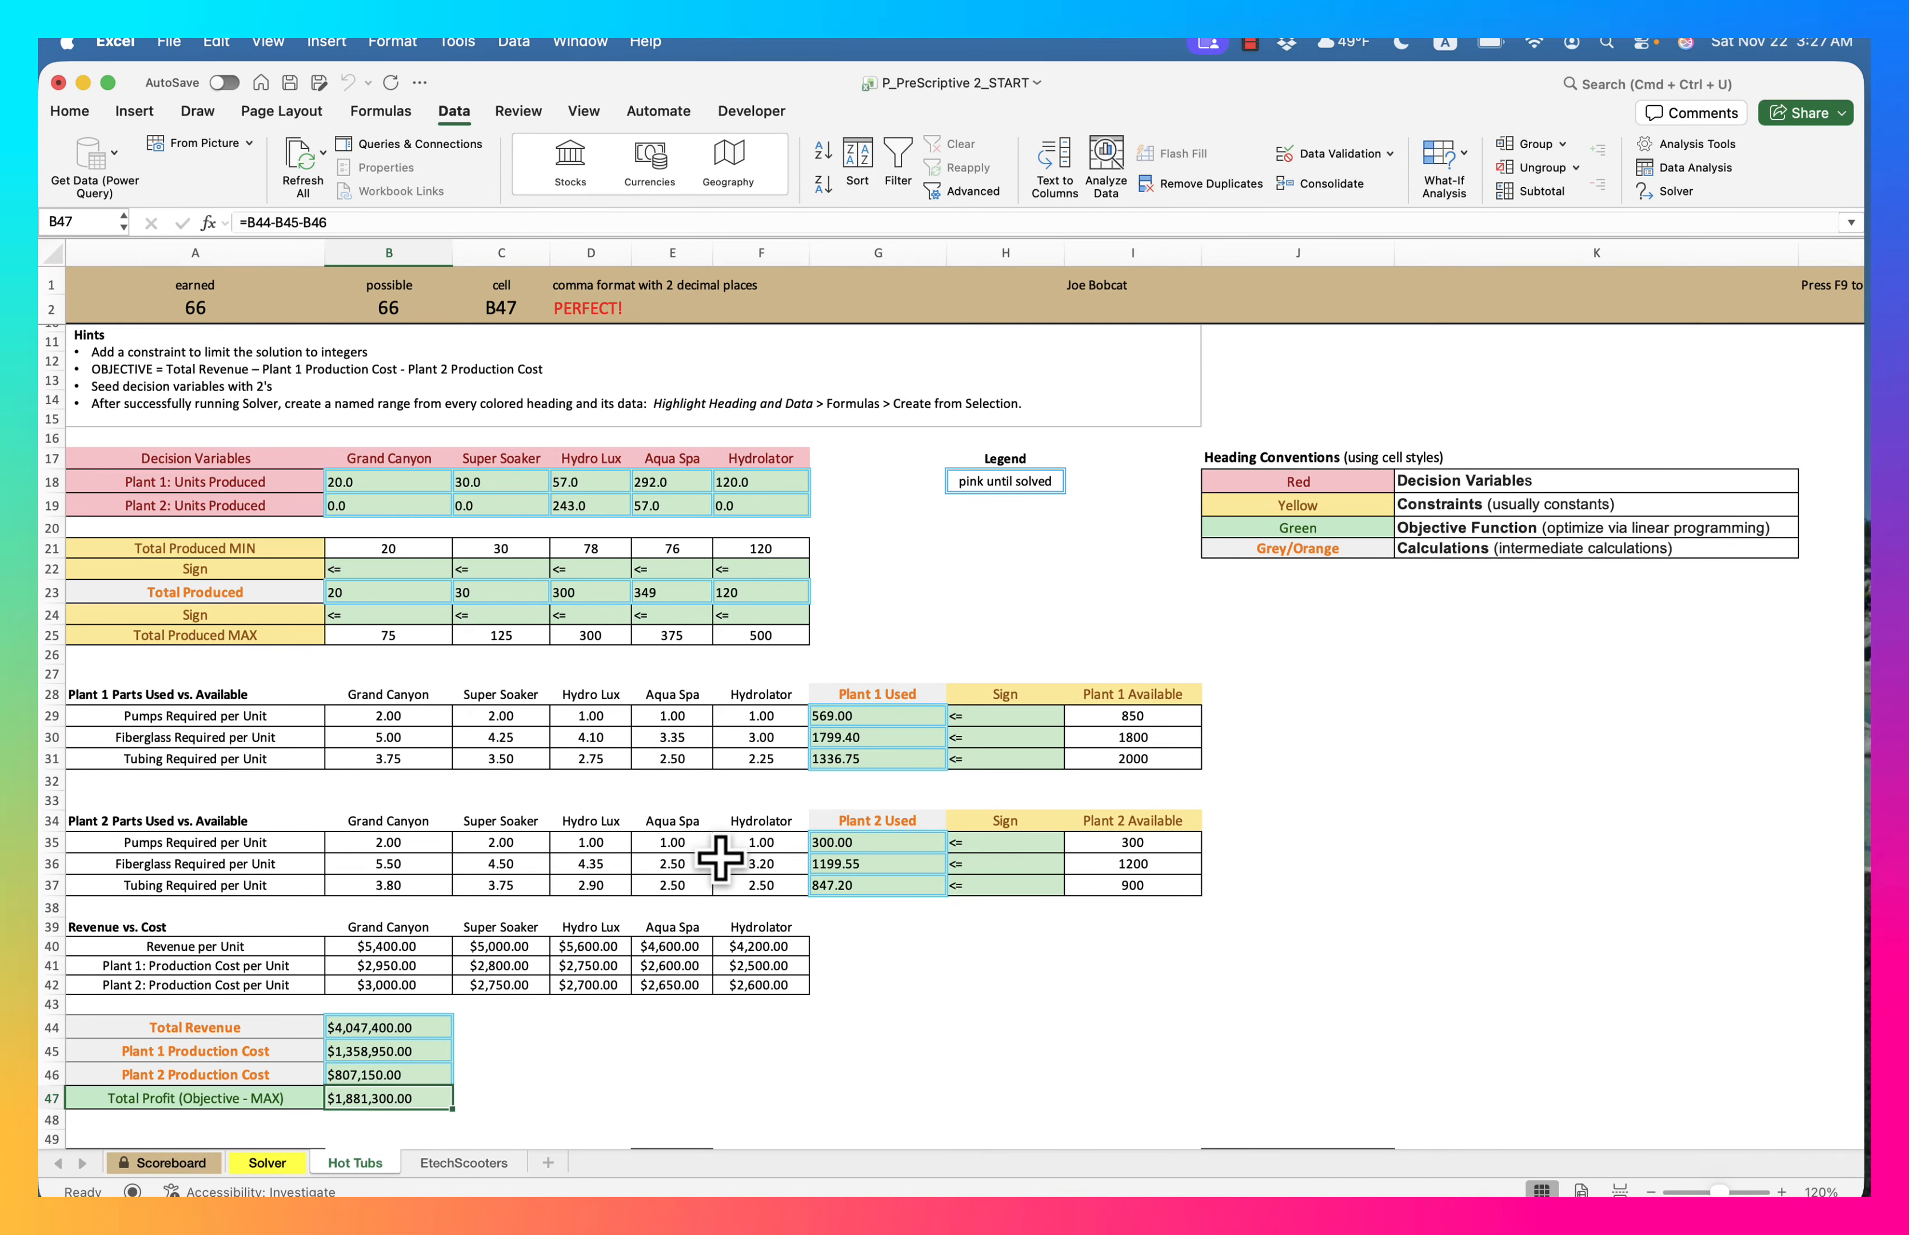
# Create named ranges from the Plant 1 and Plant 2 Units Produced rows A18:F18 and A19:F19, using the left column labels
pyautogui.click(382, 112)
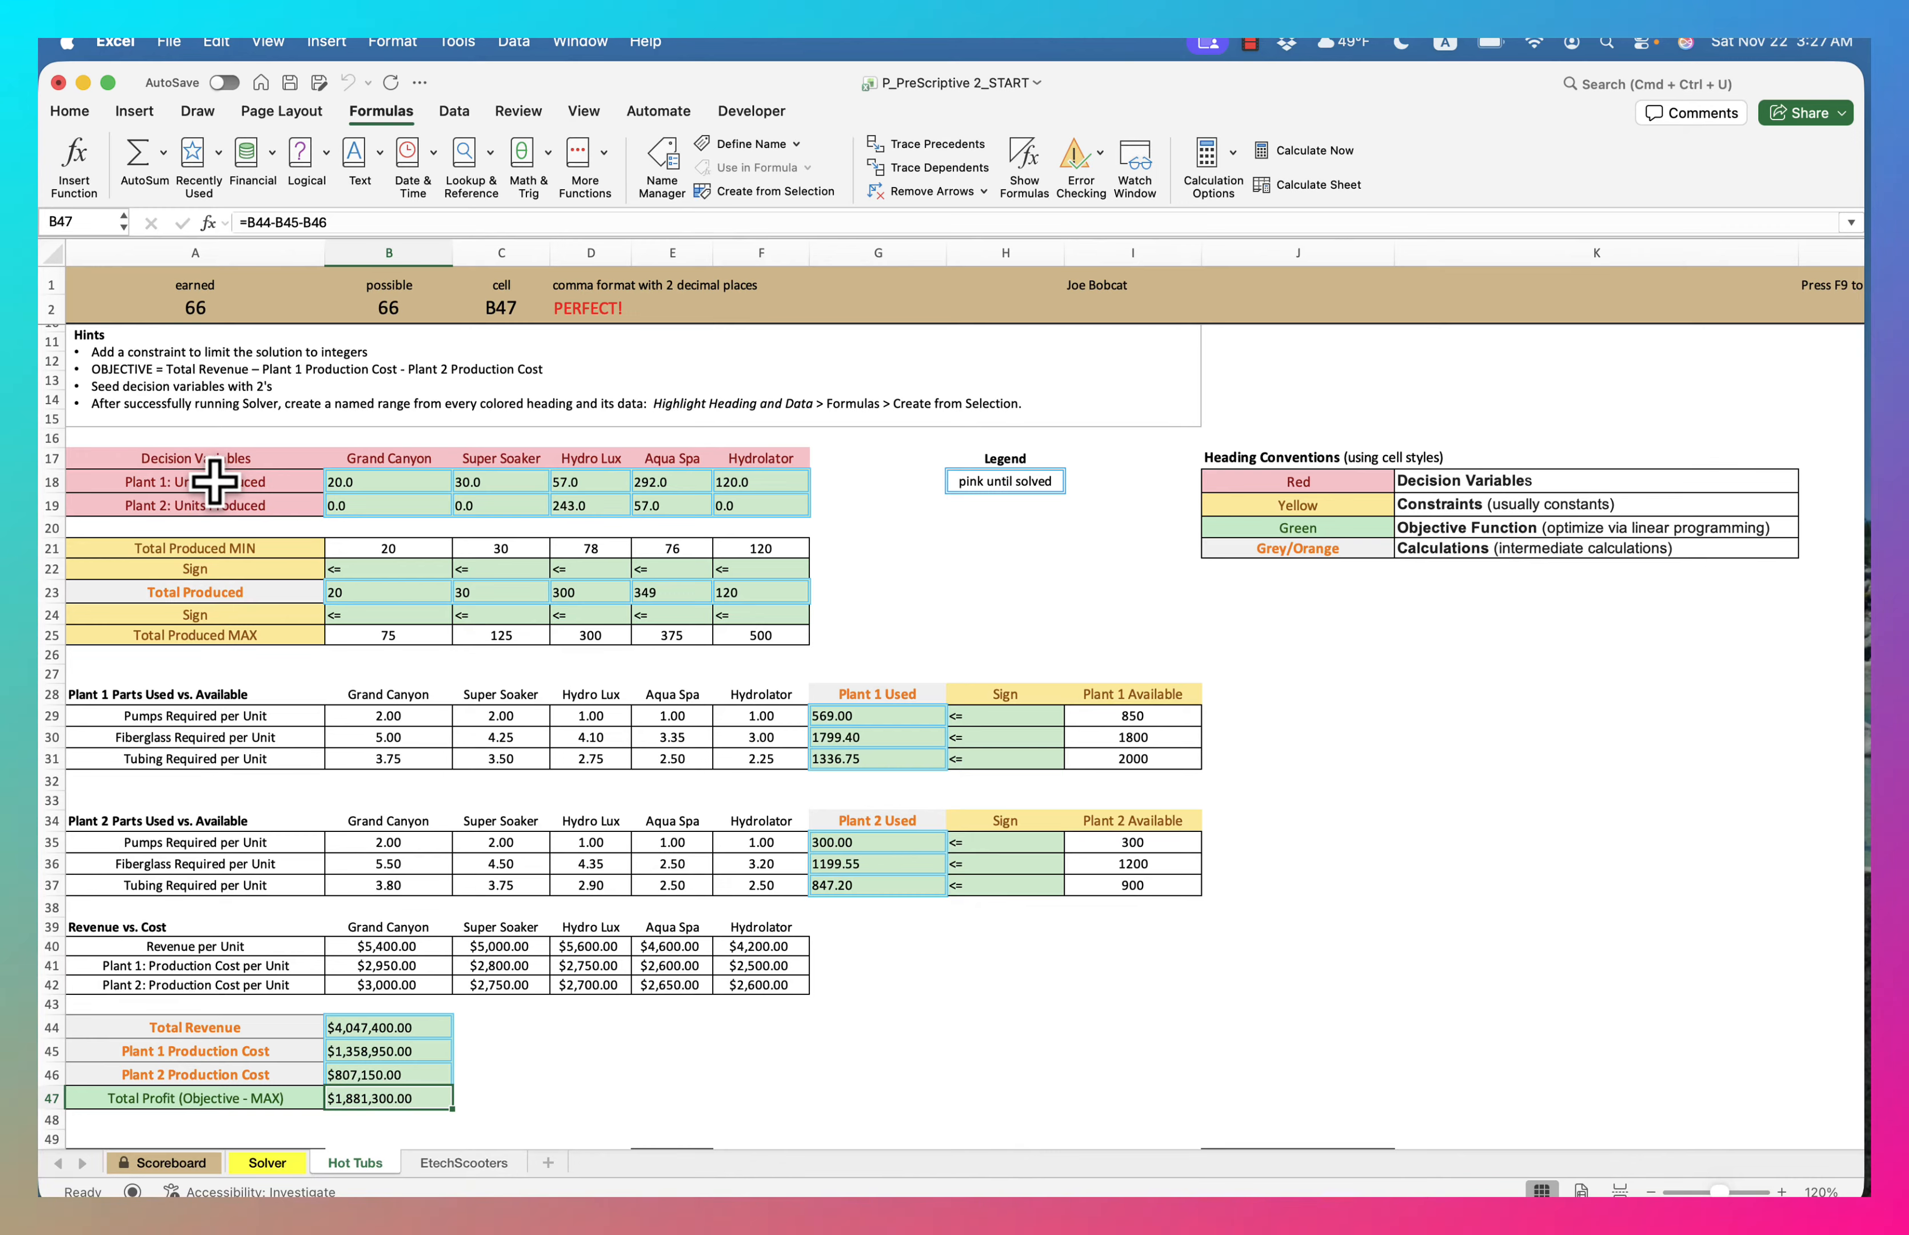
pyautogui.click(281, 481)
pyautogui.moveTo(314, 481); pyautogui.dragTo(743, 478)
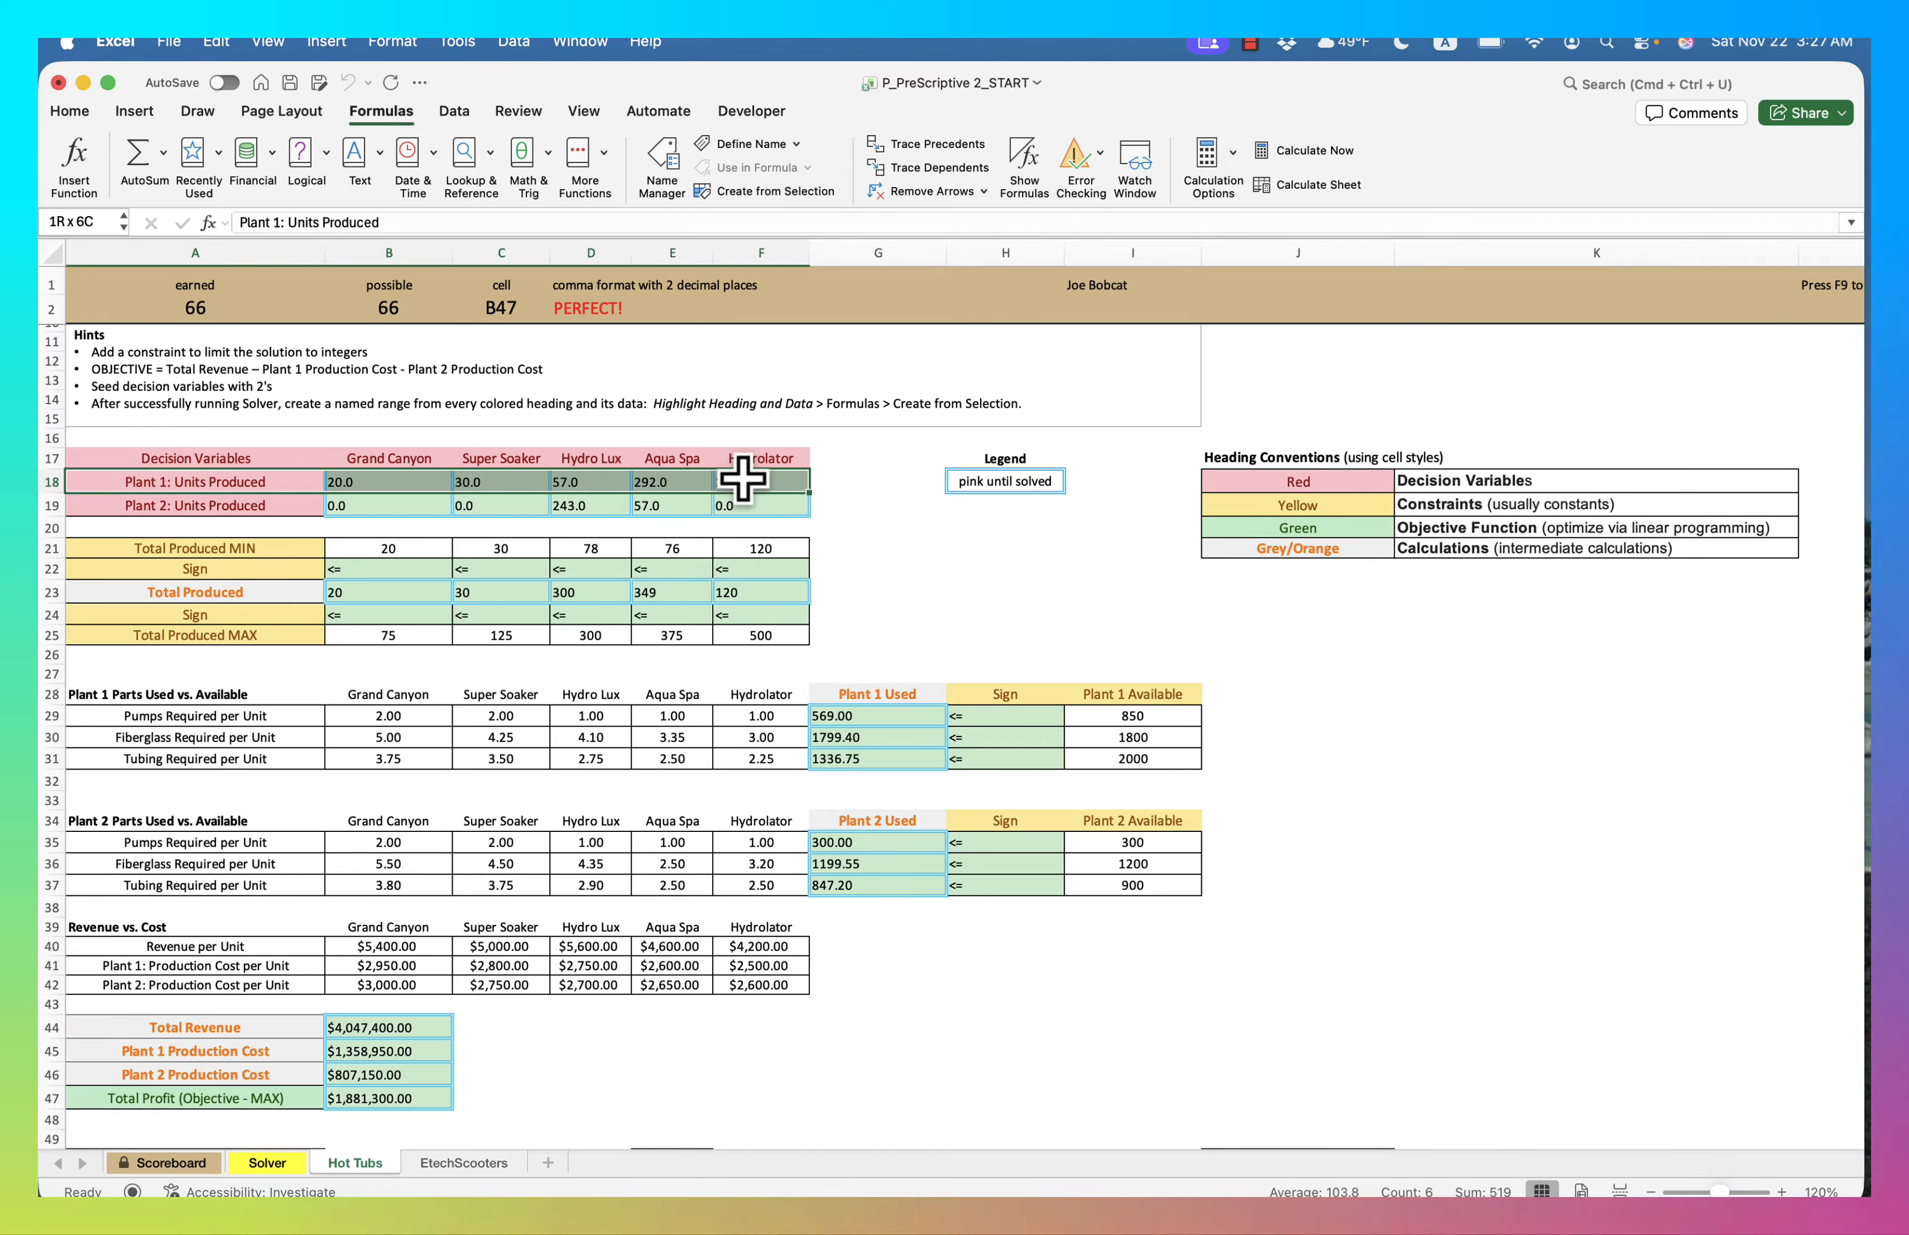
pyautogui.click(765, 193)
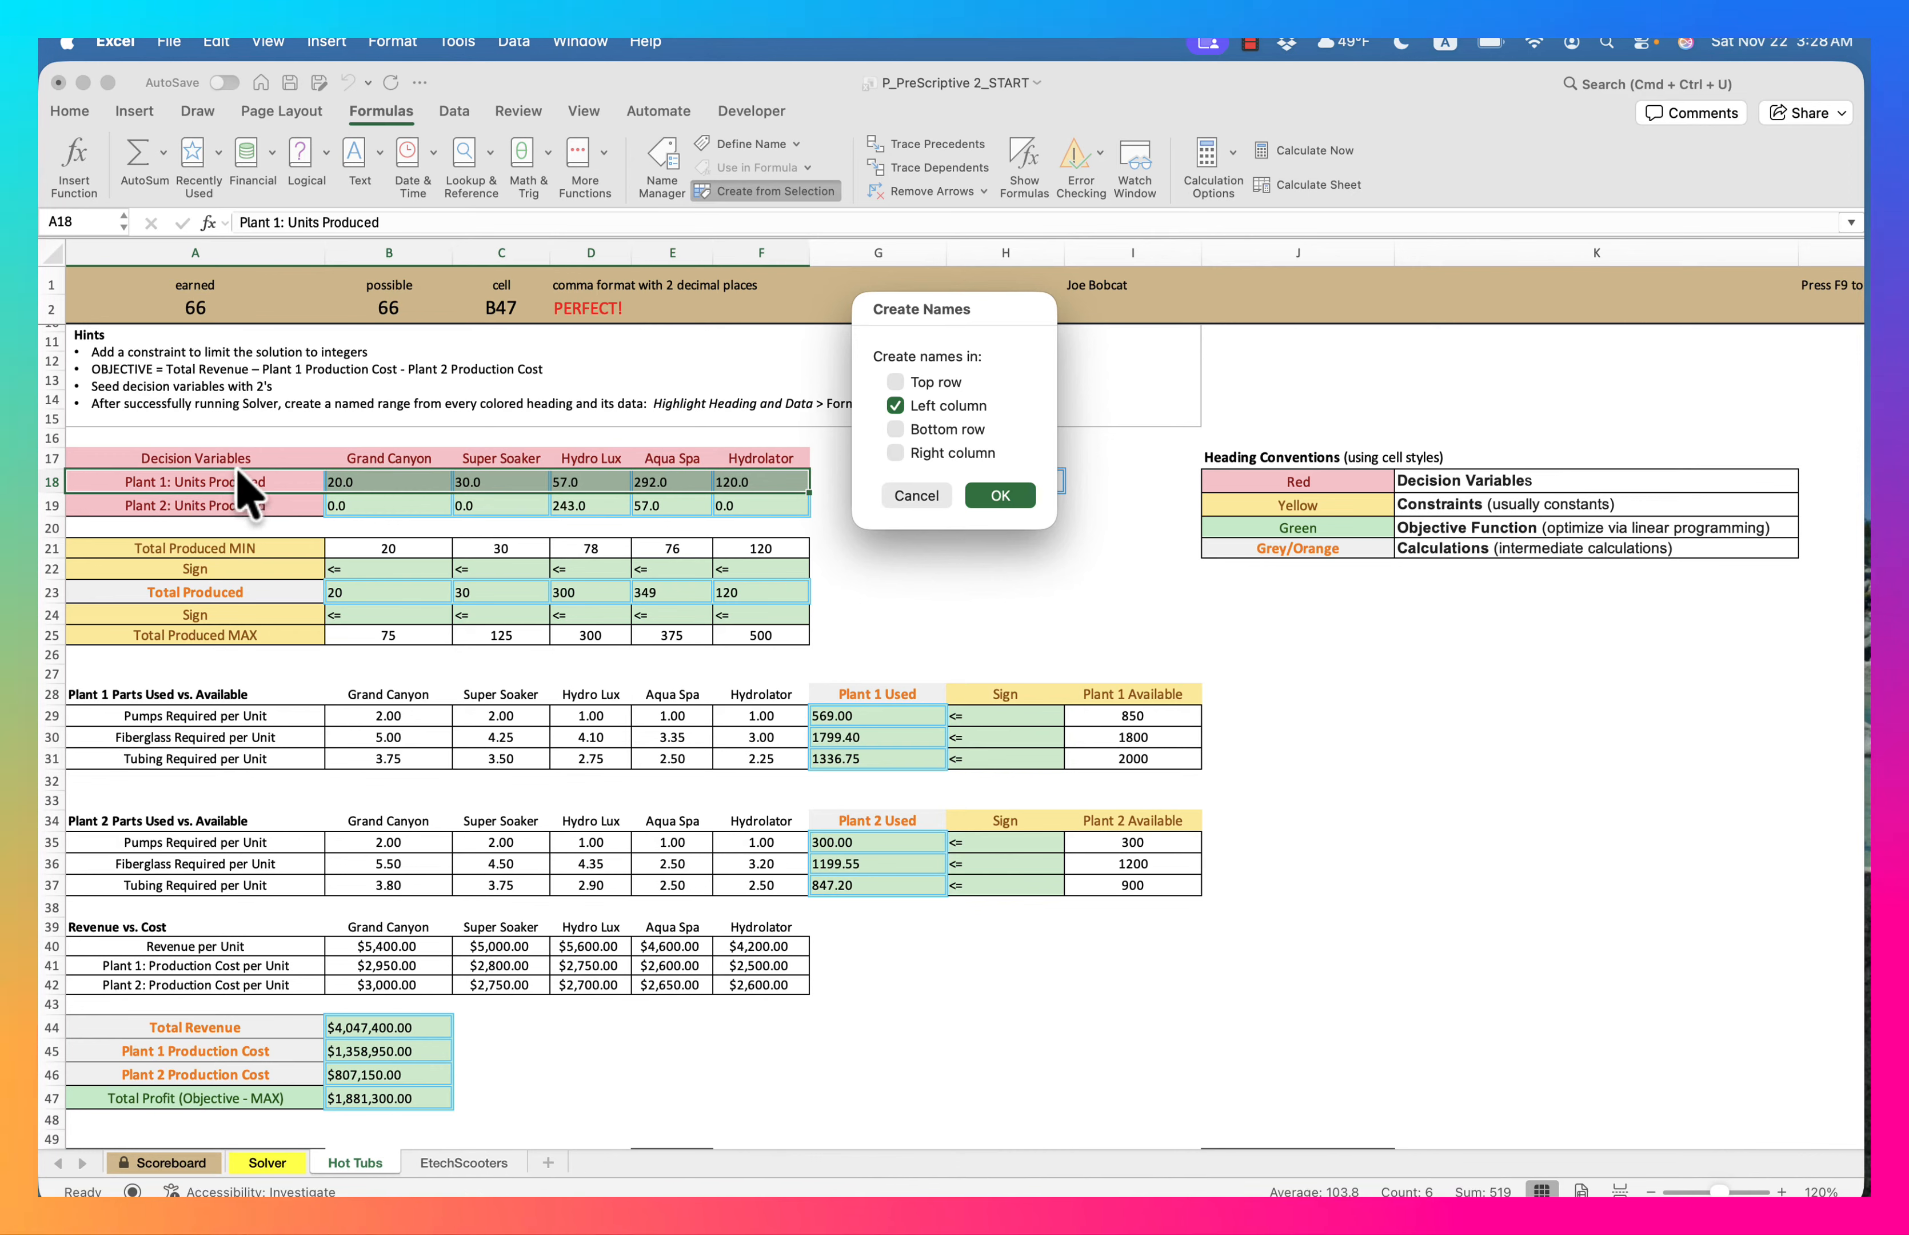
pyautogui.click(1002, 494)
pyautogui.moveTo(258, 503); pyautogui.dragTo(729, 504)
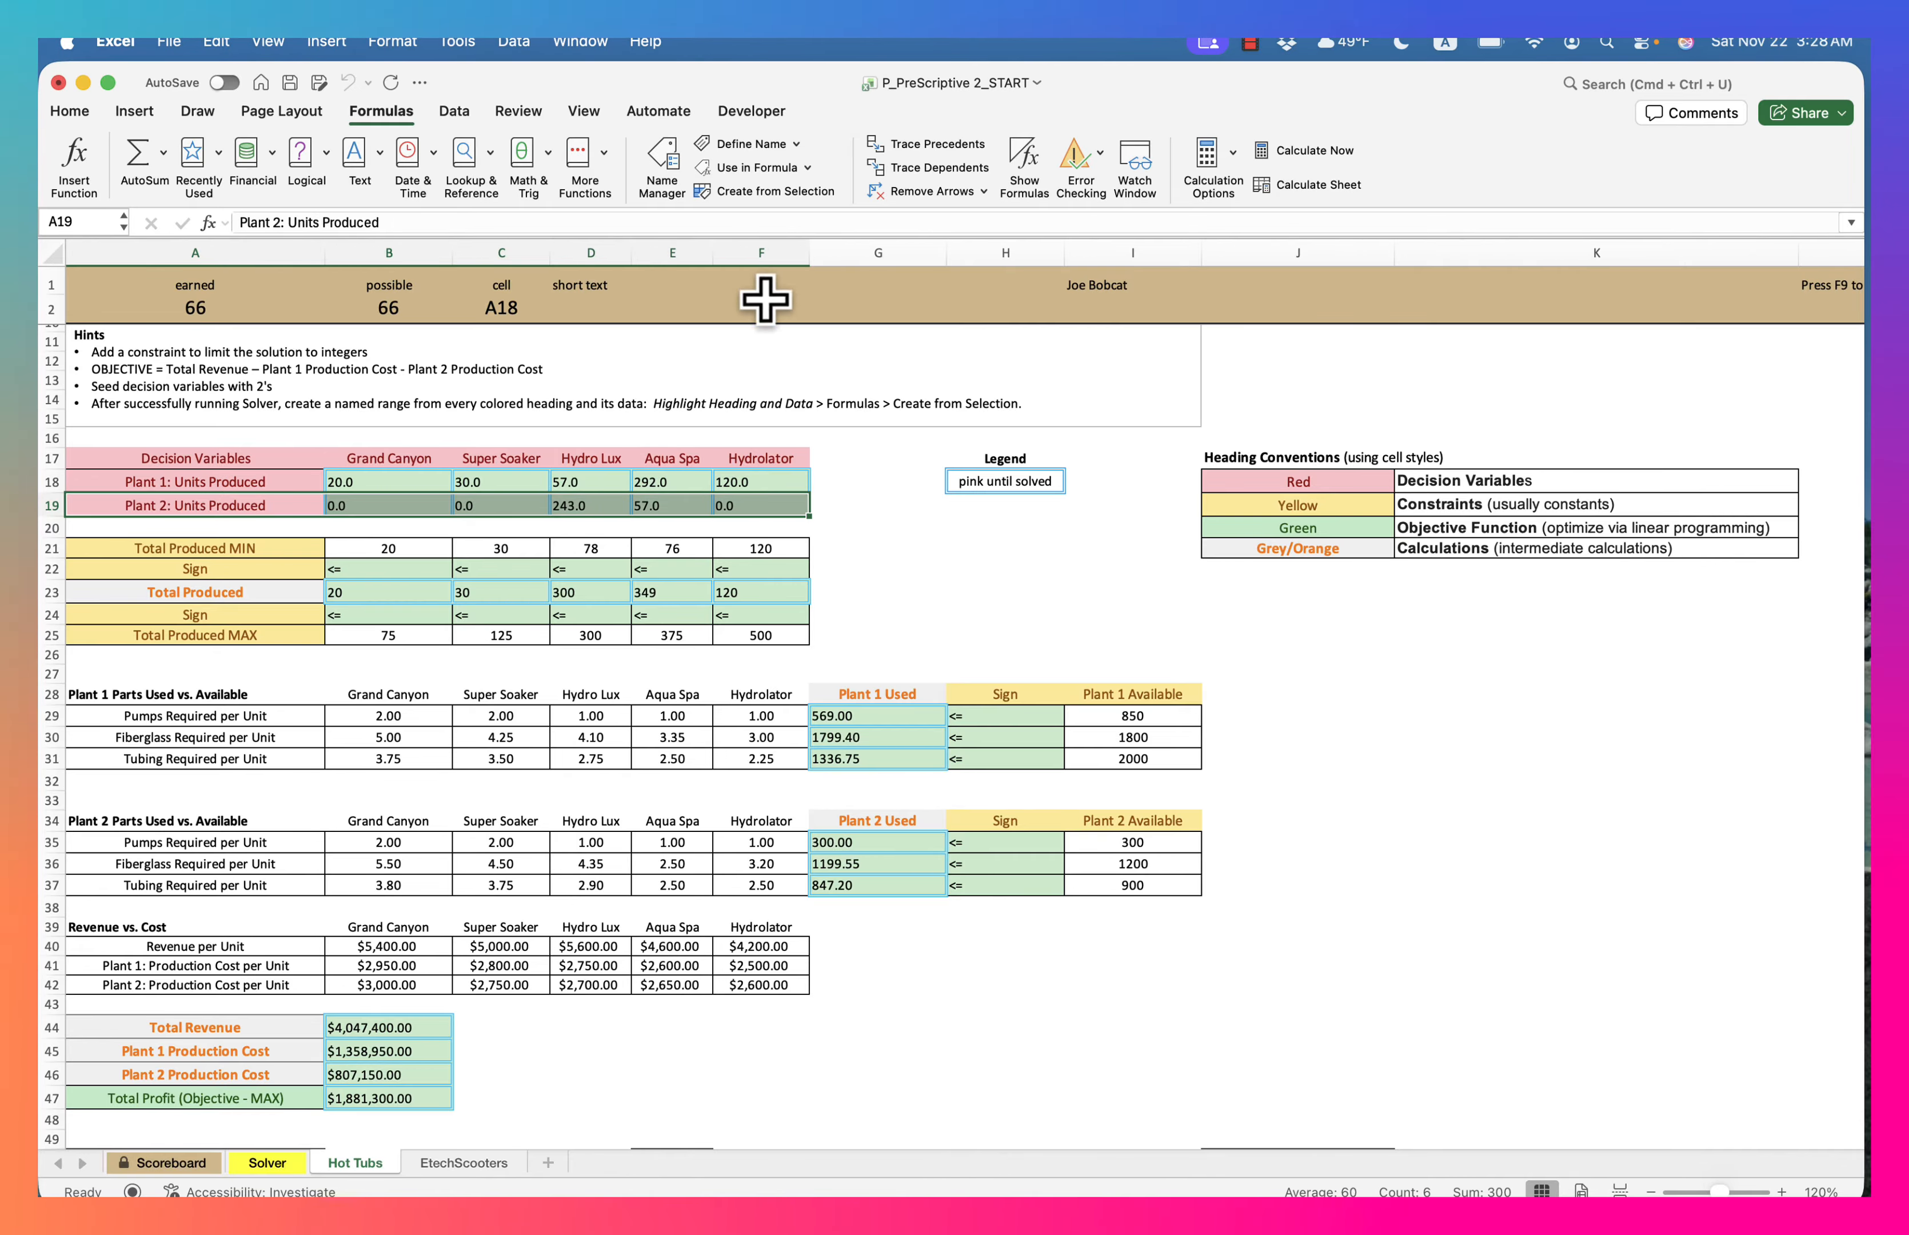
pyautogui.click(770, 192)
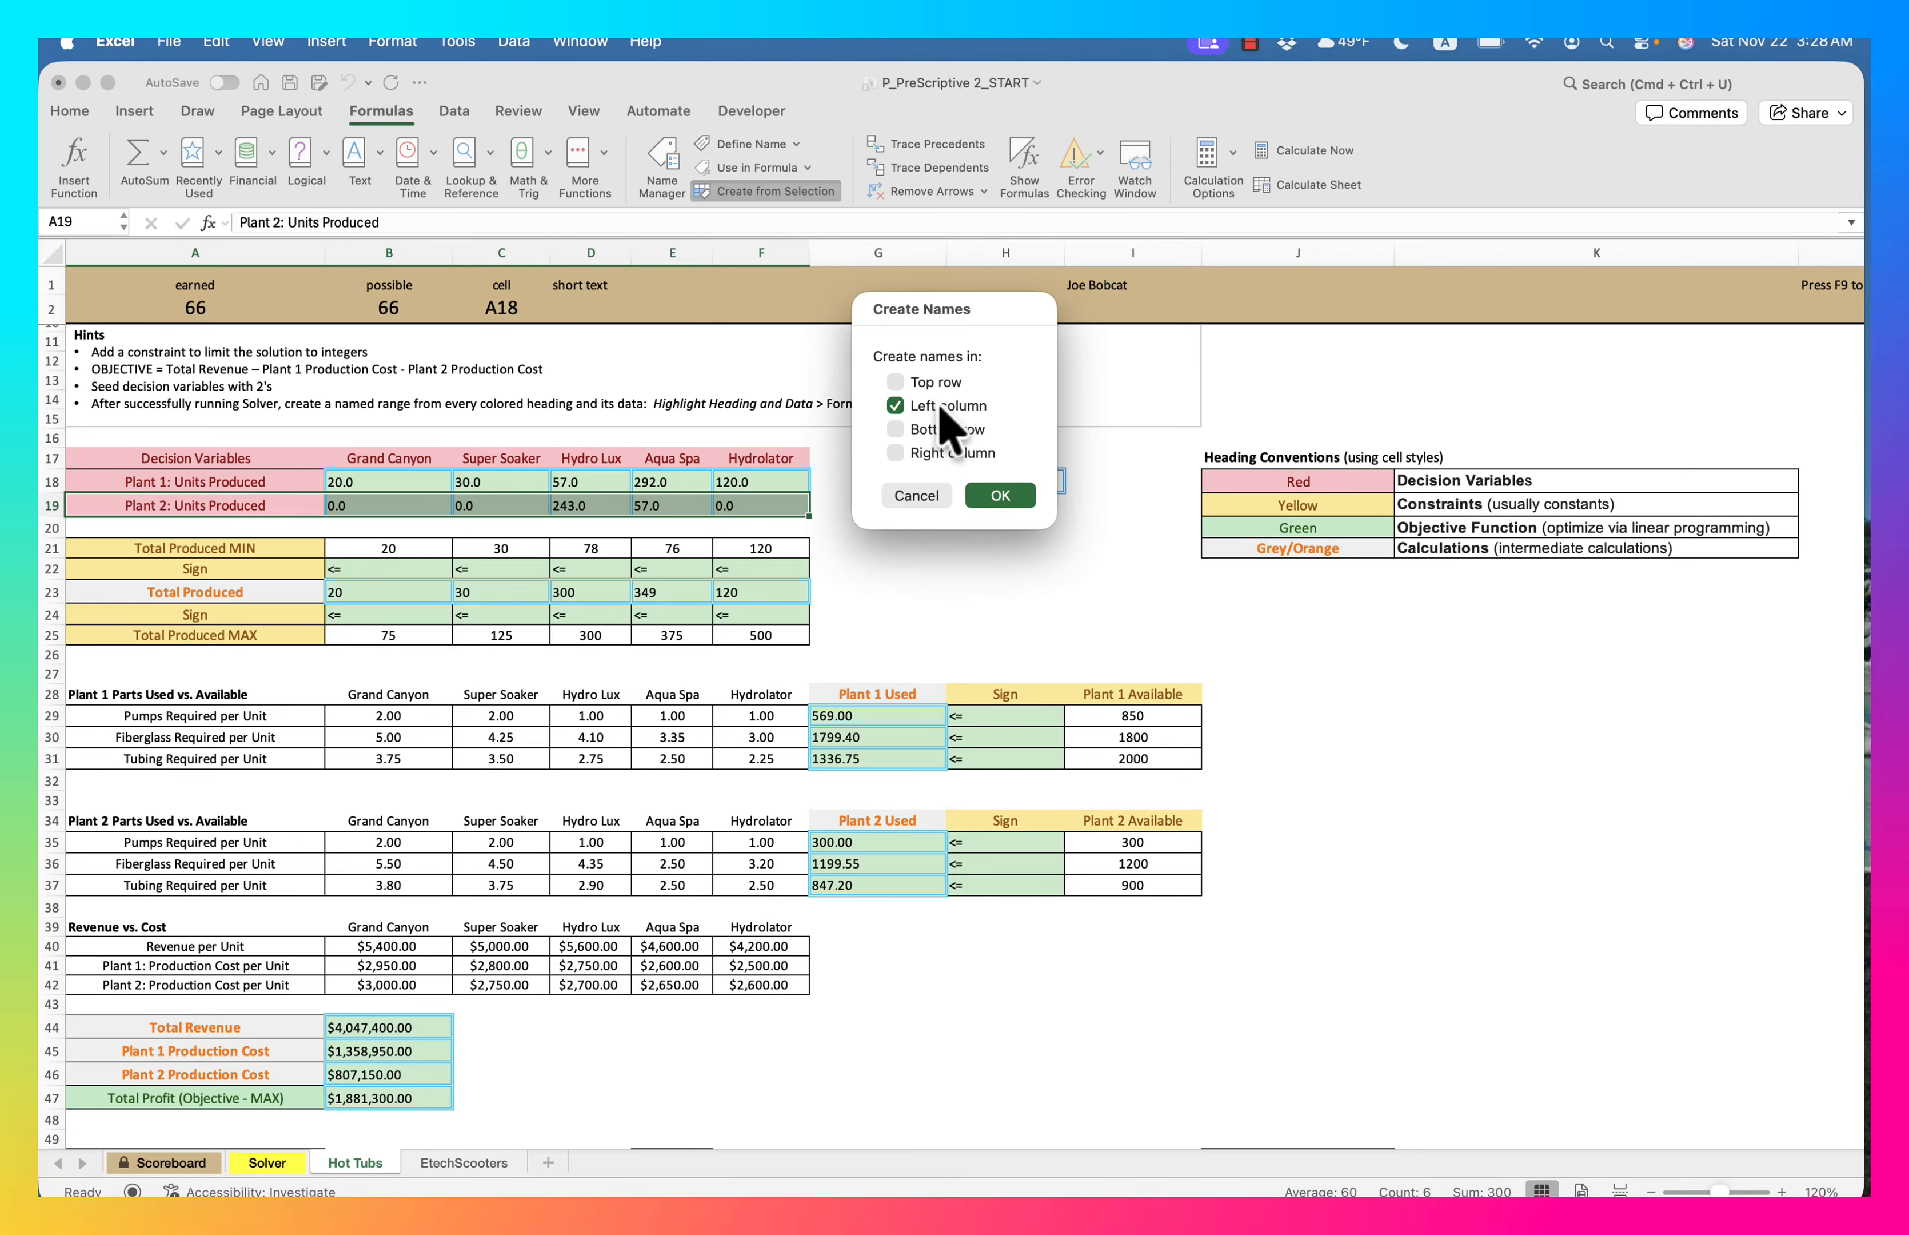
pyautogui.click(999, 497)
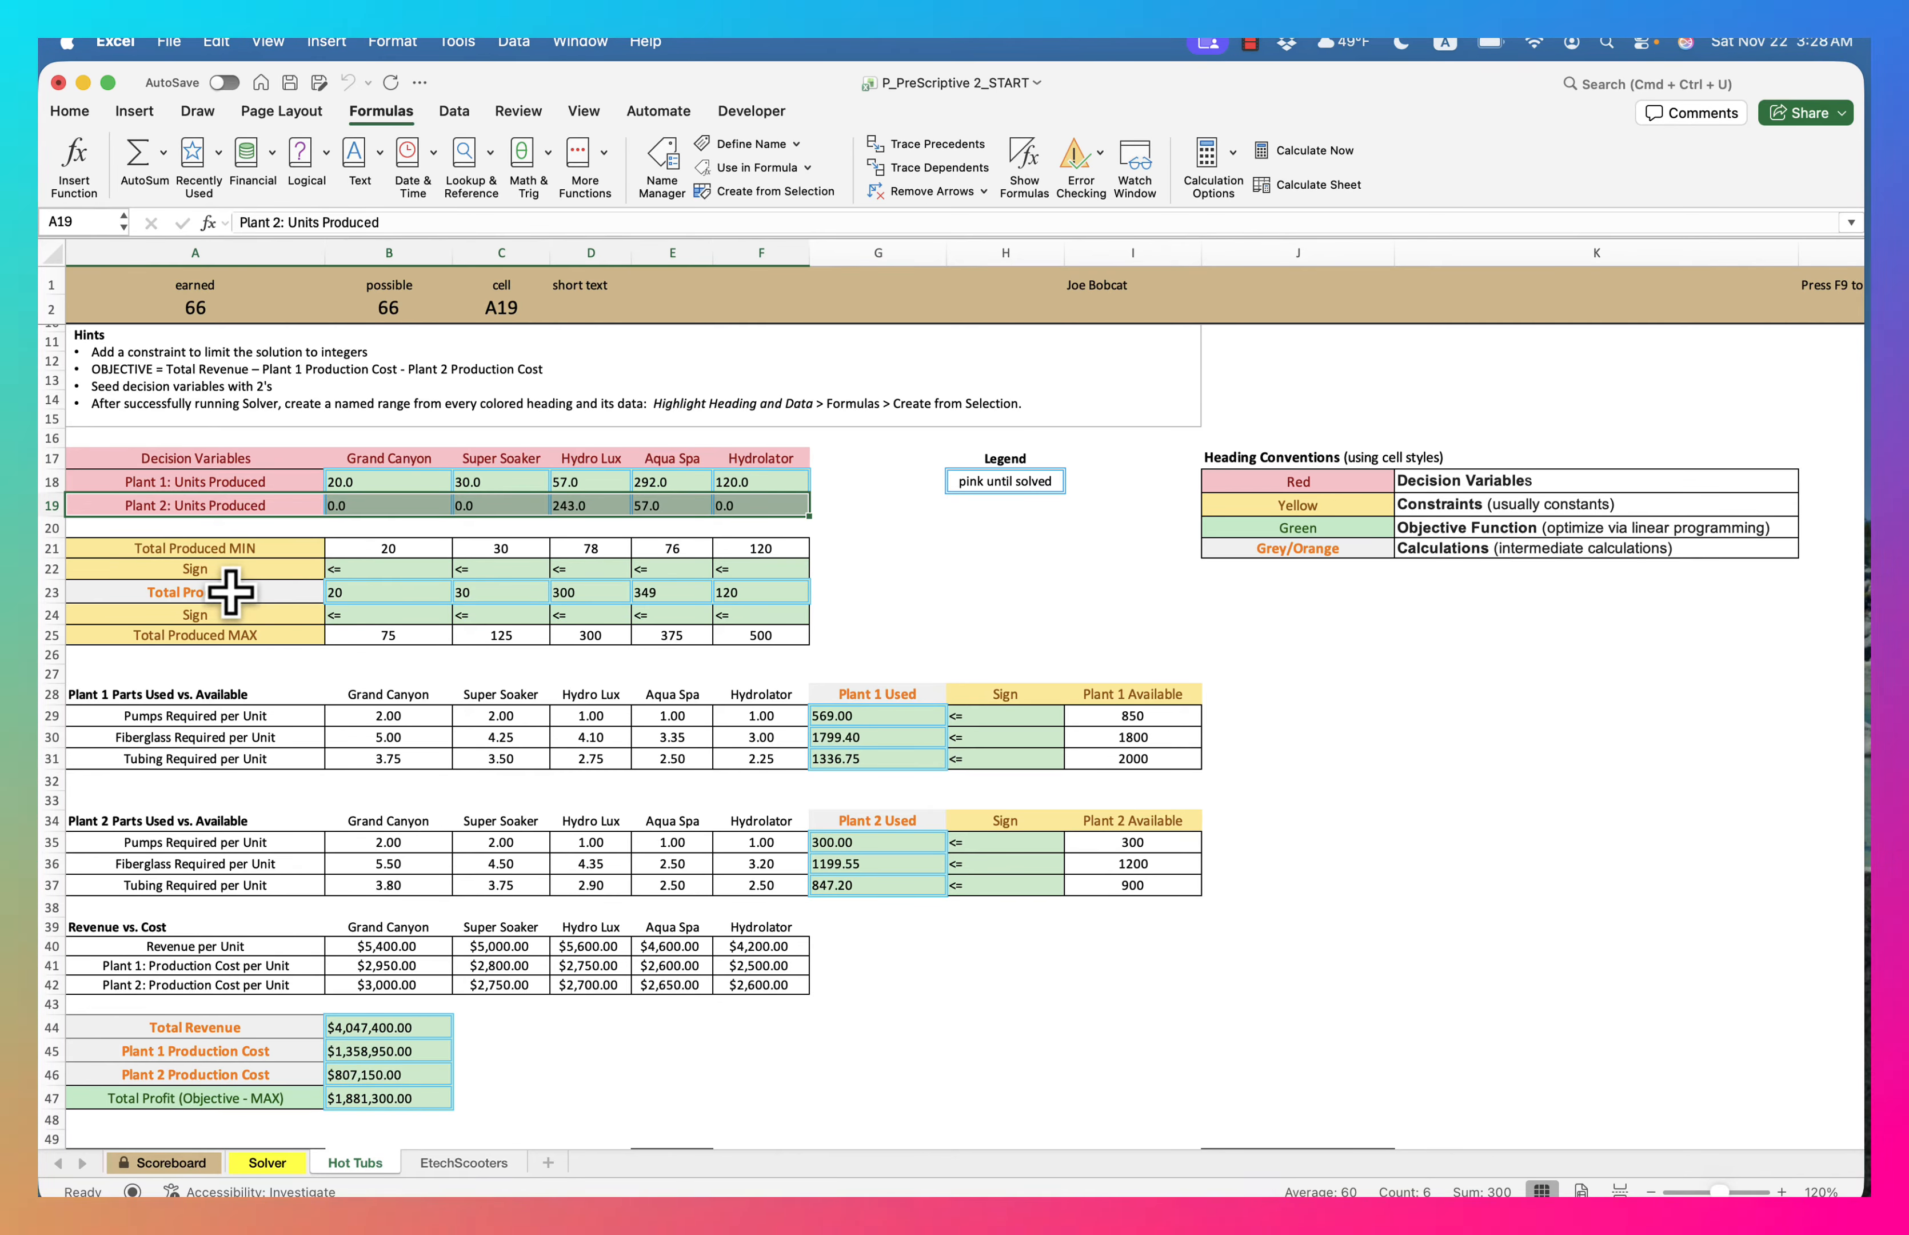
# Create separate named ranges from the Total Produced MIN, Total Produced and Total Produced MAX rows in A:F, using the left column labels
pyautogui.moveTo(240, 552); pyautogui.dragTo(750, 545)
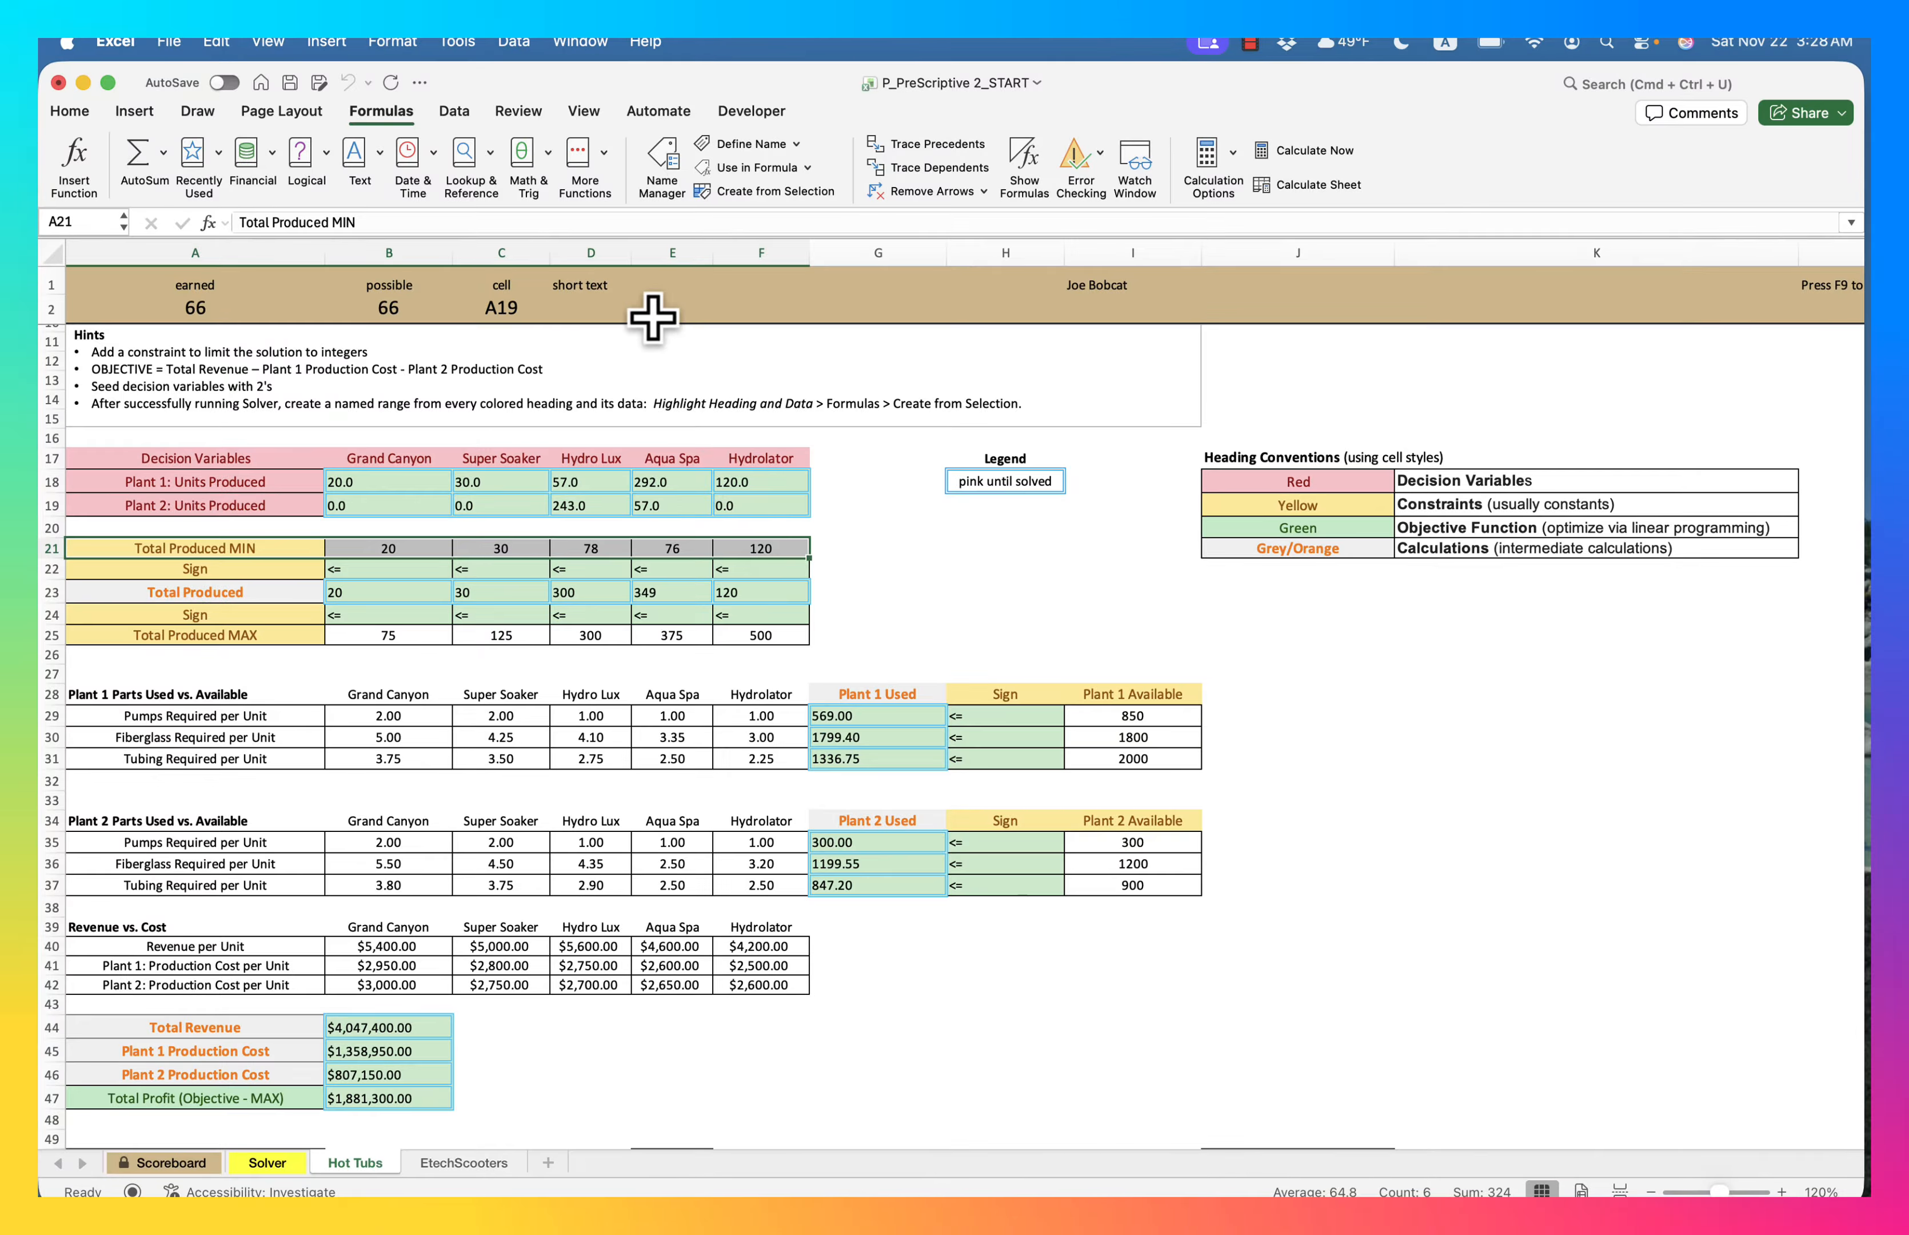
pyautogui.click(746, 192)
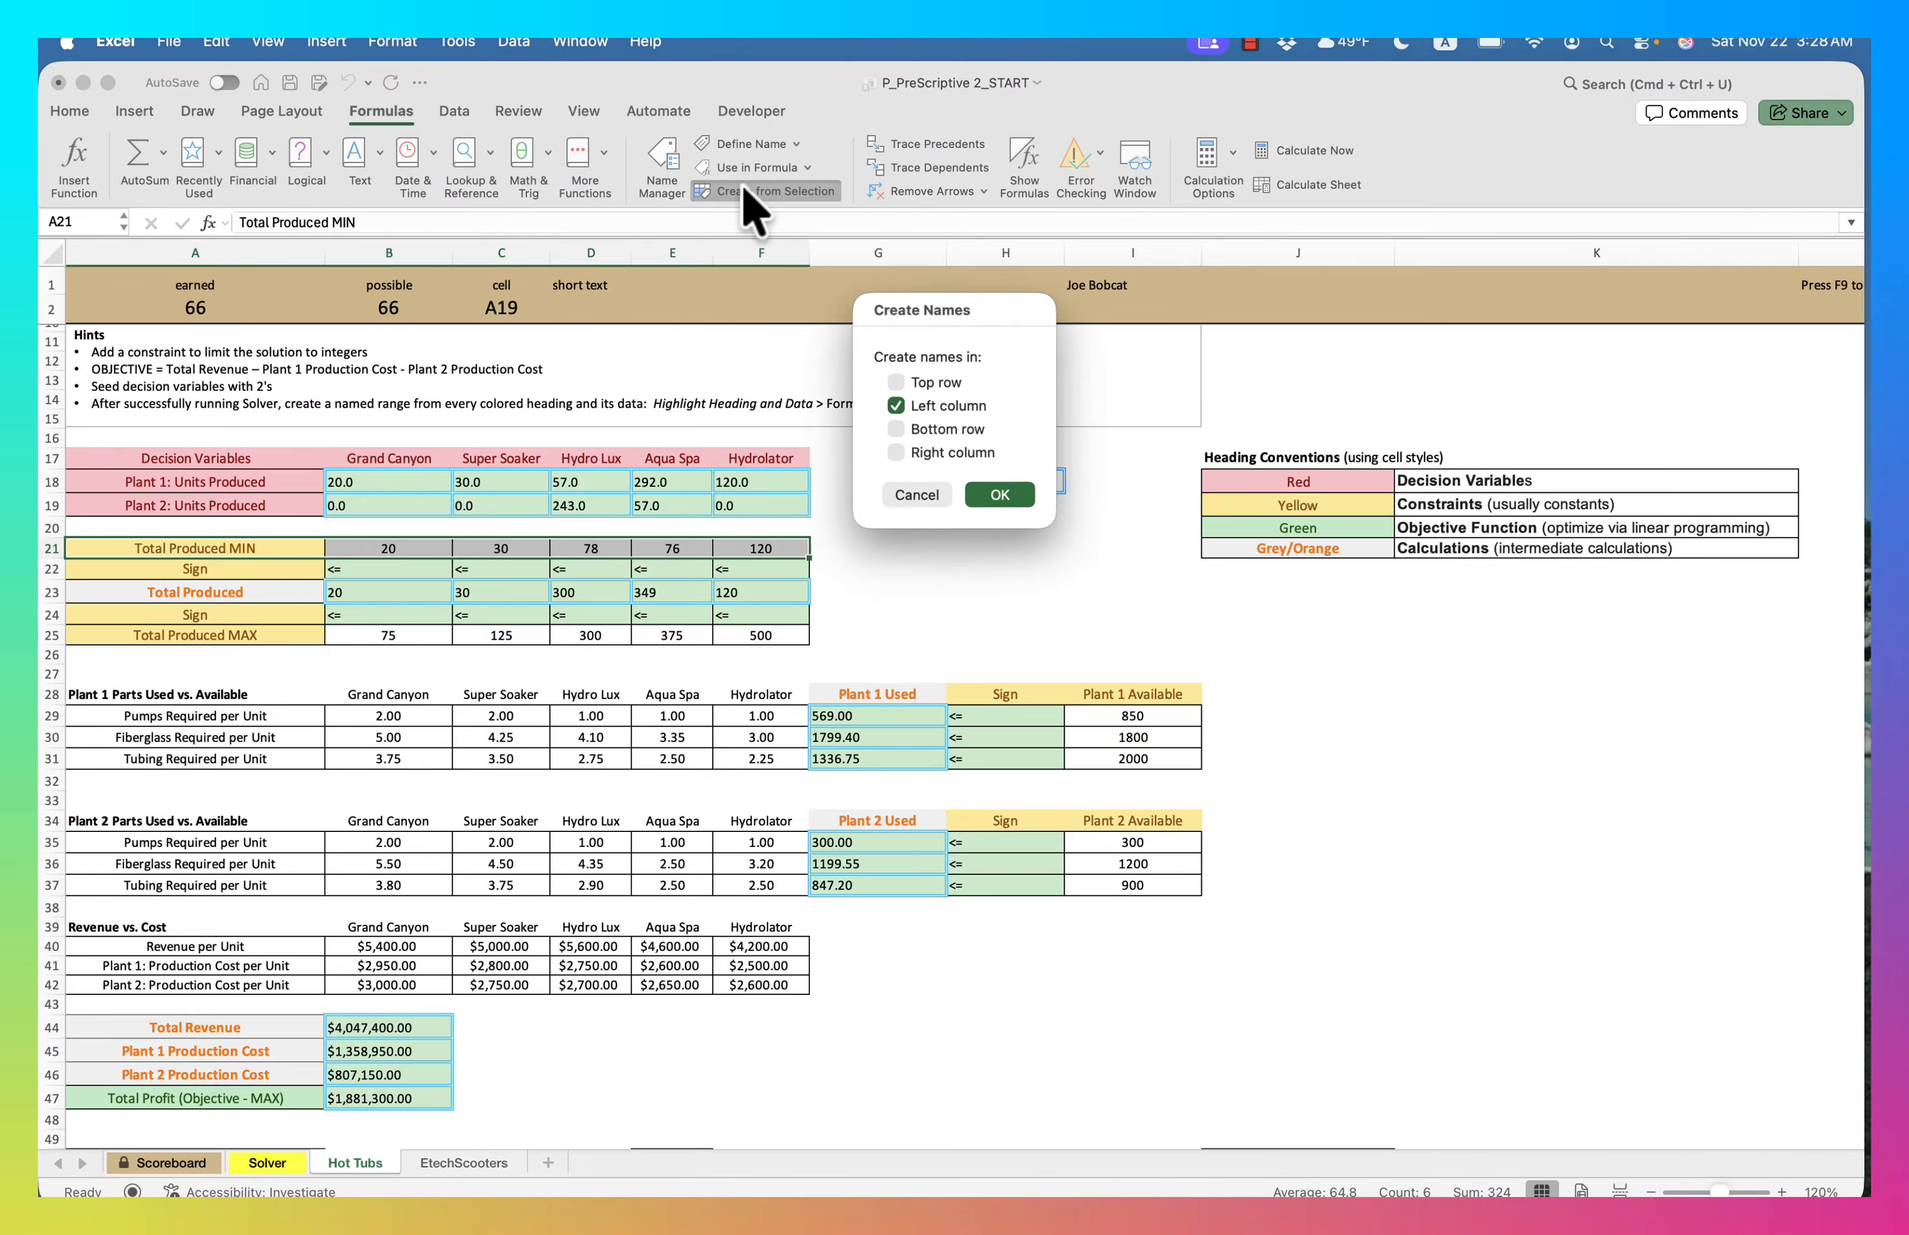
pyautogui.click(998, 495)
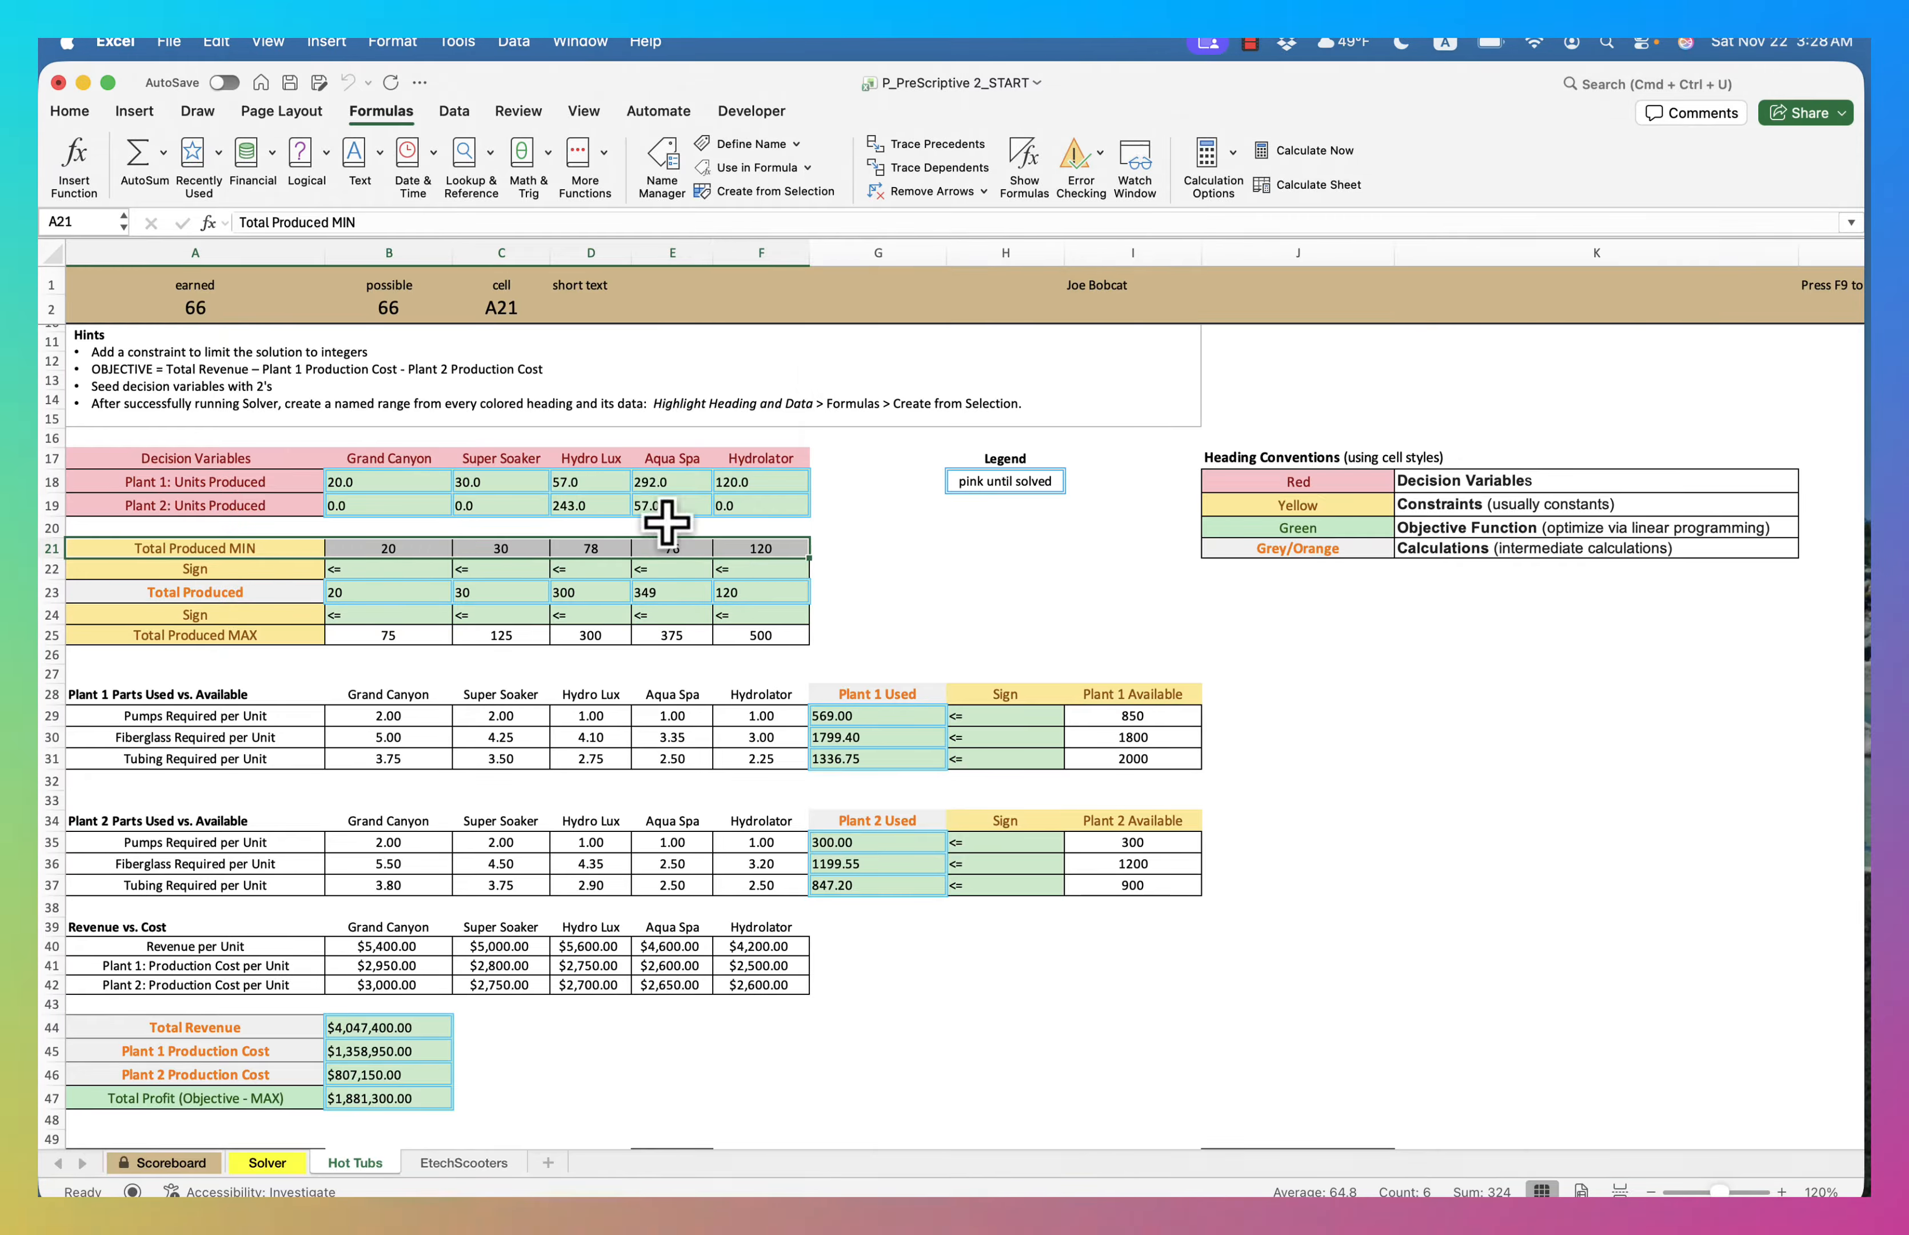
pyautogui.moveTo(259, 595); pyautogui.dragTo(794, 593)
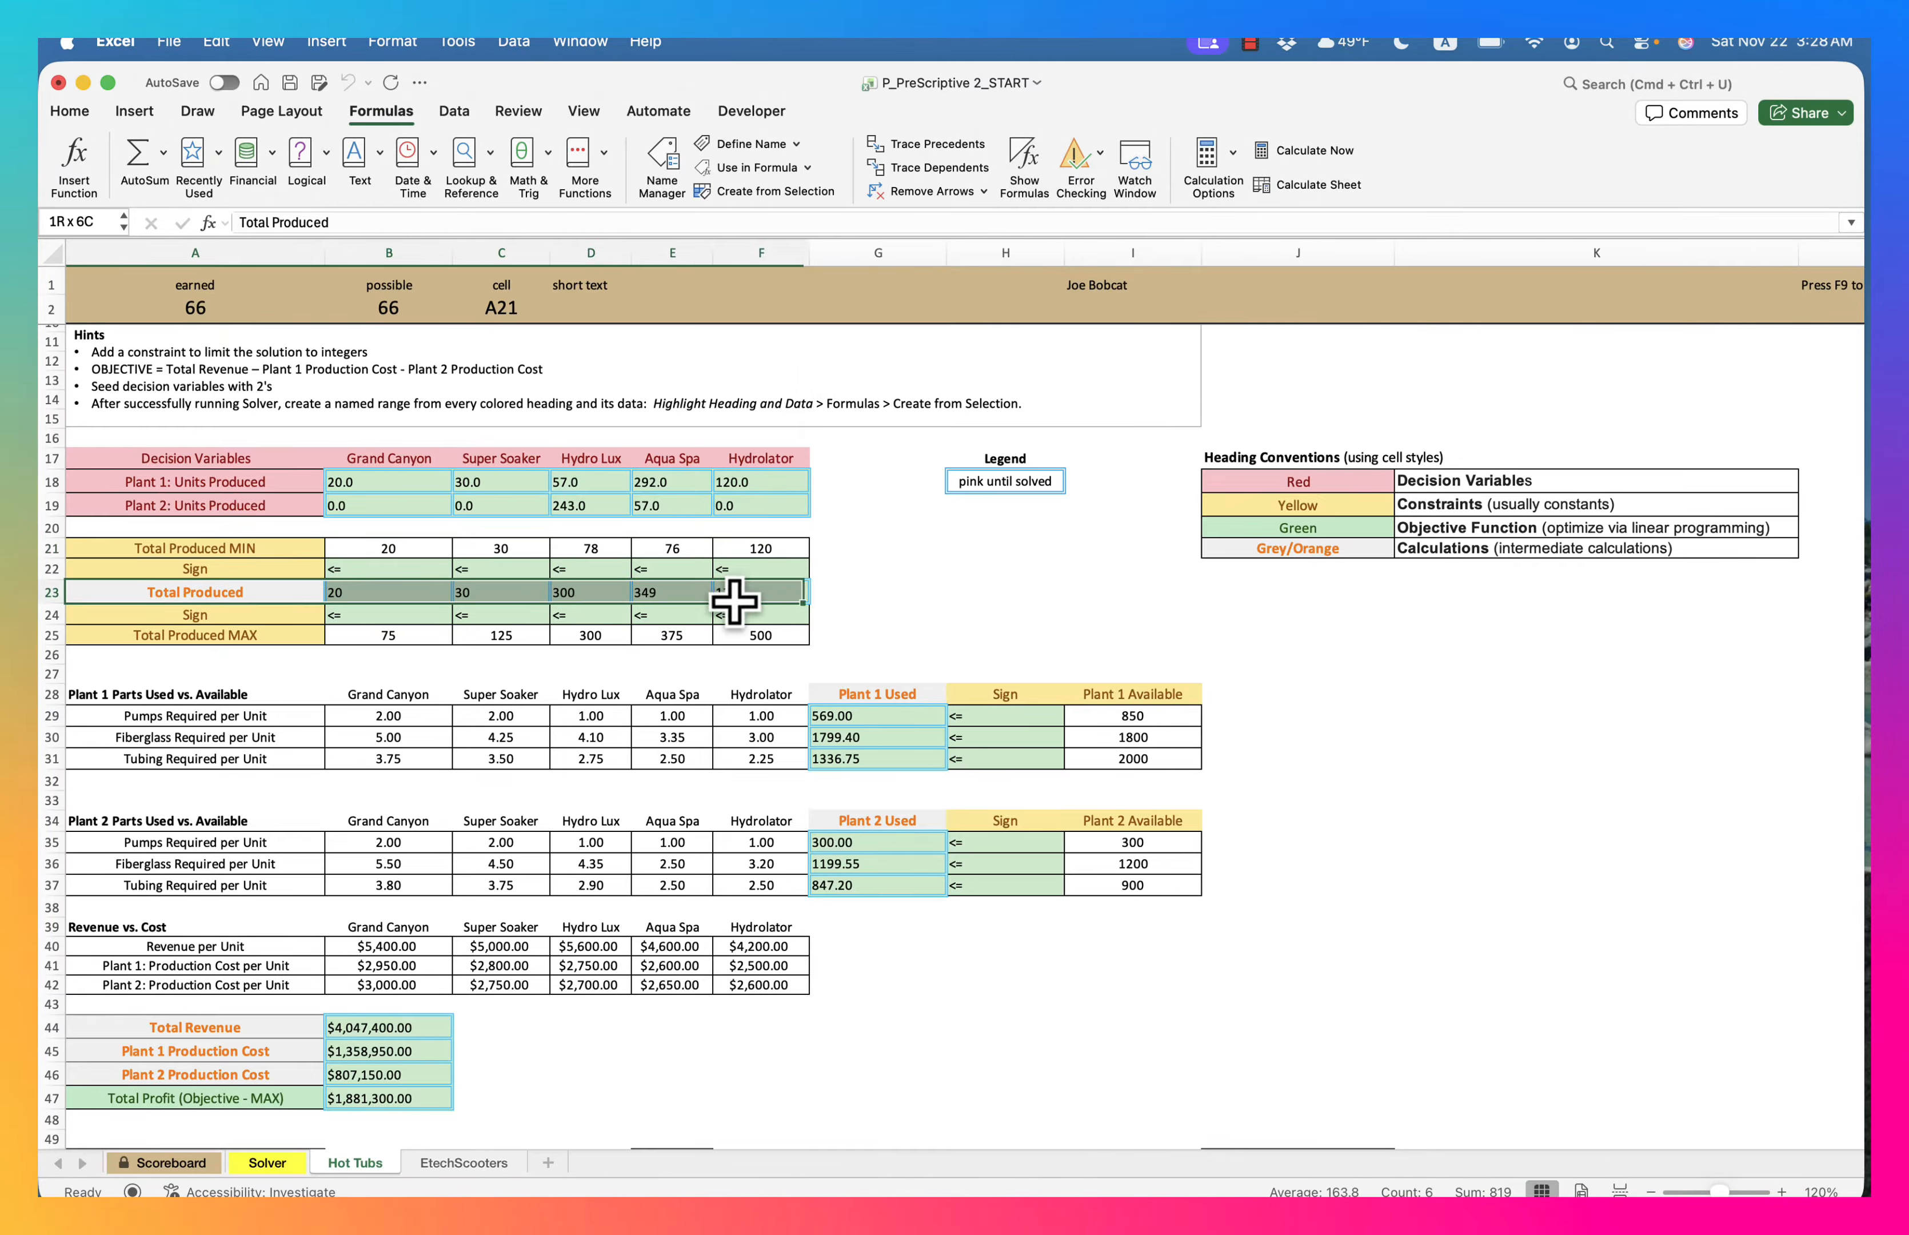
pyautogui.click(766, 193)
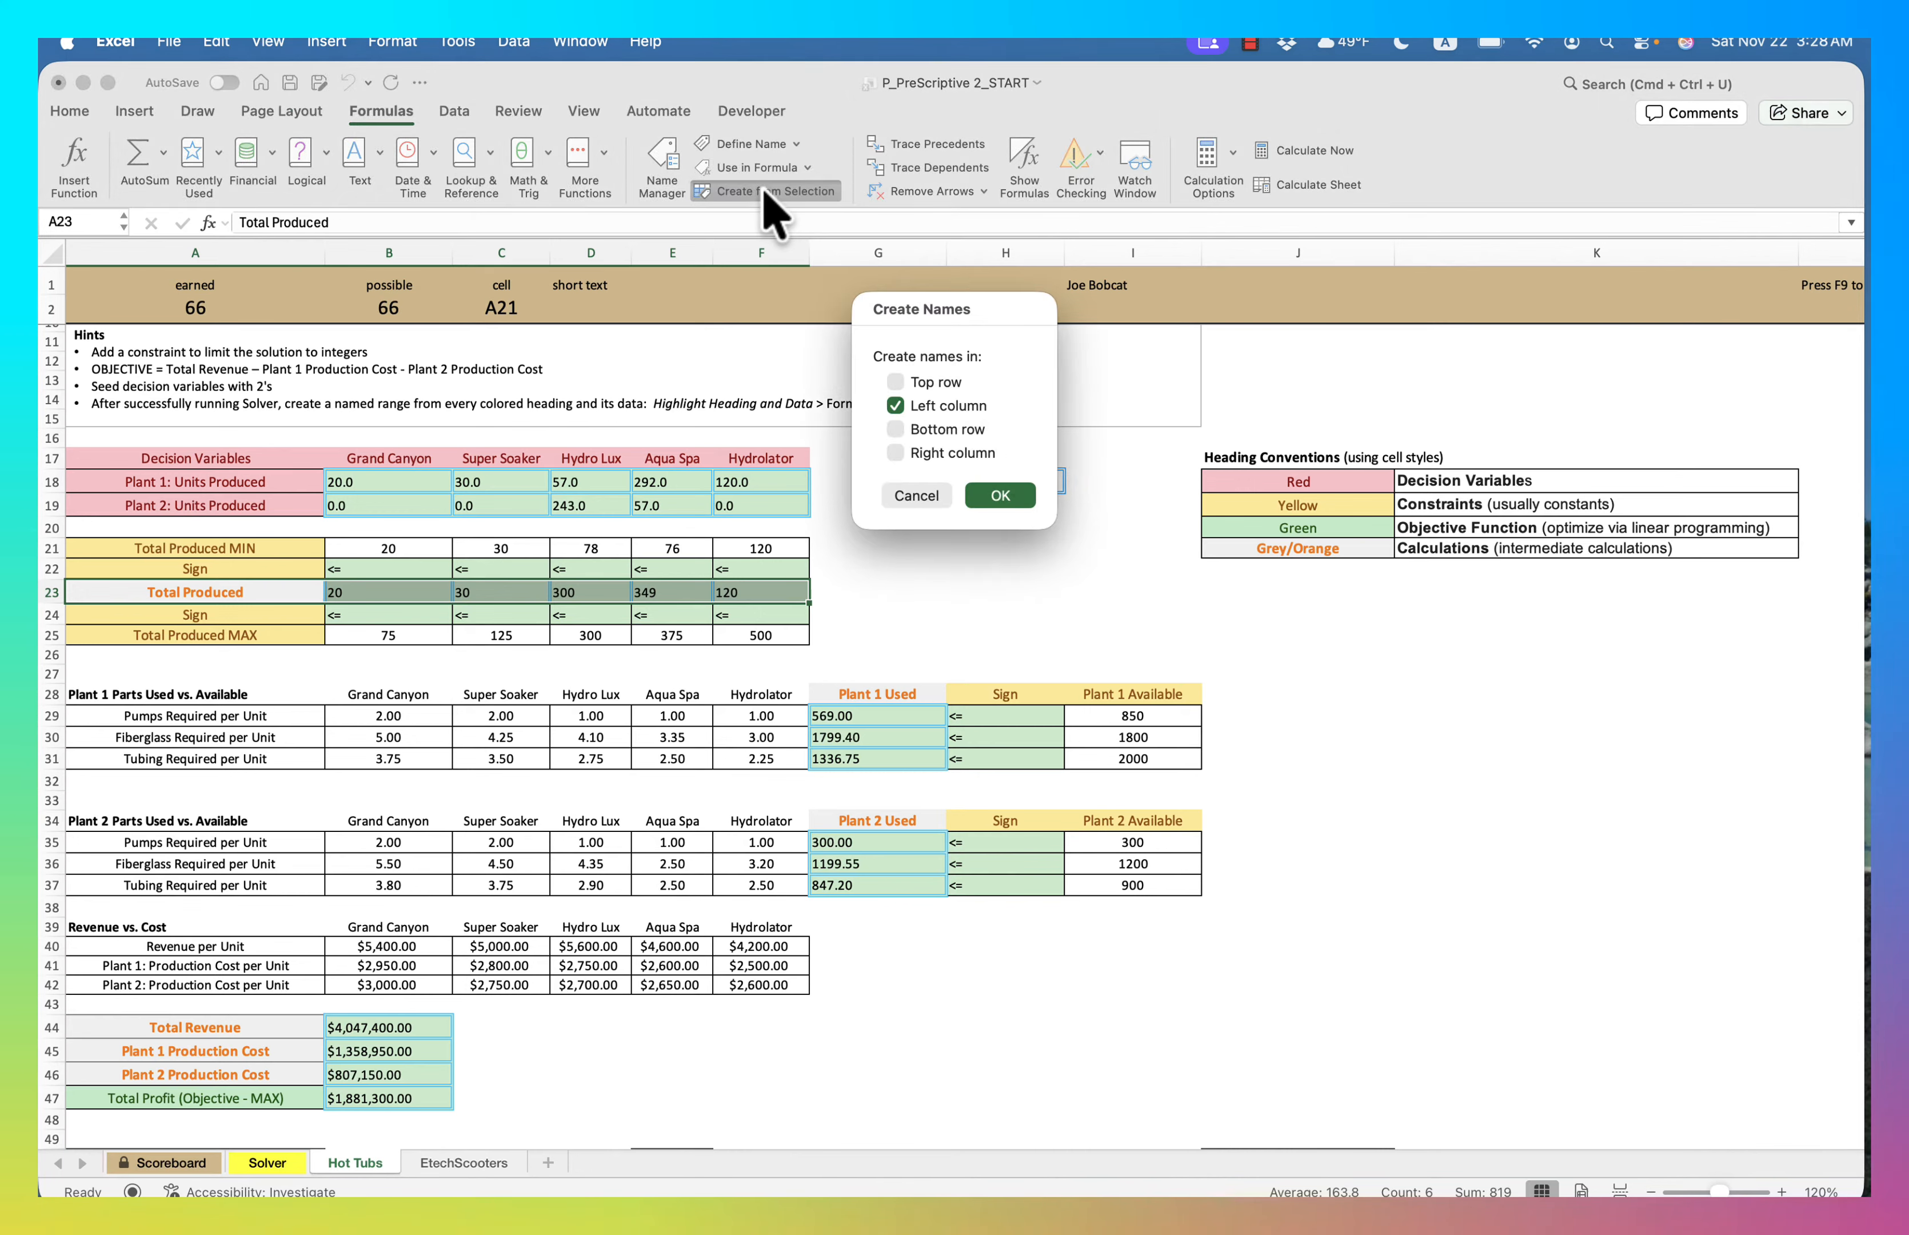
pyautogui.click(1013, 495)
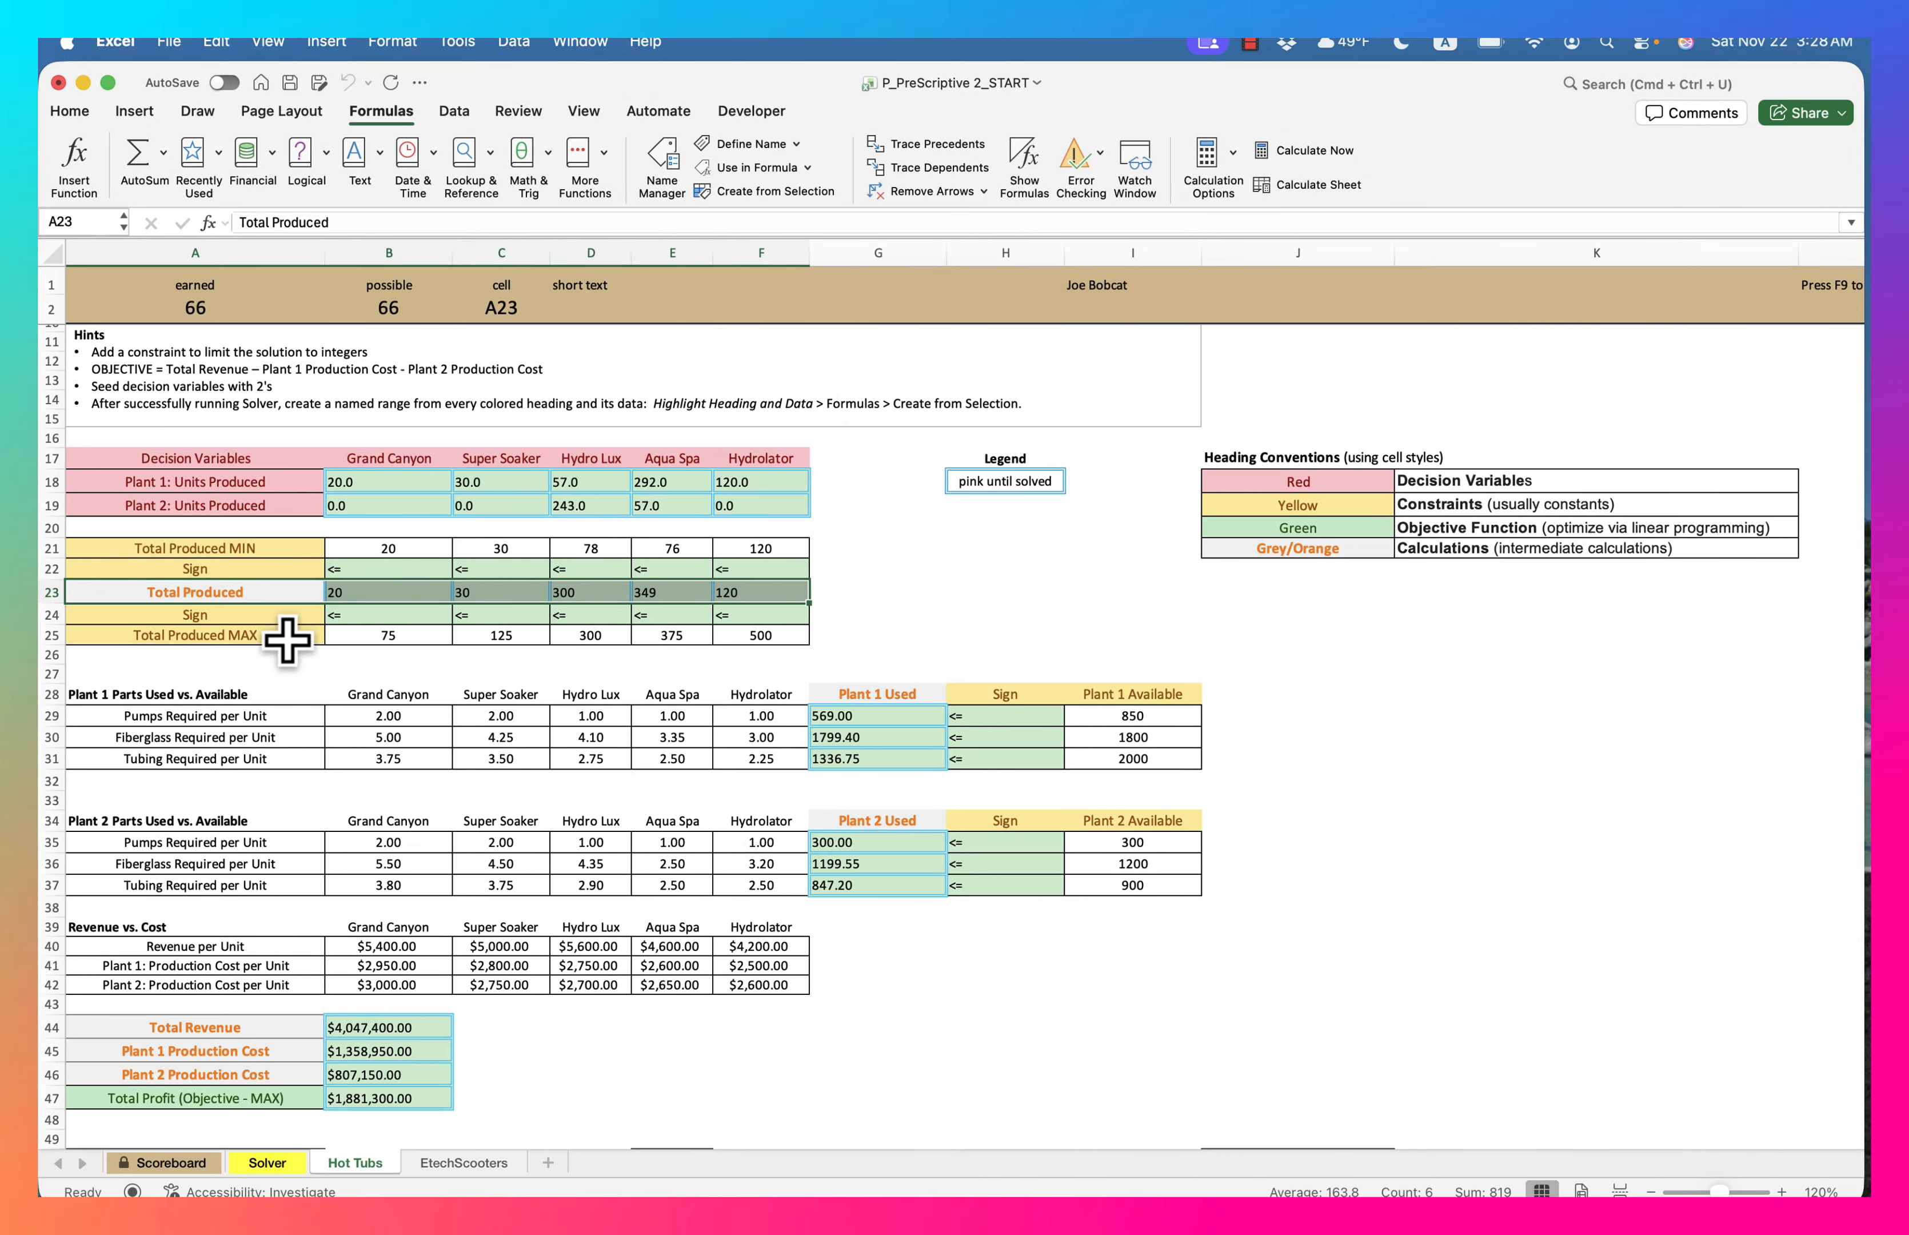
pyautogui.moveTo(273, 634); pyautogui.dragTo(738, 638)
pyautogui.click(766, 191)
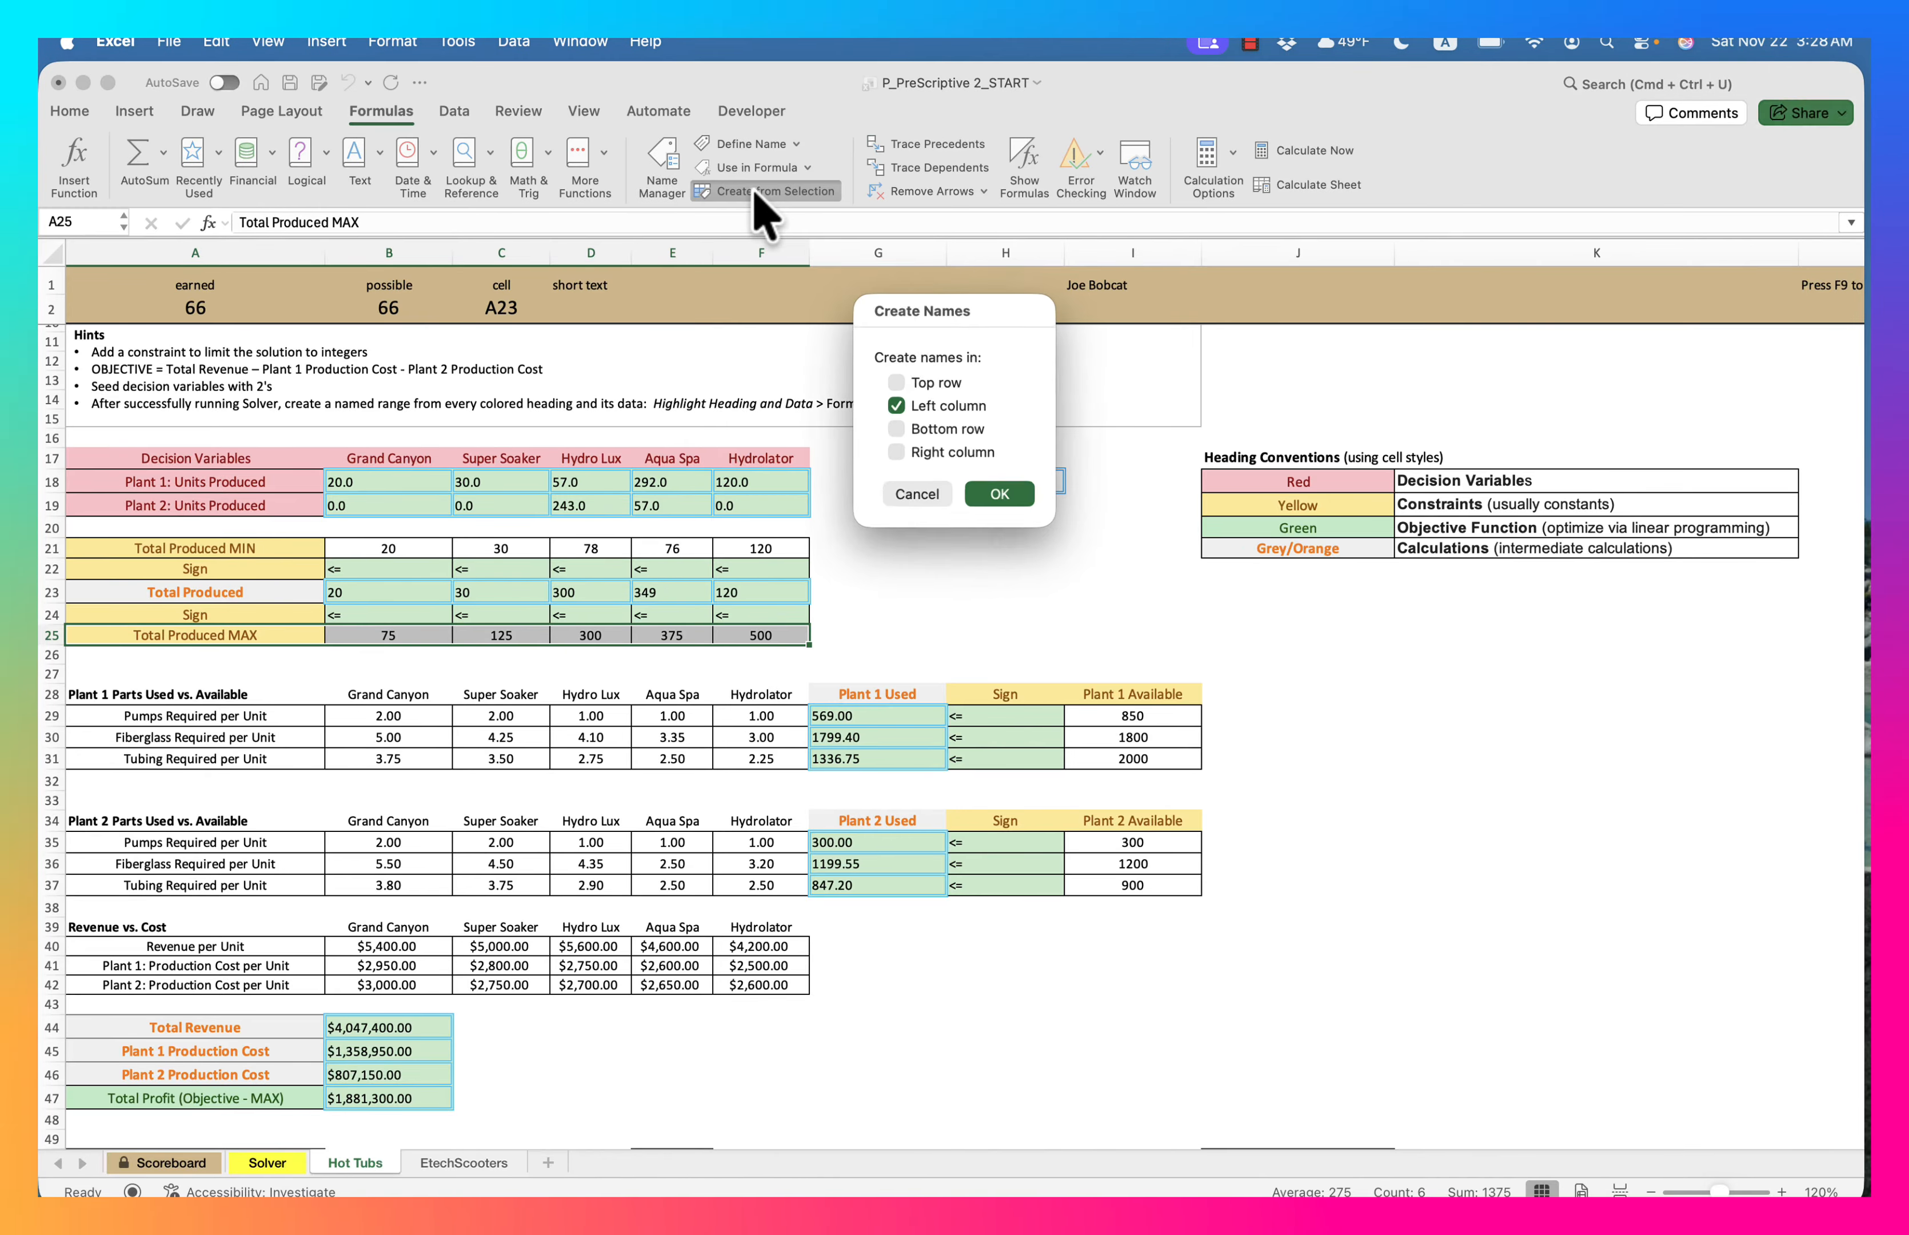
pyautogui.click(1003, 490)
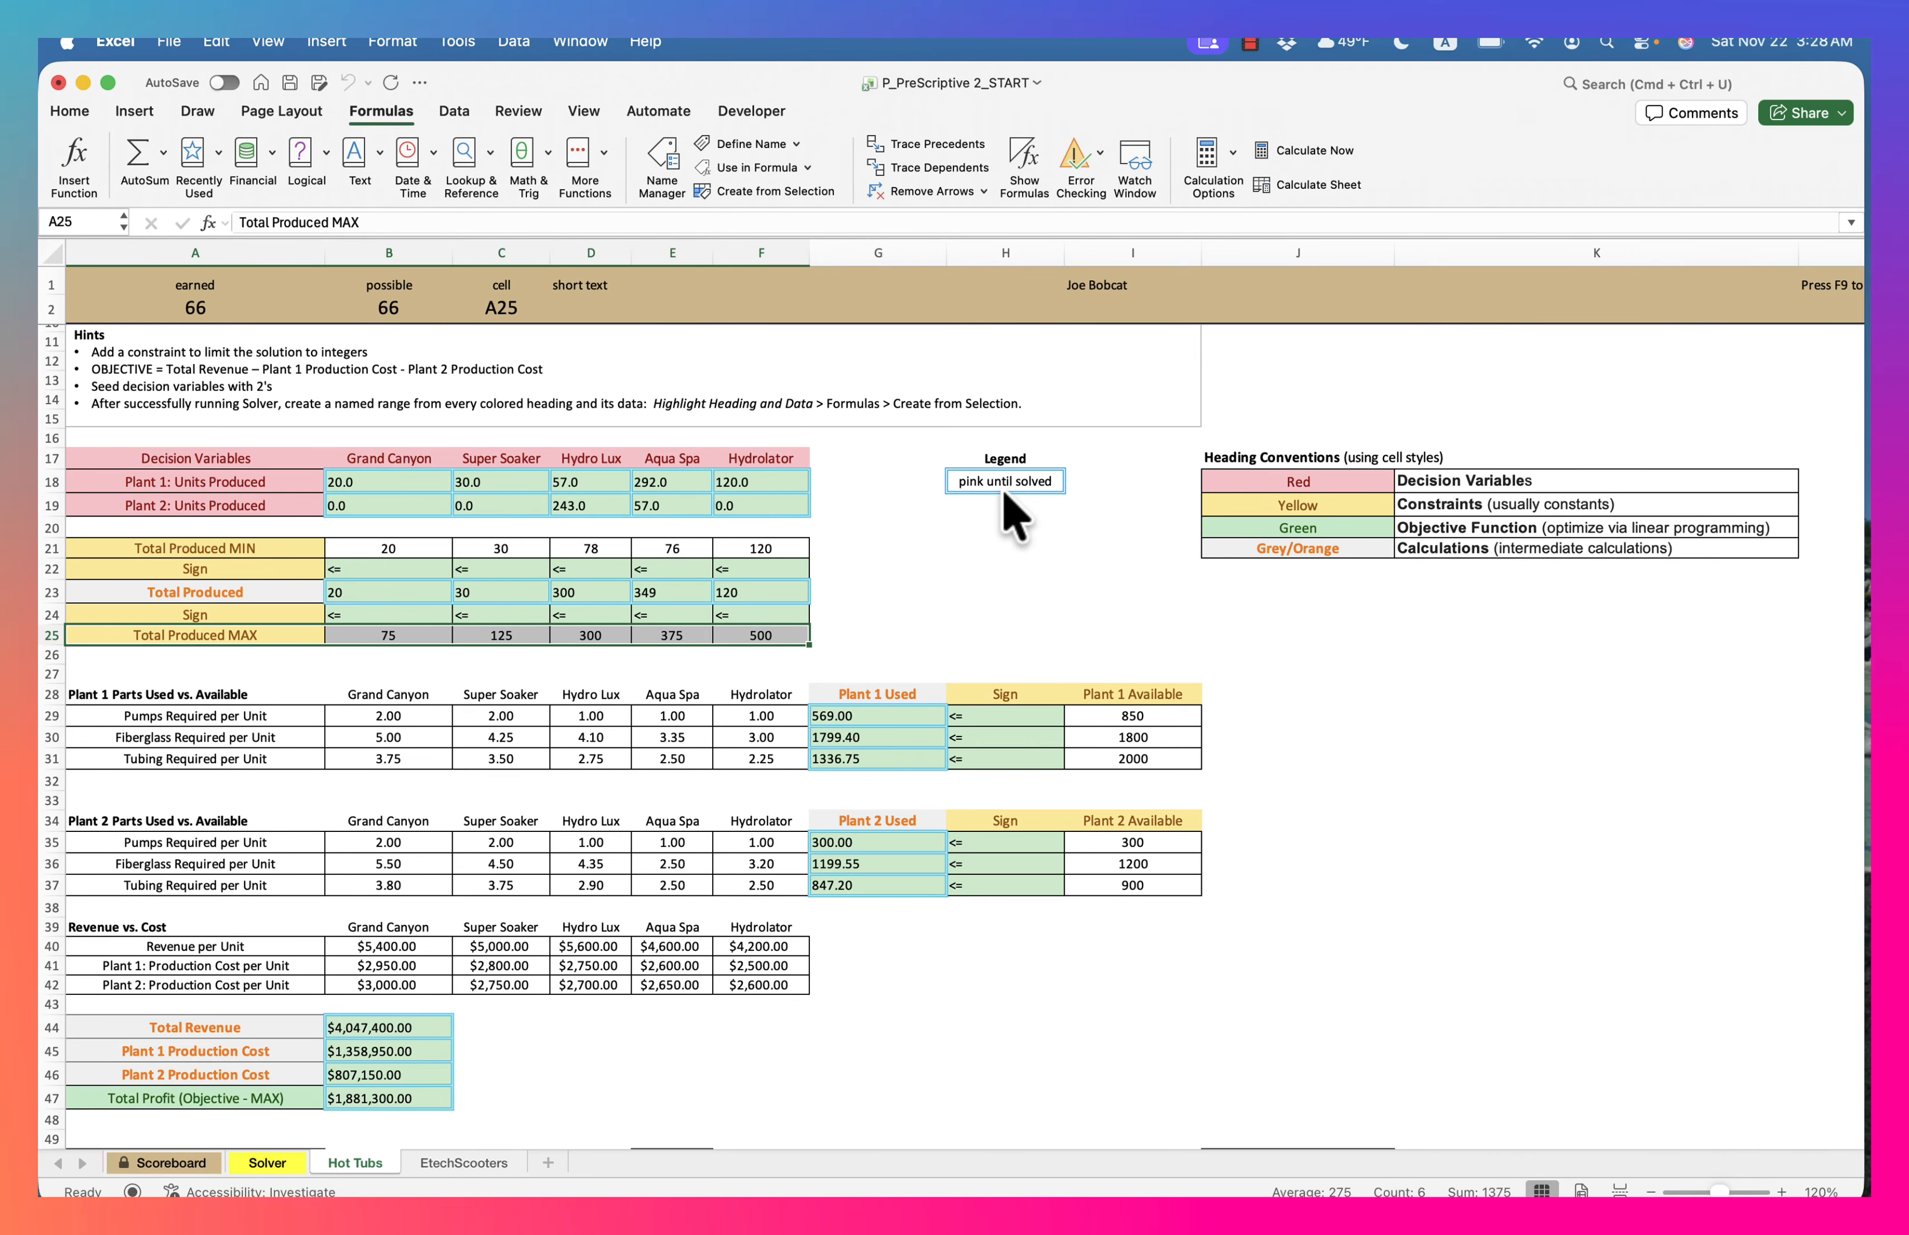
# Create named ranges for Plant 1 Used G28:G31 and Plant 1 Available I28:I31, using the top row headings
pyautogui.moveTo(883, 695); pyautogui.dragTo(886, 754)
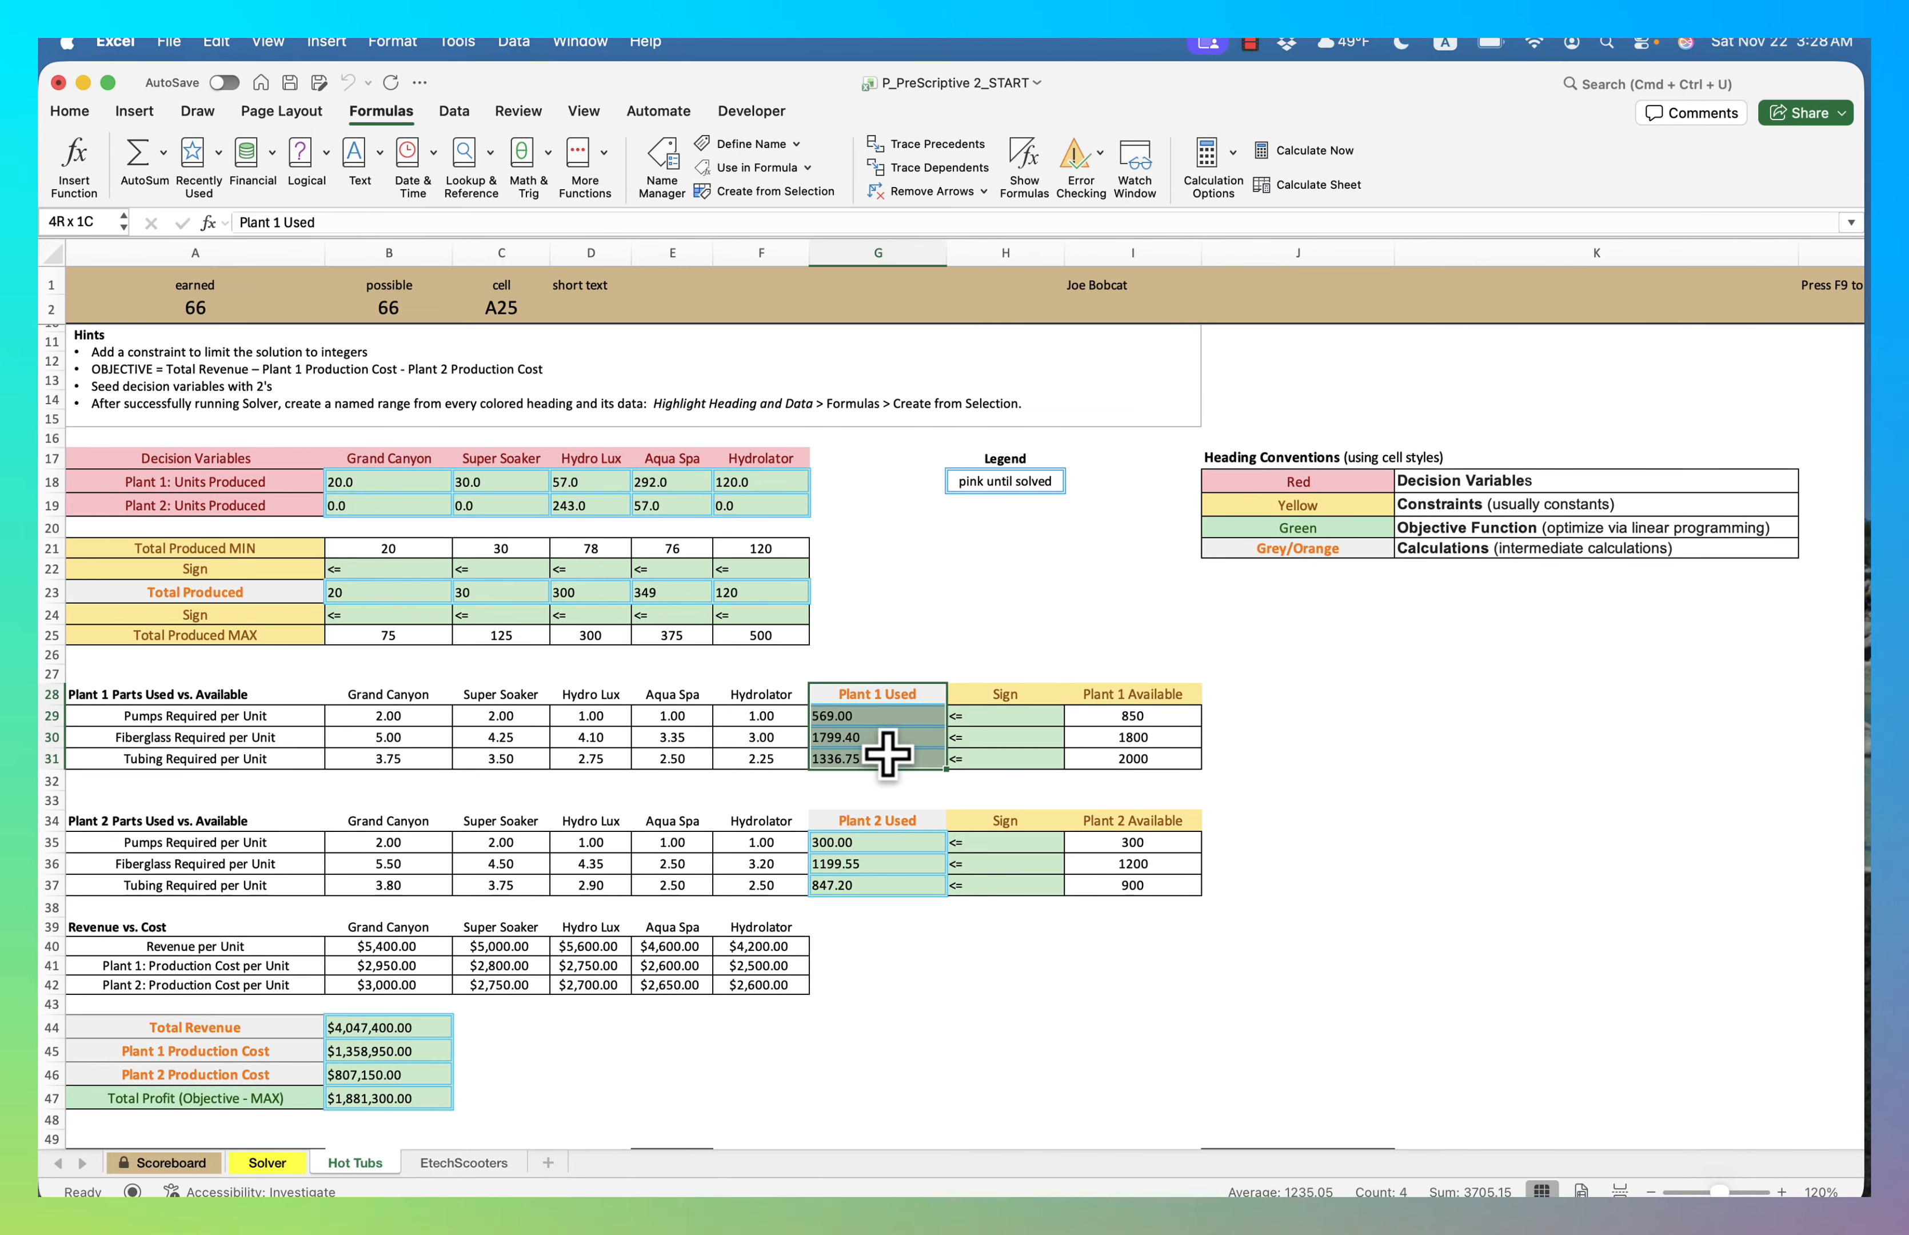
pyautogui.click(768, 192)
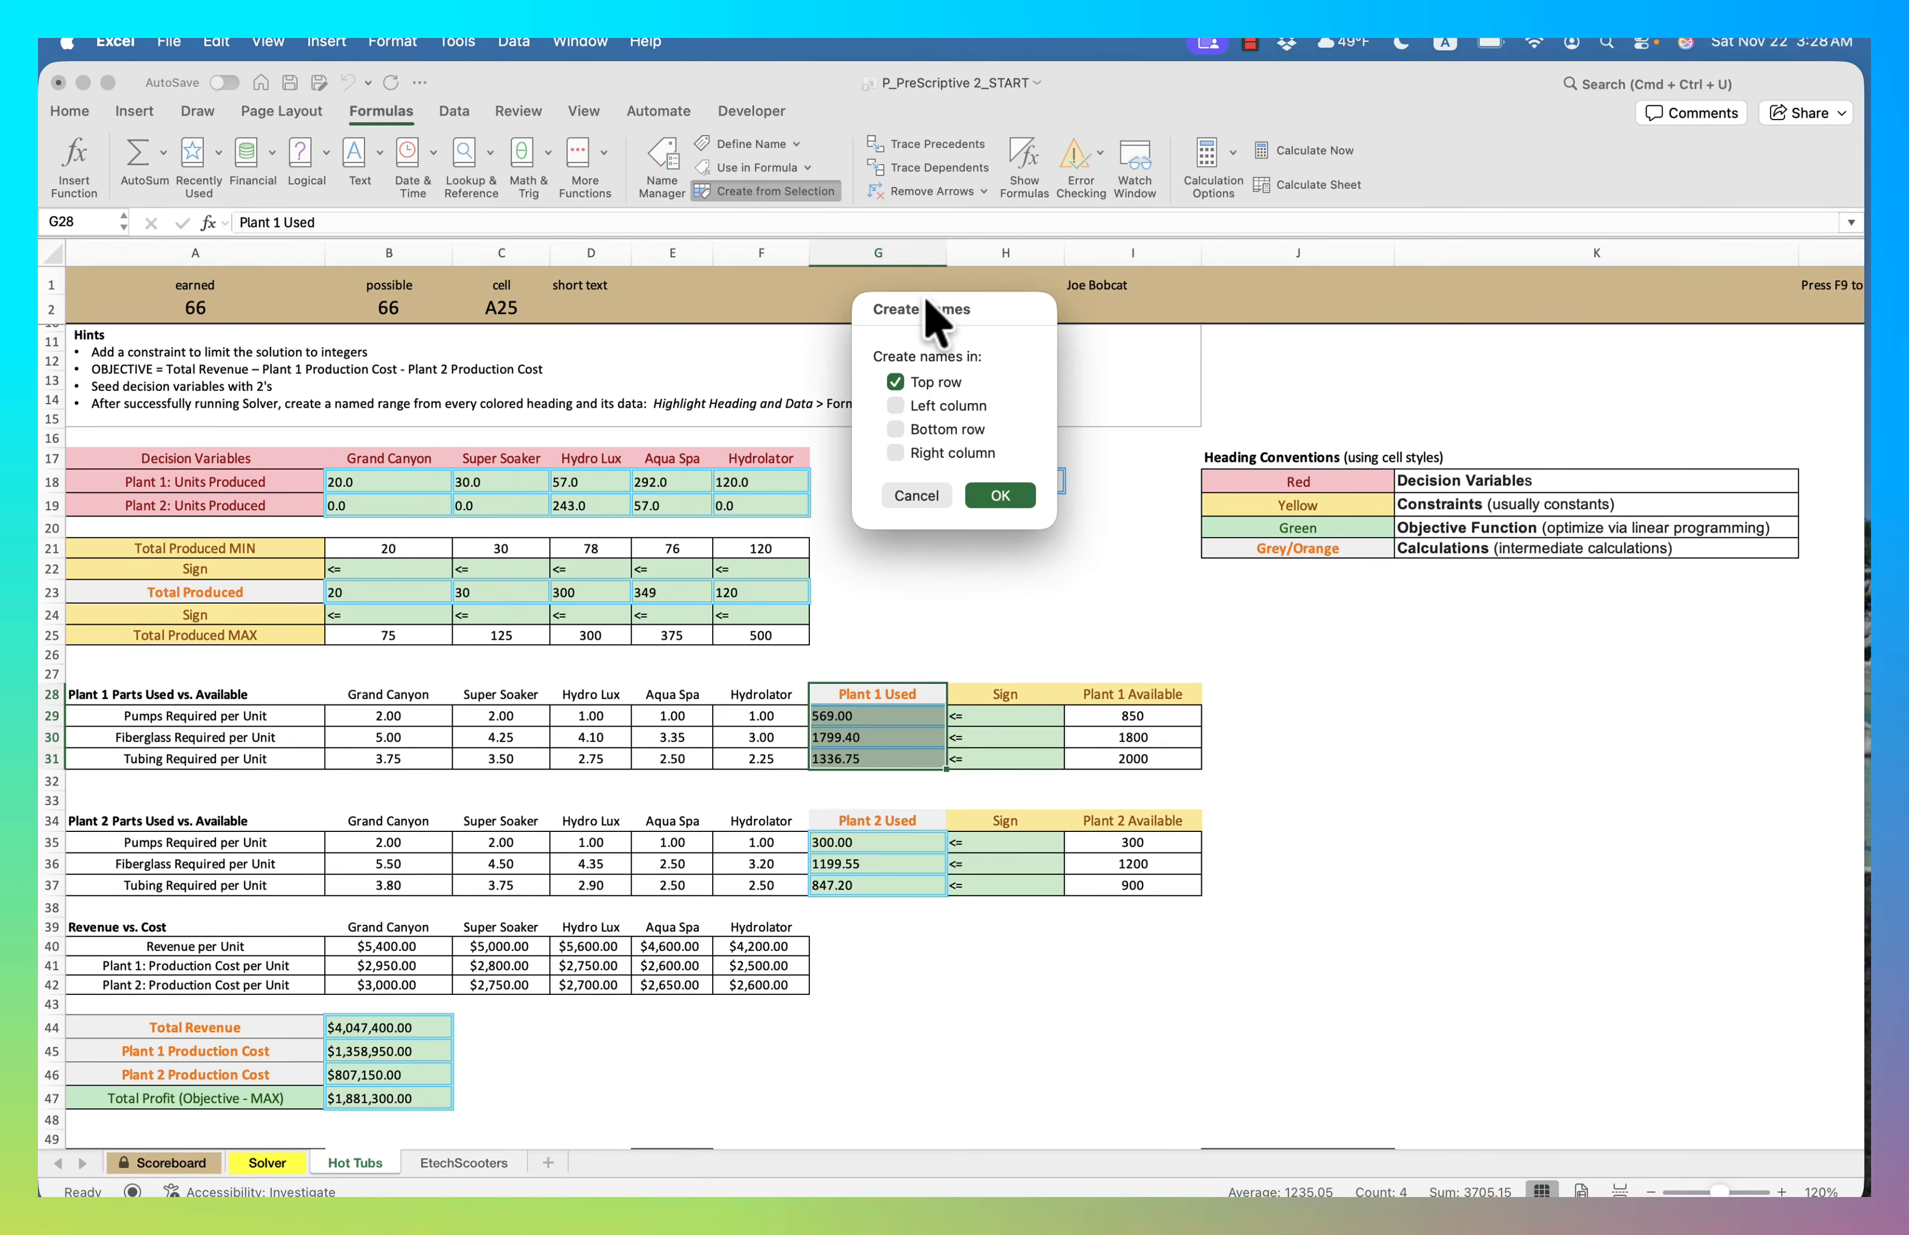
pyautogui.click(1001, 495)
pyautogui.moveTo(1142, 692); pyautogui.dragTo(1149, 768)
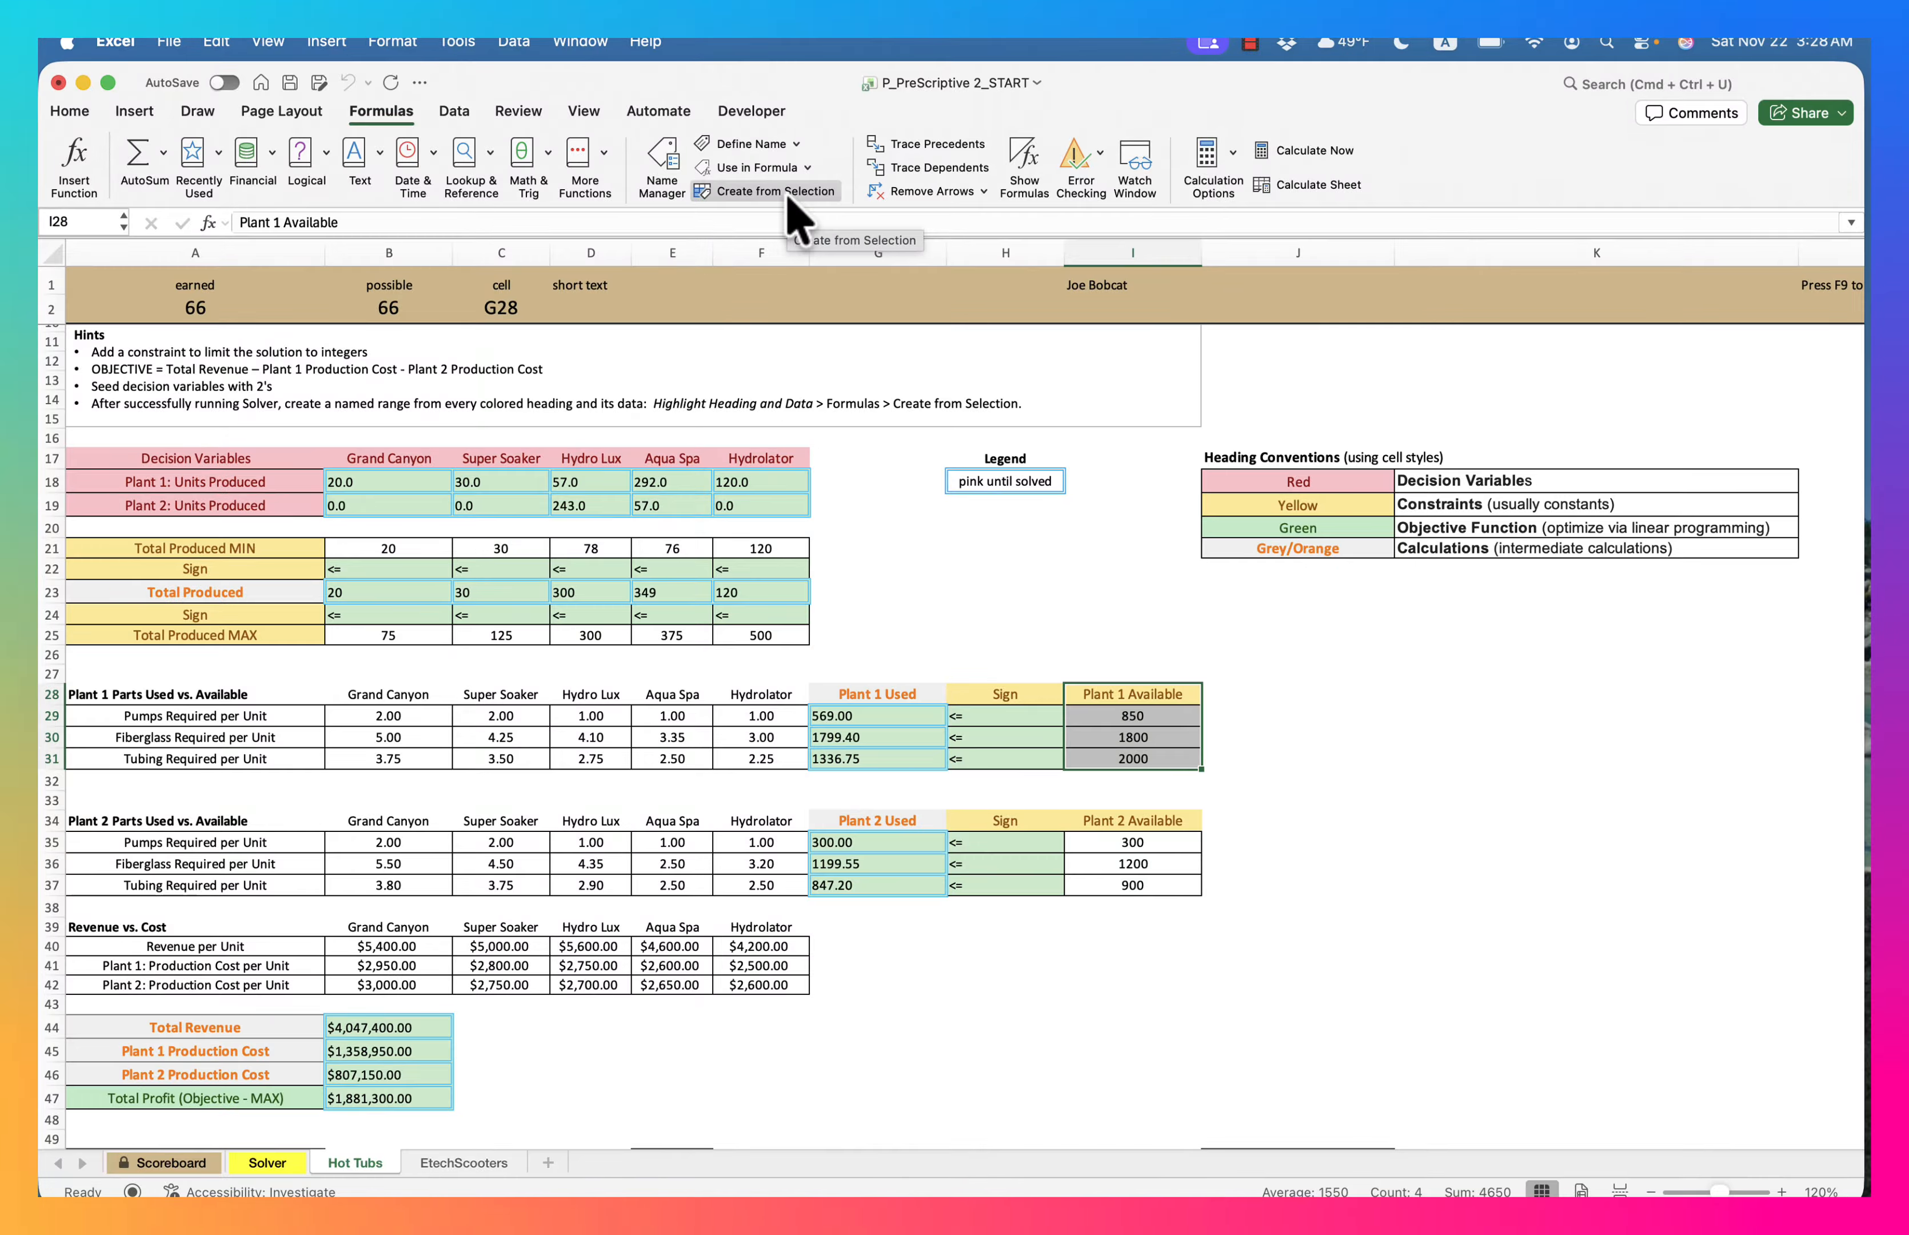
pyautogui.click(798, 220)
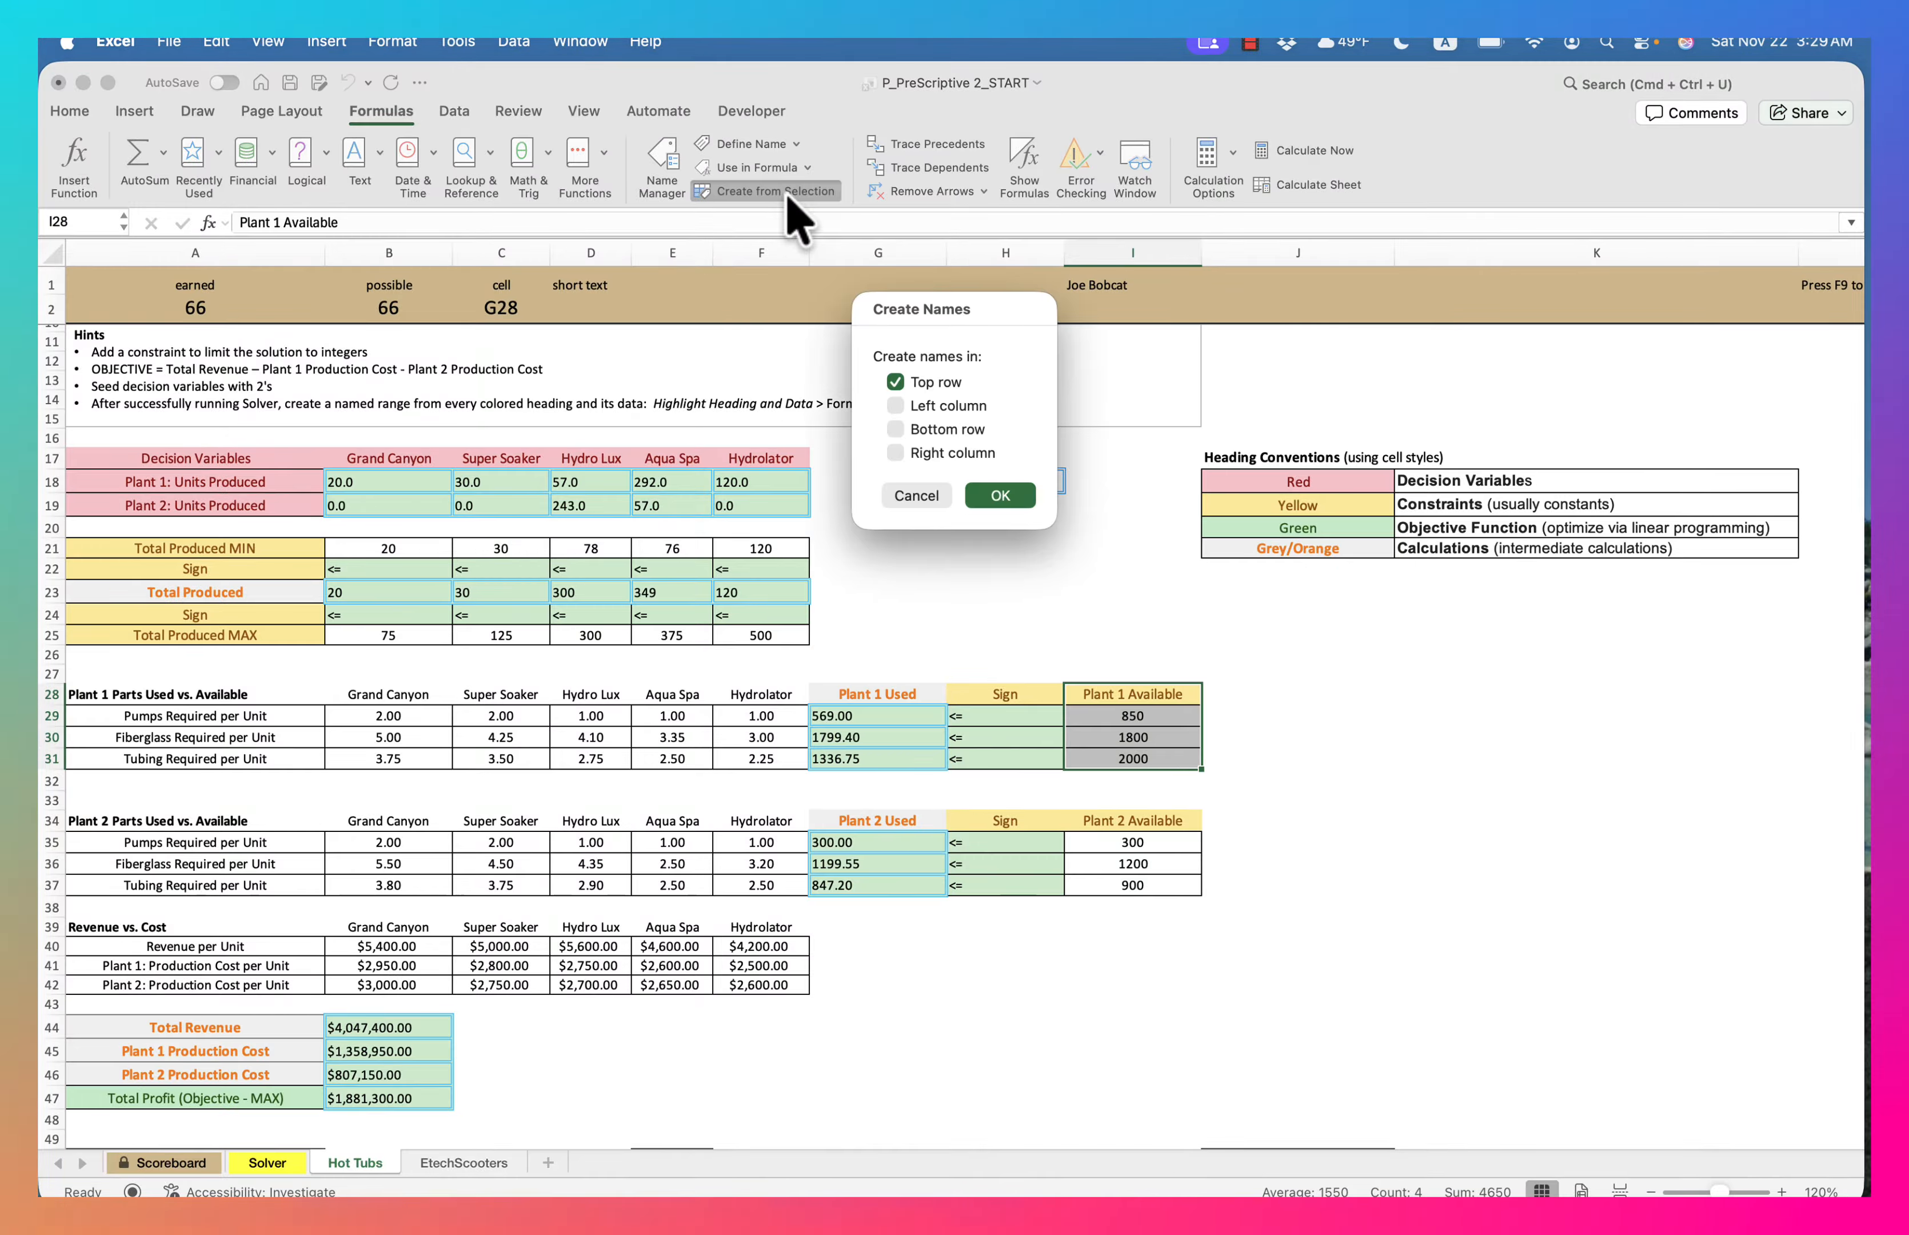
pyautogui.click(1001, 496)
# Create named ranges for Plant 2 Used G34:G37 and Plant 2 Available I34:I37, using the top row headings
pyautogui.click(896, 818)
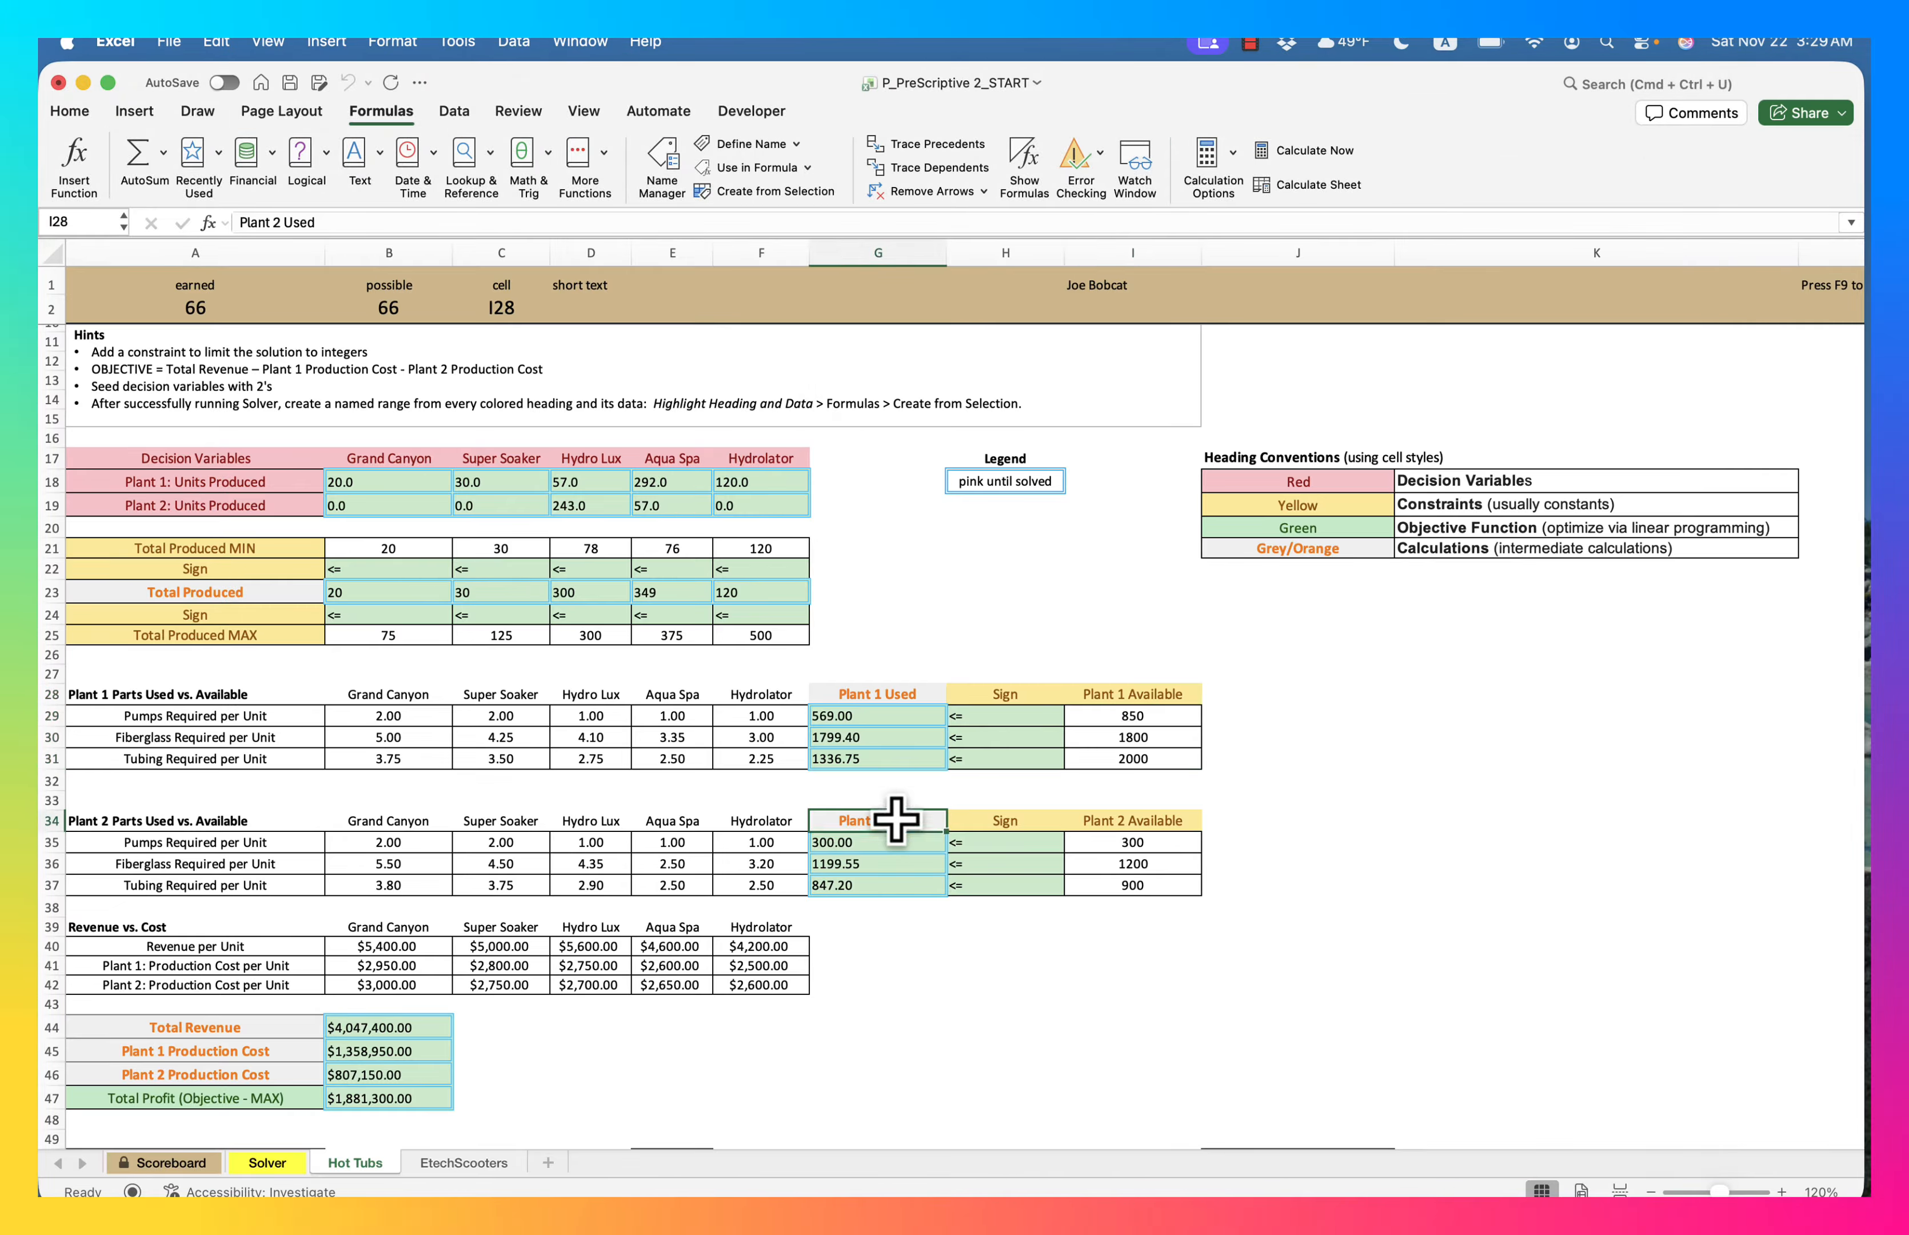
pyautogui.moveTo(896, 818); pyautogui.dragTo(886, 884)
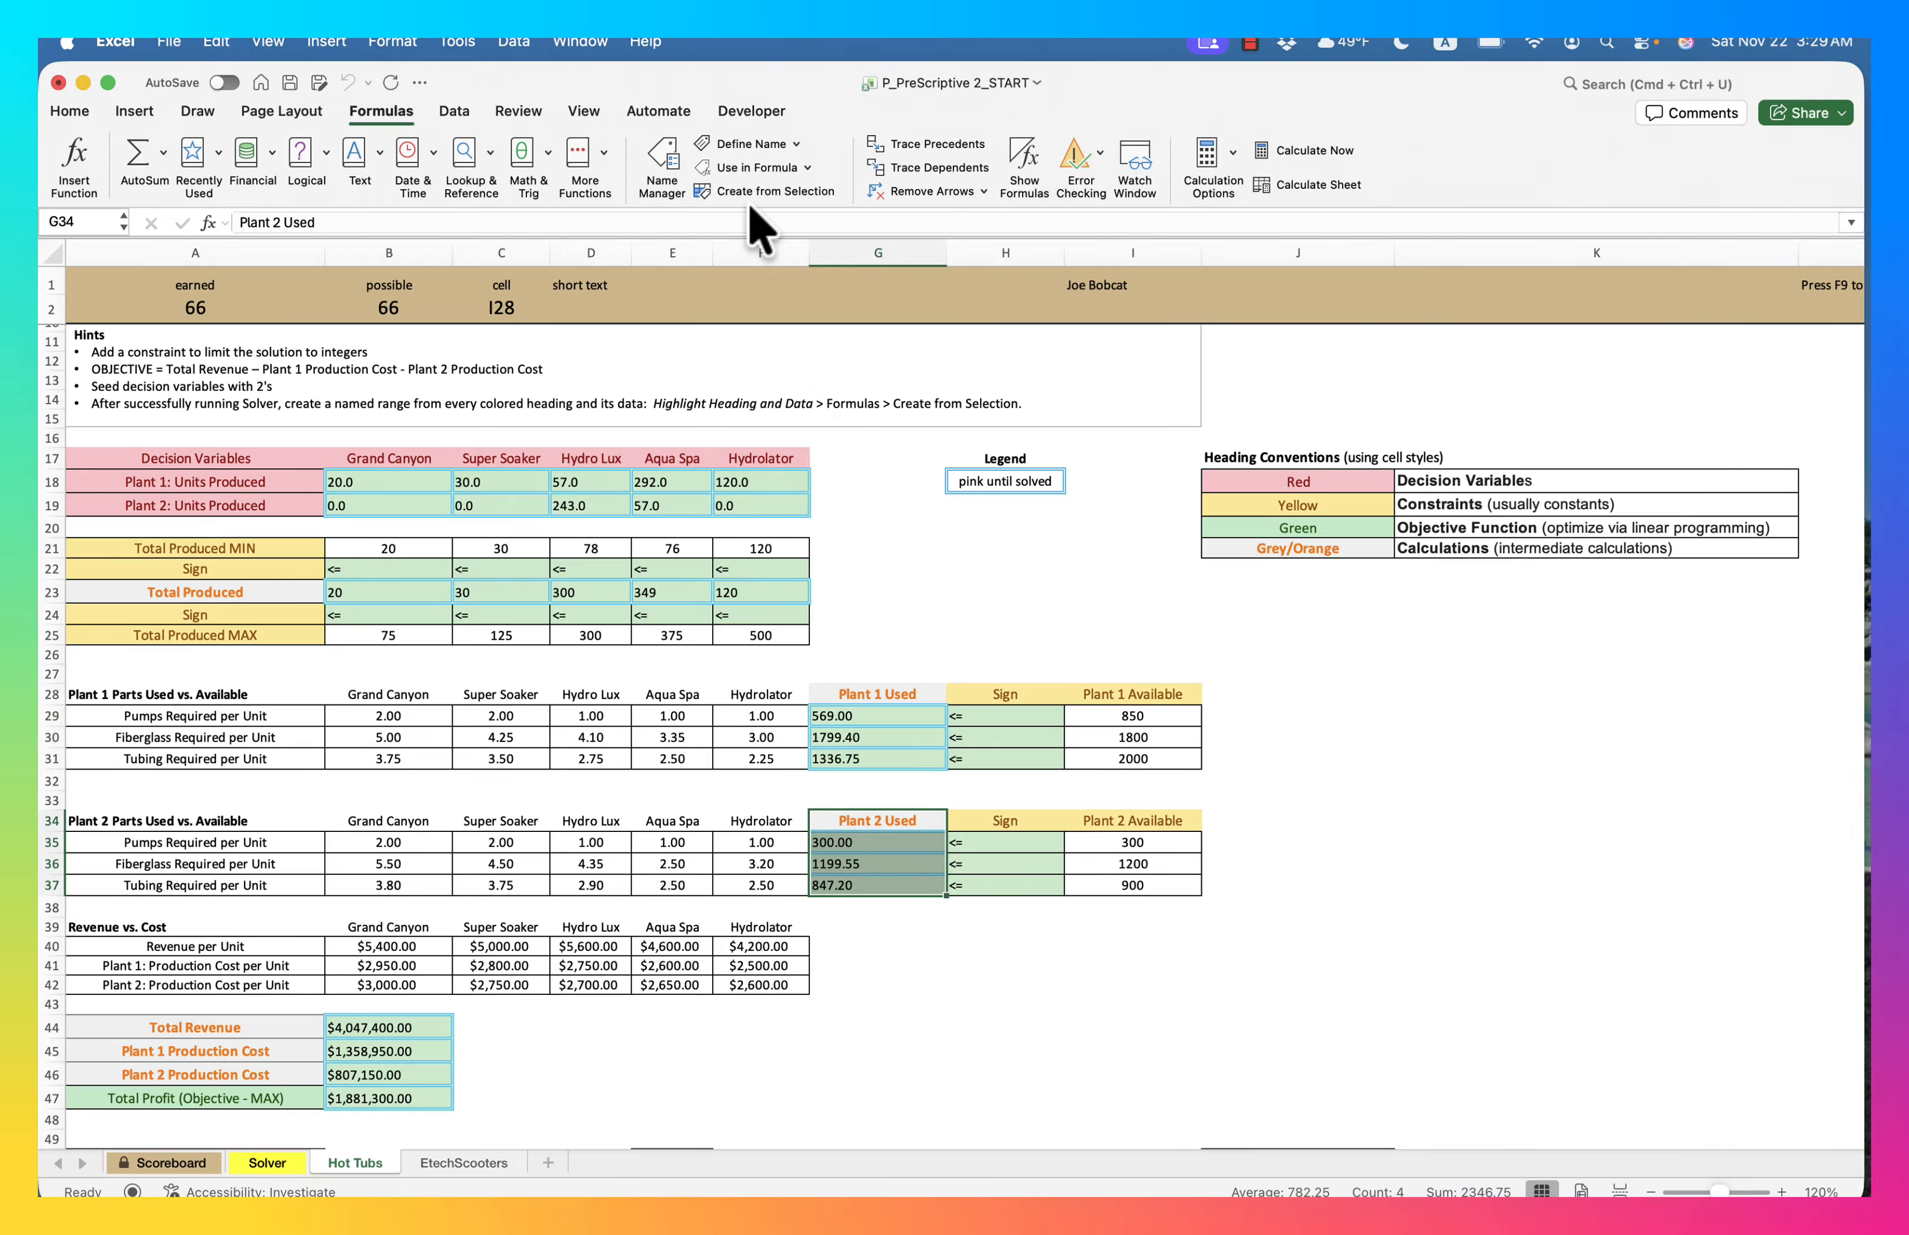
pyautogui.click(766, 192)
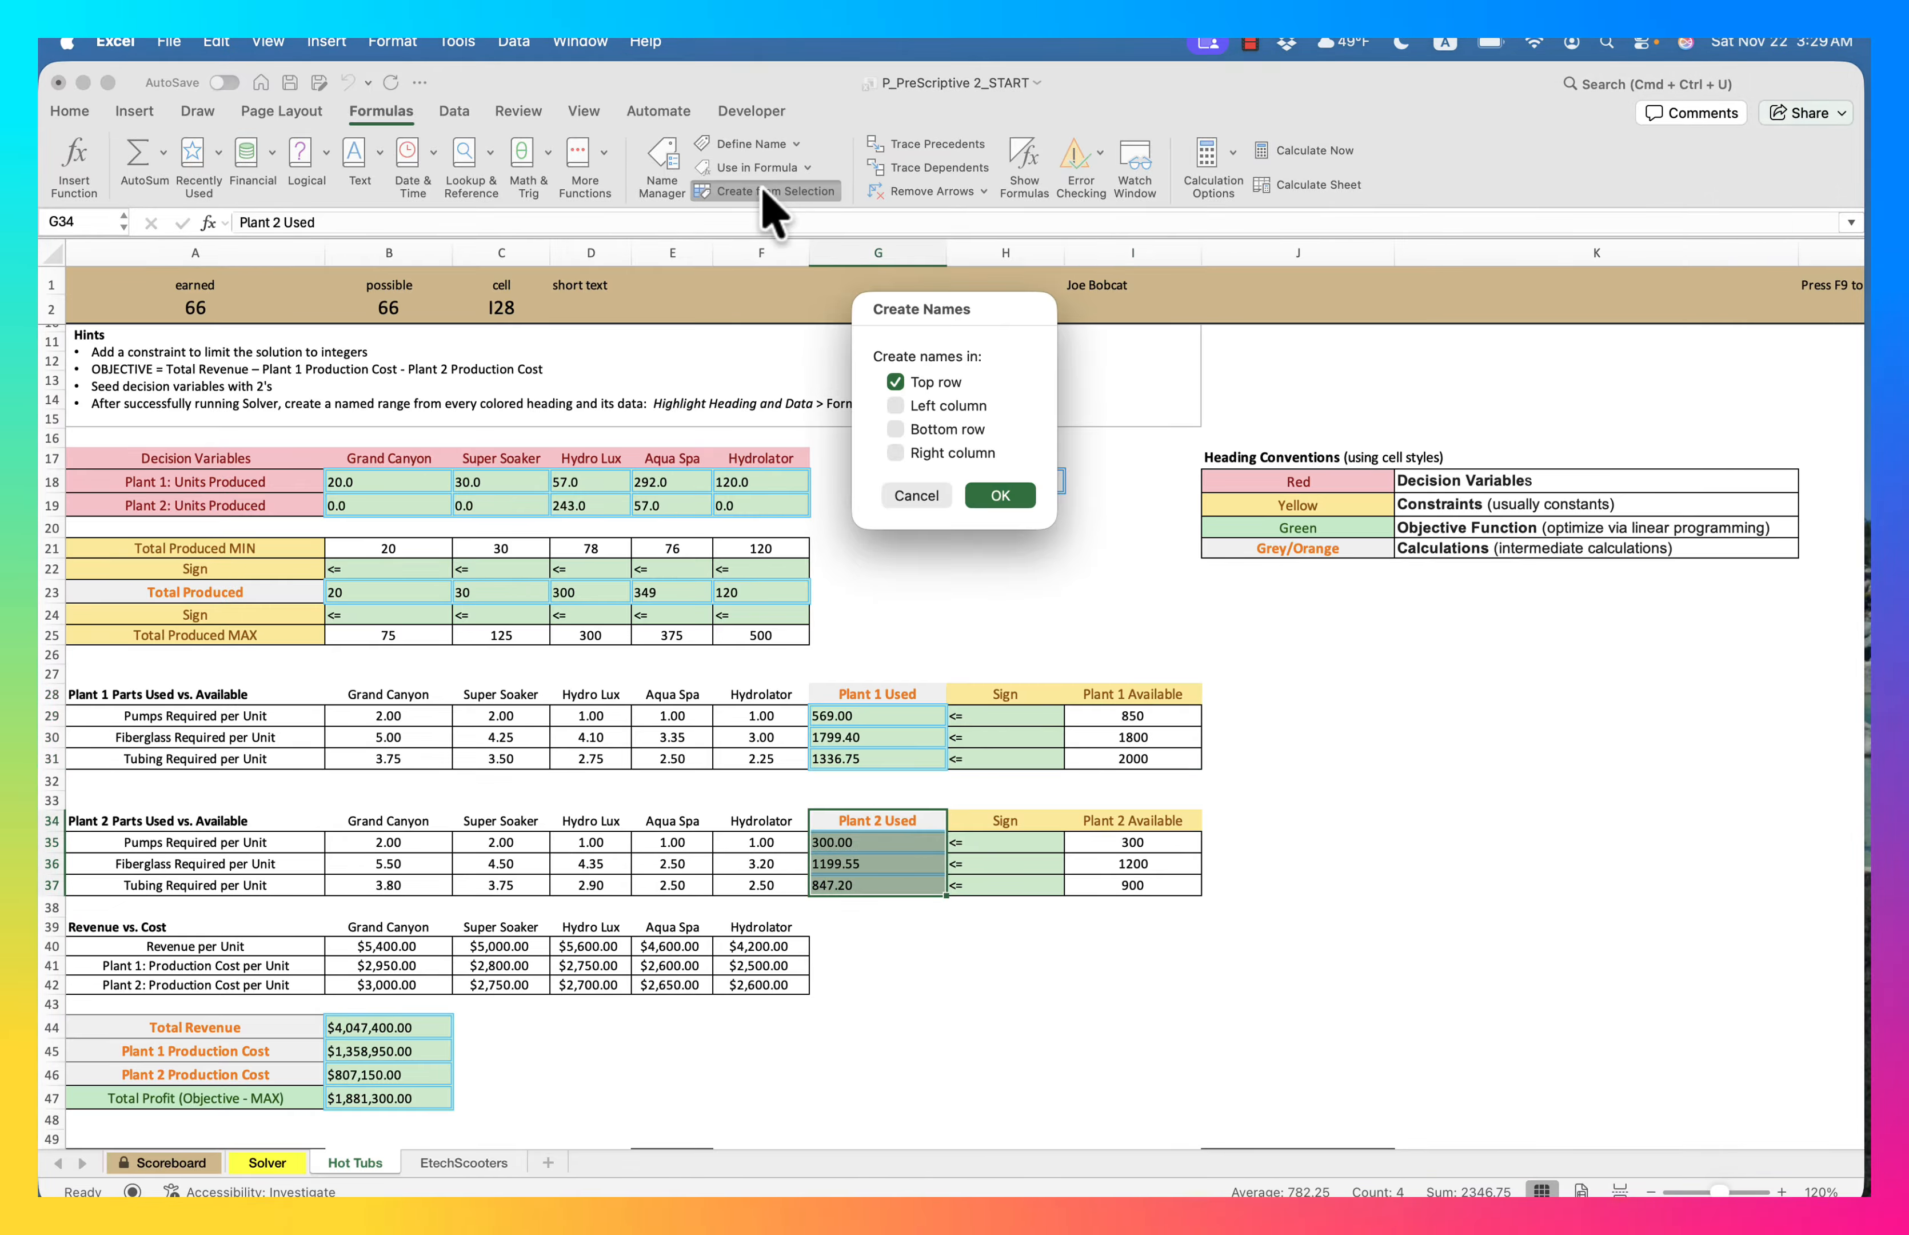
pyautogui.click(1000, 495)
pyautogui.moveTo(1147, 819); pyautogui.dragTo(1139, 886)
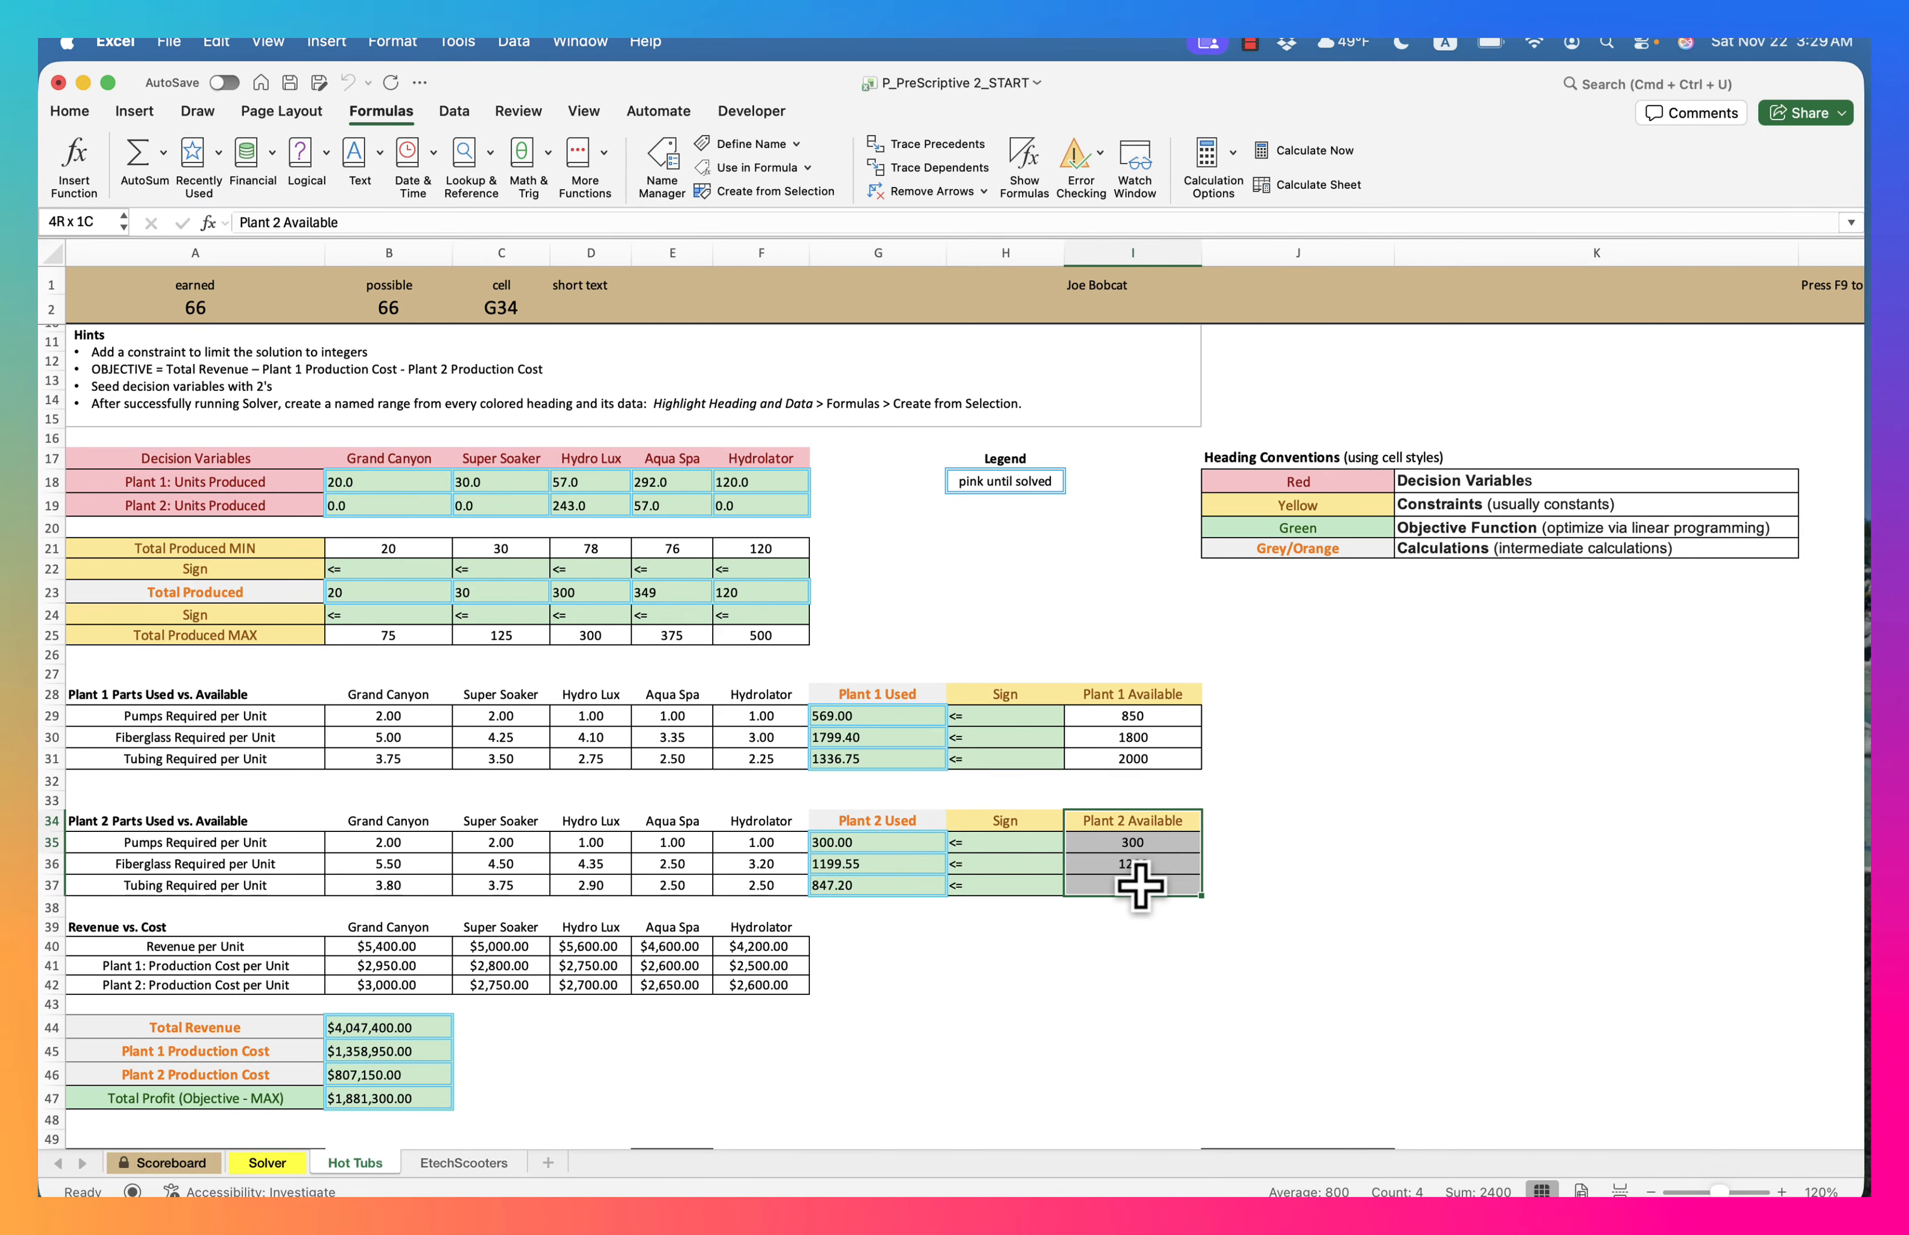
pyautogui.click(775, 190)
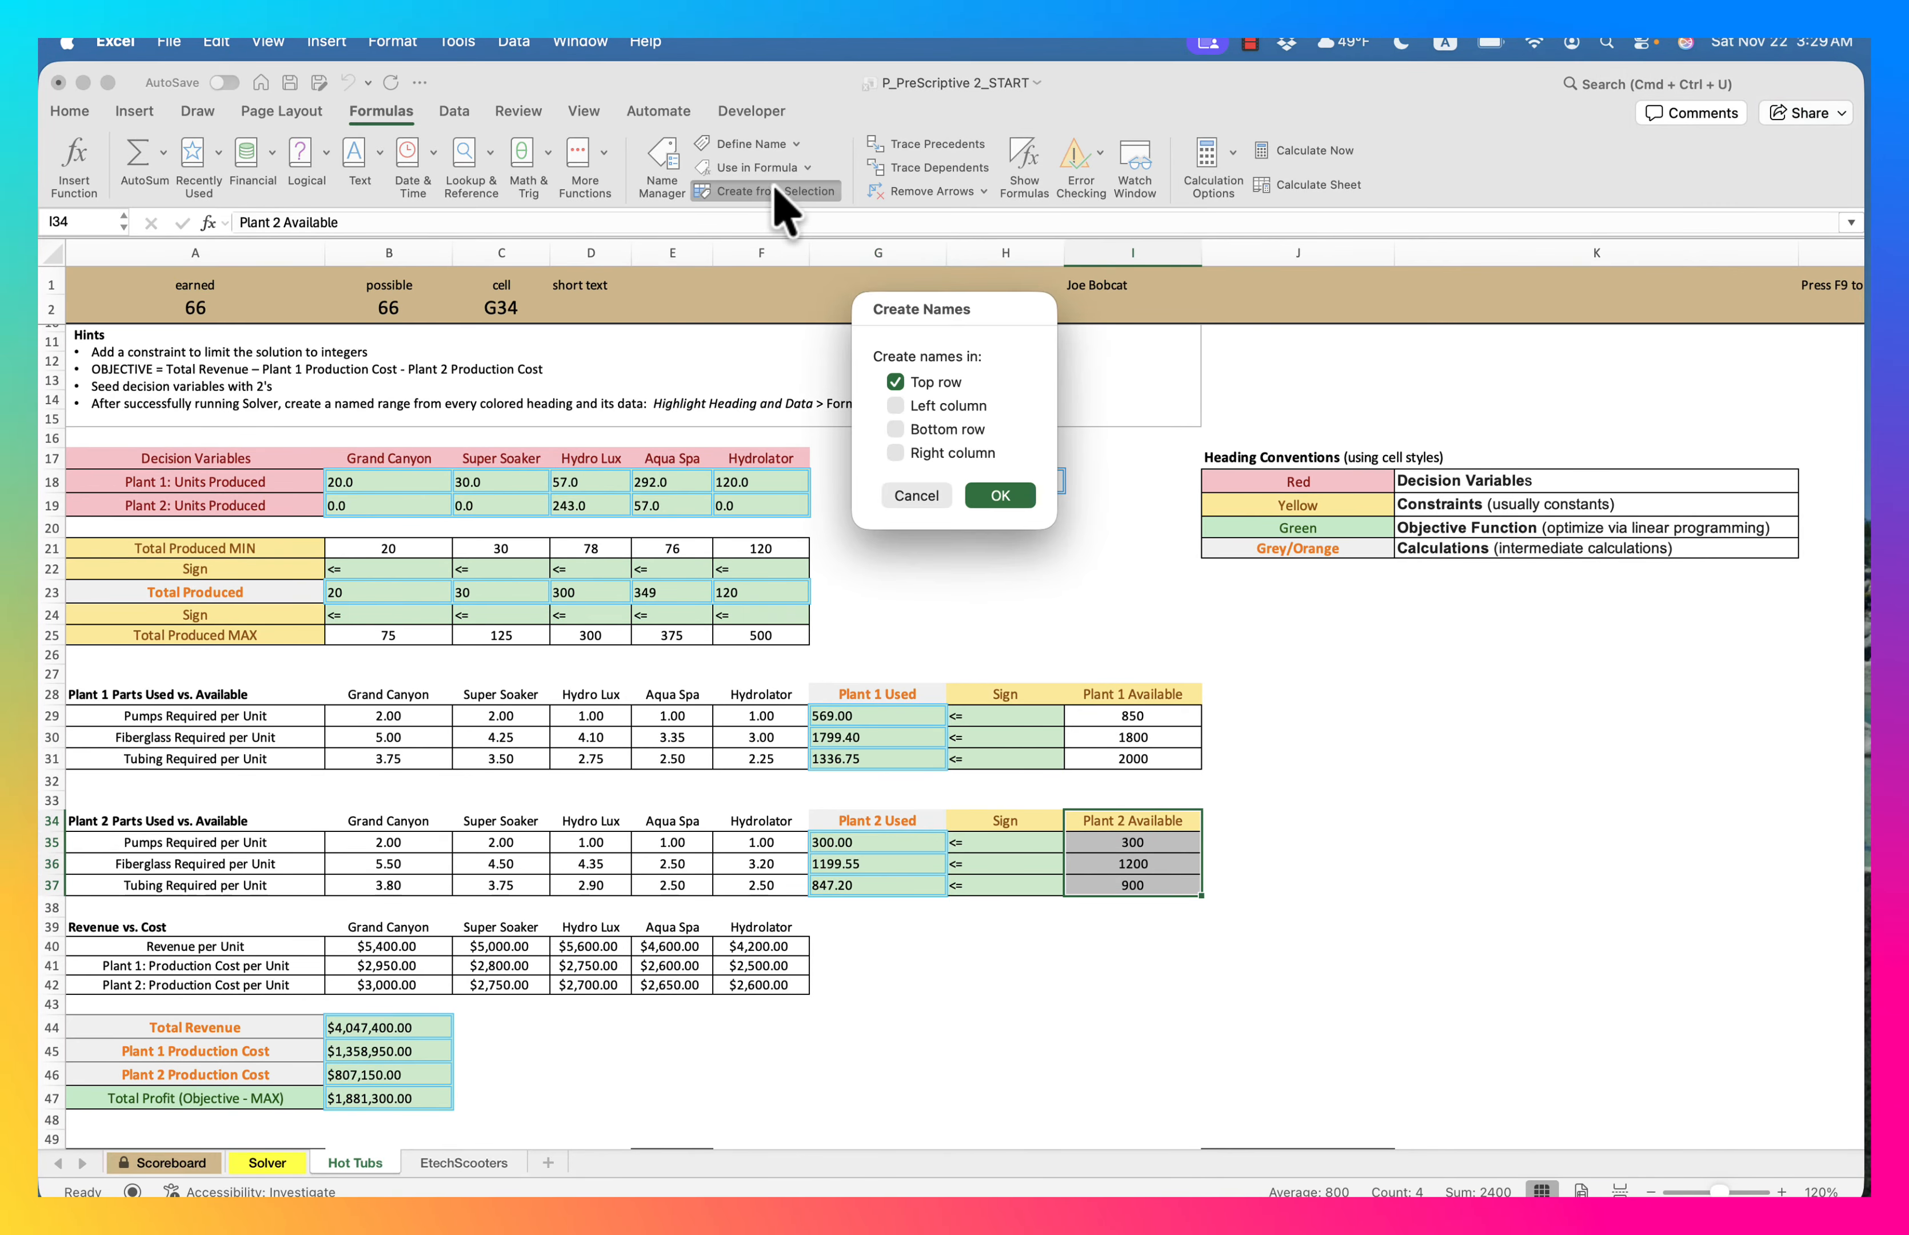
pyautogui.click(1000, 496)
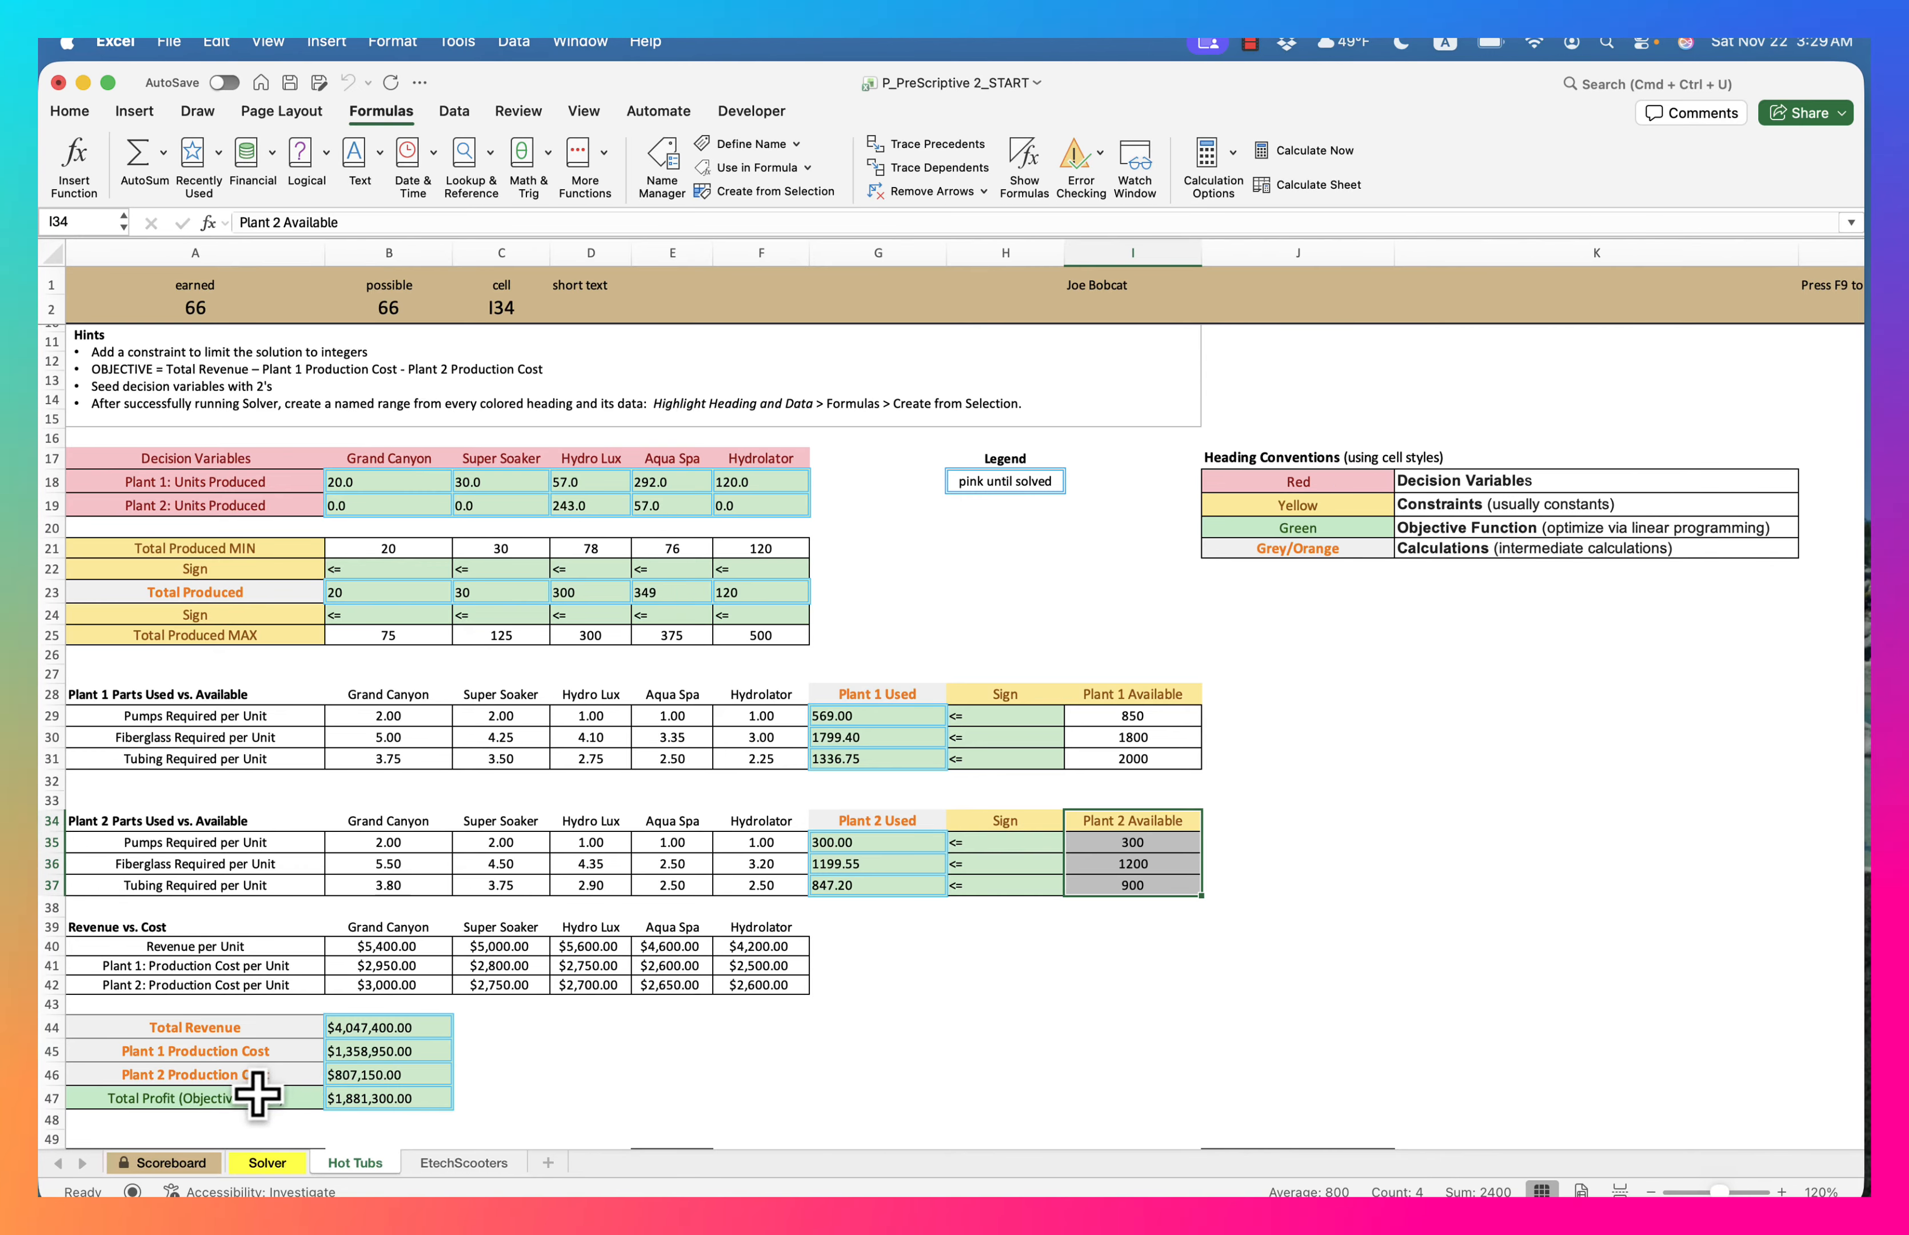
# Create a named range for the Total Profit objective from A47:B47, using the left column label
pyautogui.moveTo(289, 1098); pyautogui.dragTo(384, 1095)
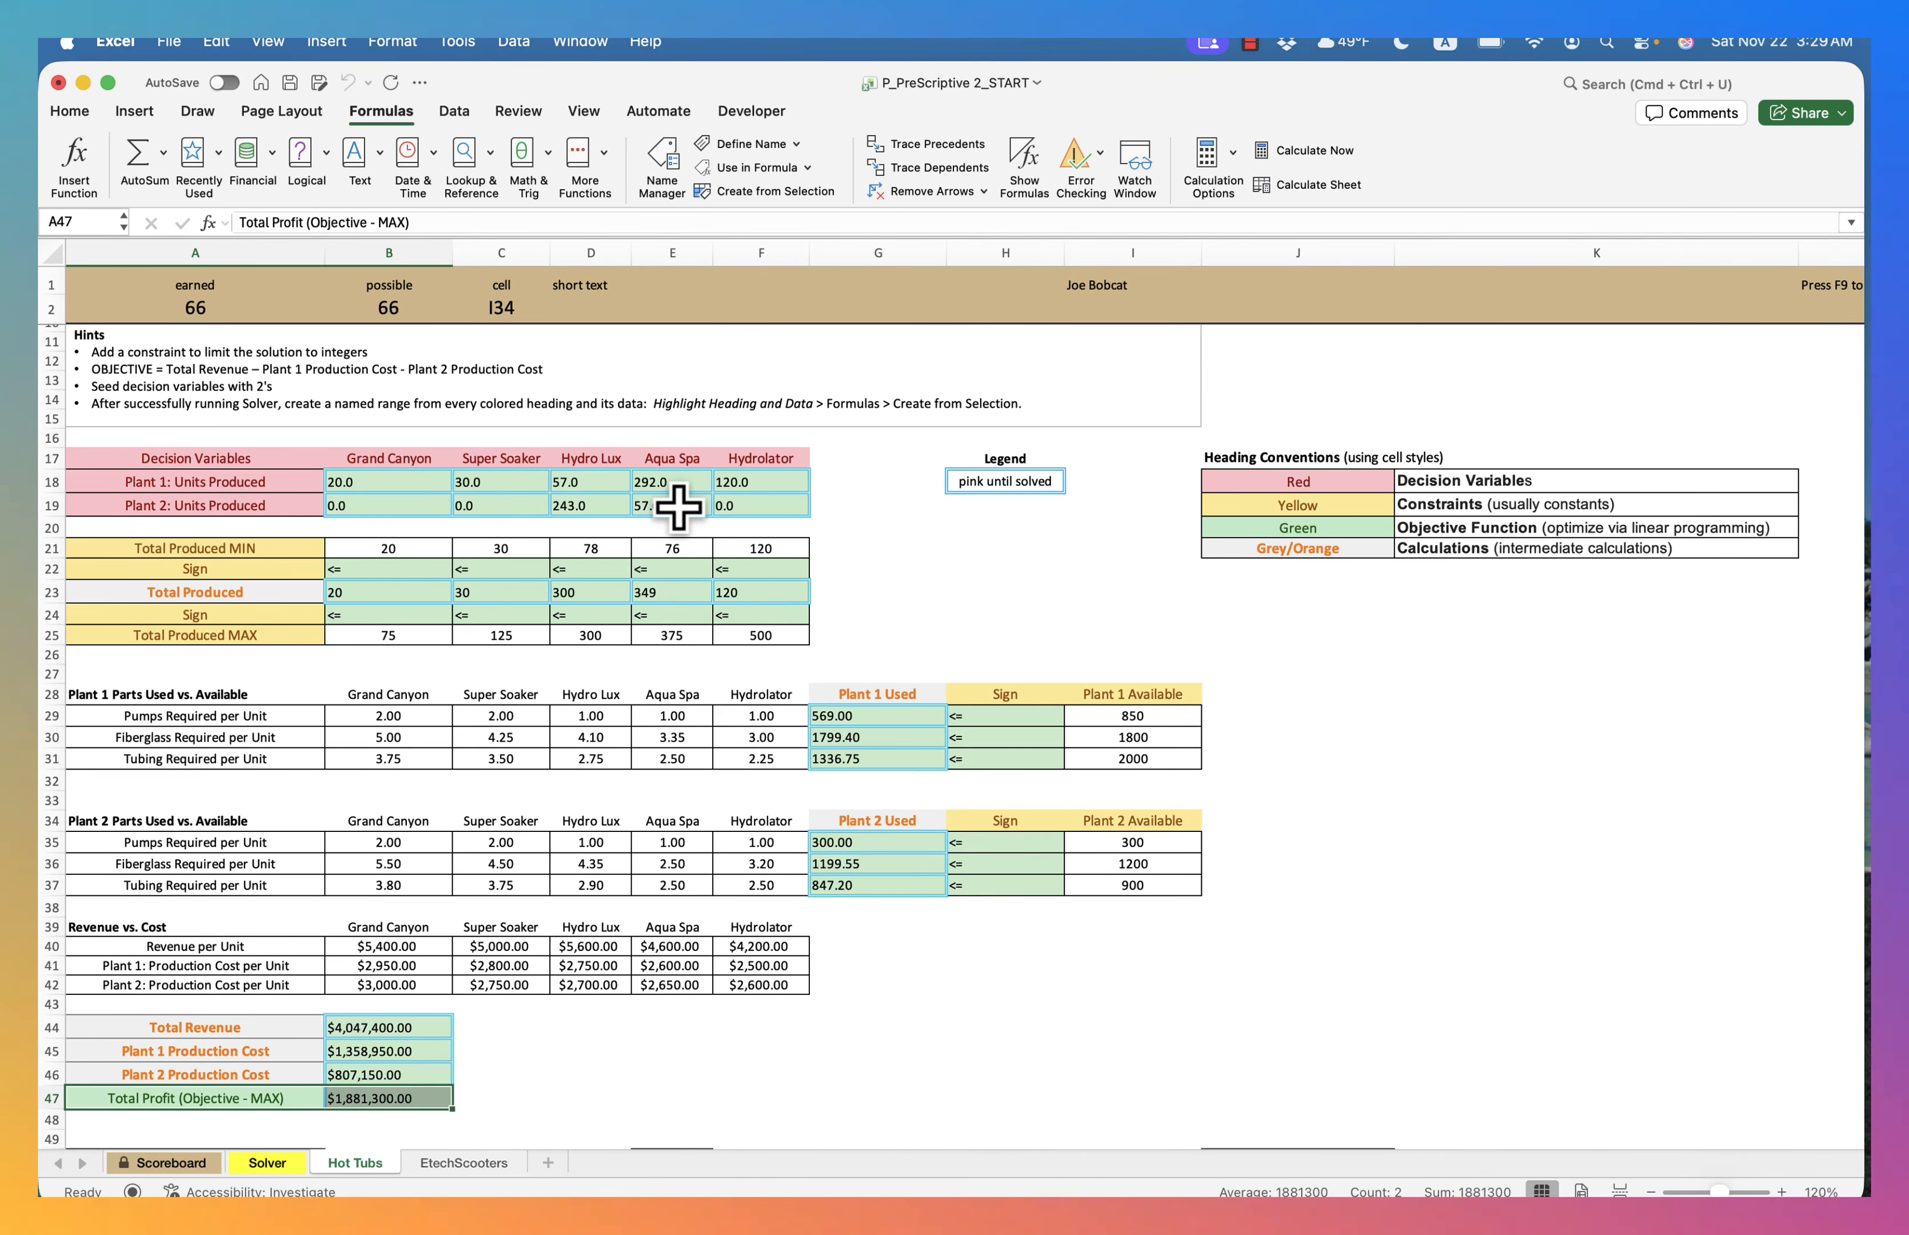
pyautogui.click(817, 192)
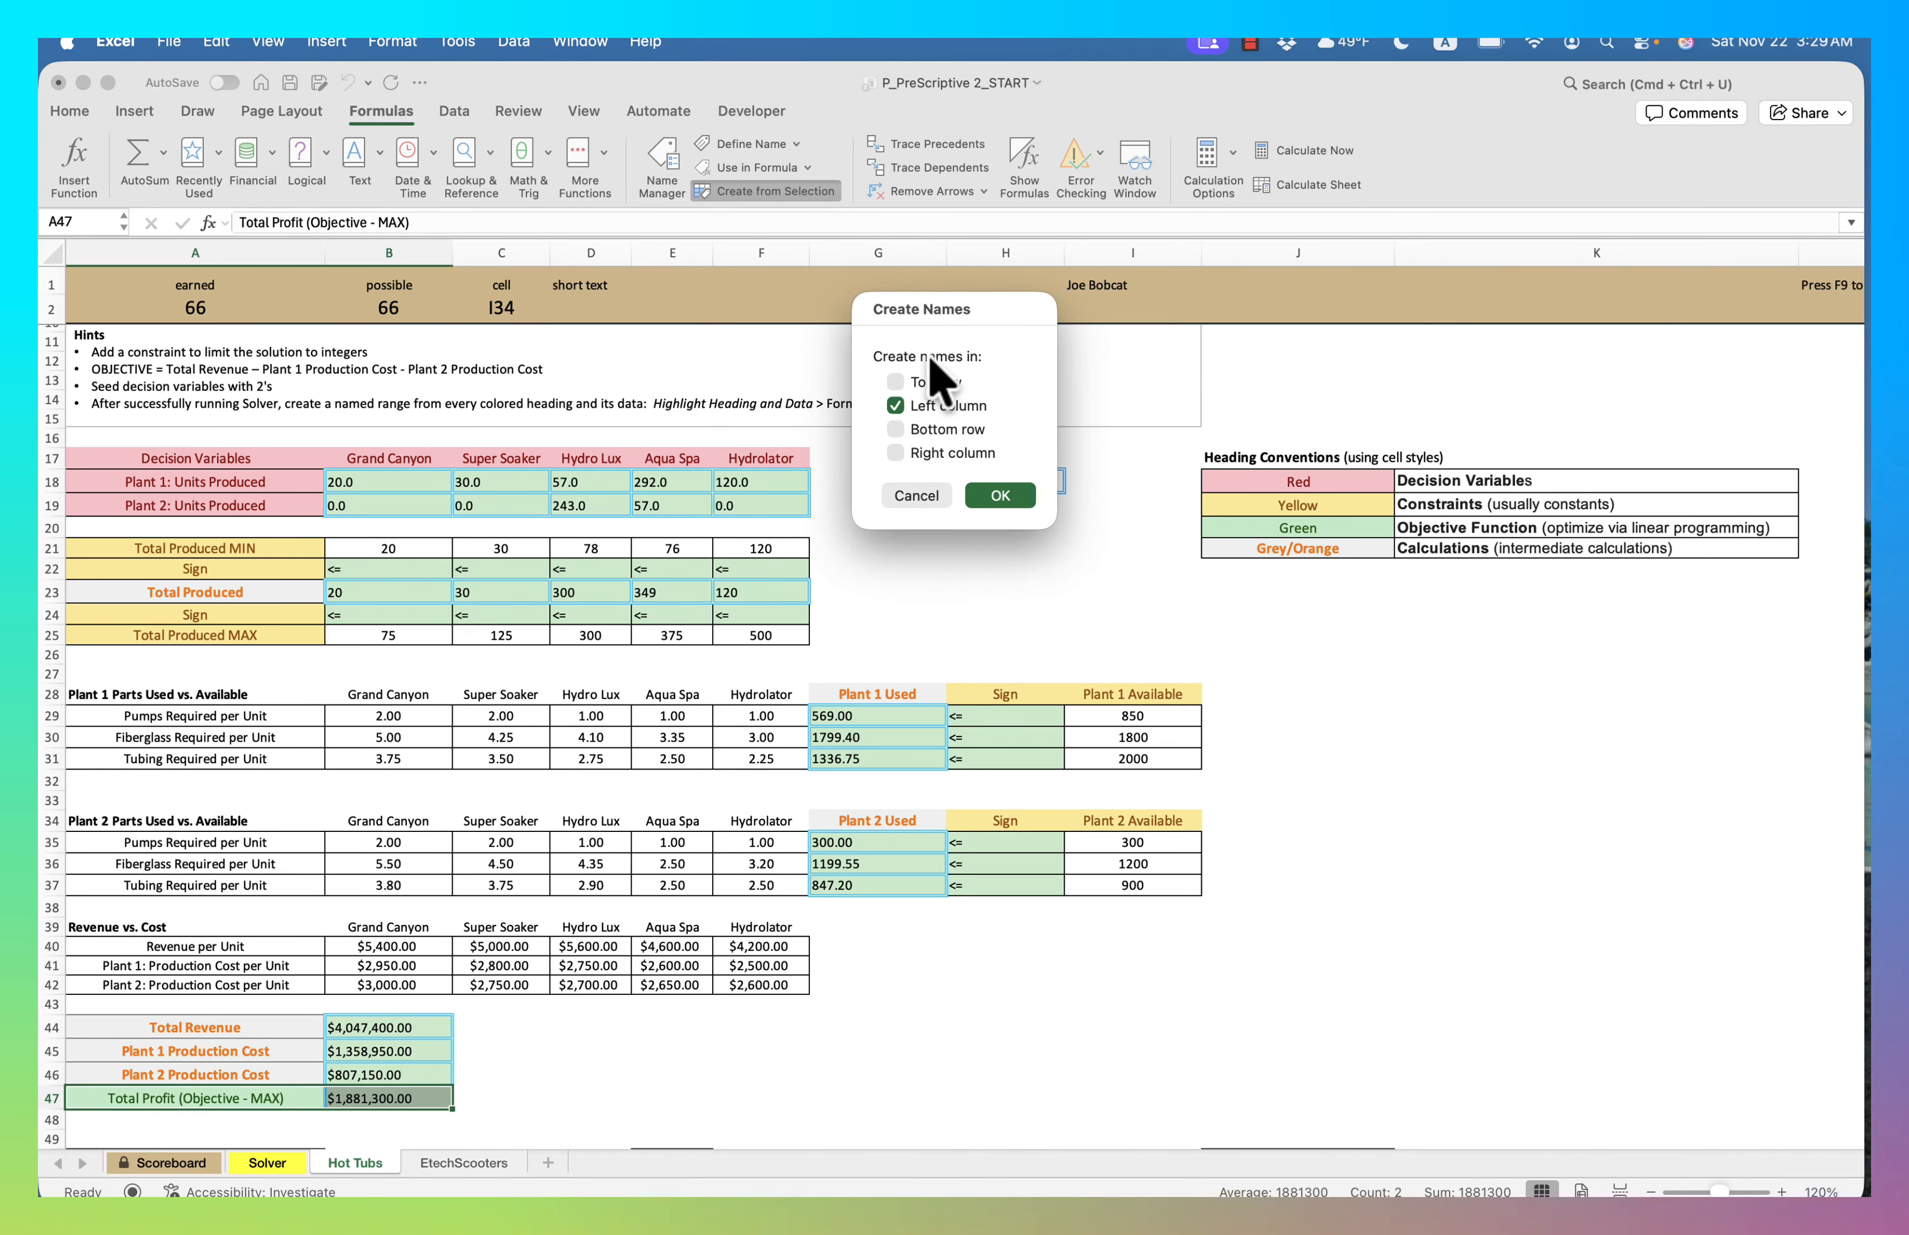
pyautogui.click(999, 496)
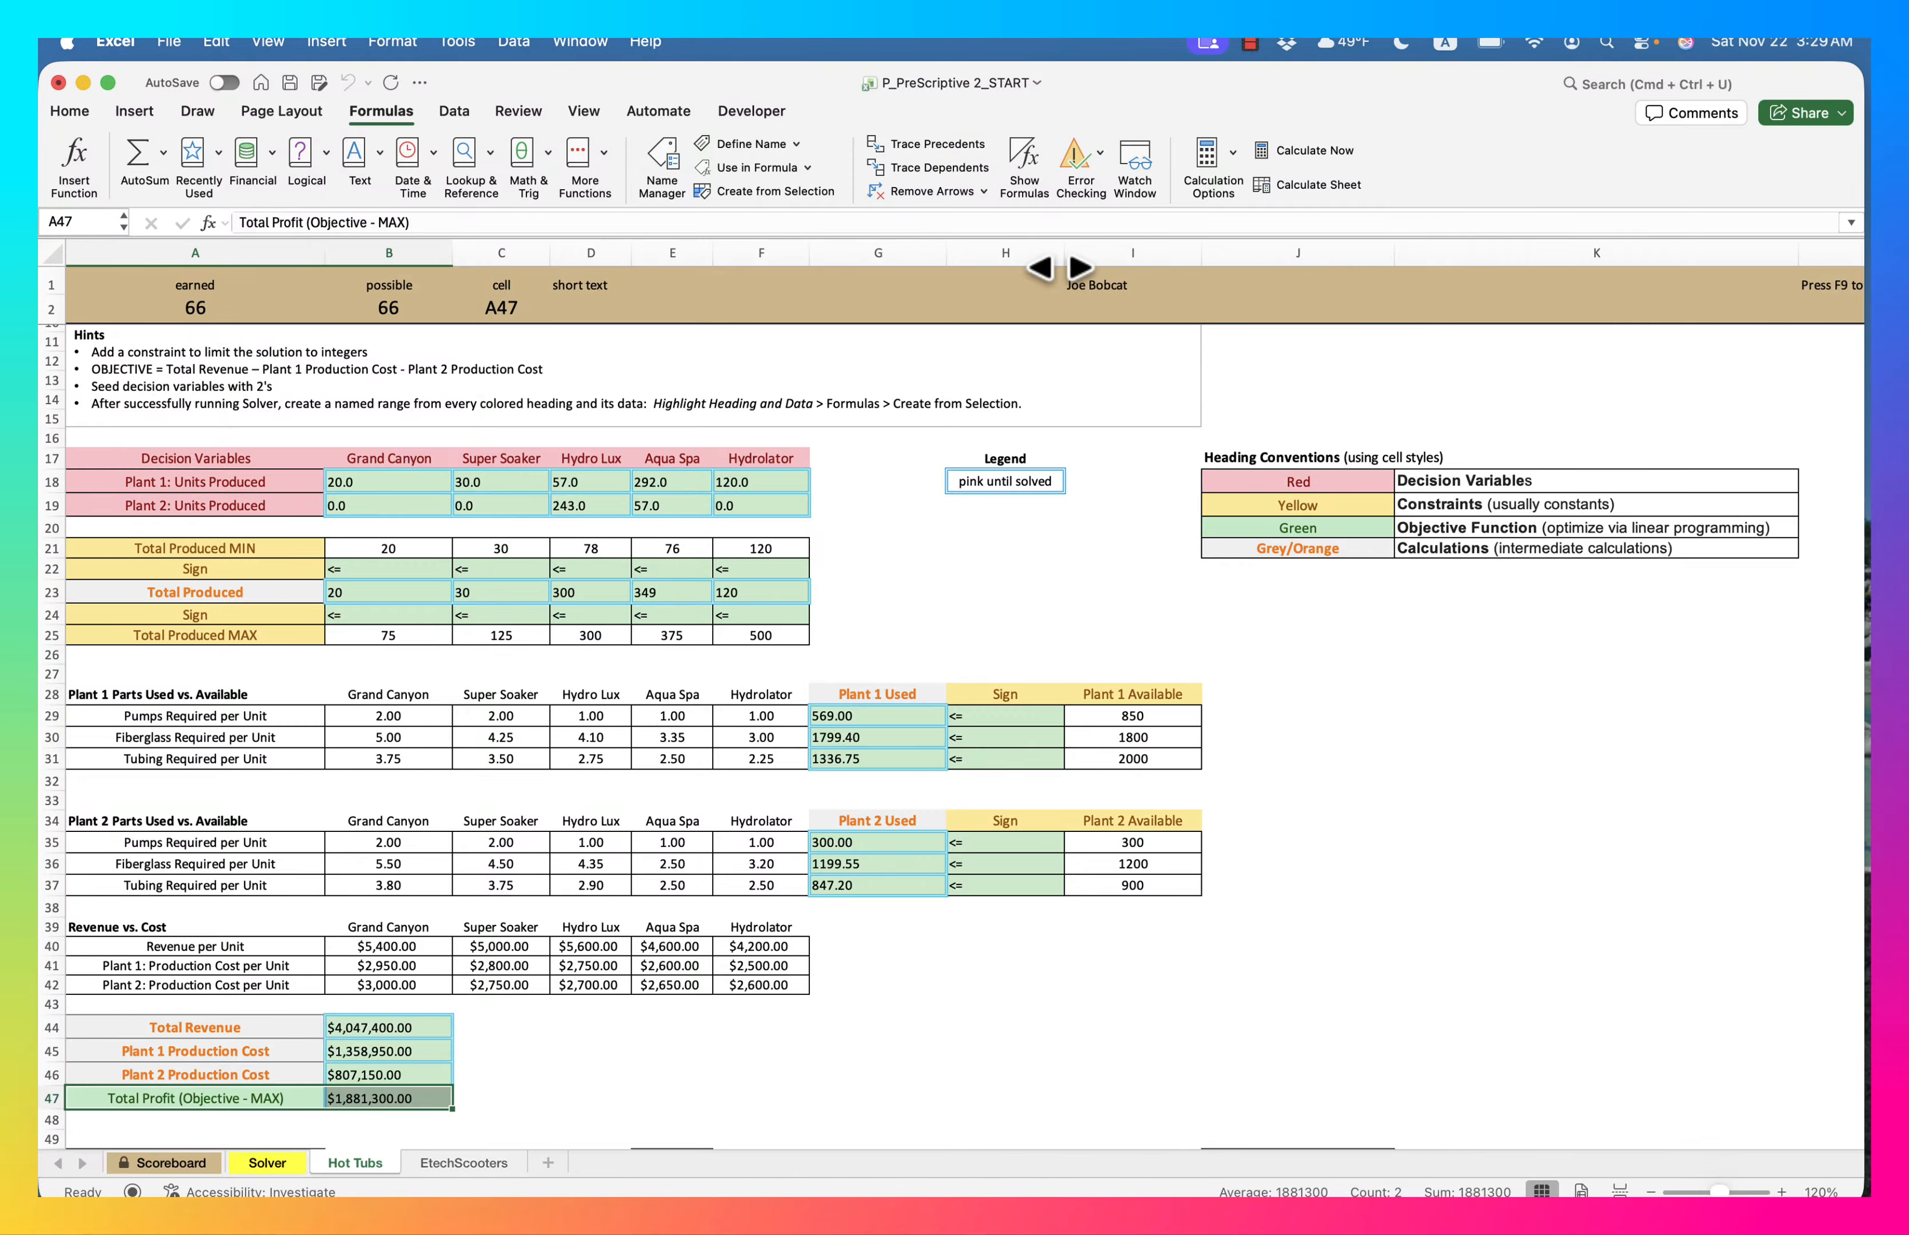
# Review the objective and constraints in the Solver parameters, and close them without solving
pyautogui.click(452, 111)
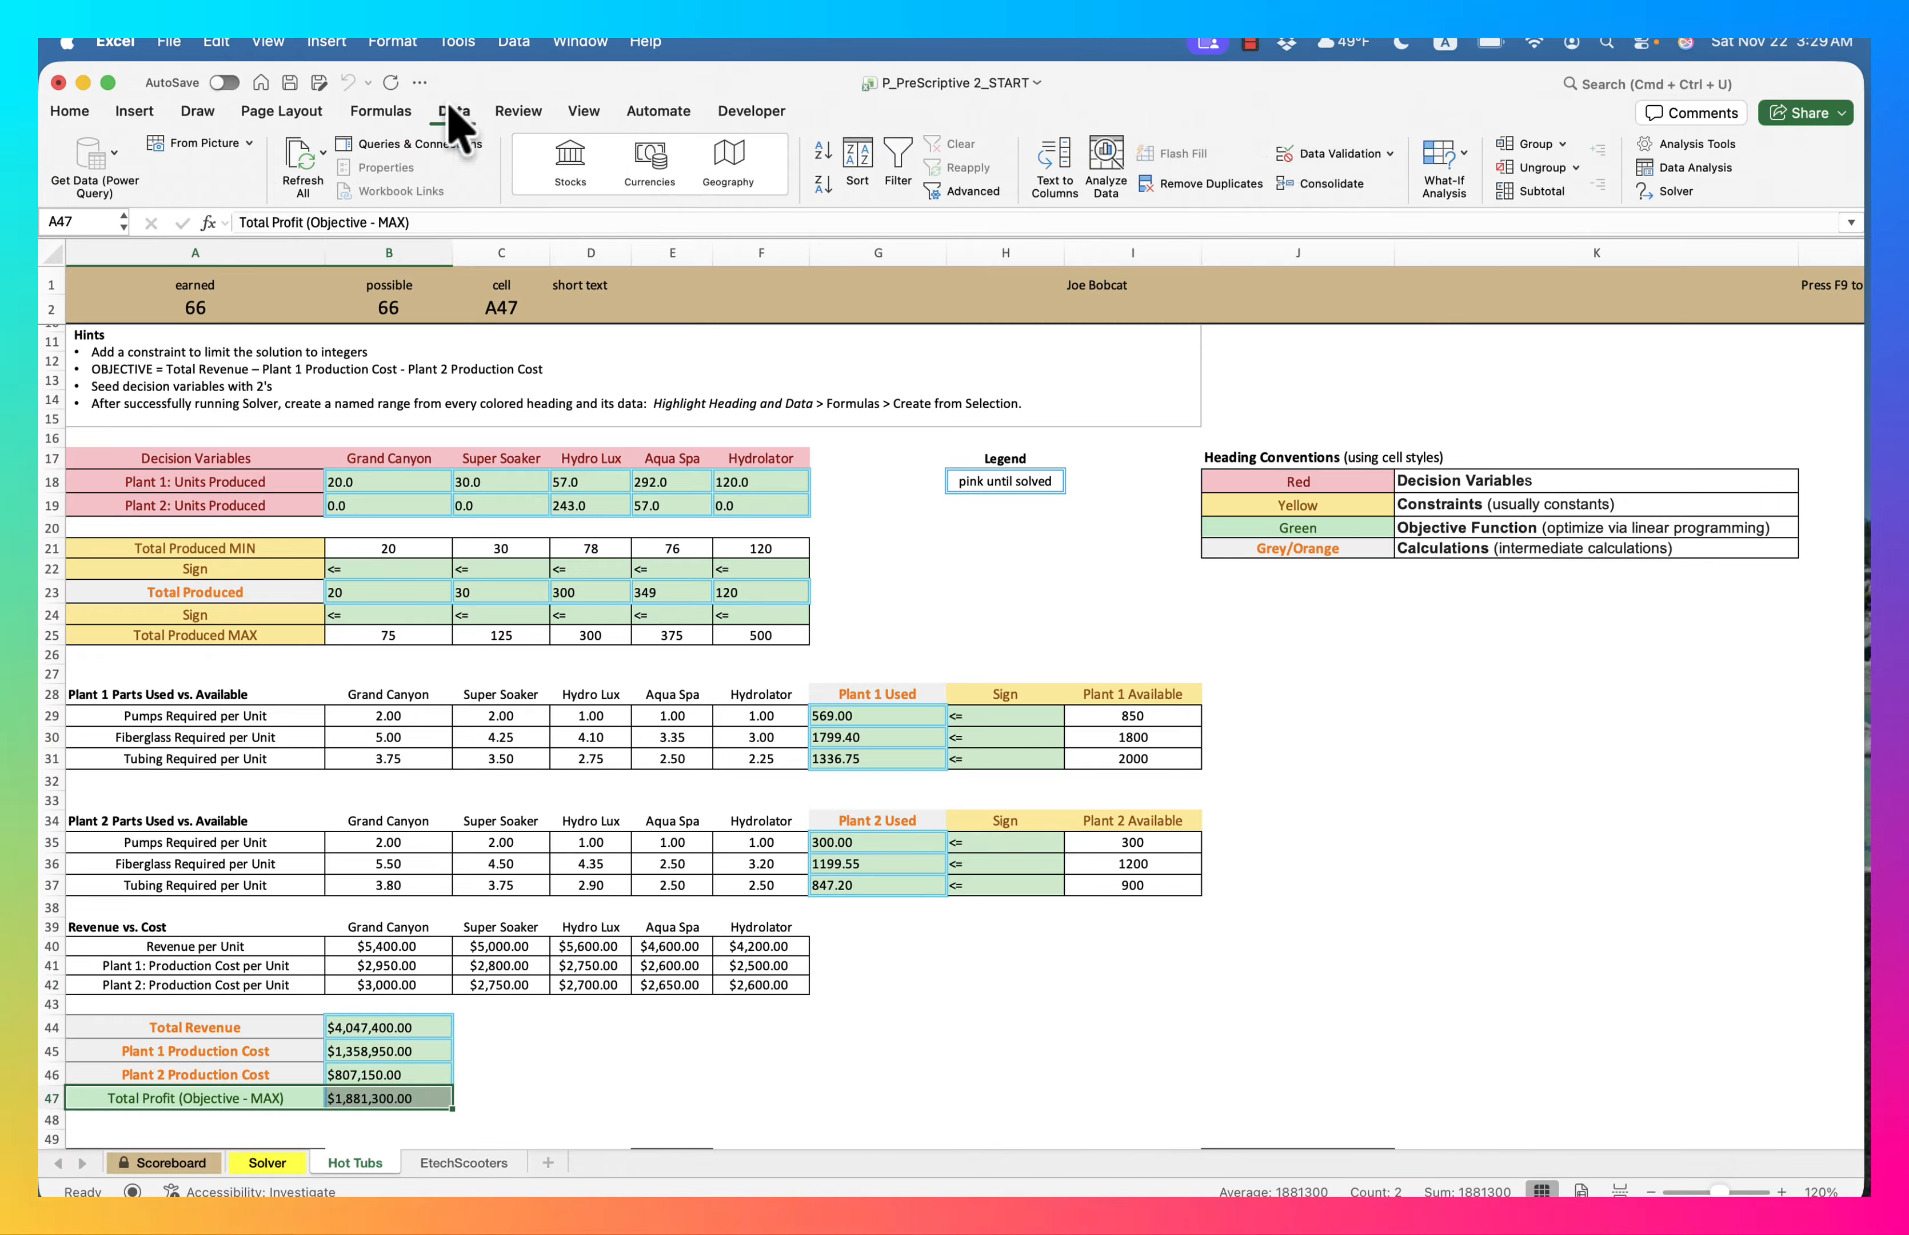
pyautogui.click(1668, 193)
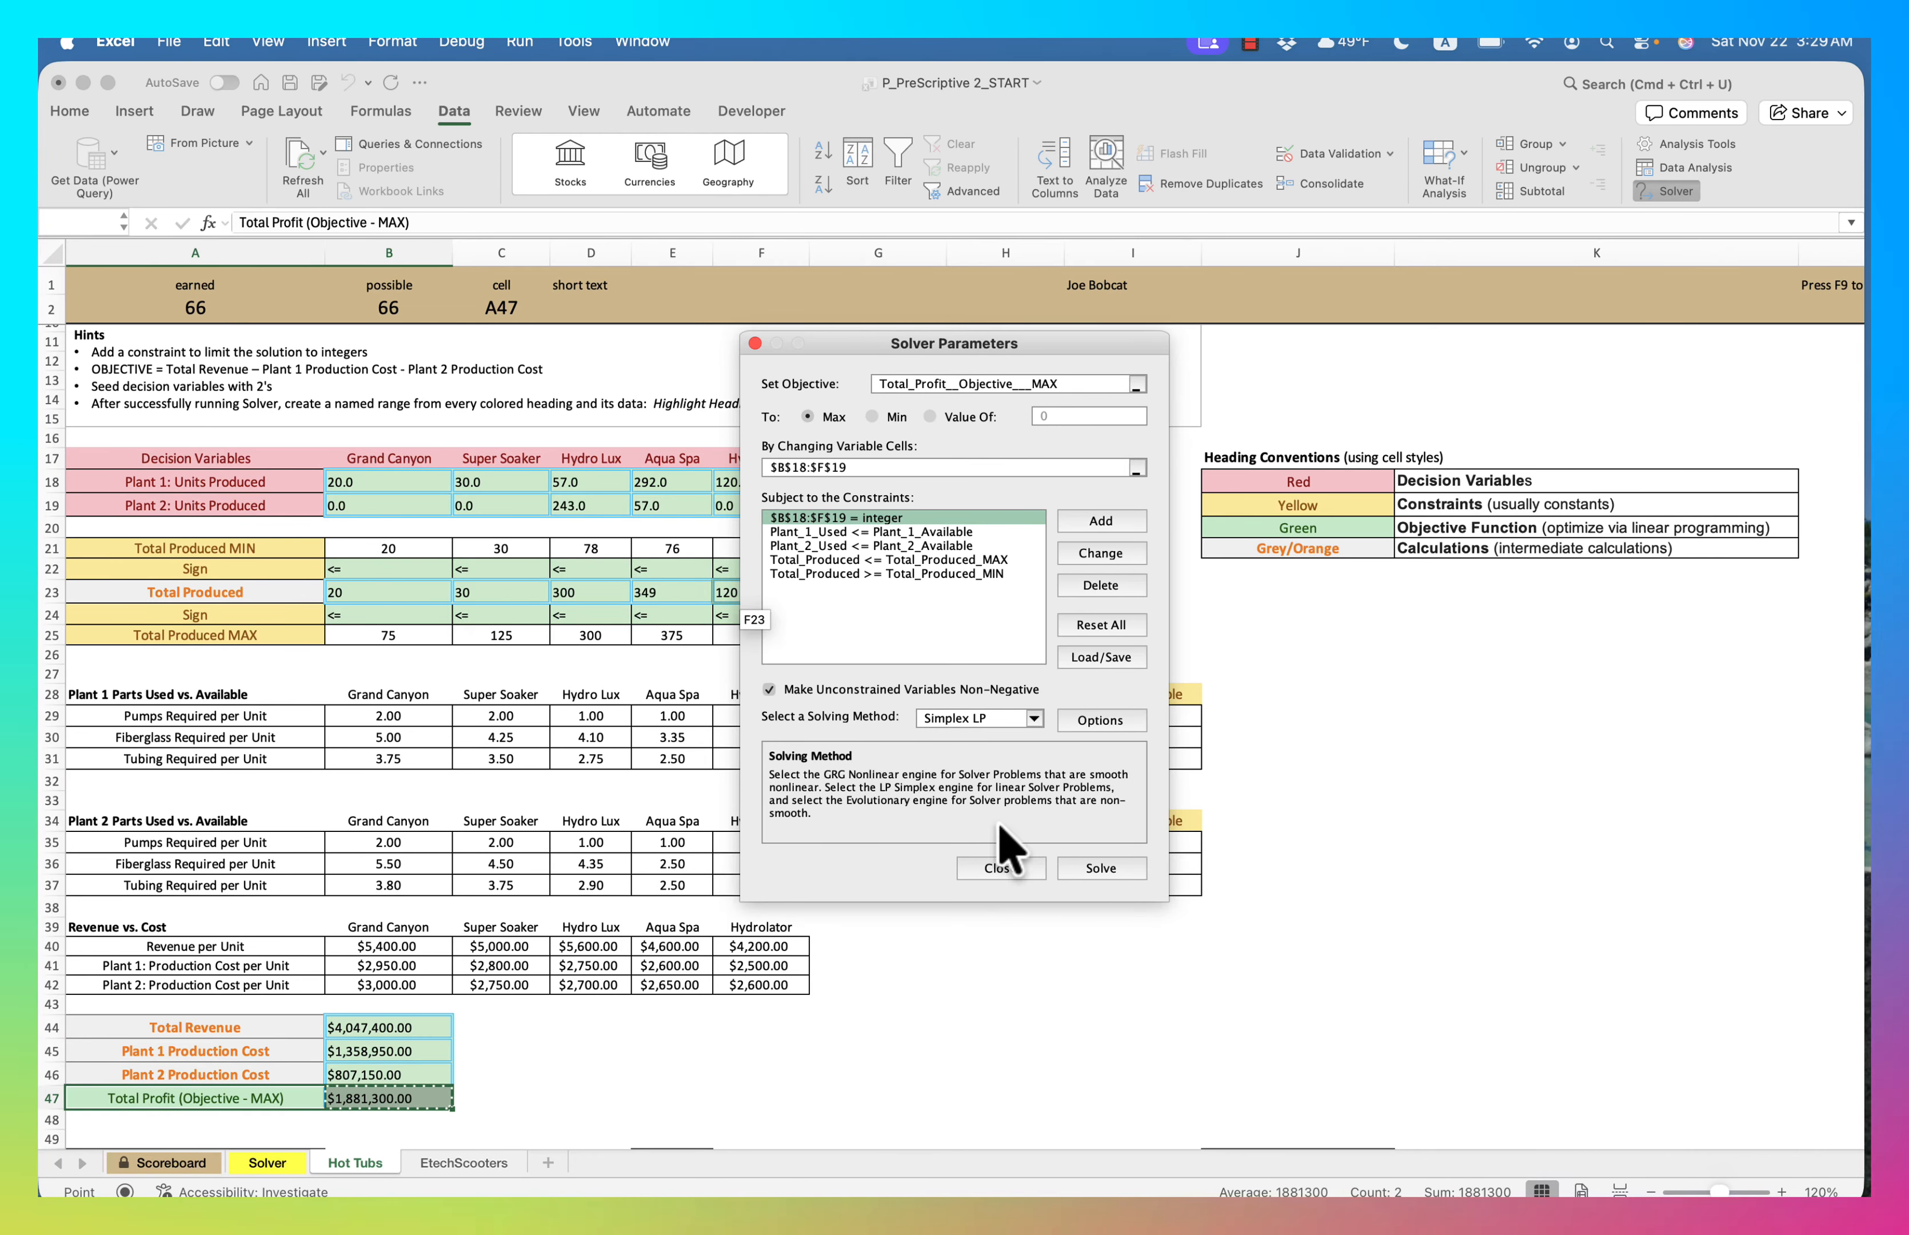
pyautogui.click(1001, 868)
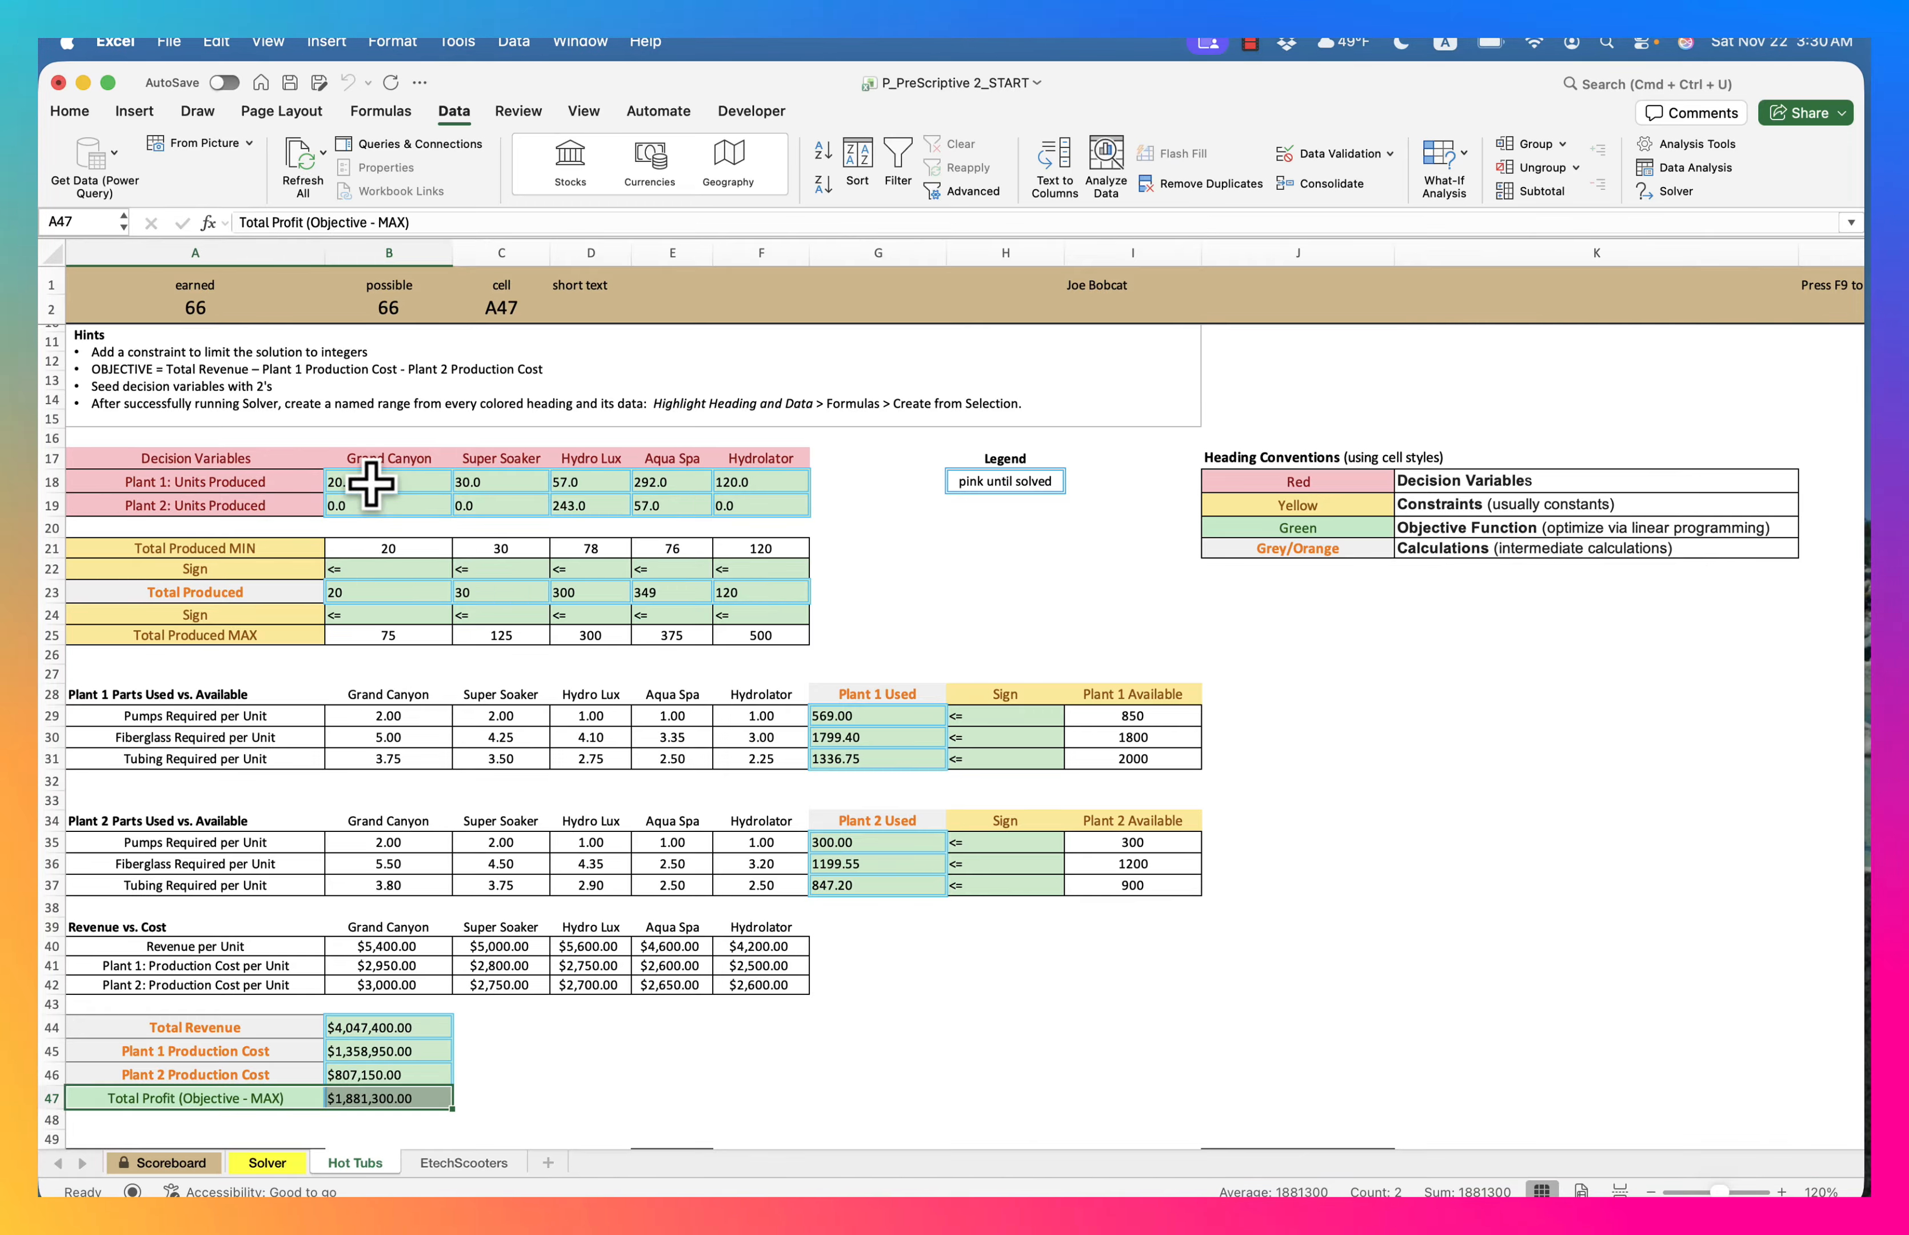
# Name the decision variable cells B18:F19 AllUnitsProduced, widen the name field, and reselect the range to check its name
pyautogui.moveTo(375, 479); pyautogui.dragTo(734, 500)
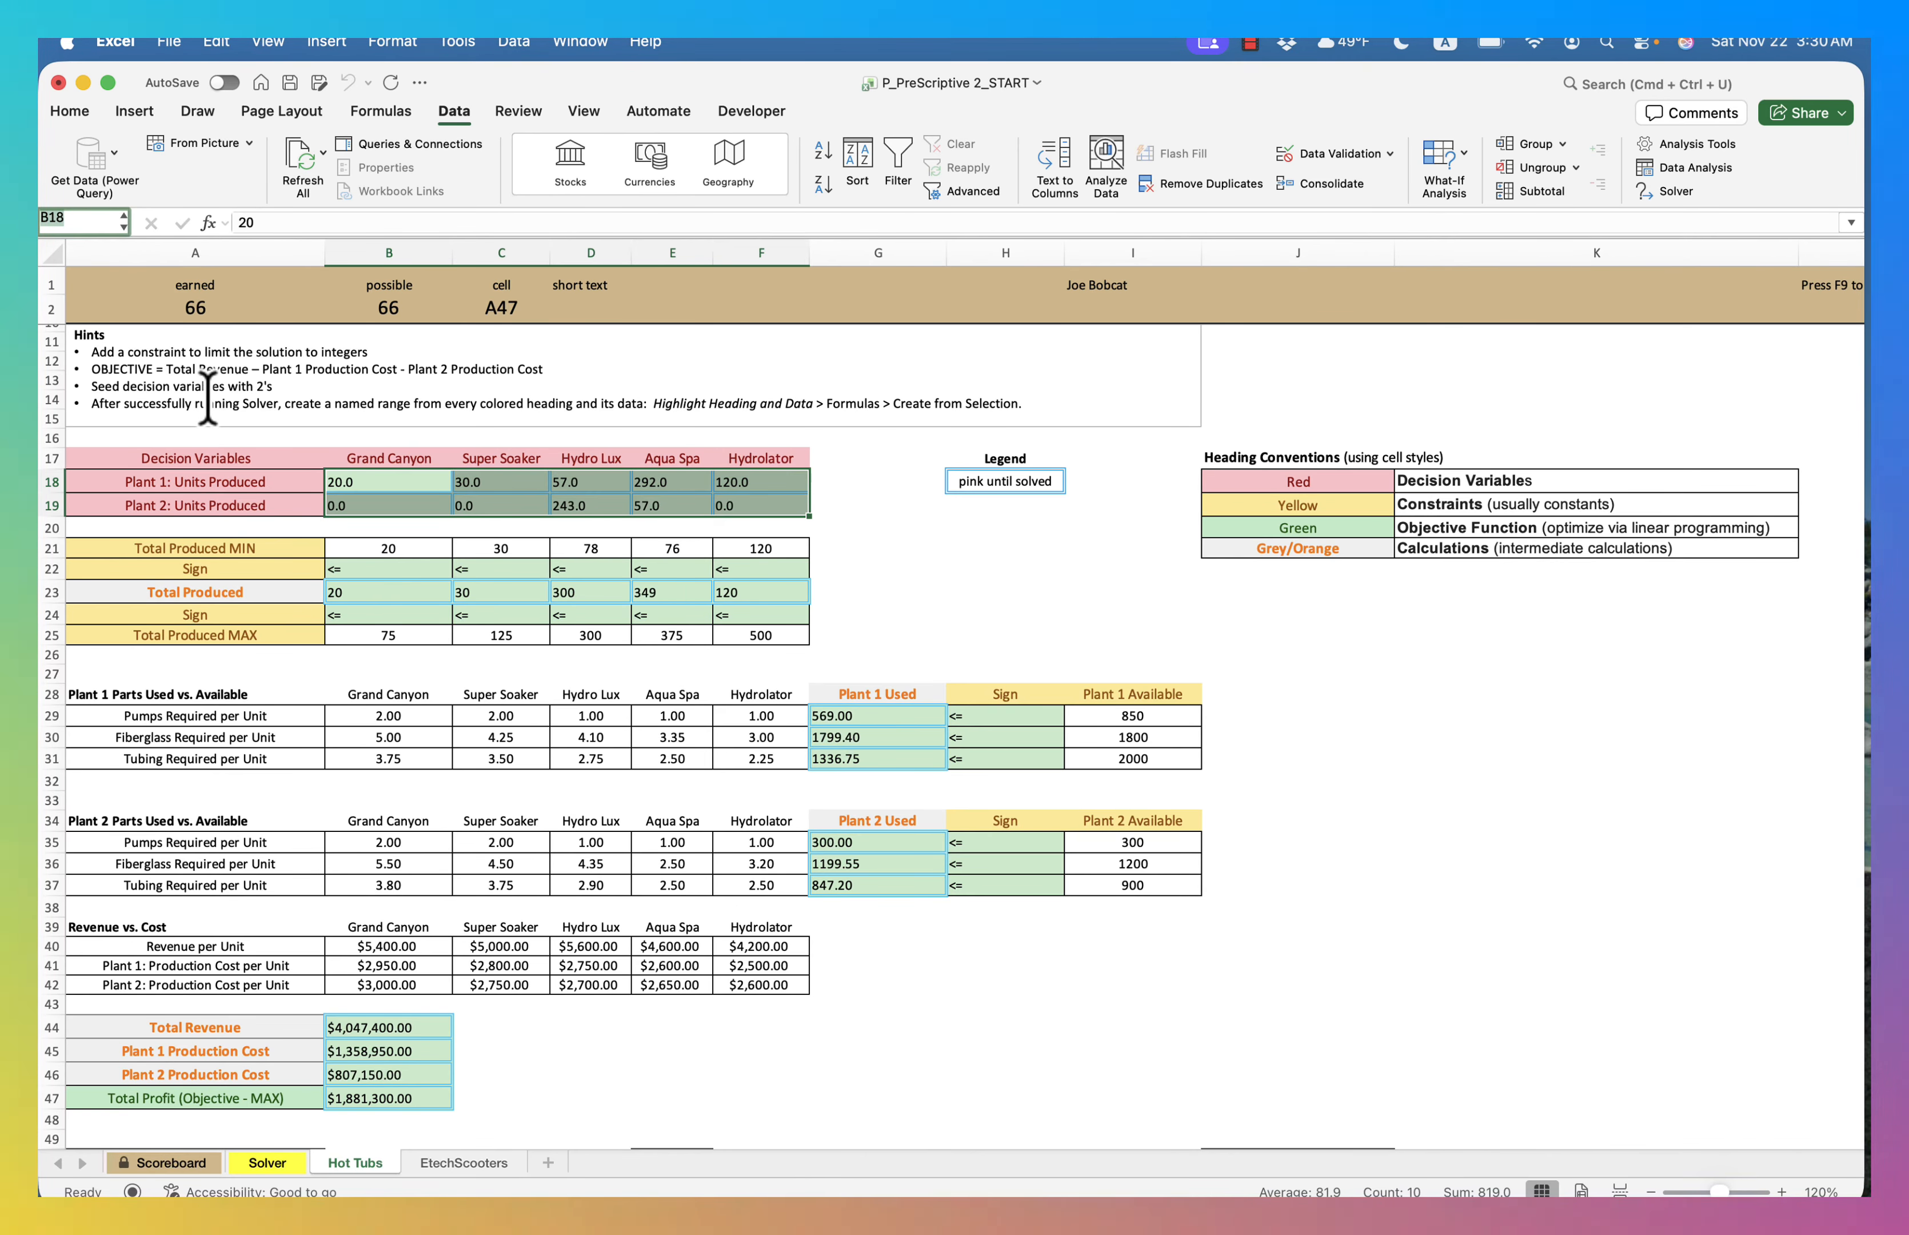
pyautogui.write('A')
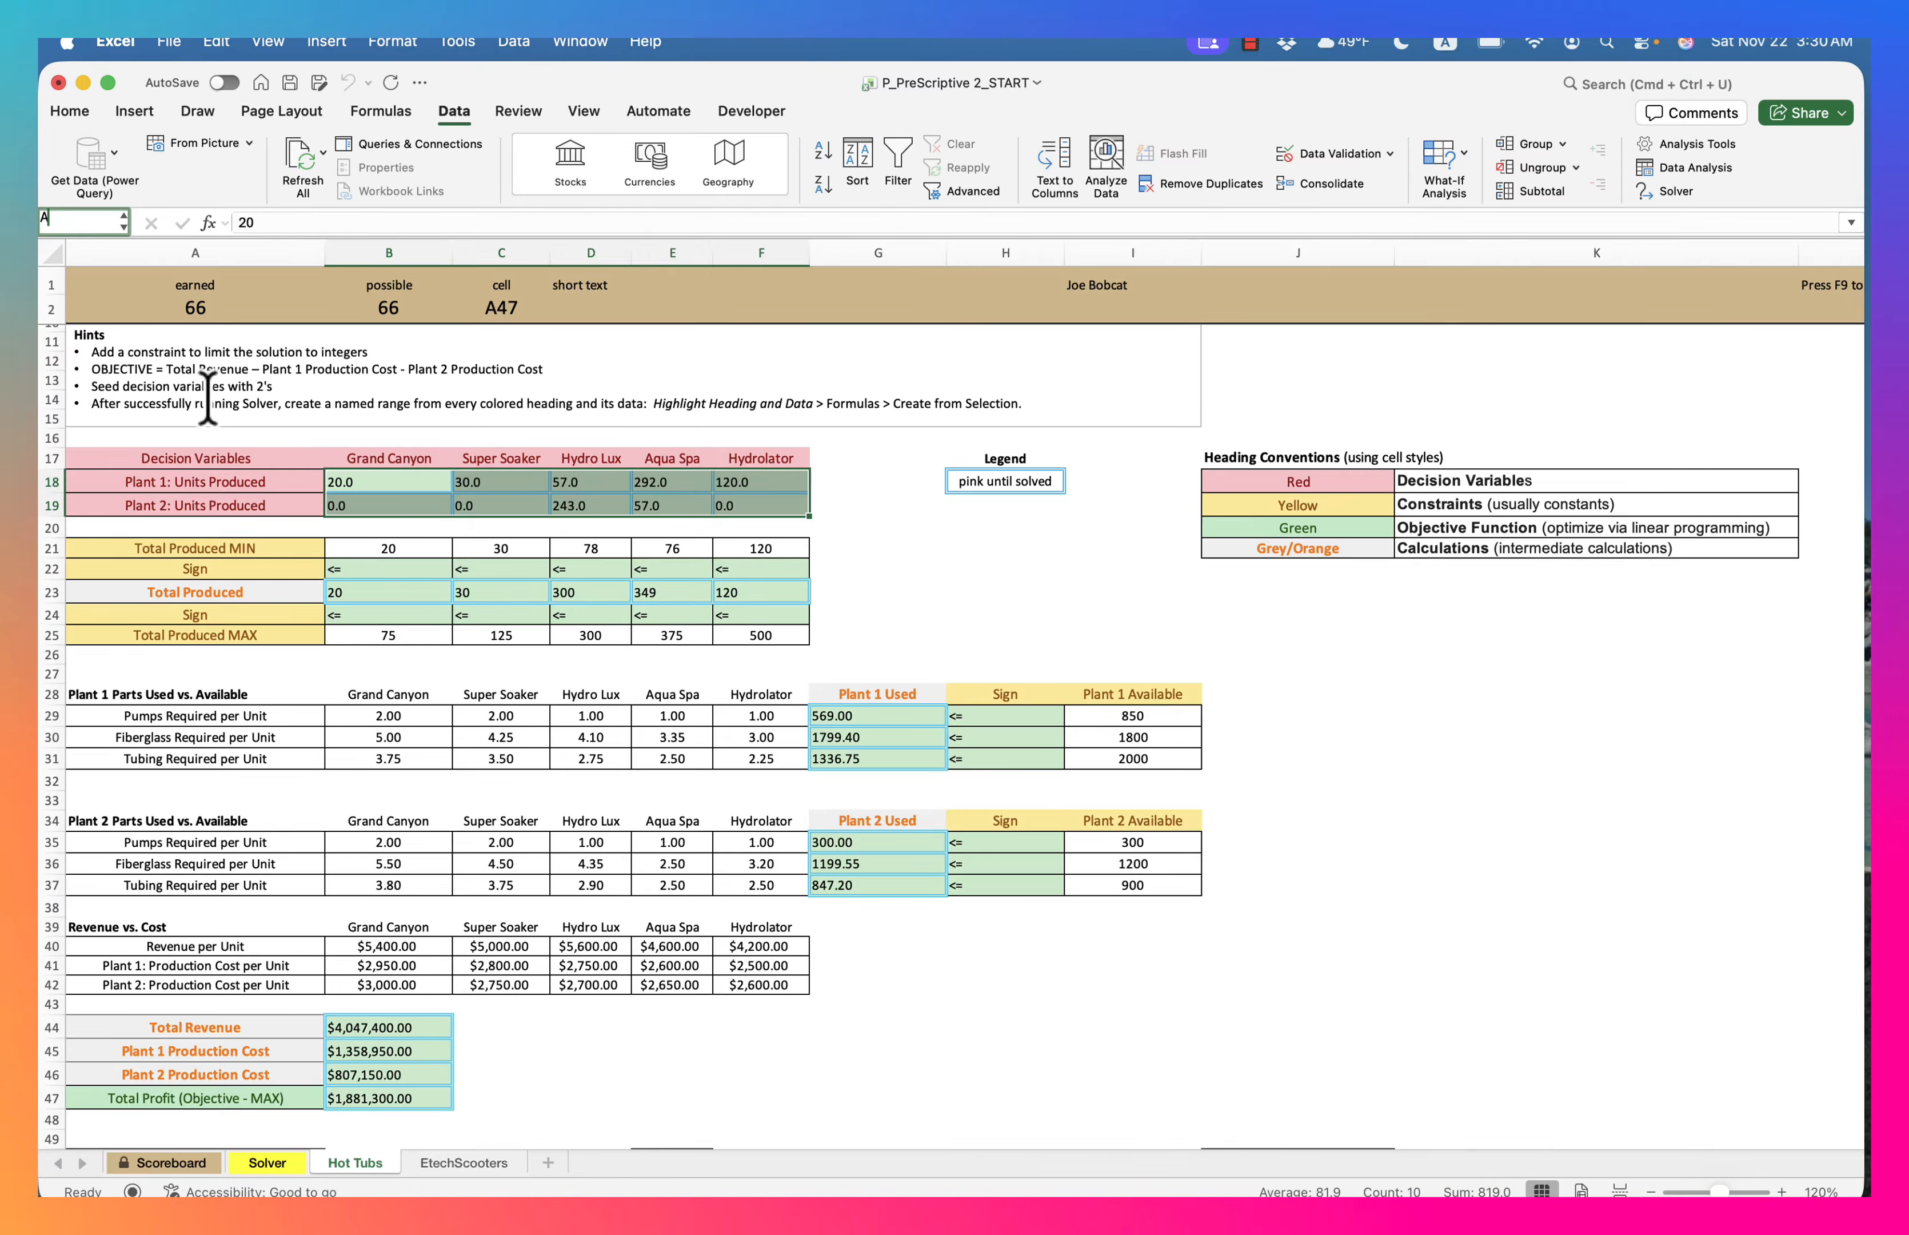
pyautogui.write('ll')
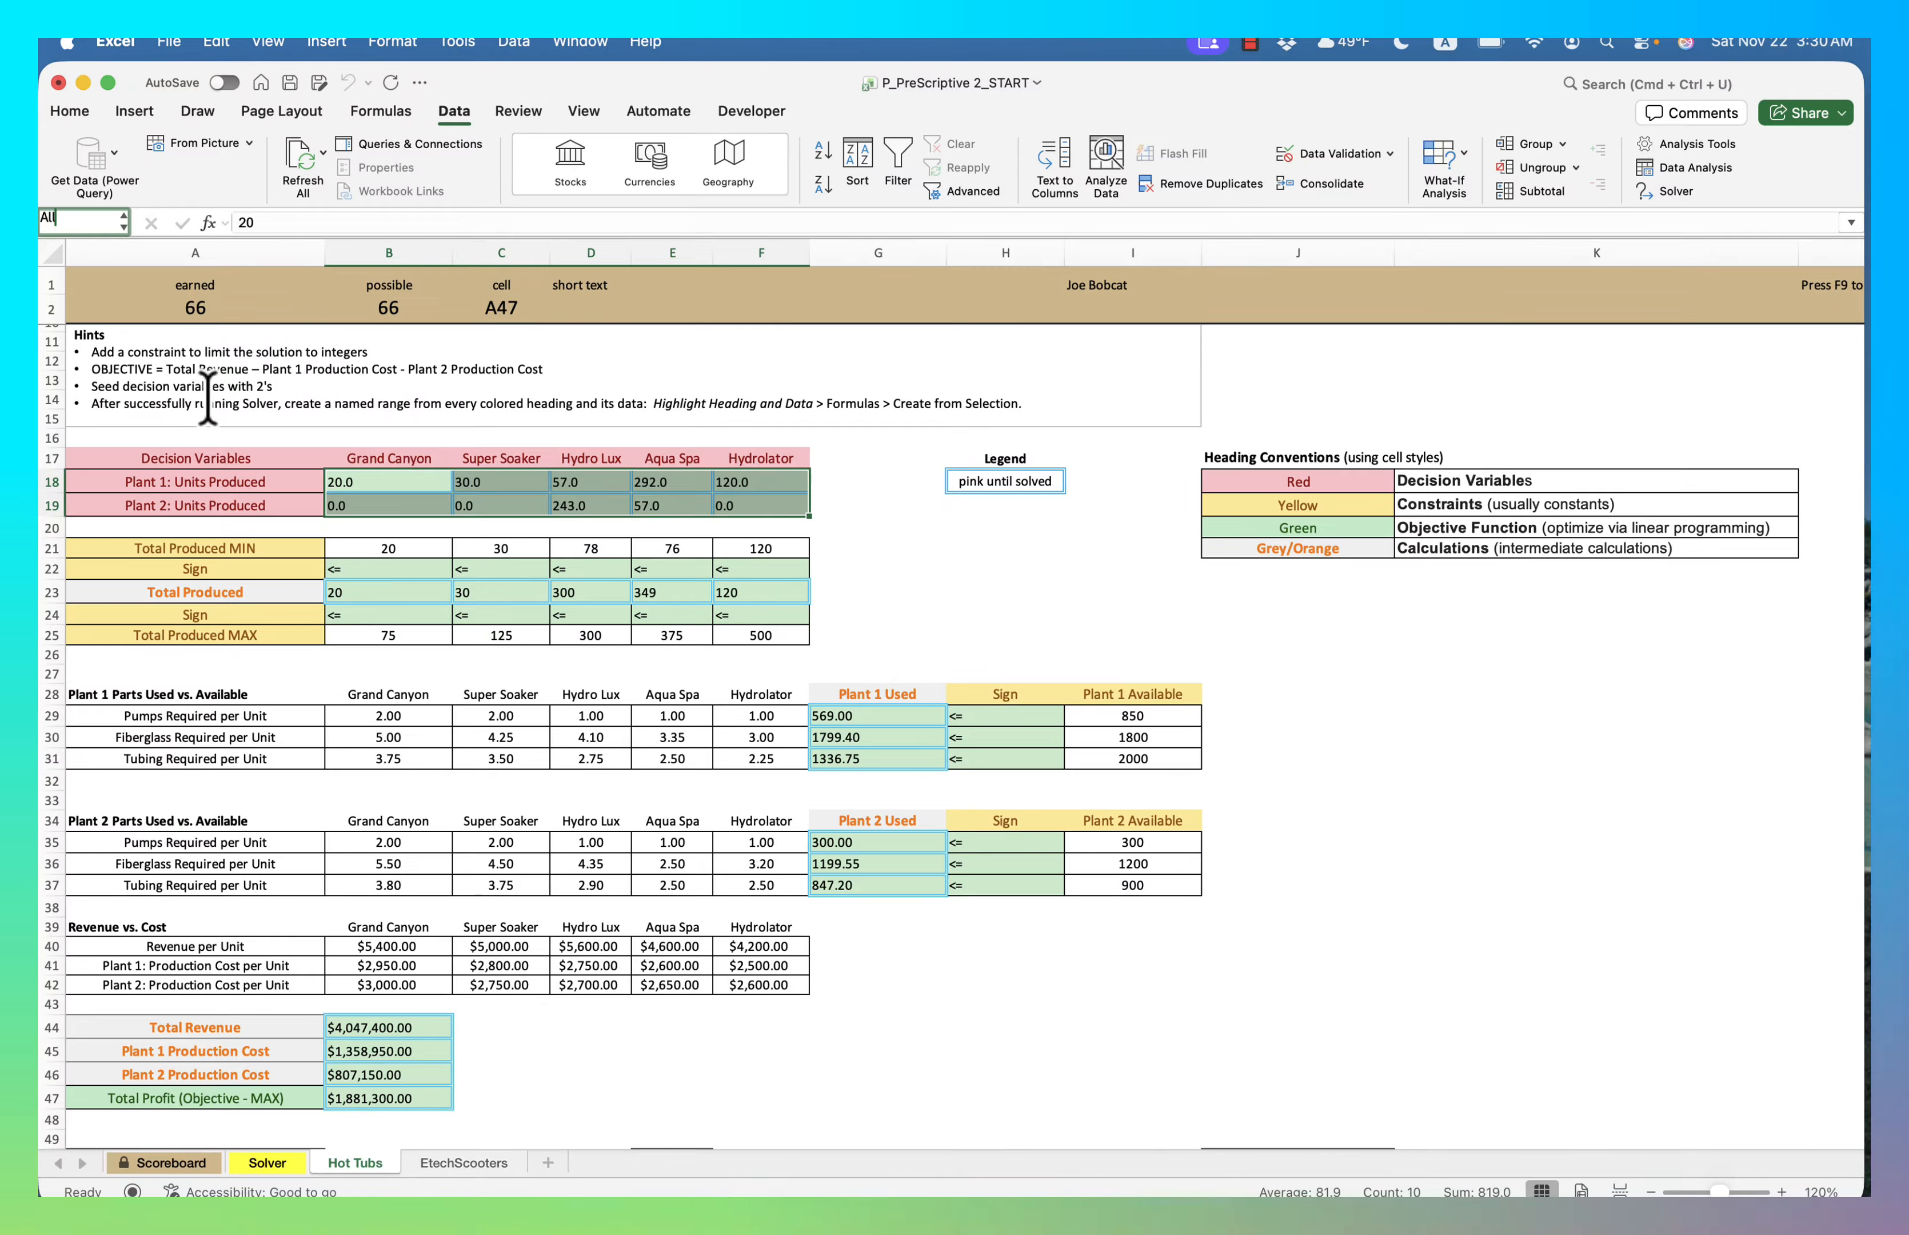
pyautogui.write('Units')
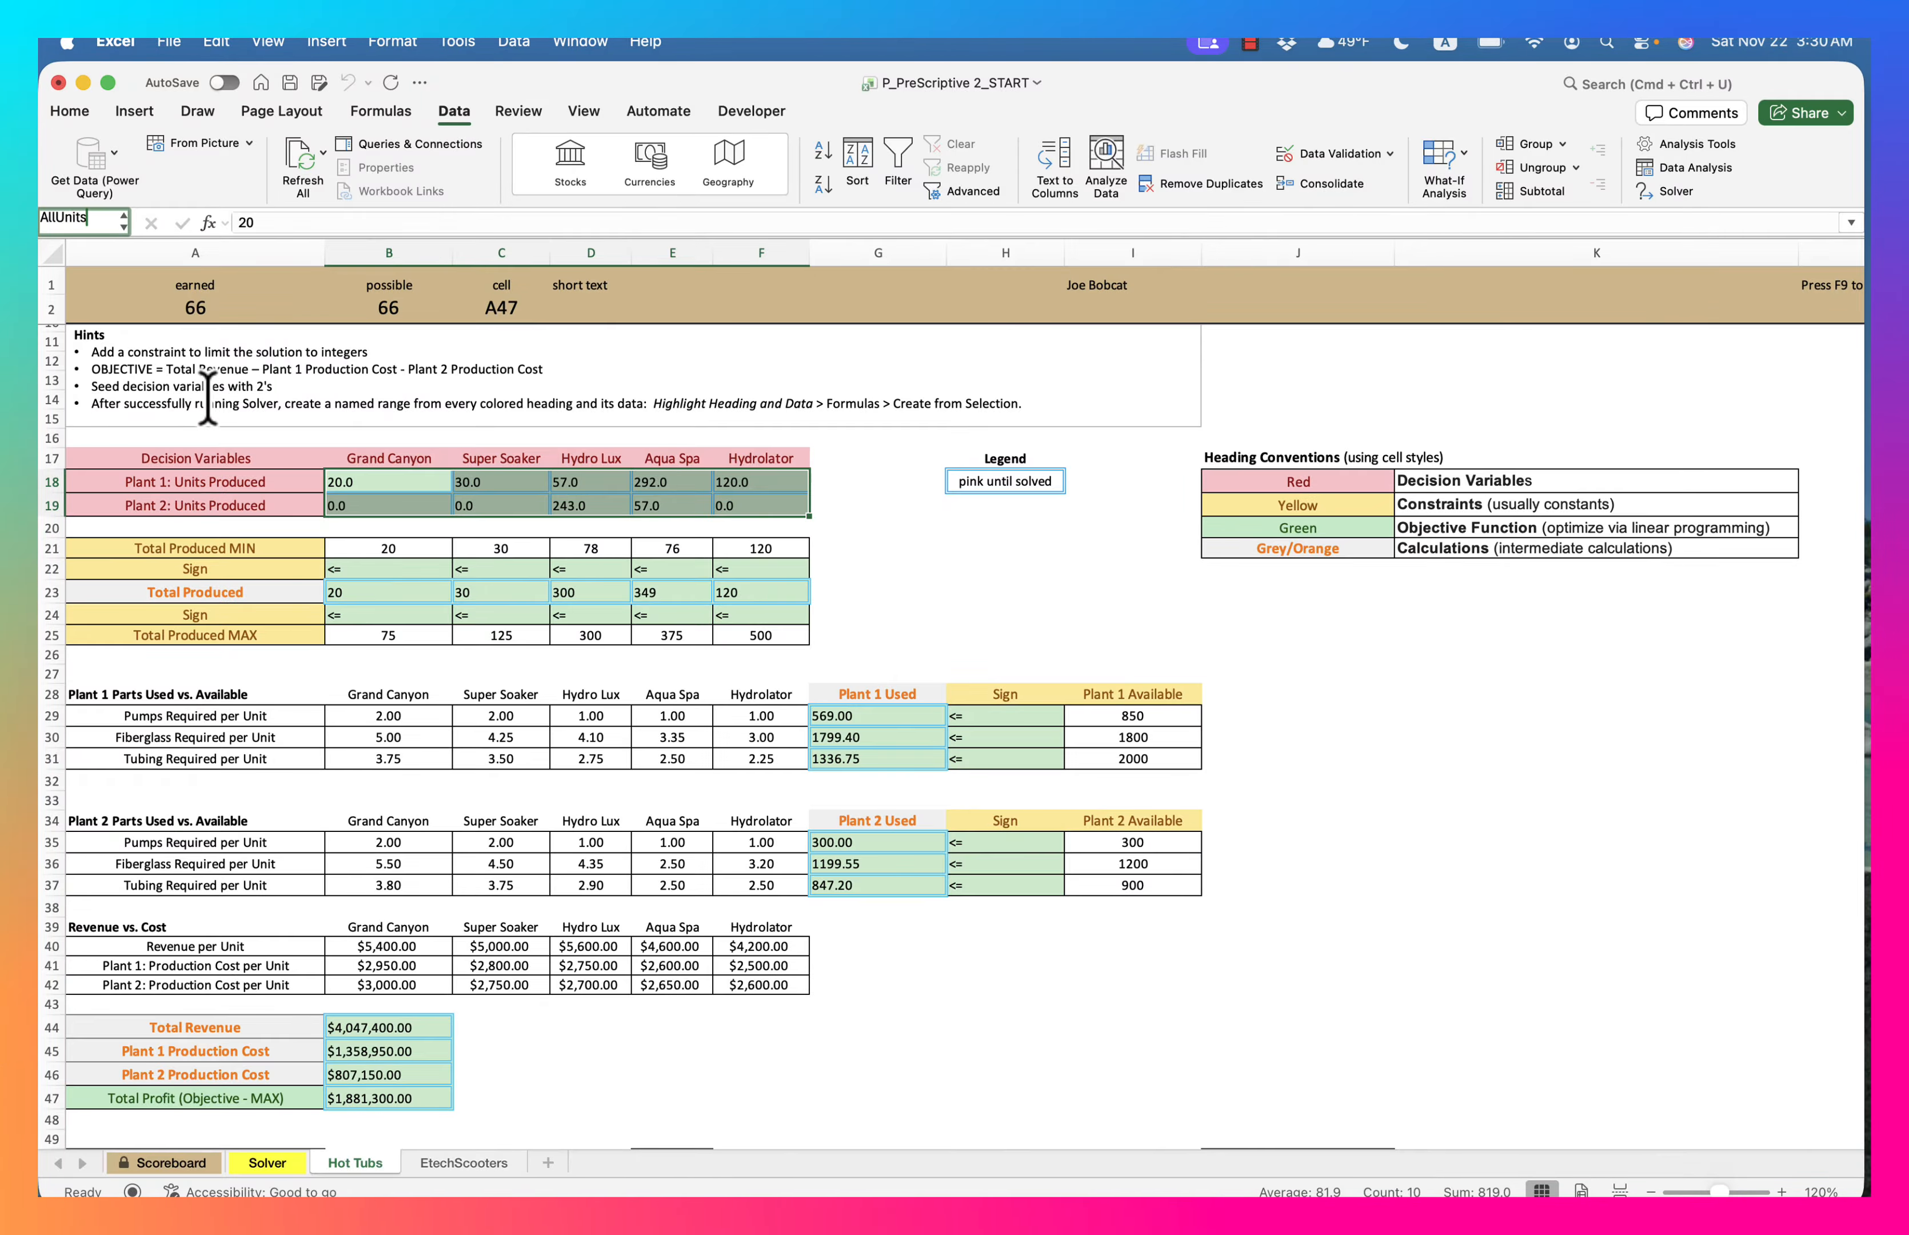
pyautogui.write('P')
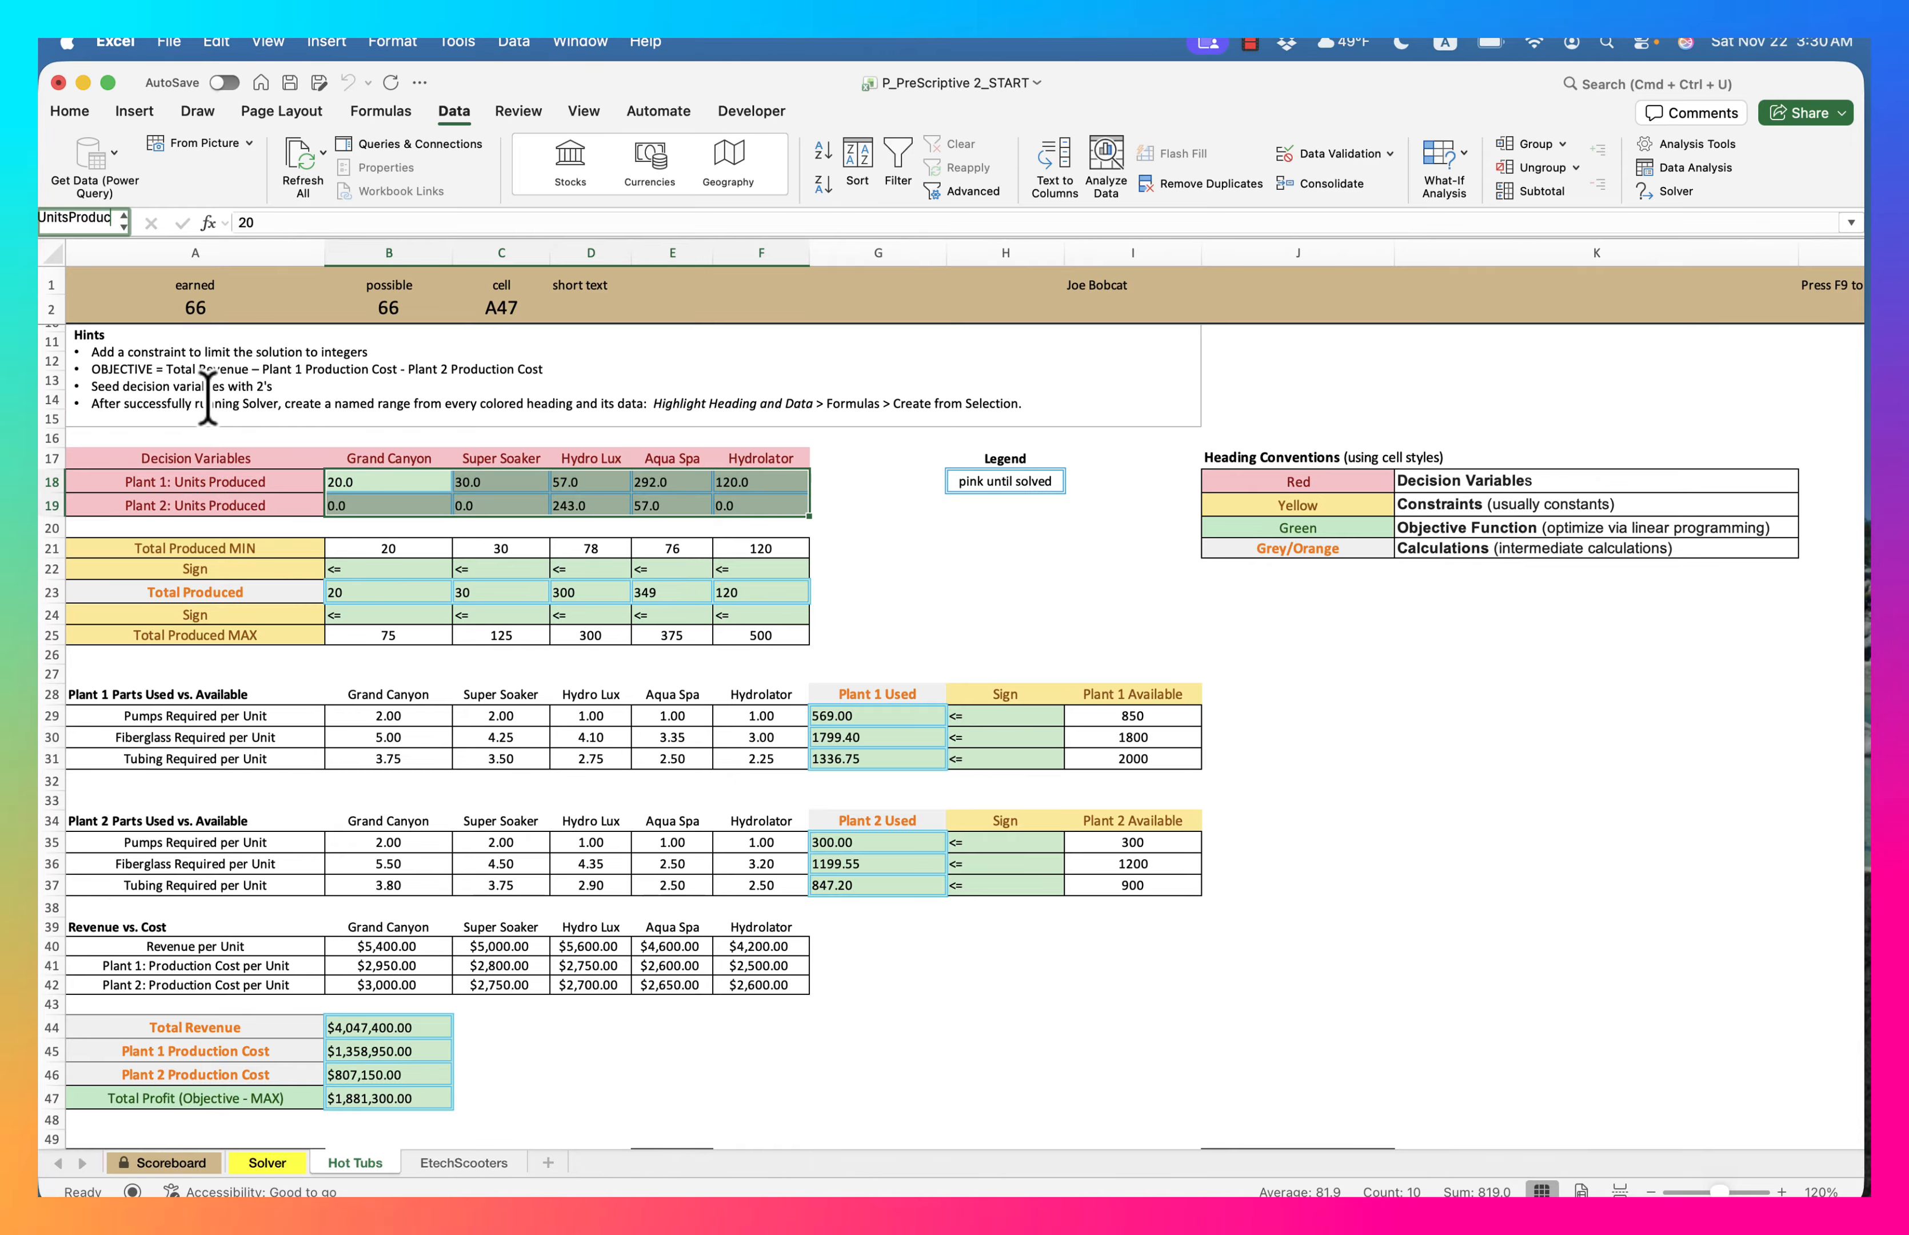
pyautogui.write('roduced')
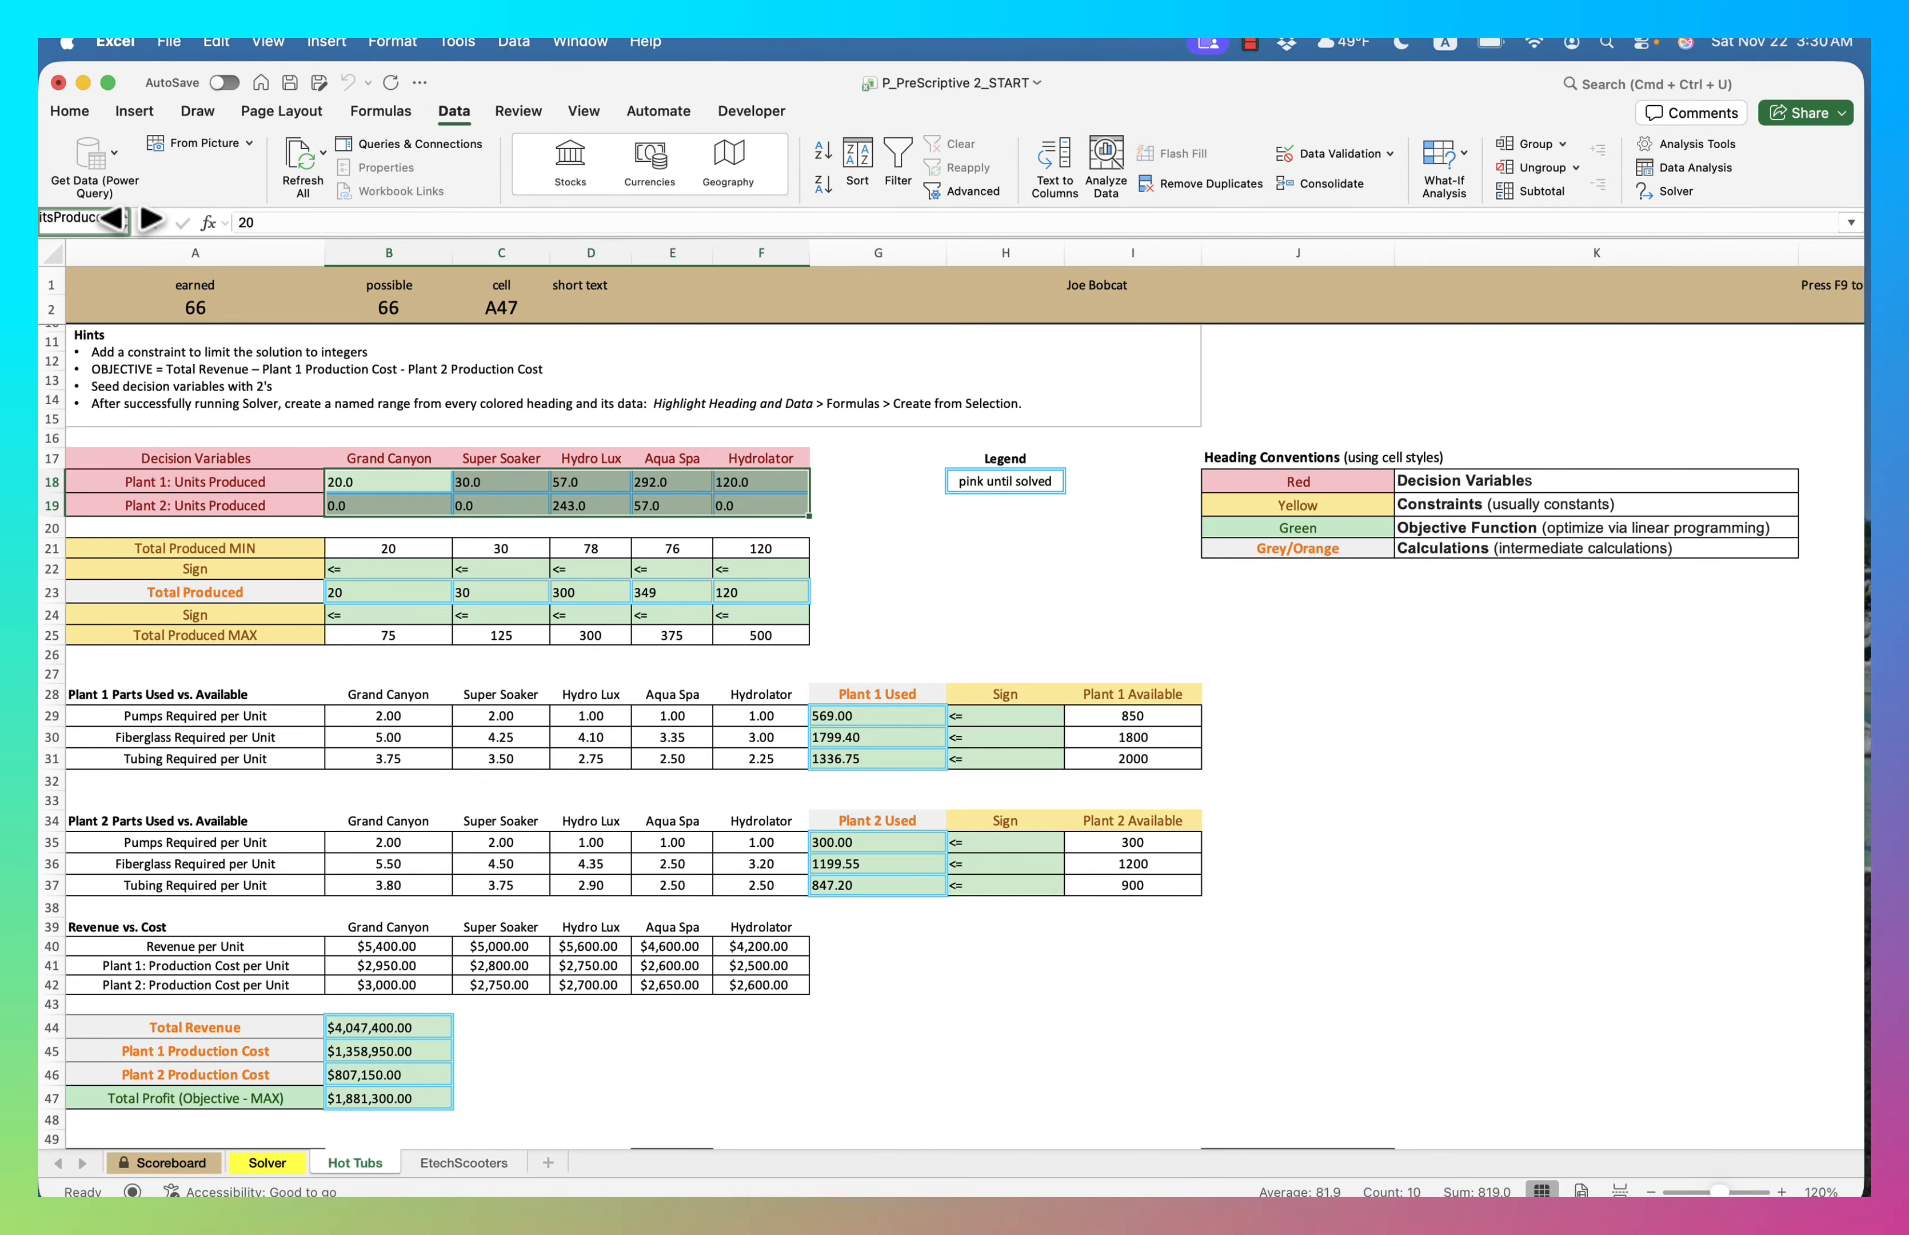
pyautogui.moveTo(129, 219); pyautogui.dragTo(173, 219)
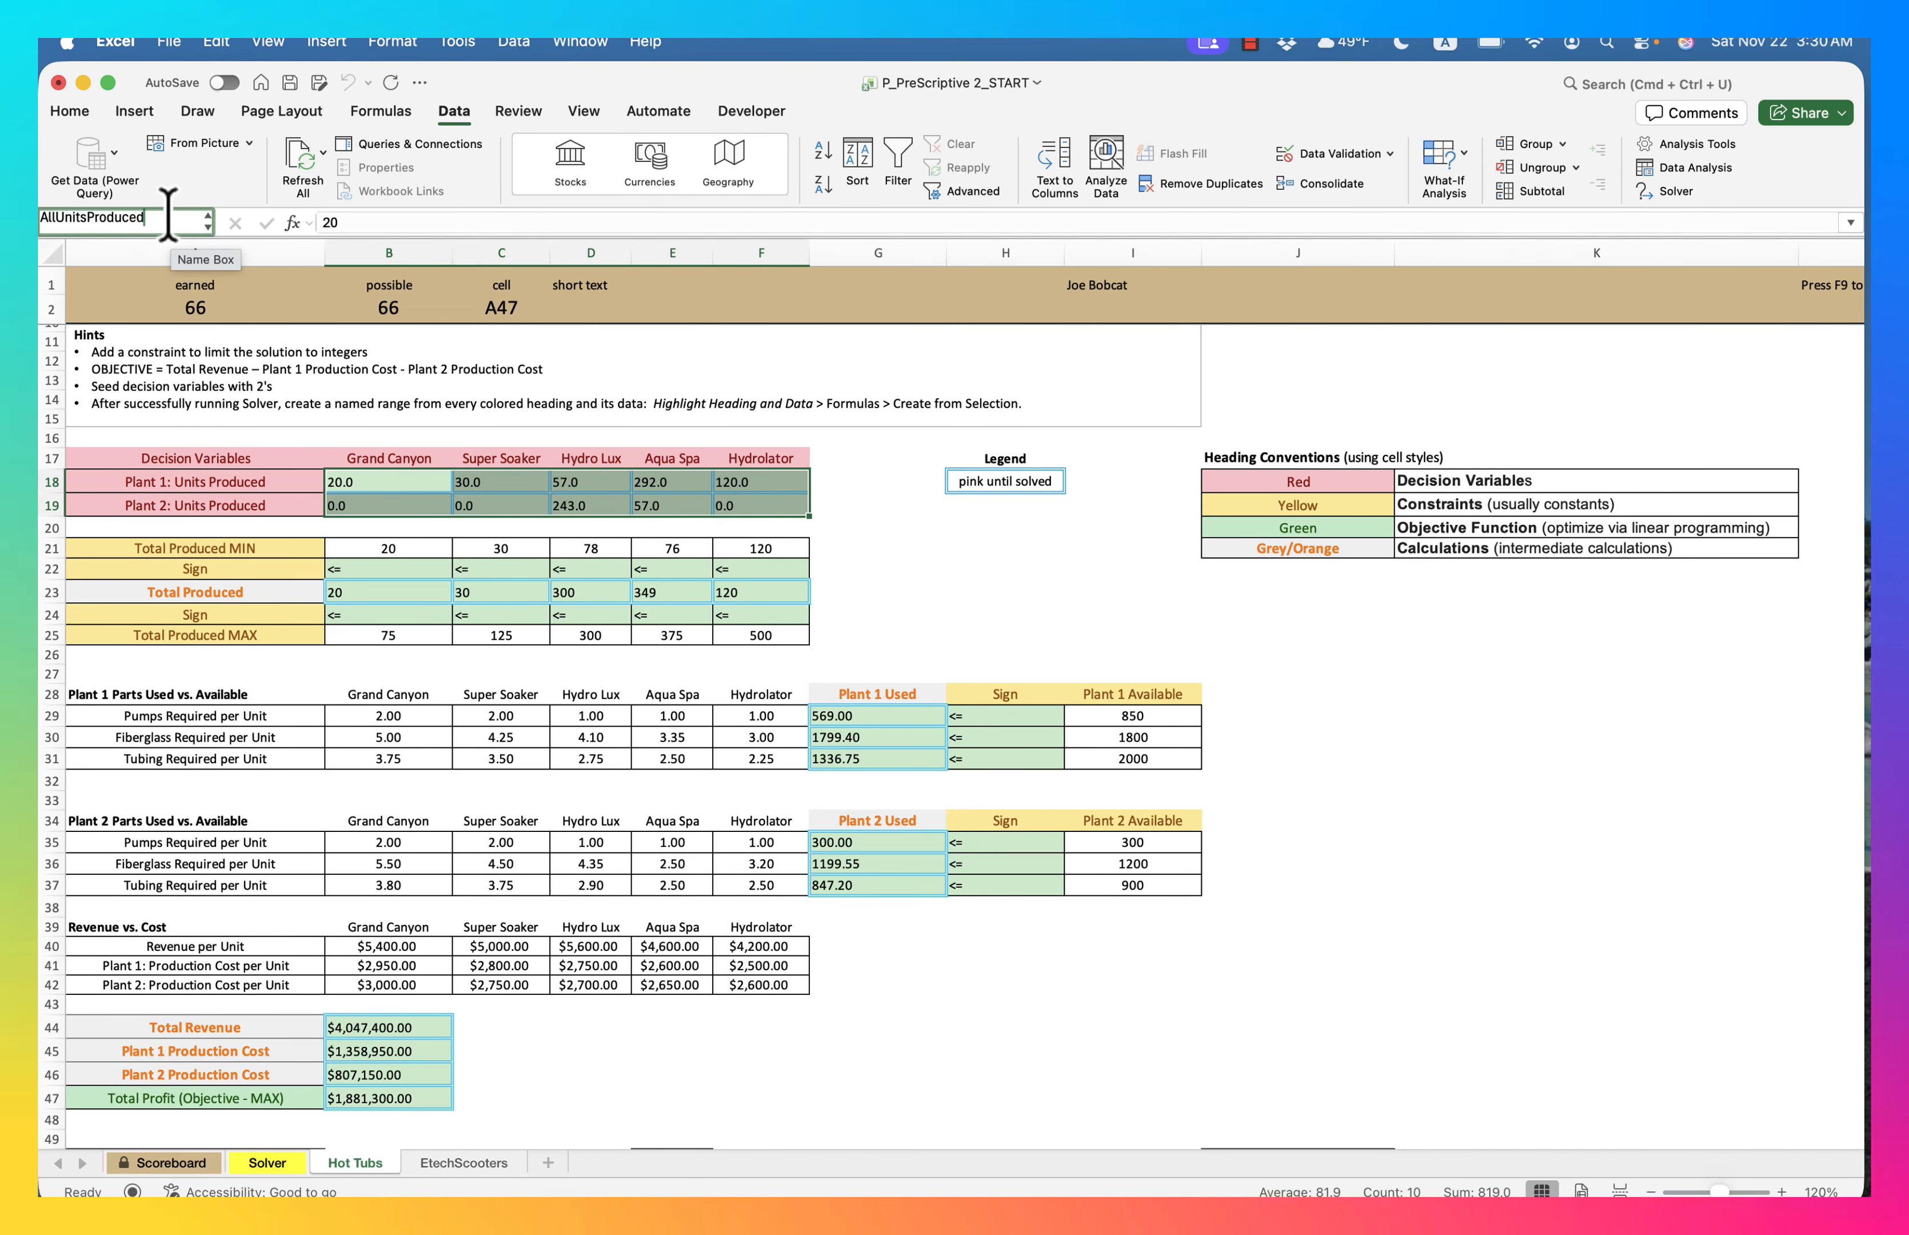
pyautogui.press('Return')
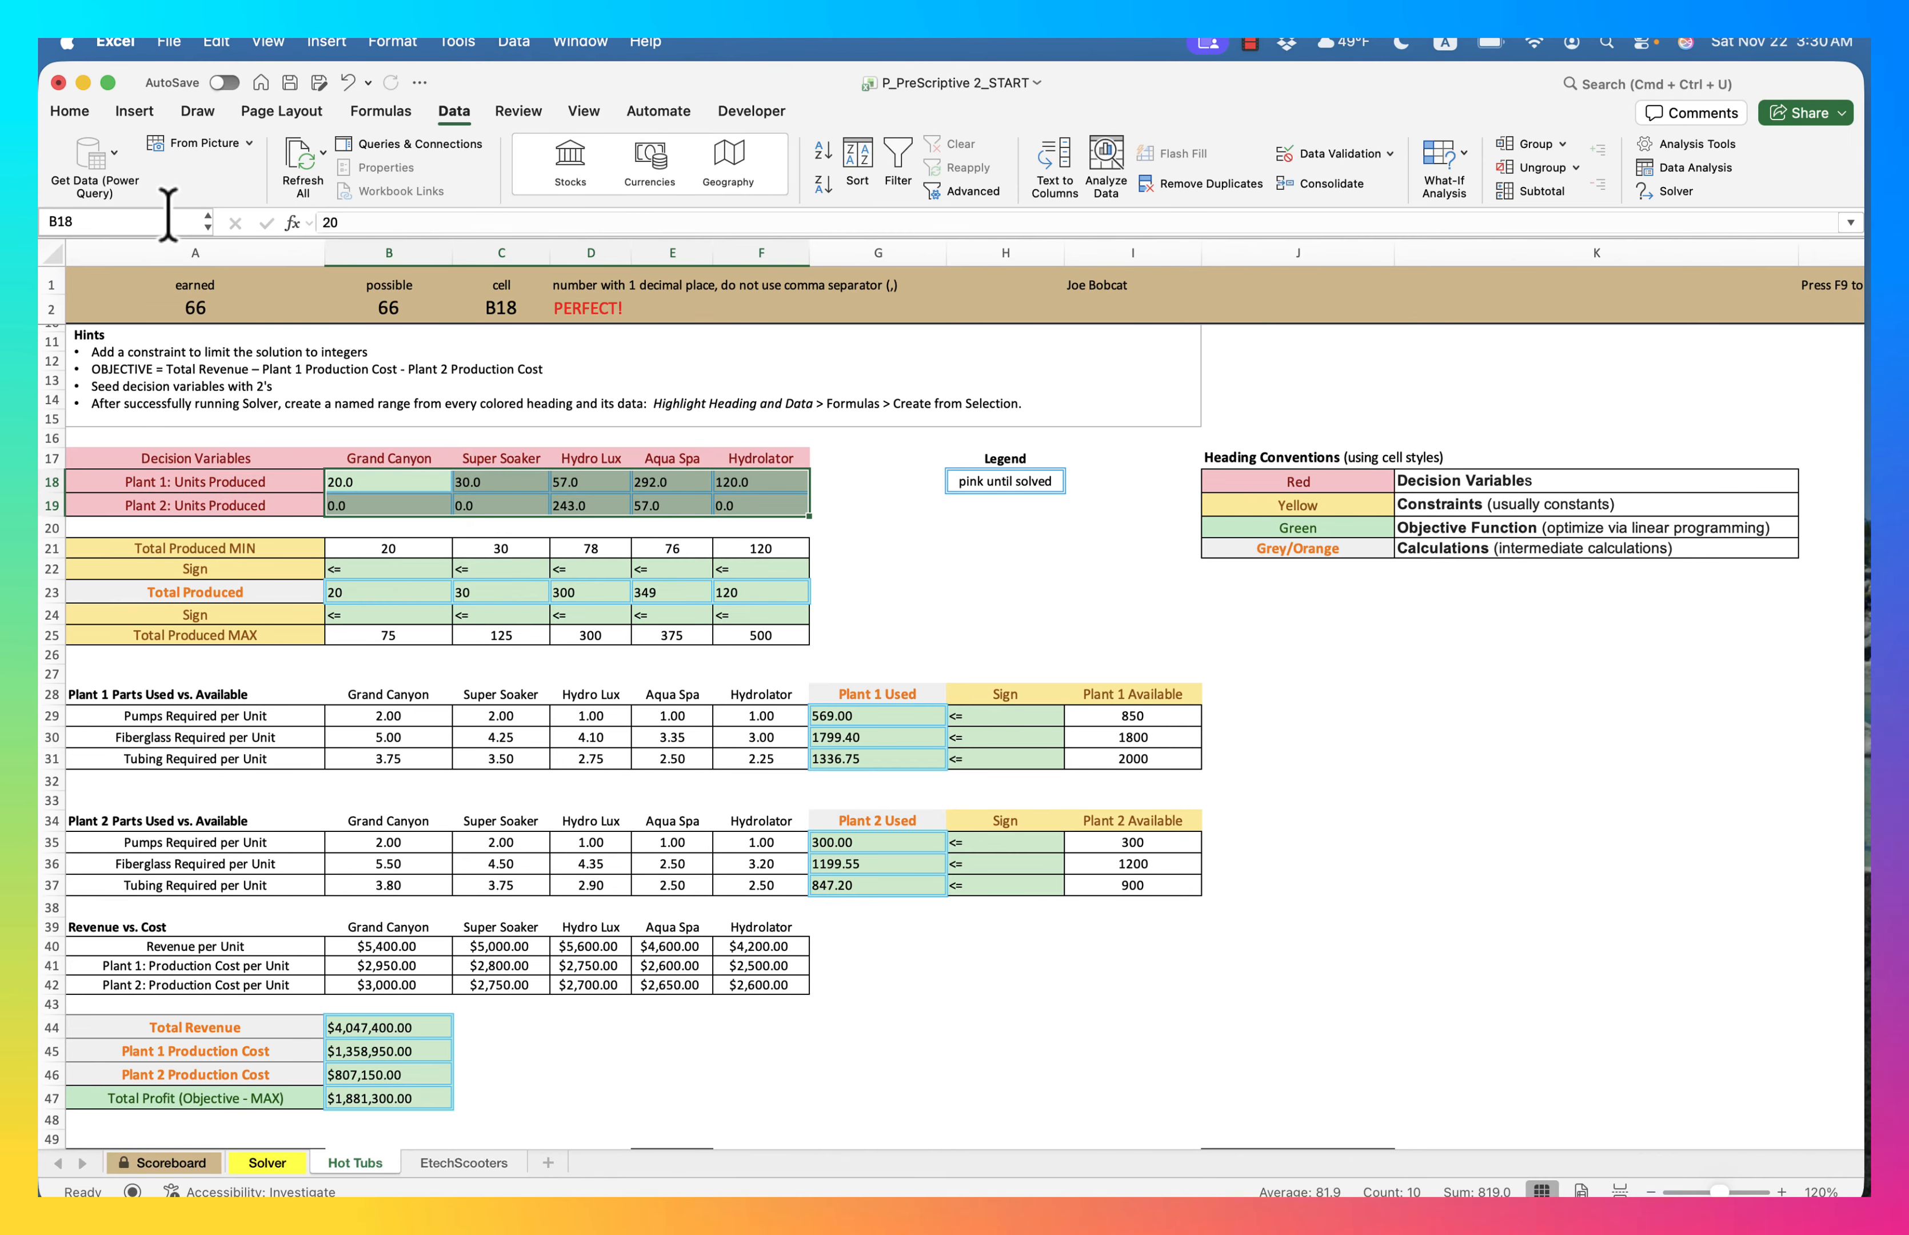
pyautogui.moveTo(415, 484); pyautogui.dragTo(737, 506)
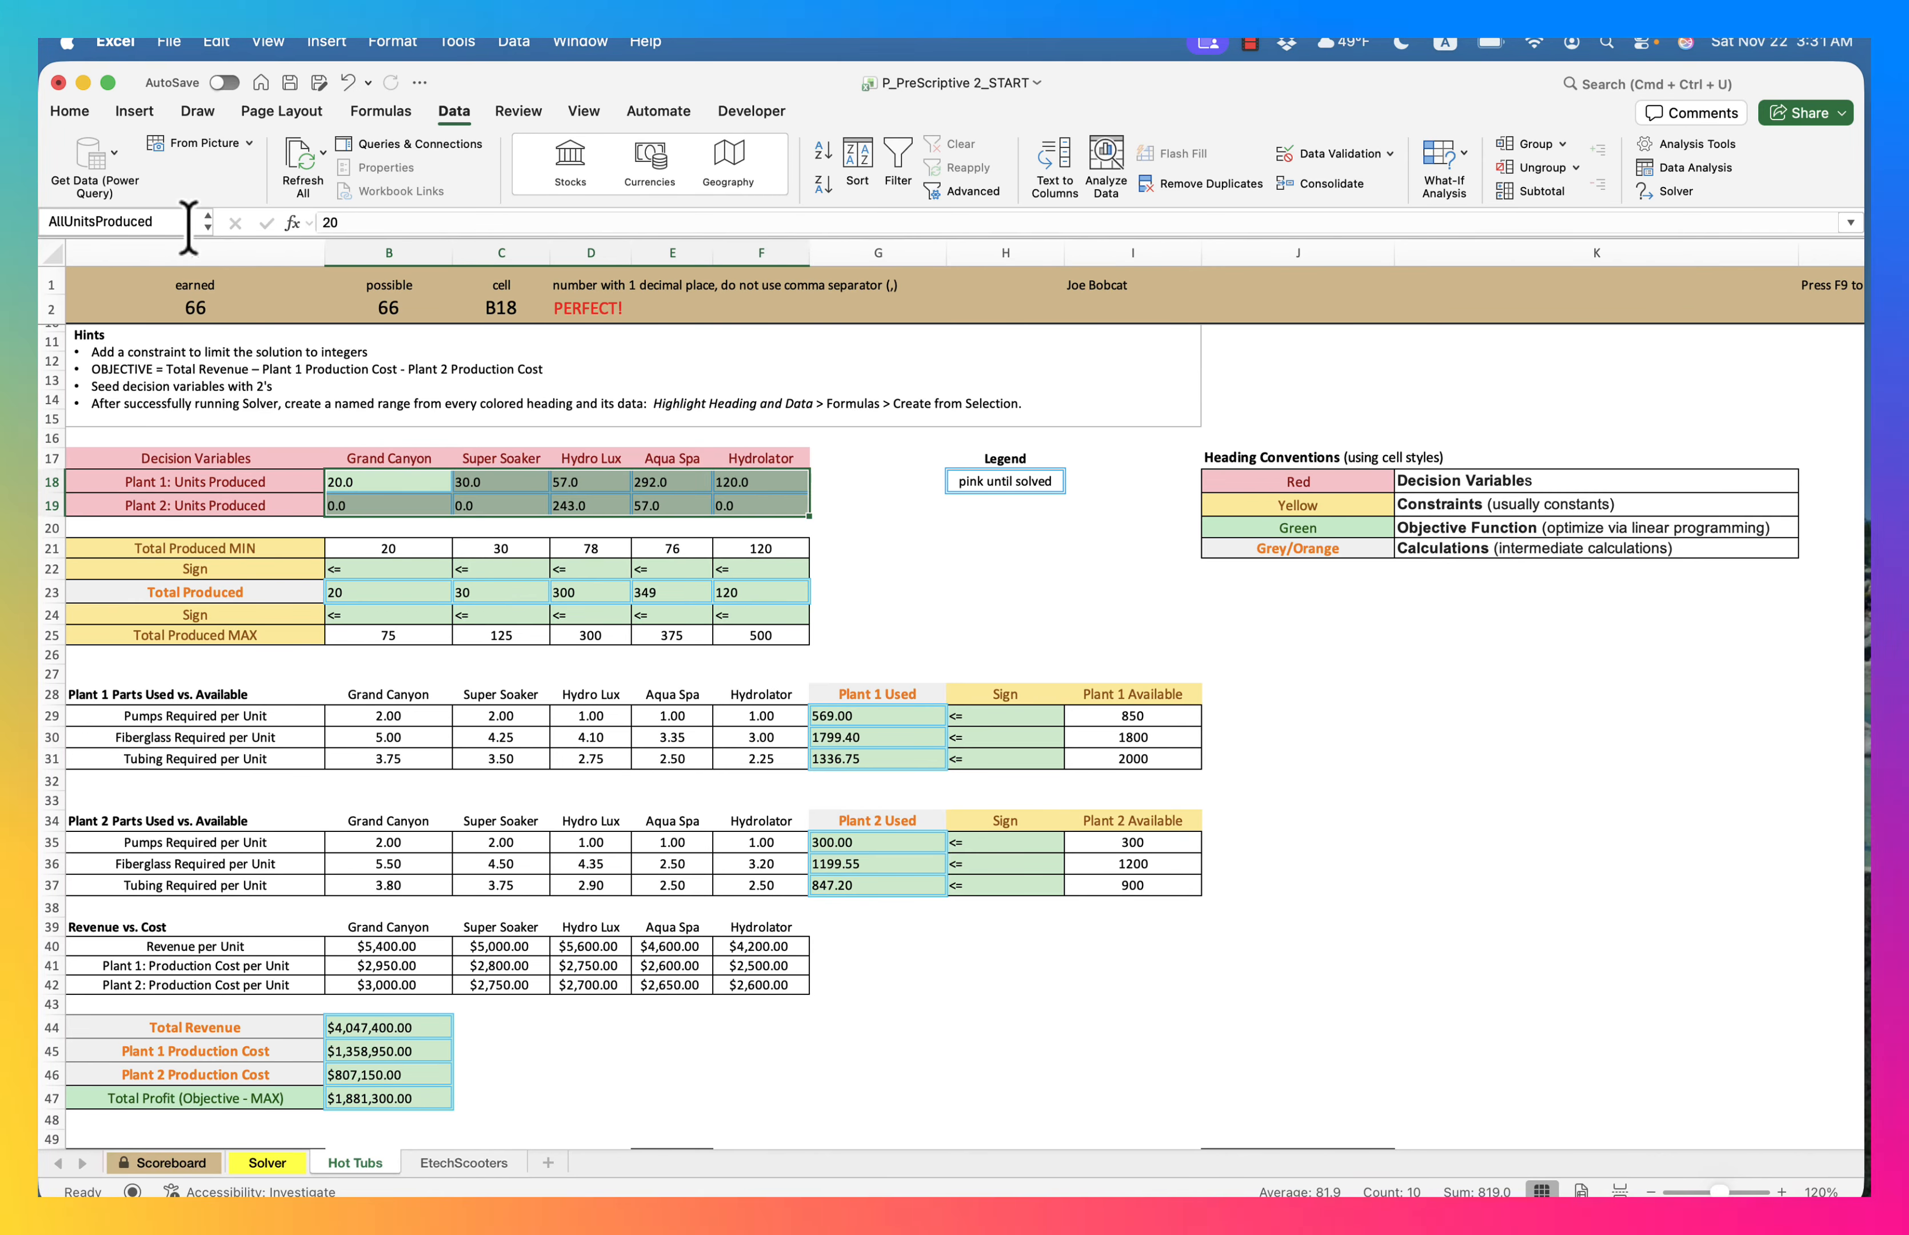
pyautogui.click(917, 597)
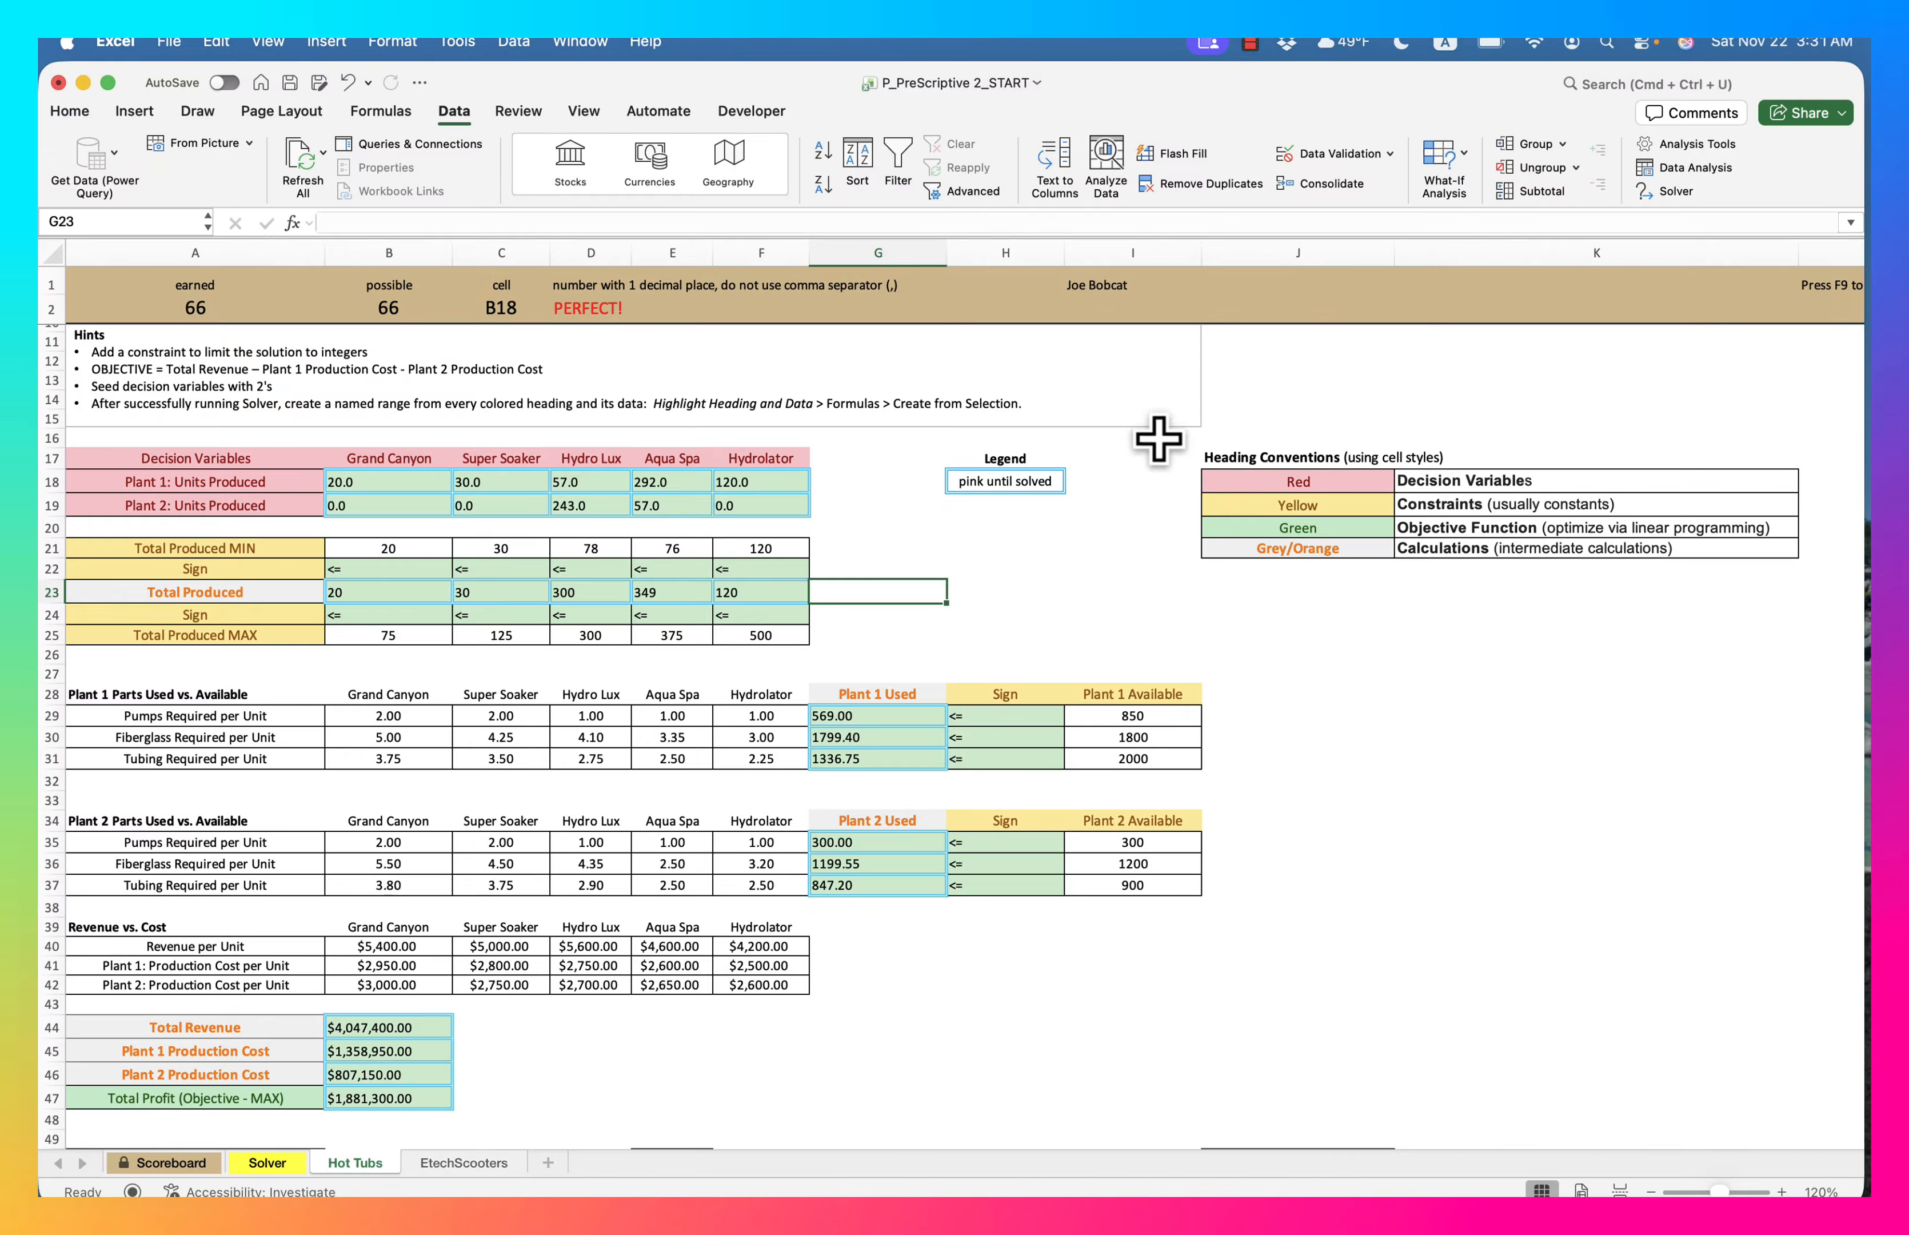
# Capture a screenshot of the Solver parameters showing the objective, variable cells and constraints, and close them without solving
pyautogui.click(1675, 191)
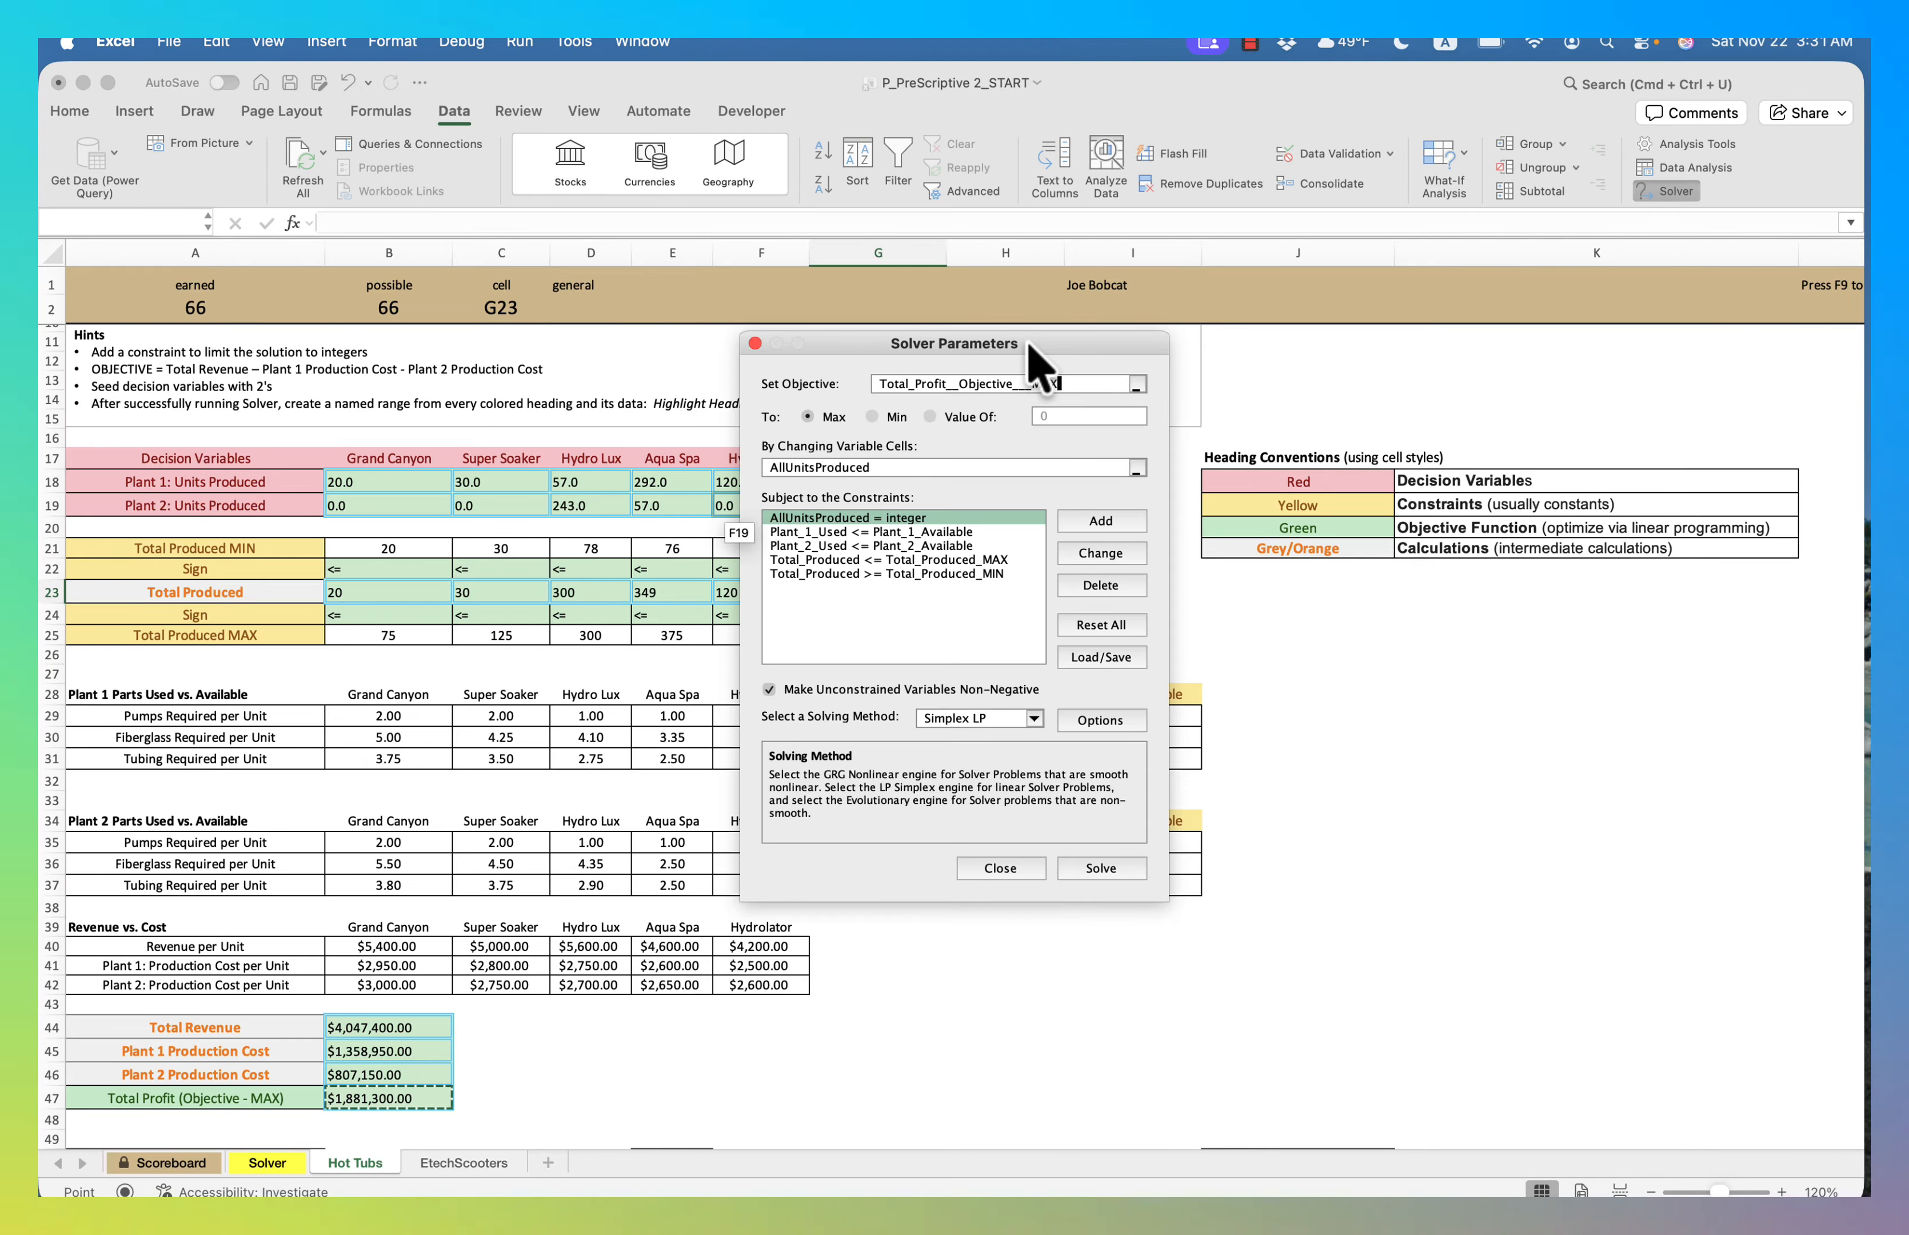
pyautogui.moveTo(1012, 365); pyautogui.dragTo(1476, 332)
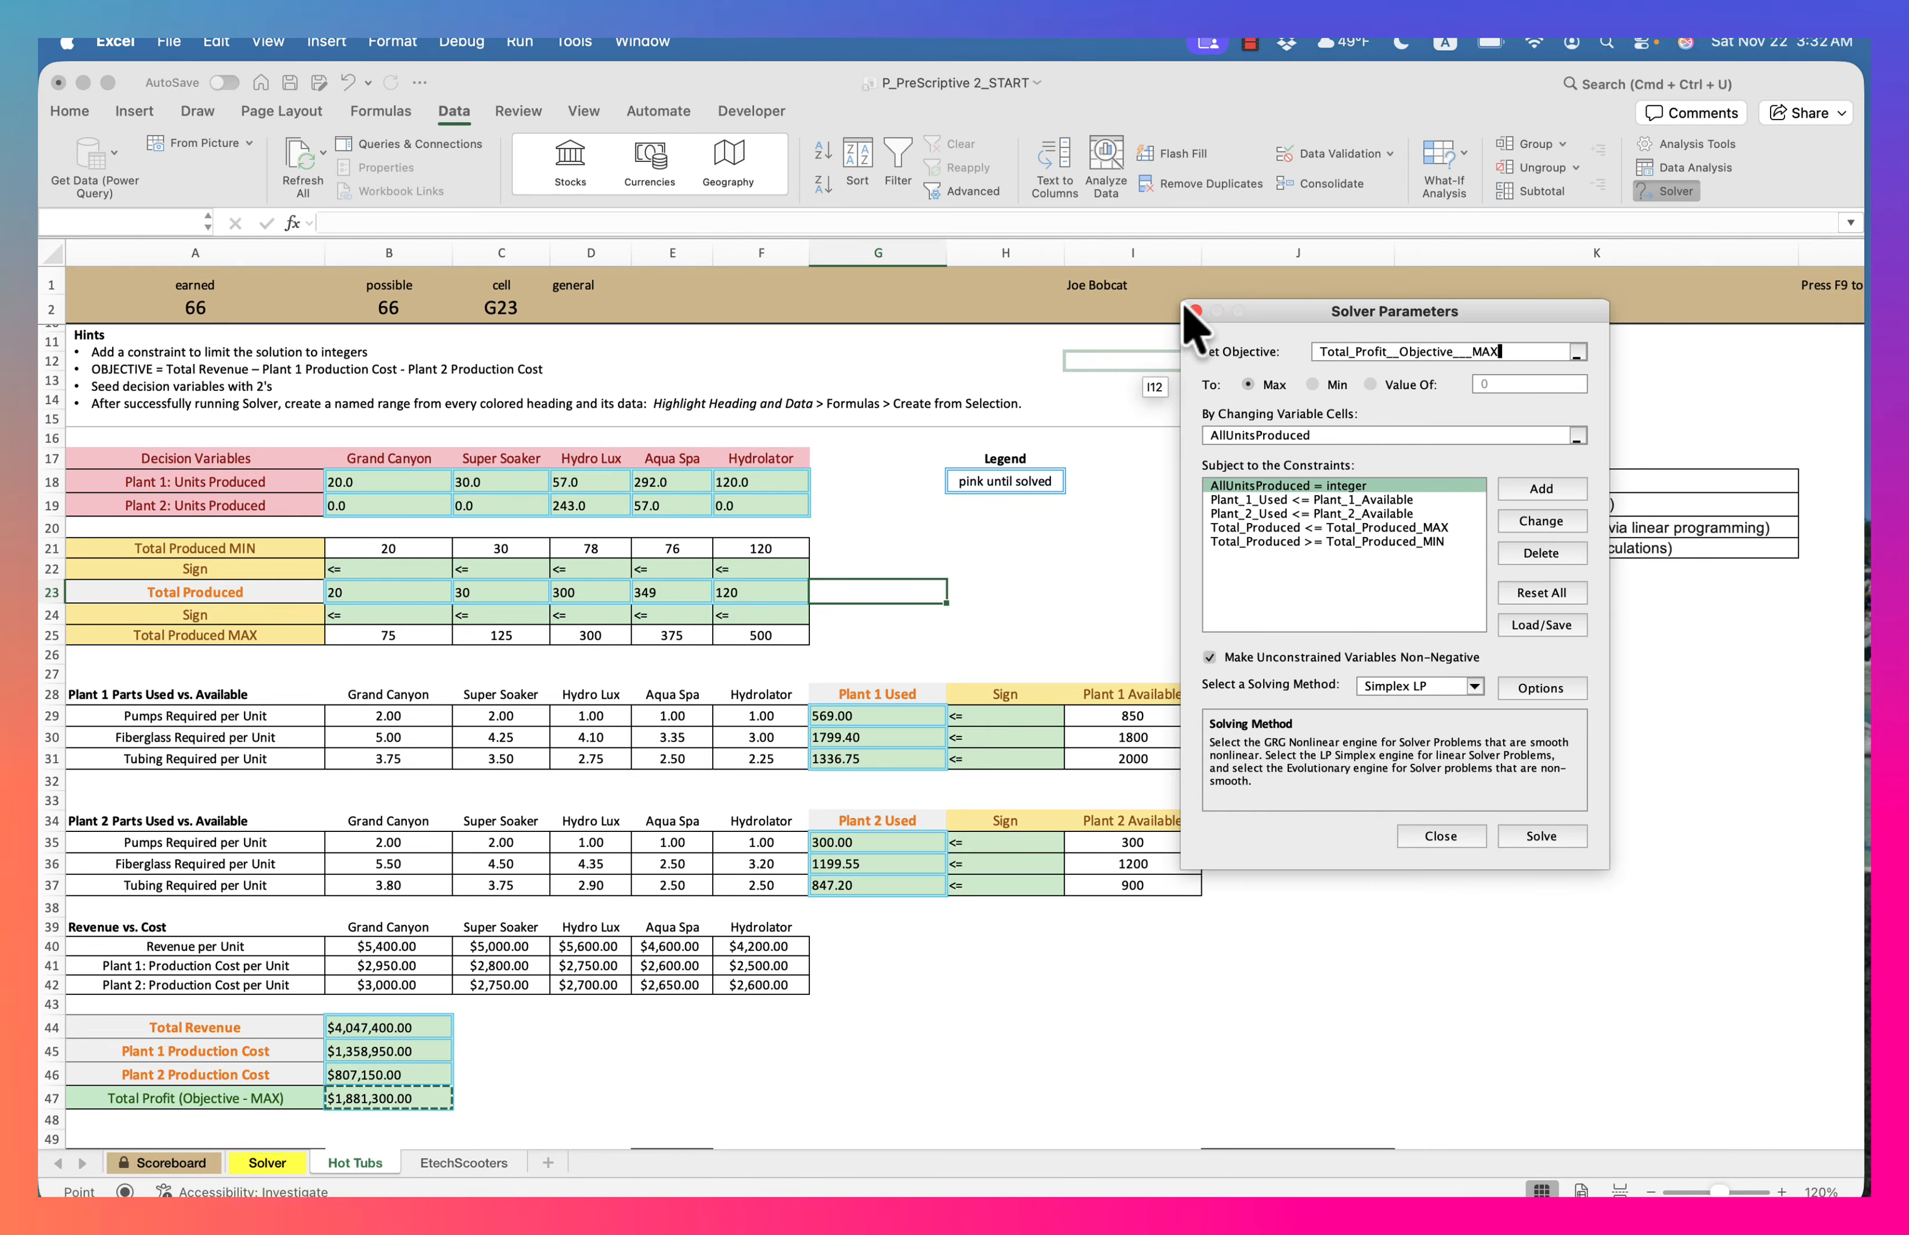
pyautogui.press('super+shift+4')
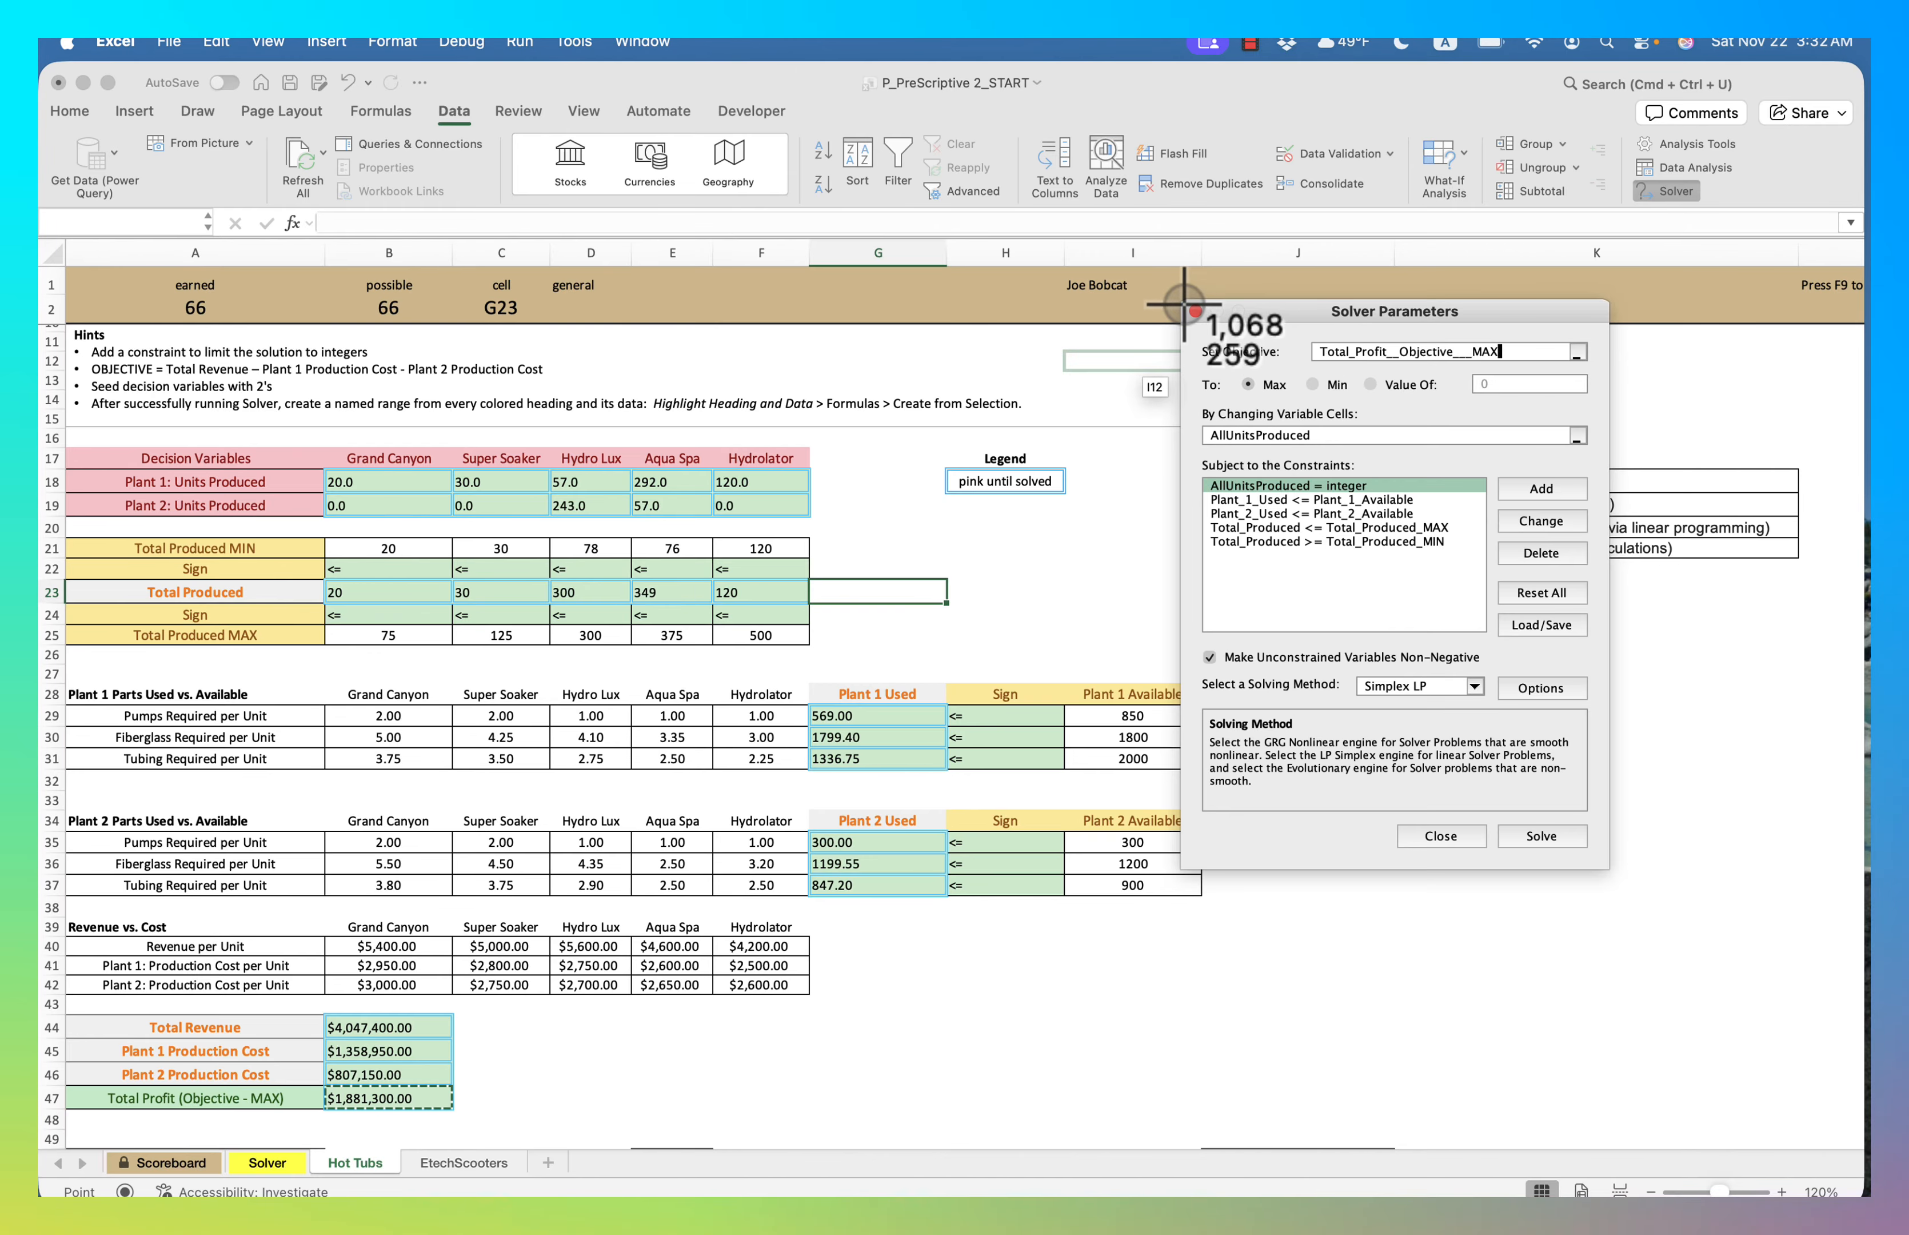
pyautogui.moveTo(1183, 305); pyautogui.dragTo(1518, 706)
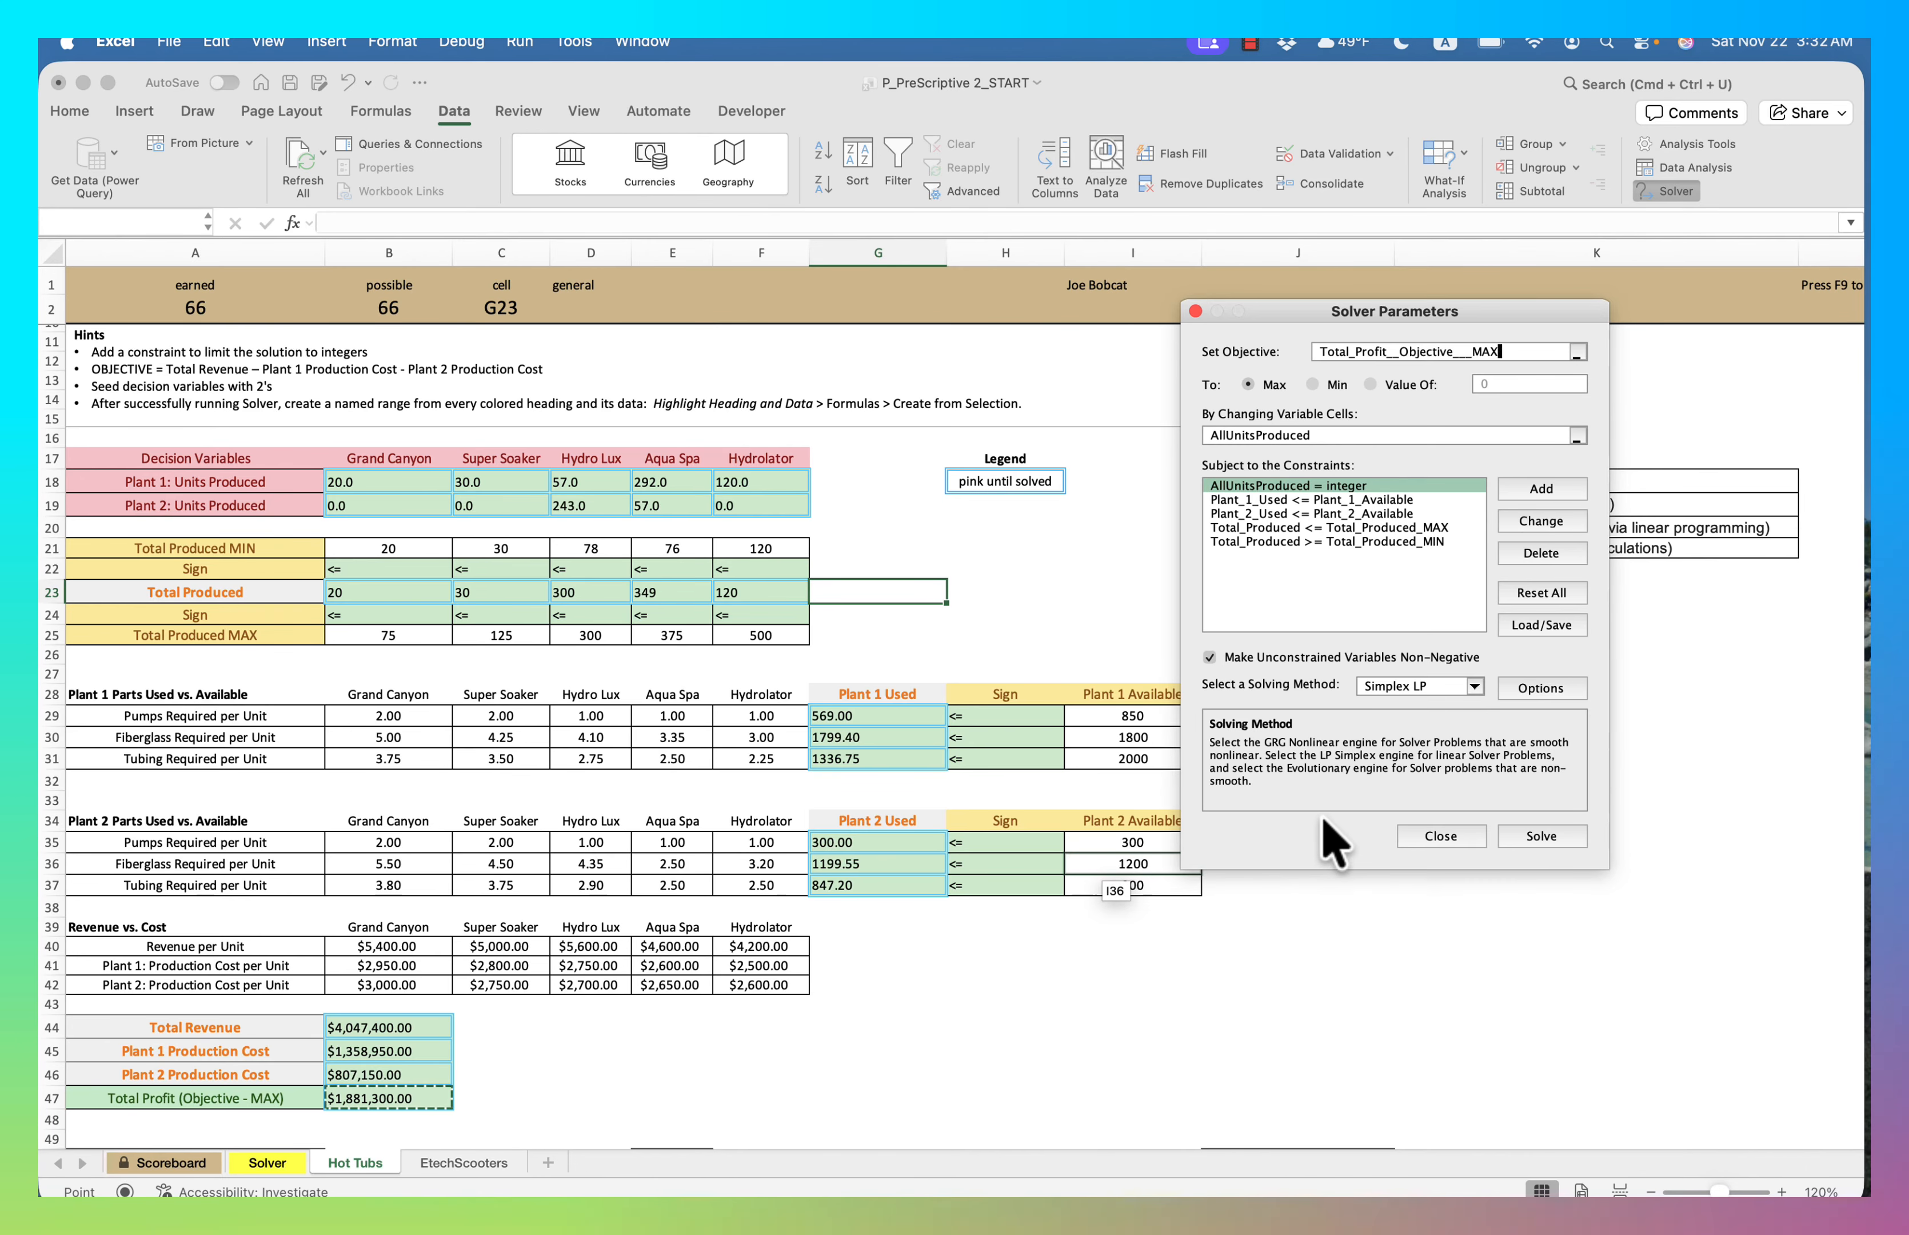
pyautogui.click(1444, 841)
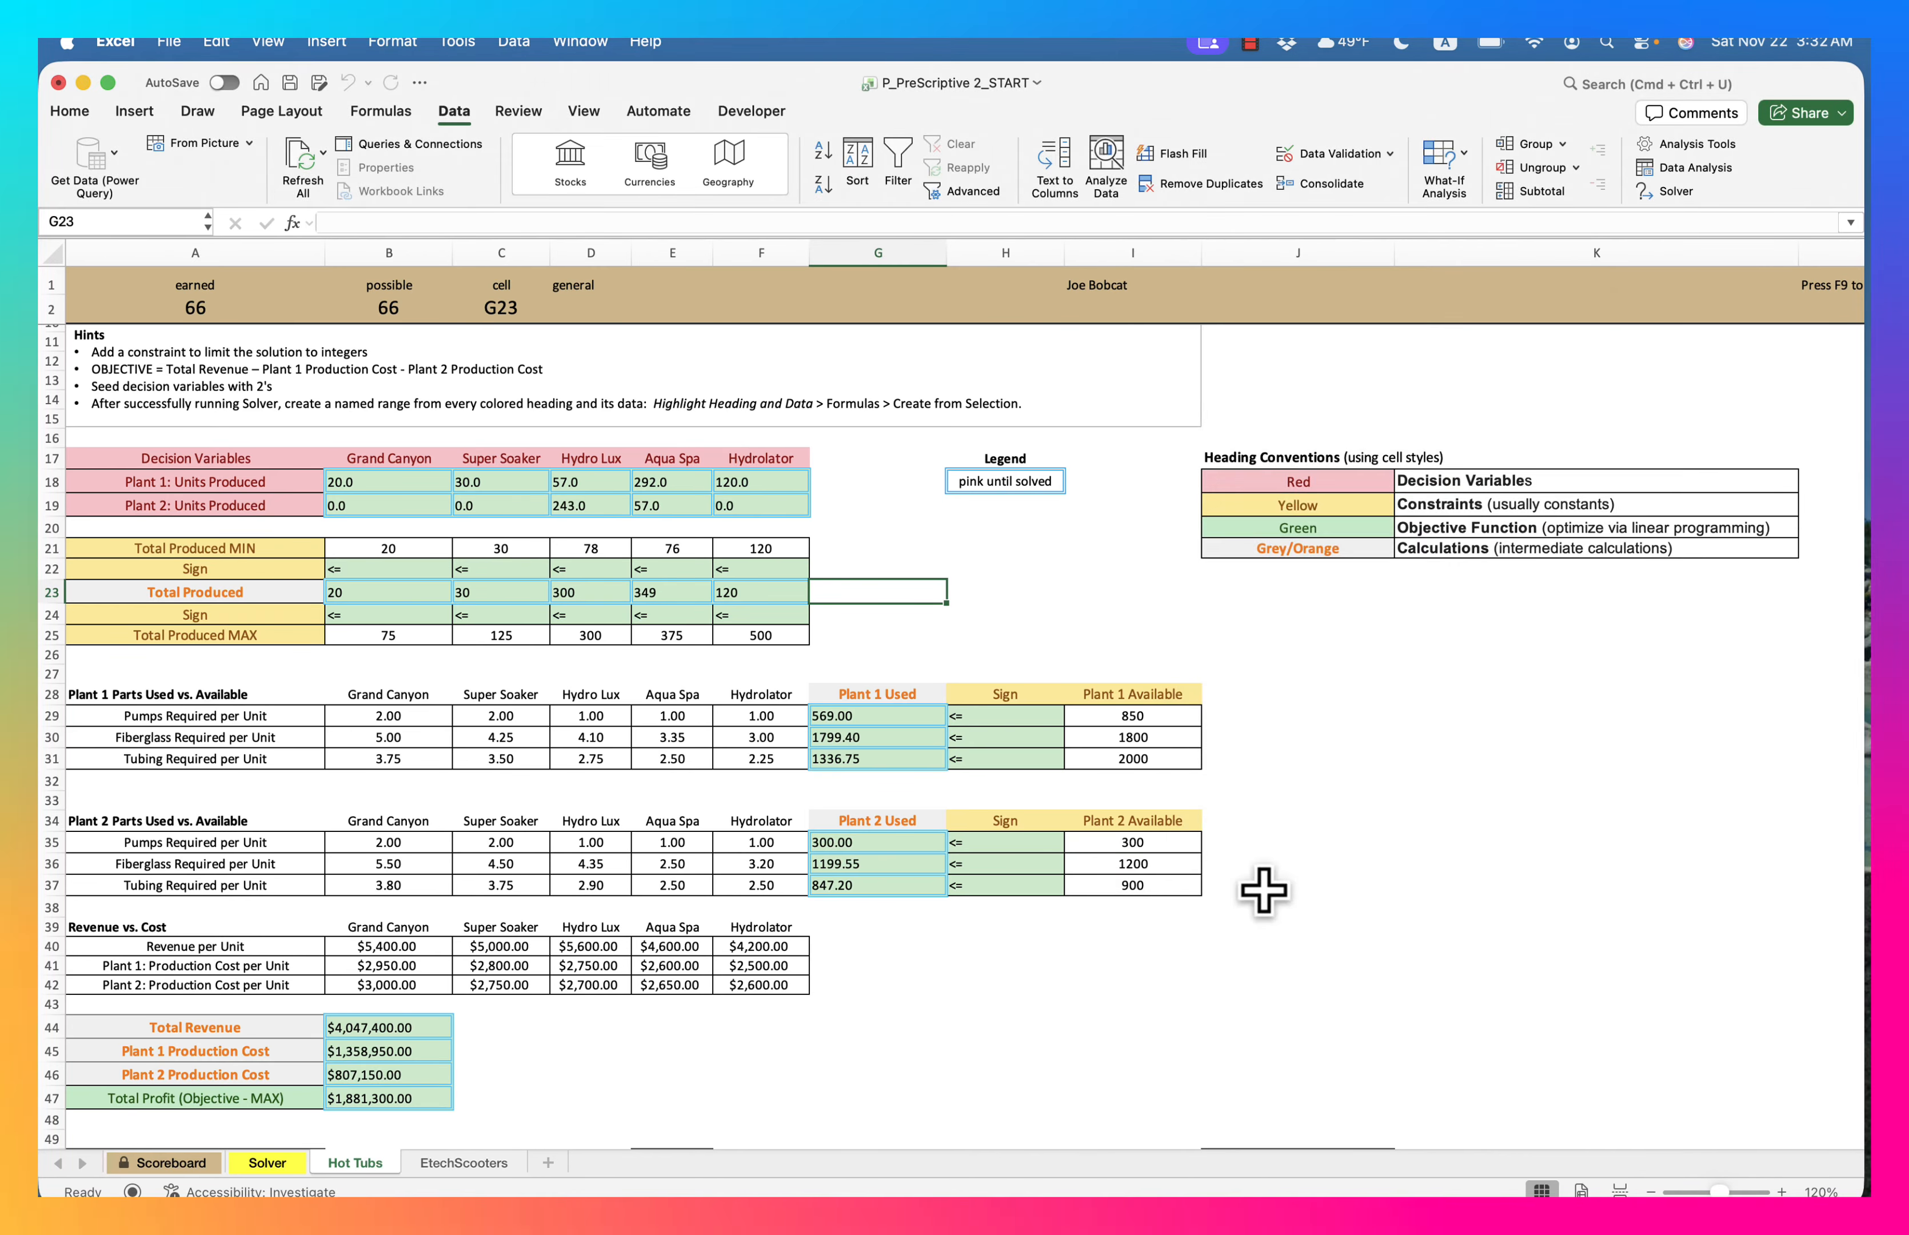
# Paste the Solver screenshot at E52, under the Paste Solver Screenshot Below heading
pyautogui.scroll(-3, 1261, 888)
pyautogui.scroll(-4, 1251, 906)
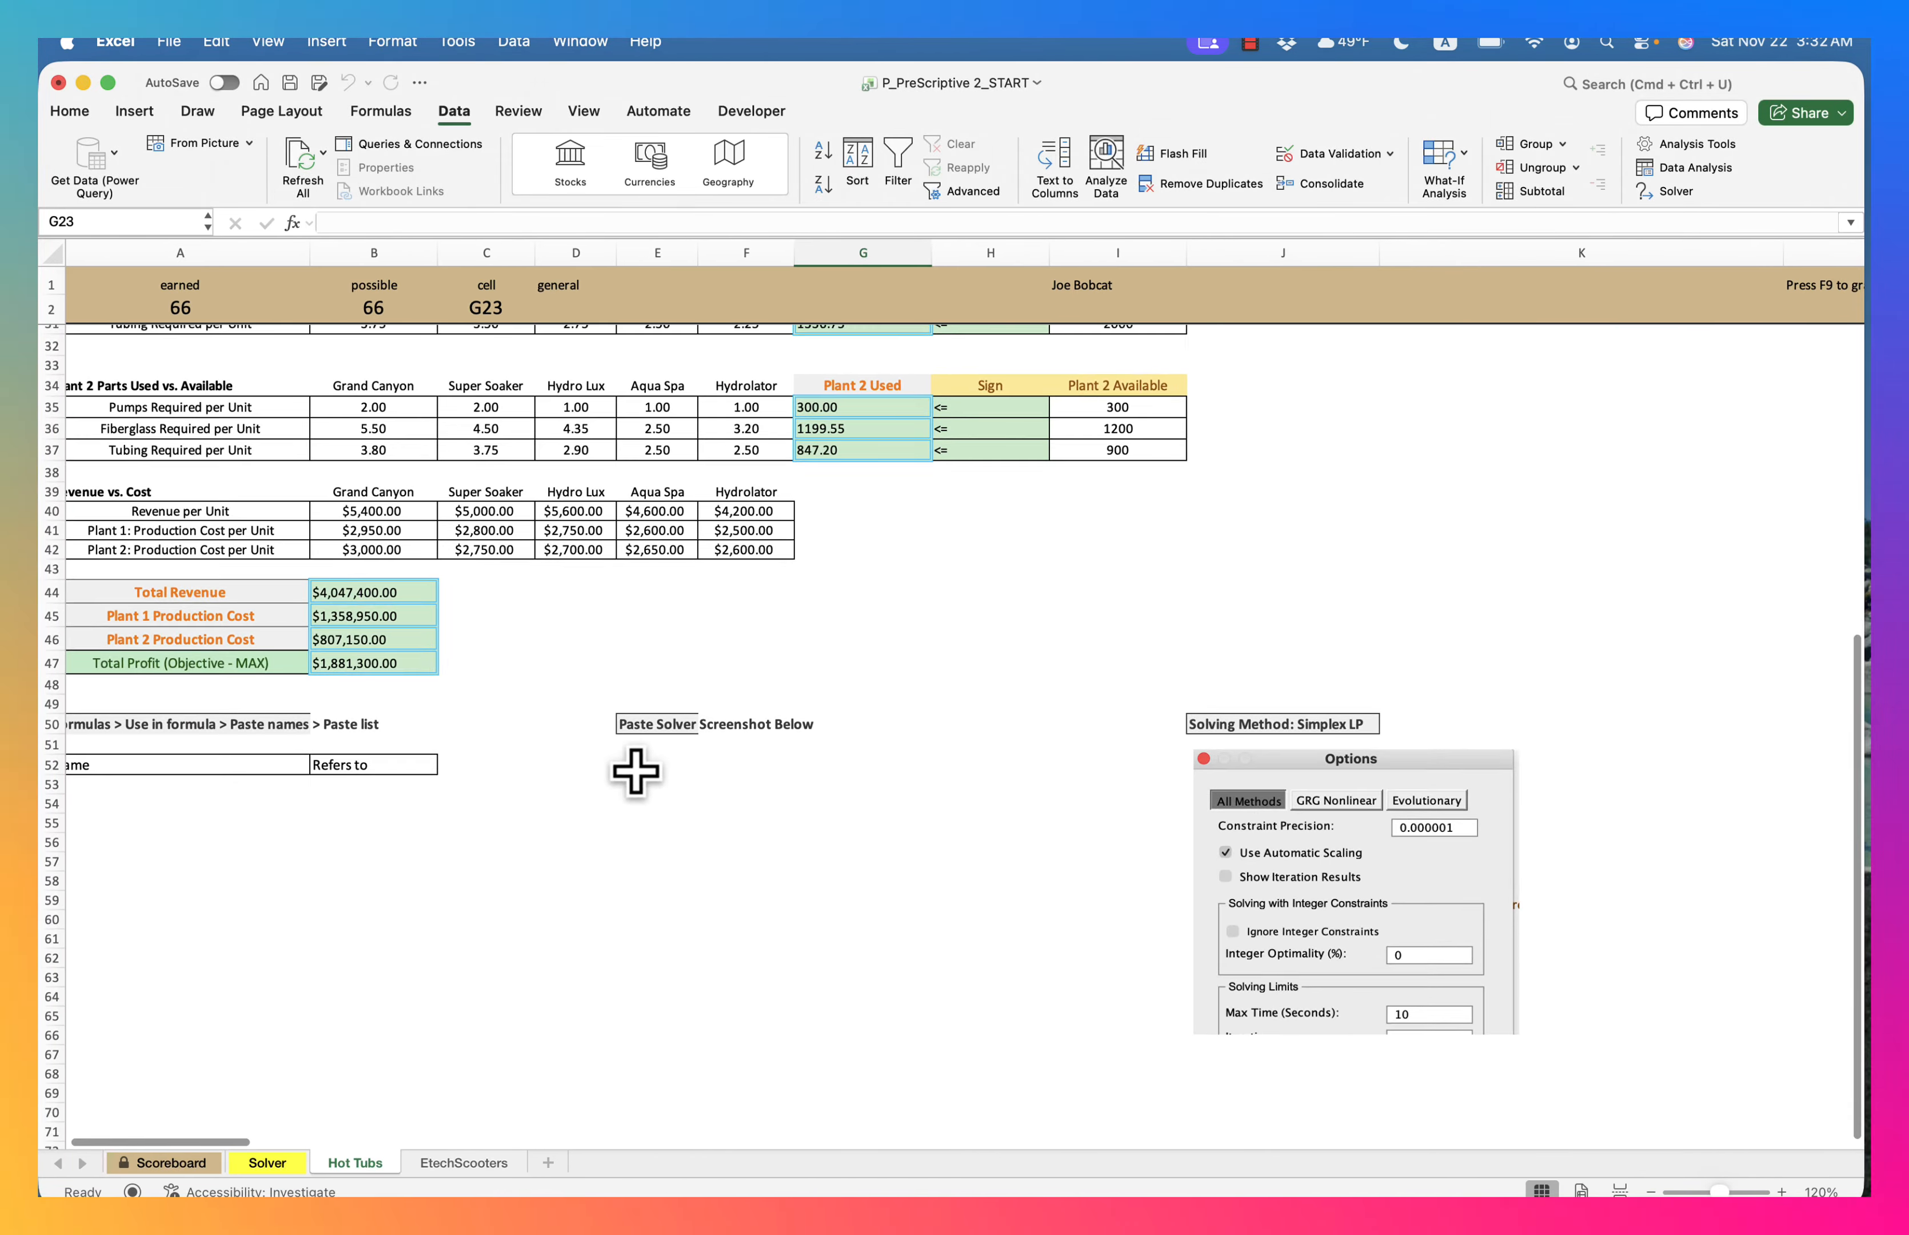
pyautogui.click(628, 767)
pyautogui.press('super+v')
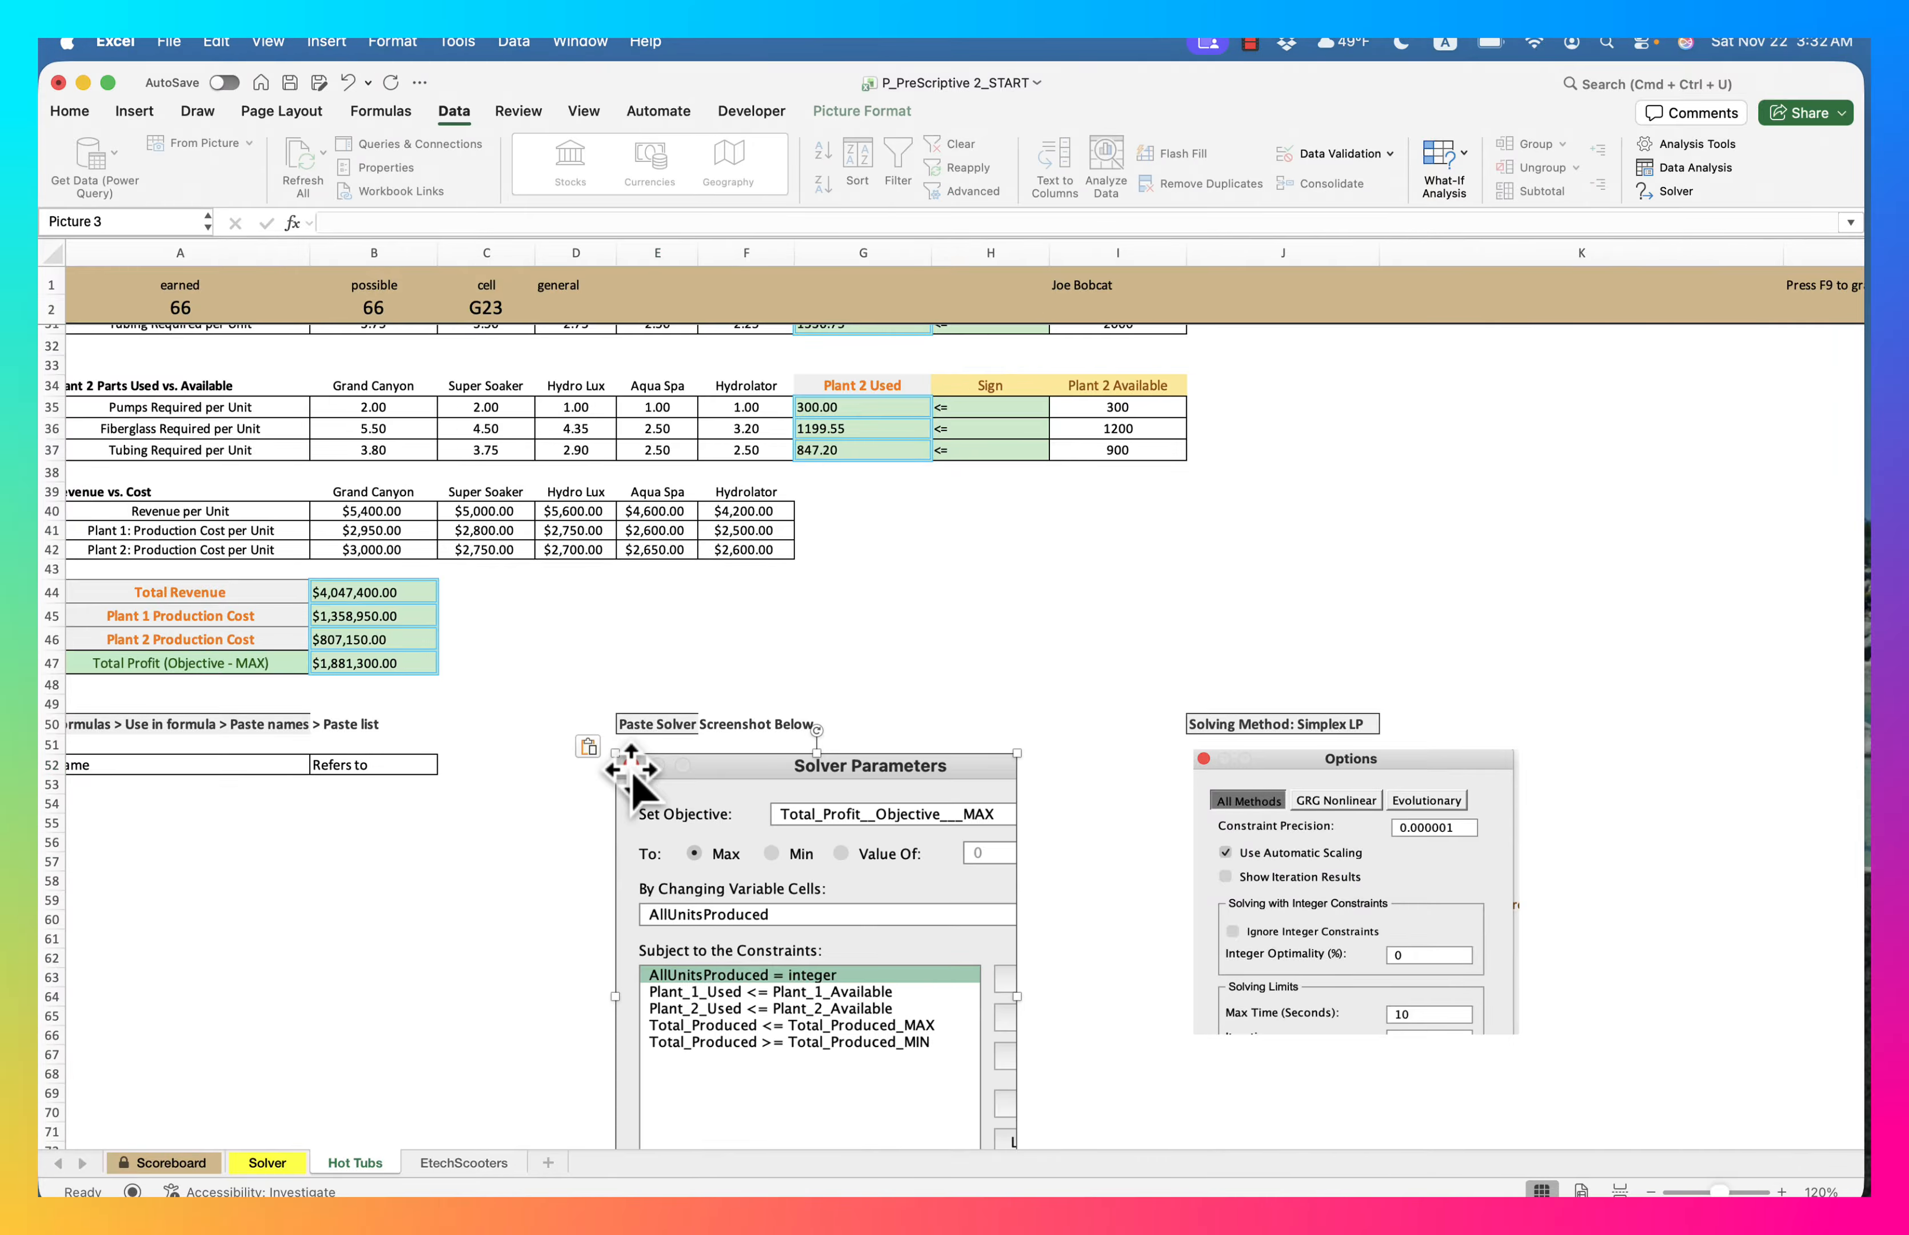
# Paste the list of all named ranges and their references at A53, under the Name and Refers to headings
pyautogui.hscroll(-1, 451, 779)
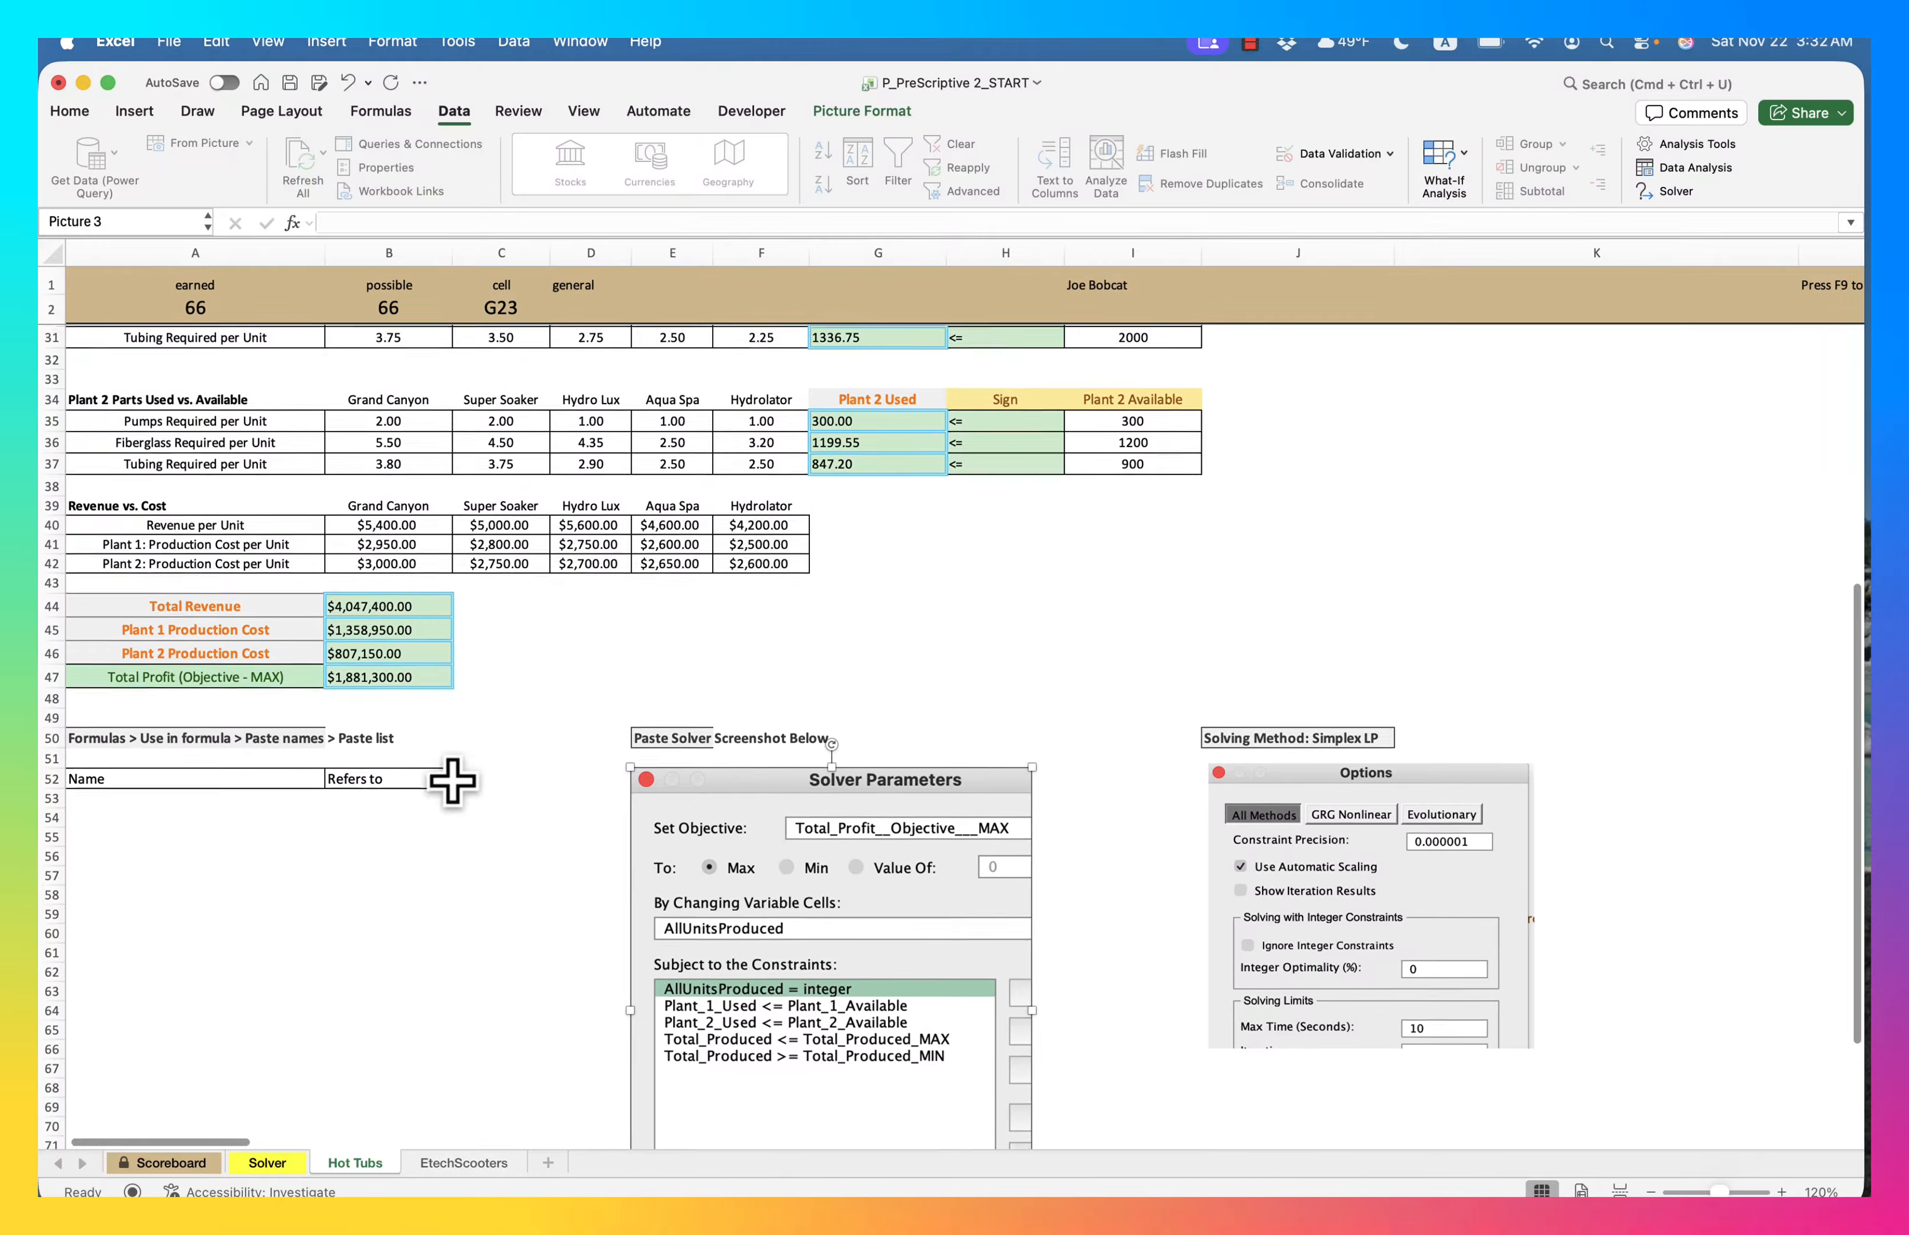
pyautogui.click(127, 794)
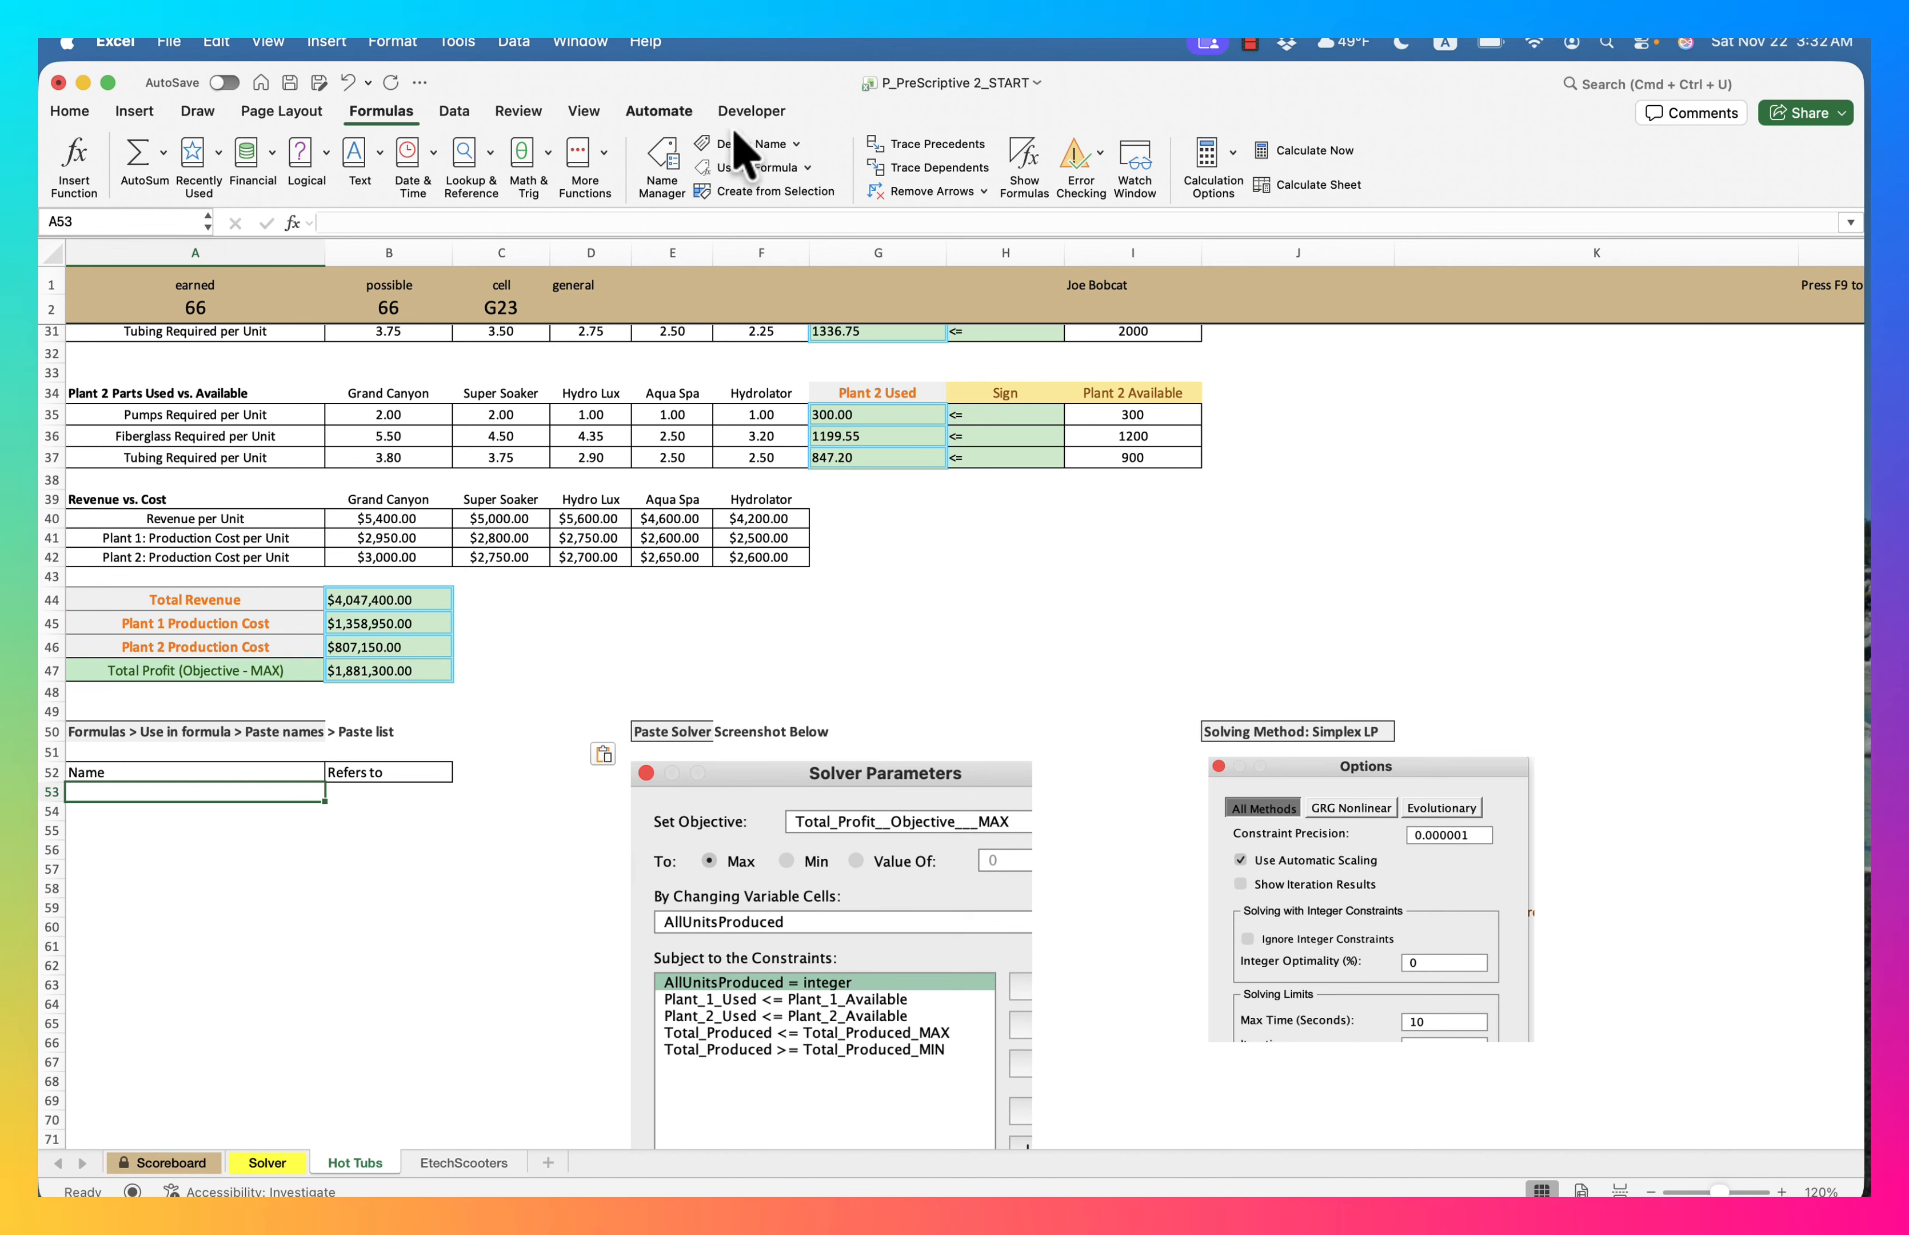
pyautogui.click(809, 169)
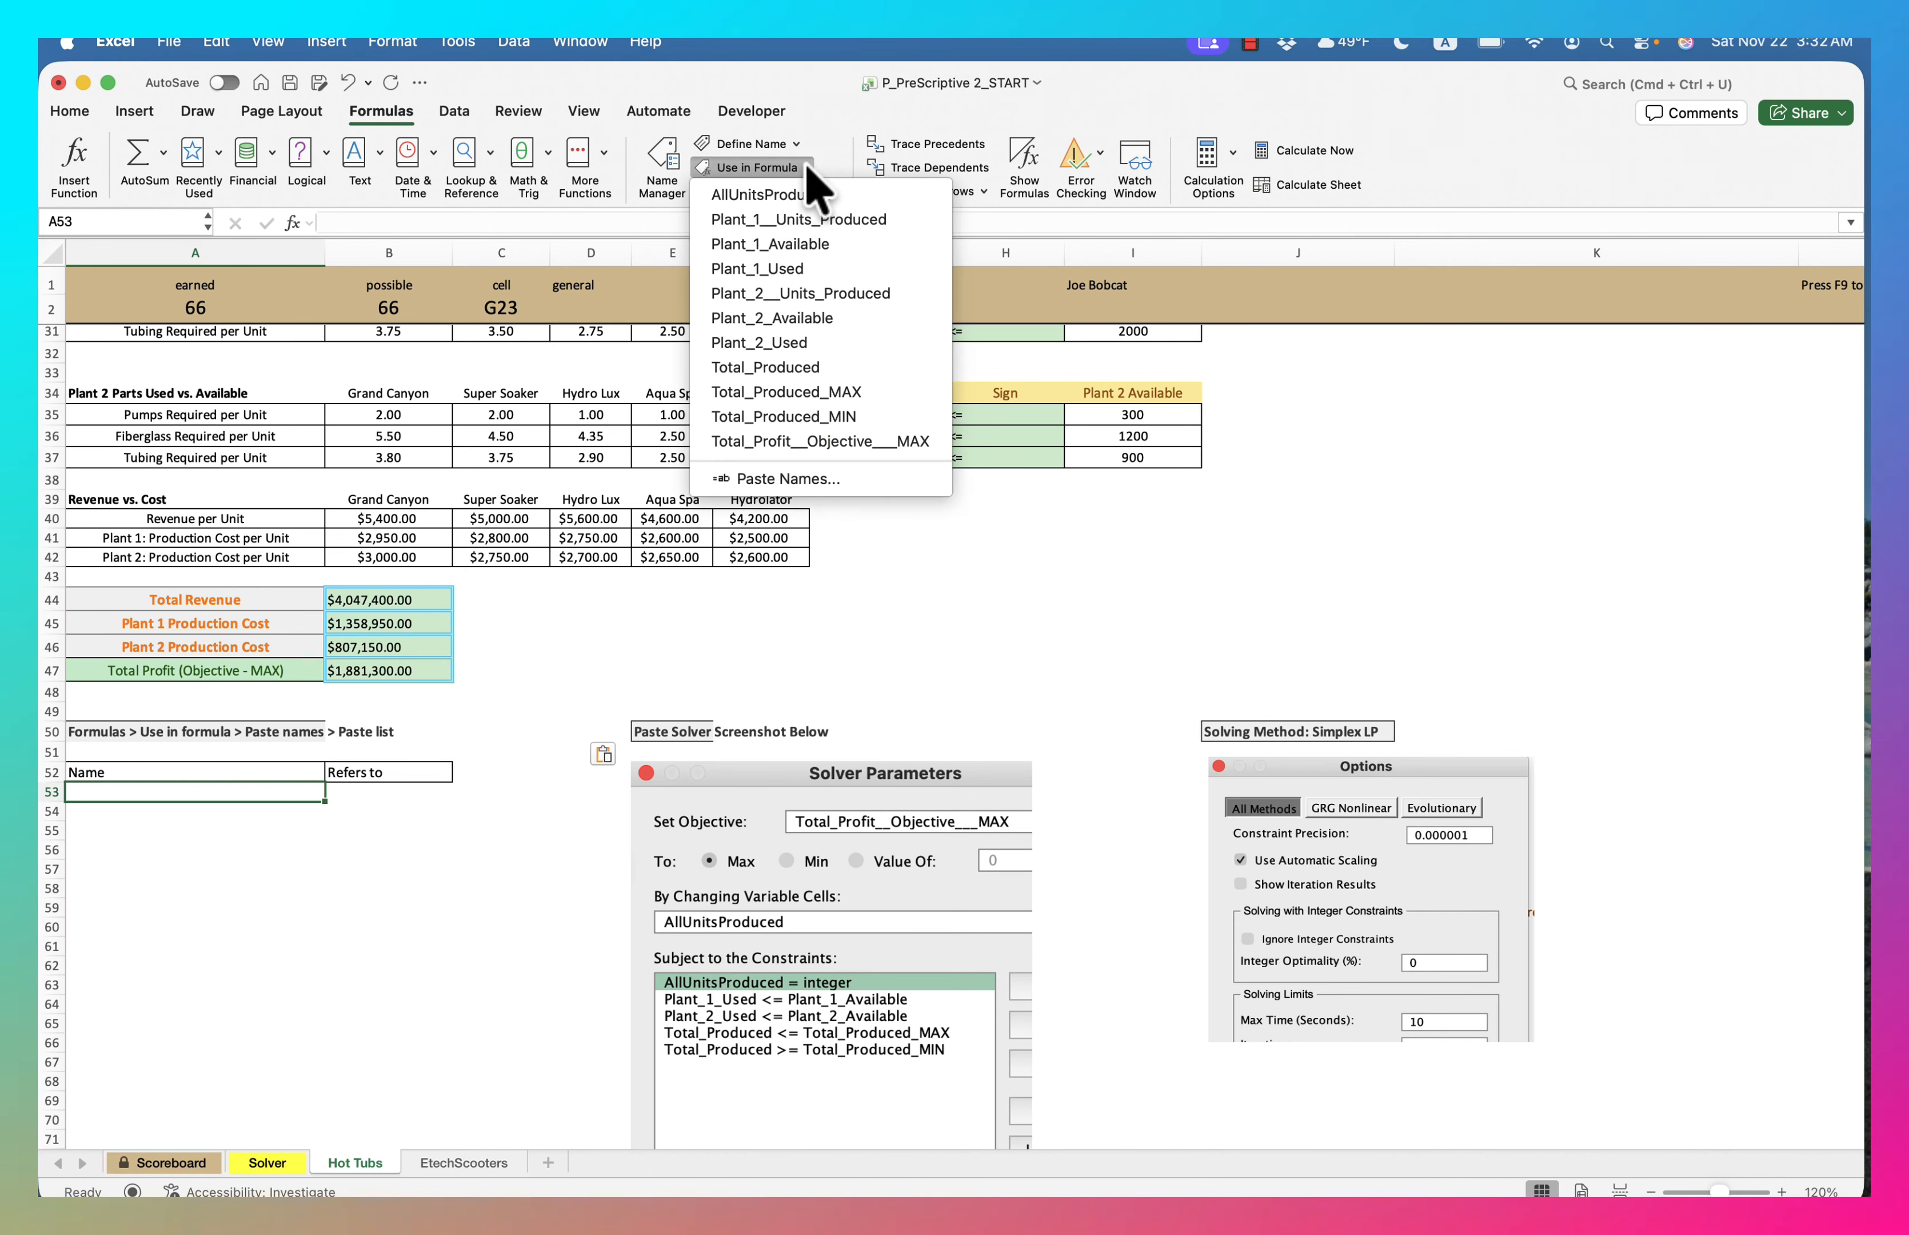
pyautogui.click(814, 479)
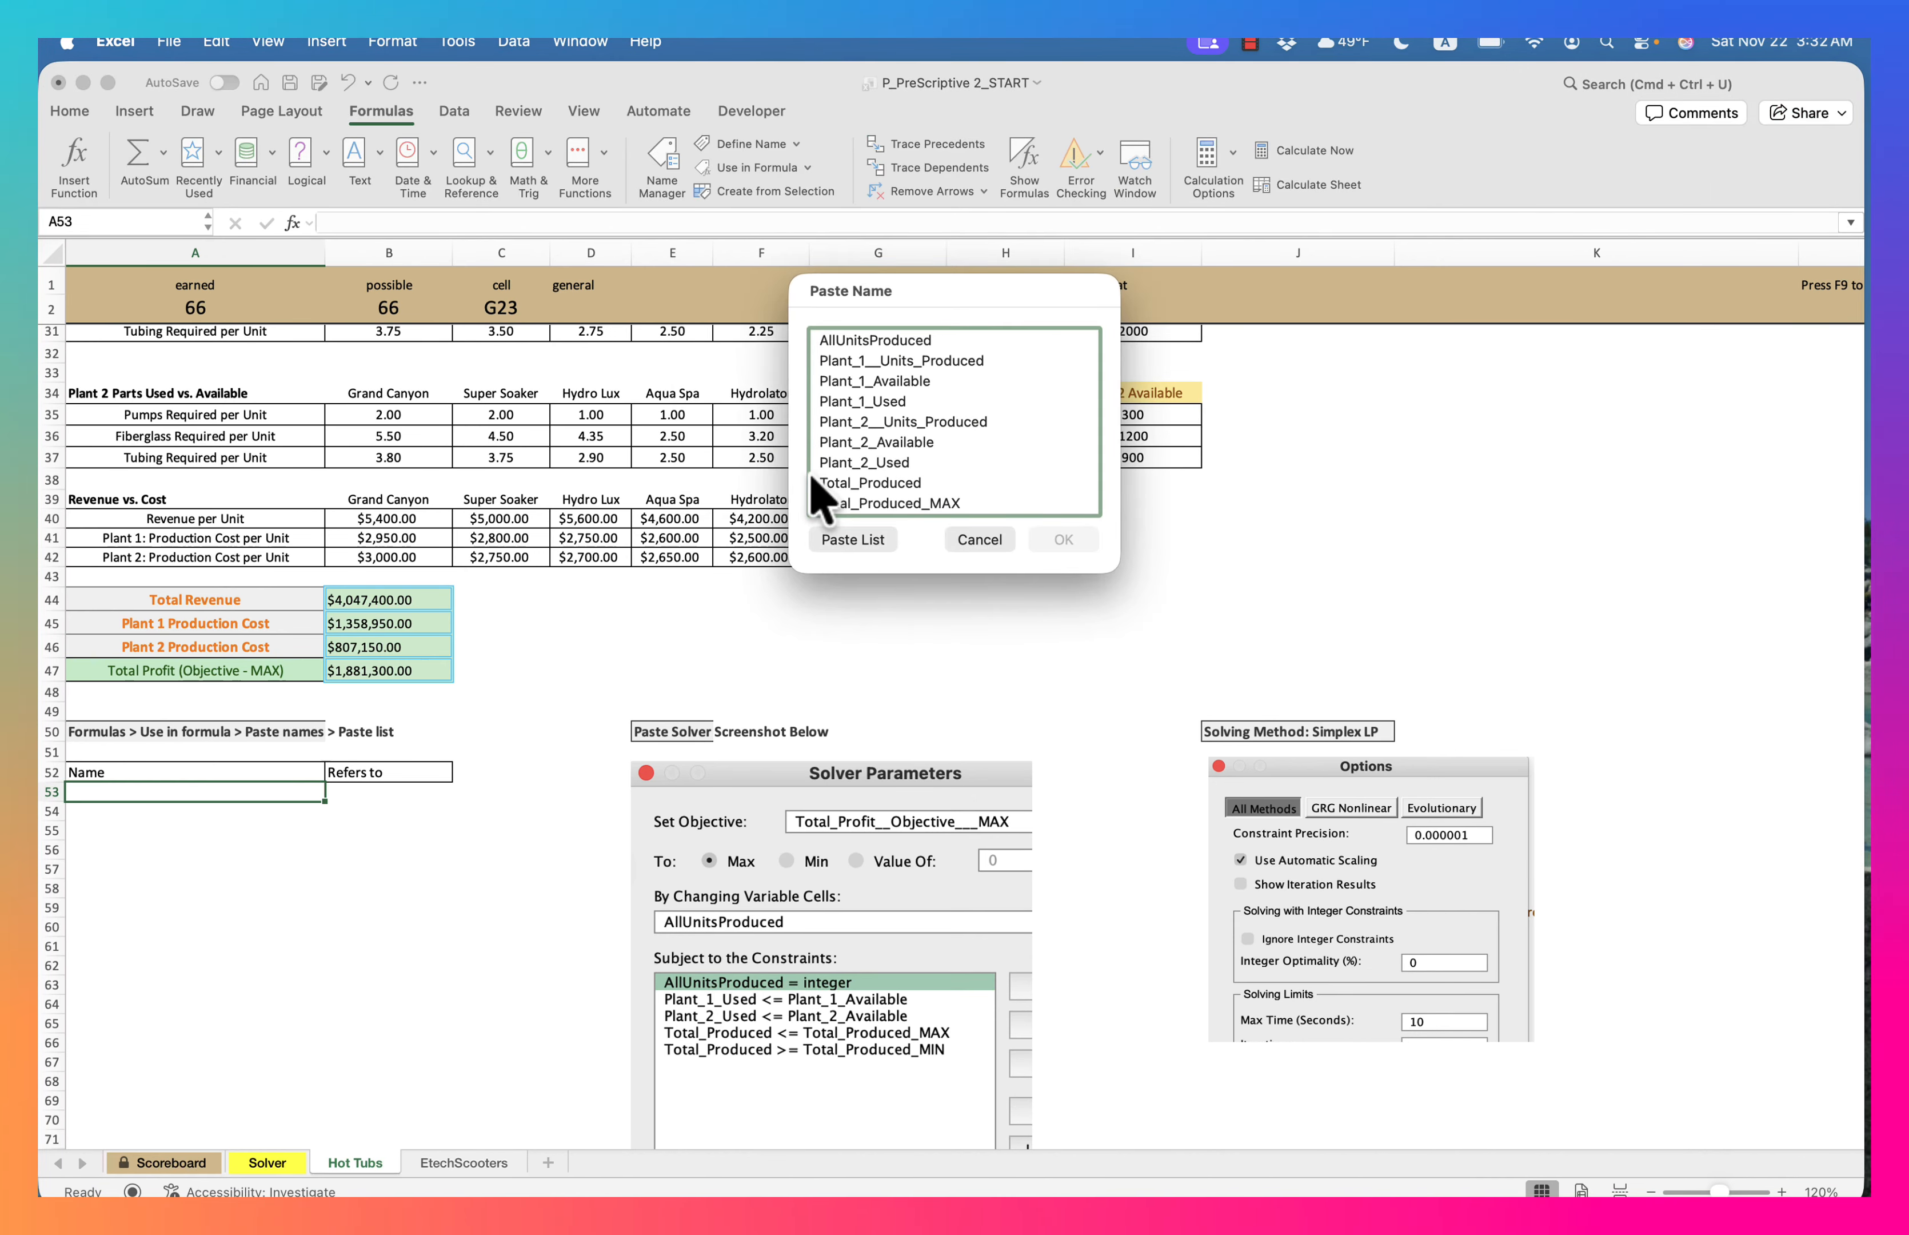
pyautogui.click(853, 539)
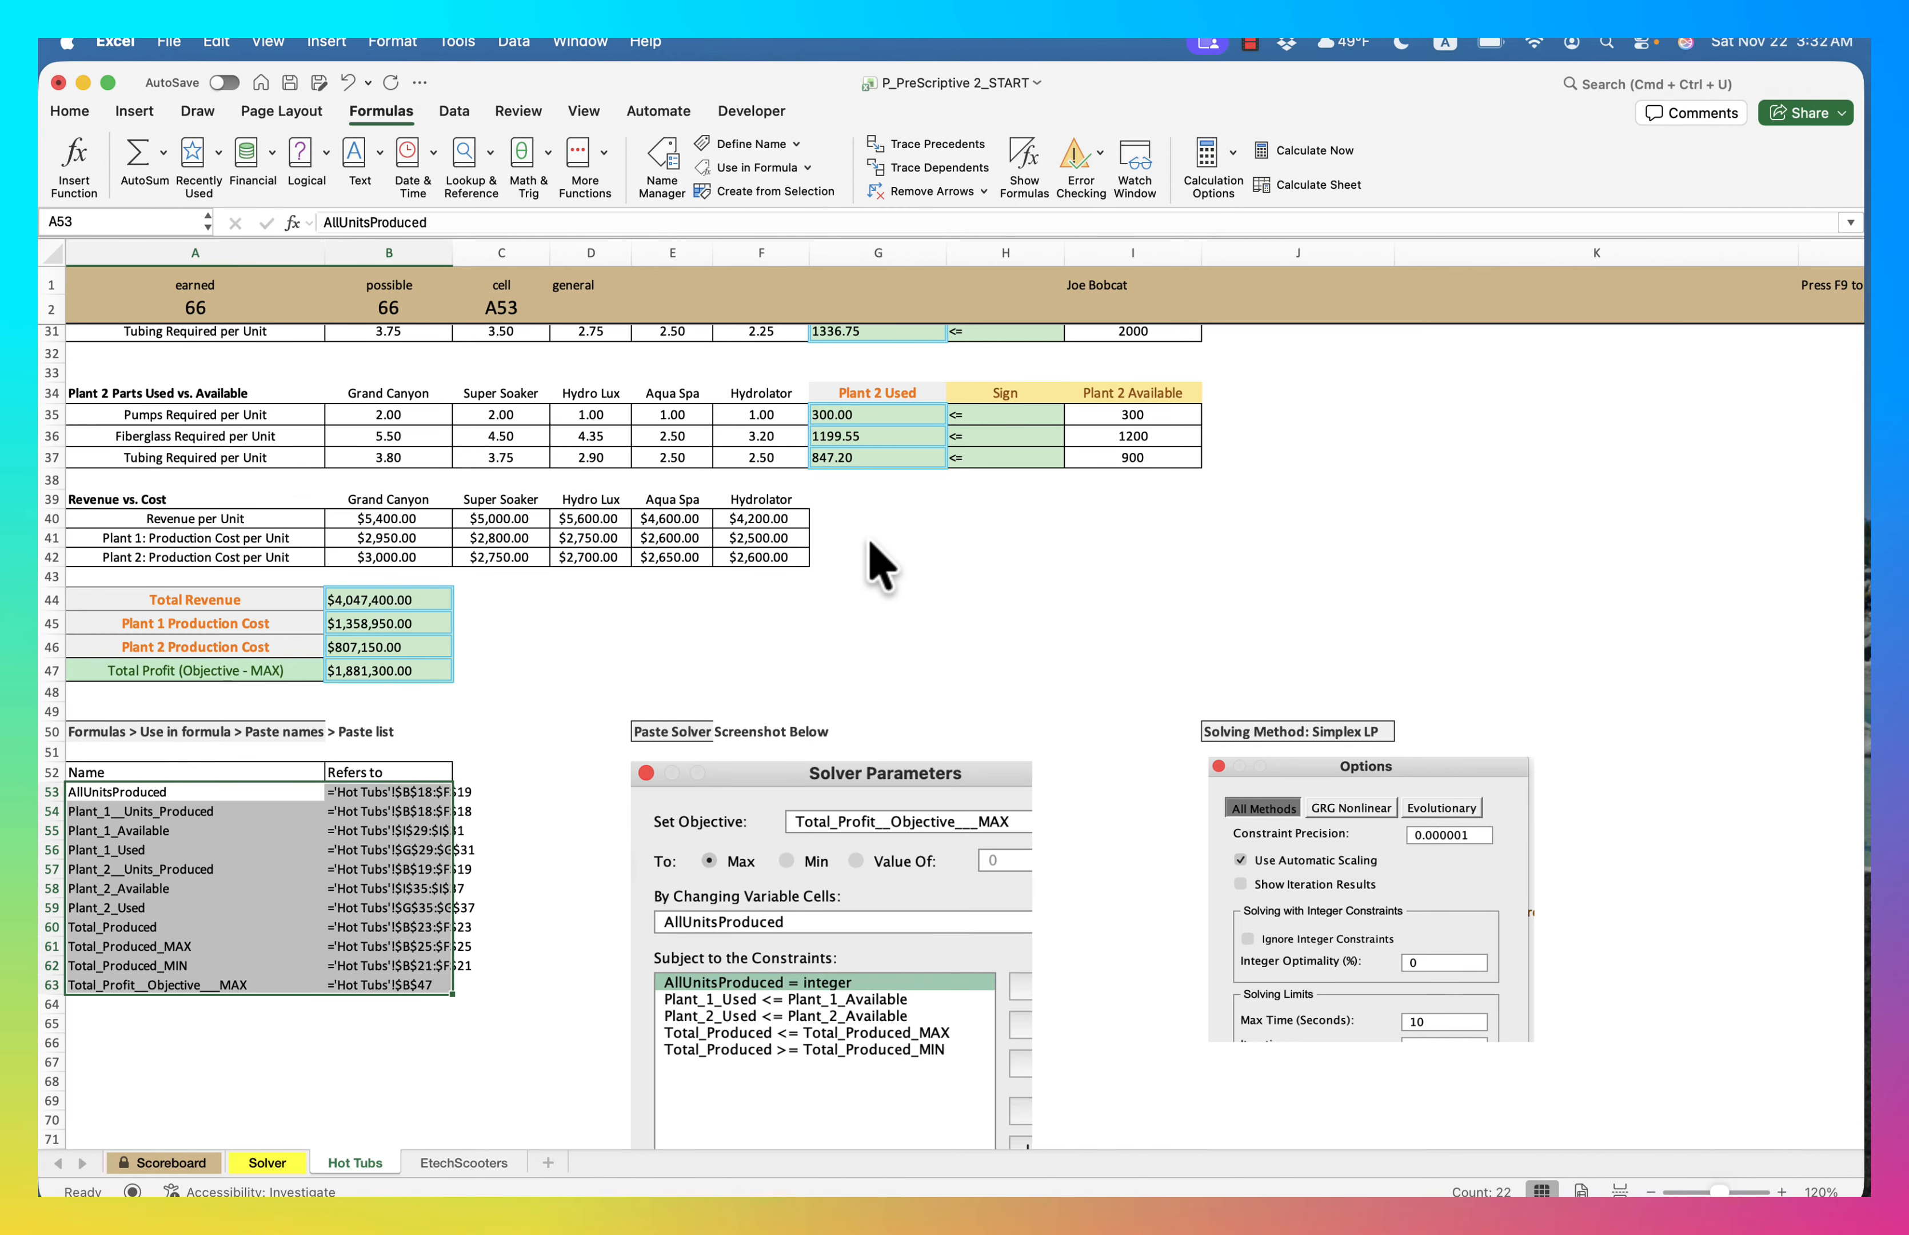
pyautogui.scroll(10, 1122, 588)
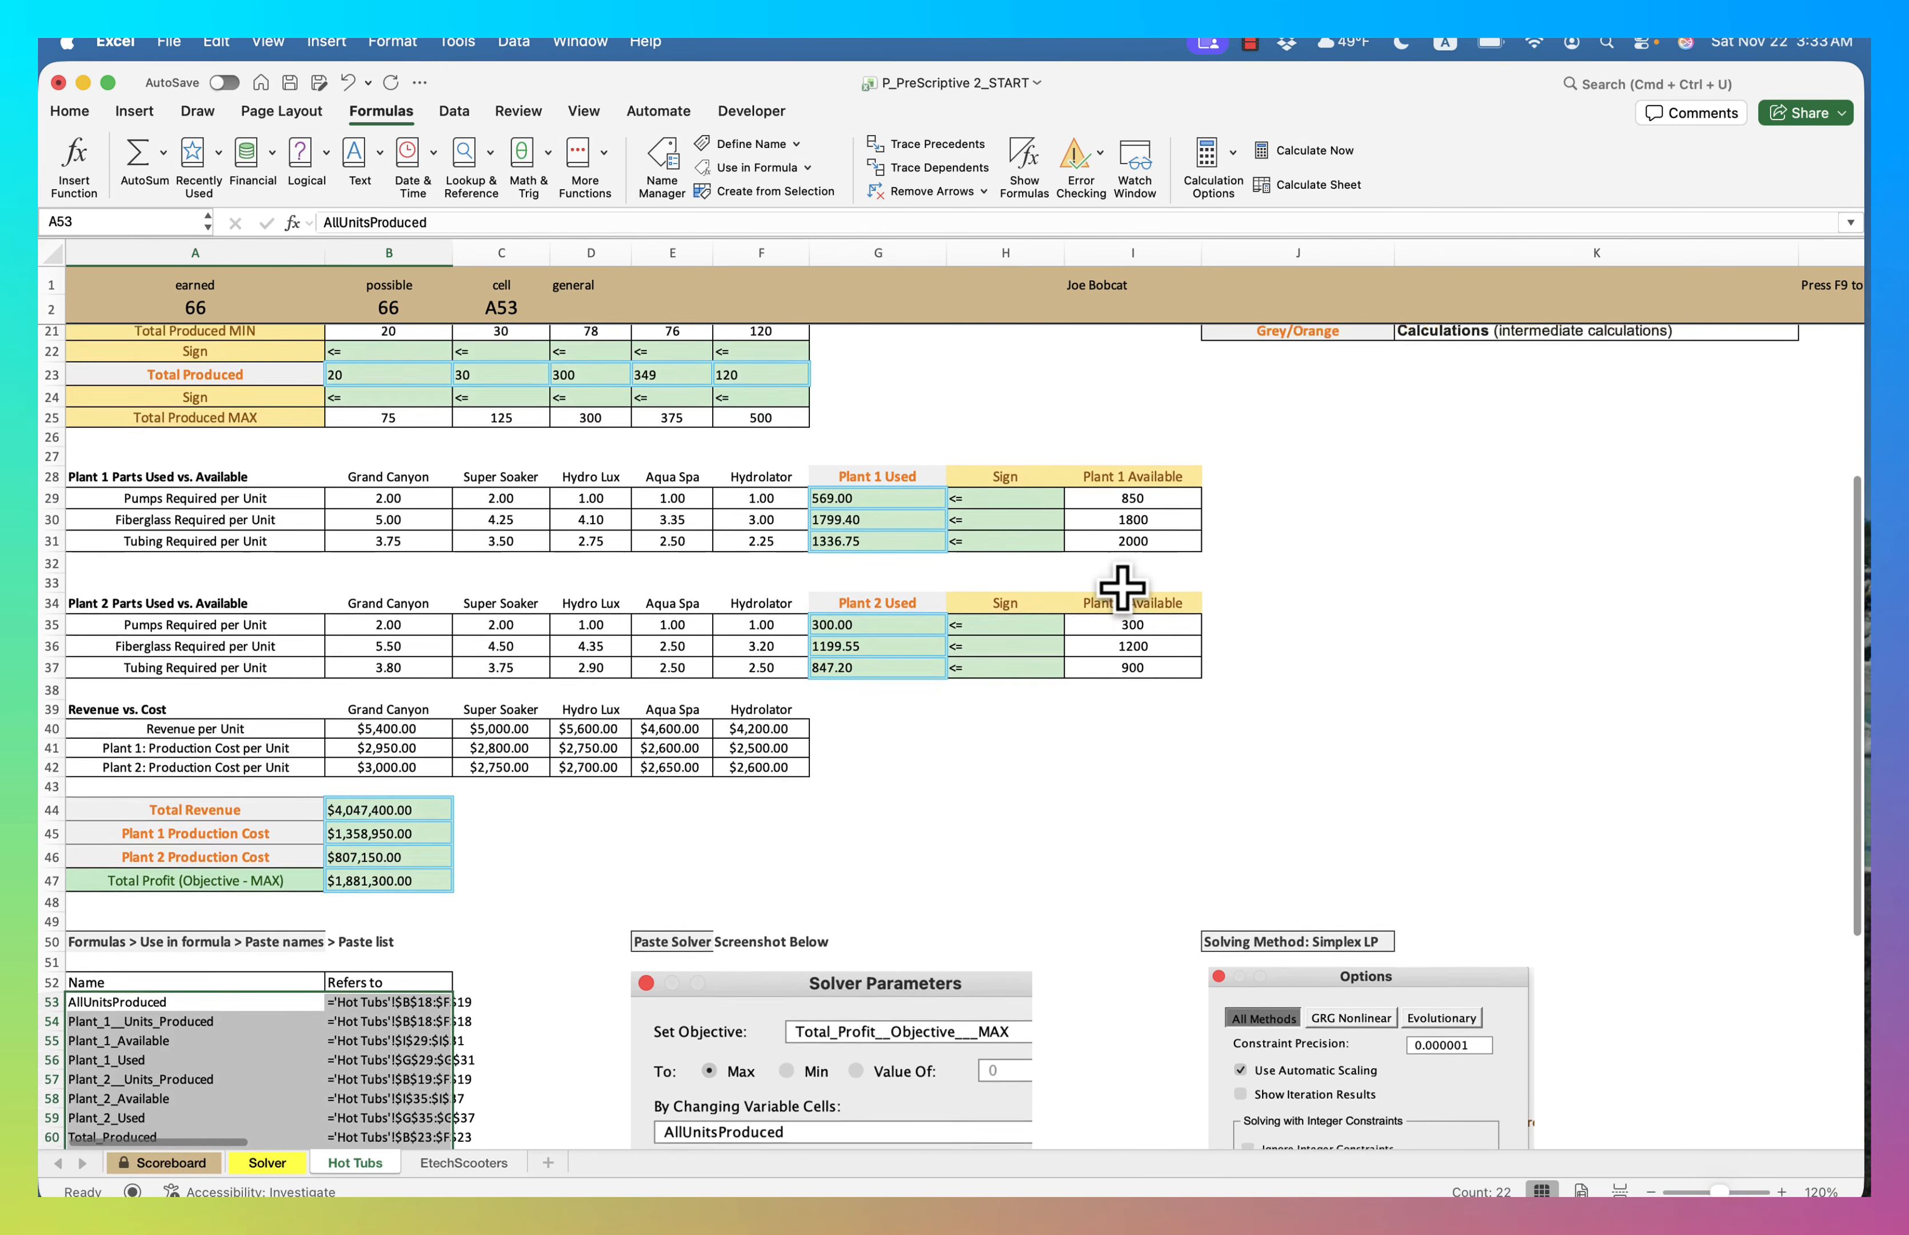